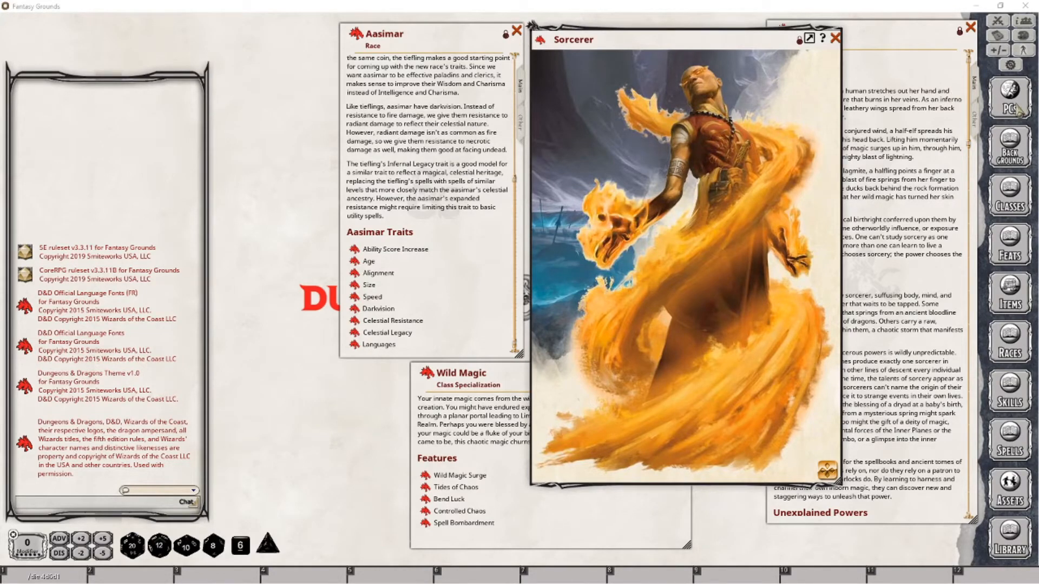
# Step: Close the Sorcerer artwork and arrange the Aasimar and Wild Magic reference windows beside the Sorcerer class window
pyautogui.click(836, 37)
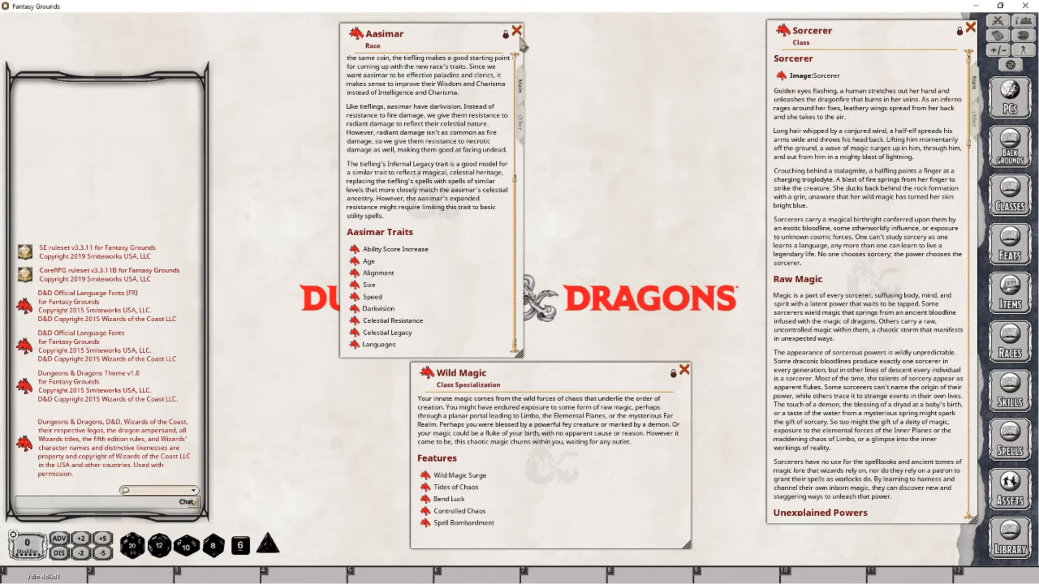
pyautogui.moveTo(464, 28); pyautogui.dragTo(701, 26)
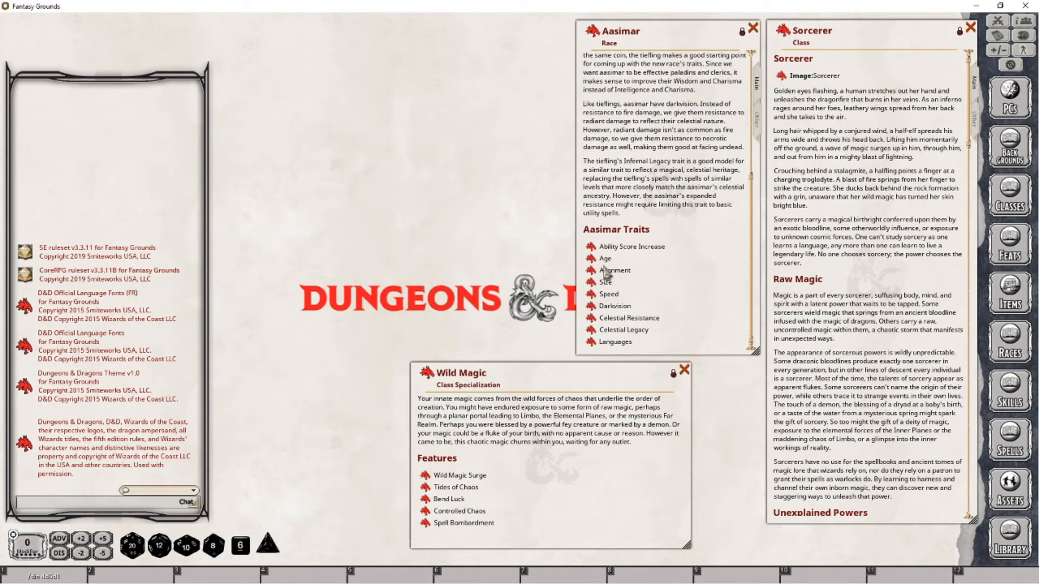
pyautogui.moveTo(498, 377); pyautogui.dragTo(567, 377)
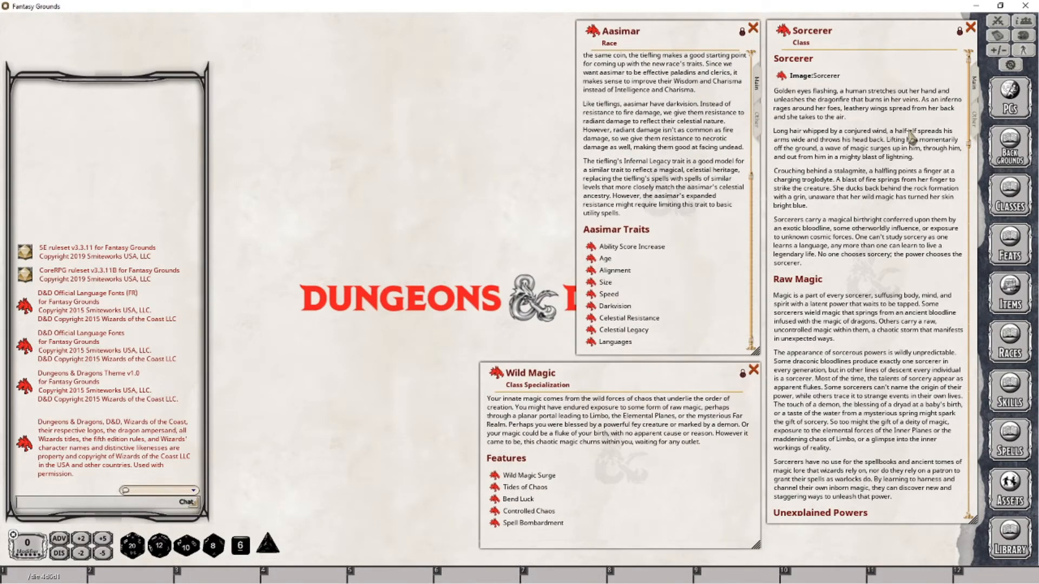
# Step: Start a new player character in the Character Wizard and choose Aasimar as its race
pyautogui.click(1015, 104)
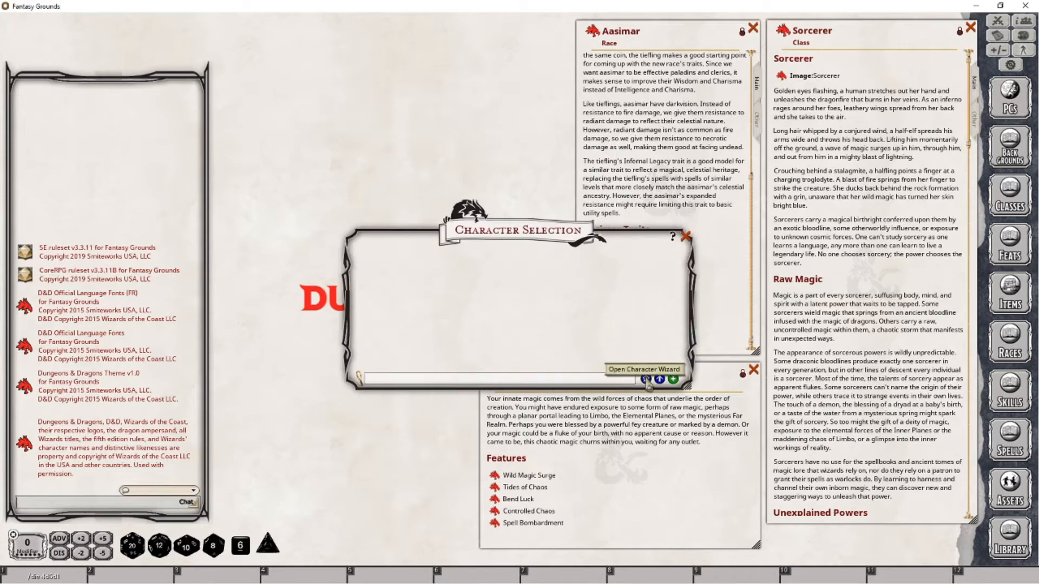
pyautogui.click(673, 378)
pyautogui.click(621, 337)
pyautogui.click(693, 236)
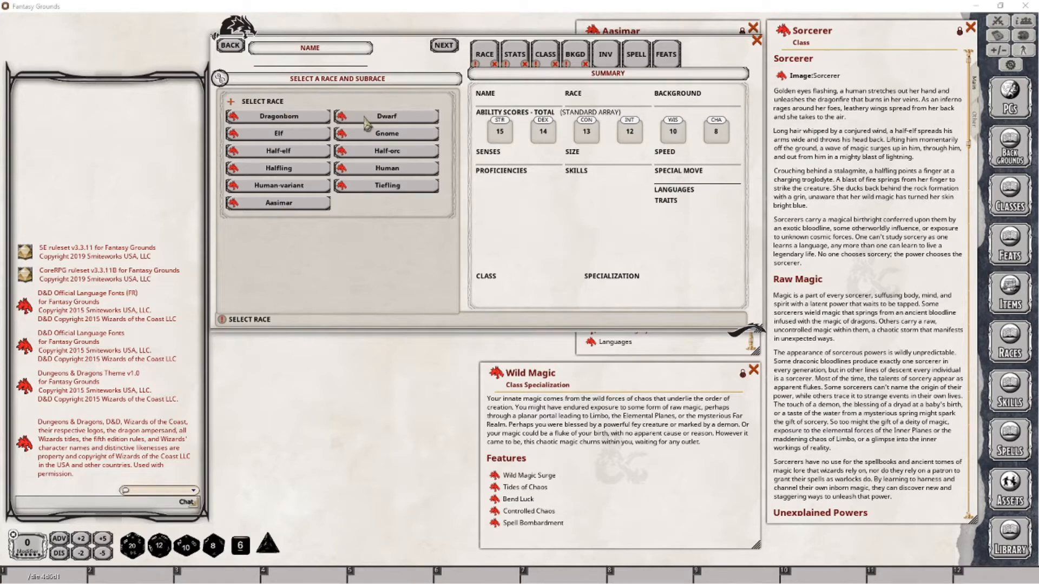
pyautogui.click(302, 209)
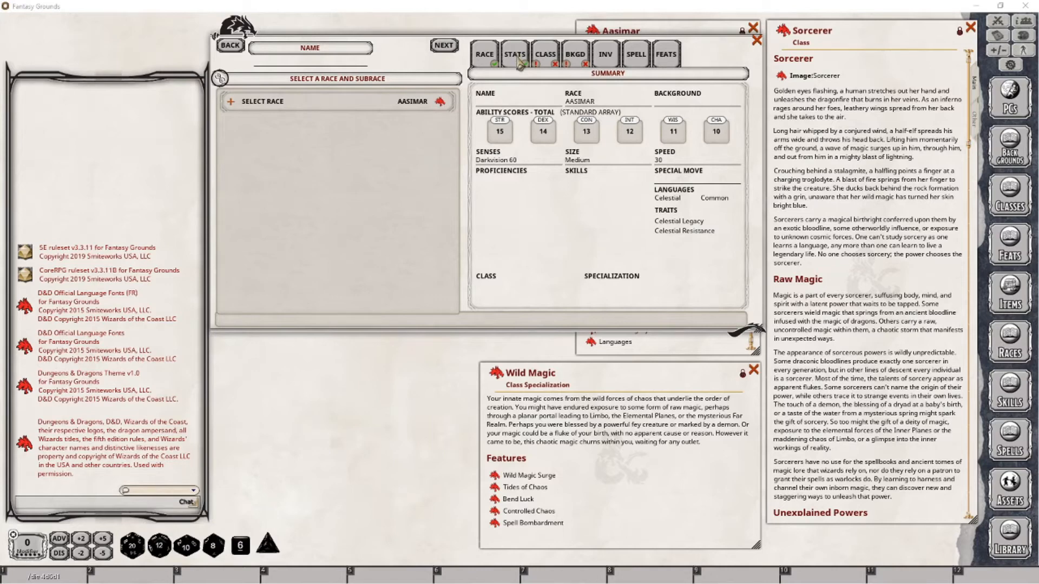
# Step: Generate the character's ability scores with the Dice Roll method
pyautogui.click(451, 45)
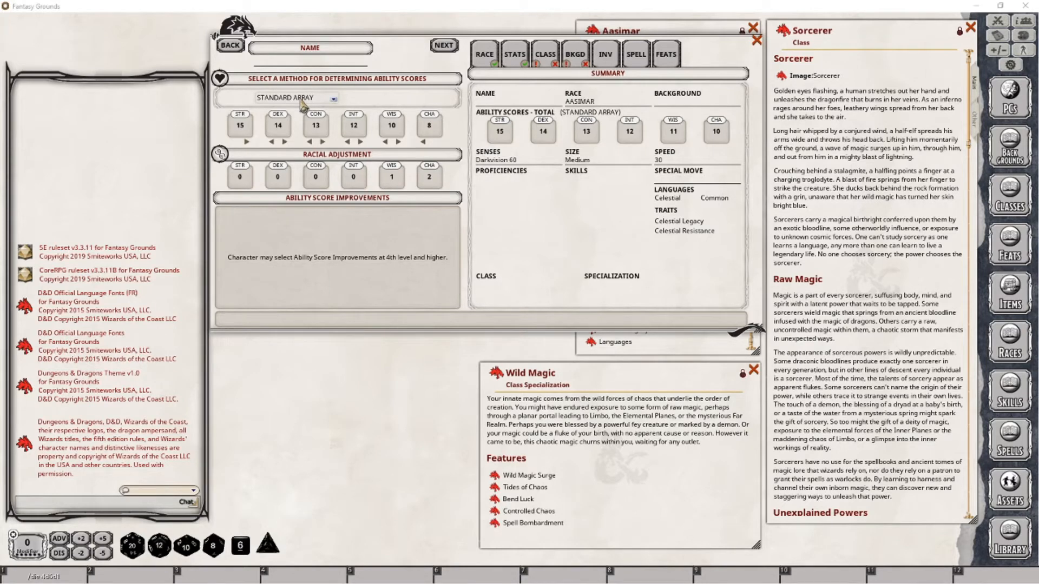
pyautogui.click(334, 99)
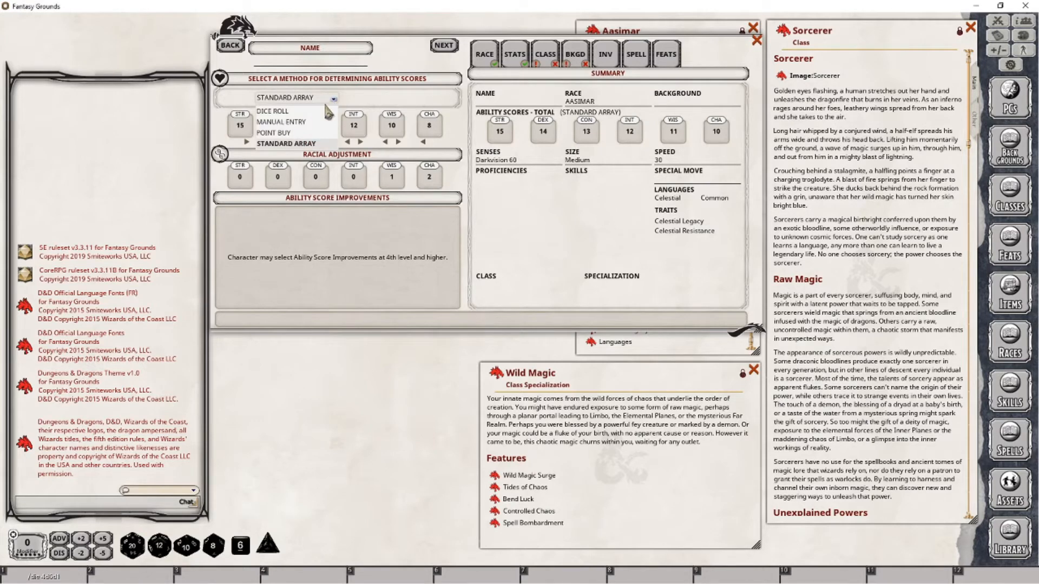
pyautogui.click(287, 112)
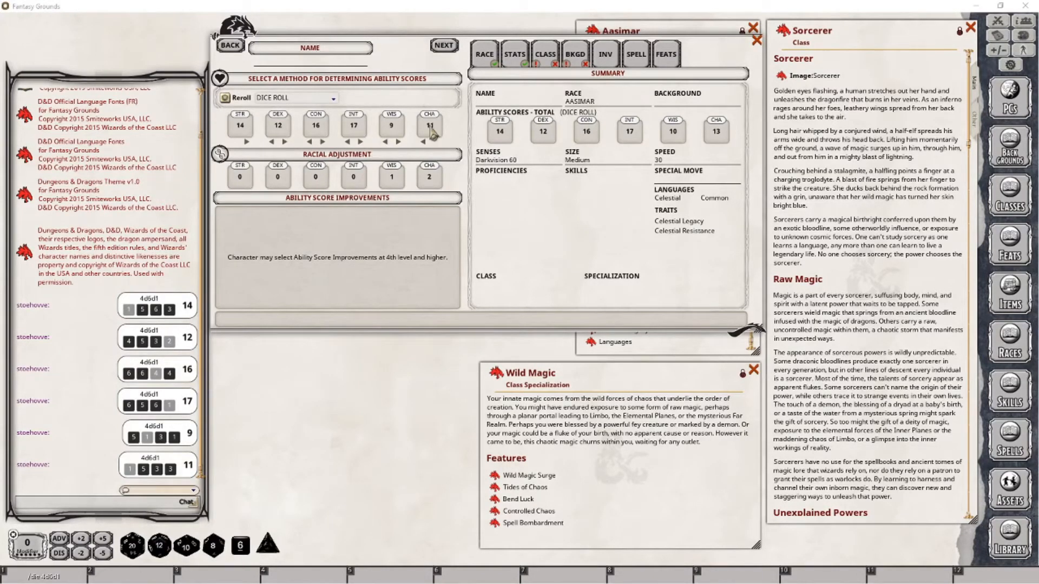
# Step: Rearrange the rolled base scores to Strength 12, Dexterity 14, Constitution 16, Intelligence 11, Wisdom 9 and Charisma 17
pyautogui.click(360, 142)
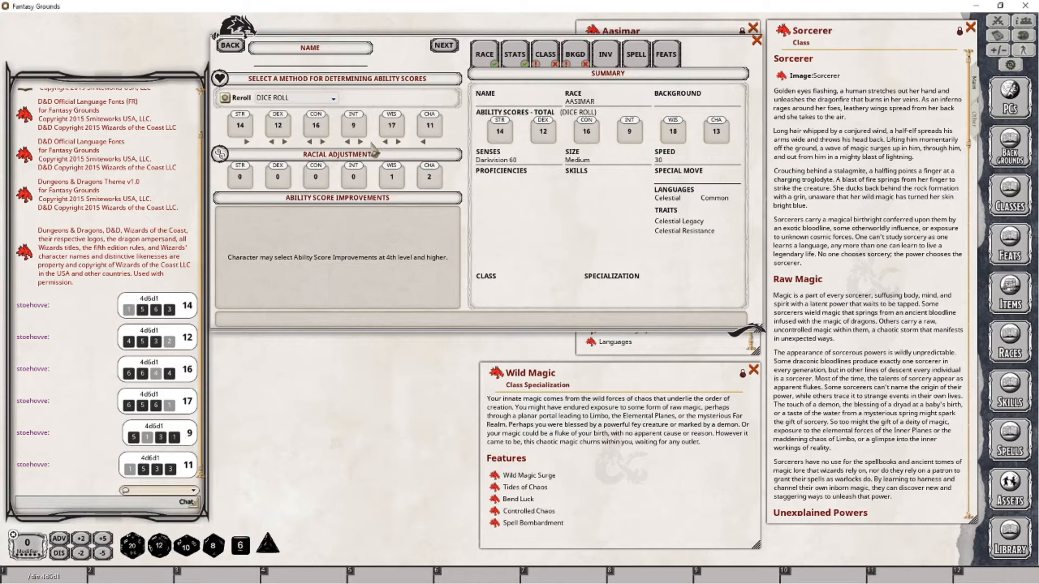
pyautogui.click(399, 142)
pyautogui.moveTo(238, 132); pyautogui.dragTo(272, 130)
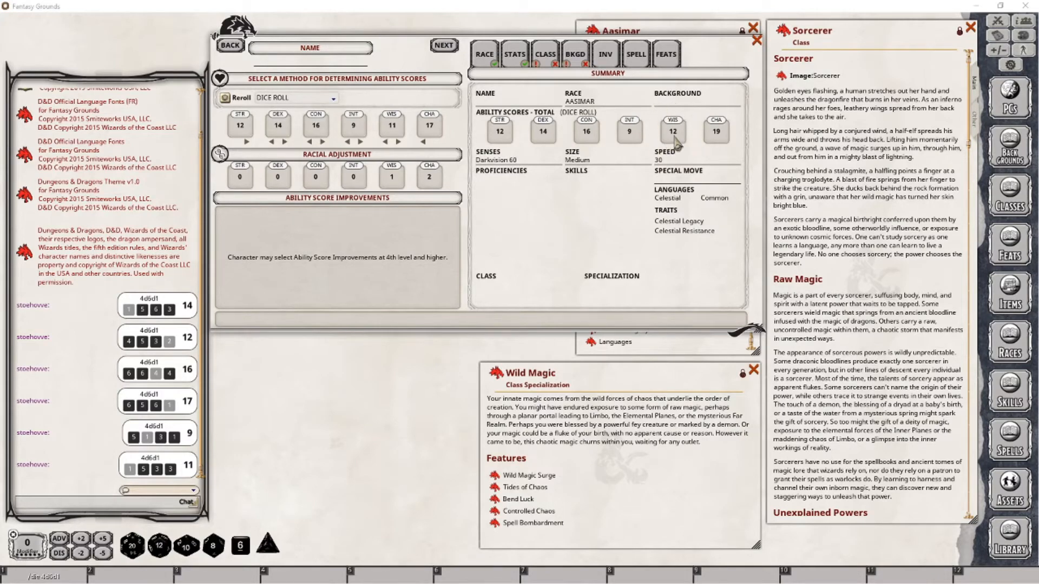
pyautogui.click(361, 142)
# Step: Choose the Sorcerer class with Arcana and Persuasion skill proficiencies and the Wild Magic specialization
pyautogui.click(444, 47)
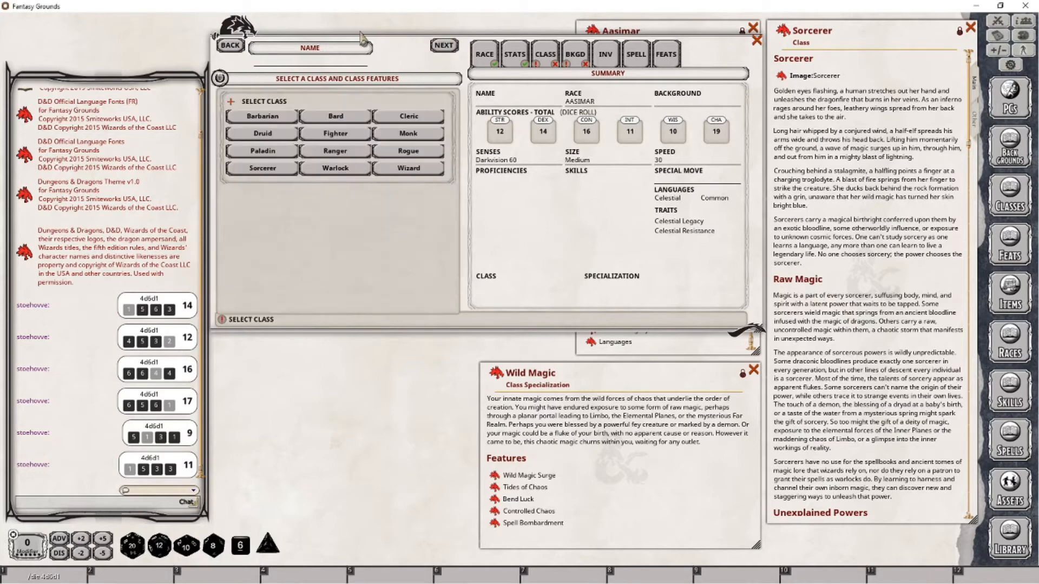
pyautogui.click(258, 171)
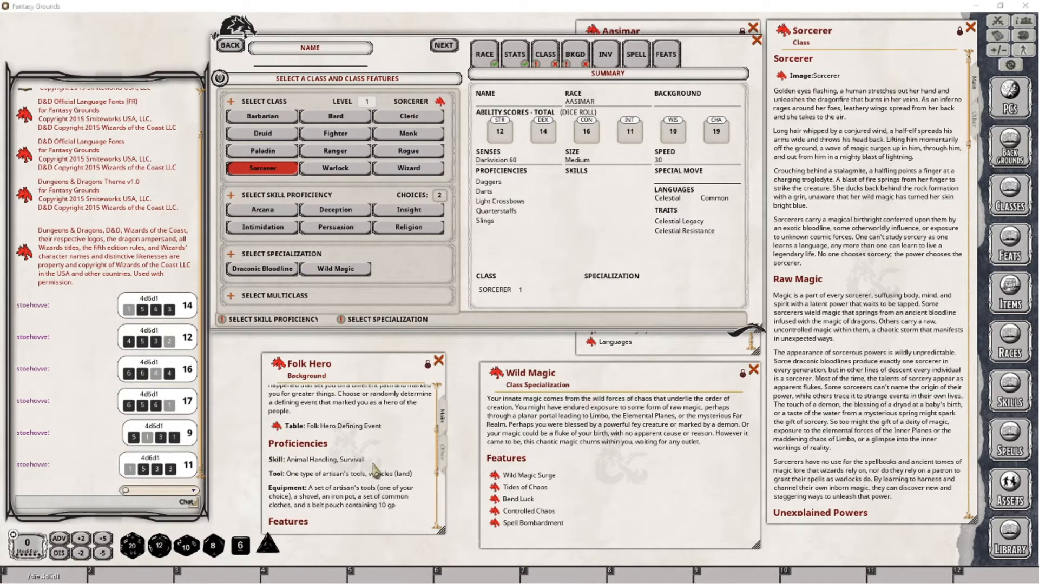
pyautogui.click(266, 215)
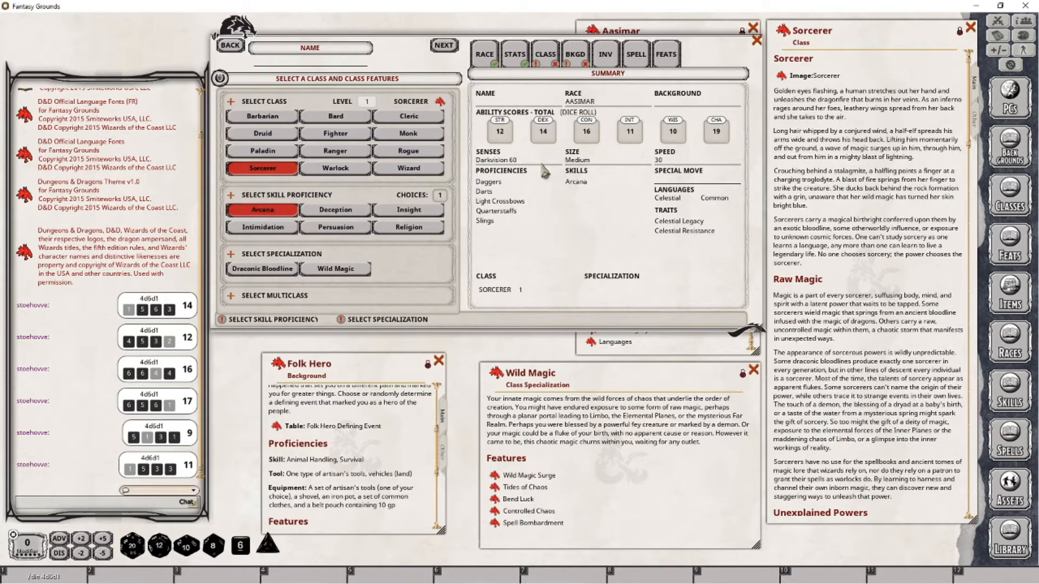
pyautogui.click(325, 228)
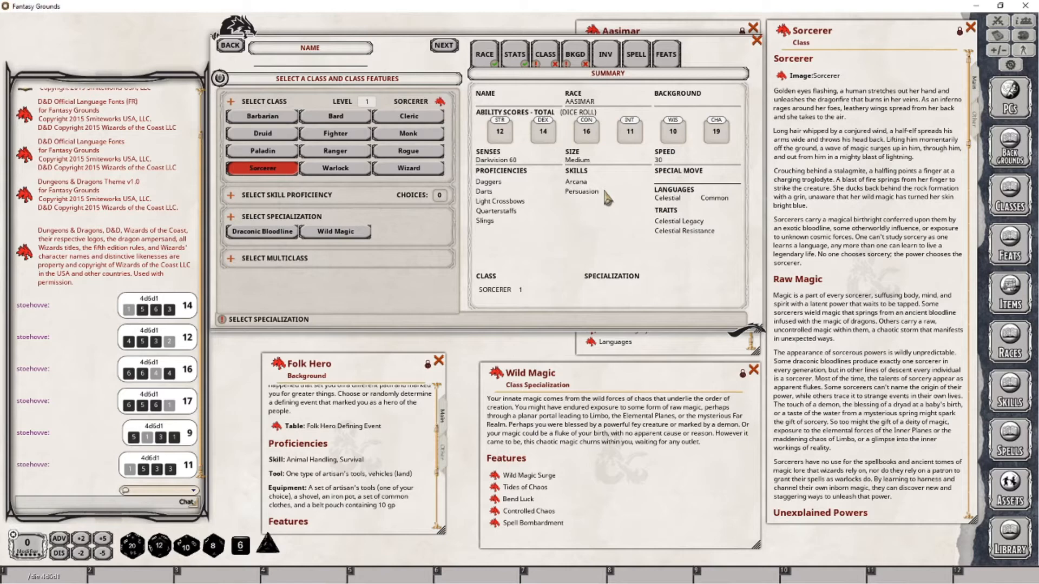
pyautogui.click(334, 233)
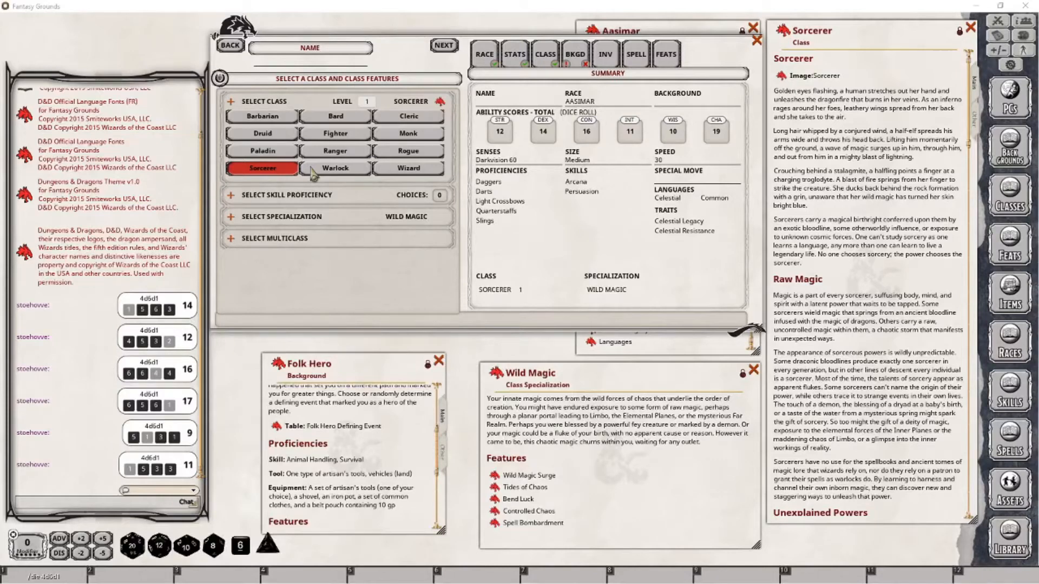
# Step: Choose the Folk Hero background with Painter's Supplies as its tool proficiency
pyautogui.click(574, 58)
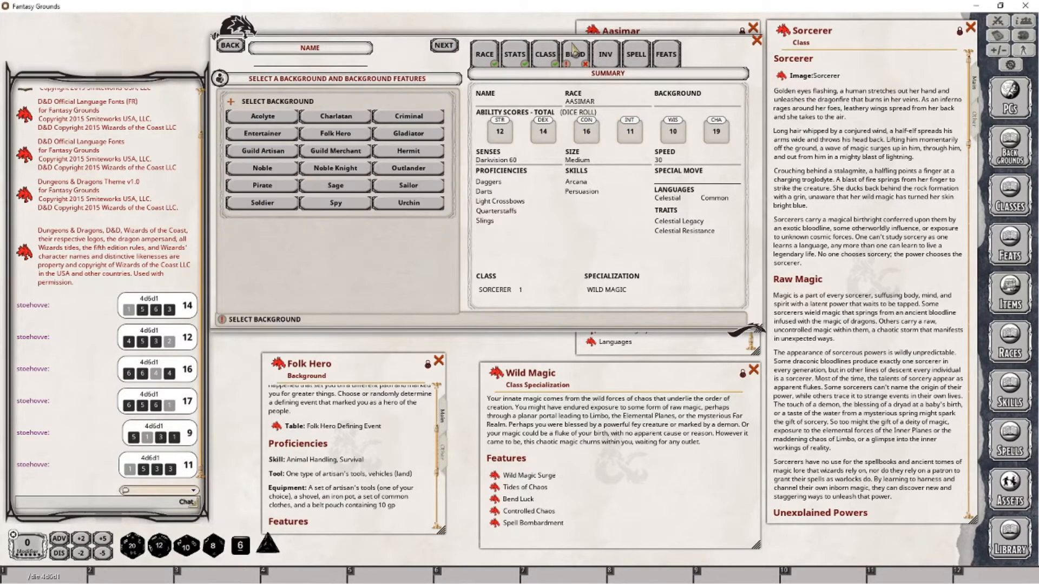
pyautogui.click(332, 134)
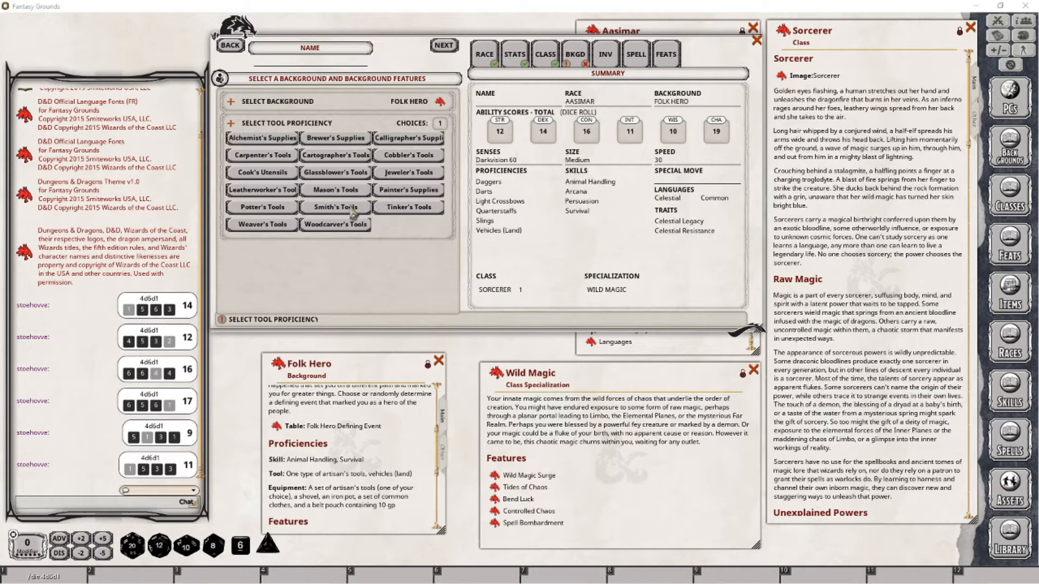
pyautogui.click(387, 193)
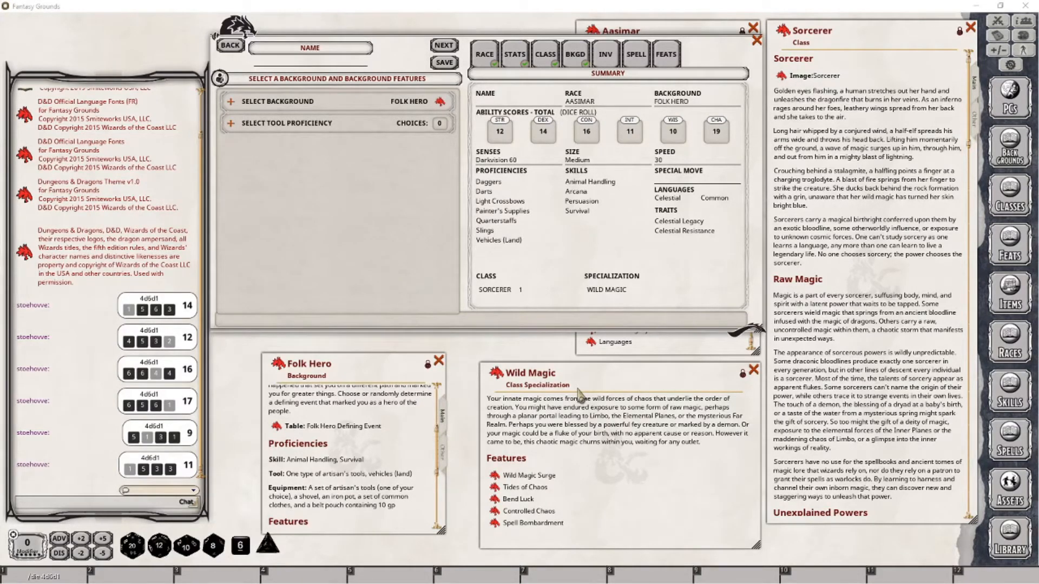
# Step: Browse the sorcerer cantrips in the spell selection and check the description of Fire Bolt
pyautogui.click(606, 54)
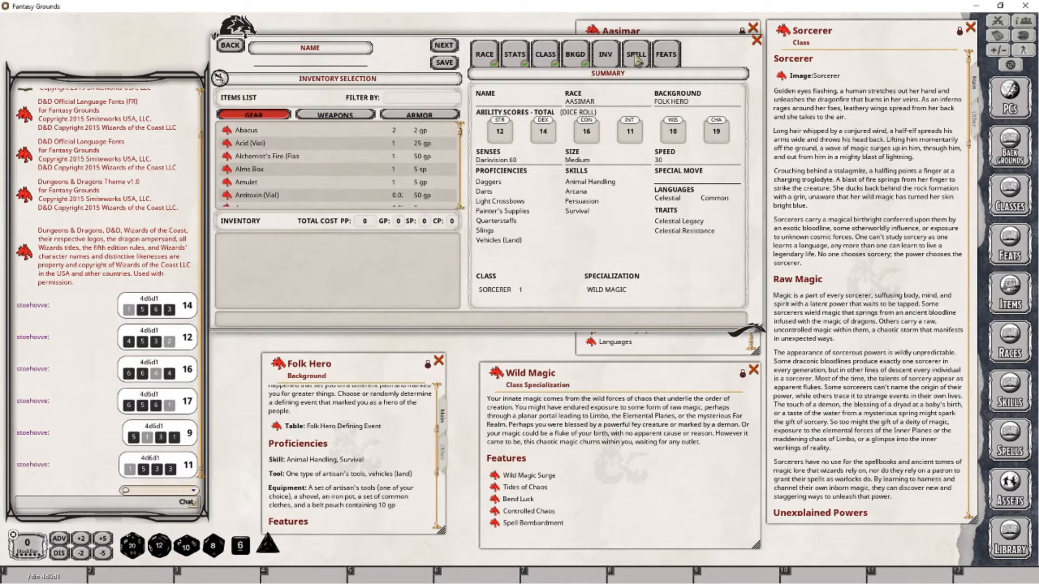
pyautogui.click(638, 56)
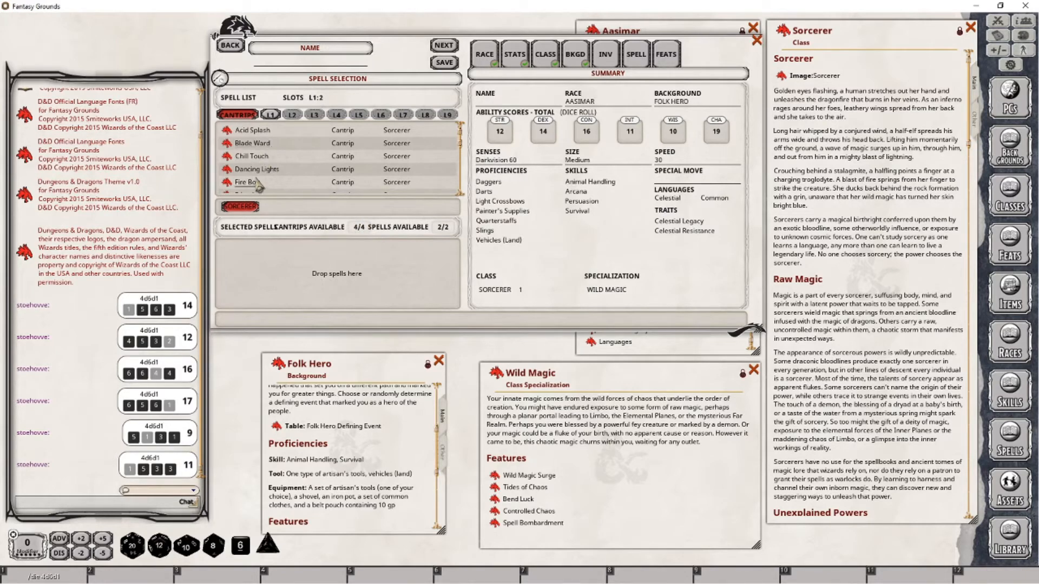
pyautogui.scroll(-2, 261, 186)
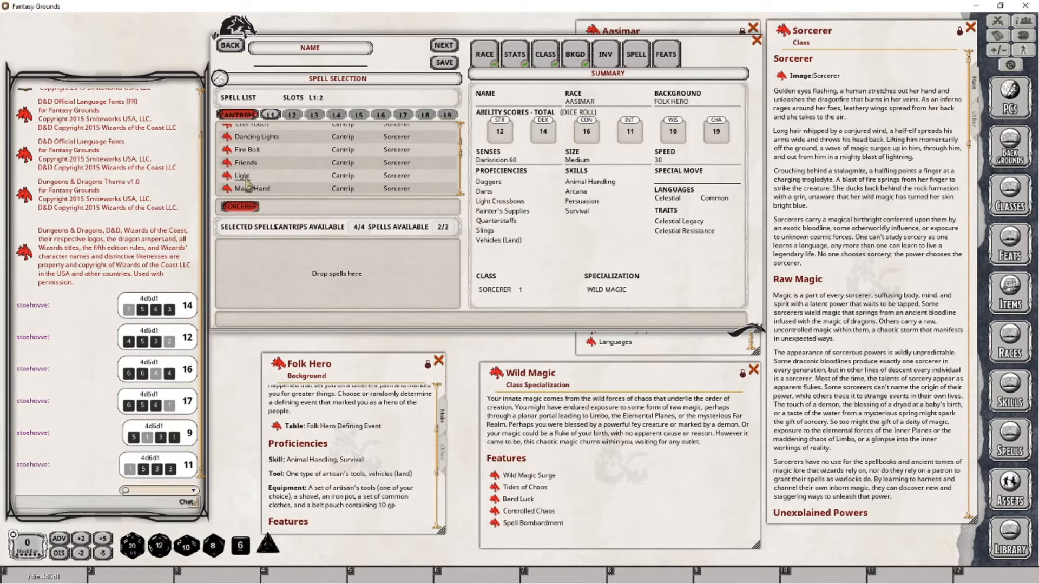
pyautogui.scroll(3, 269, 183)
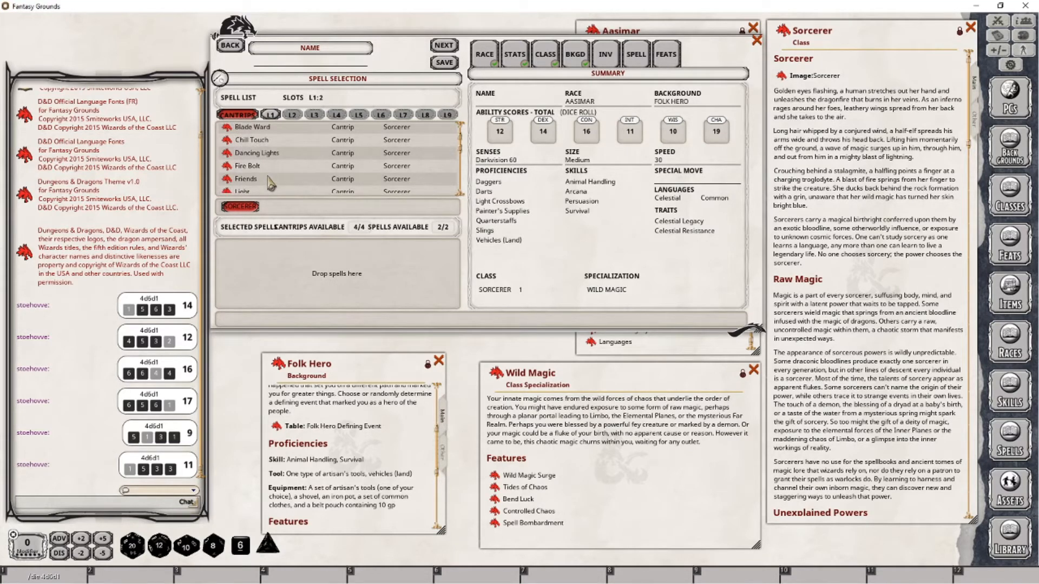
pyautogui.click(227, 184)
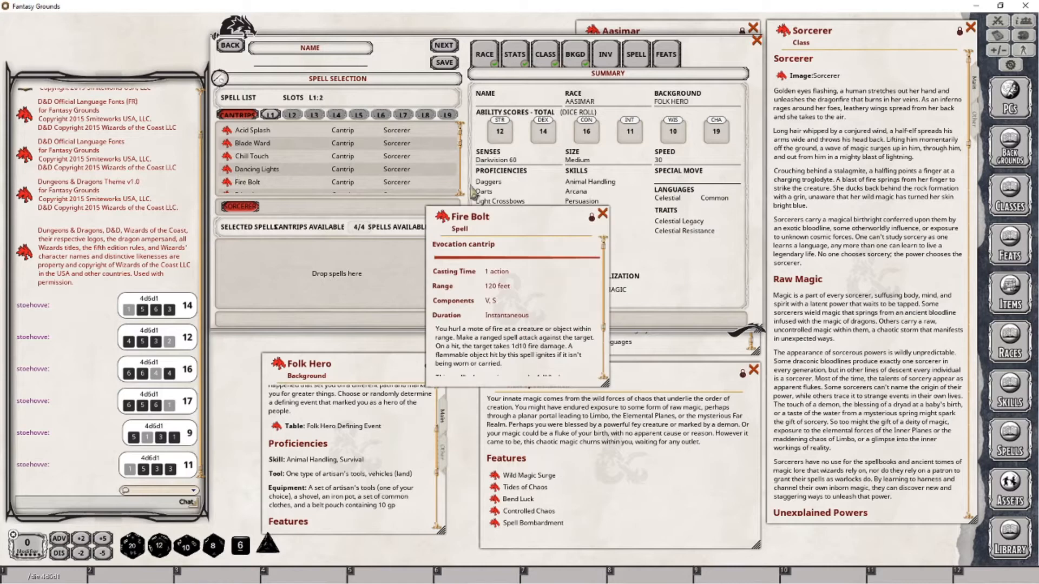
pyautogui.click(603, 214)
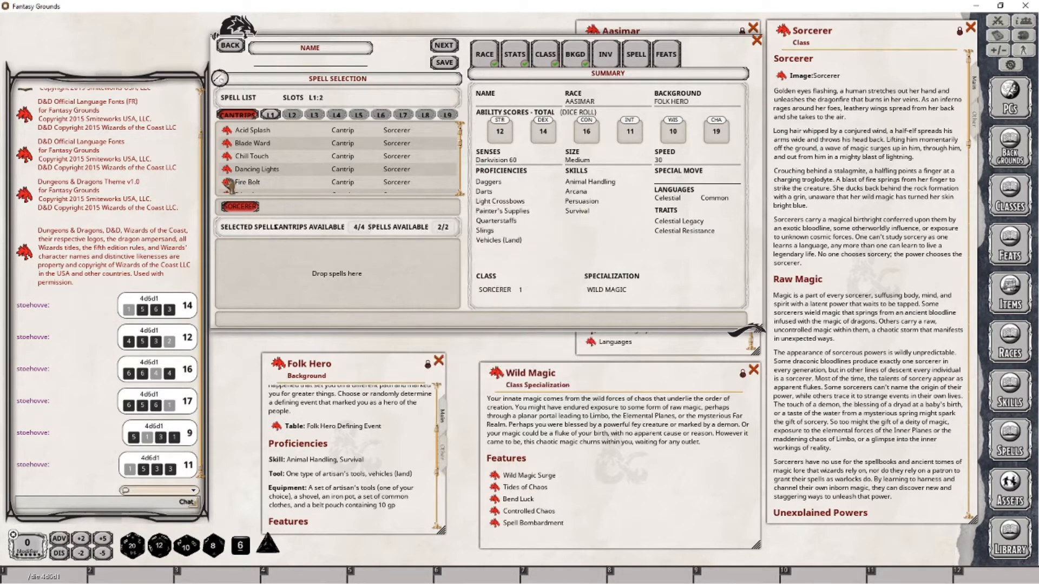
# Step: Add the cantrips Fire Bolt, Blade Ward, Mage Hand and True Strike to the selected spells
pyautogui.moveTo(230, 184); pyautogui.dragTo(249, 273)
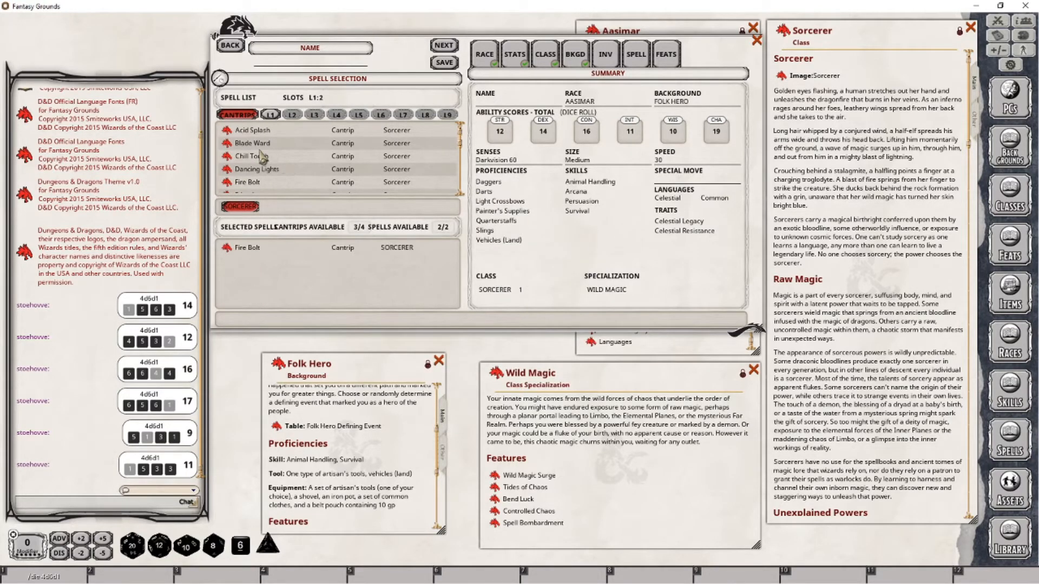
pyautogui.moveTo(228, 144); pyautogui.dragTo(258, 271)
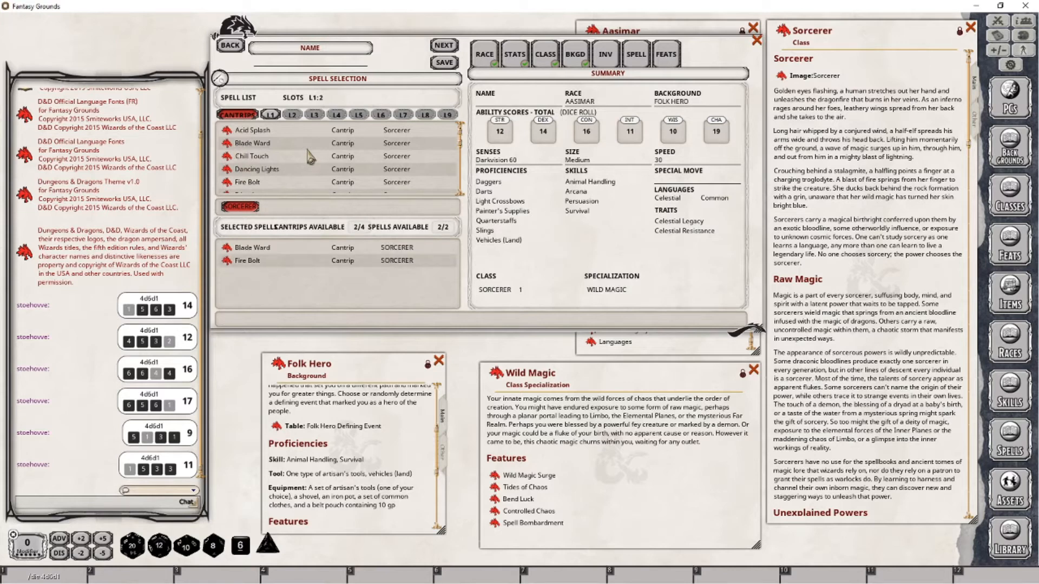
pyautogui.scroll(-2, 309, 157)
pyautogui.scroll(-2, 308, 157)
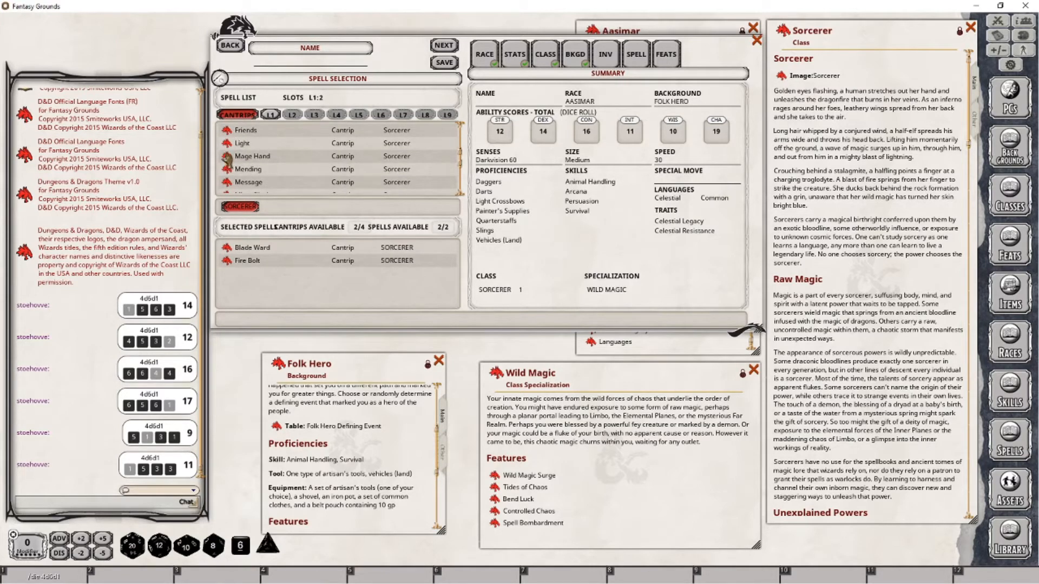
pyautogui.moveTo(227, 158); pyautogui.dragTo(281, 291)
pyautogui.scroll(-3, 289, 158)
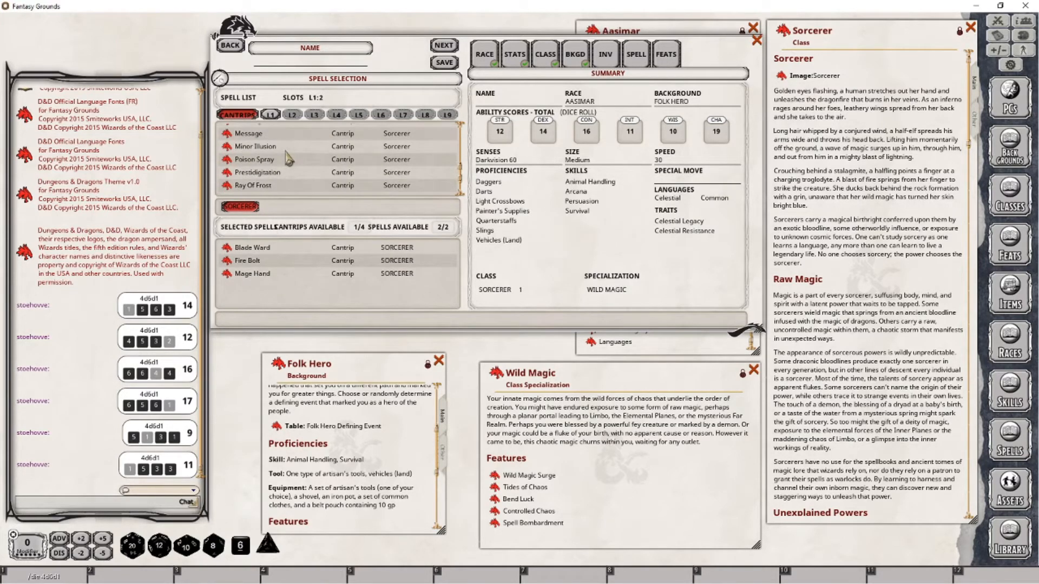
pyautogui.scroll(-2, 287, 160)
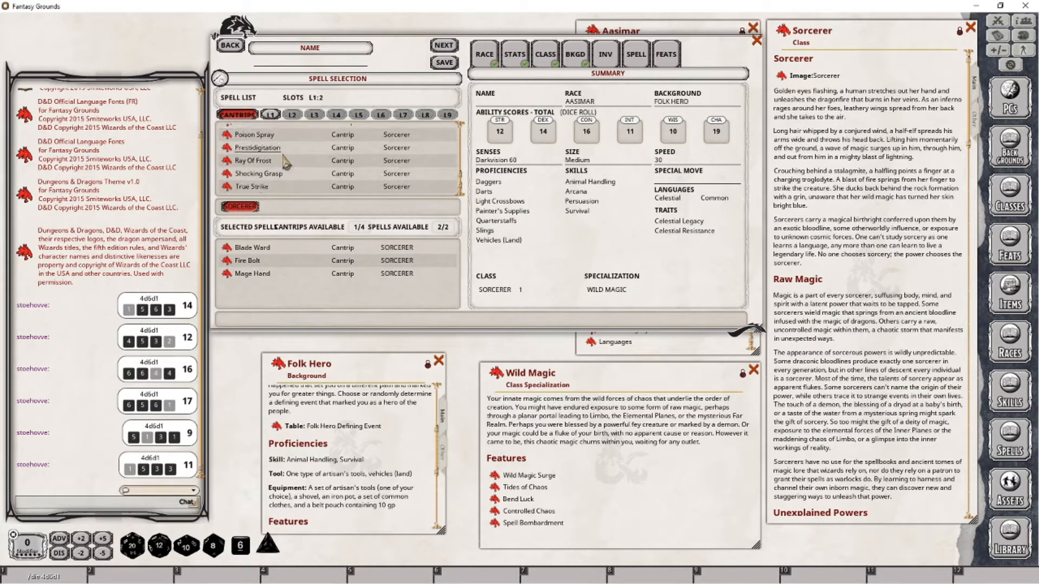
pyautogui.moveTo(227, 186); pyautogui.dragTo(240, 299)
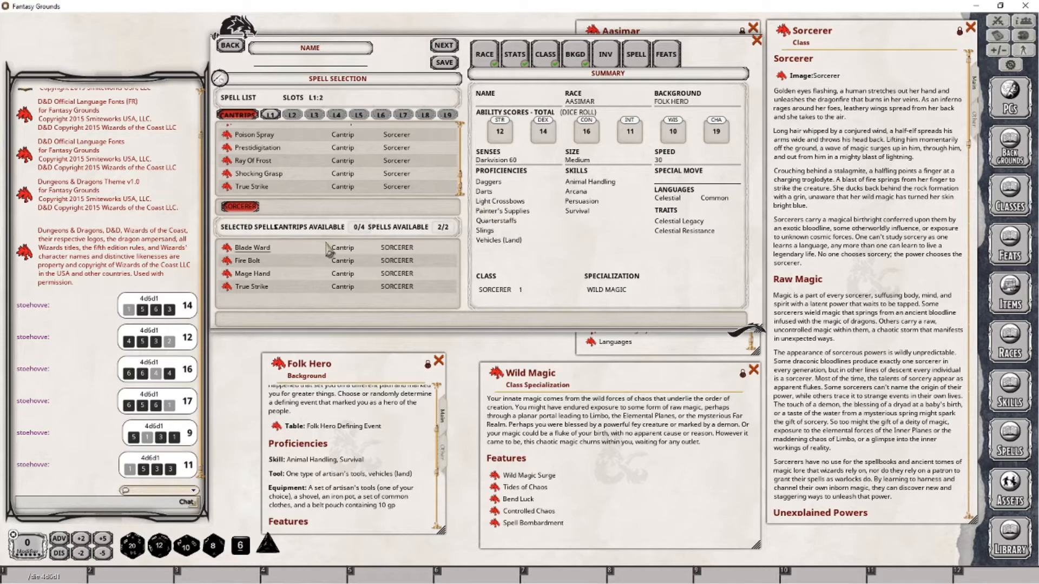
# Step: Add Chromatic Orb and a second level 1 sorcerer spell to the selected spells
pyautogui.click(270, 115)
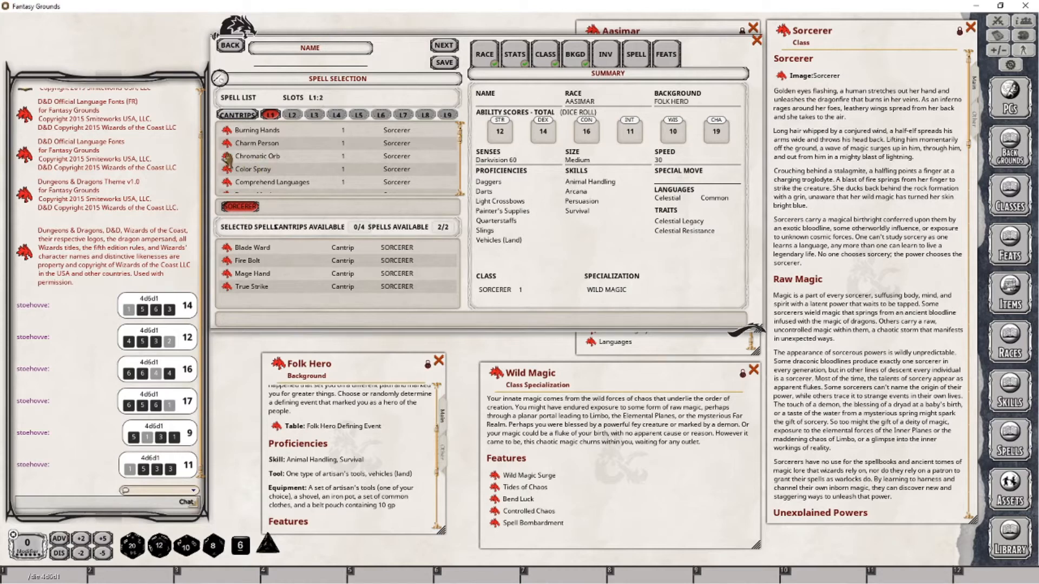
pyautogui.moveTo(227, 156); pyautogui.dragTo(282, 271)
pyautogui.scroll(-2, 302, 163)
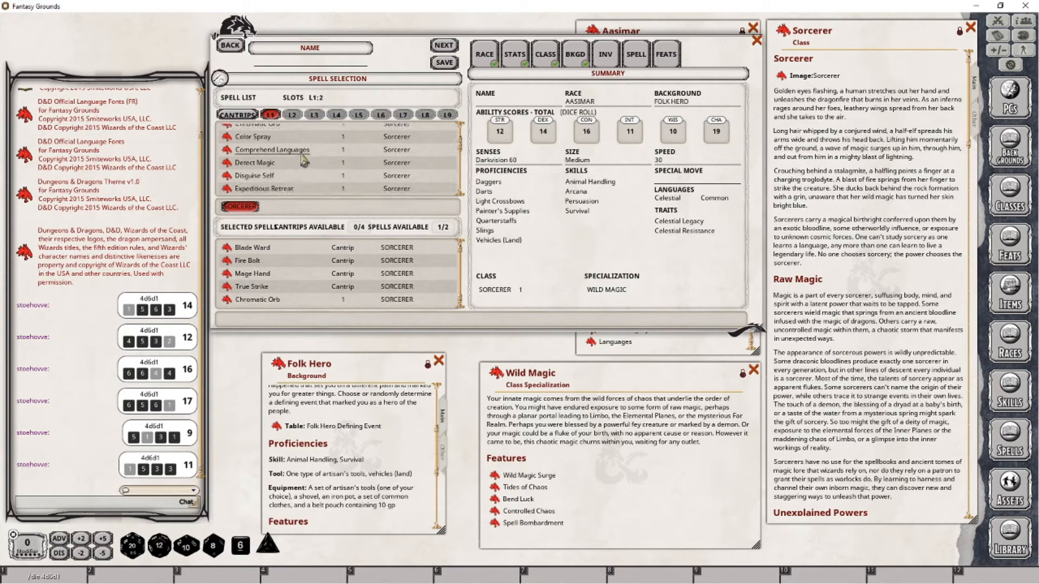
pyautogui.moveTo(227, 154); pyautogui.dragTo(319, 273)
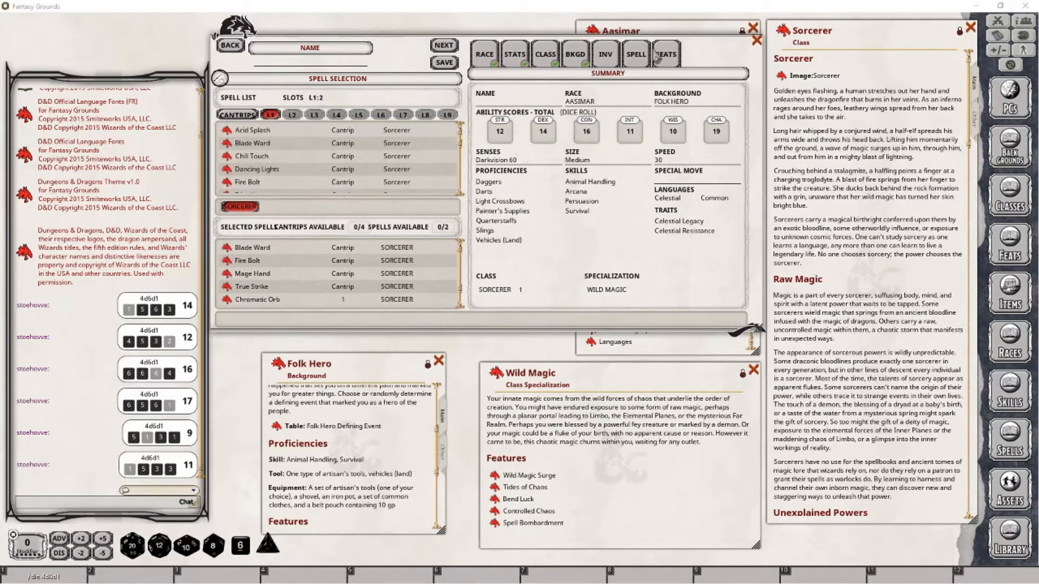
# Step: Open the inventory selection and read the starting equipment section of the Sorcerer class description
pyautogui.click(604, 55)
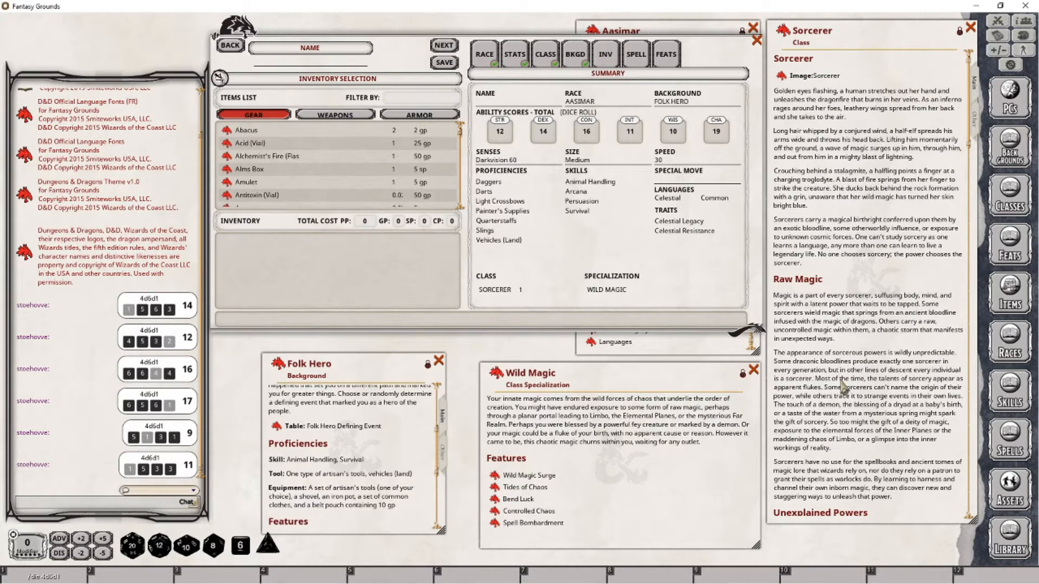
pyautogui.scroll(-3, 844, 385)
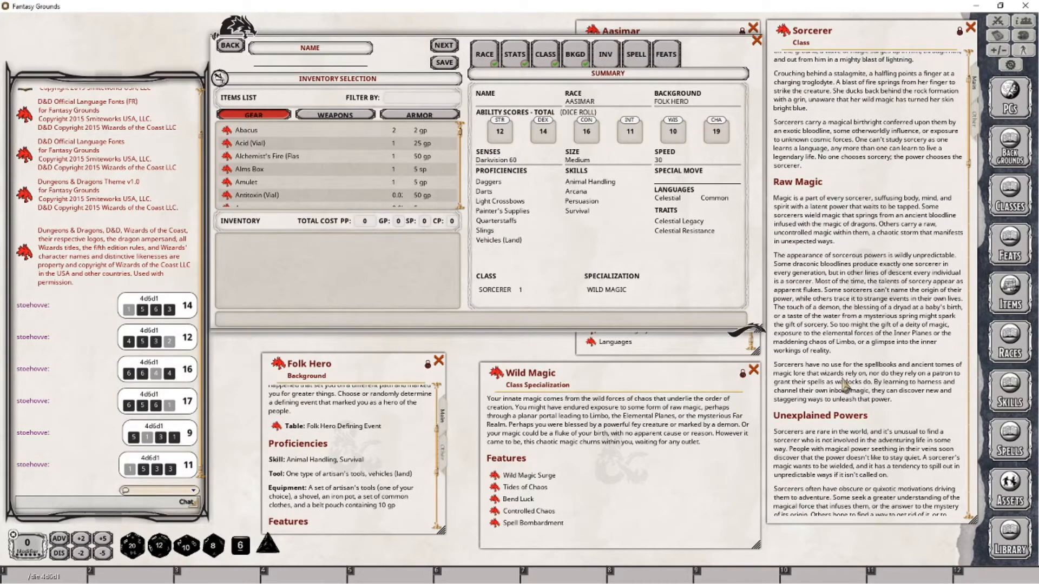
pyautogui.scroll(-20, 845, 386)
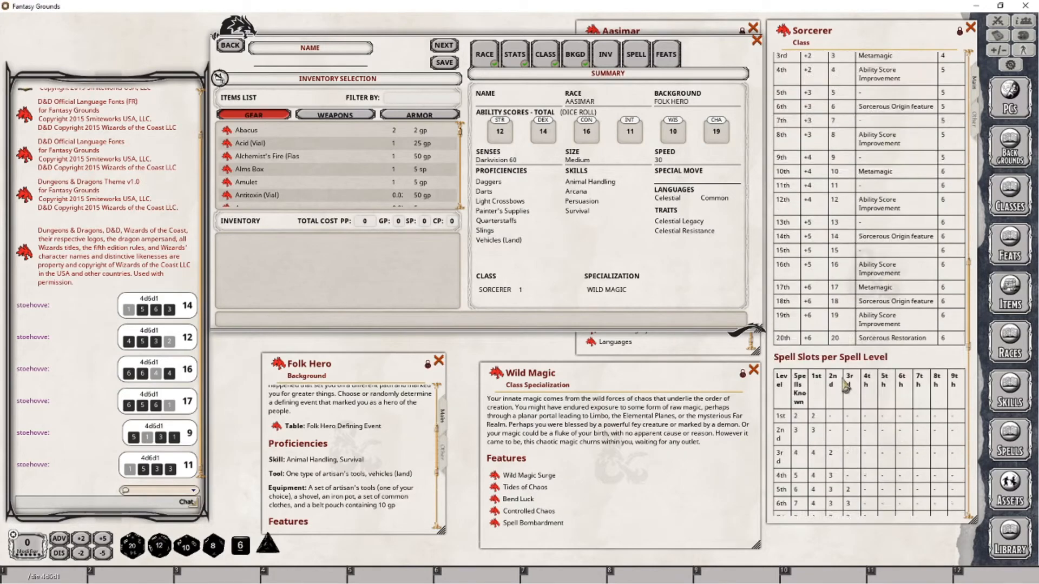
pyautogui.scroll(-10, 845, 385)
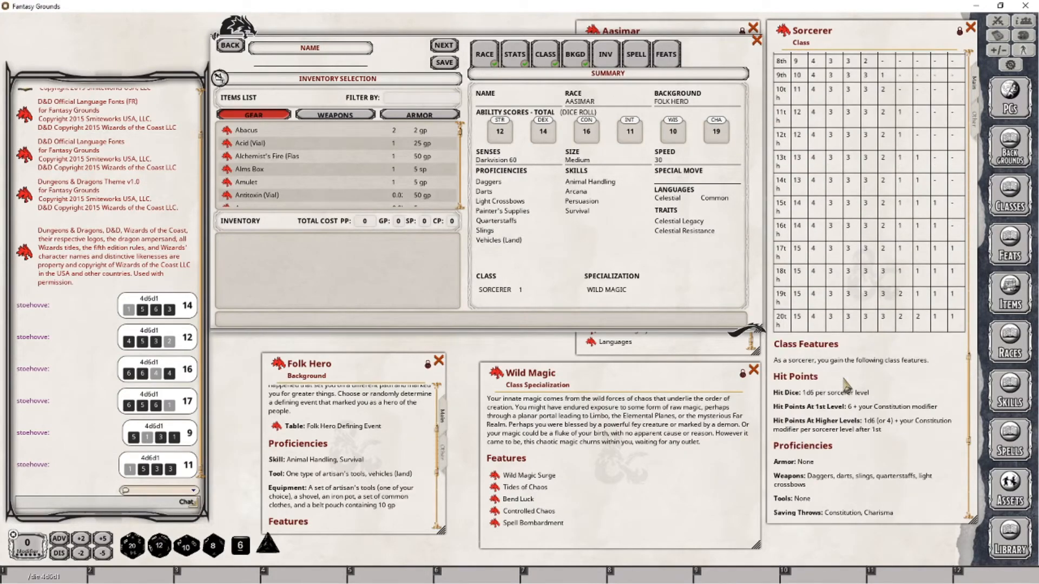
pyautogui.scroll(-3, 849, 406)
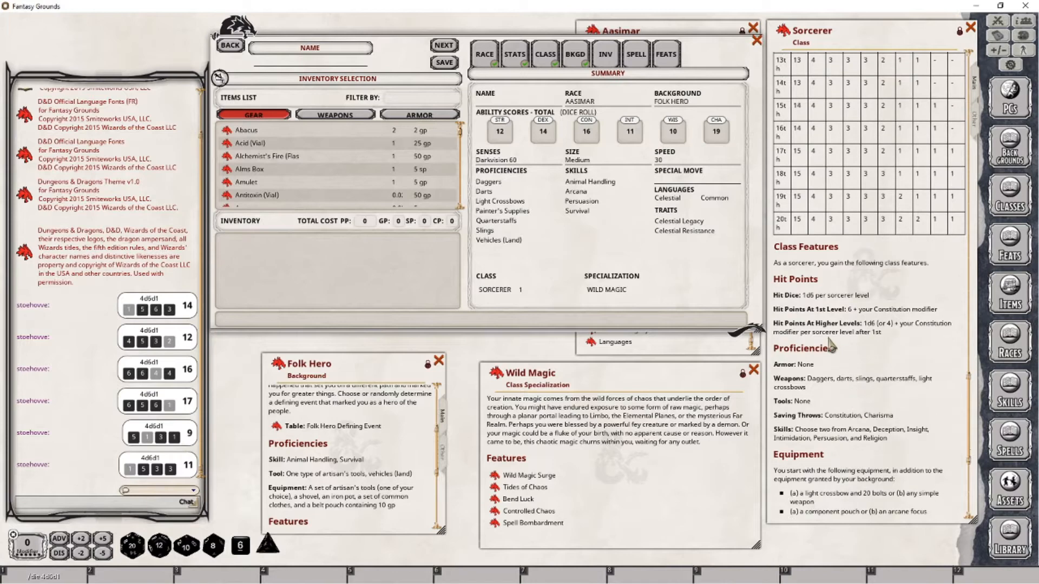
pyautogui.scroll(-1, 831, 426)
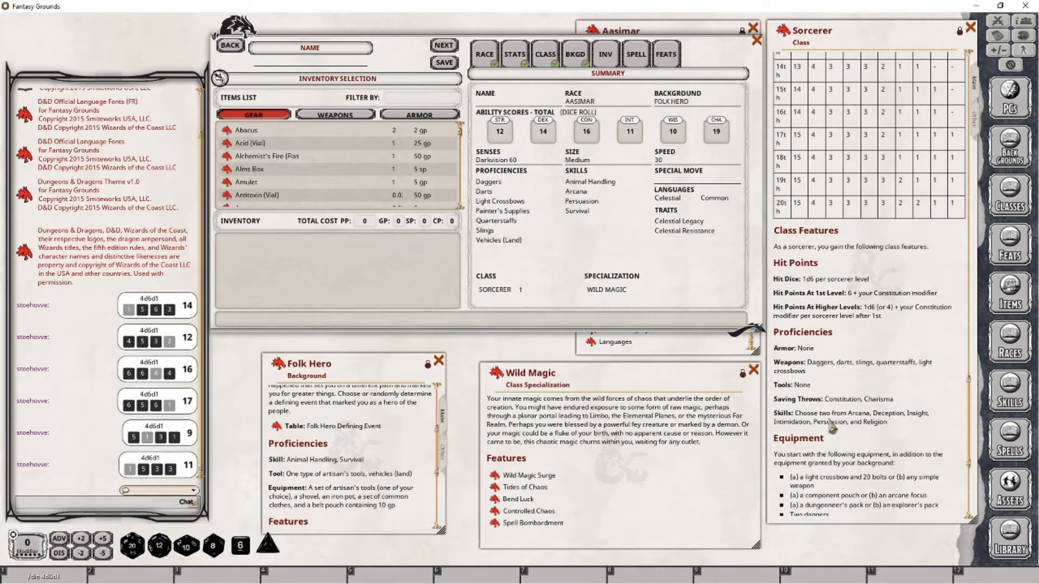
pyautogui.scroll(-2, 832, 427)
pyautogui.scroll(-3, 831, 404)
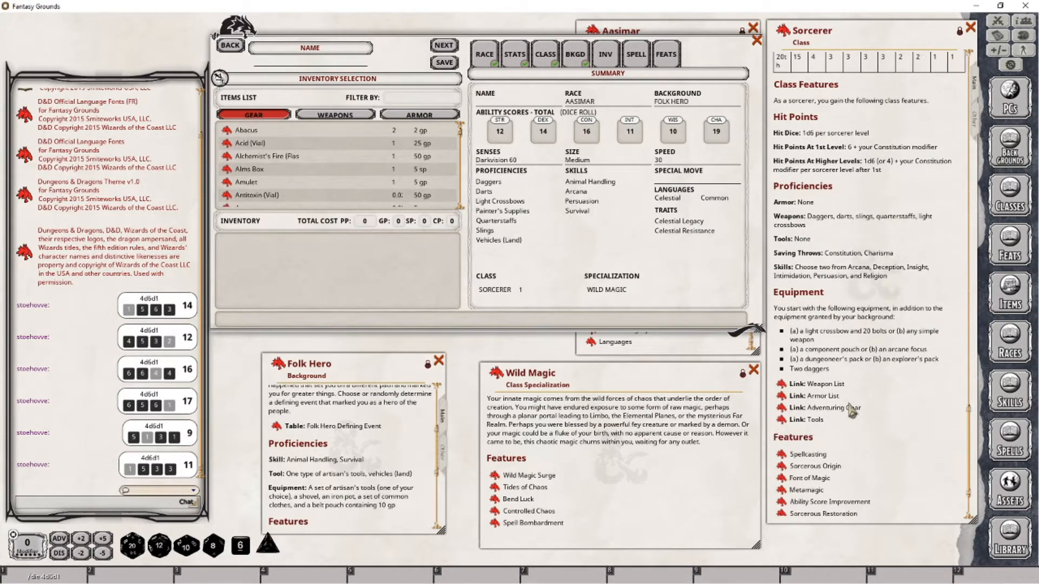
pyautogui.scroll(-1, 852, 411)
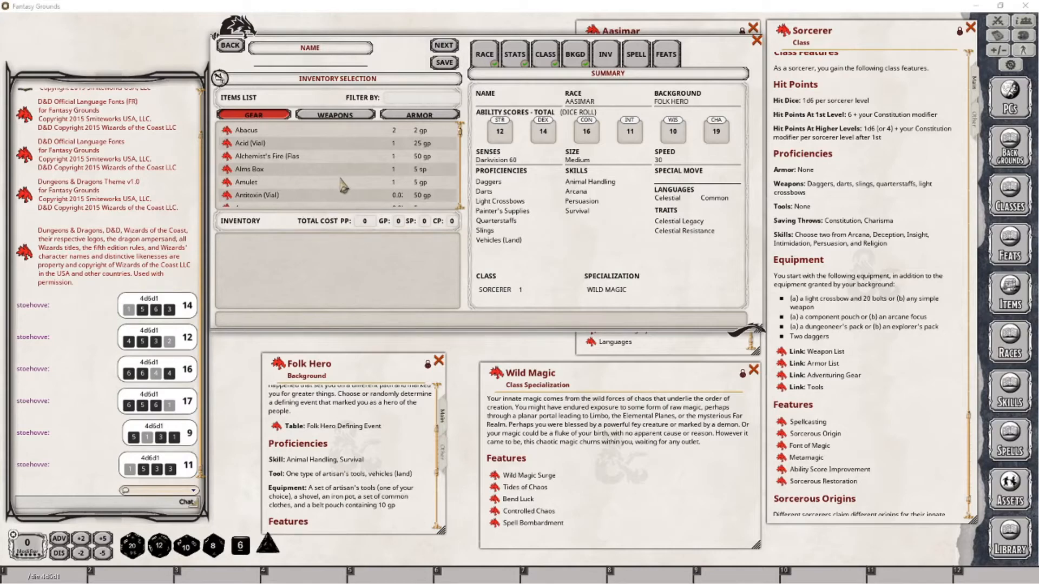
# Step: Consult the sorcerer's linked Weapon List and add one Mace to the inventory from the weapons filtered by "mac"
pyautogui.click(396, 99)
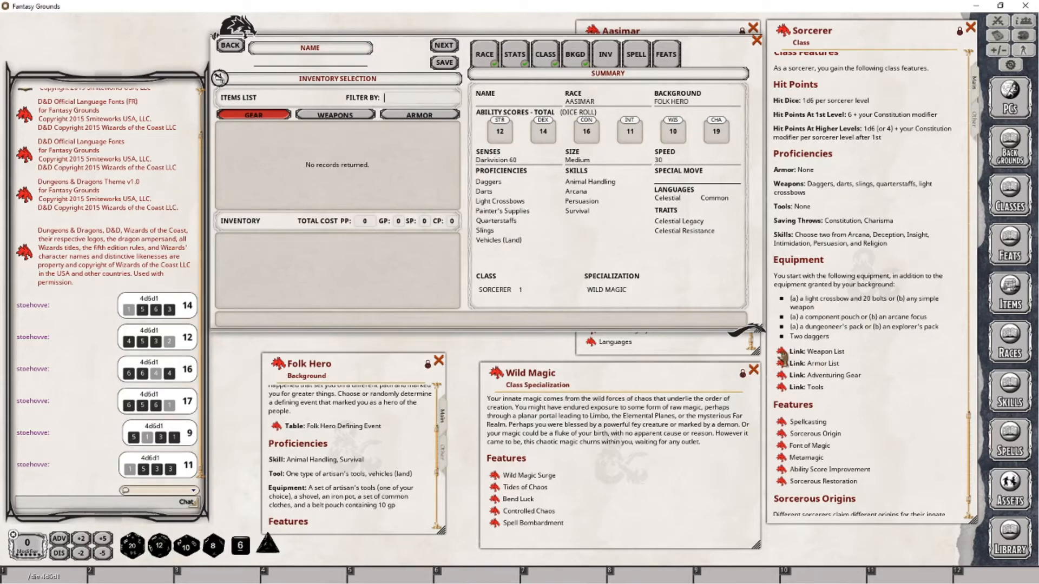
pyautogui.click(779, 353)
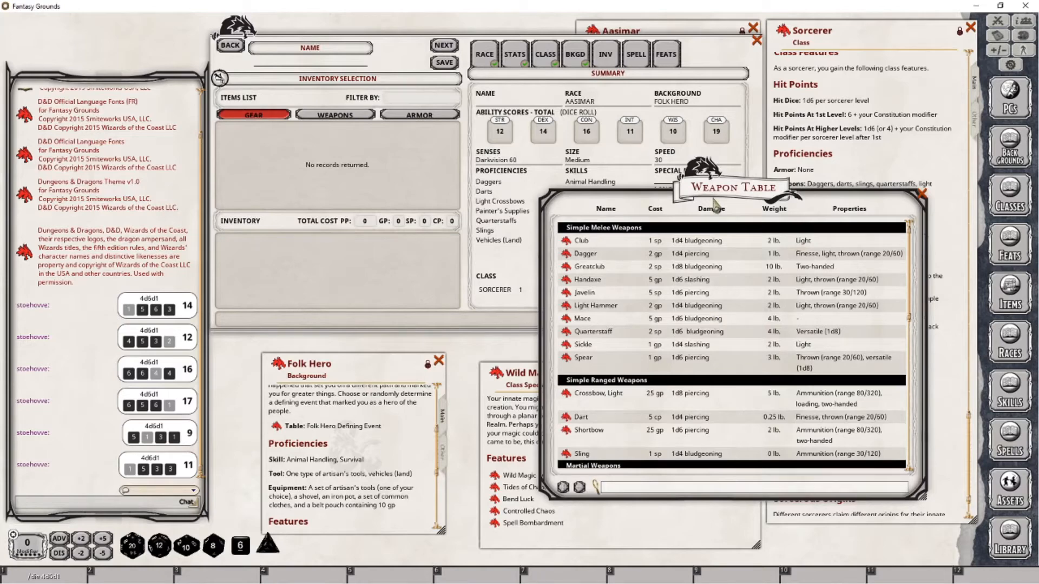
pyautogui.moveTo(715, 193); pyautogui.dragTo(483, 186)
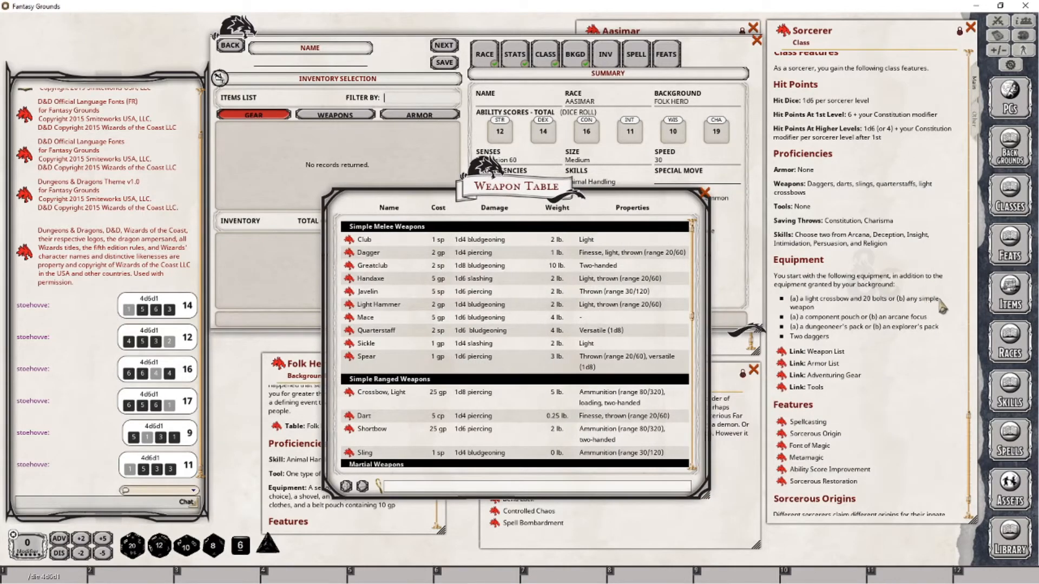
pyautogui.moveTo(519, 193); pyautogui.dragTo(815, 196)
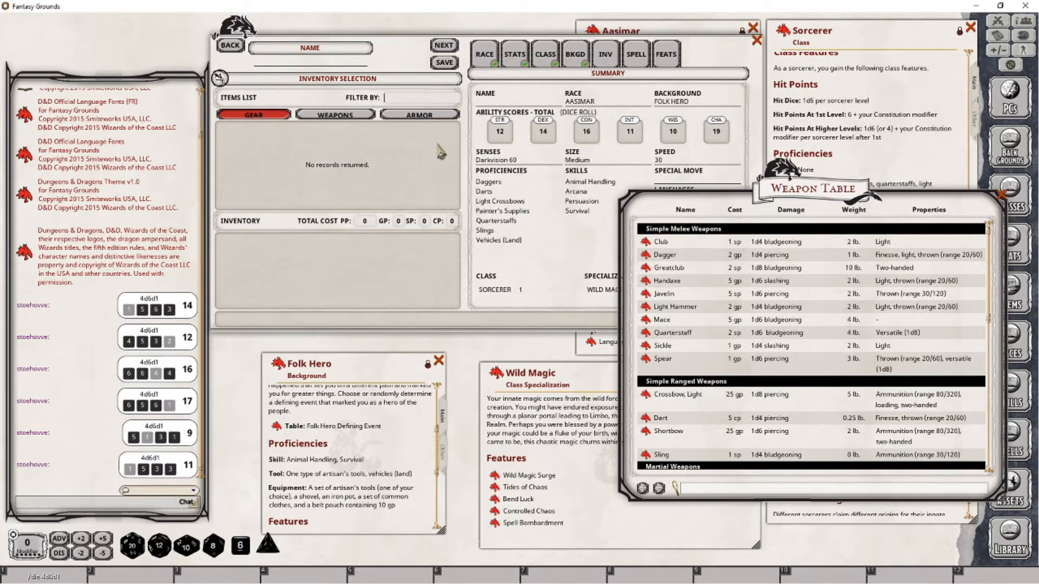
pyautogui.click(403, 101)
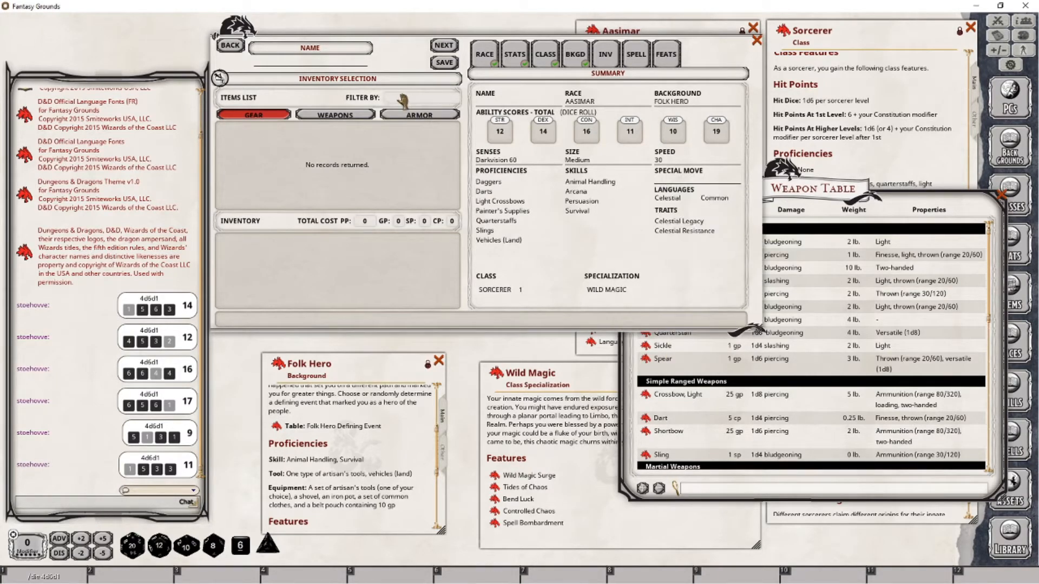
pyautogui.click(352, 116)
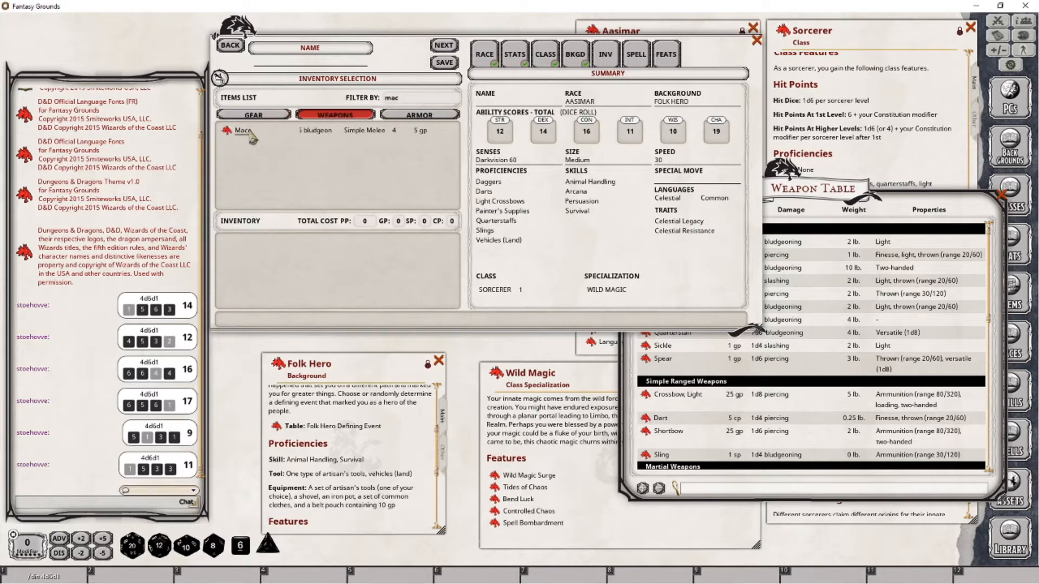
pyautogui.moveTo(233, 165); pyautogui.dragTo(247, 243)
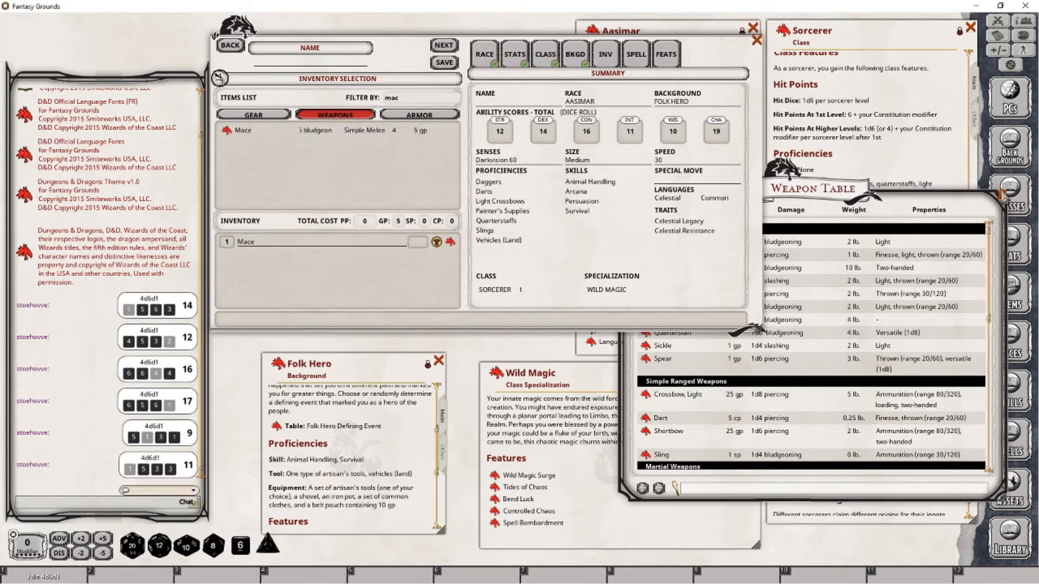
pyautogui.click(1001, 195)
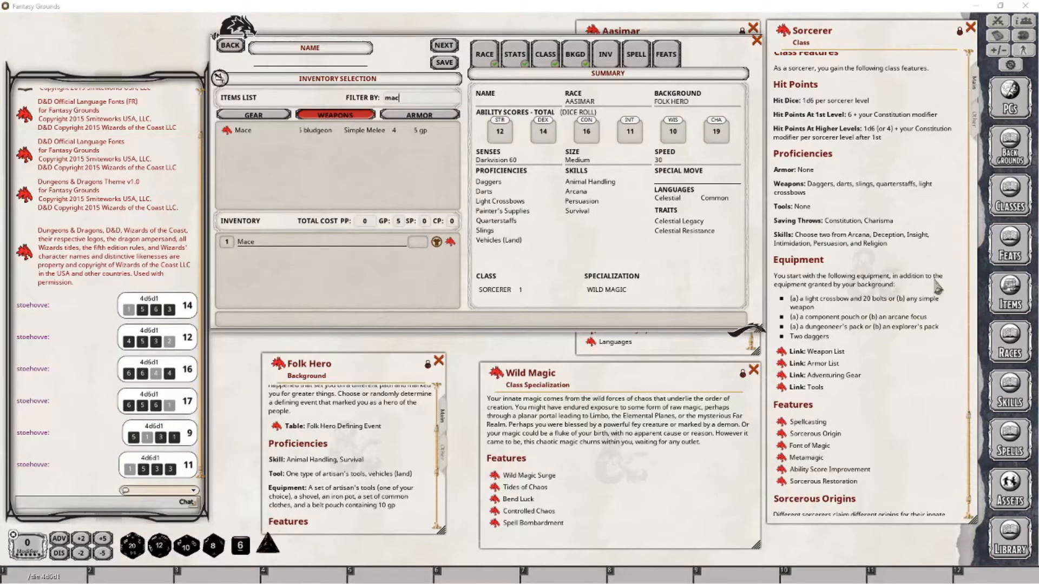
# Step: Consult the linked Adventuring Gear table for an arcane focus and add one Crystal to the inventory from the gear filtered by "cry"
pyautogui.click(927, 307)
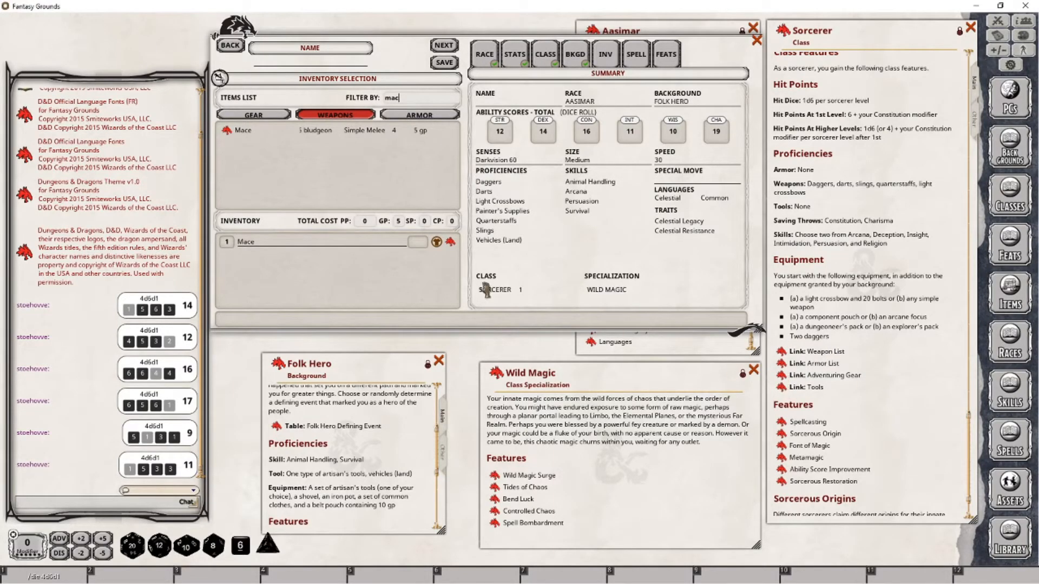
pyautogui.click(782, 376)
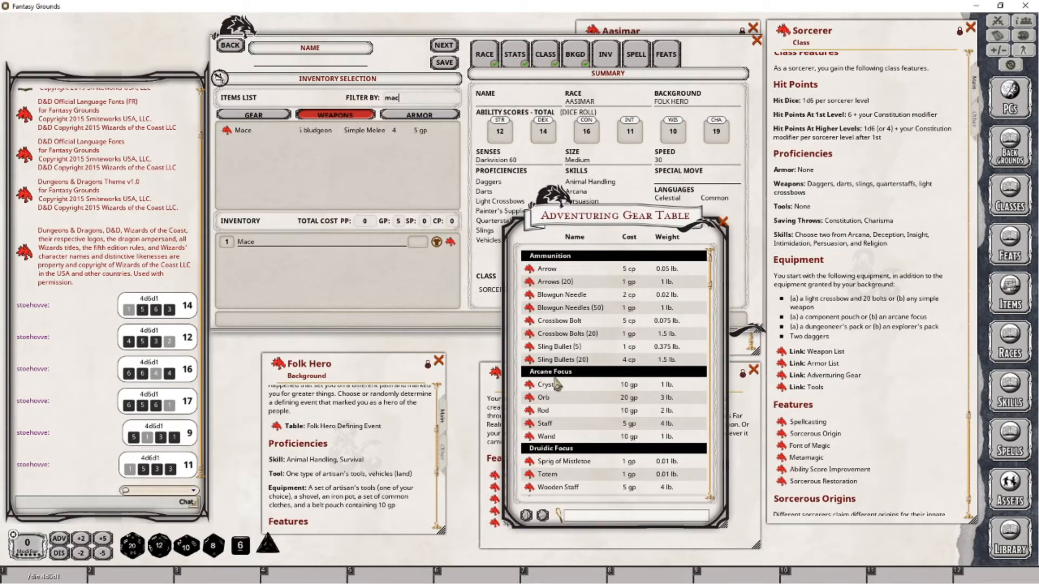
pyautogui.click(418, 101)
pyautogui.hotkey('ctrl', 'a')
pyautogui.press('BackSpace')
pyautogui.click(284, 117)
pyautogui.moveTo(230, 130); pyautogui.dragTo(244, 273)
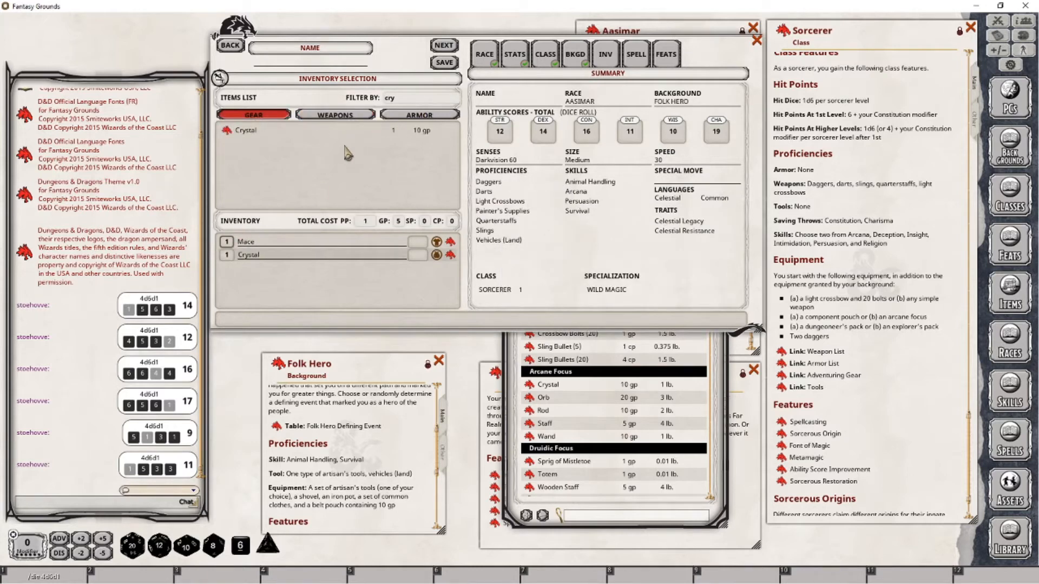
pyautogui.click(700, 403)
pyautogui.click(723, 223)
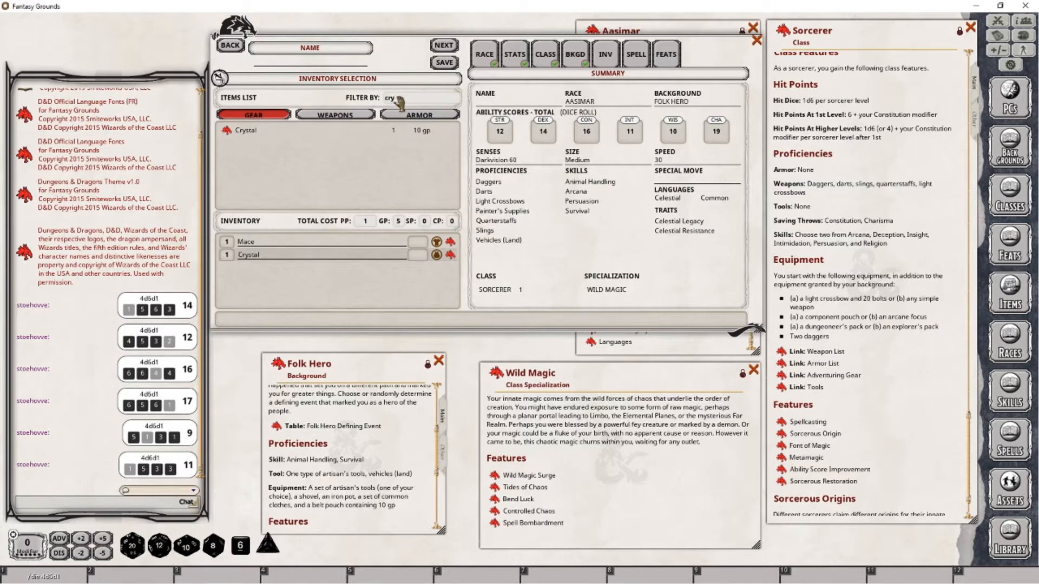
# Step: Filter the gear items by "expl" and add one Explorer's Pack to the inventory
pyautogui.press('BackSpace')
pyautogui.press('BackSpace')
pyautogui.press('BackSpace')
pyautogui.write('expl')
pyautogui.moveTo(238, 133); pyautogui.dragTo(241, 274)
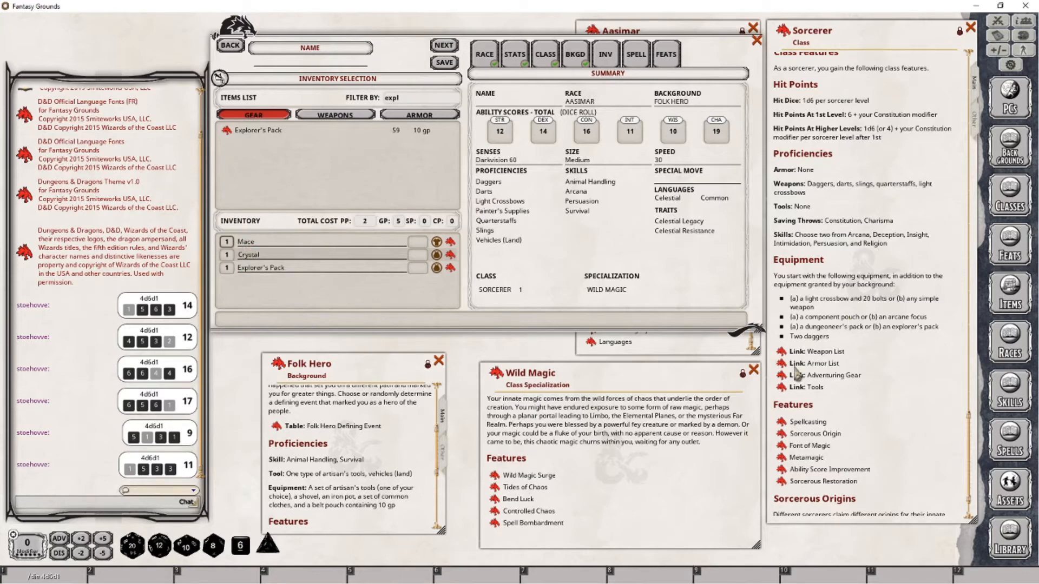
# Step: Filter the weapons by "dag" and add Daggers to the inventory with a quantity of 2
pyautogui.press('BackSpace')
pyautogui.press('BackSpace')
pyautogui.press('BackSpace')
pyautogui.press('BackSpace')
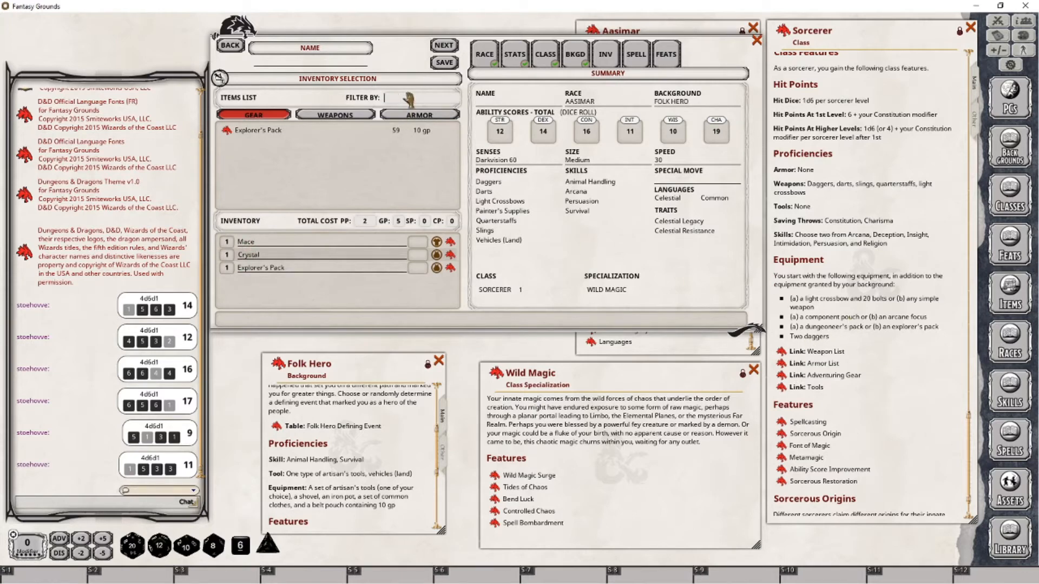
pyautogui.write('dag')
pyautogui.click(359, 116)
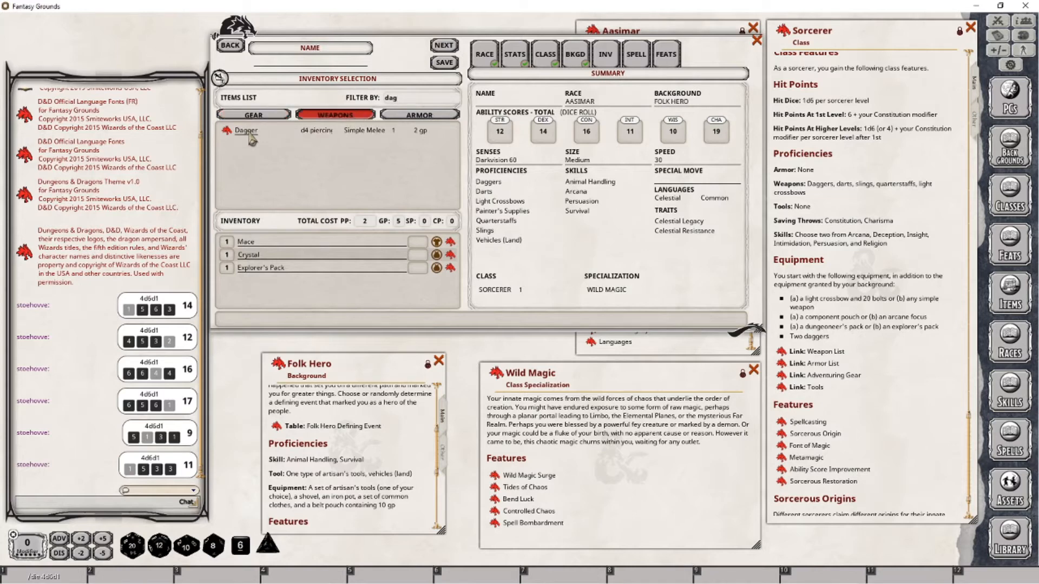
pyautogui.moveTo(233, 133); pyautogui.dragTo(241, 281)
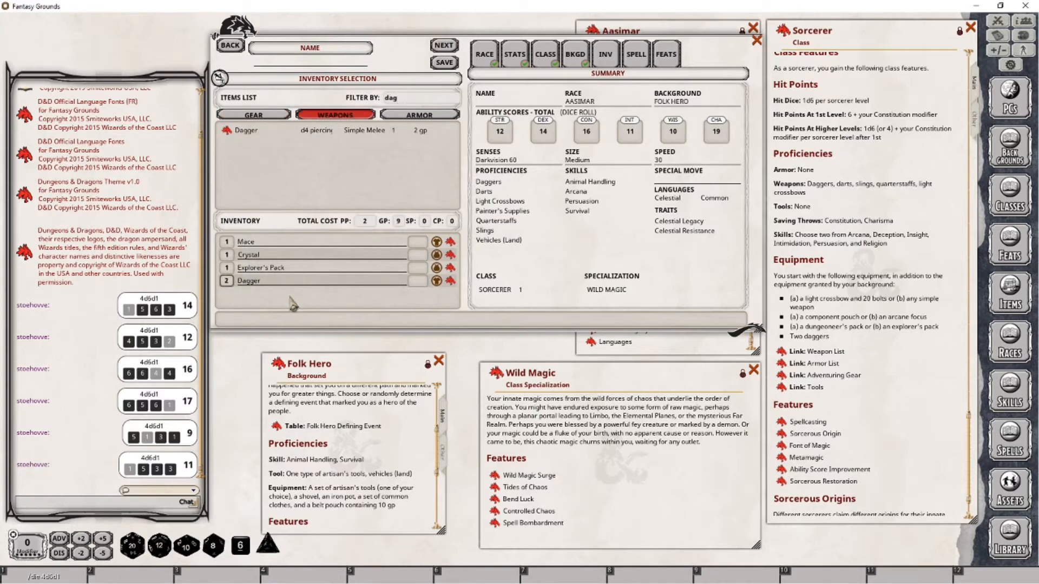
pyautogui.click(227, 281)
pyautogui.write('2')
# Step: Add Painter's Supplies to the inventory from the linked Tools table
pyautogui.click(783, 387)
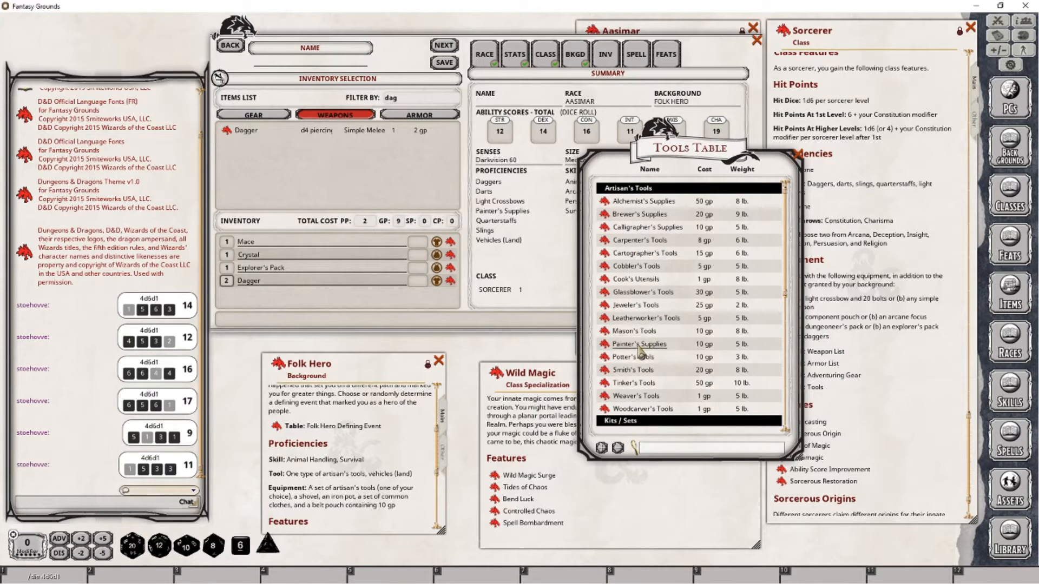
pyautogui.moveTo(641, 346)
pyautogui.mouseDown()
pyautogui.moveTo(601, 350)
pyautogui.moveTo(251, 309)
pyautogui.mouseUp()
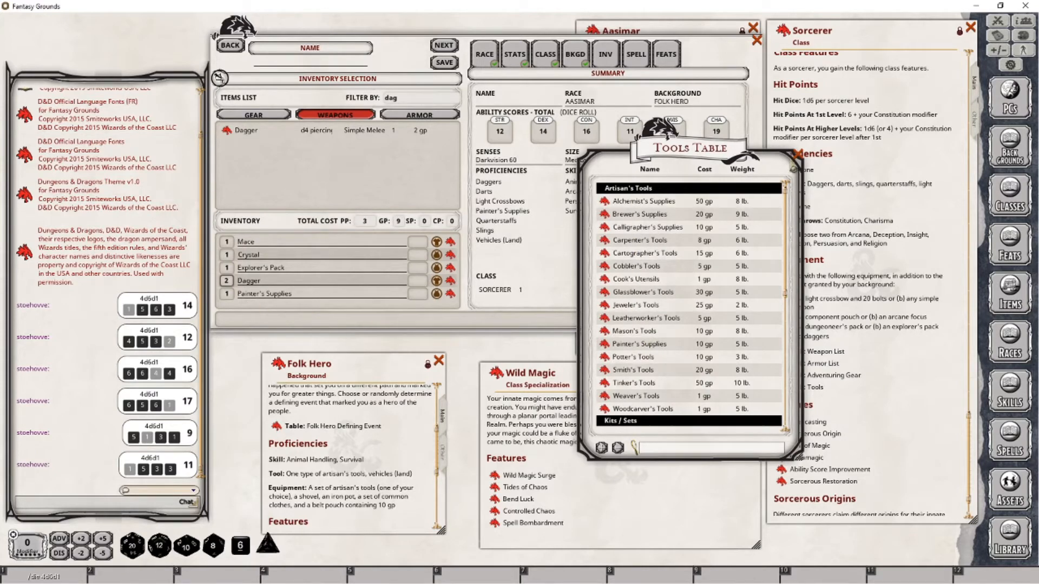
pyautogui.click(800, 154)
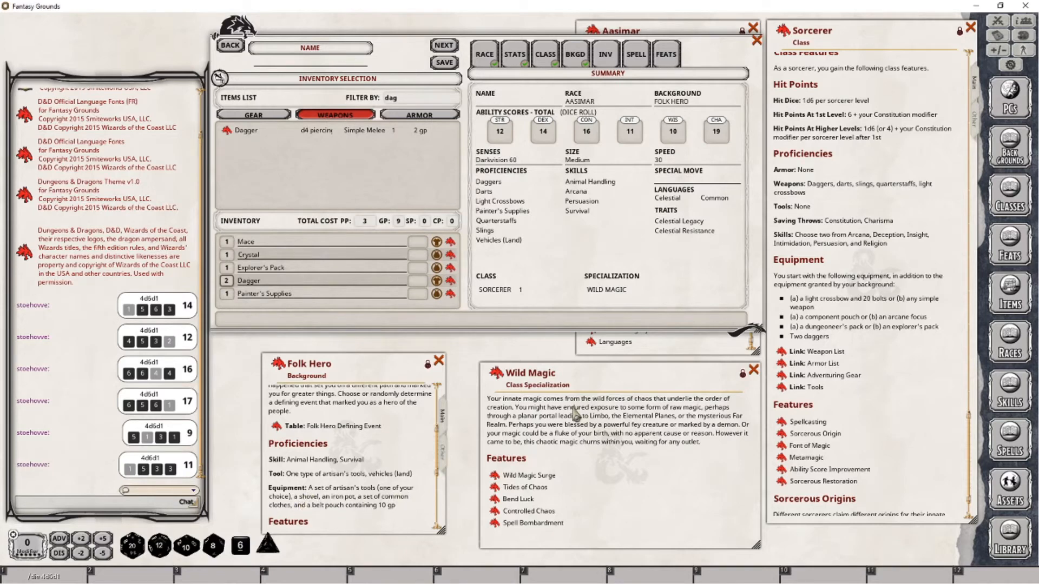
pyautogui.click(782, 388)
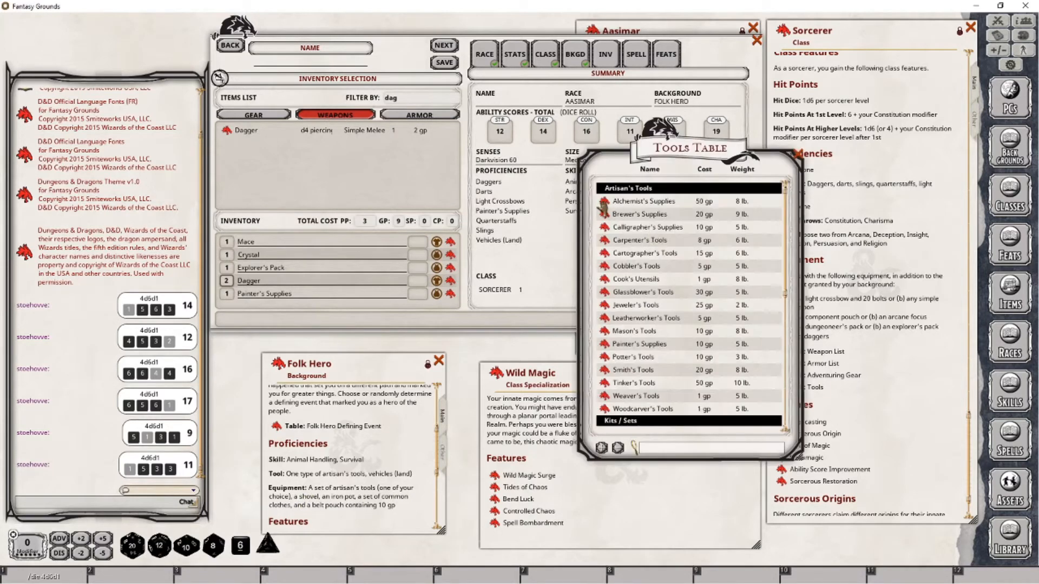
pyautogui.scroll(-4, 702, 287)
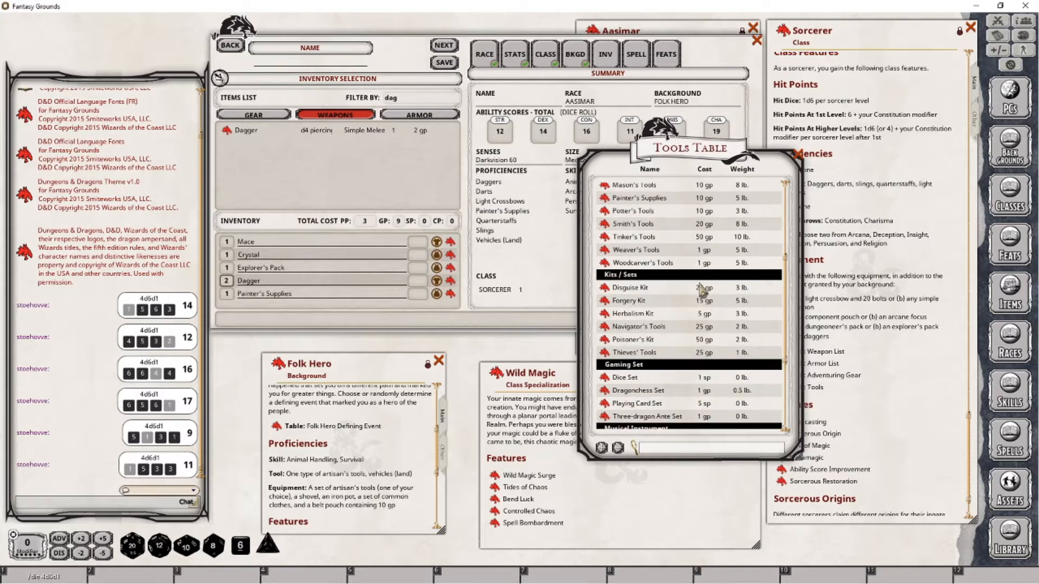
pyautogui.scroll(-4, 702, 290)
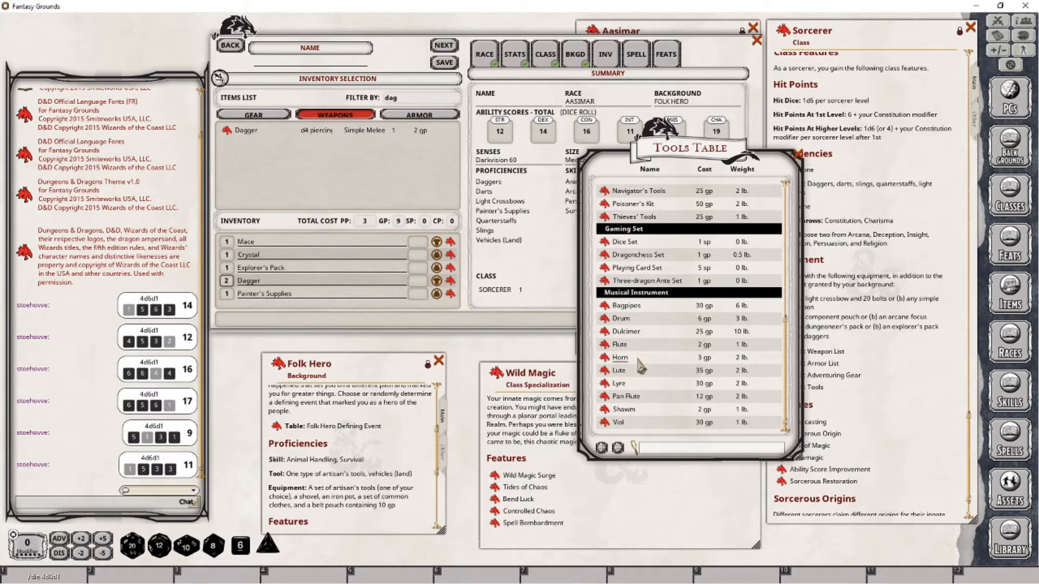
pyautogui.click(798, 154)
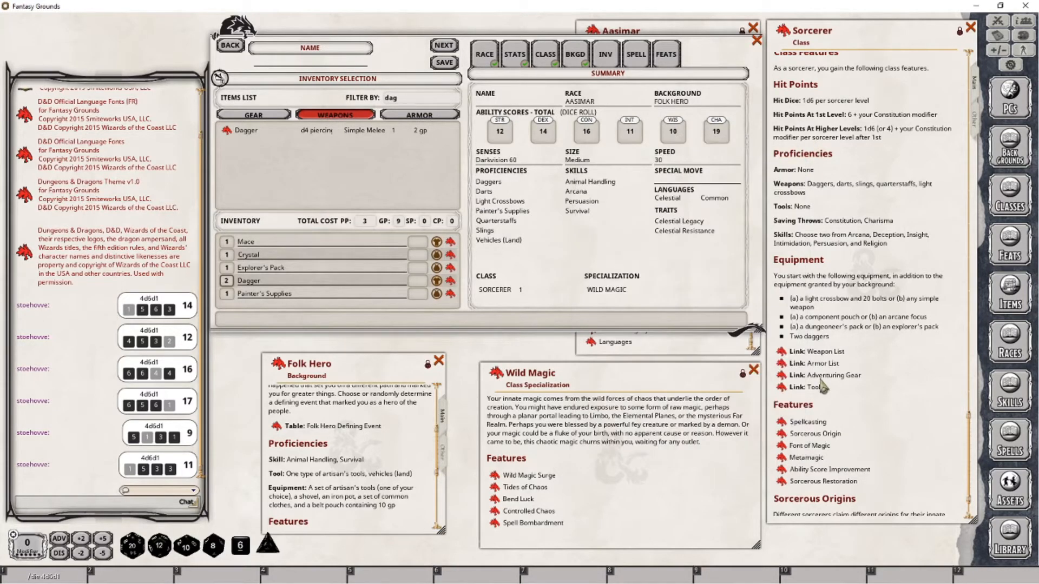
# Step: Search the Adventuring Gear table for "shov" and add the Shovel to the inventory
pyautogui.click(782, 376)
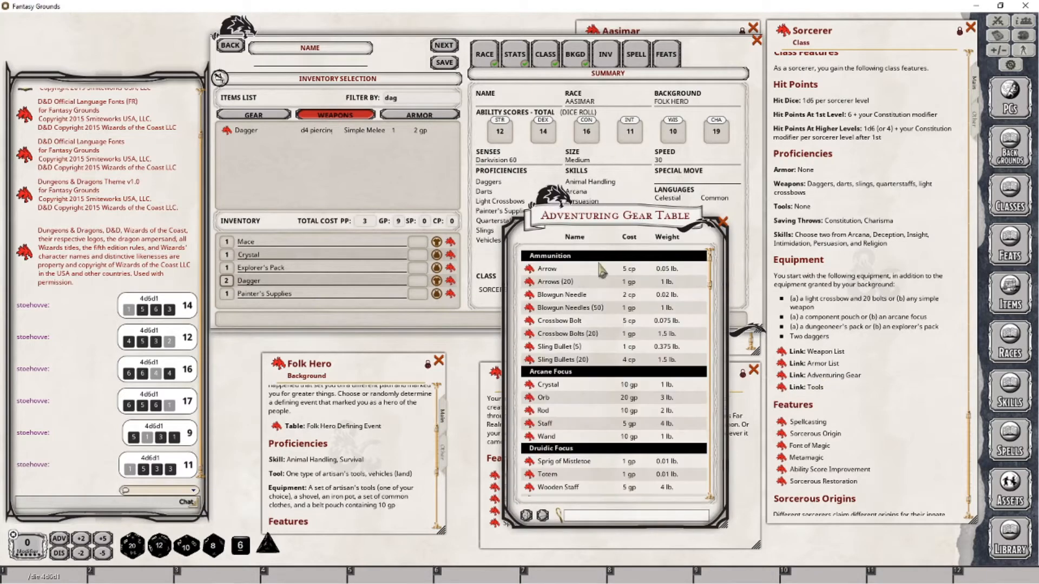
pyautogui.click(579, 517)
pyautogui.write('shov')
pyautogui.press('Return')
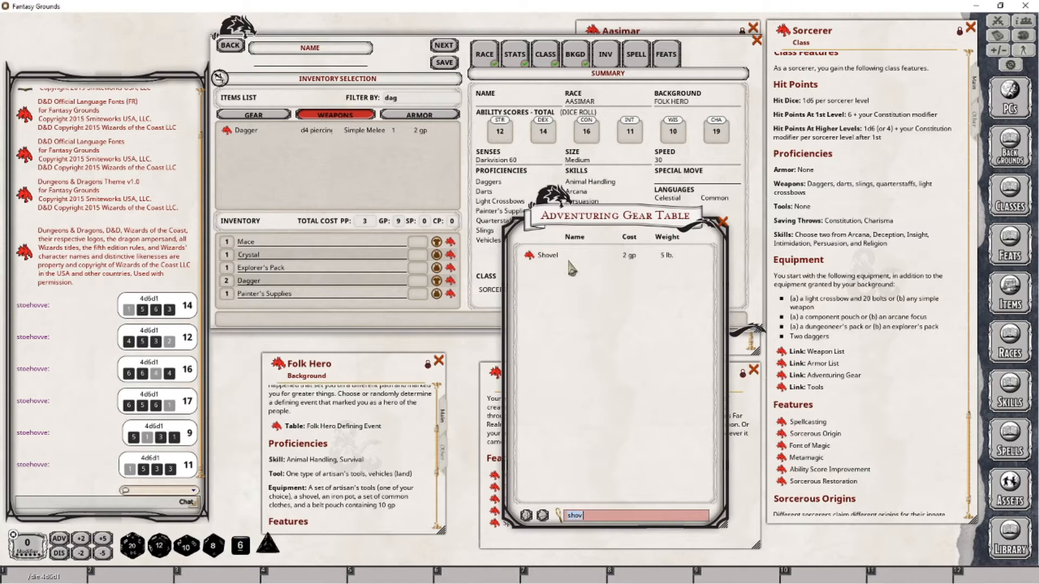
pyautogui.moveTo(531, 256); pyautogui.dragTo(344, 295)
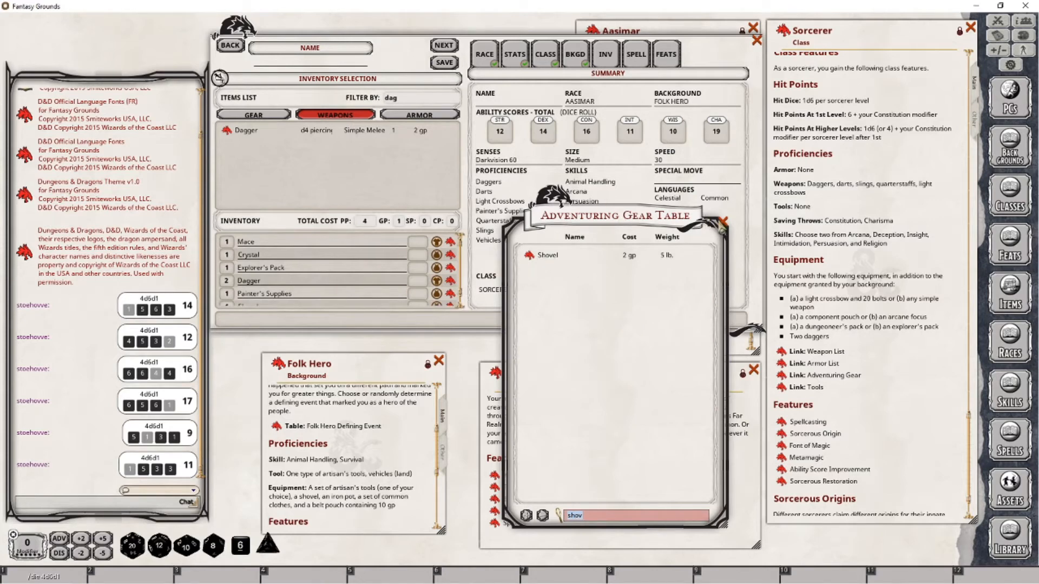
pyautogui.click(724, 223)
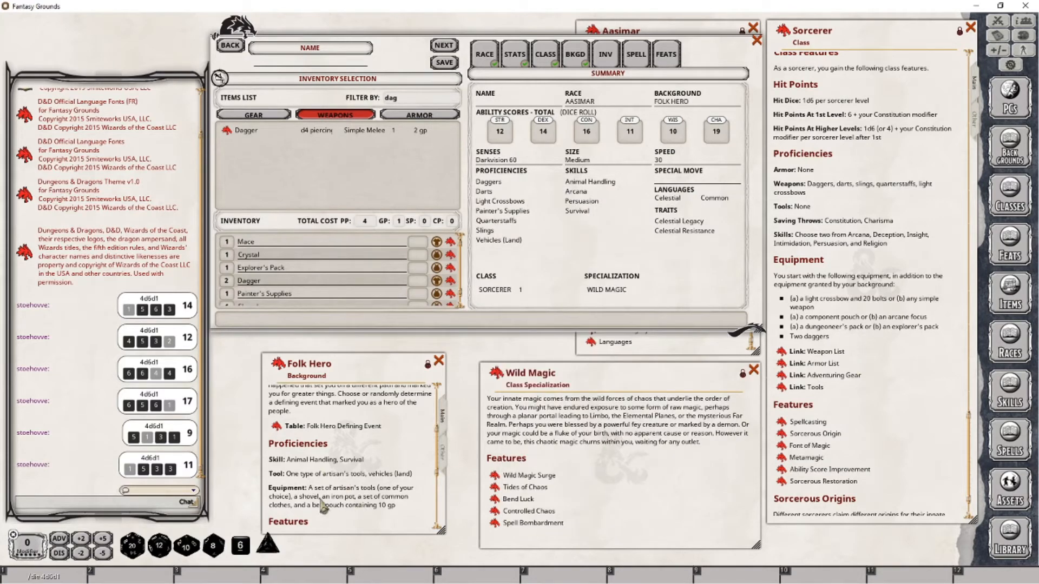
# Step: Filter the gear items by "pot" and add the Iron Pot to the inventory
pyautogui.click(252, 115)
pyautogui.click(422, 98)
pyautogui.hotkey('ctrl', 'a')
pyautogui.write('pot')
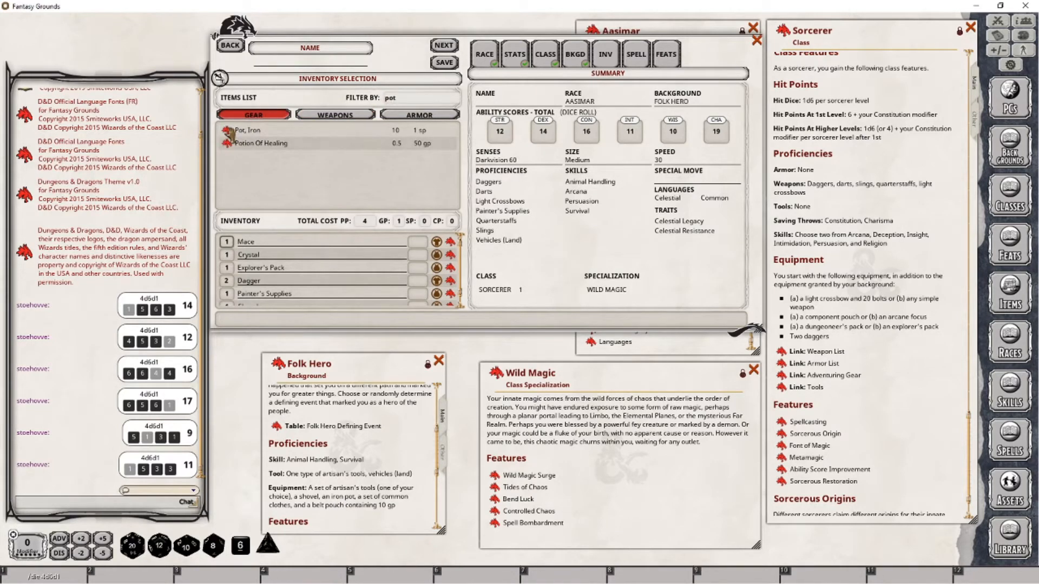
pyautogui.moveTo(228, 133); pyautogui.dragTo(267, 261)
# Step: Filter the gear items by "cloth" and add Common Clothes to the inventory
pyautogui.click(400, 100)
pyautogui.press('shift')
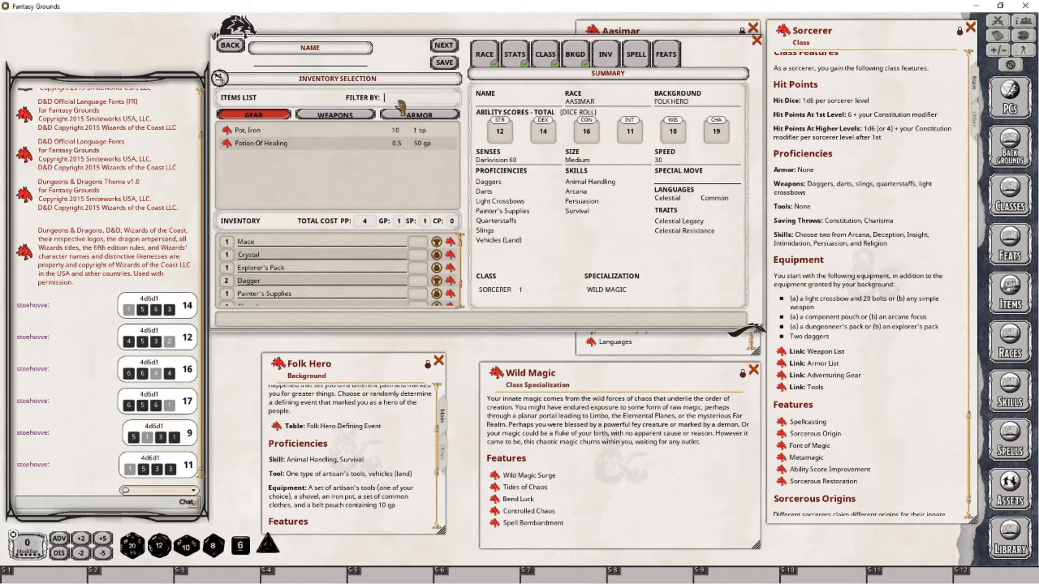
pyautogui.write('cloth')
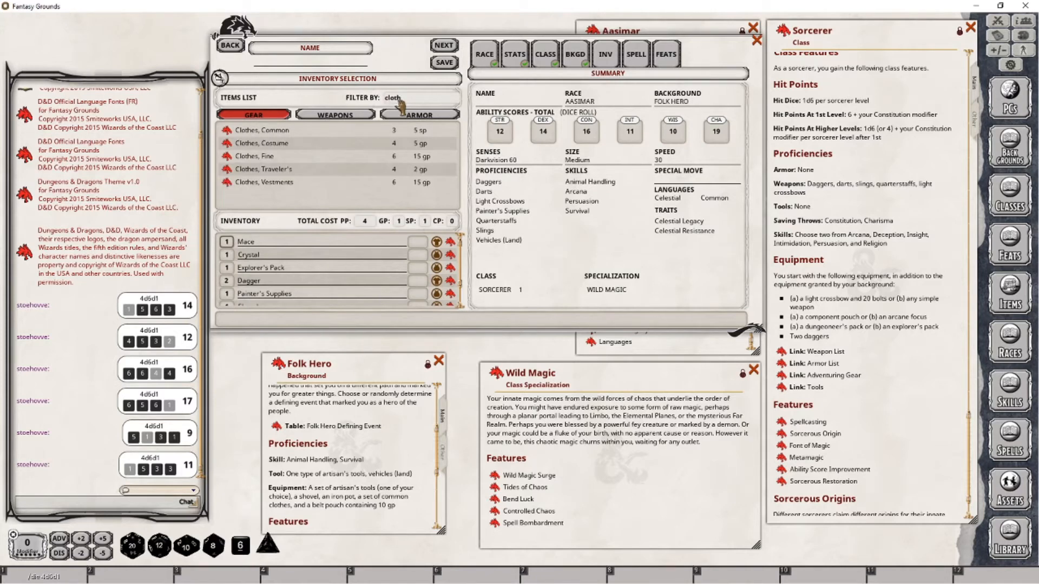
pyautogui.moveTo(230, 132); pyautogui.dragTo(293, 247)
# Step: Filter the gear items by "pou" and add the plain Pouch to the inventory
pyautogui.click(416, 100)
pyautogui.hotkey('shift', 'Home')
pyautogui.press('BackSpace')
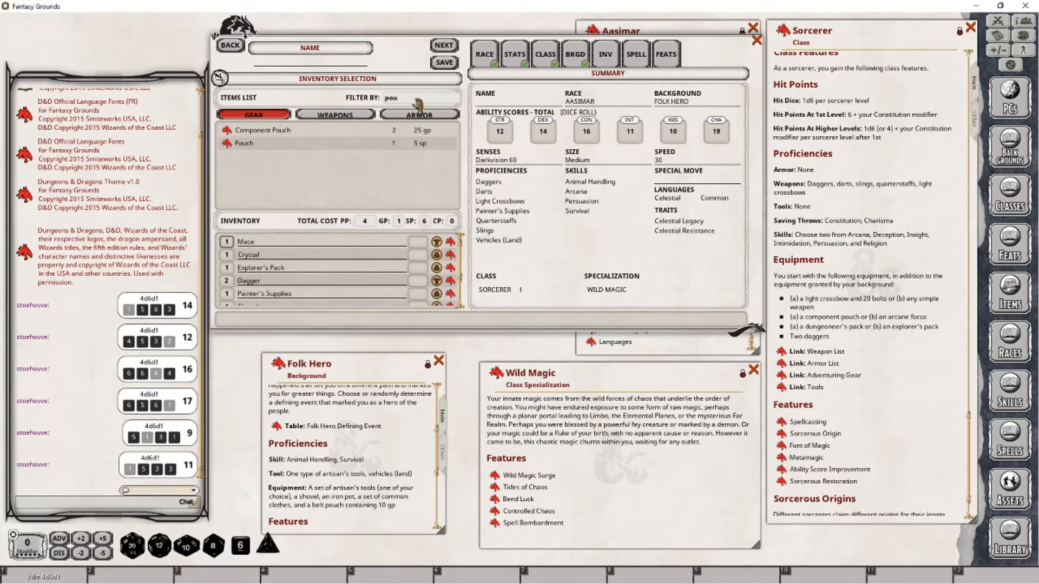
pyautogui.moveTo(228, 145); pyautogui.dragTo(260, 255)
pyautogui.scroll(-3, 301, 304)
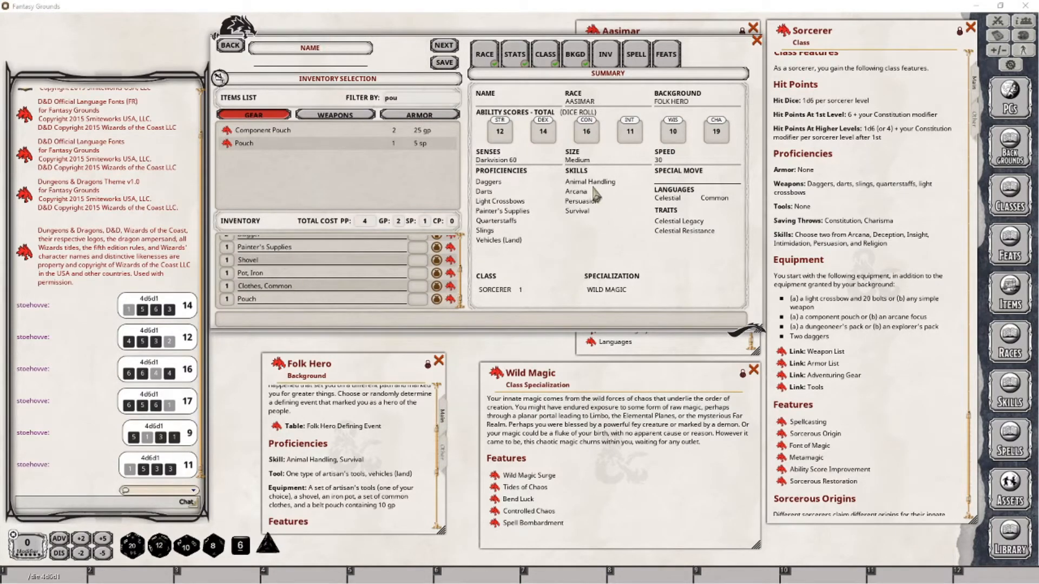
# Step: Name the character "The Wild Magic Sorcerer" and save it out of the wizard
pyautogui.click(328, 63)
pyautogui.write('The Wil')
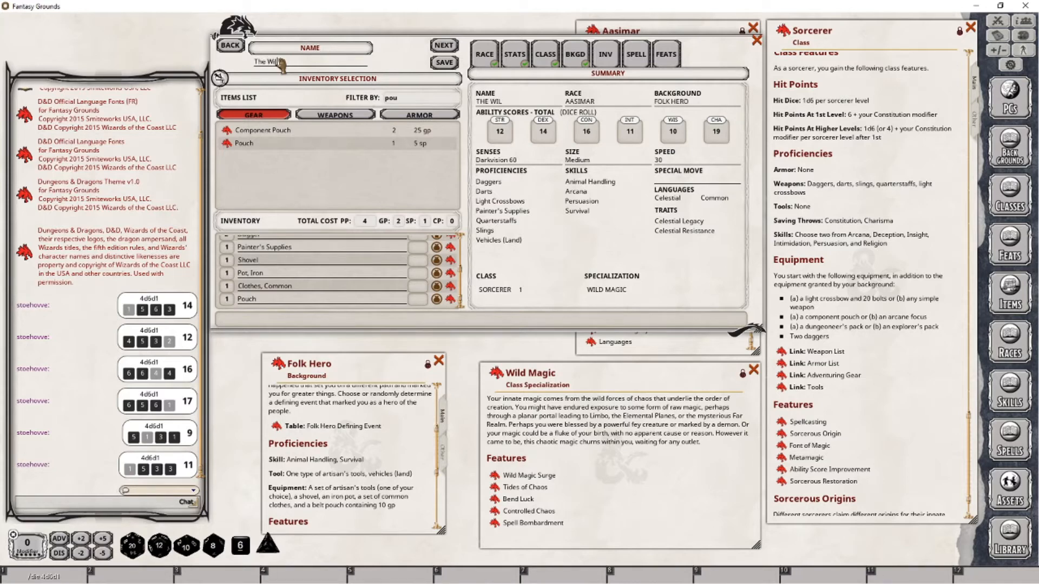
pyautogui.write('d Mah')
pyautogui.write('ic Sorcerer')
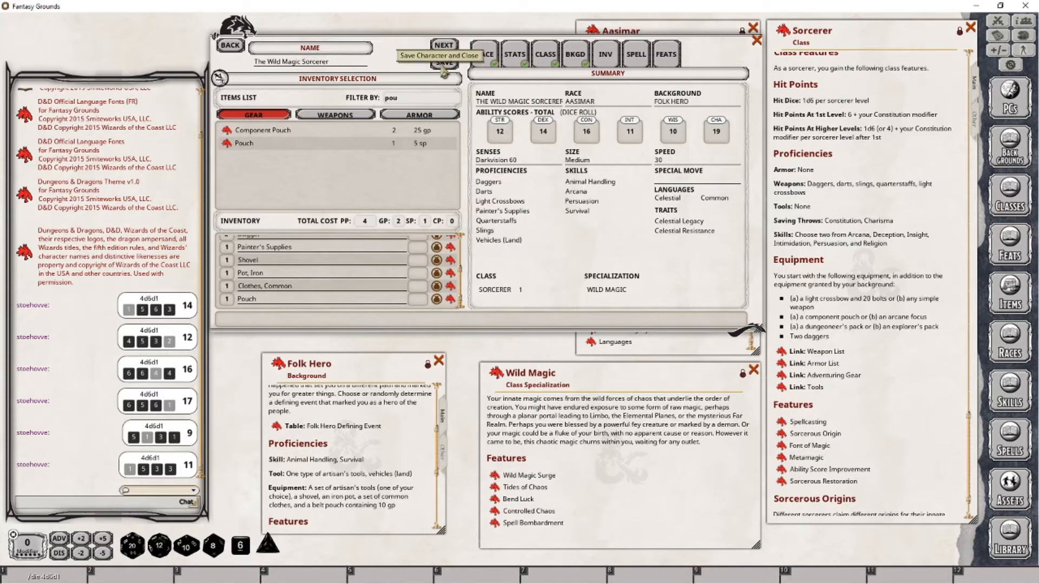
pyautogui.click(444, 63)
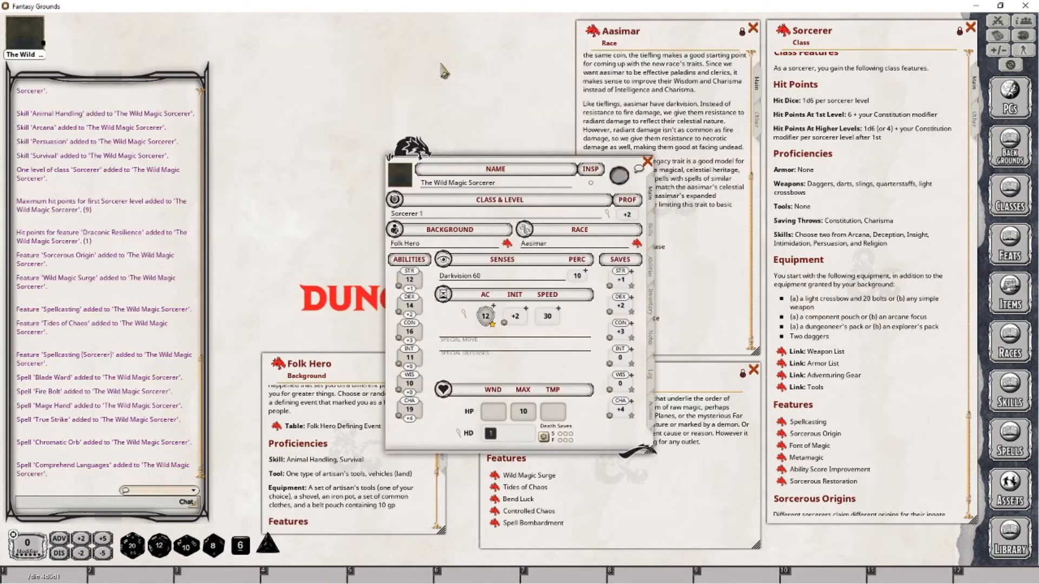
# Step: Move the character sheet clear of the reference windows and mark the Constitution and Charisma saves as proficient
pyautogui.moveTo(474, 166); pyautogui.dragTo(311, 44)
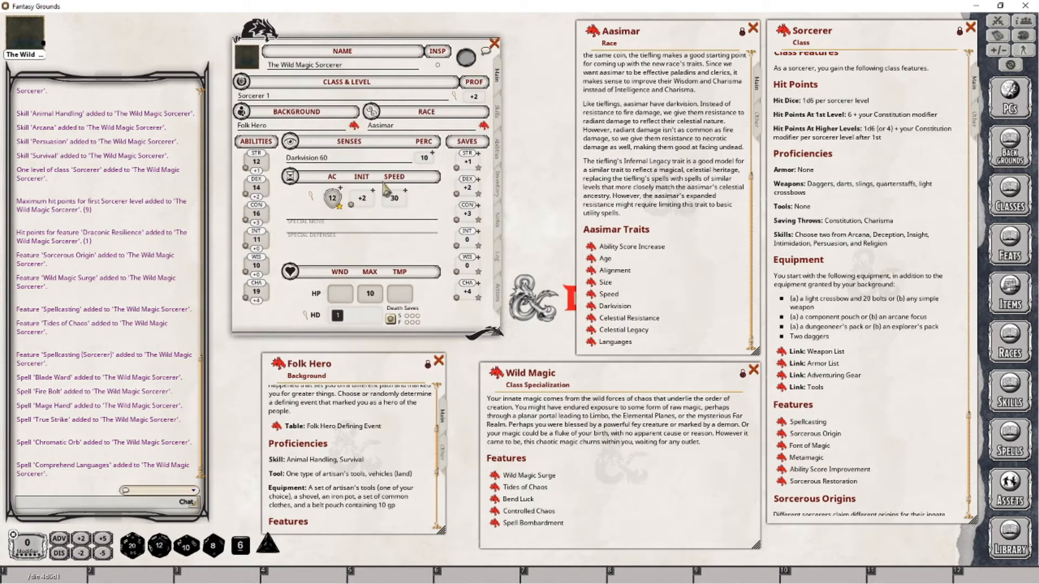
pyautogui.hotkey('alt', 'Tab')
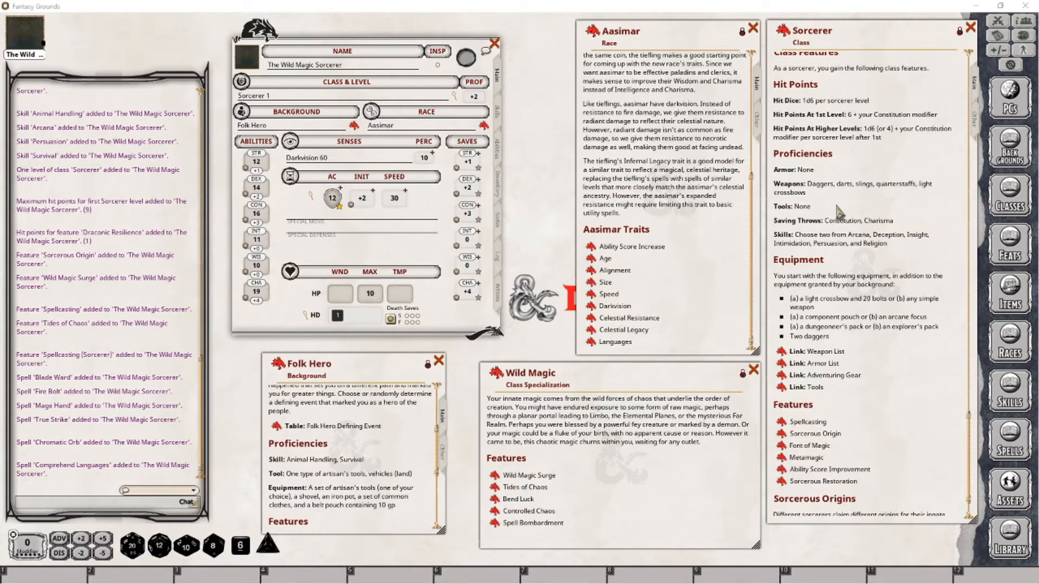
pyautogui.click(478, 220)
pyautogui.click(479, 298)
# Step: Remove the empty Spells (Sorcerer) group from the character's actions and switch the mode to Preparation
pyautogui.click(499, 297)
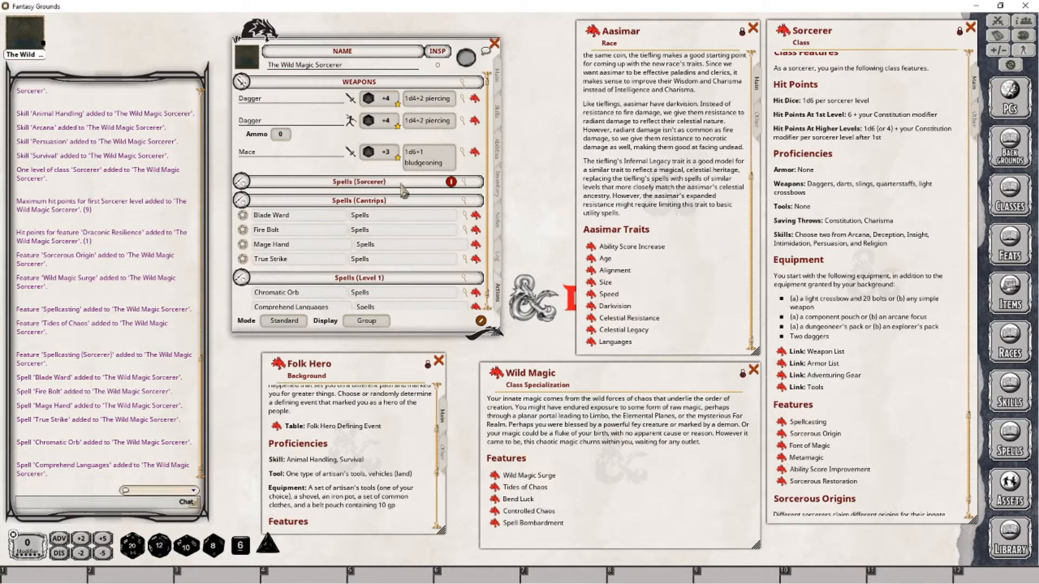
pyautogui.click(451, 182)
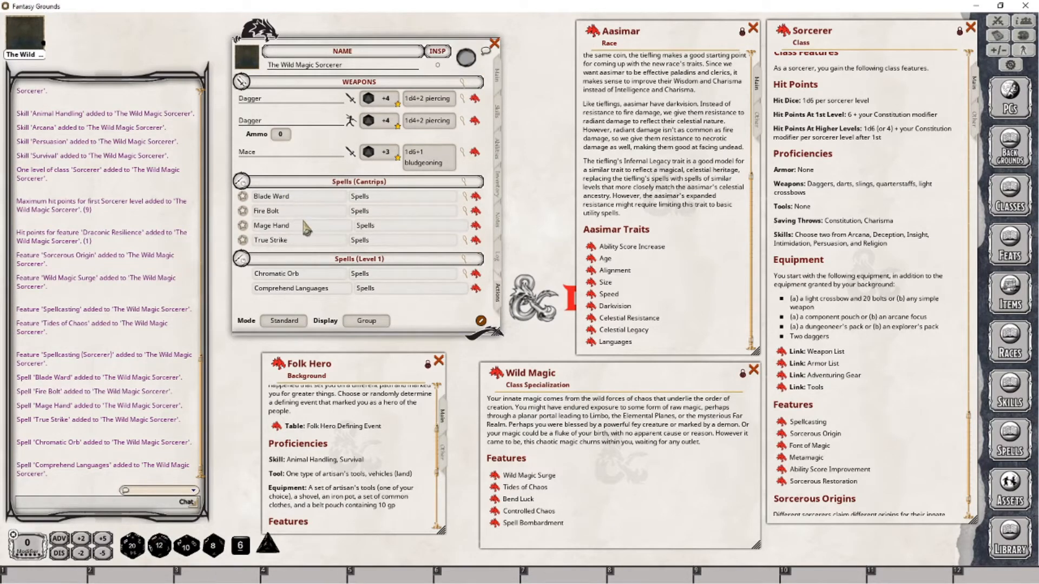
pyautogui.click(297, 322)
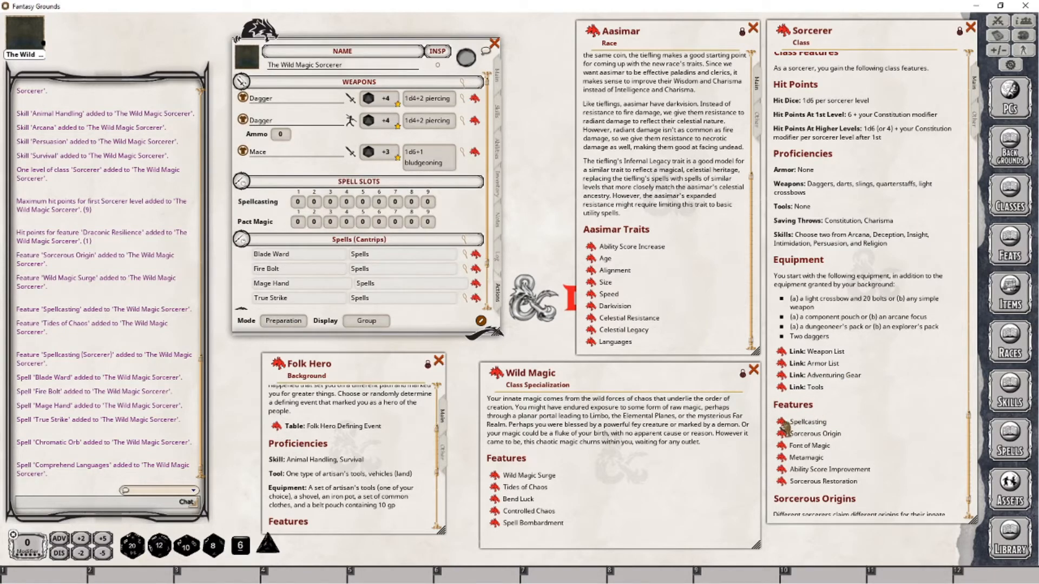
# Step: Consult the Sorcerer's Spell Slots per Spell Level table and set the character's 1st-level Spellcasting slots to 2
pyautogui.scroll(5, 839, 422)
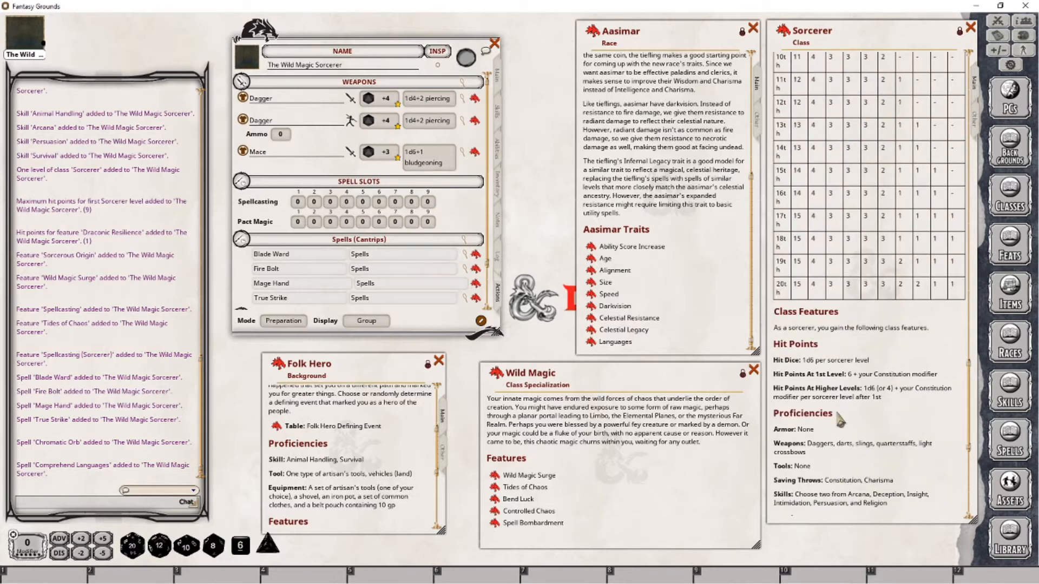
pyautogui.scroll(-6, 840, 420)
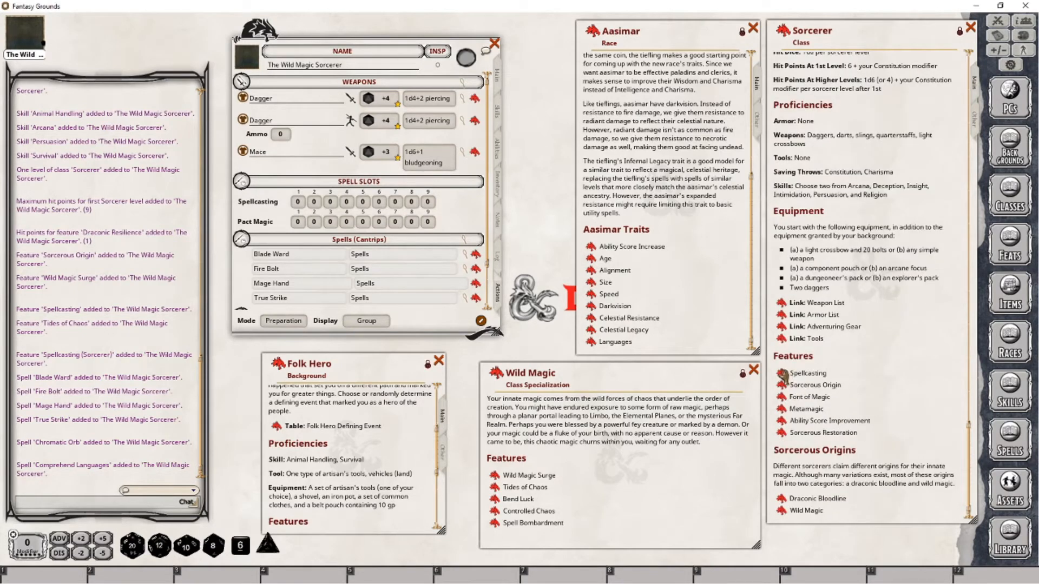
pyautogui.click(782, 373)
pyautogui.scroll(10, 932, 387)
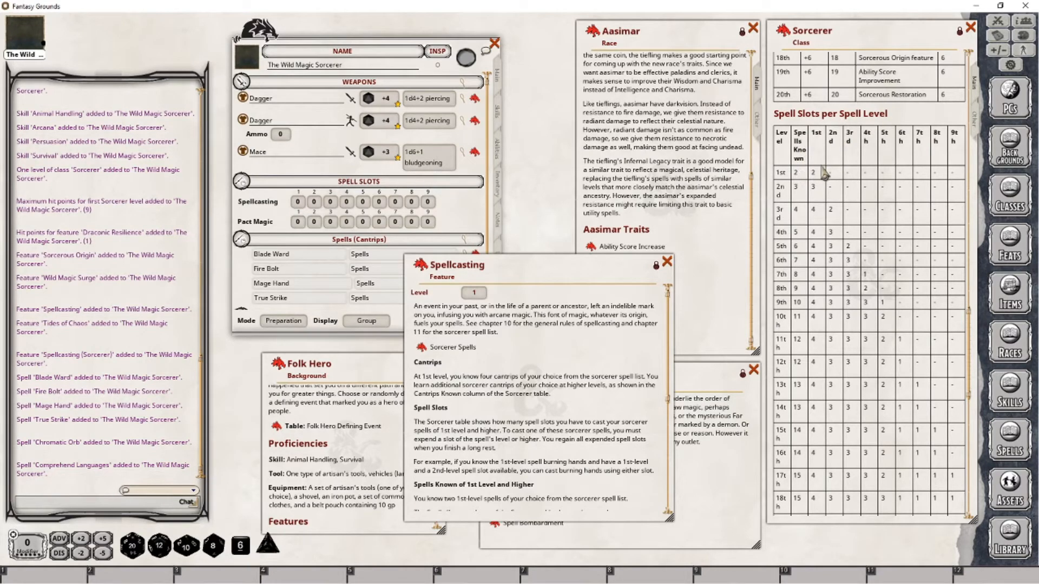
pyautogui.click(298, 202)
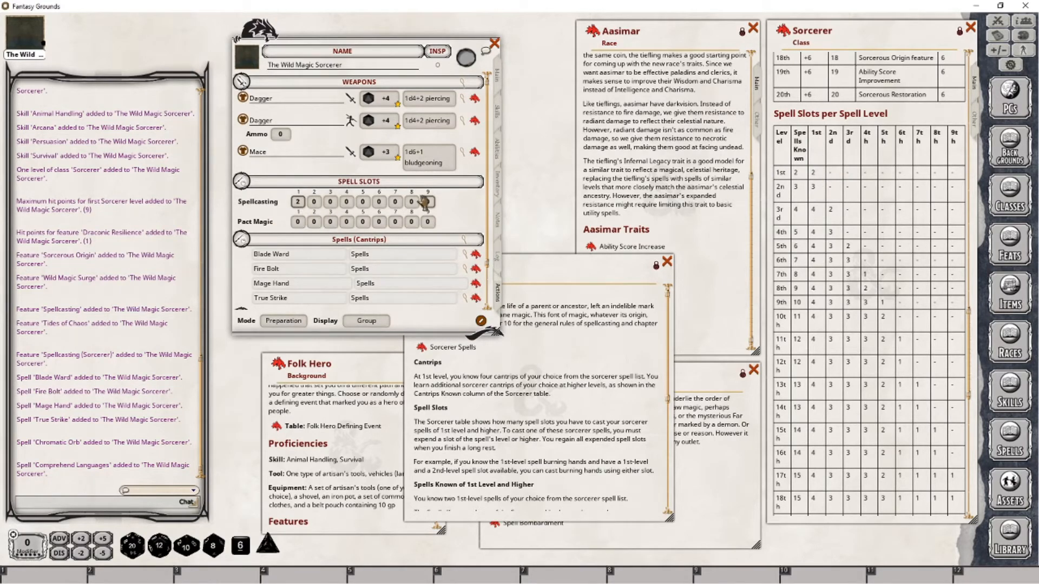
pyautogui.write('2')
pyautogui.press('Tab')
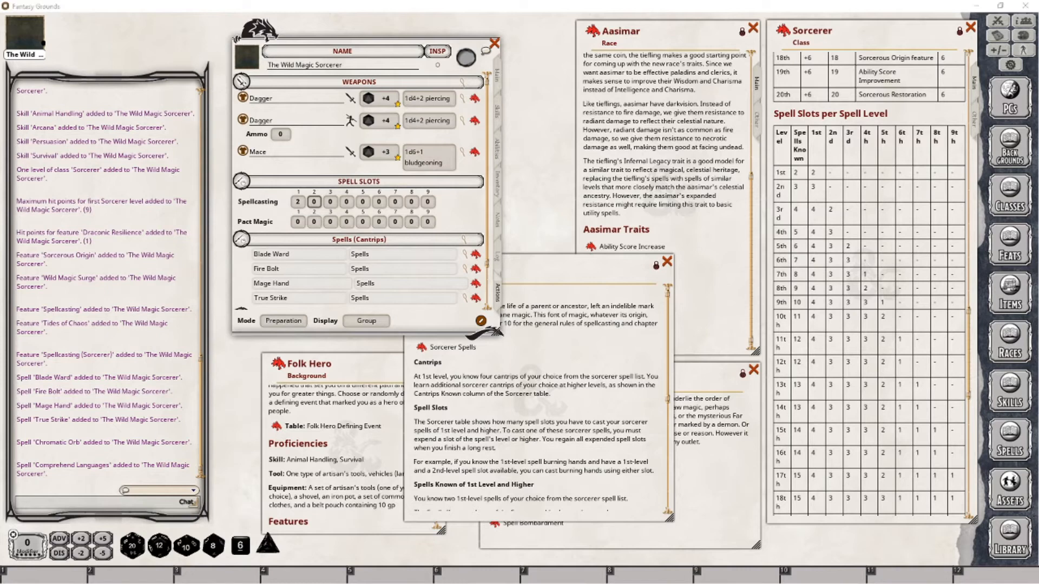
# Step: Open the Sorcerer Spells list linked in the Spellcasting feature, and close the Folk Hero and Spellcasting windows
pyautogui.click(544, 353)
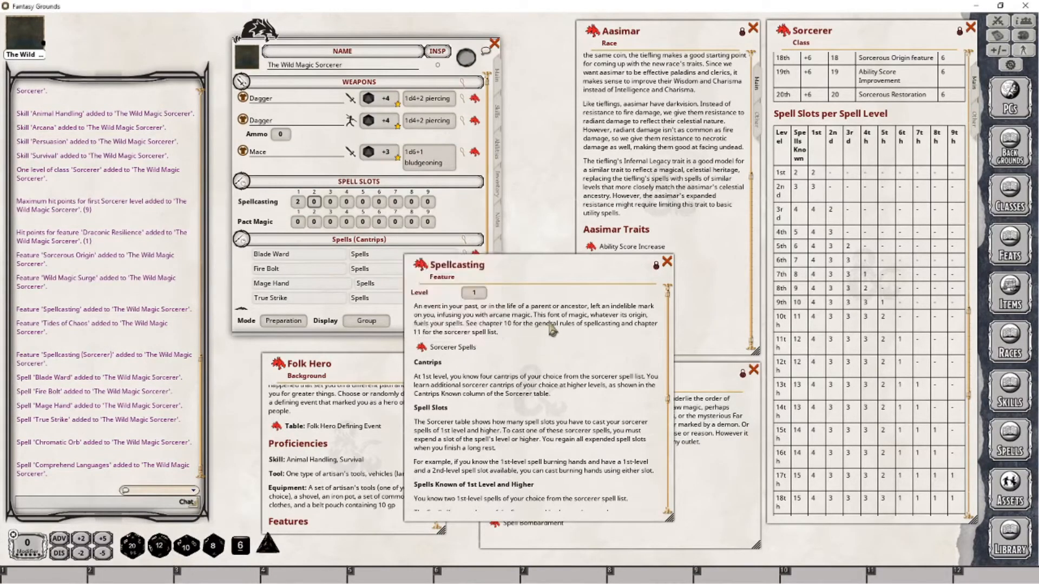
pyautogui.click(363, 391)
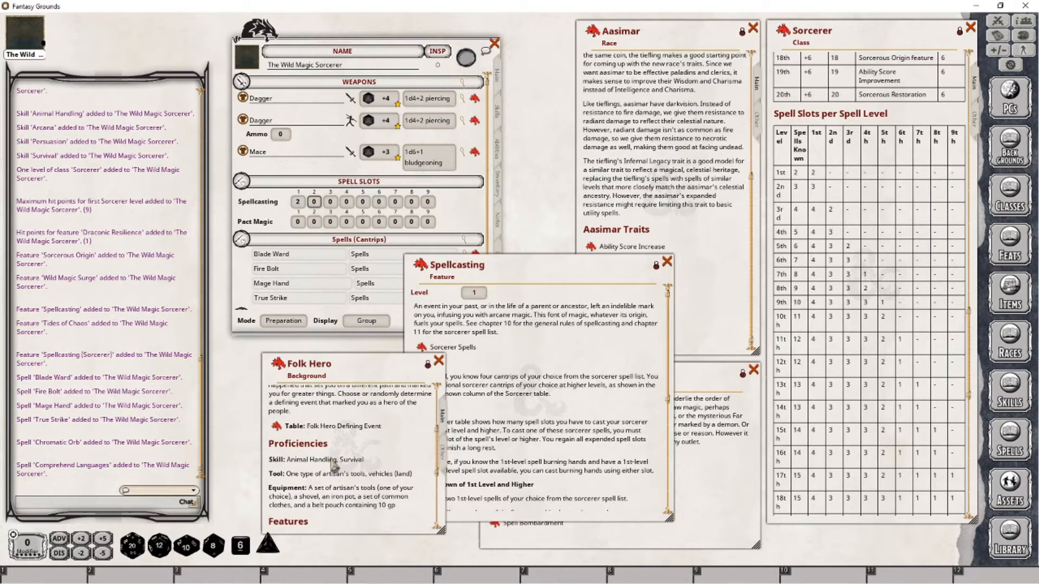
pyautogui.scroll(-5, 384, 487)
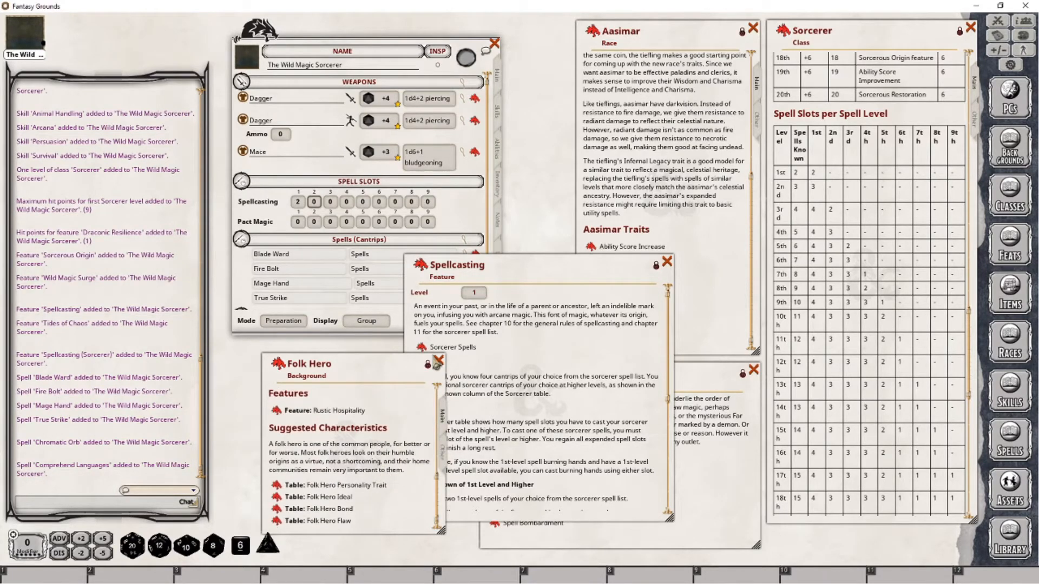
pyautogui.click(438, 360)
pyautogui.moveTo(548, 273); pyautogui.dragTo(497, 285)
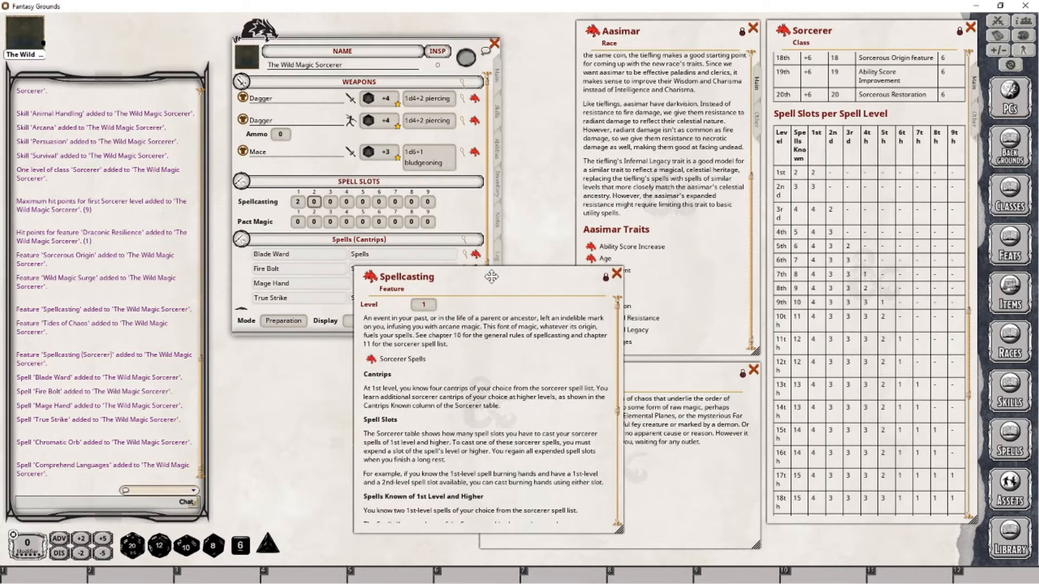
pyautogui.click(368, 360)
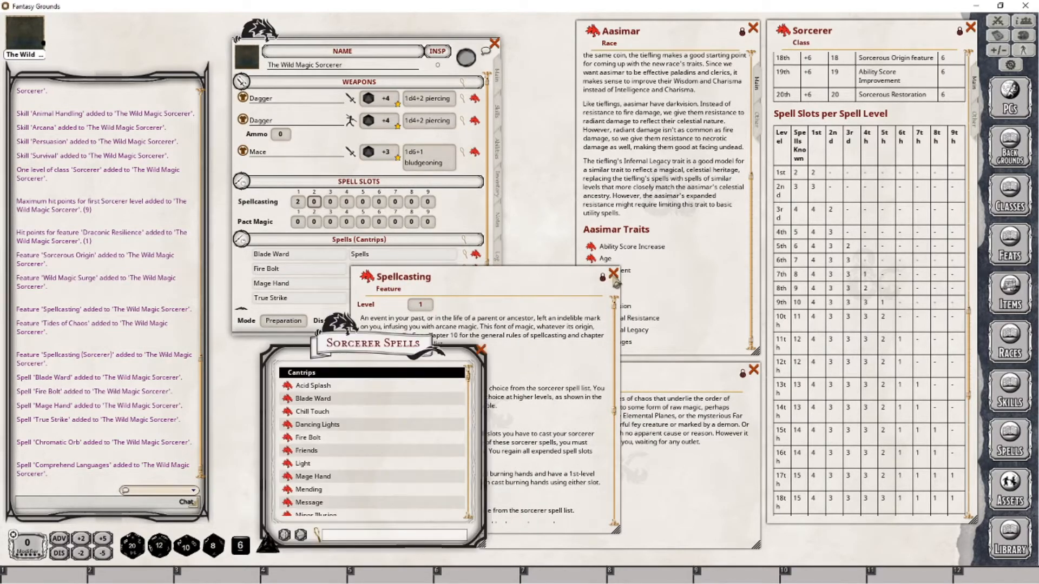
pyautogui.click(614, 274)
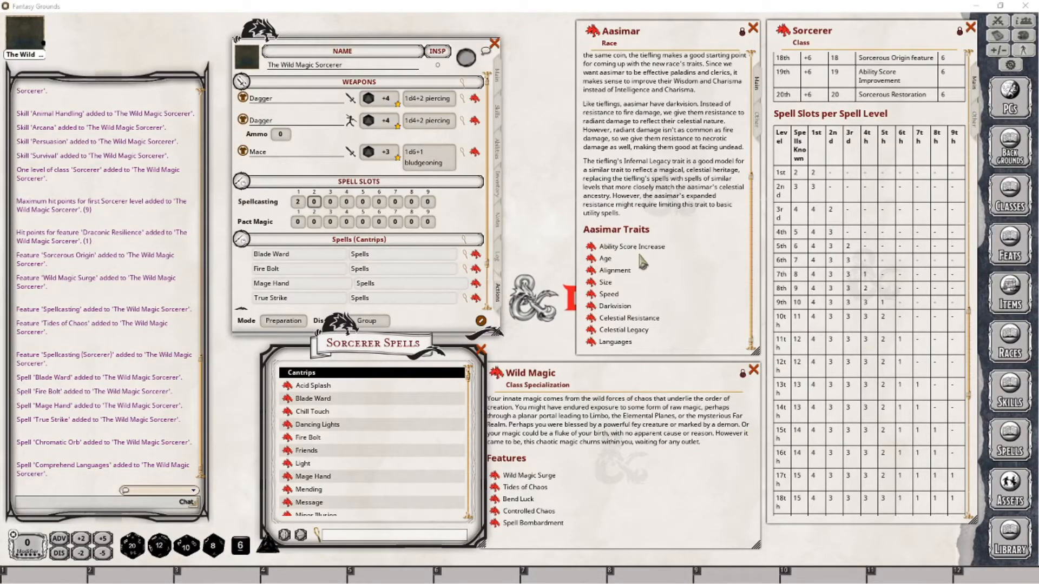
pyautogui.click(979, 332)
pyautogui.moveTo(970, 318); pyautogui.dragTo(972, 475)
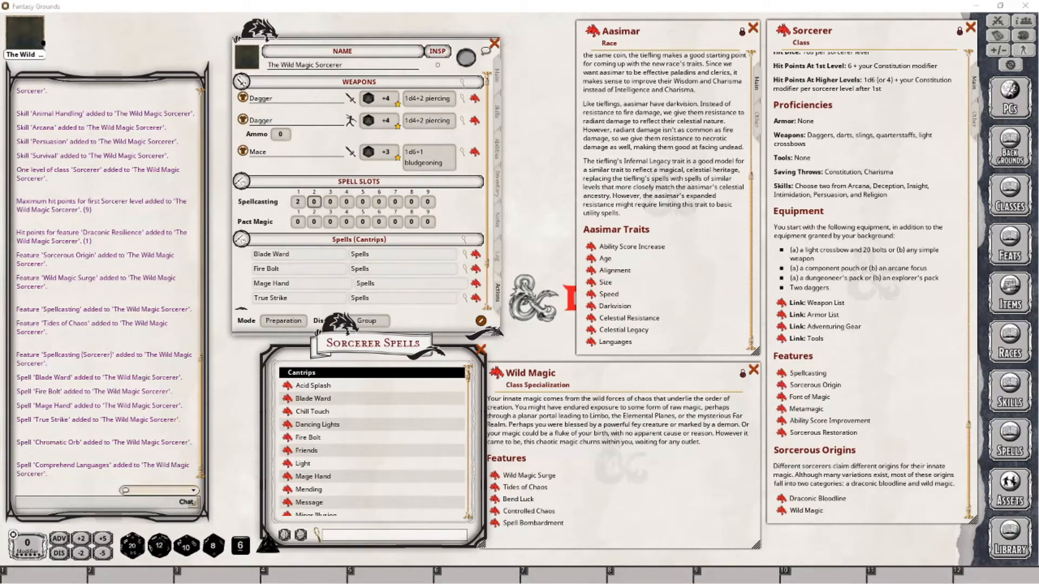
pyautogui.click(658, 192)
# Step: Set the character's portrait to the grey image of the dark curly-haired figure from the DND5E portrait folders
pyautogui.click(497, 75)
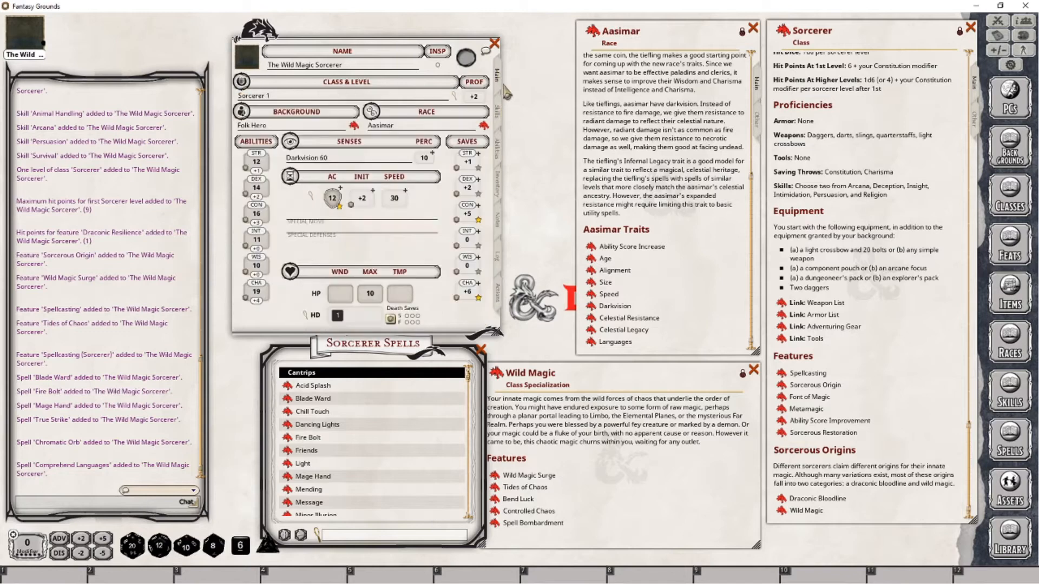
pyautogui.click(247, 61)
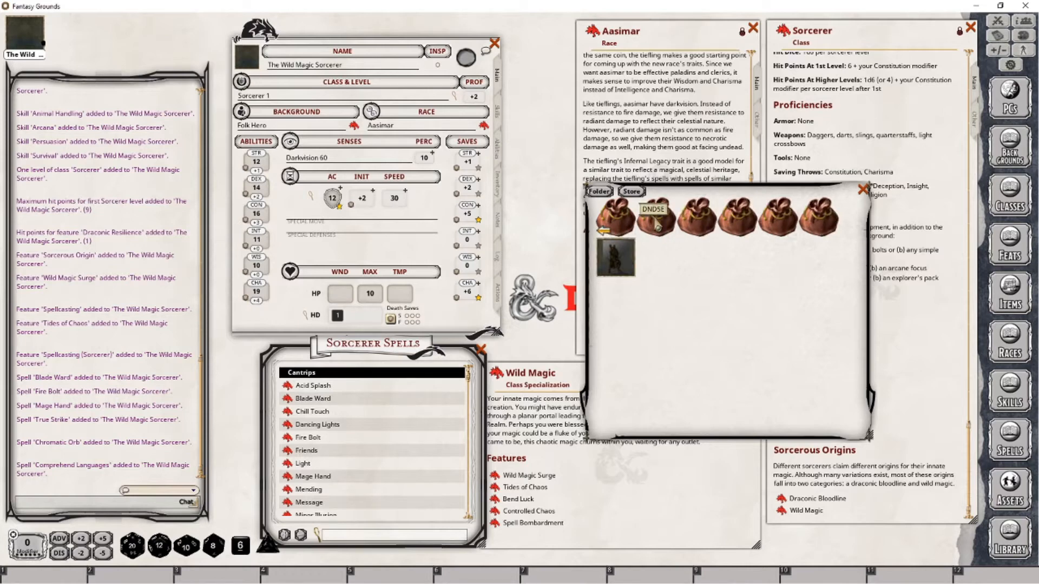
pyautogui.click(656, 224)
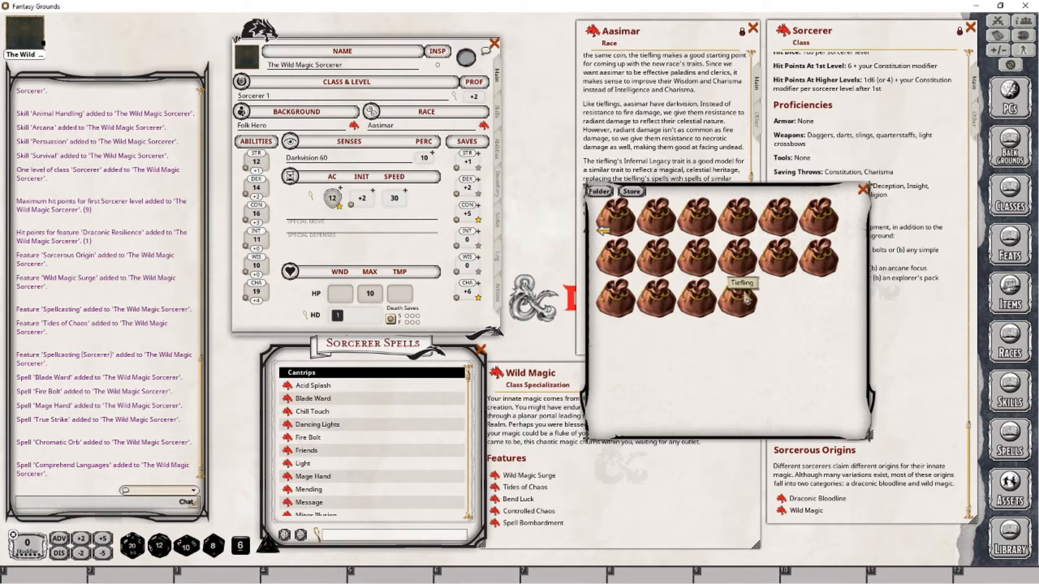
pyautogui.click(699, 300)
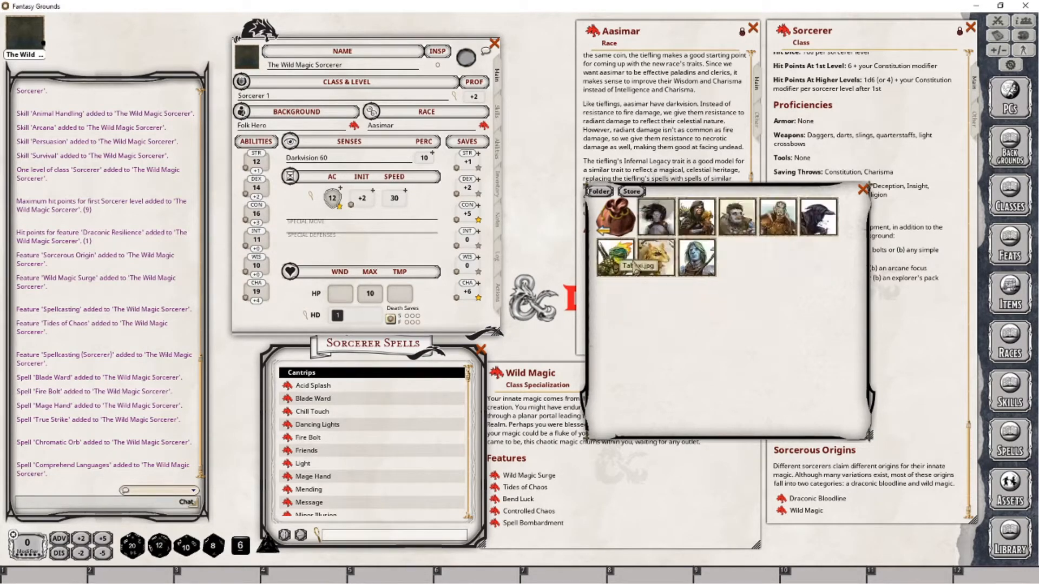
pyautogui.click(657, 229)
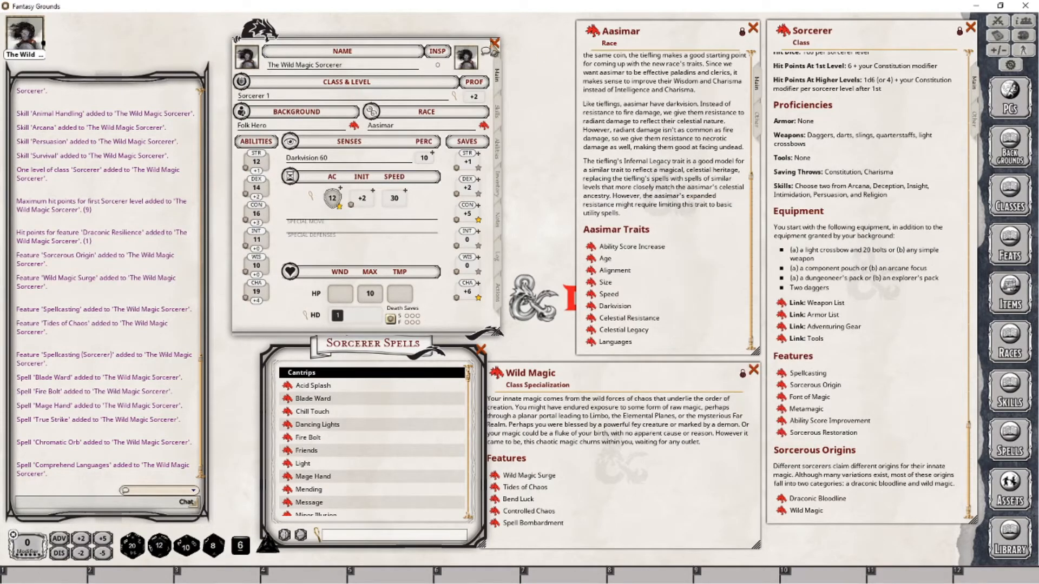
# Step: Read the descriptions of the Celestial Legacy and Celestial Resistance traits among the character's abilities
pyautogui.click(501, 157)
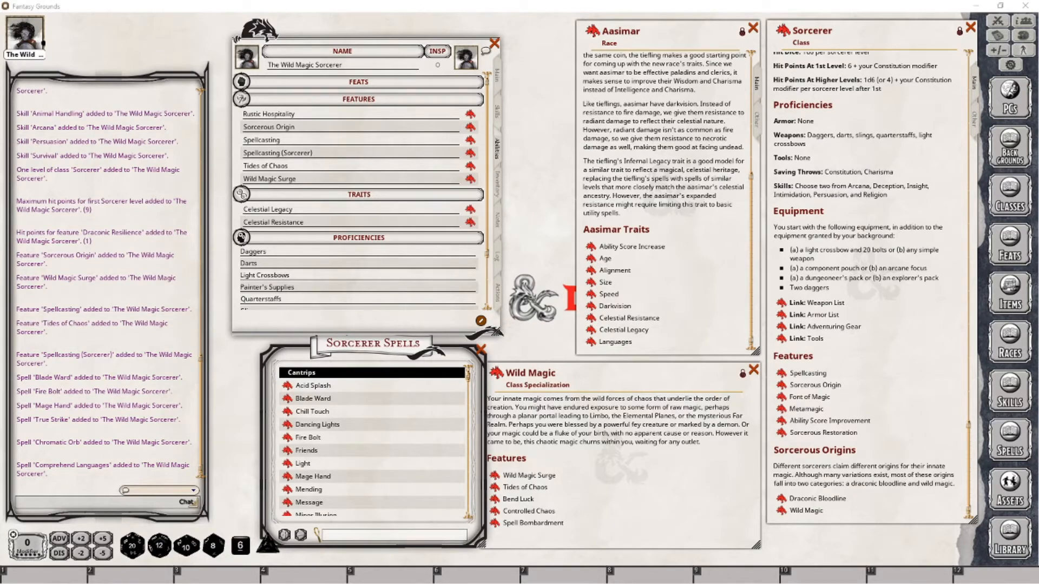
pyautogui.click(471, 210)
pyautogui.moveTo(488, 223); pyautogui.dragTo(625, 174)
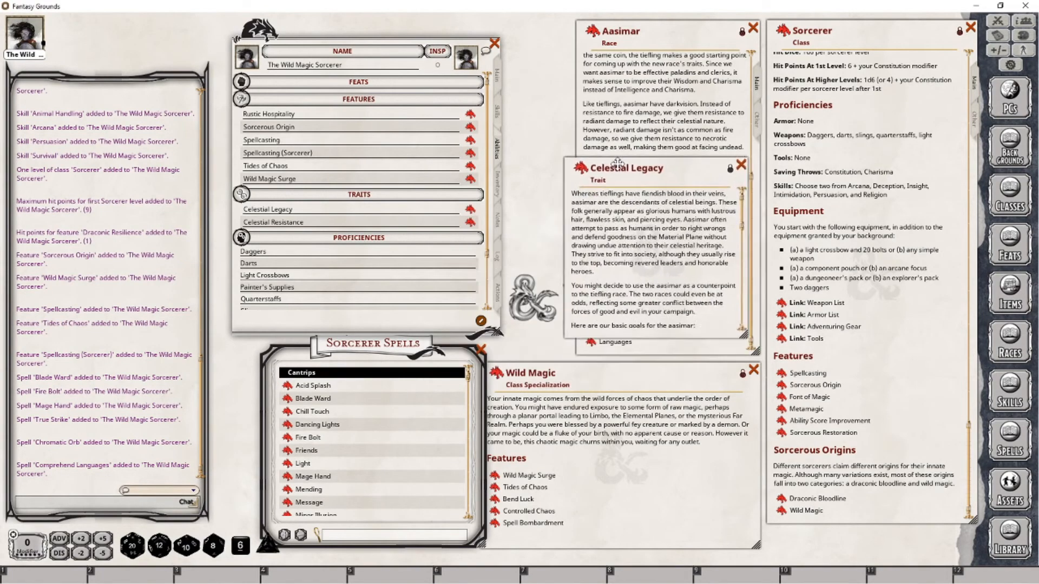
pyautogui.scroll(-3, 650, 238)
pyautogui.scroll(-5, 650, 238)
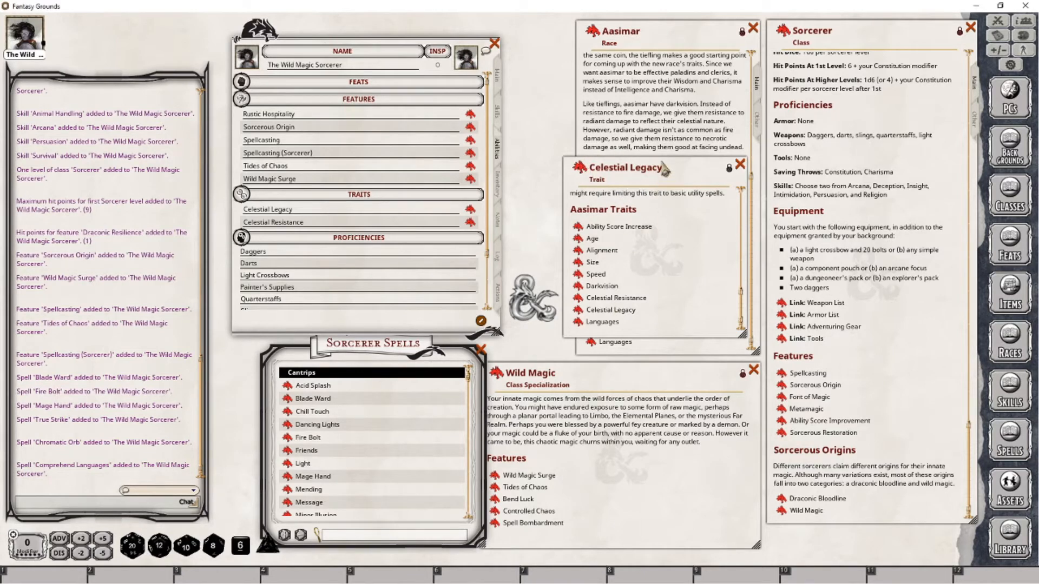
pyautogui.click(740, 164)
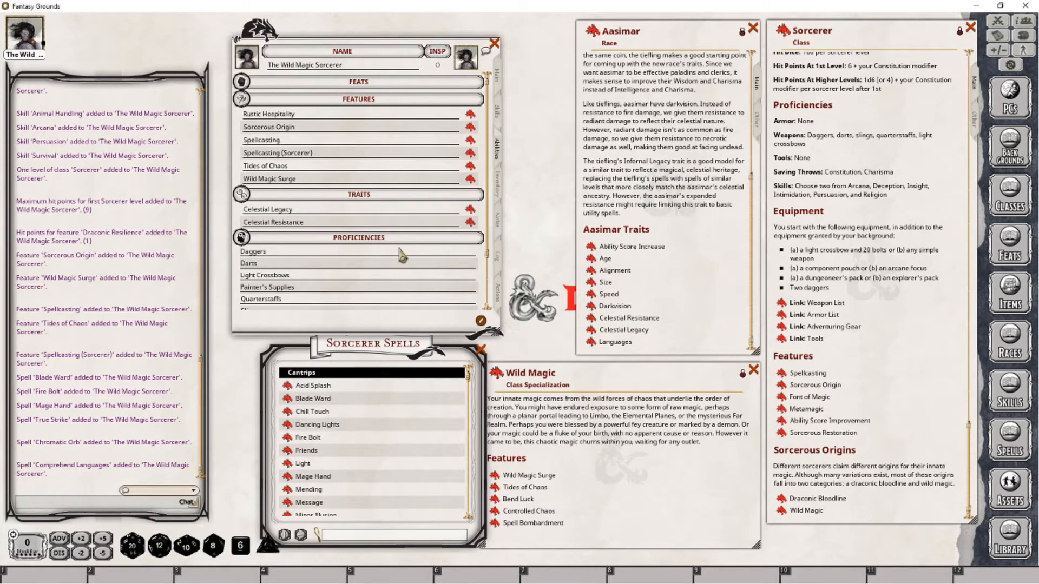
pyautogui.click(594, 318)
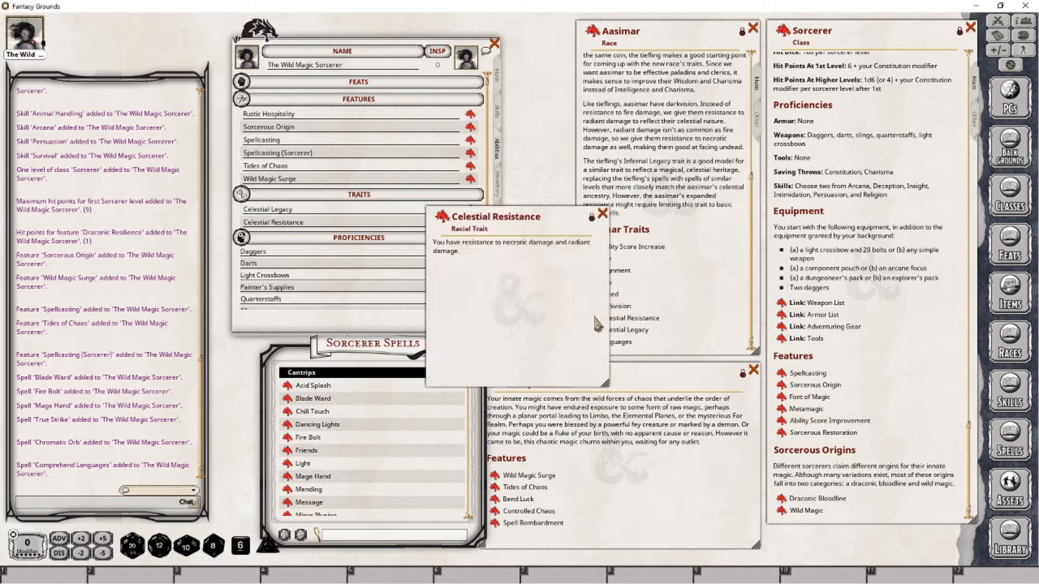
# Step: Open the Celestial Legacy trait from the Aasimar traits and arrange it with Celestial Resistance below the Aasimar window
pyautogui.moveTo(552, 209); pyautogui.dragTo(790, 373)
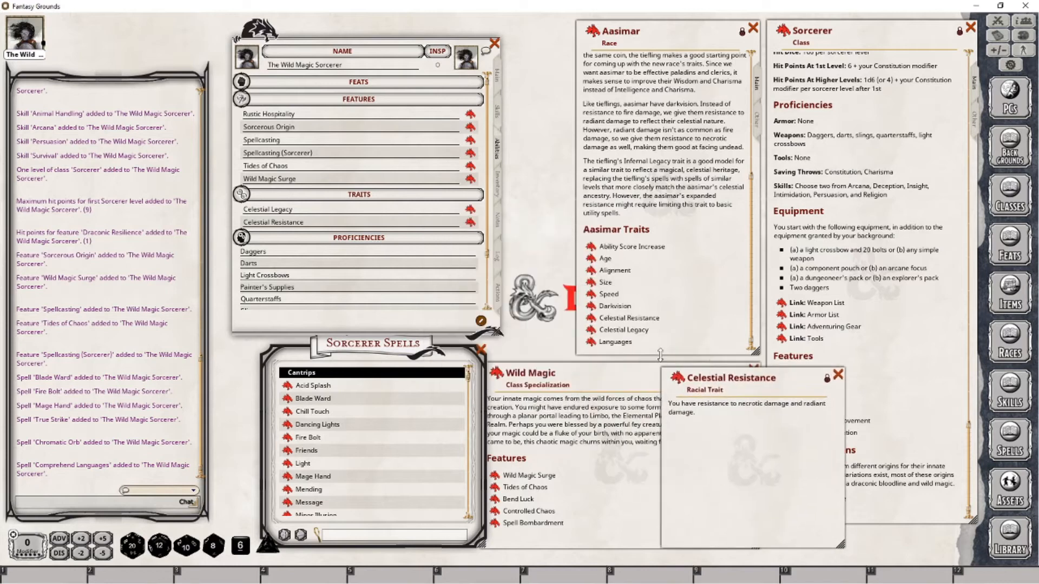
pyautogui.click(592, 330)
pyautogui.moveTo(546, 219); pyautogui.dragTo(633, 378)
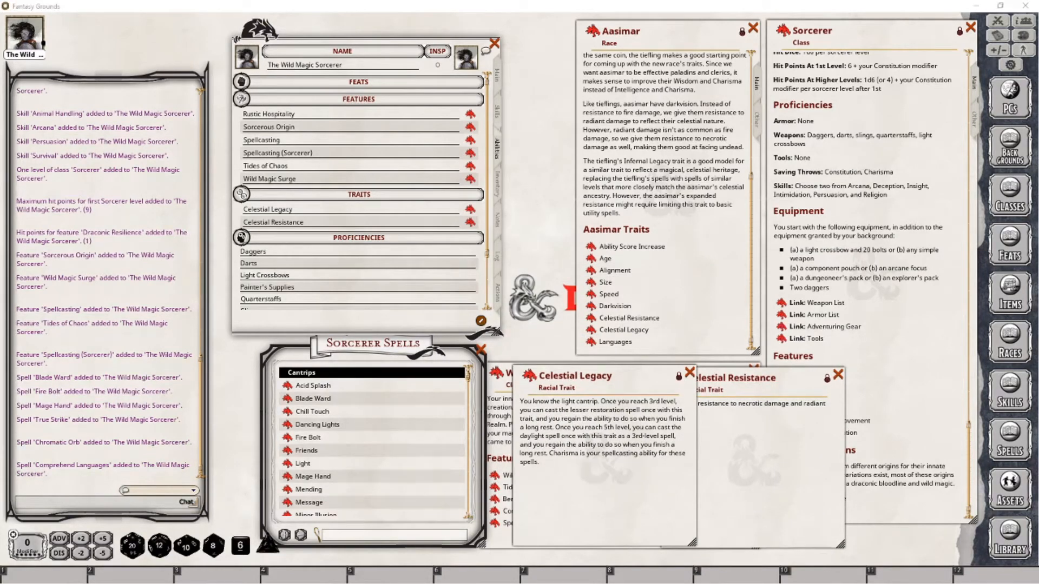
pyautogui.click(723, 445)
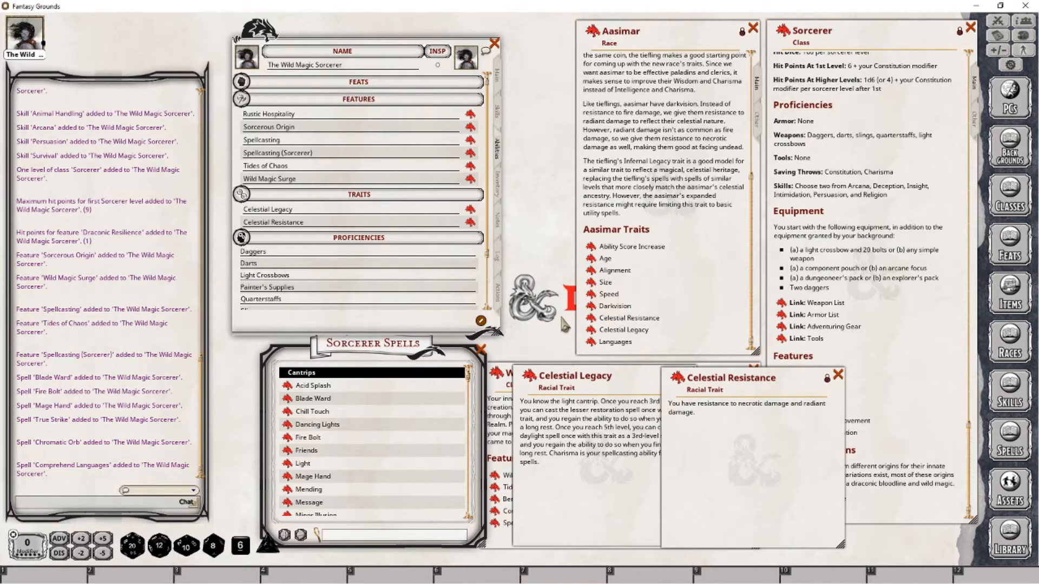
# Step: Collapse the cantrip and level 1 spell groups in the character's actions, add Celestial Resistance as a power, and use Standard mode
pyautogui.click(500, 302)
pyautogui.scroll(-2, 457, 270)
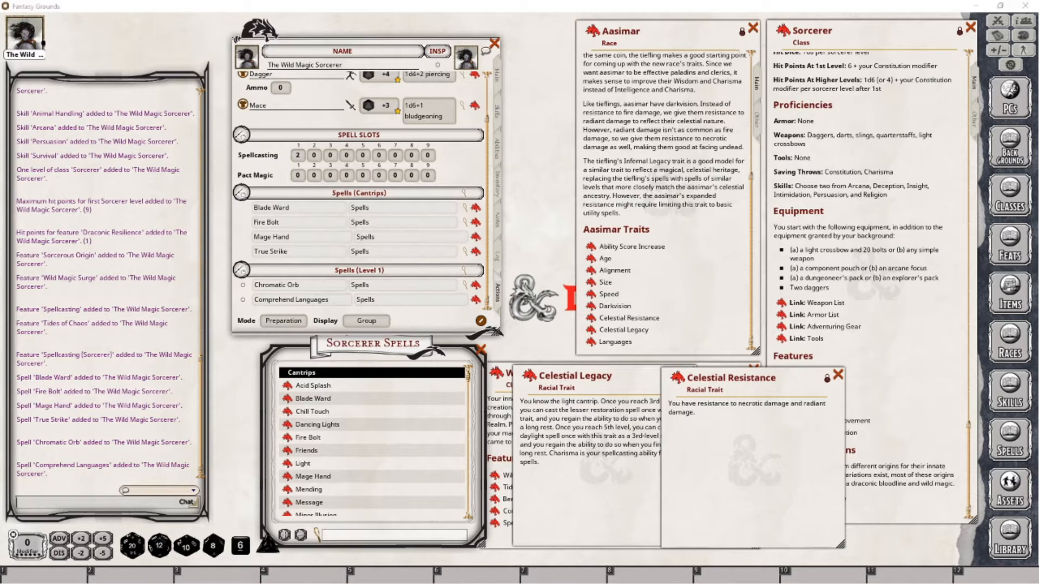
pyautogui.click(241, 193)
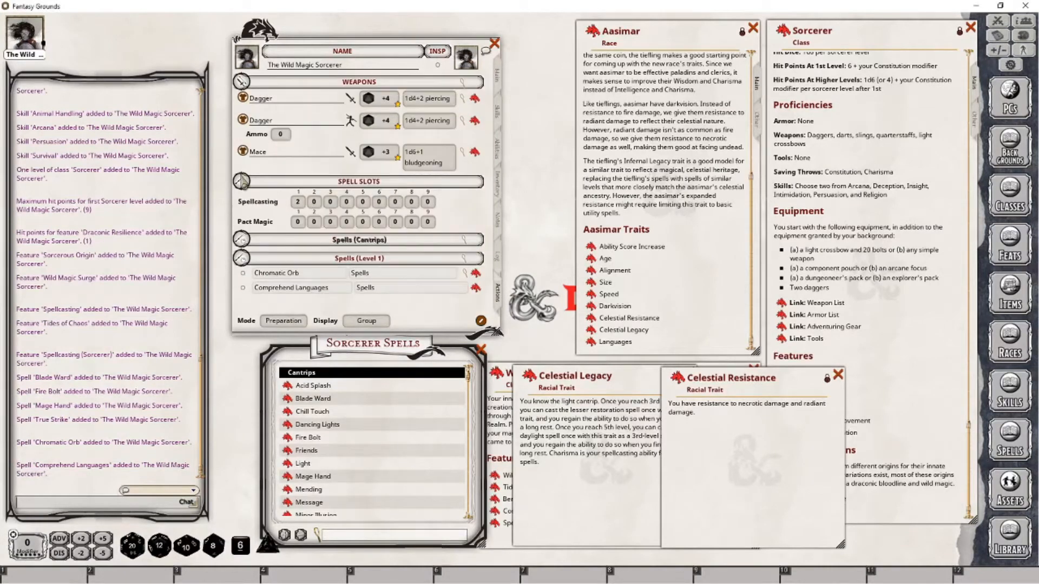
pyautogui.click(241, 260)
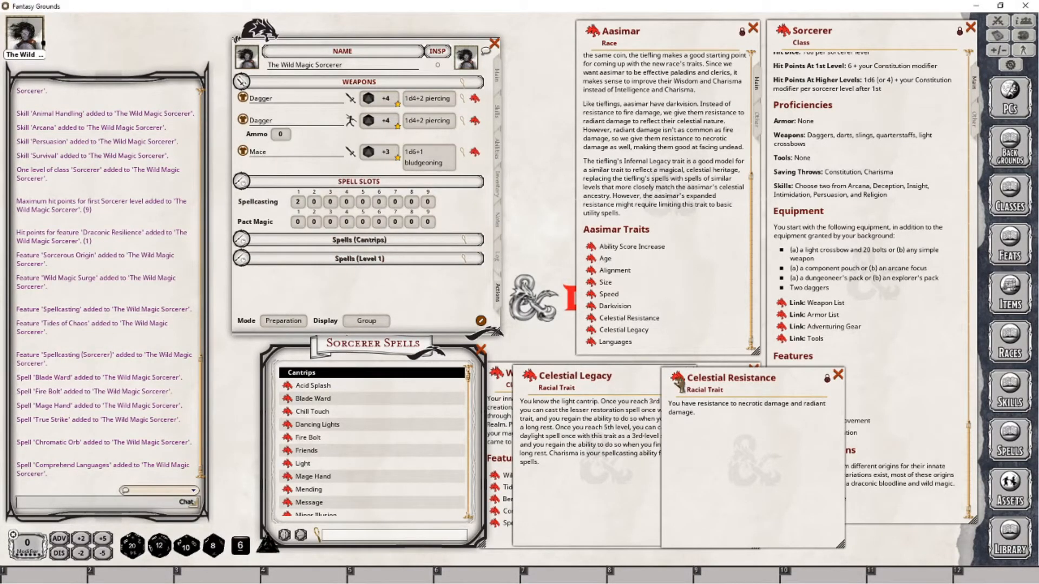
pyautogui.moveTo(678, 379); pyautogui.dragTo(350, 282)
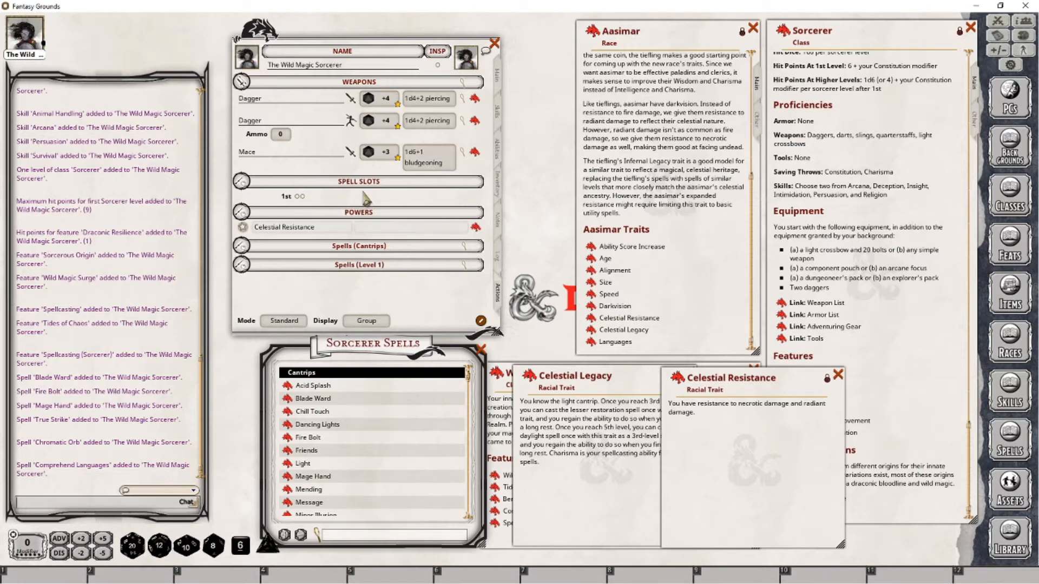
# Step: Set the ability group of the Celestial Resistance power to Aasimar
pyautogui.click(386, 227)
pyautogui.write('Aas')
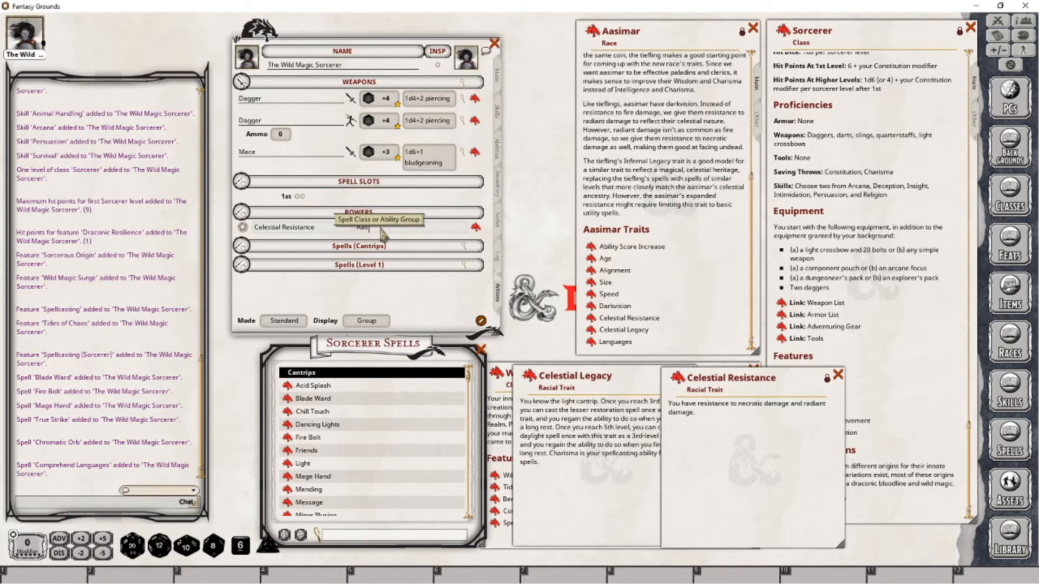
pyautogui.write('imar')
pyautogui.press('Tab')
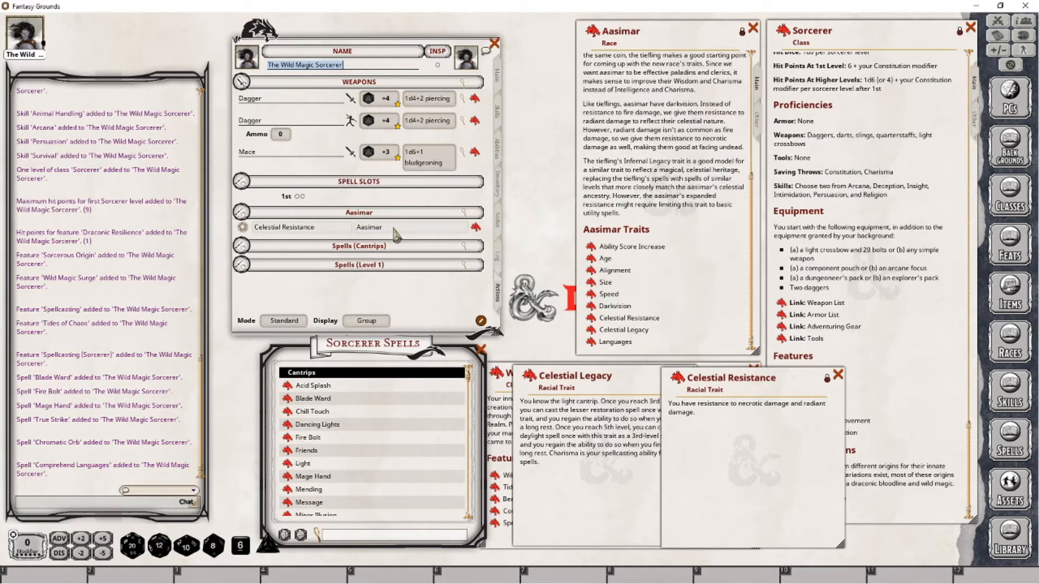
# Step: Add an effect action to the Celestial Resistance power
pyautogui.rightClick(339, 227)
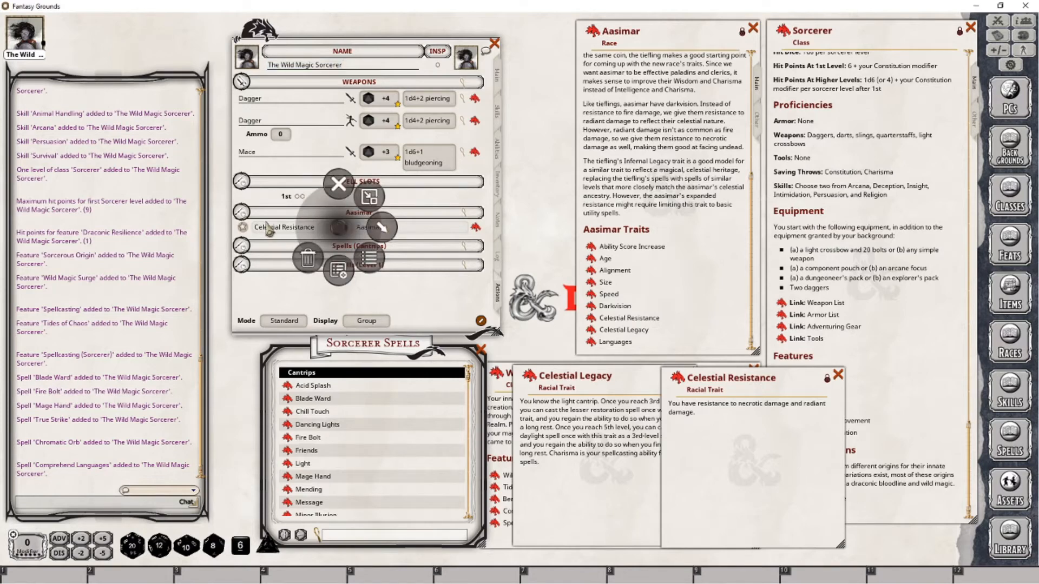
pyautogui.click(388, 230)
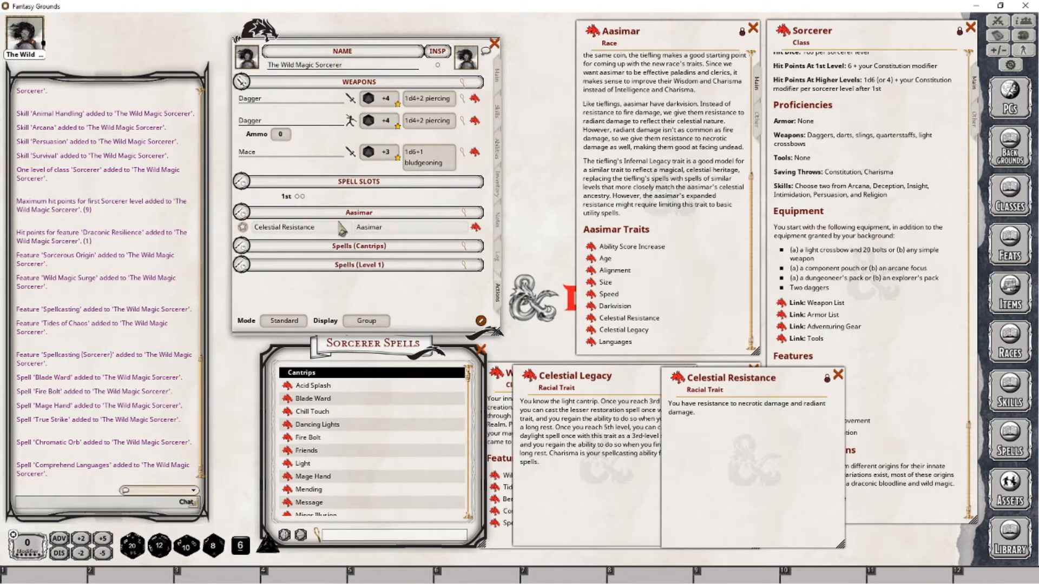
pyautogui.rightClick(384, 232)
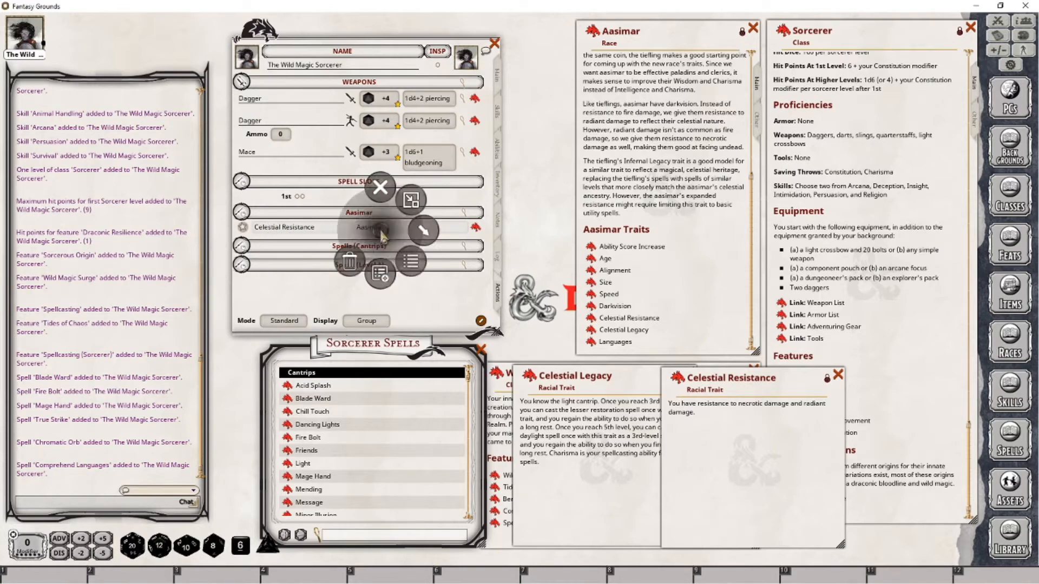
pyautogui.rightClick(308, 232)
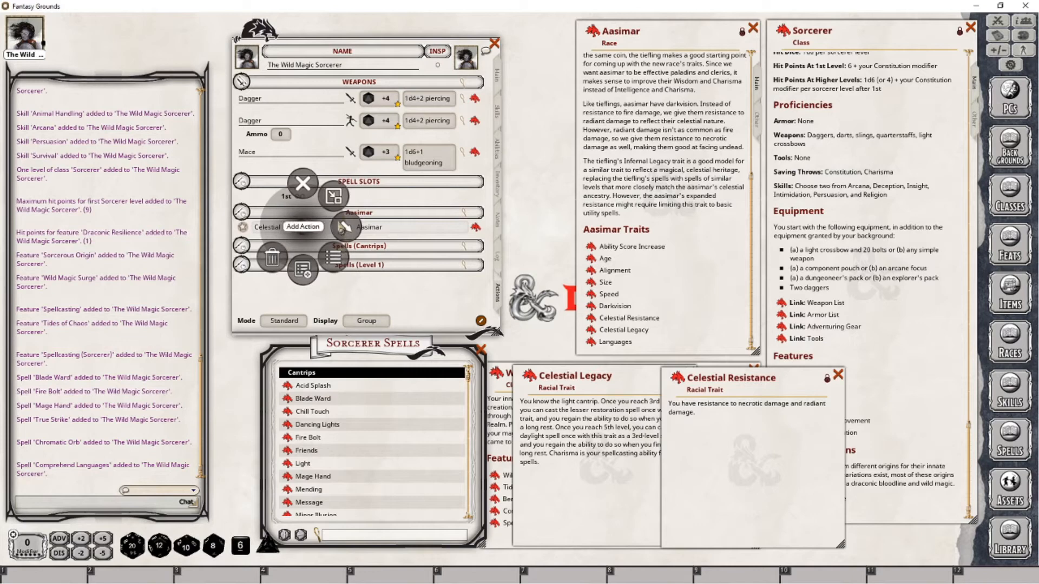
pyautogui.click(346, 230)
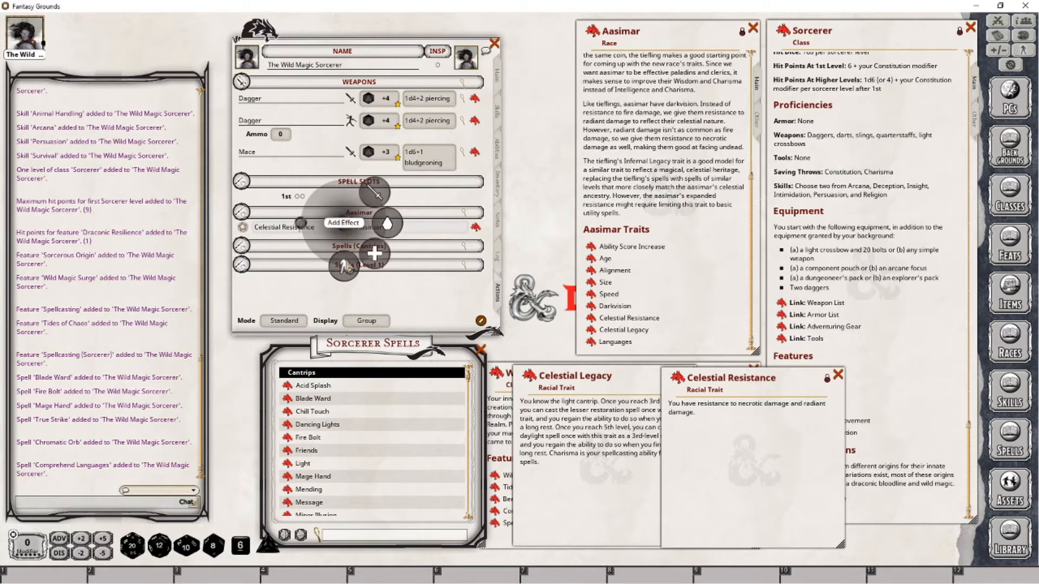
pyautogui.click(343, 267)
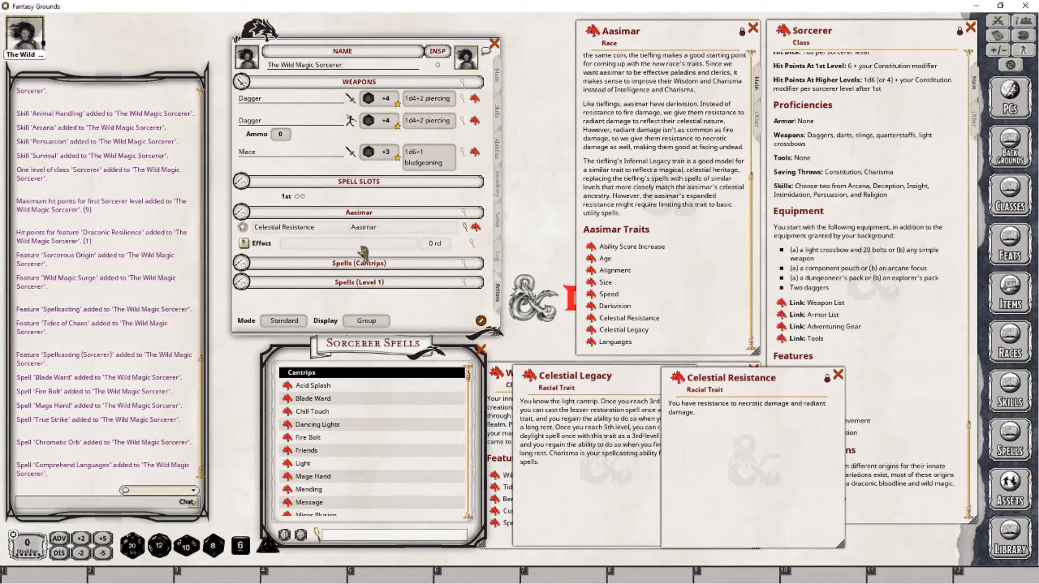
# Step: Define the Celestial Resistance effect as "Celestial Resistance; RESIST: necrotic,radiant" with targeting set to Self, and close its effect window
pyautogui.click(471, 245)
pyautogui.moveTo(506, 232); pyautogui.dragTo(605, 205)
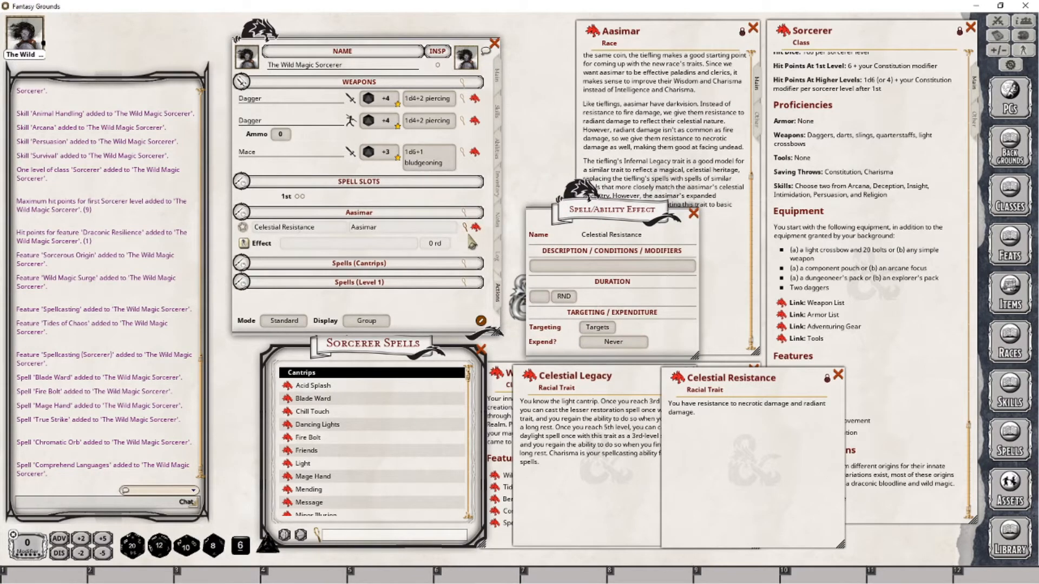
pyautogui.click(563, 266)
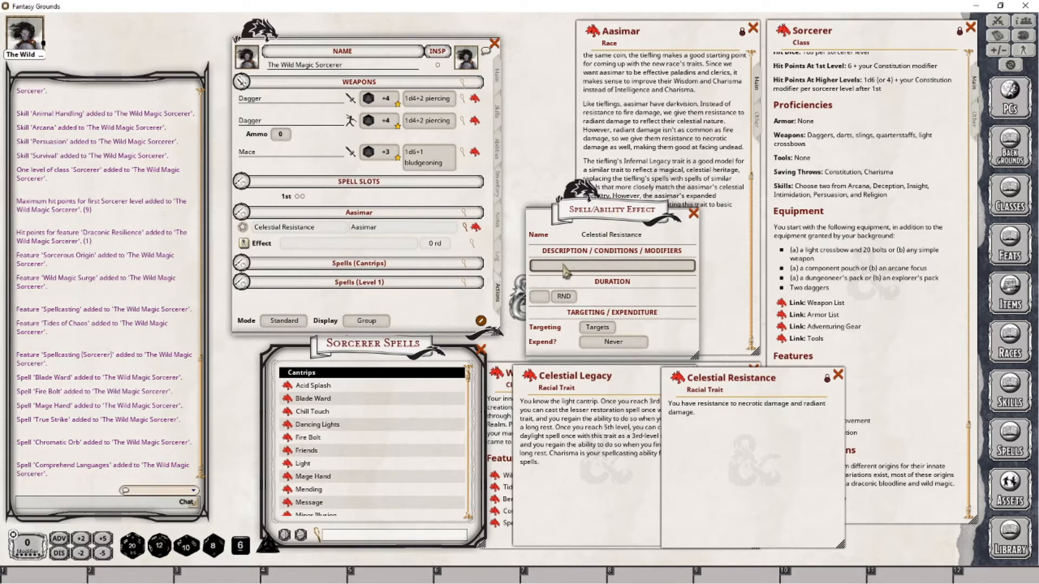
pyautogui.press('shift')
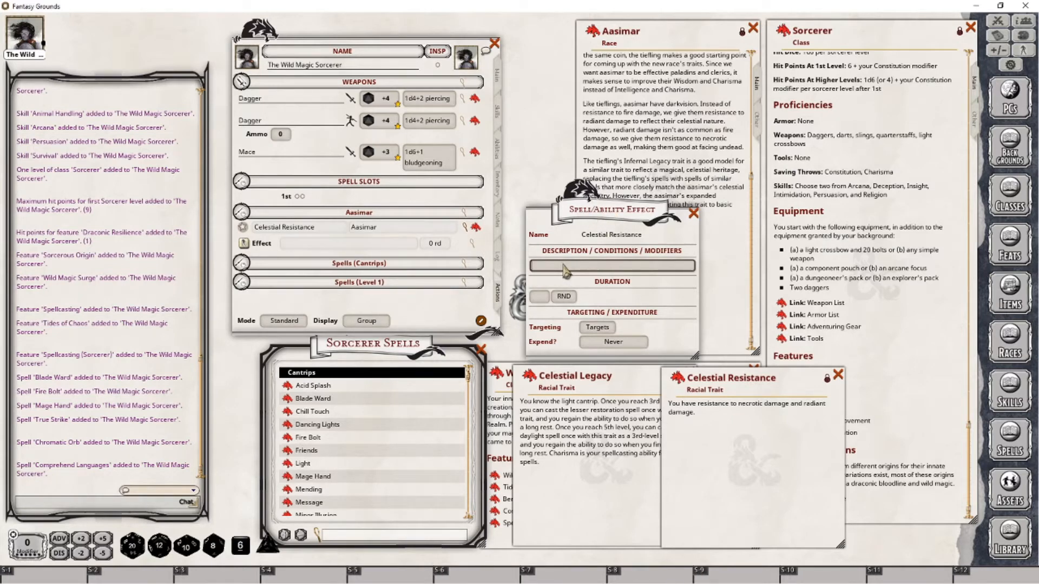
pyautogui.write('Celestial')
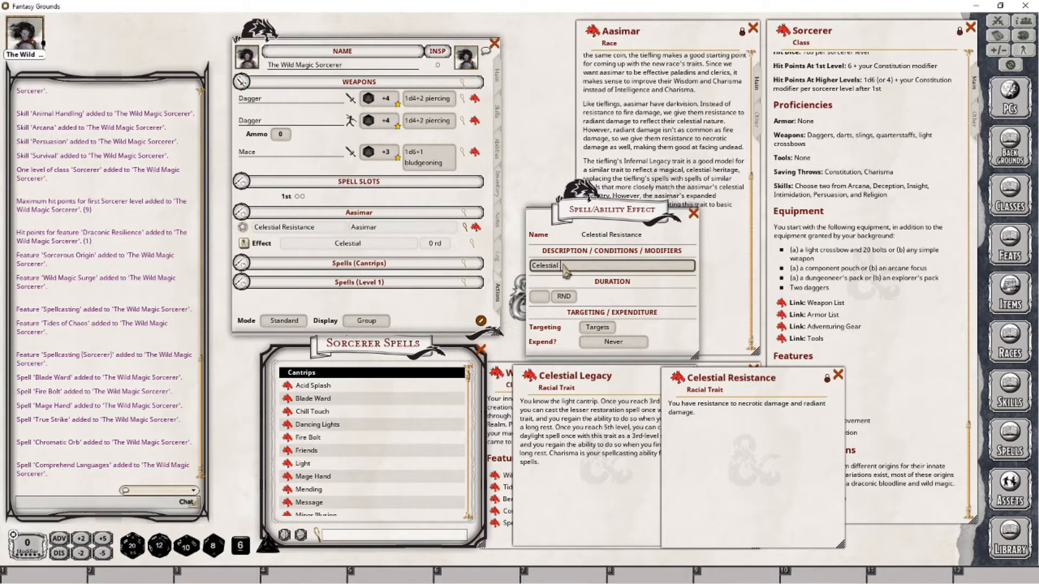
pyautogui.write(' Resistance; RES')
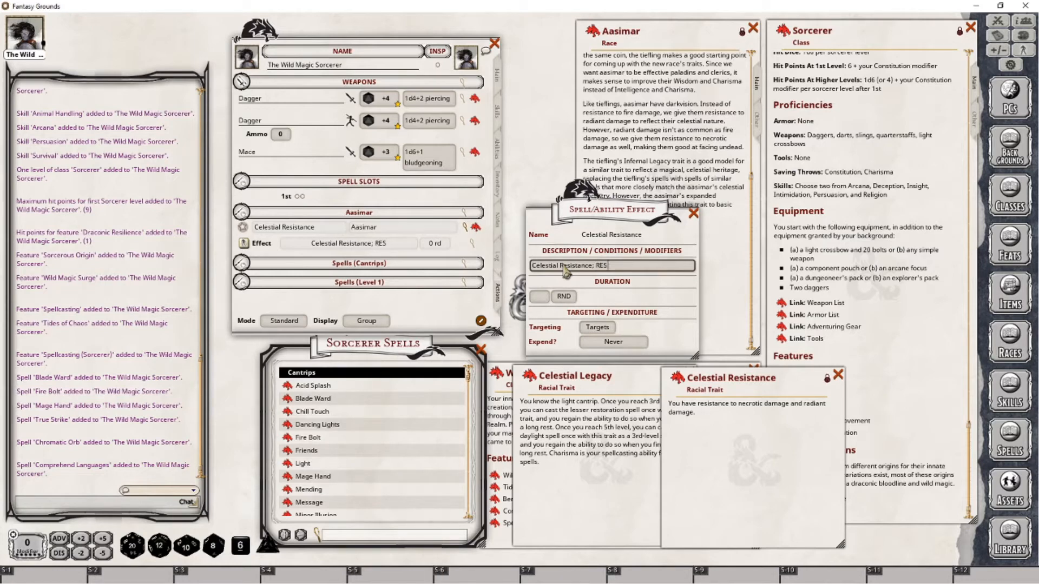
pyautogui.write('IST:')
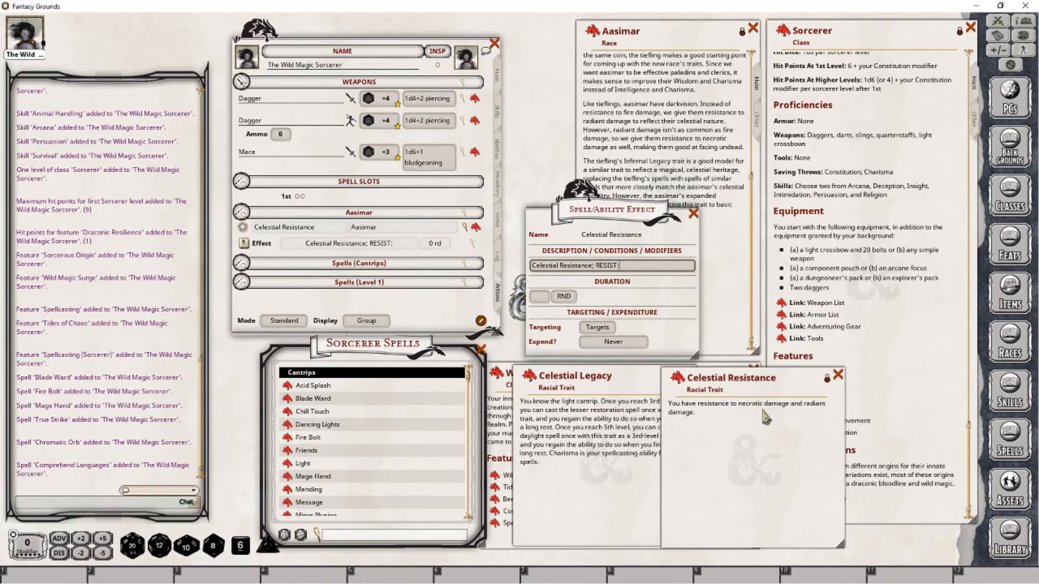
pyautogui.write(' necrotic,')
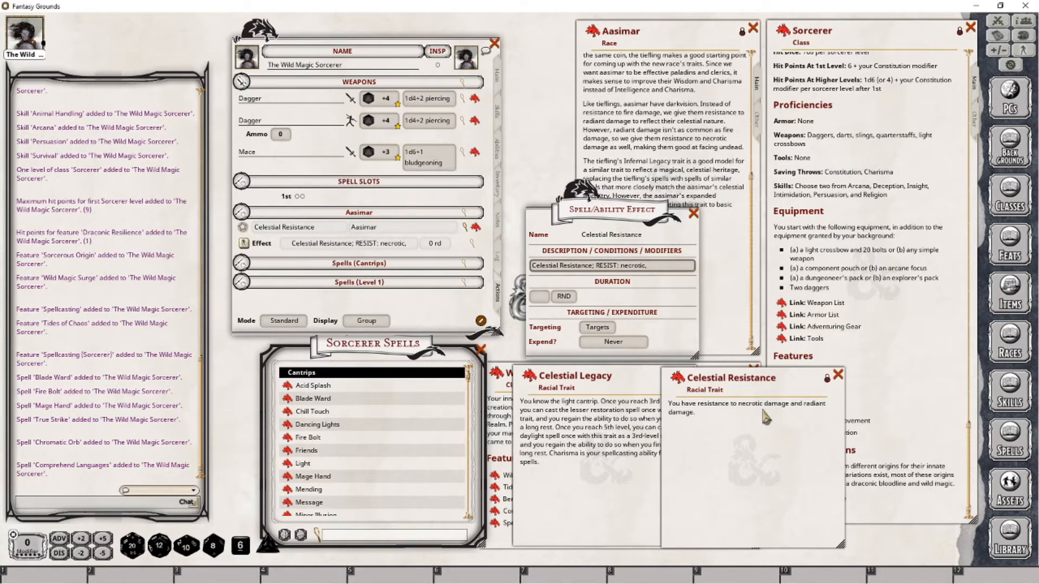
pyautogui.write('radiant')
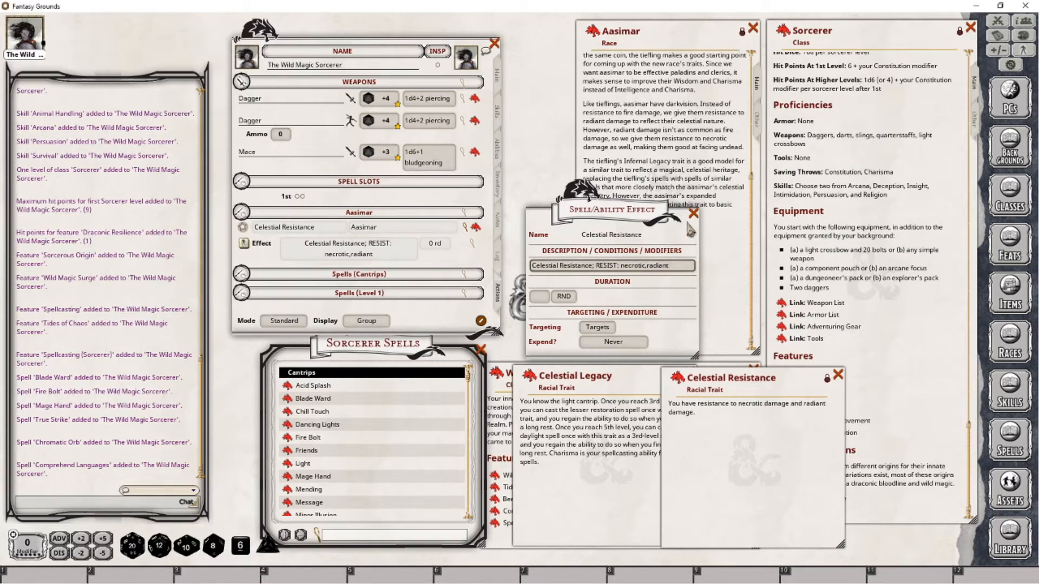
pyautogui.click(590, 327)
pyautogui.click(694, 213)
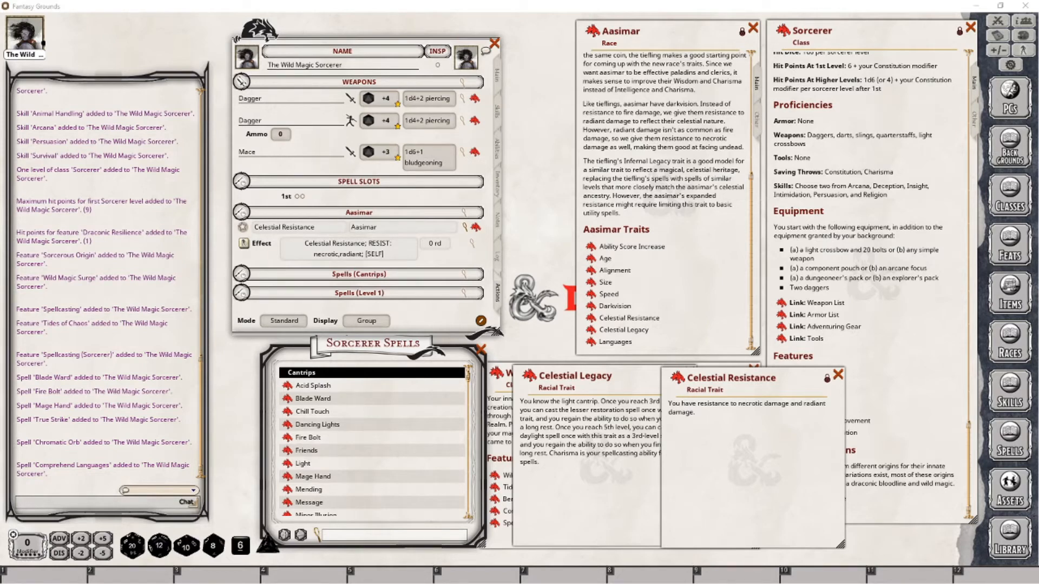
# Step: Apply the Celestial Resistance effect to the sorcerer, inspect it in the Combat Tracker, and close the tracker and the trait description
pyautogui.click(997, 20)
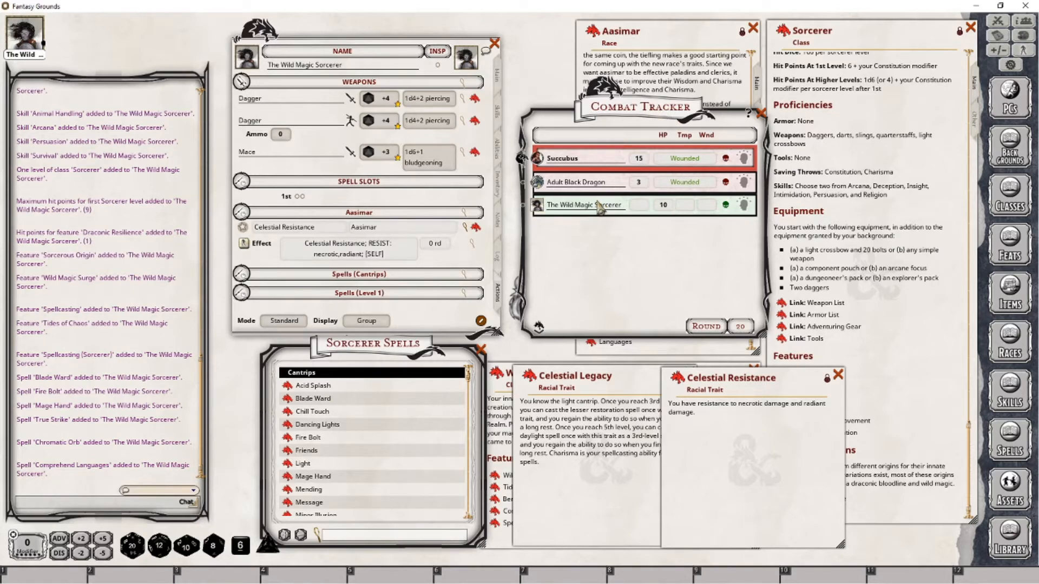
pyautogui.click(244, 247)
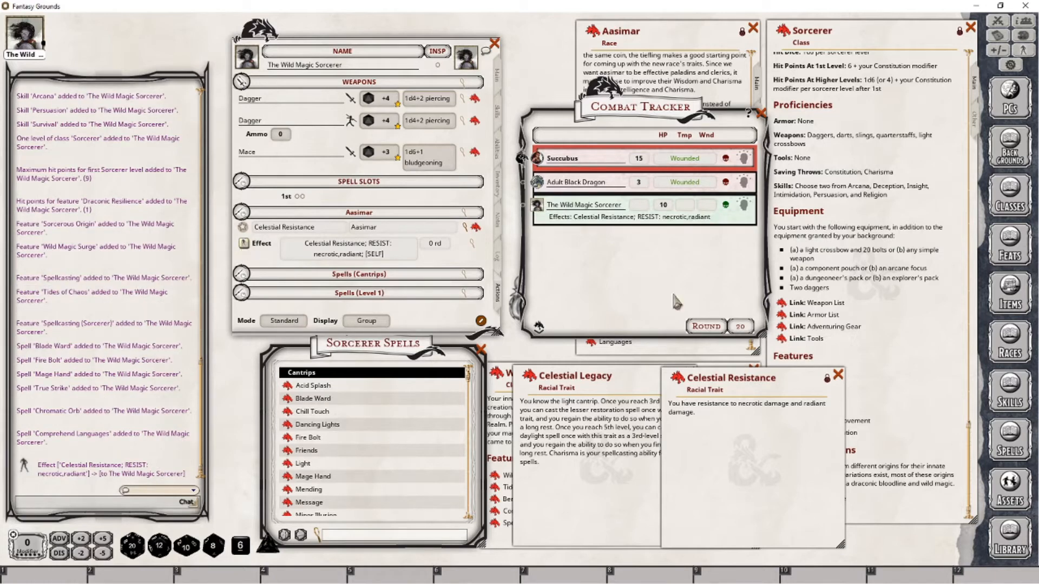
pyautogui.click(745, 205)
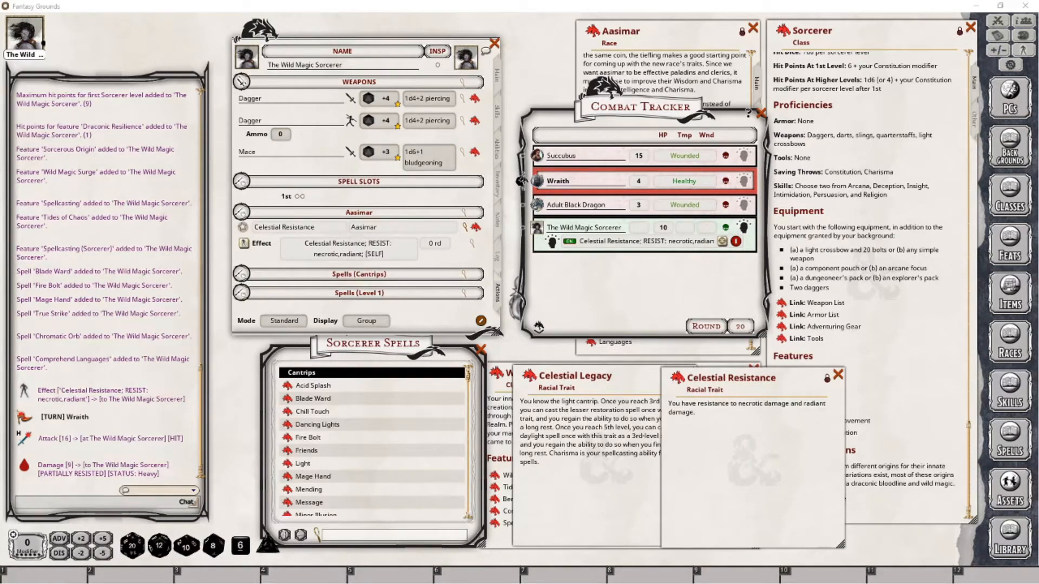
pyautogui.click(838, 375)
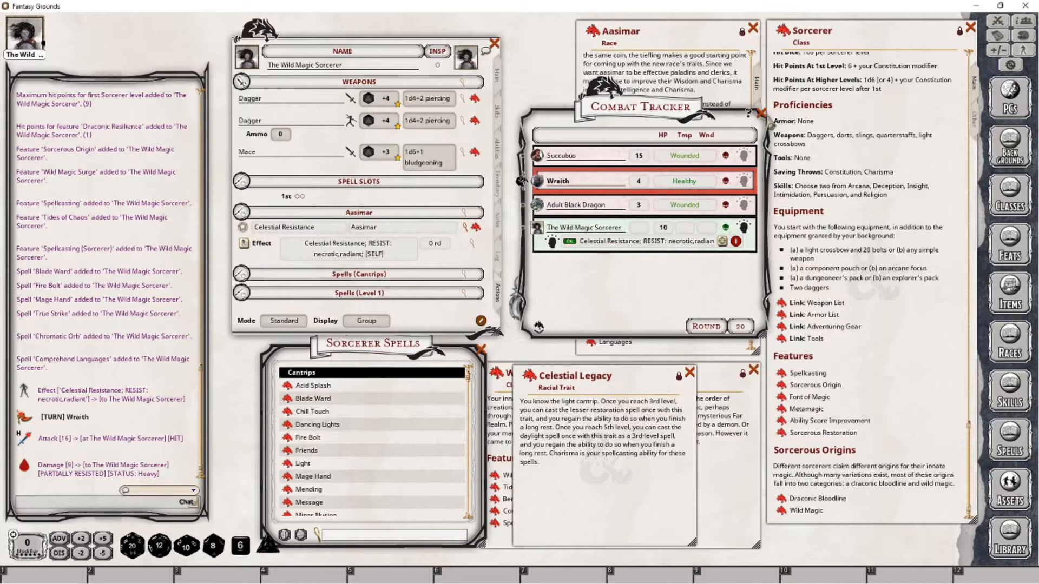
pyautogui.click(761, 114)
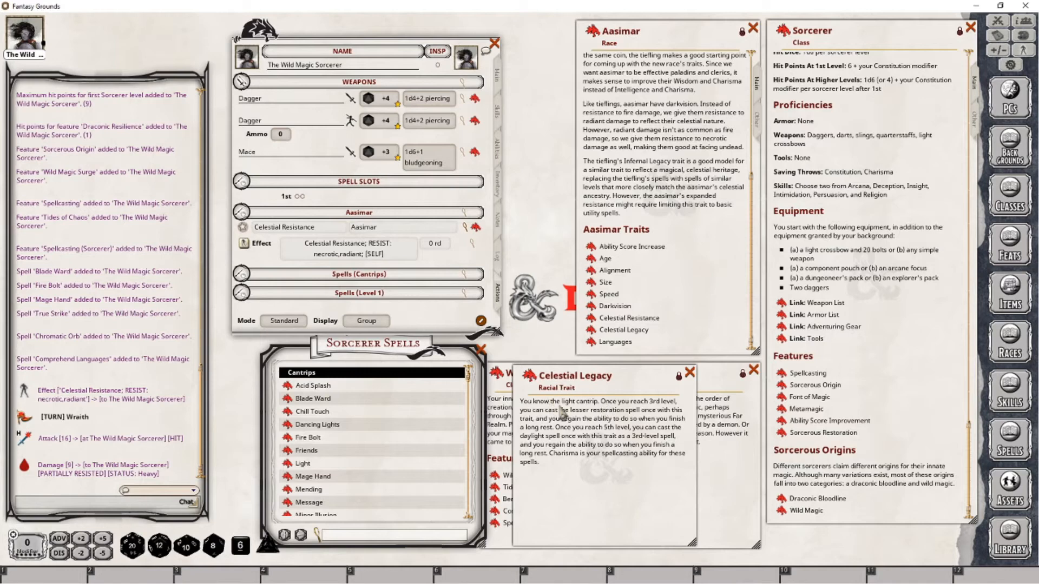
# Step: Expand the character's cantrips and add the Light cantrip from the Sorcerer Spells list
pyautogui.click(243, 275)
pyautogui.scroll(-2, 319, 265)
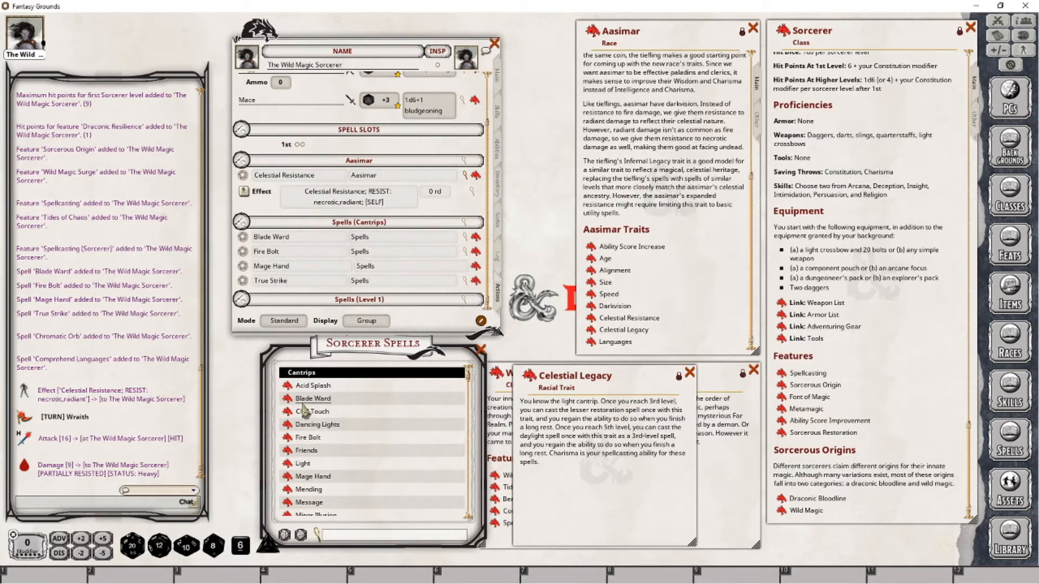
pyautogui.scroll(-1, 309, 412)
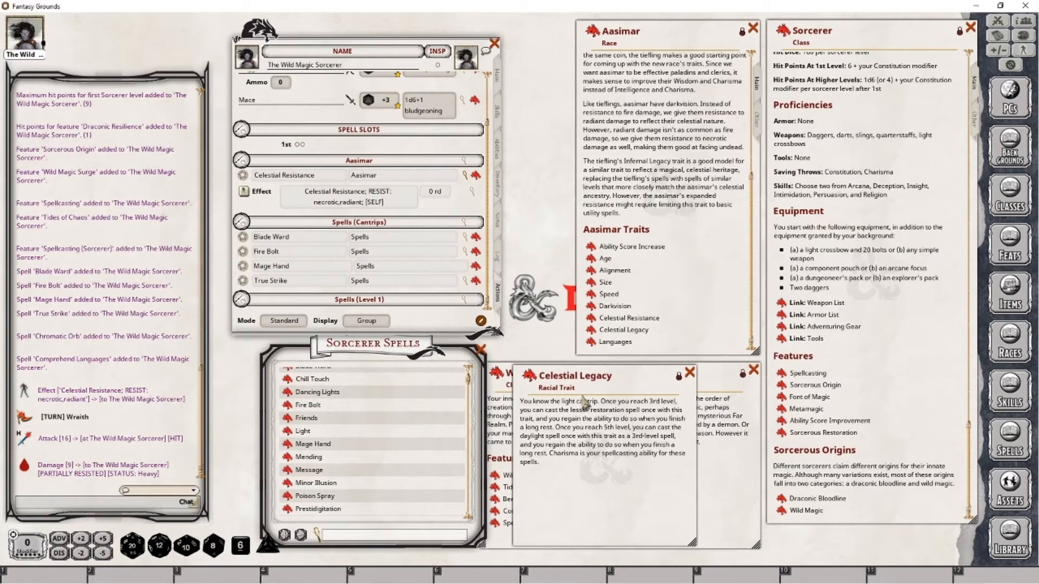
pyautogui.moveTo(290, 432); pyautogui.dragTo(307, 259)
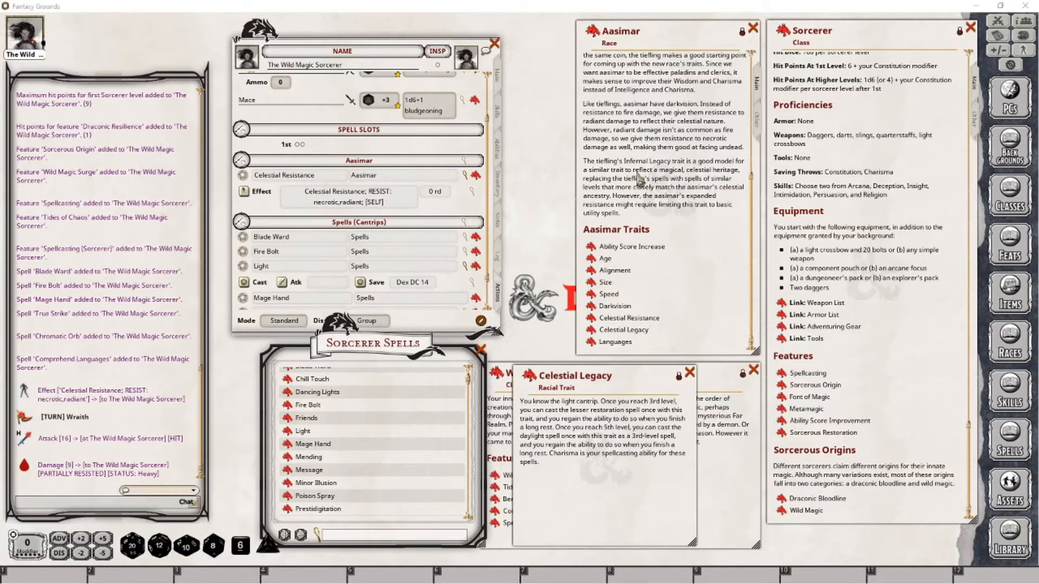
# Step: Close the Aasimar window, then move the Wild Magic window beside the Sorcerer class window and narrow it to fit
pyautogui.click(753, 28)
pyautogui.click(726, 376)
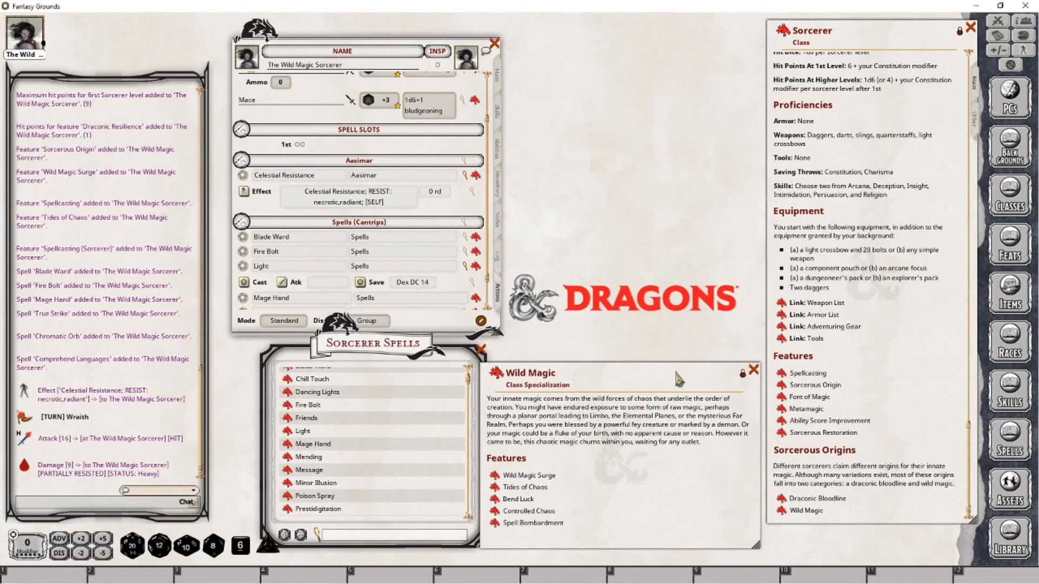
pyautogui.moveTo(677, 374); pyautogui.dragTo(704, 28)
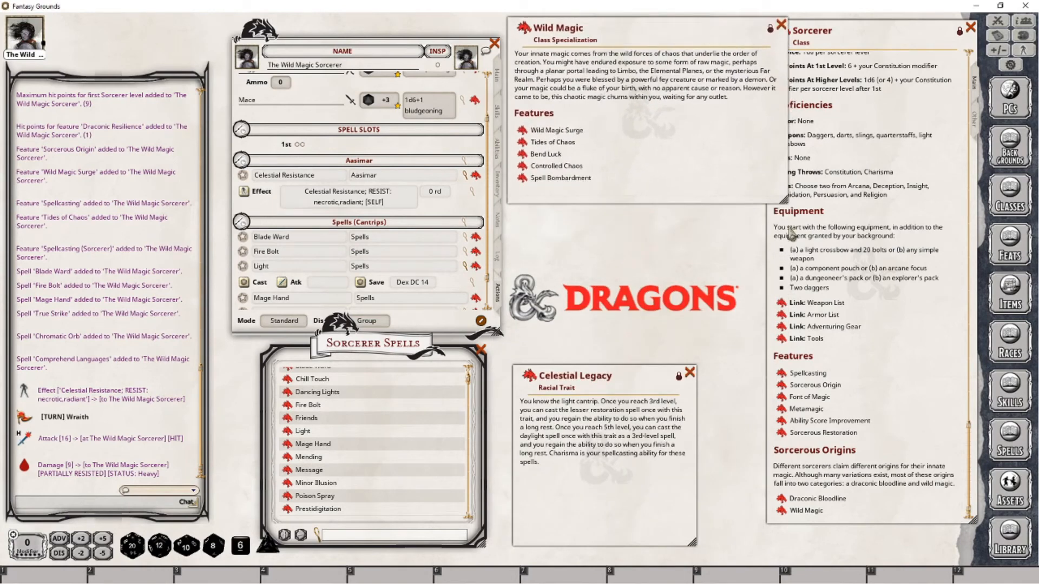
pyautogui.moveTo(789, 202); pyautogui.dragTo(760, 203)
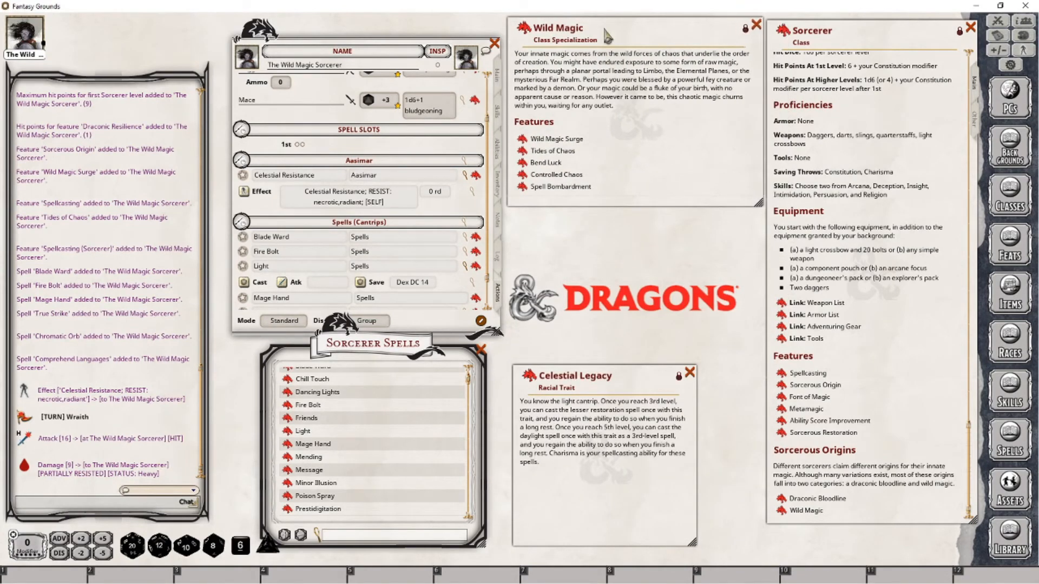
# Step: Line up the Wild Magic window with the Sorcerer class window and place the Celestial Legacy window beneath it
pyautogui.moveTo(607, 37); pyautogui.dragTo(609, 41)
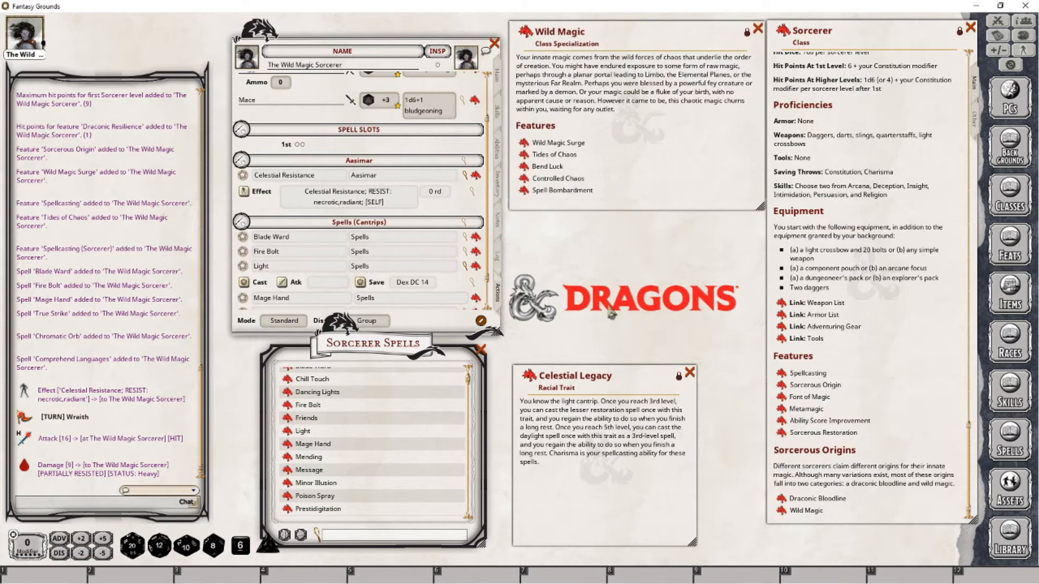
pyautogui.moveTo(590, 382); pyautogui.dragTo(657, 354)
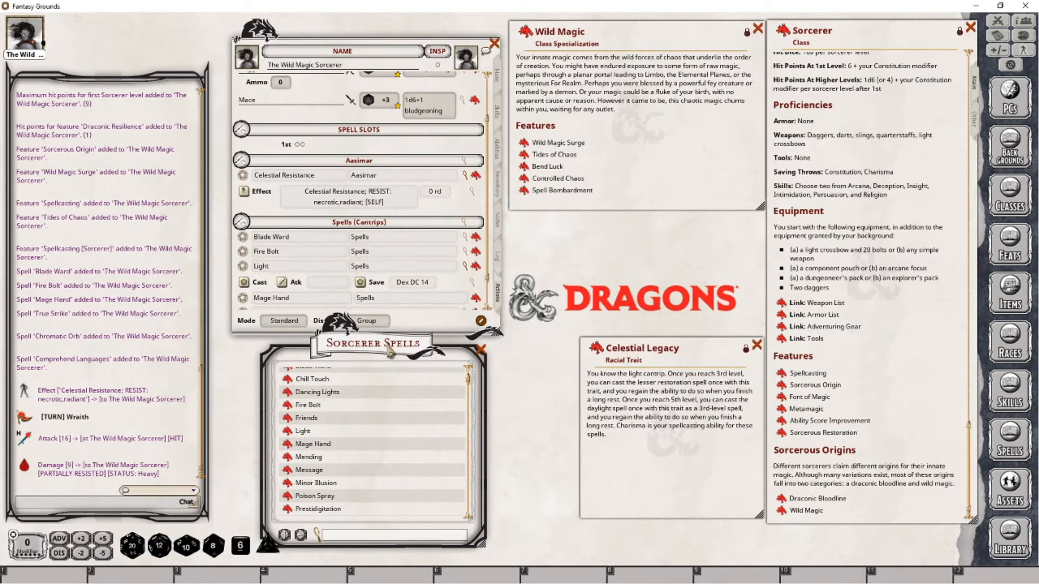
# Step: Open the descriptions of Sorcerous Origin, Tides of Chaos, Wild Magic Surge and Rustic Hospitality from the character's features and arrange them beside the sheet
pyautogui.click(498, 154)
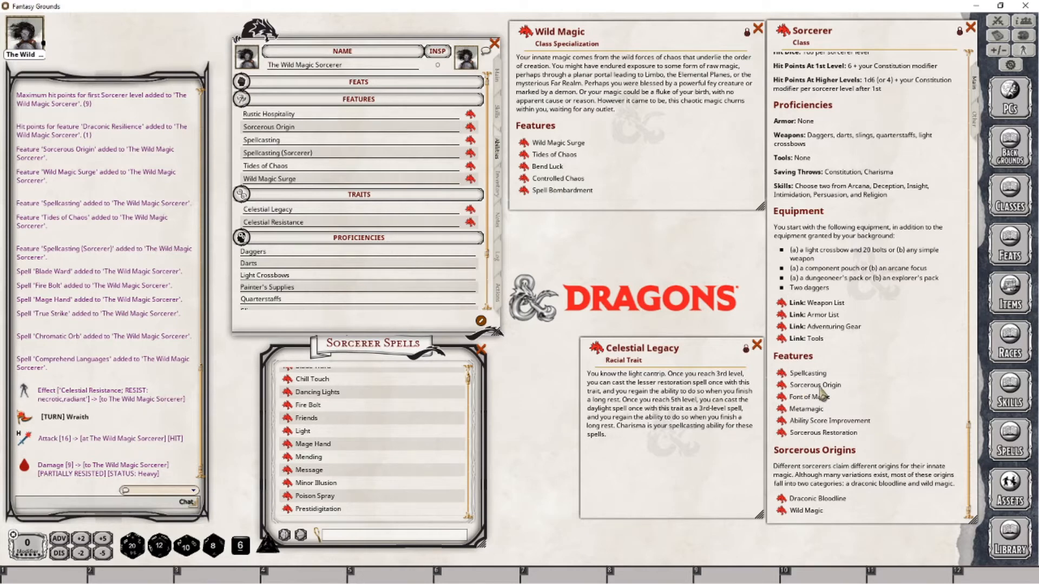
pyautogui.click(470, 128)
pyautogui.moveTo(487, 216); pyautogui.dragTo(608, 175)
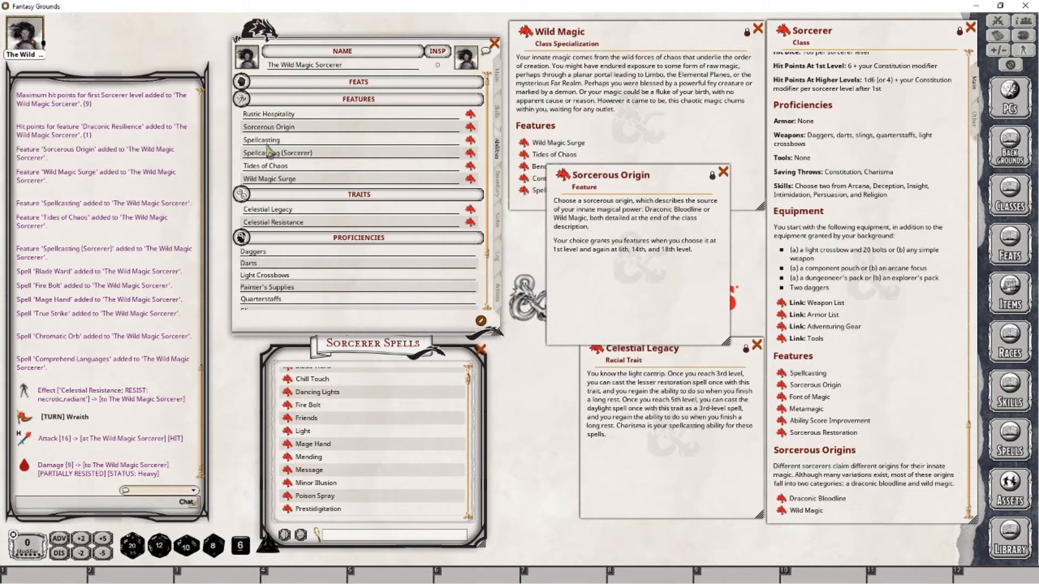
pyautogui.click(471, 168)
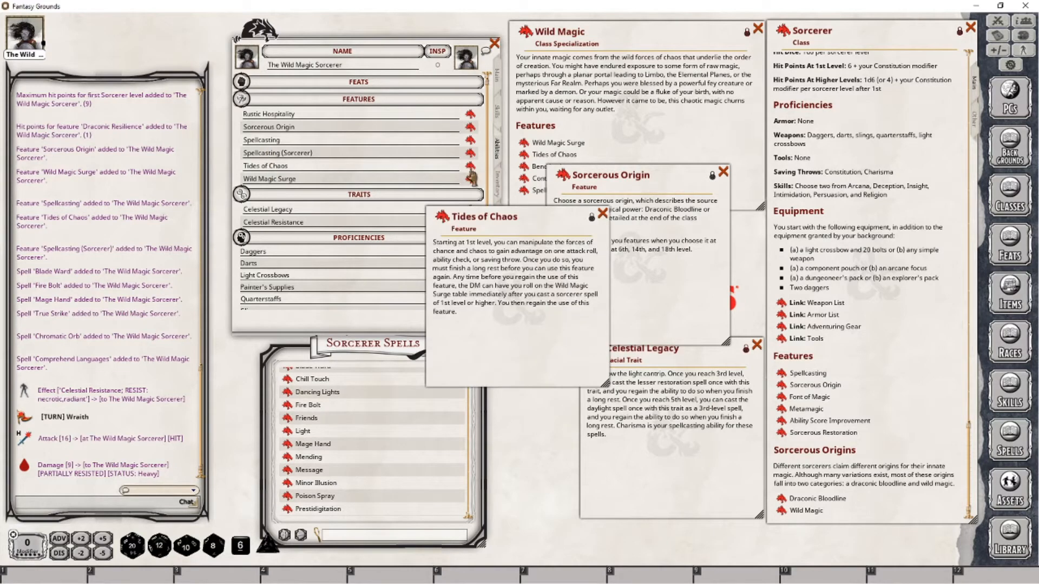
pyautogui.moveTo(483, 211); pyautogui.dragTo(616, 240)
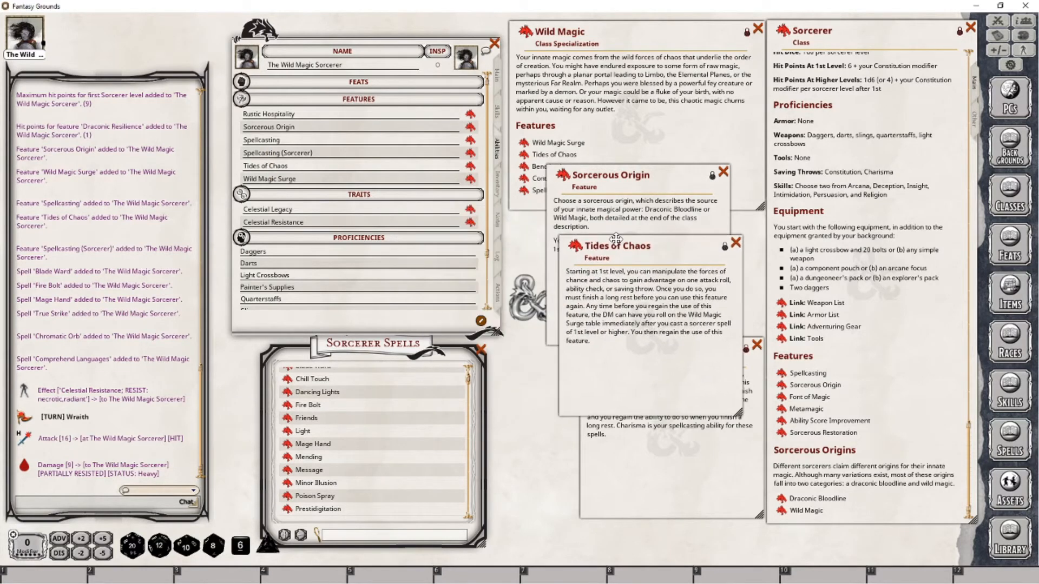
pyautogui.click(475, 182)
pyautogui.moveTo(607, 320); pyautogui.dragTo(613, 347)
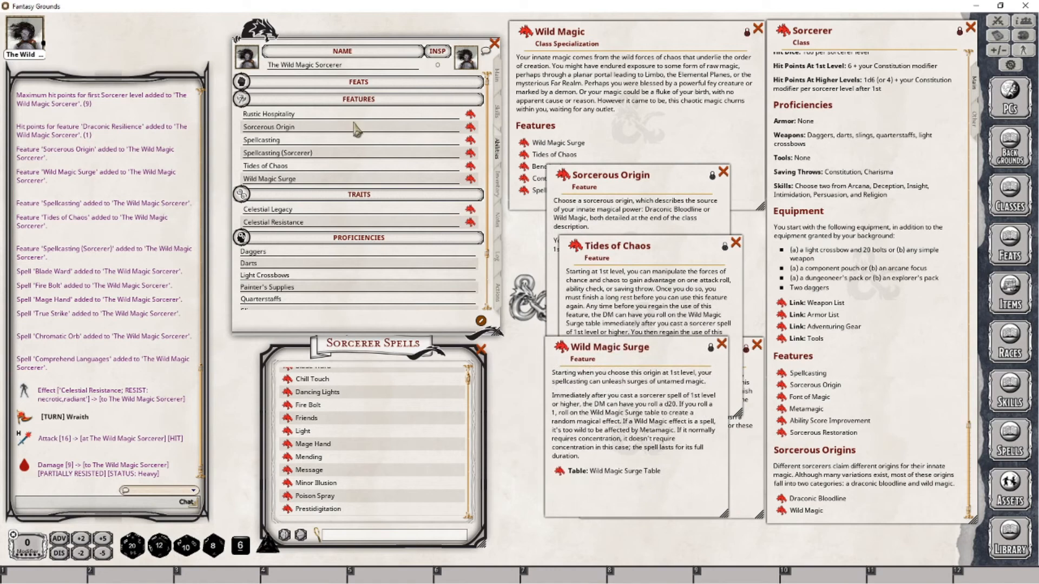
pyautogui.click(470, 115)
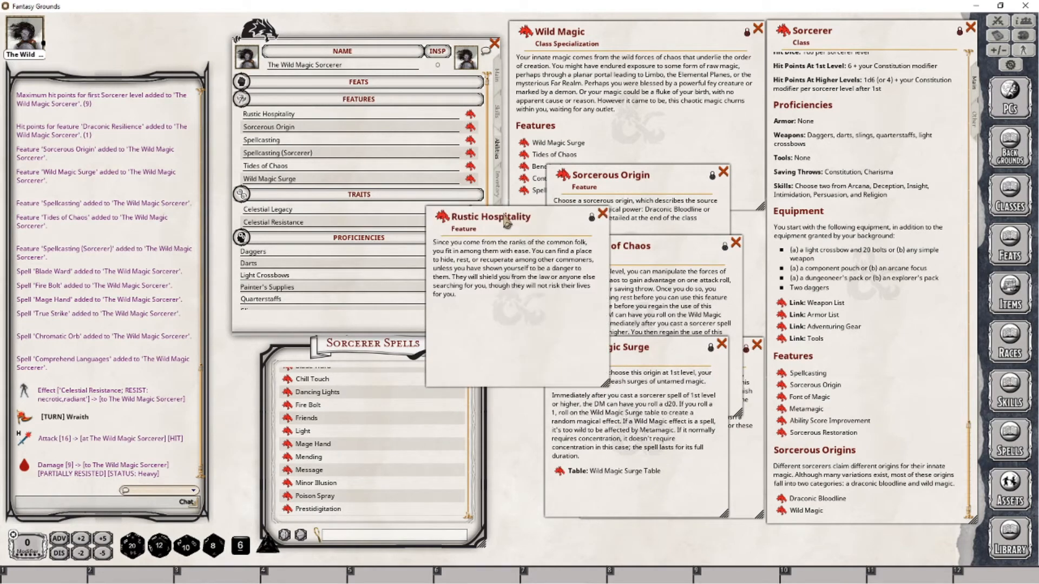
pyautogui.moveTo(509, 220); pyautogui.dragTo(601, 359)
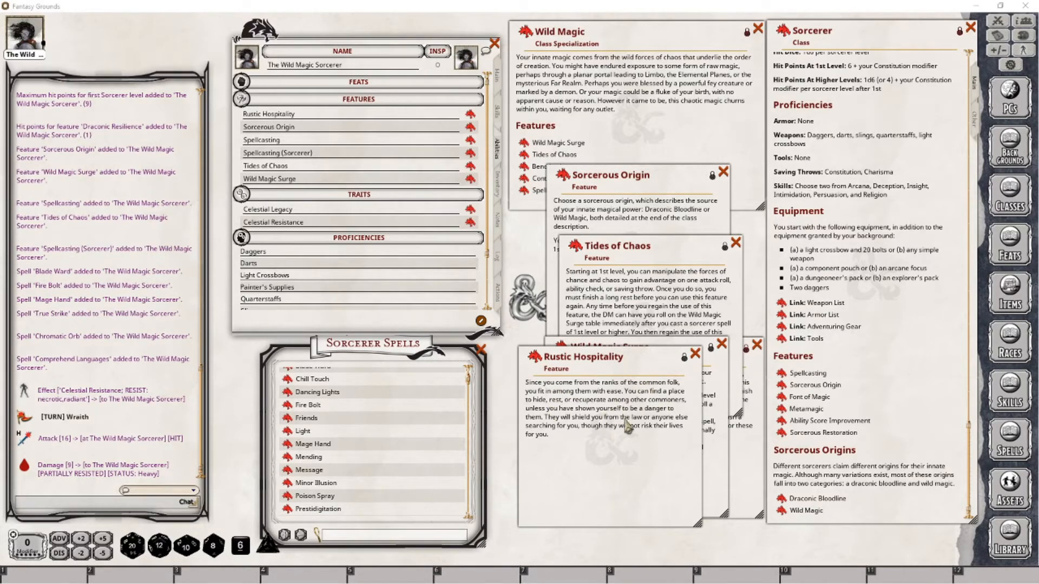
# Step: Add the Wild Magic Surge feature to the character's actions as a power and set the actions mode to Combat
pyautogui.click(498, 282)
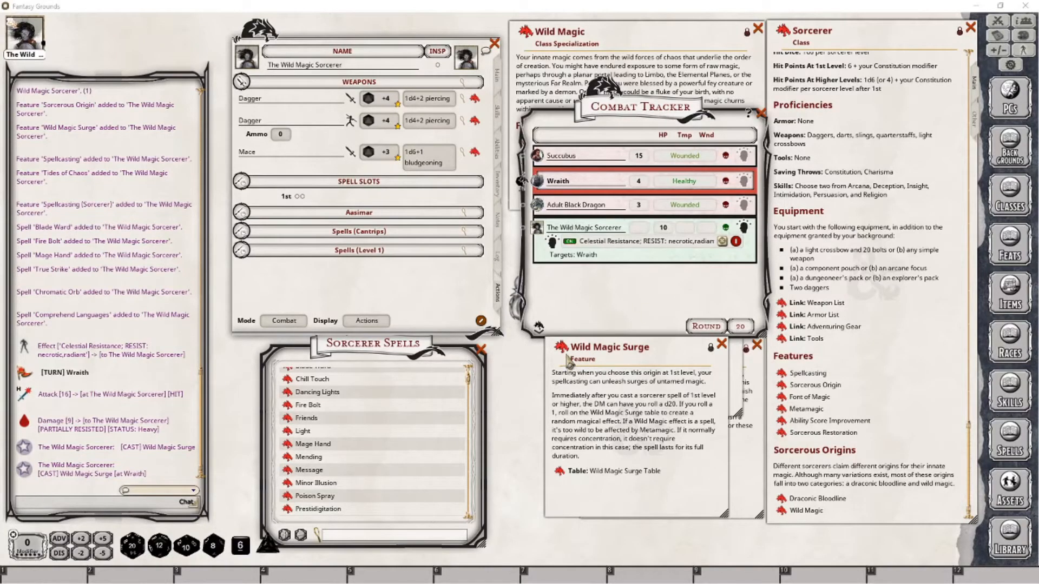
pyautogui.moveTo(566, 355); pyautogui.dragTo(358, 292)
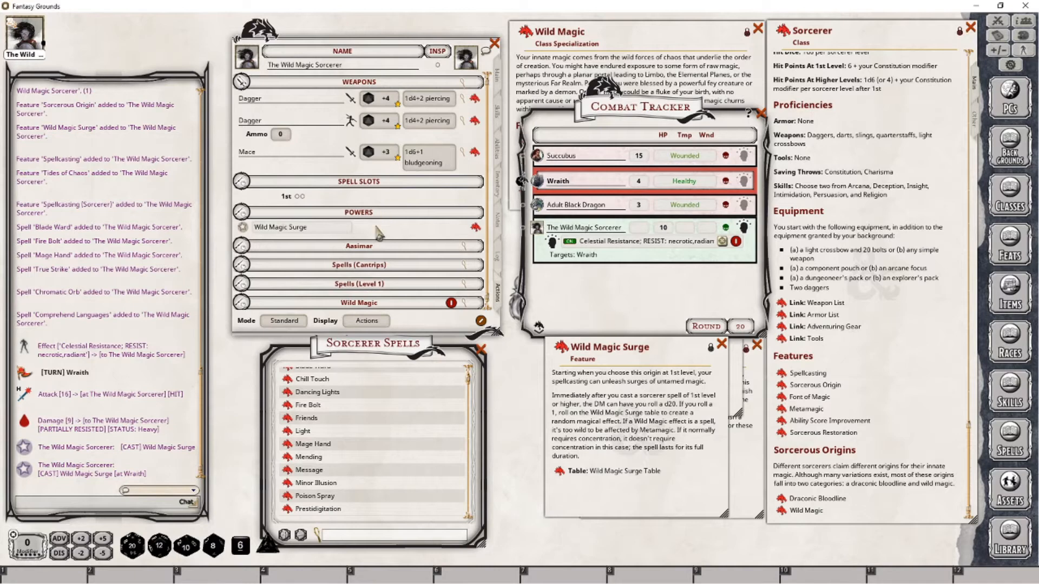
pyautogui.click(291, 325)
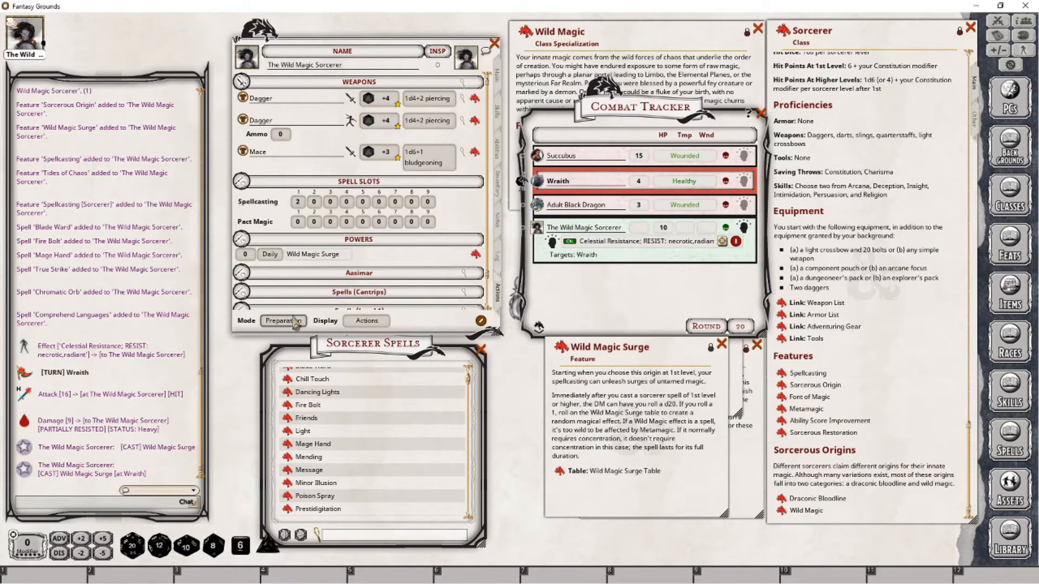
pyautogui.click(294, 321)
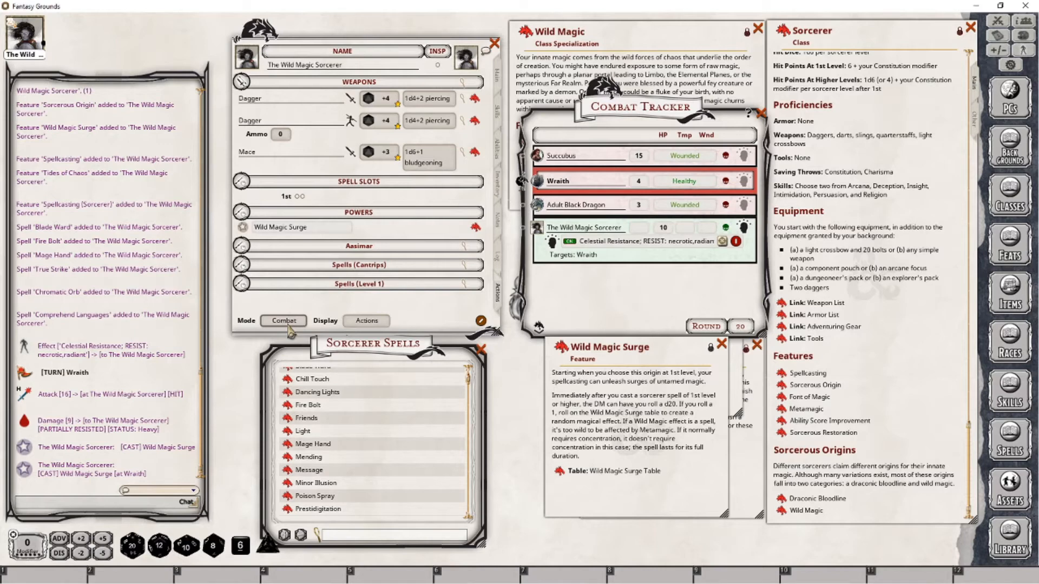
# Step: Set the actions display to Group and assign the Wild Magic Surge power to the group "Wild Magic"
pyautogui.click(368, 321)
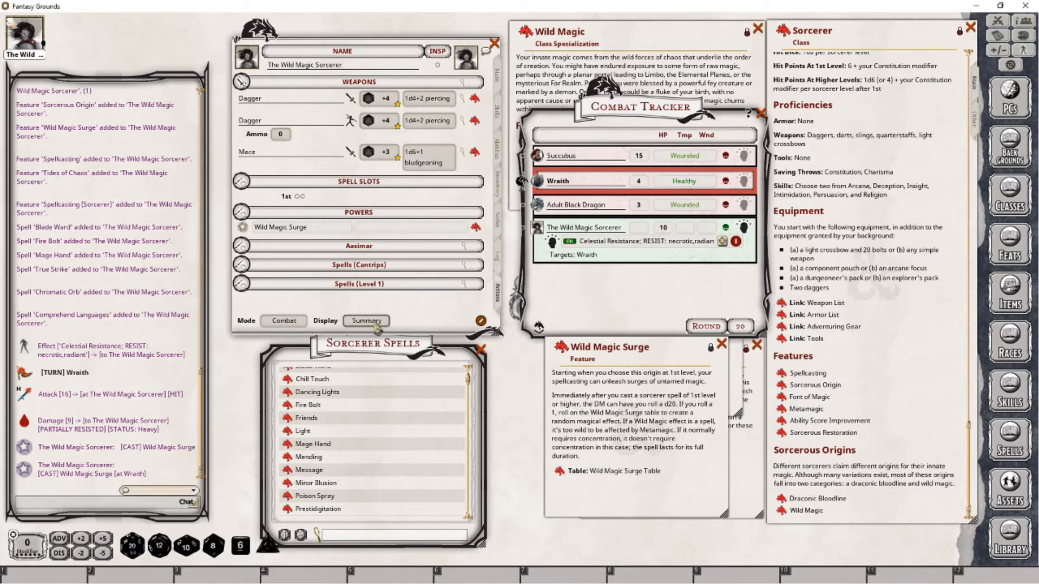
pyautogui.click(377, 321)
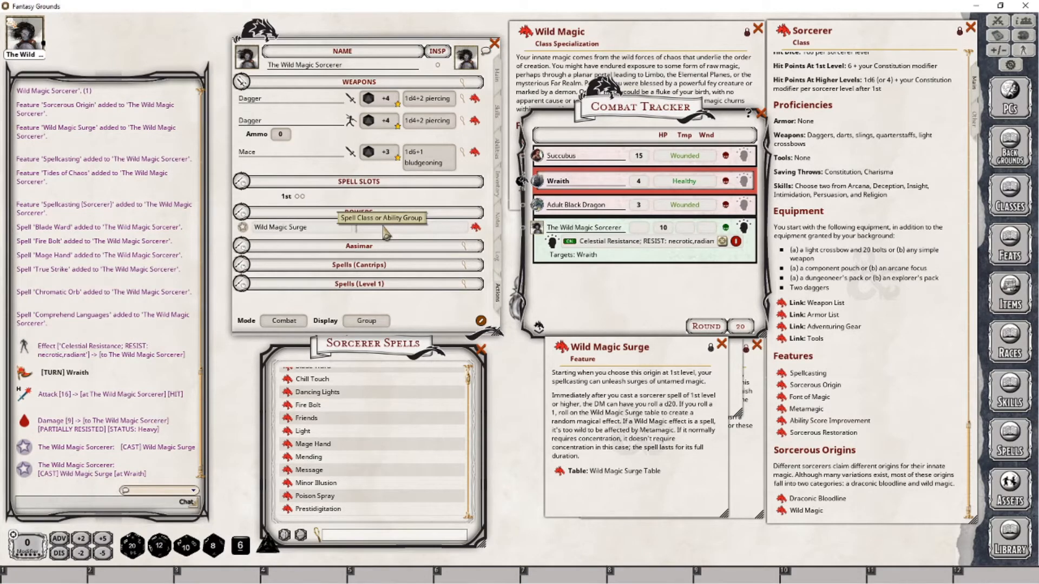
pyautogui.press('shift')
pyautogui.write('Wild Magic')
pyautogui.press('Tab')
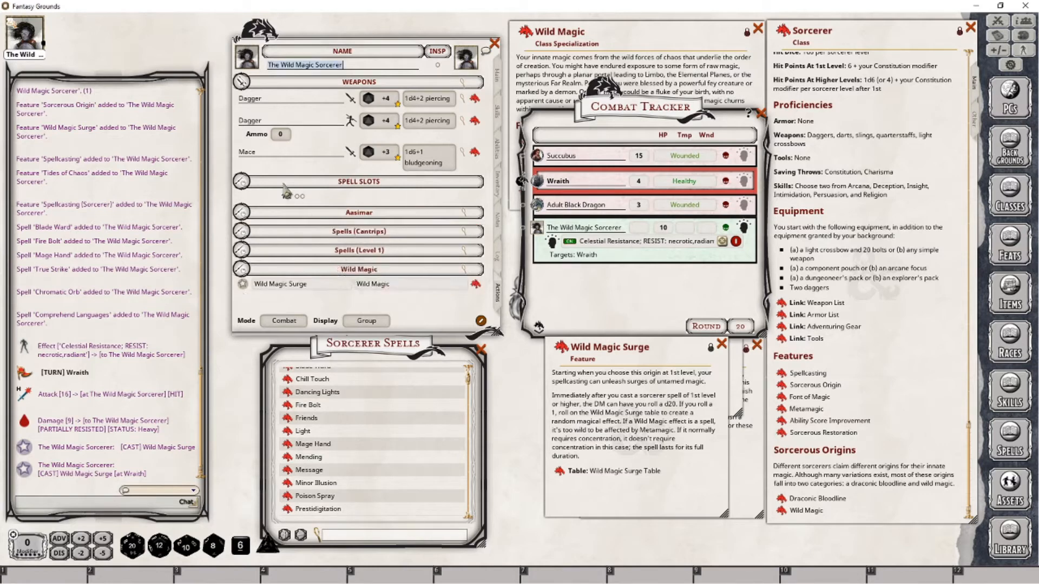
# Step: Add an effect action to the Wild Magic Surge power
pyautogui.click(401, 286)
pyautogui.rightClick(401, 286)
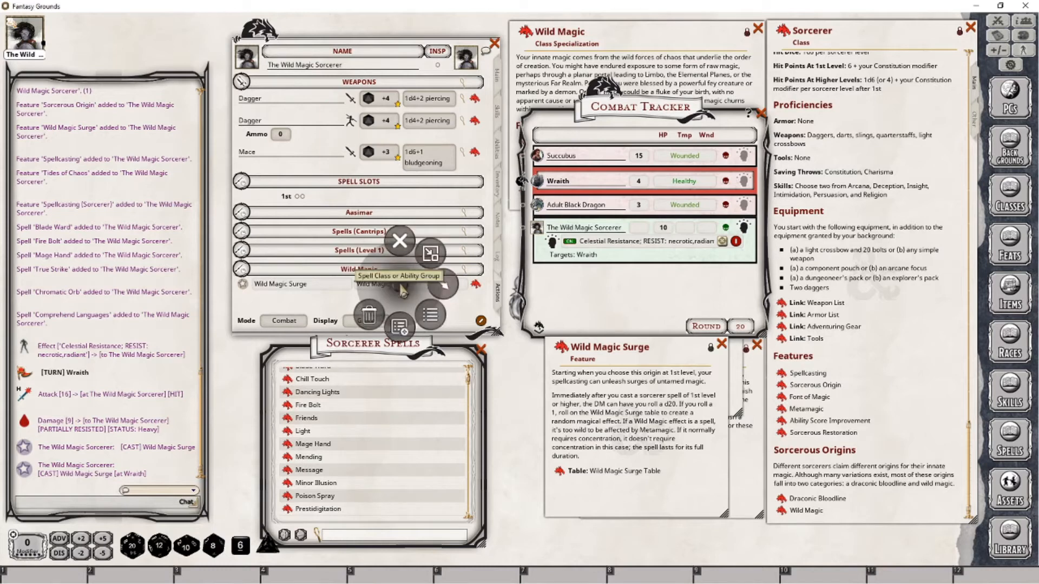
pyautogui.click(446, 289)
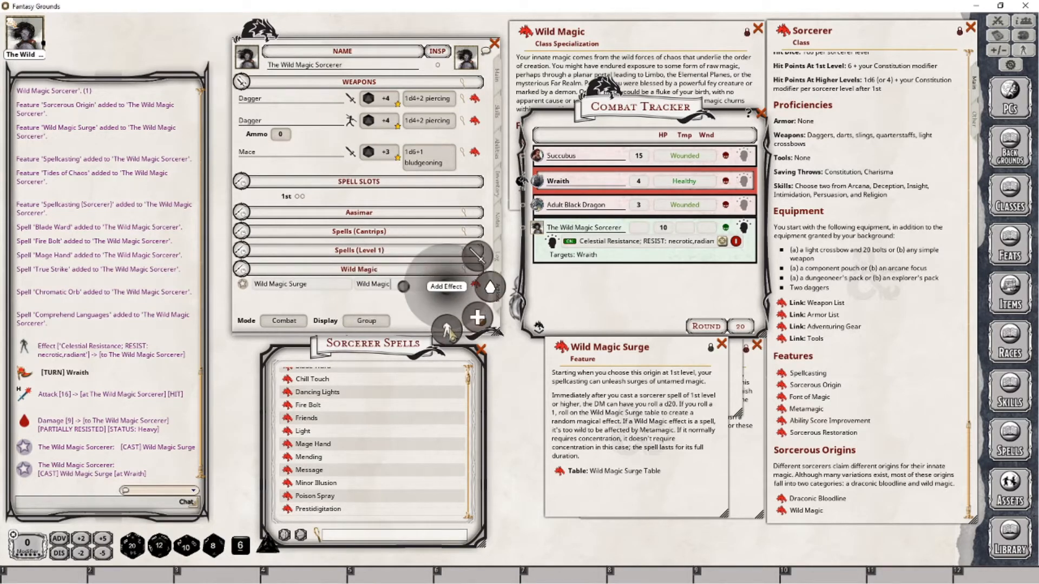
pyautogui.click(448, 333)
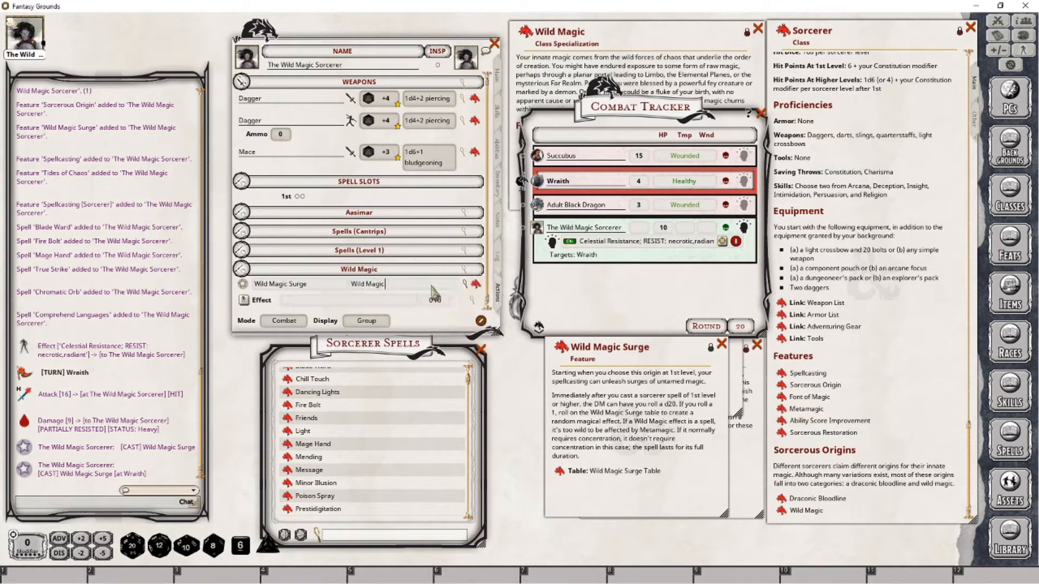
# Step: Describe the new effect as "Wild Magic Surge; Roll d20, on a 1 roll against the Wild Magic Surge Table"
pyautogui.click(472, 299)
pyautogui.click(480, 292)
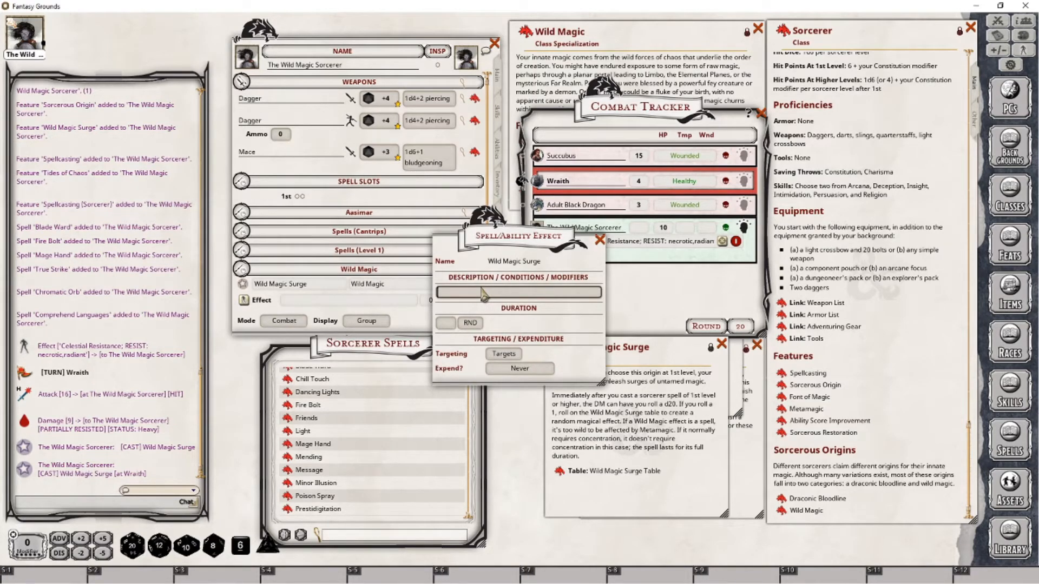
pyautogui.write('Wild Mag')
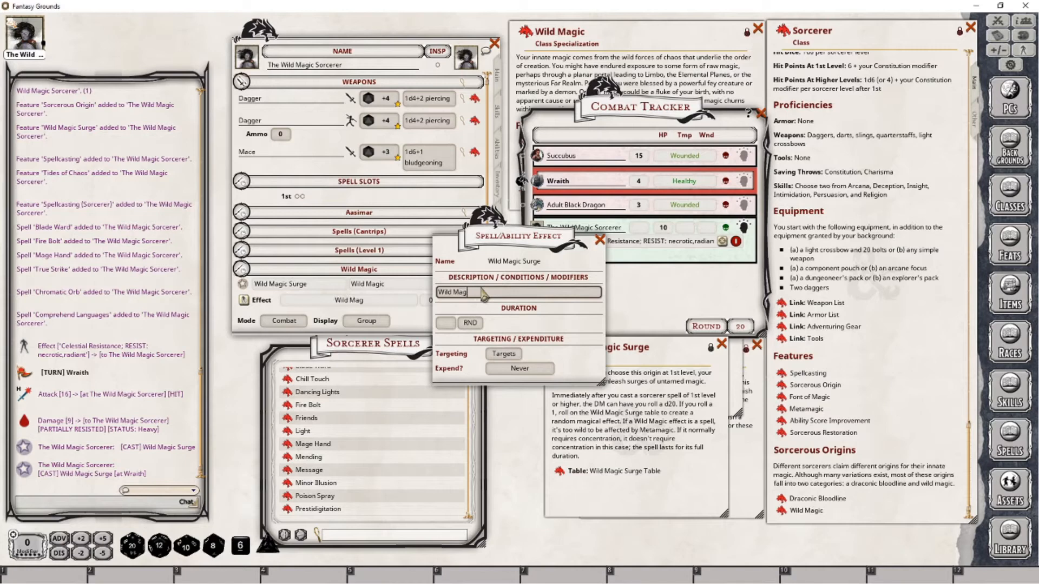
pyautogui.write('ic Surge')
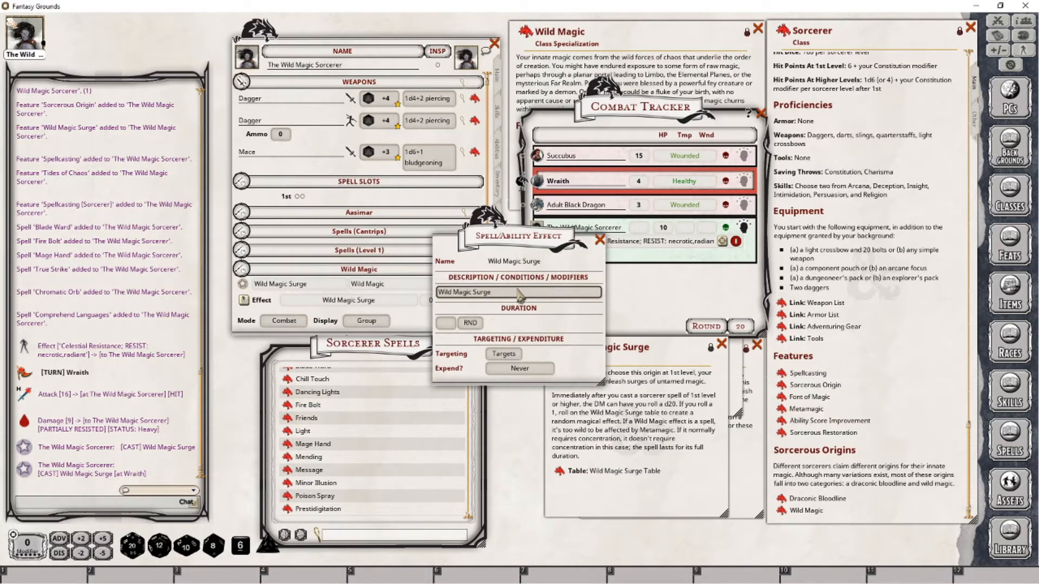
pyautogui.write('; Roll Again')
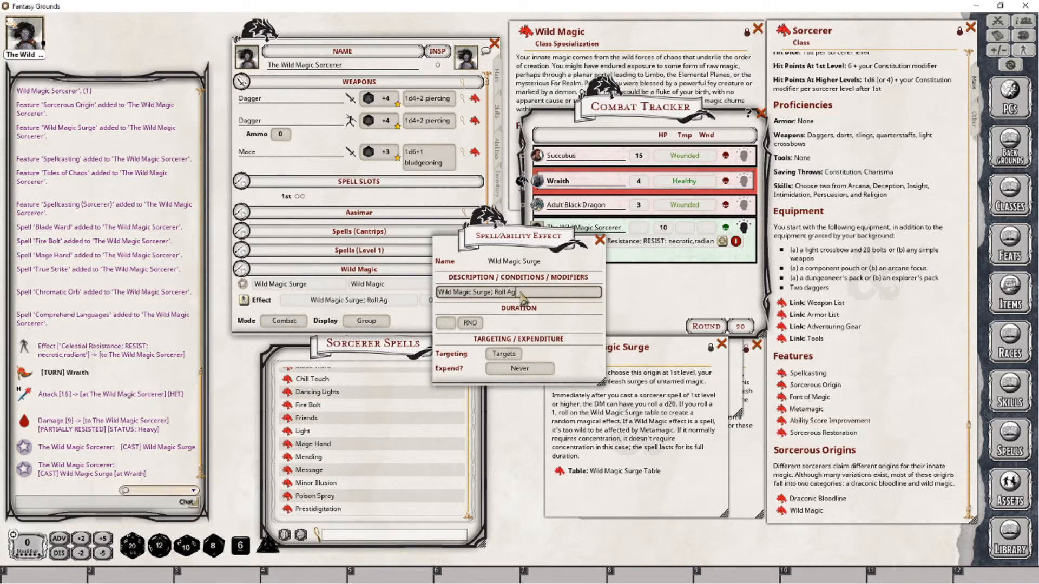
pyautogui.press('BackSpace')
pyautogui.press('BackSpace')
pyautogui.press('BackSpace')
pyautogui.press('BackSpace')
pyautogui.press('BackSpace')
pyautogui.write('d20, one')
pyautogui.press('BackSpace')
pyautogui.write('a 1 ro')
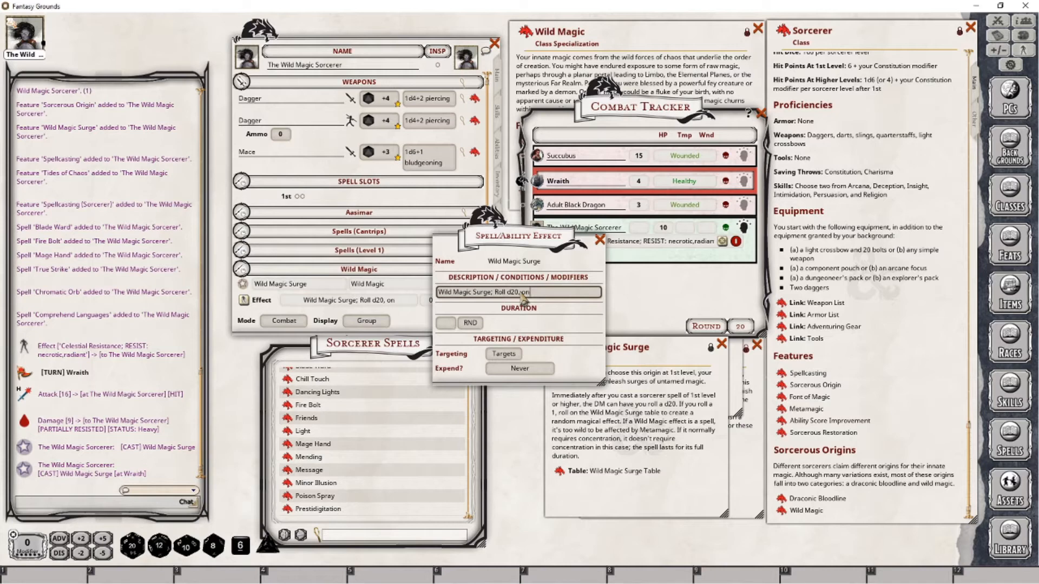
pyautogui.write('ll')
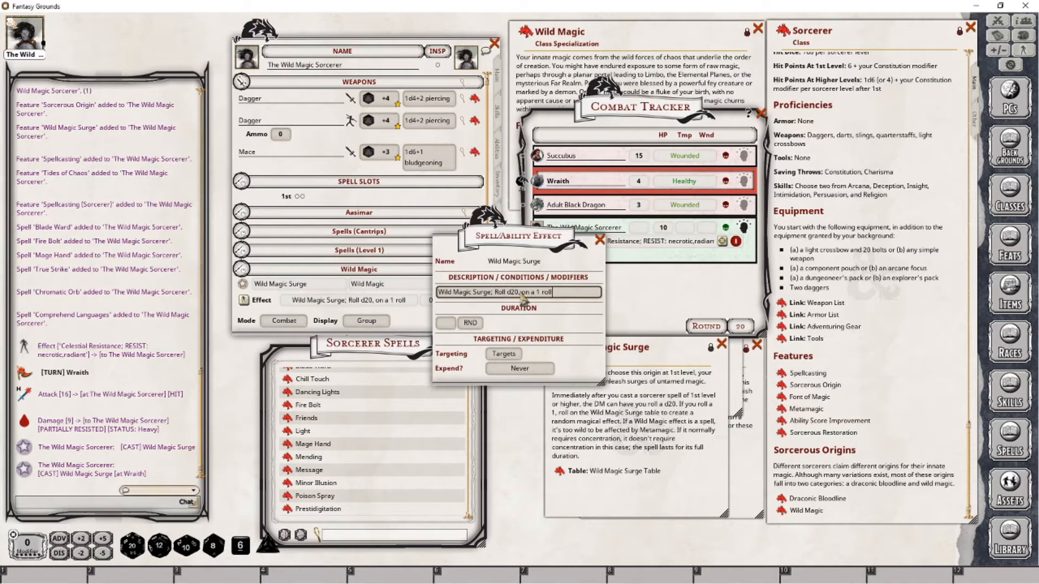
pyautogui.write(' aga')
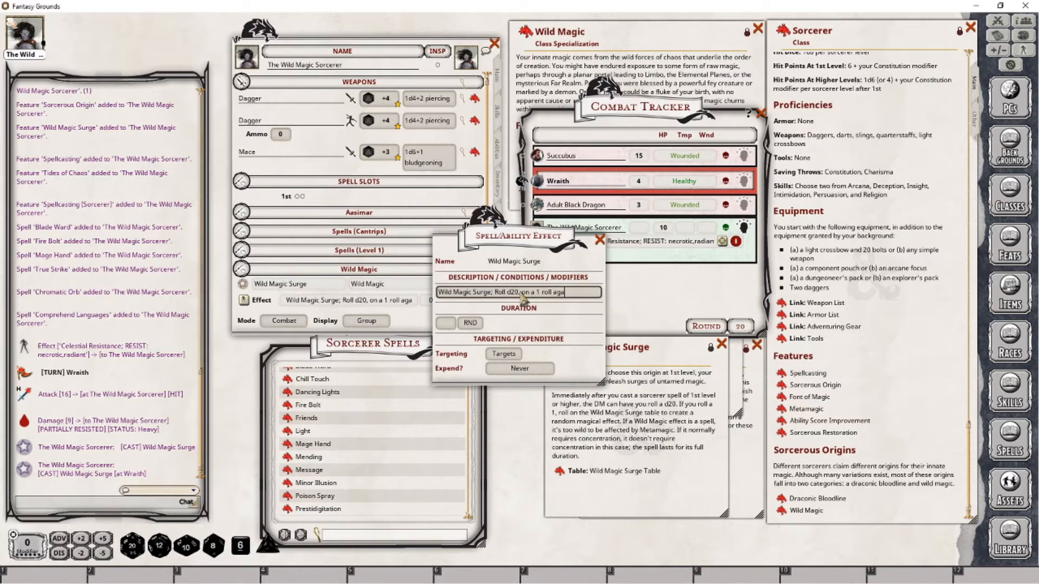
pyautogui.write('inst the ')
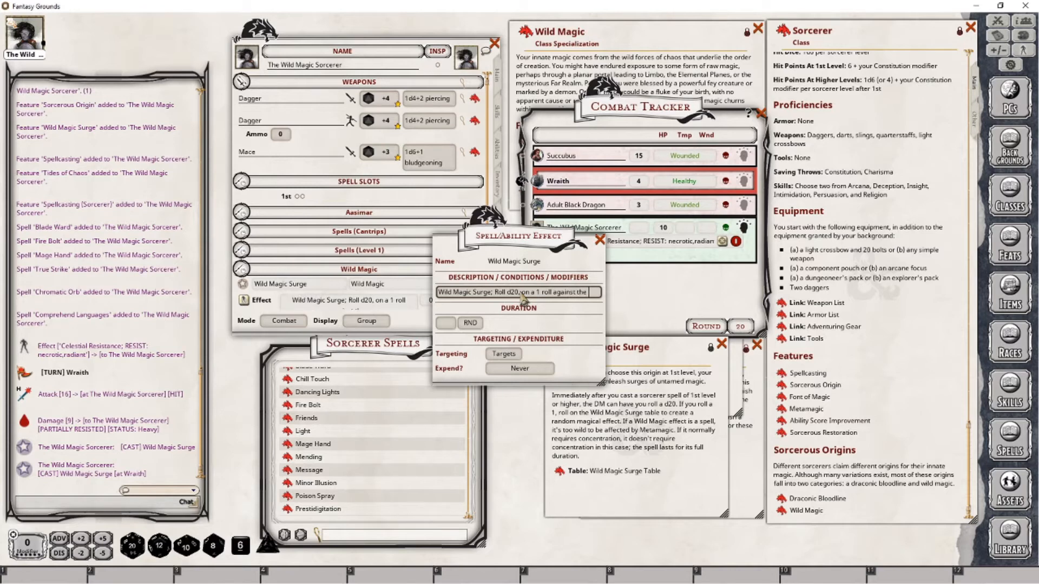
pyautogui.write('Wild Magi')
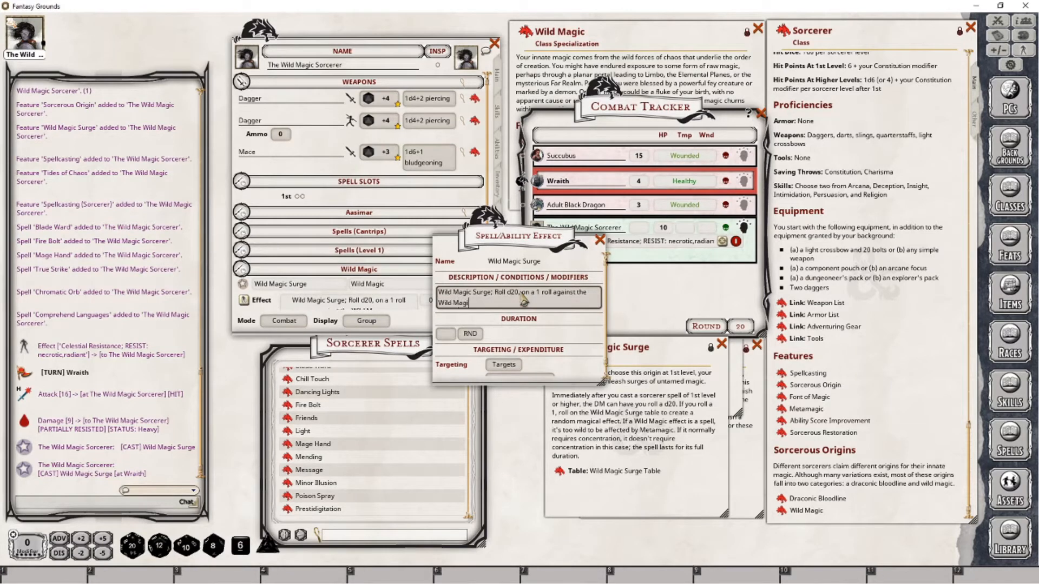
pyautogui.write('c Surge Table')
# Step: Set the Wild Magic Surge effect's targeting to Self and its expenditure to On next roll, and close the effect window
pyautogui.scroll(-1, 503, 346)
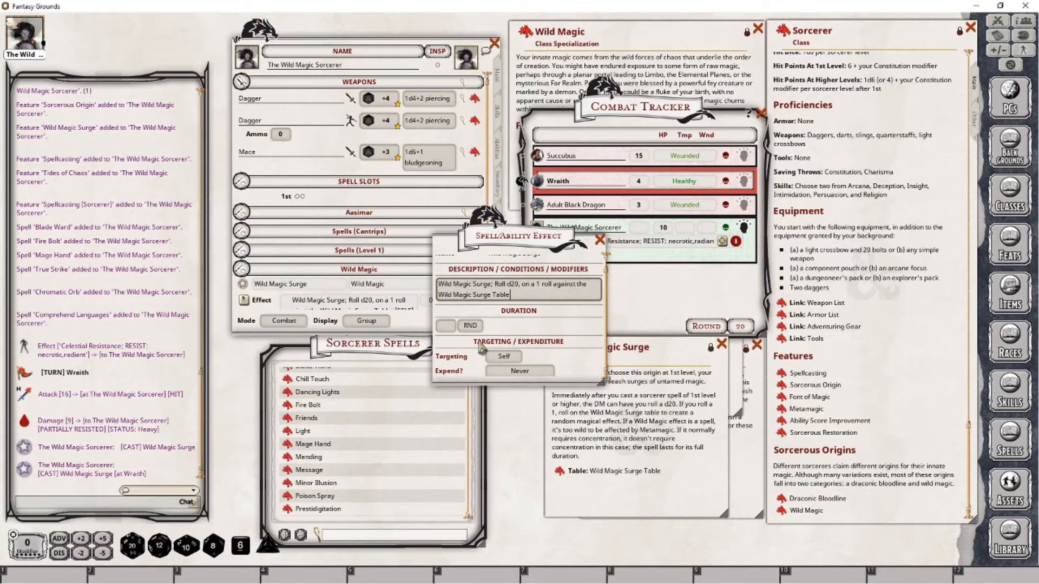
pyautogui.click(518, 376)
pyautogui.moveTo(510, 242); pyautogui.dragTo(497, 289)
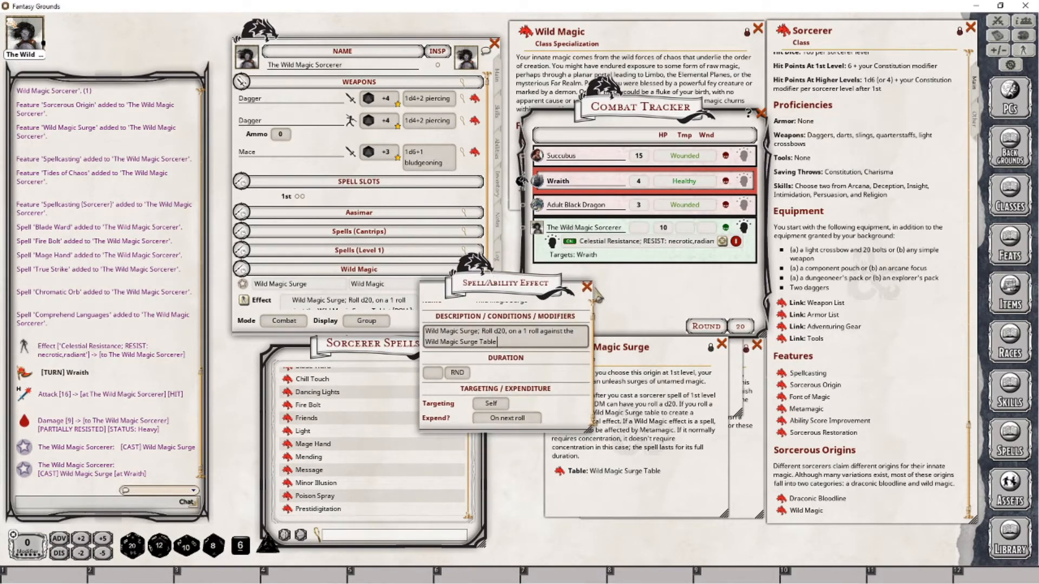
pyautogui.click(587, 287)
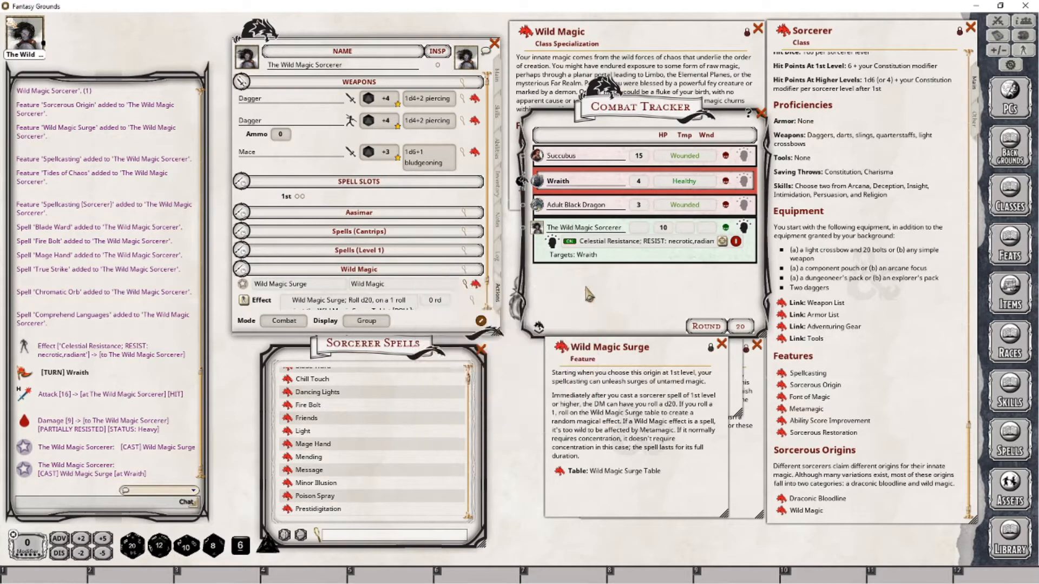
# Step: Apply the Wild Magic Surge effect to the sorcerer and roll a d20 into the chat
pyautogui.scroll(-1, 437, 289)
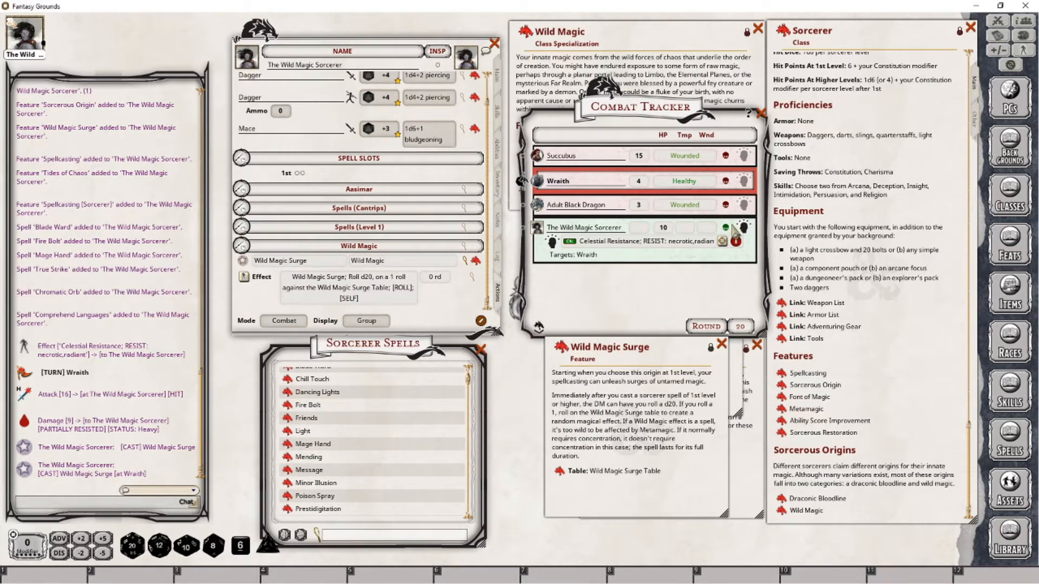
pyautogui.click(247, 286)
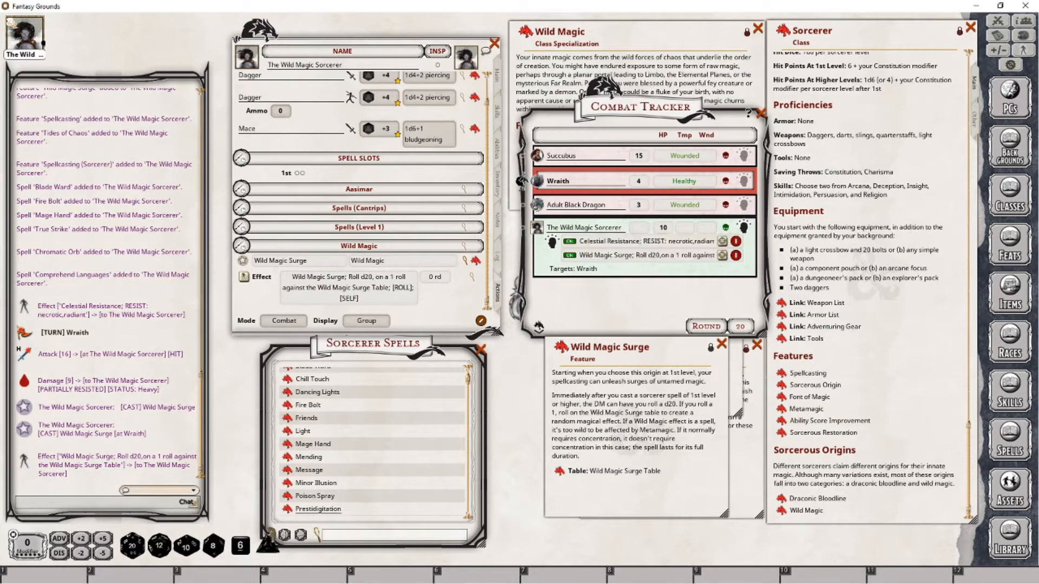
pyautogui.moveTo(132, 546); pyautogui.dragTo(179, 469)
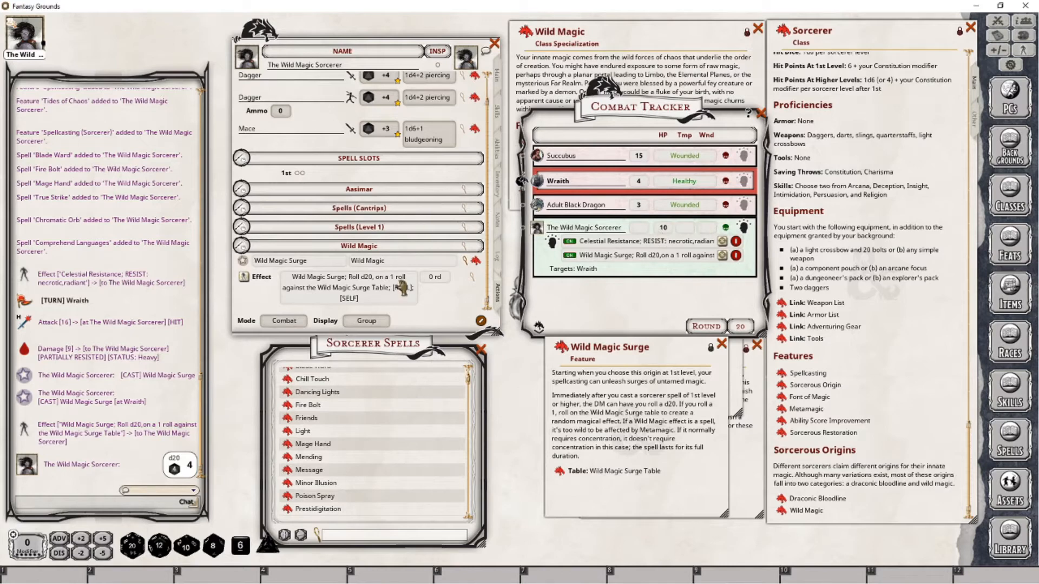
# Step: Review the Wild Magic Surge effect's settings, and roll once on the Wild Magic Surge Table linked in the feature
pyautogui.click(472, 277)
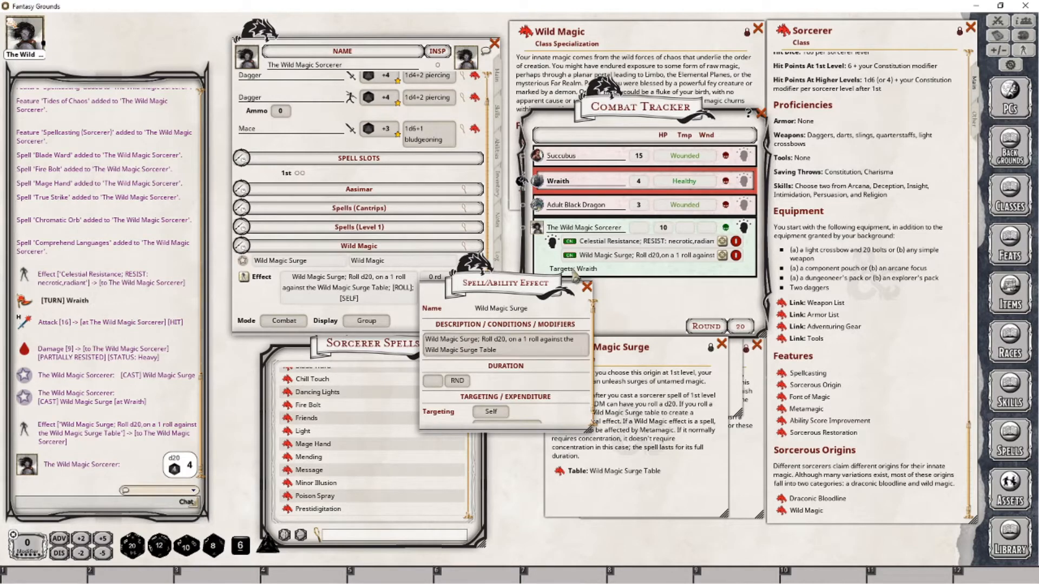
pyautogui.click(588, 288)
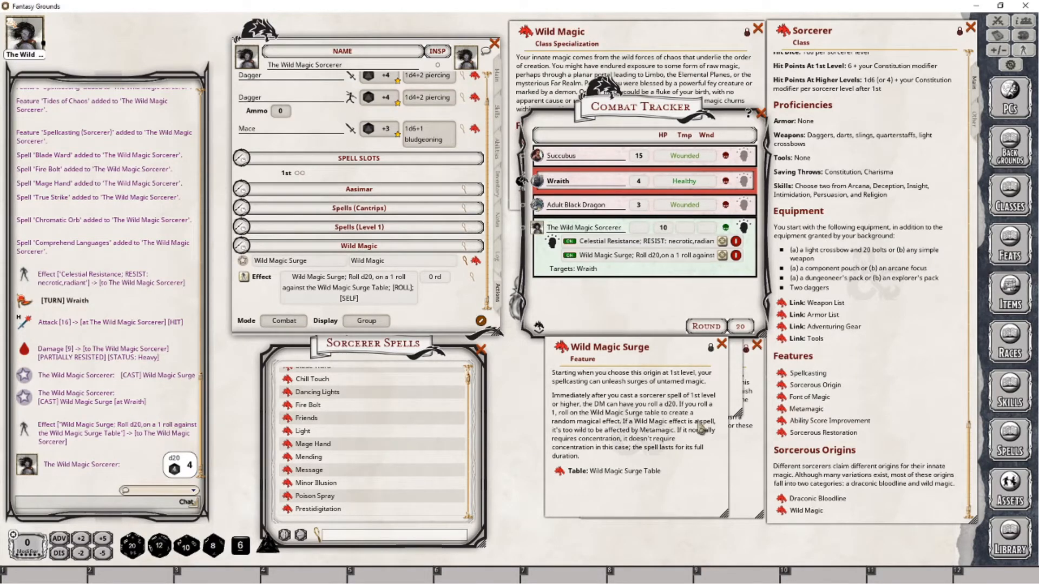
pyautogui.click(561, 474)
pyautogui.moveTo(805, 203); pyautogui.dragTo(788, 230)
pyautogui.click(670, 283)
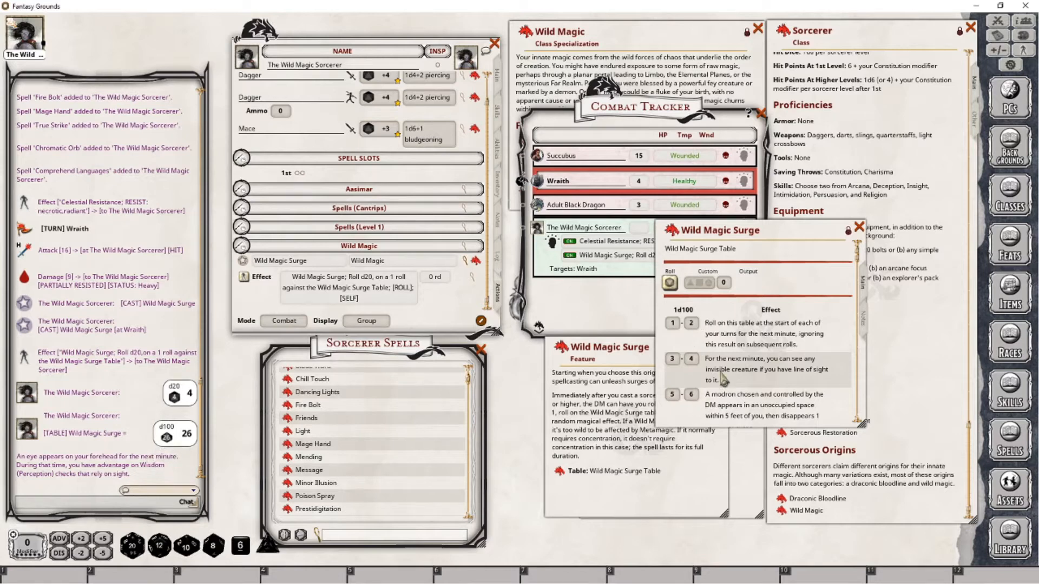
# Step: Read through the d100 effects listed in the Wild Magic Surge table, down to entry 99-100
pyautogui.scroll(-2, 718, 364)
pyautogui.scroll(-10, 718, 365)
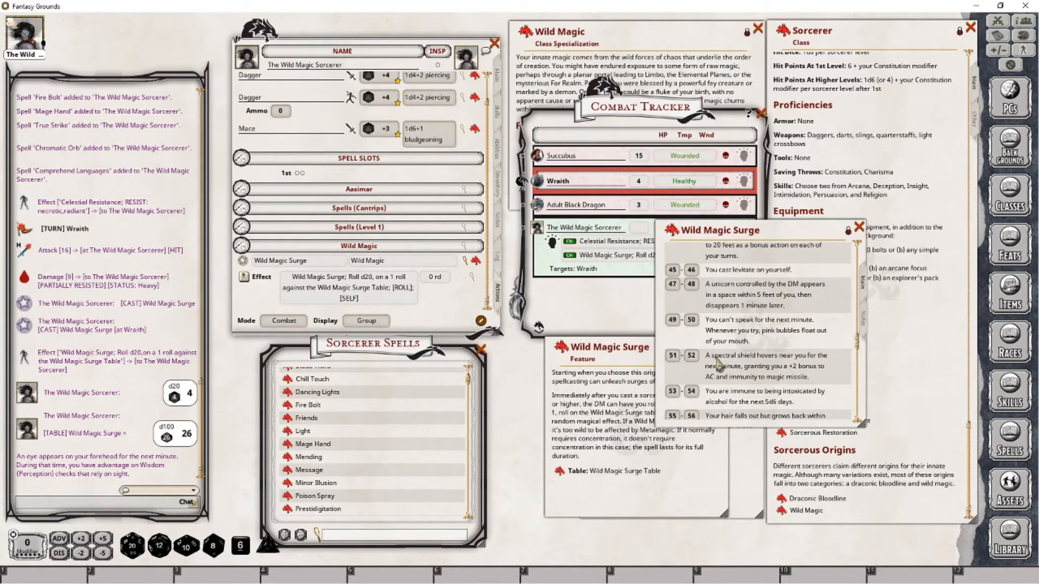
pyautogui.scroll(15, 860, 322)
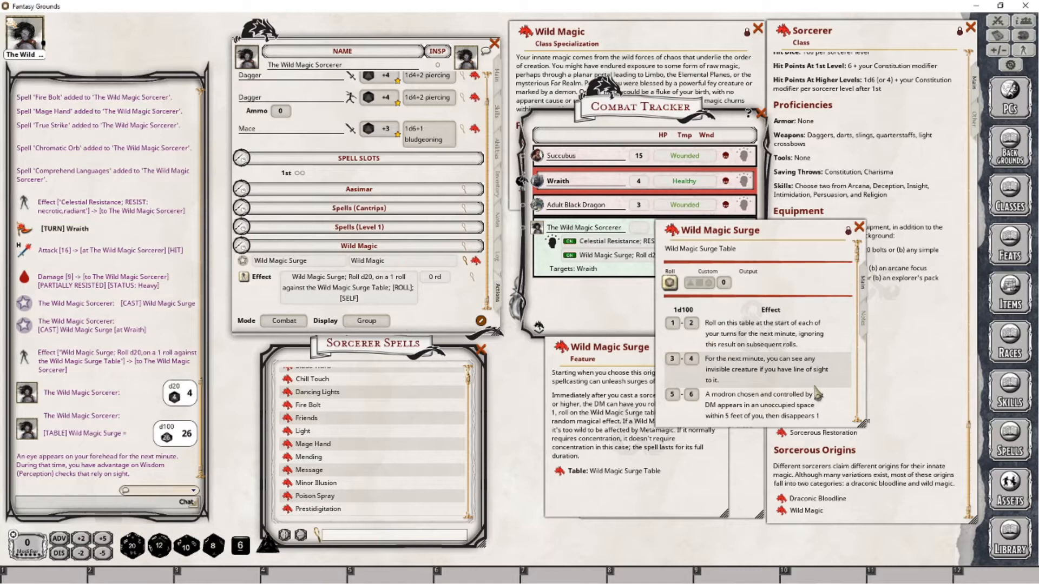
pyautogui.scroll(-10, 812, 392)
pyautogui.scroll(-20, 812, 389)
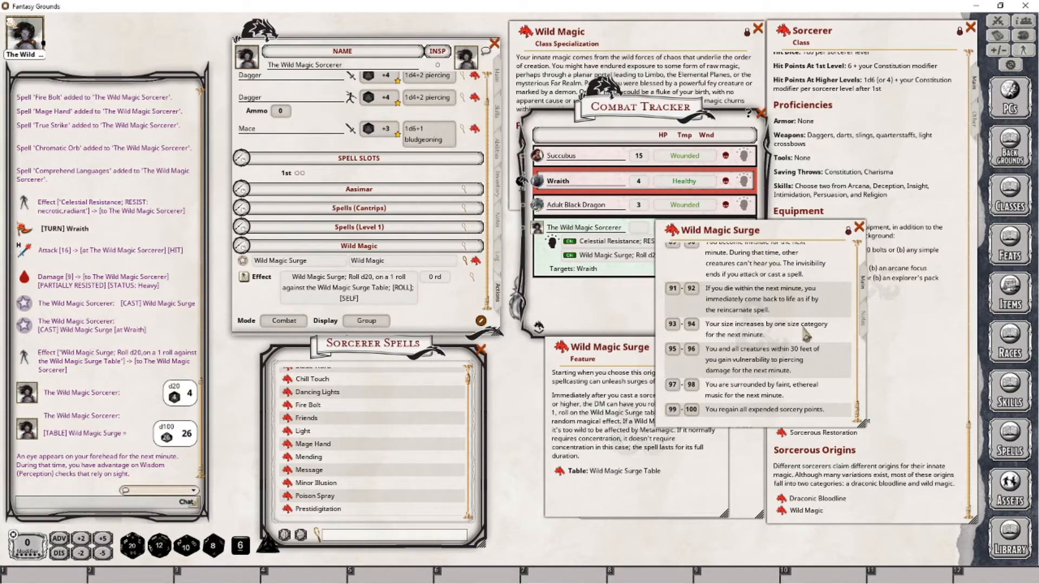
# Step: Add a second effect action to the Wild Magic Surge power and open its settings
pyautogui.rightClick(433, 291)
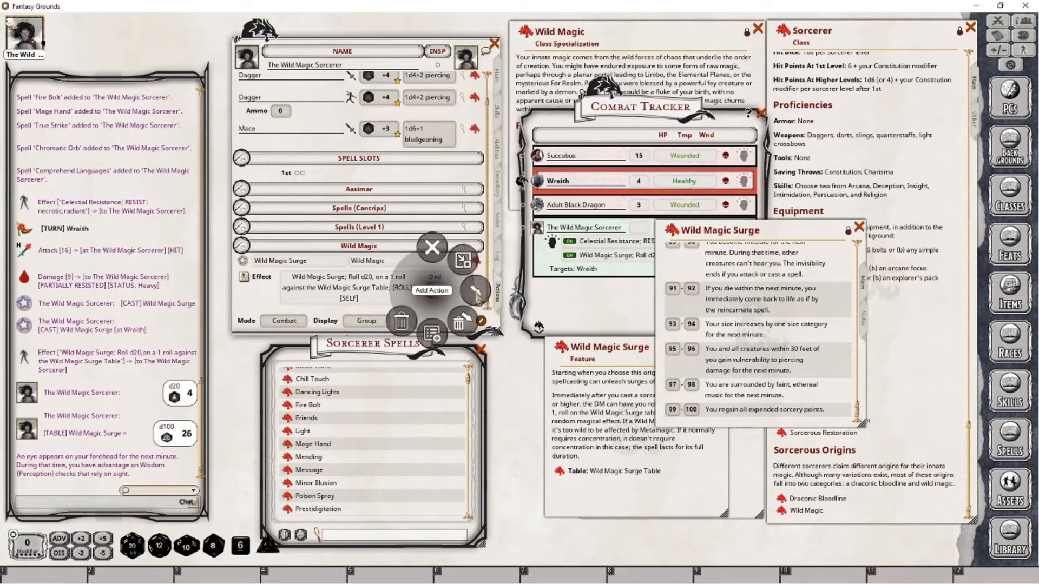
pyautogui.click(476, 290)
pyautogui.click(475, 336)
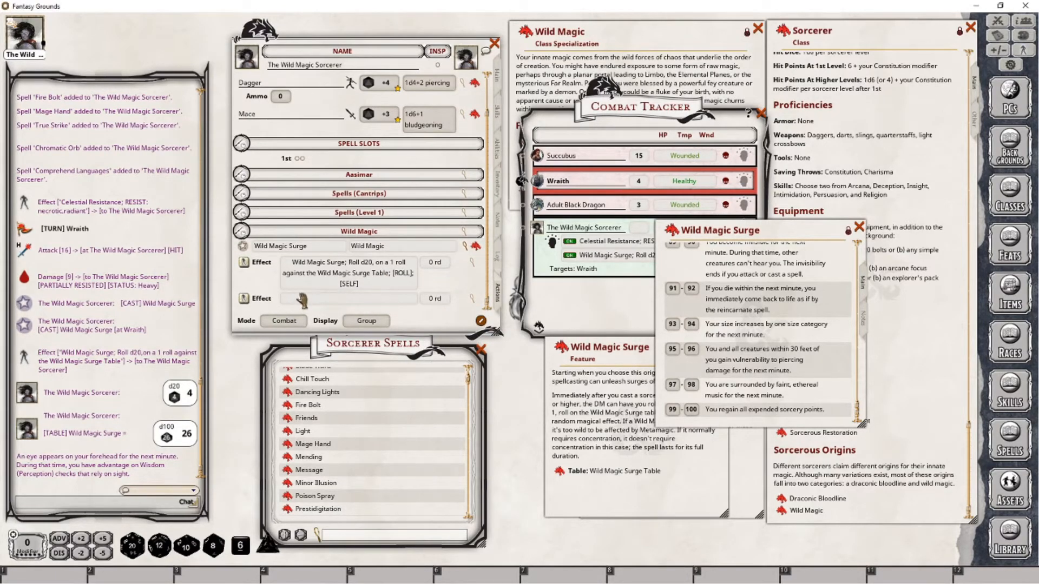
pyautogui.click(473, 298)
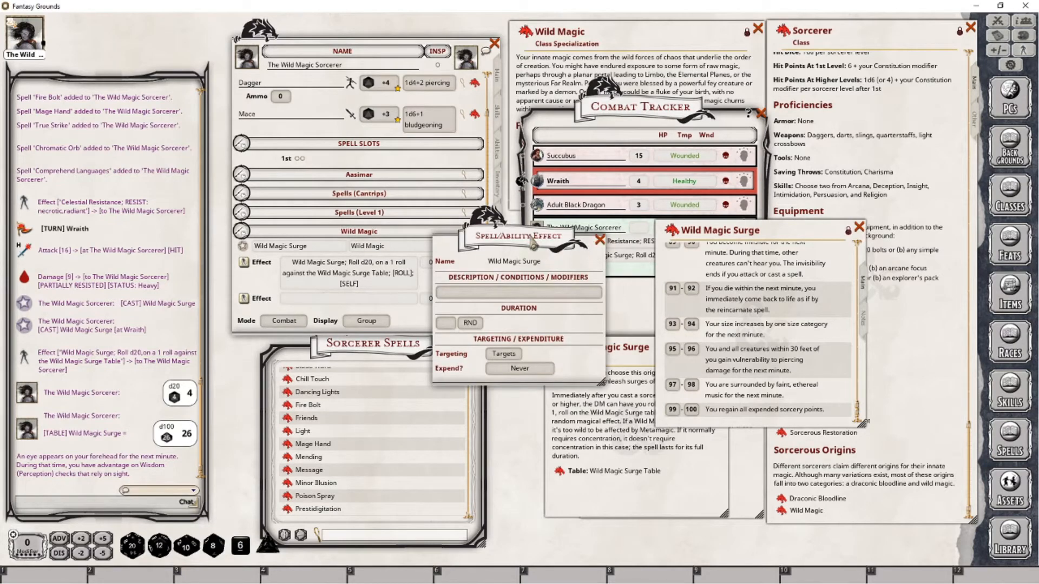
pyautogui.moveTo(534, 245); pyautogui.dragTo(560, 316)
# Step: Describe the second effect as "Wild Magic Surge; ADVSKILL: perception"
pyautogui.click(512, 368)
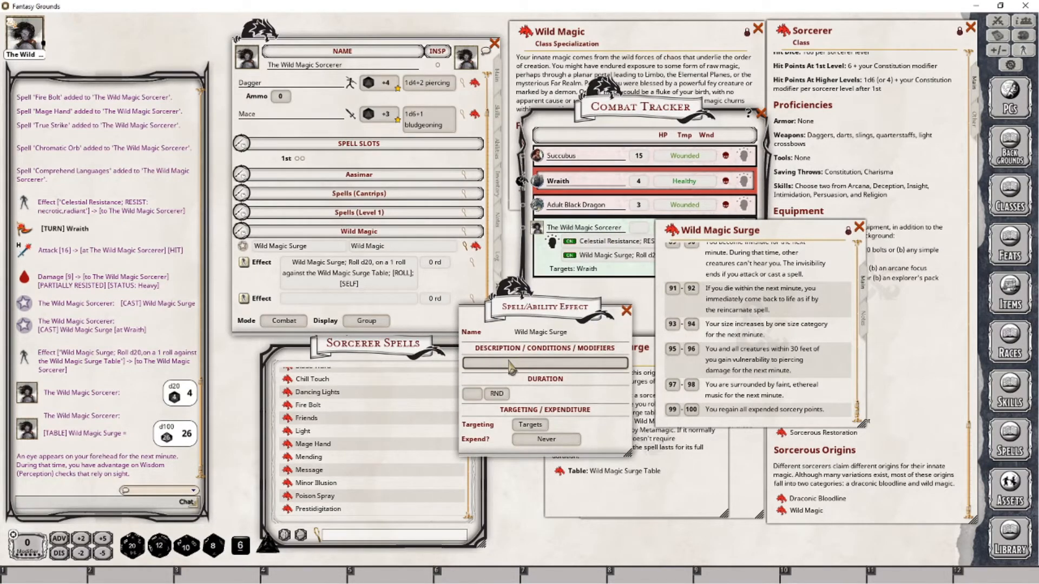
pyautogui.write('Wild Magic Surge')
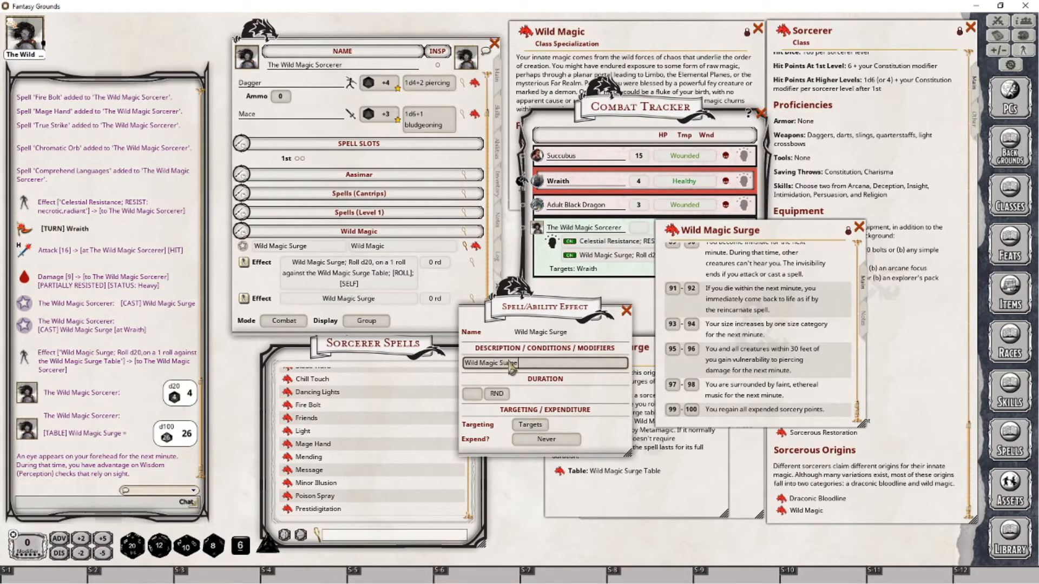
pyautogui.write(': AD')
pyautogui.press('BackSpace')
pyautogui.press('BackSpace')
pyautogui.press('BackSpace')
pyautogui.press('BackSpace')
pyautogui.write('; ADVCHK:')
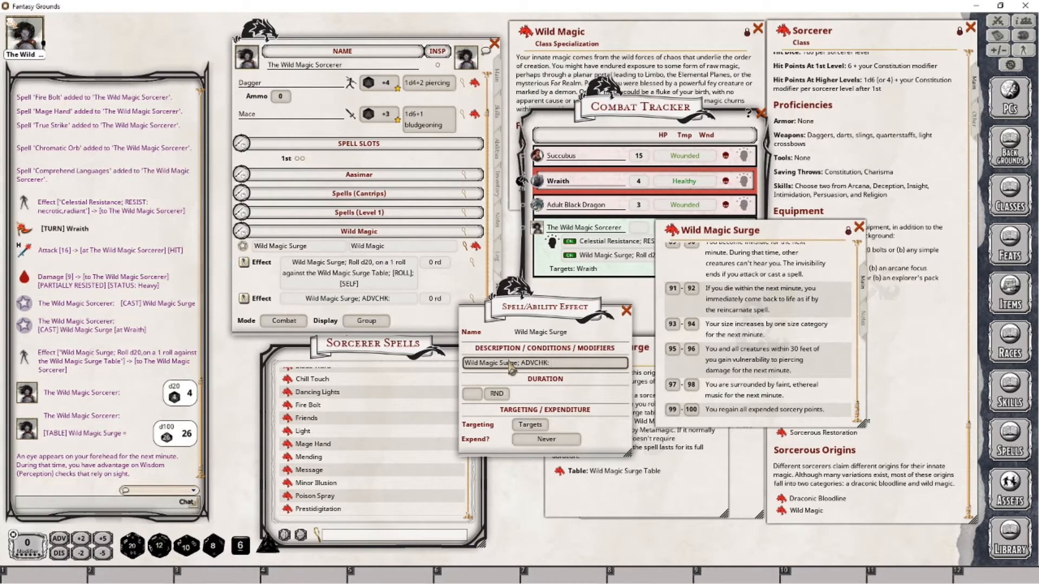
pyautogui.write(' wisdom')
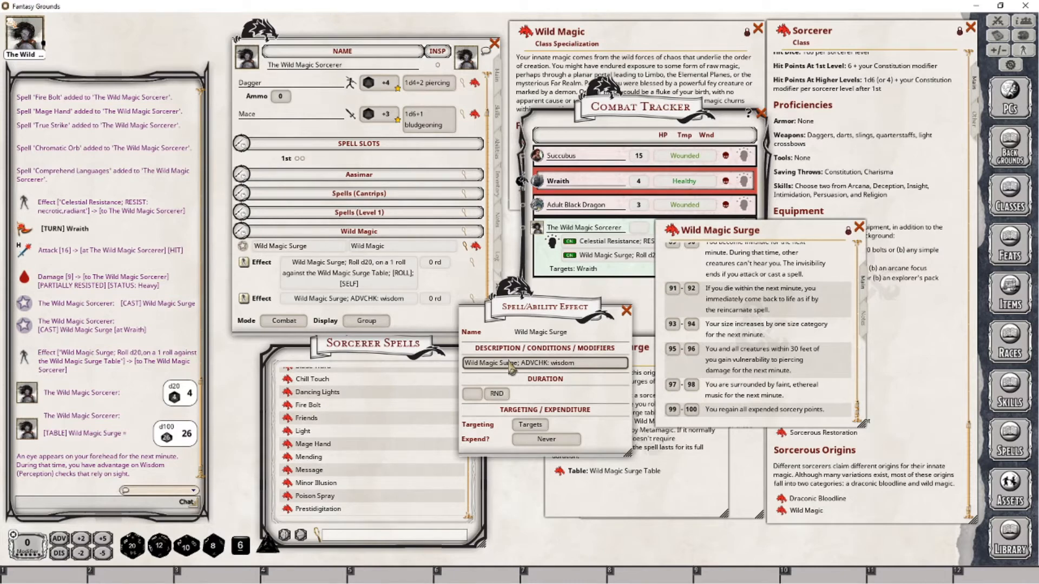
pyautogui.press('BackSpace')
pyautogui.press('BackSpace')
pyautogui.press('BackSpace')
pyautogui.press('BackSpace')
pyautogui.press('BackSpace')
pyautogui.press('BackSpace')
pyautogui.press('BackSpace')
pyautogui.press('BackSpace')
pyautogui.press('BackSpace')
pyautogui.press('BackSpace')
pyautogui.press('BackSpace')
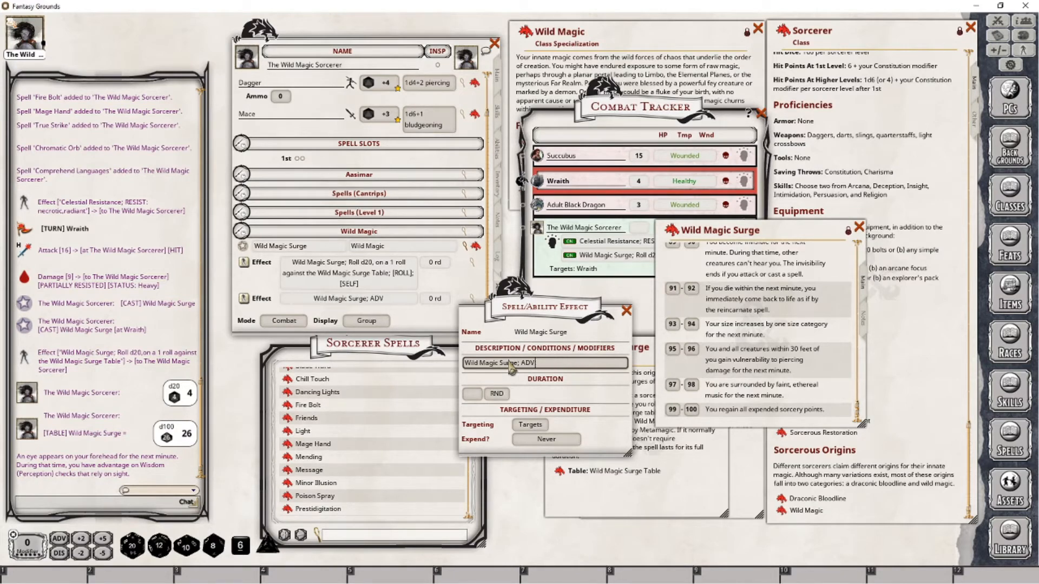
pyautogui.write('SKILL: perception')
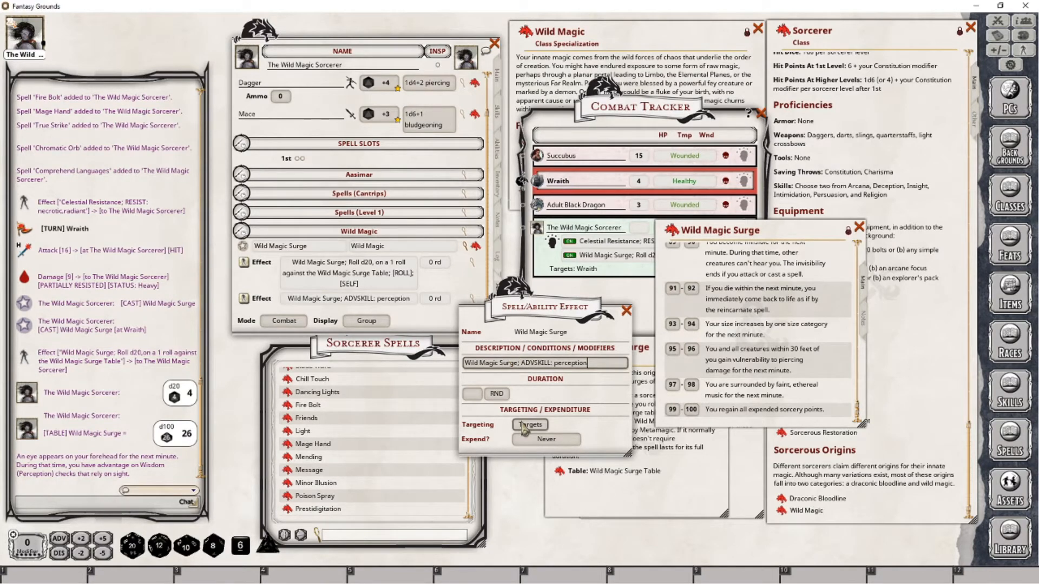
# Step: Set the perception effect's duration to 1 MIN and its targeting to Self, and close the effect window
pyautogui.click(472, 394)
pyautogui.write('1')
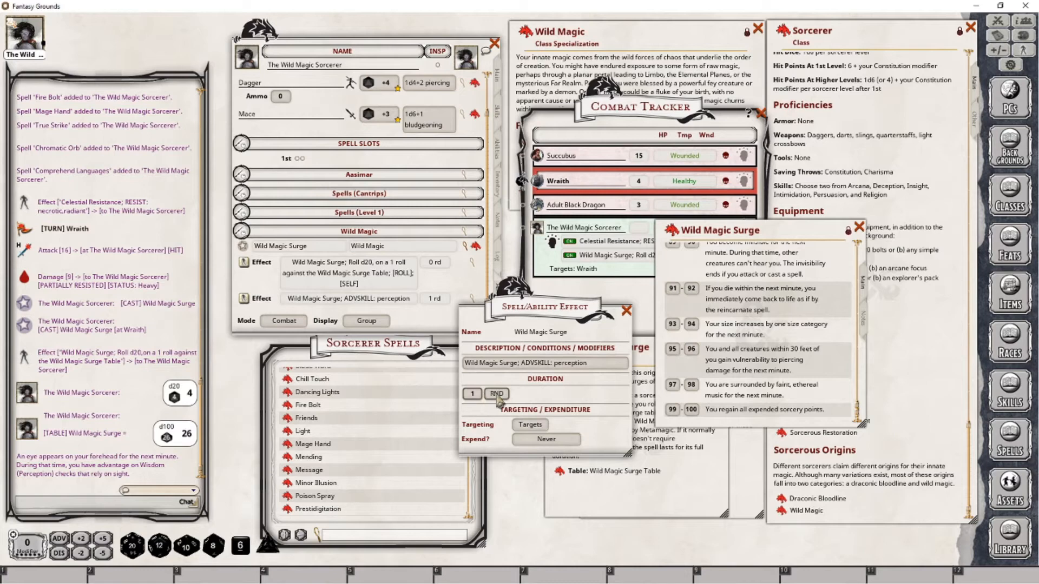
pyautogui.click(497, 396)
pyautogui.click(531, 425)
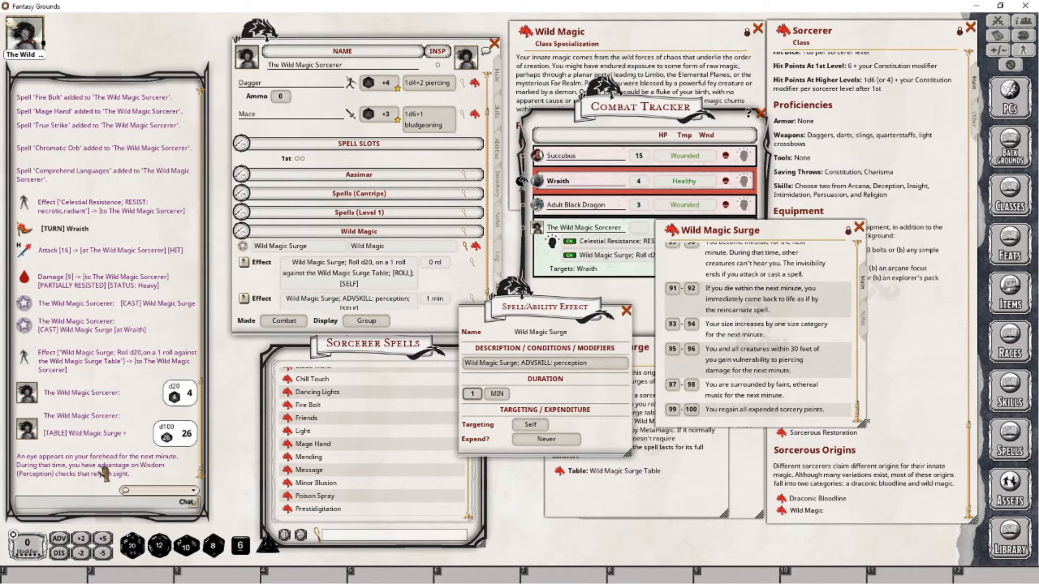
pyautogui.click(627, 312)
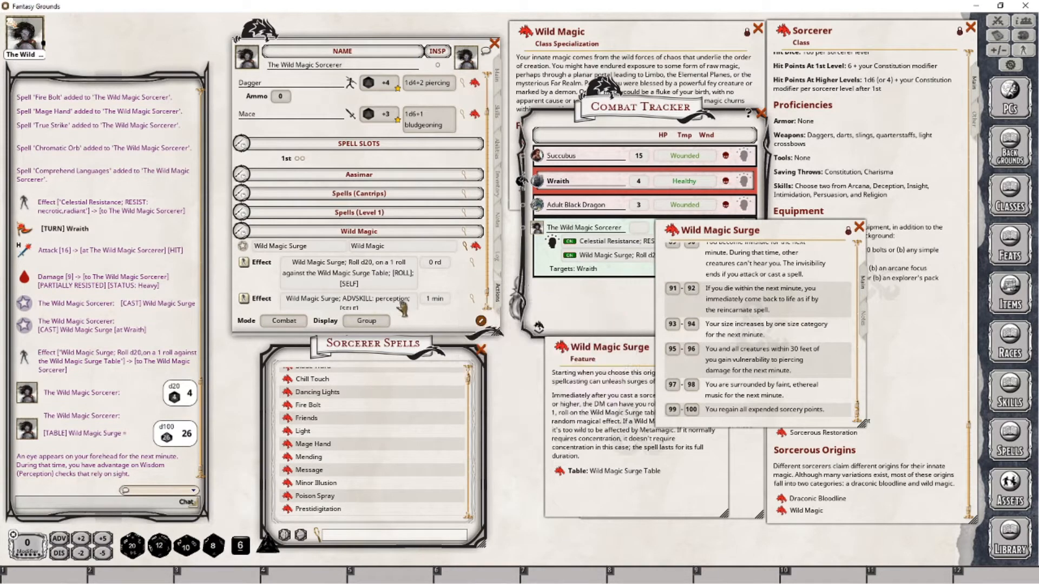
# Step: Apply the perception advantage effect to the sorcerer, and test it with a Perception skill roll
pyautogui.click(599, 268)
pyautogui.click(255, 301)
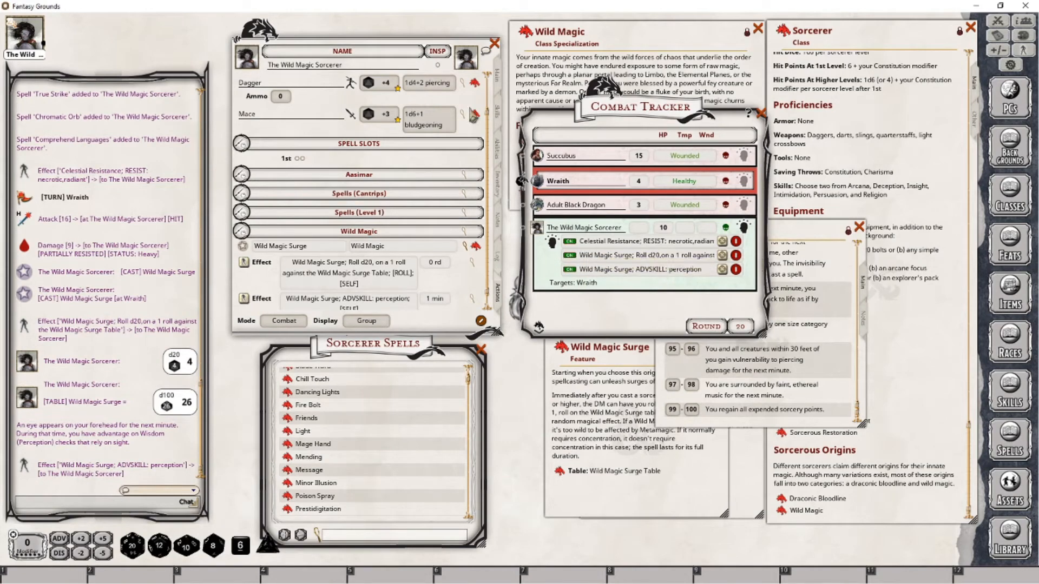
pyautogui.click(498, 76)
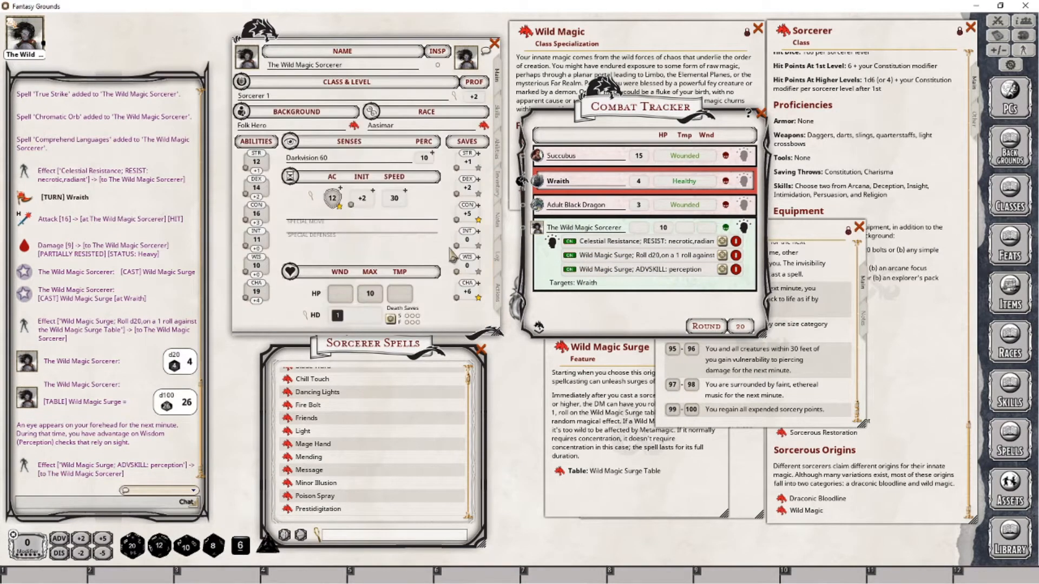
pyautogui.click(498, 112)
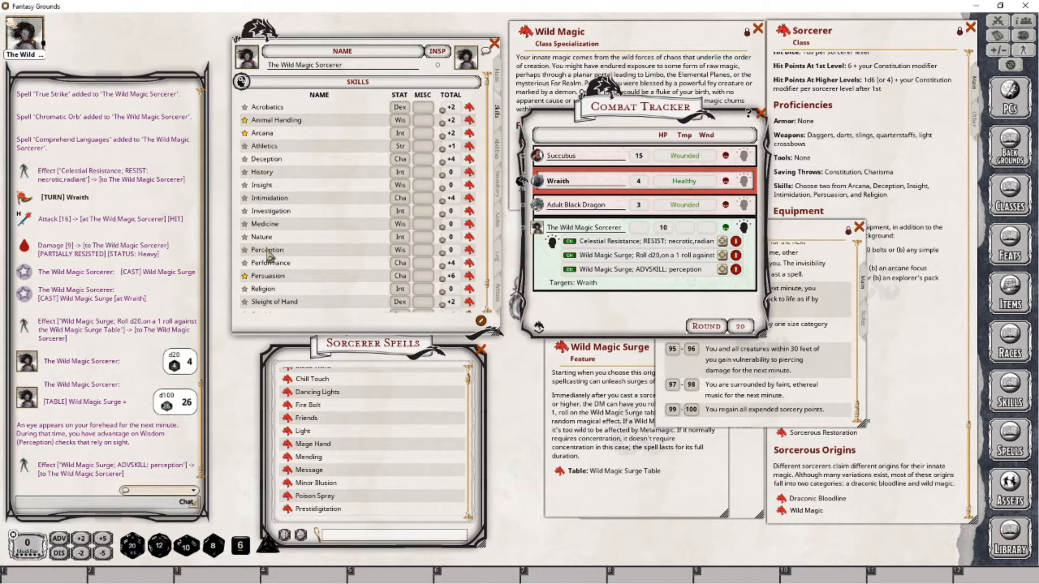
pyautogui.doubleClick(447, 252)
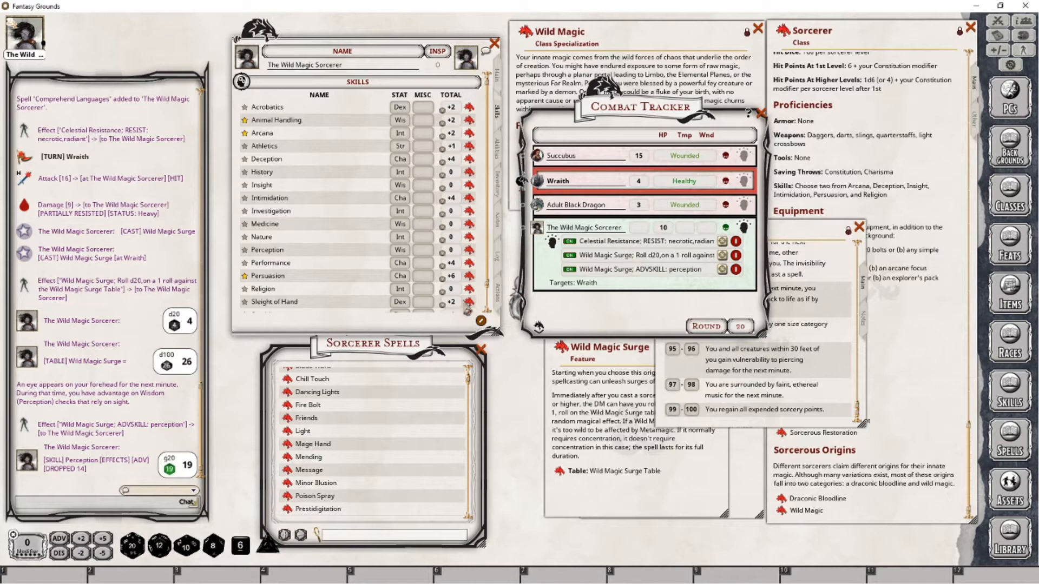
pyautogui.click(497, 292)
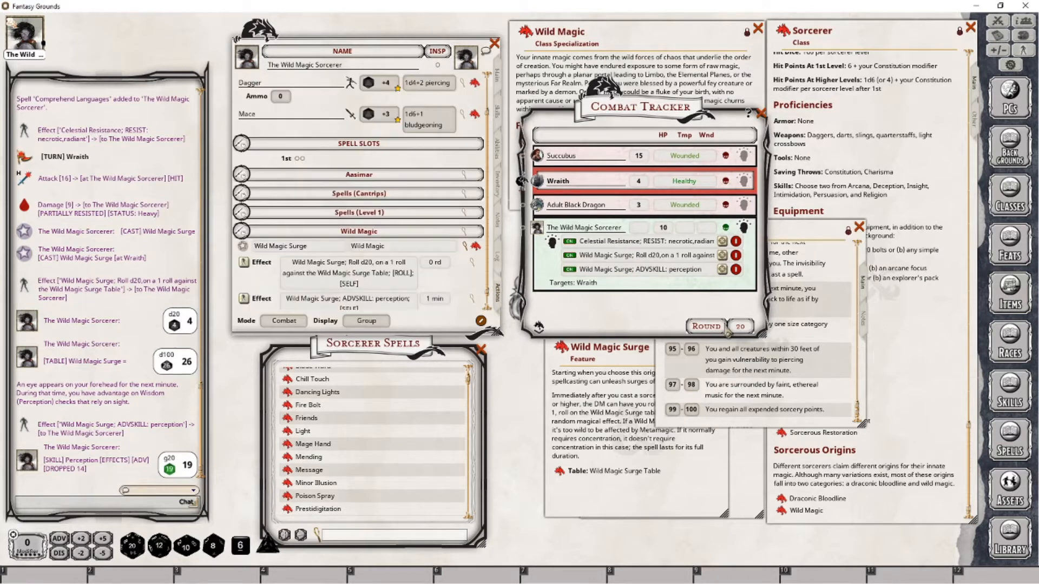
# Step: Place the Wild Magic Surge table in hotkey slot 8 and the feature in slot 7, and reopen the table from its shortcut
pyautogui.click(788, 373)
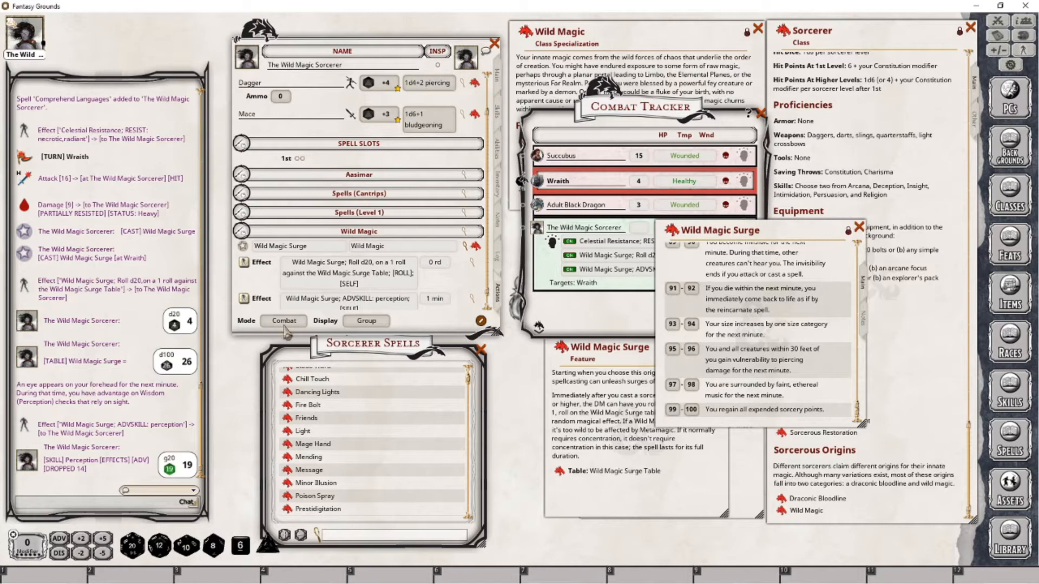
pyautogui.scroll(-1, 368, 268)
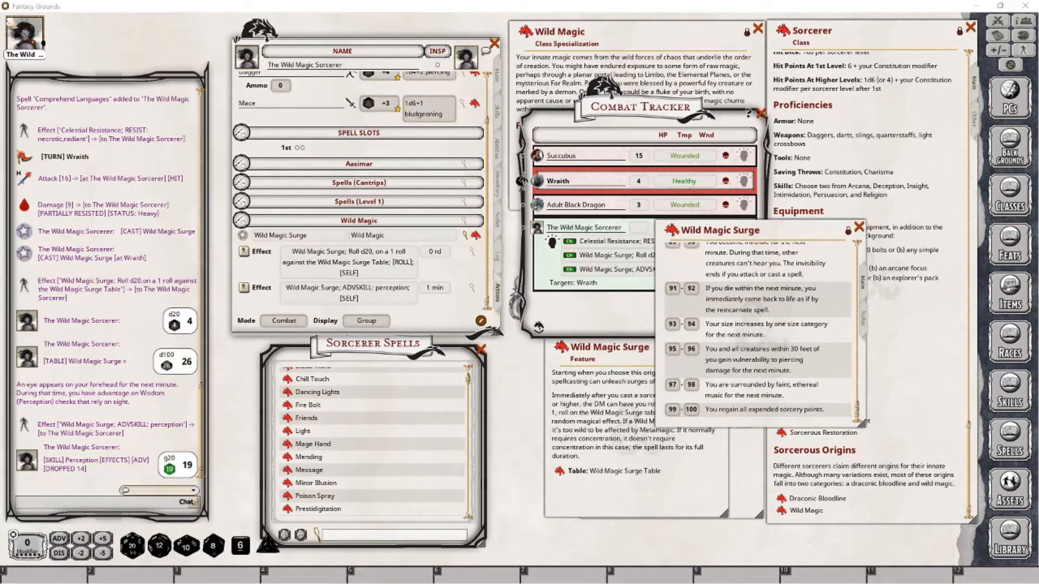
pyautogui.click(618, 379)
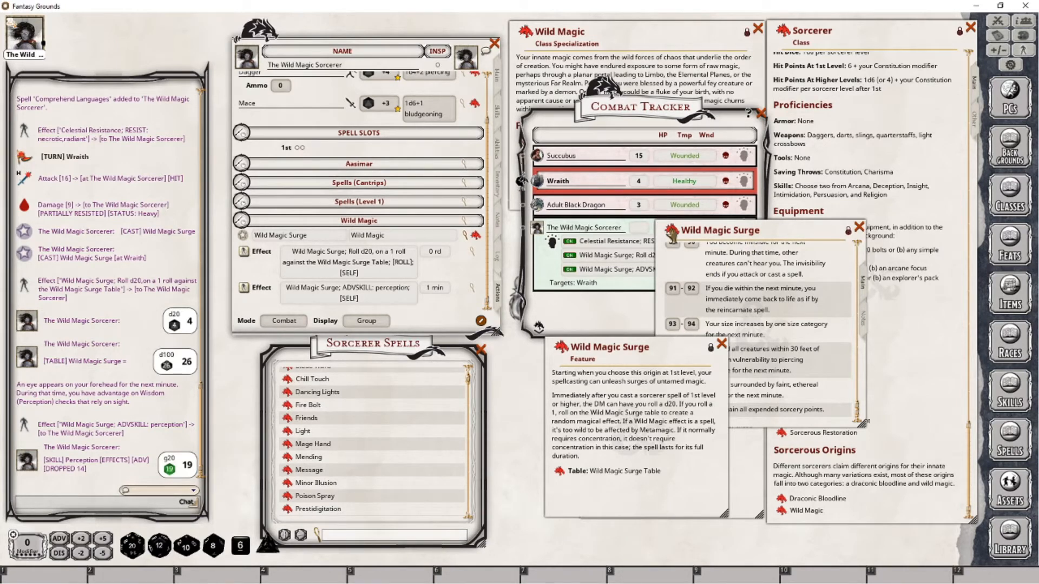
pyautogui.moveTo(671, 232); pyautogui.dragTo(648, 577)
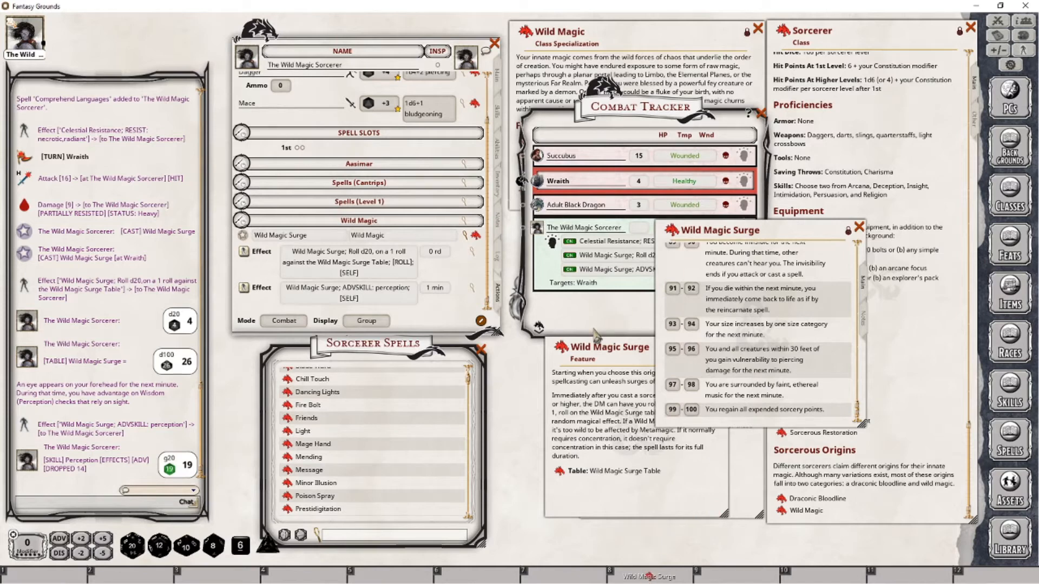
pyautogui.moveTo(565, 351); pyautogui.dragTo(558, 578)
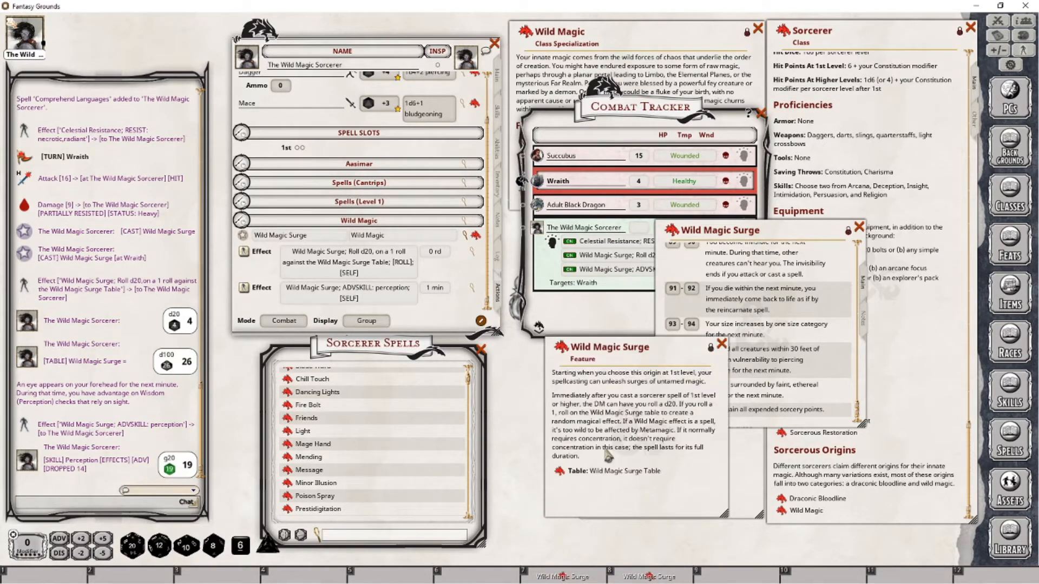
pyautogui.click(722, 345)
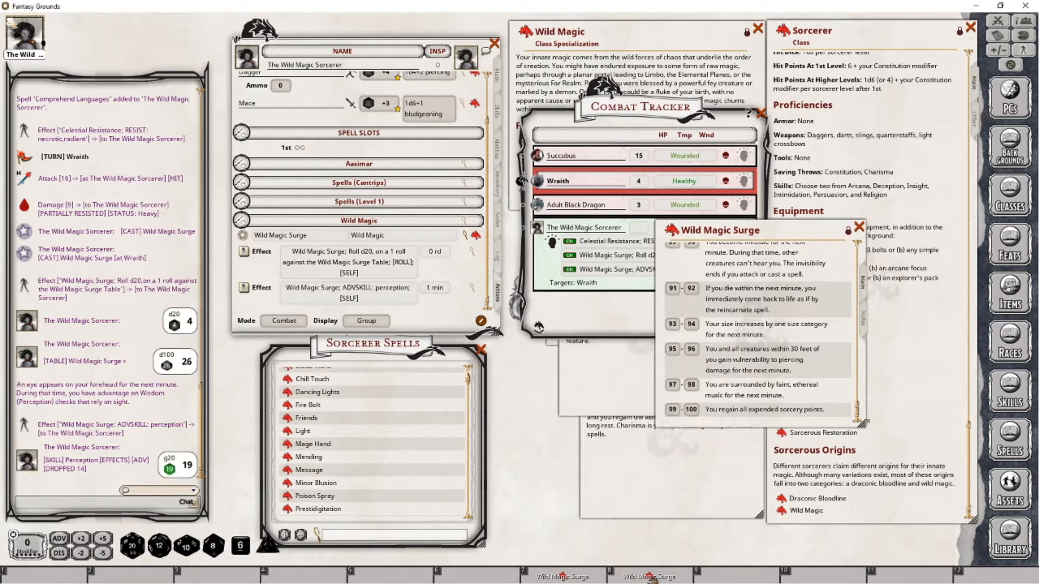
pyautogui.click(652, 578)
pyautogui.click(651, 578)
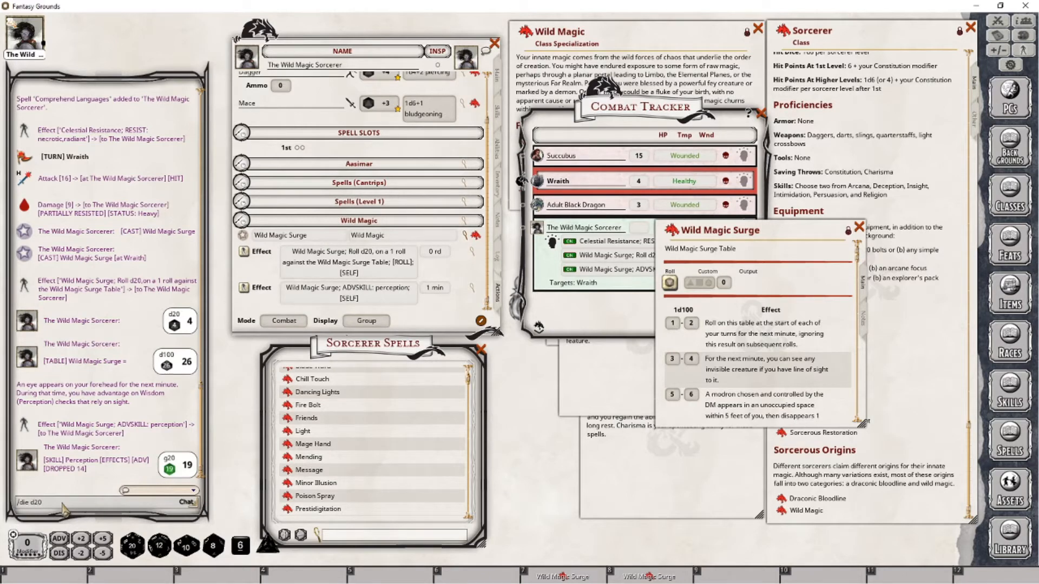
# Step: Store the chat command "/die d20" in hotkey slot 9 and test-roll it, closing the Wild Magic Surge table
pyautogui.click(59, 505)
pyautogui.moveTo(31, 508); pyautogui.dragTo(742, 578)
pyautogui.click(735, 577)
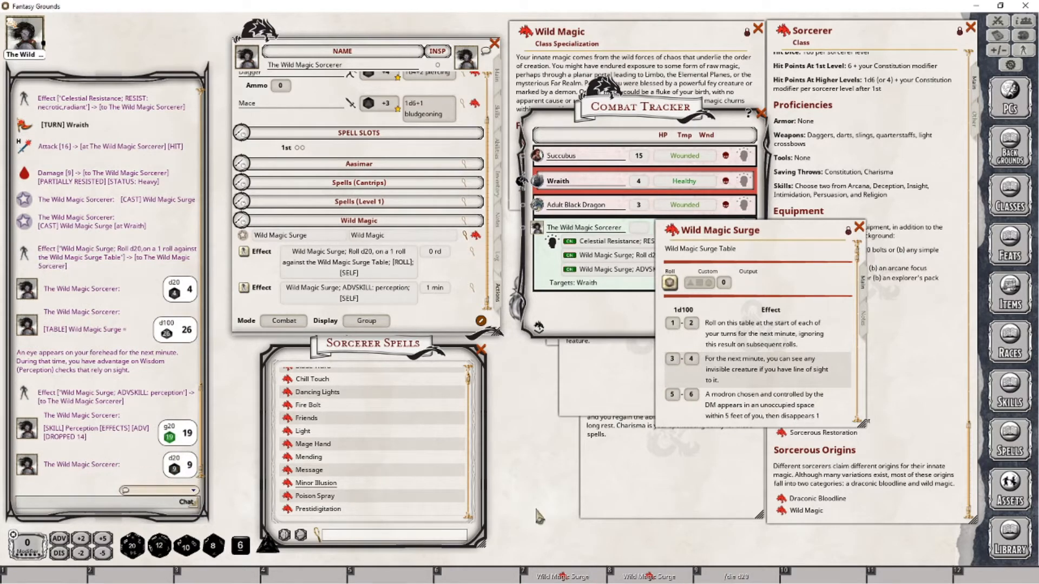
pyautogui.click(735, 576)
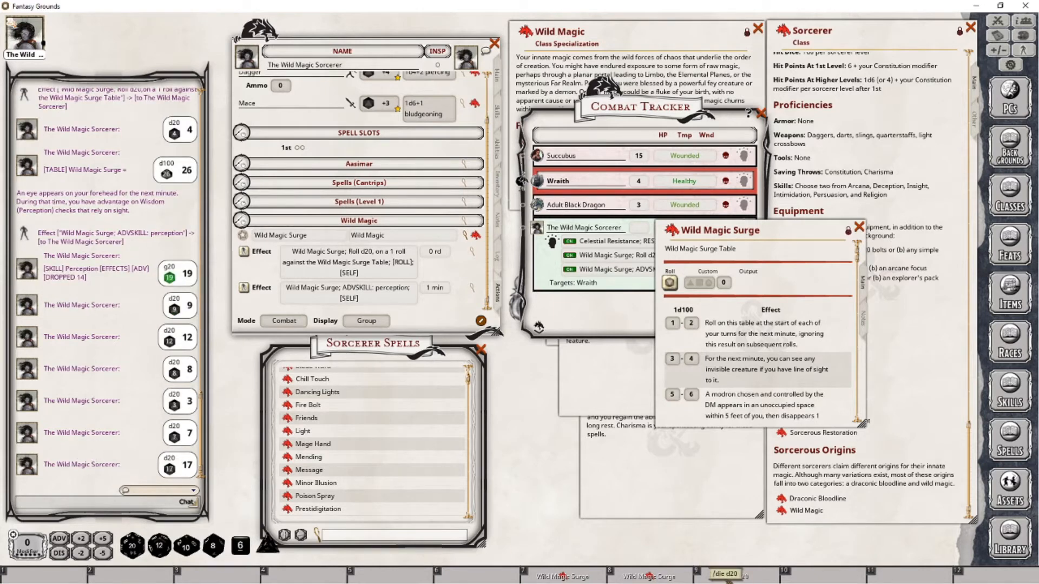
pyautogui.click(859, 228)
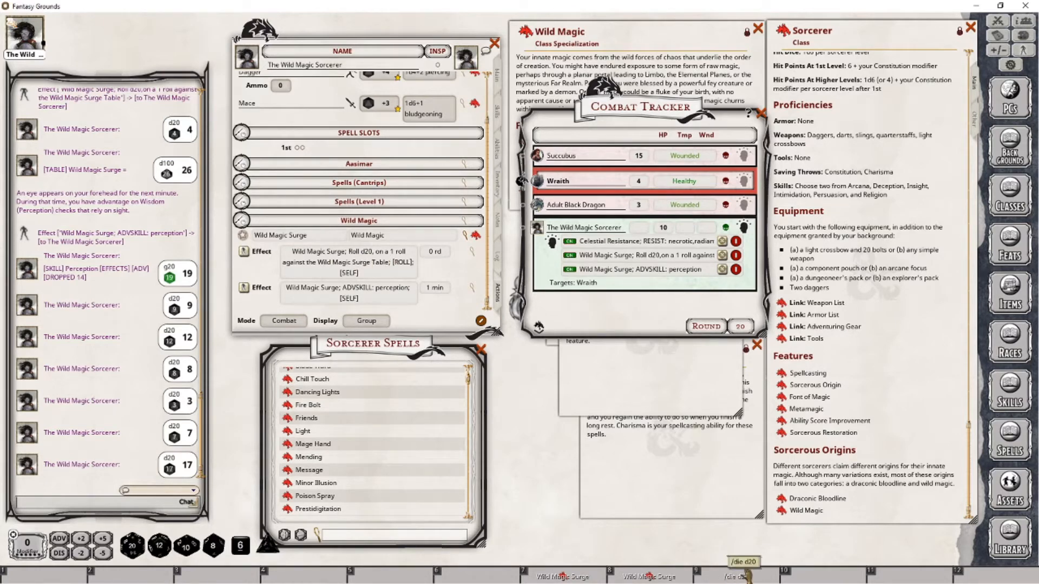
# Step: Delete the effect that prompts a d20 roll against the table from the Wild Magic Surge power
pyautogui.rightClick(344, 261)
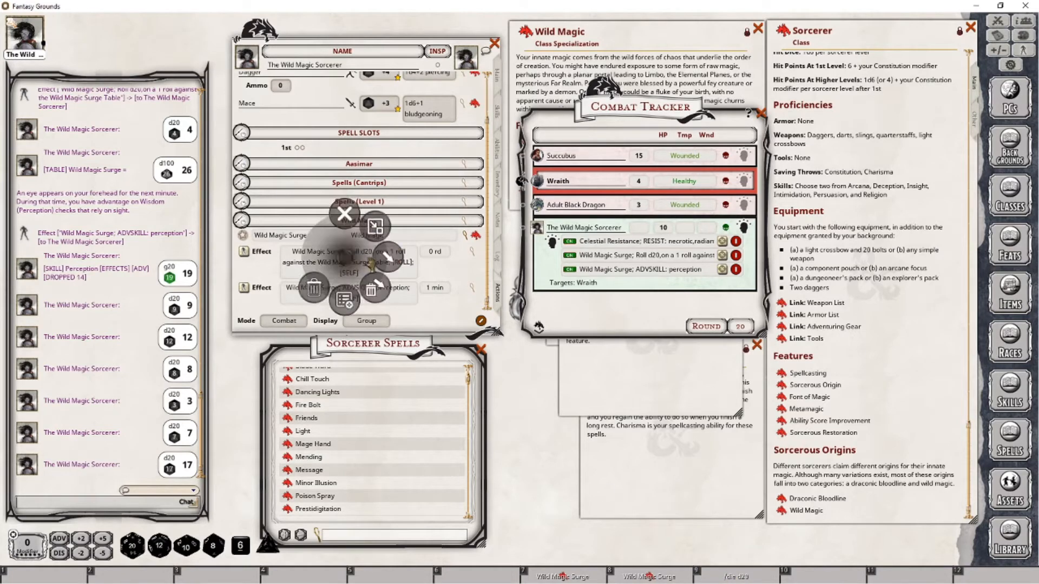
pyautogui.click(372, 291)
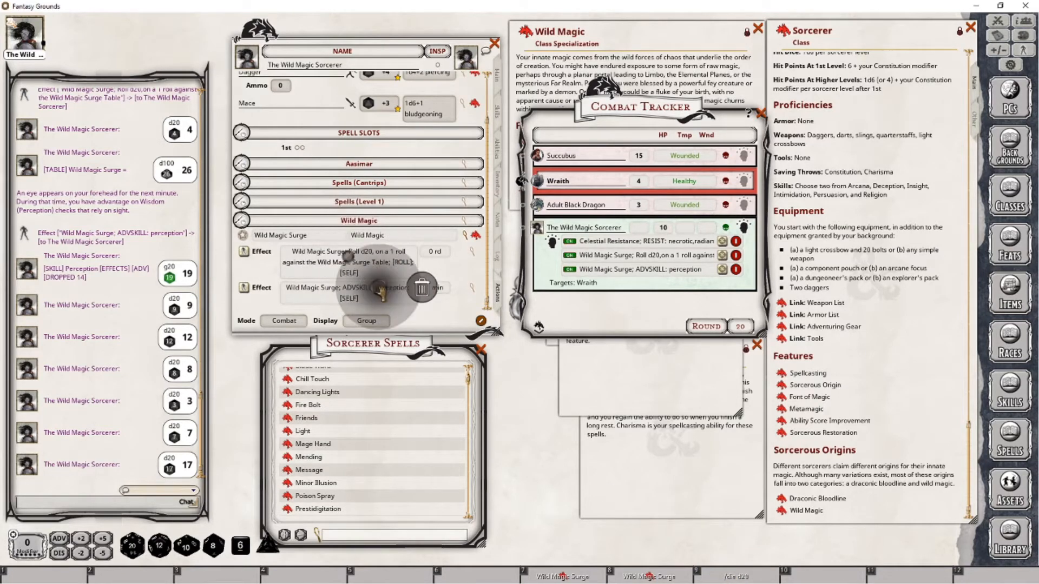
pyautogui.click(435, 296)
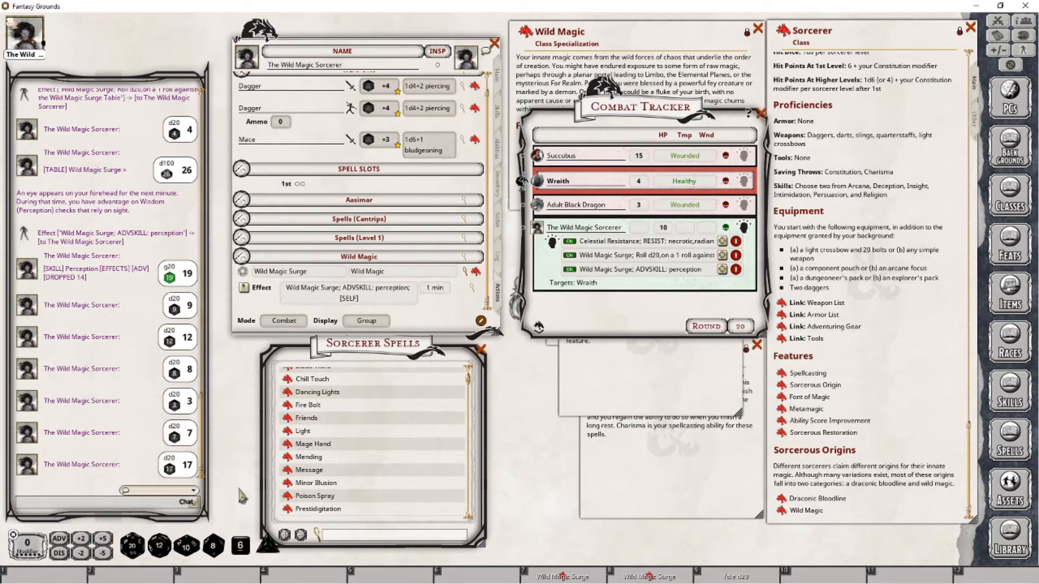
# Step: Open the Wild Magic Surge table from its hotkey slot, test-roll it, and close the table
pyautogui.click(665, 578)
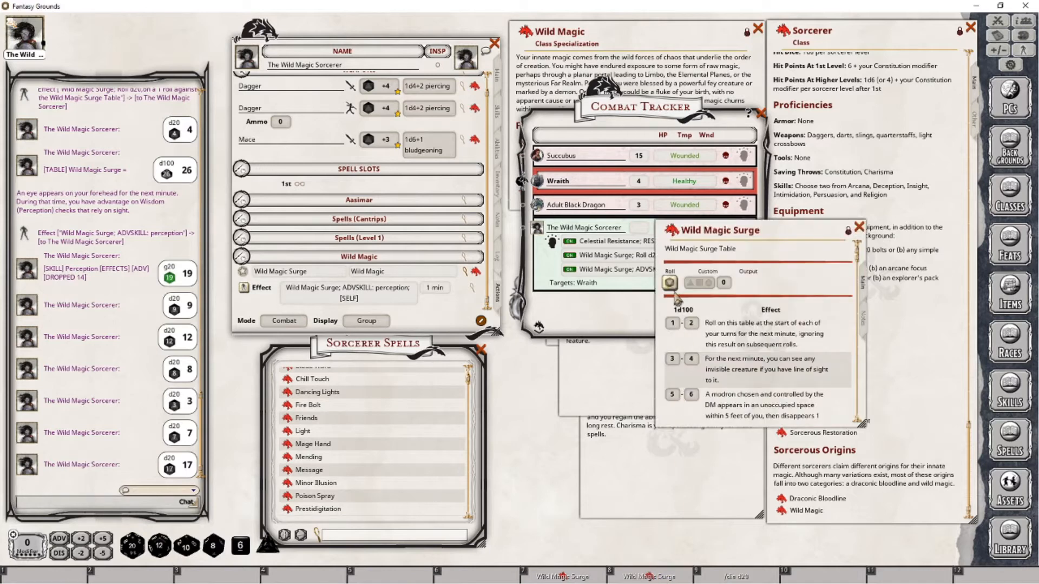
pyautogui.click(670, 282)
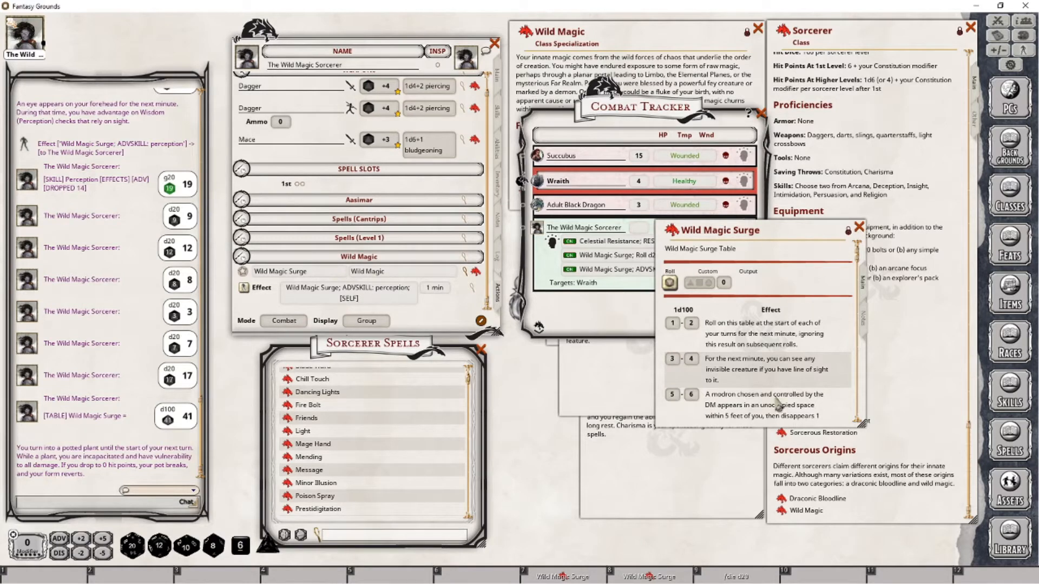
pyautogui.click(859, 226)
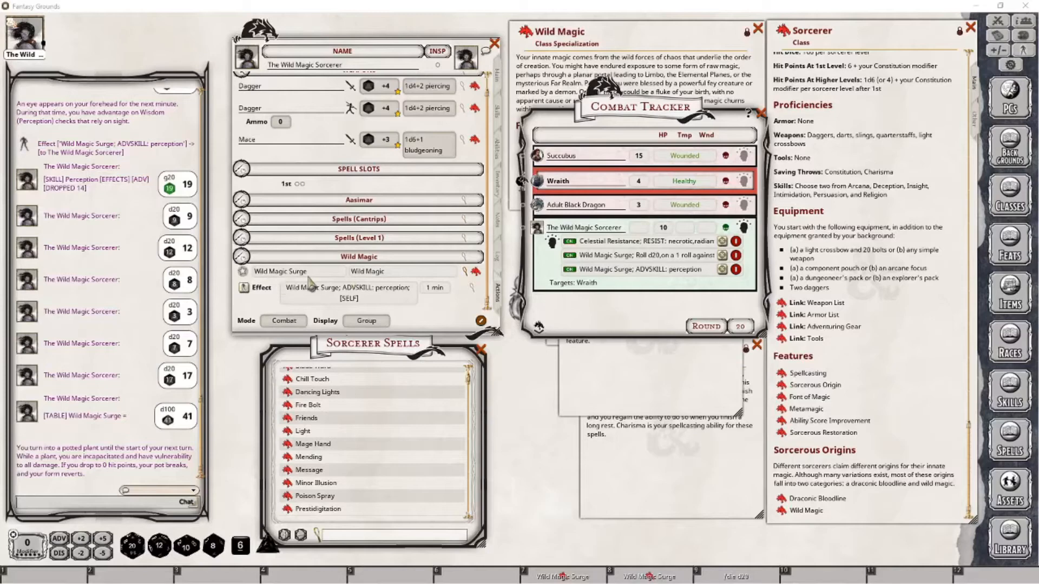
# Step: Collapse the Wild Magic Surge effect details, and close the Combat Tracker to get at the Tides of Chaos feature
pyautogui.click(464, 272)
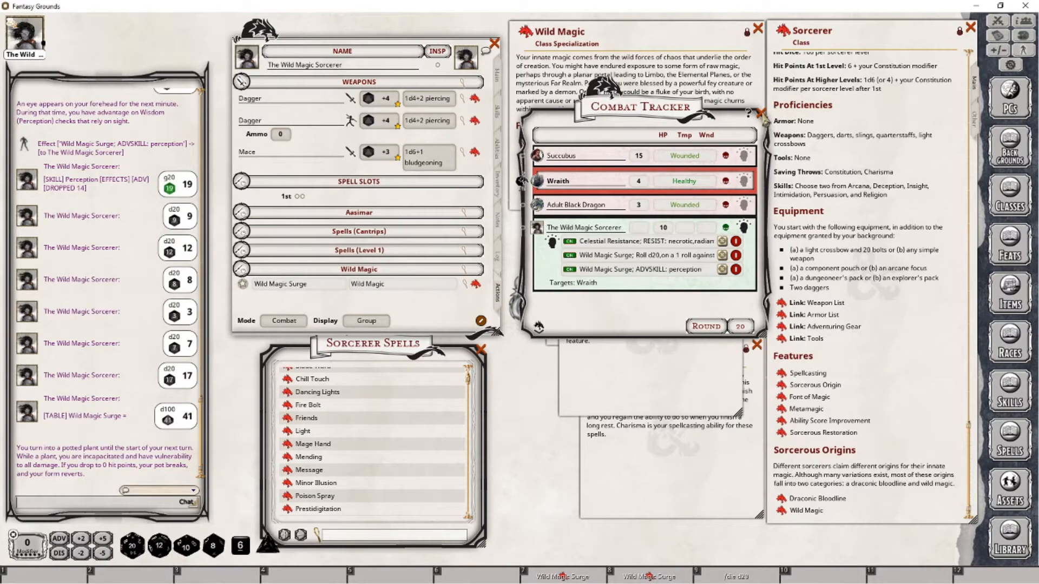
pyautogui.click(761, 113)
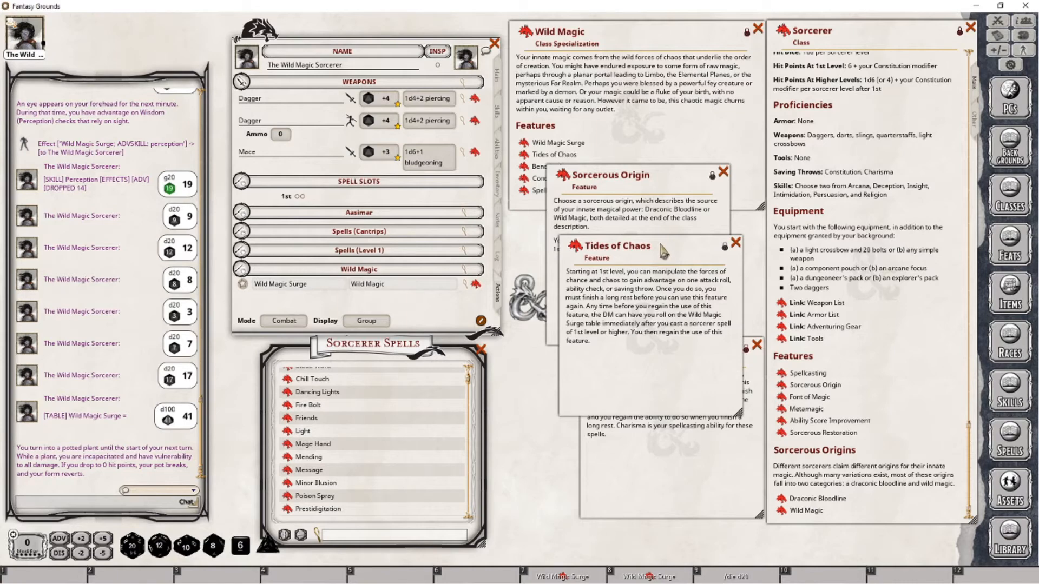
pyautogui.moveTo(663, 252); pyautogui.dragTo(641, 333)
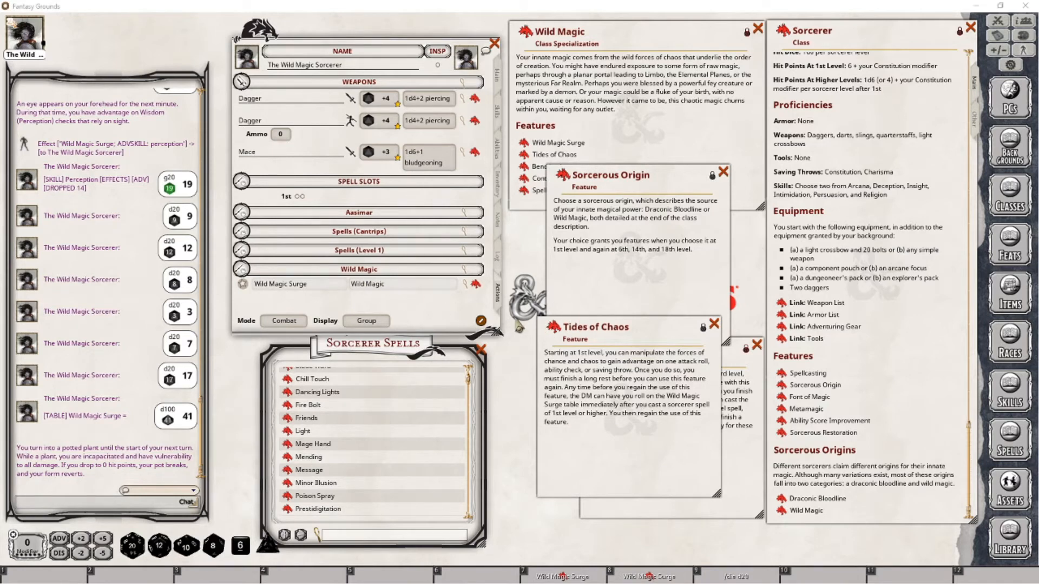
# Step: Add Tides of Chaos to the sorcerer's powers and assign it to the Wild Magic group
pyautogui.moveTo(399, 307); pyautogui.dragTo(397, 305)
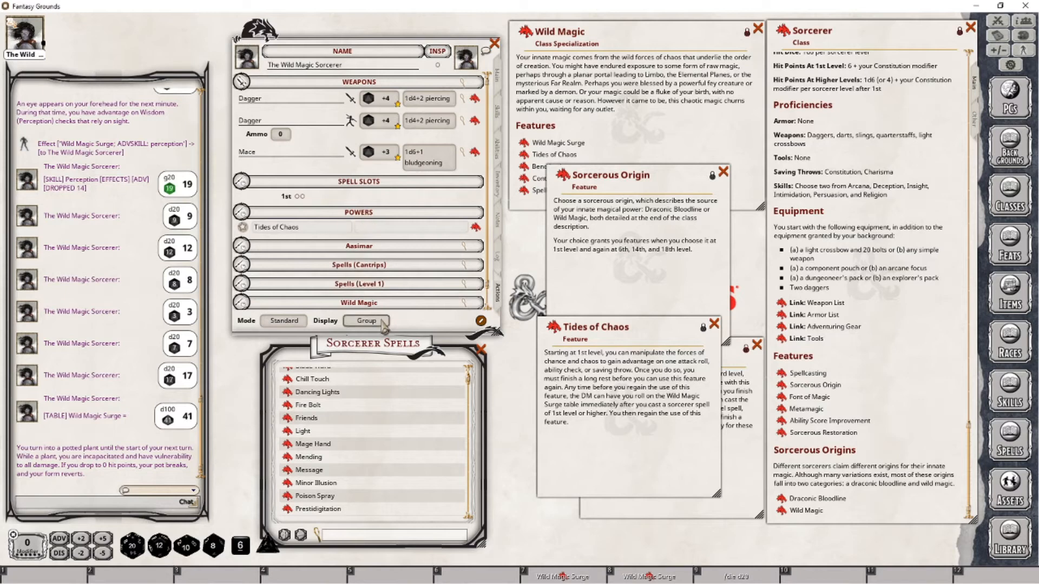
pyautogui.scroll(-1, 400, 301)
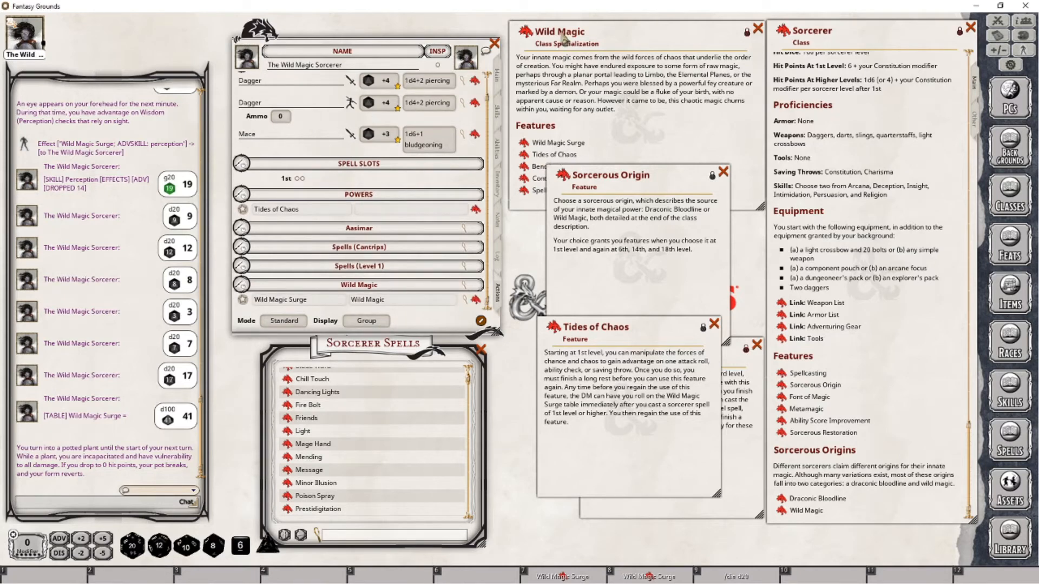
pyautogui.click(380, 211)
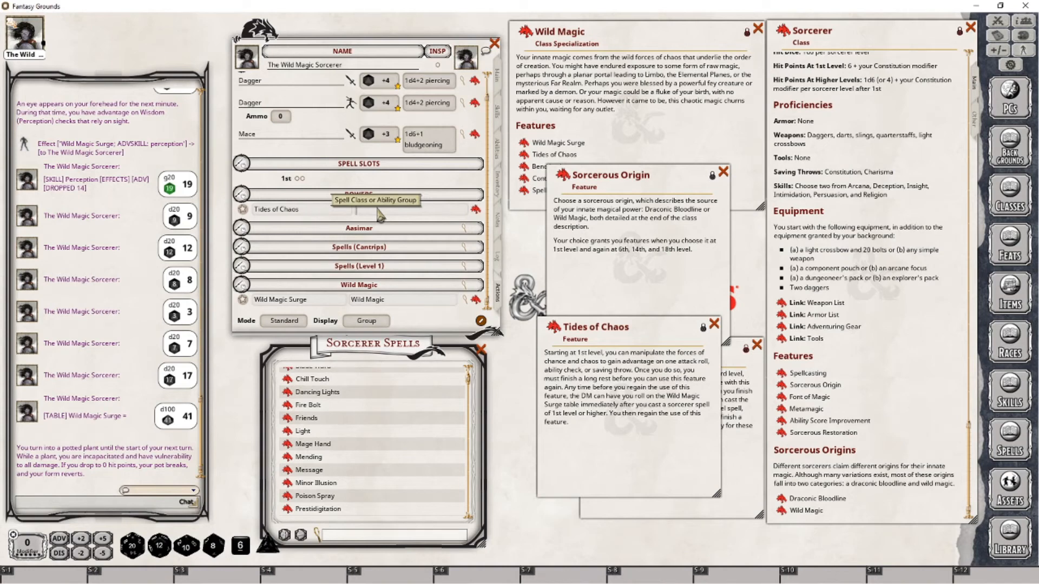
pyautogui.write('Wild Magic')
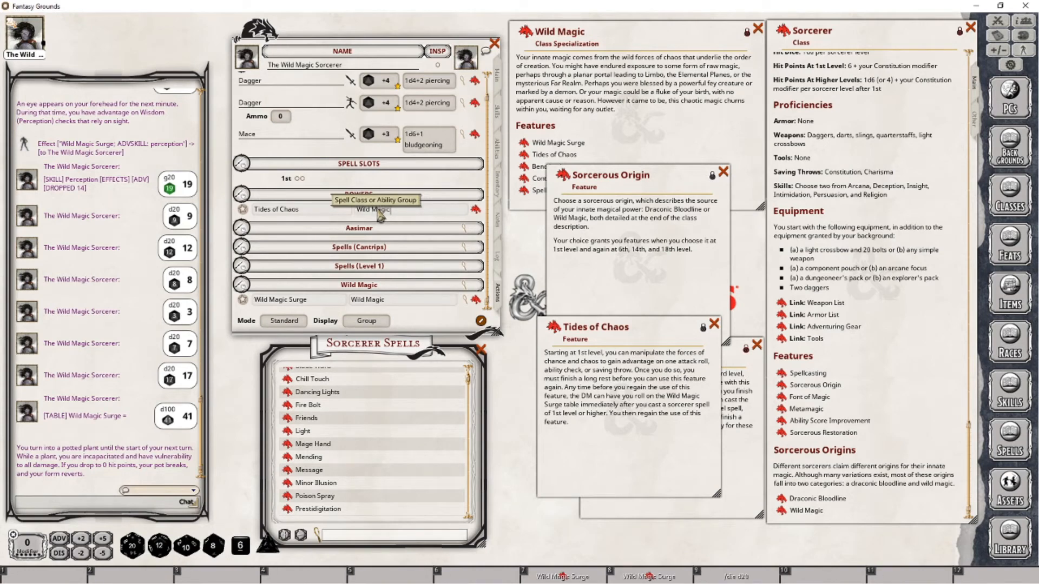
pyautogui.press('Return')
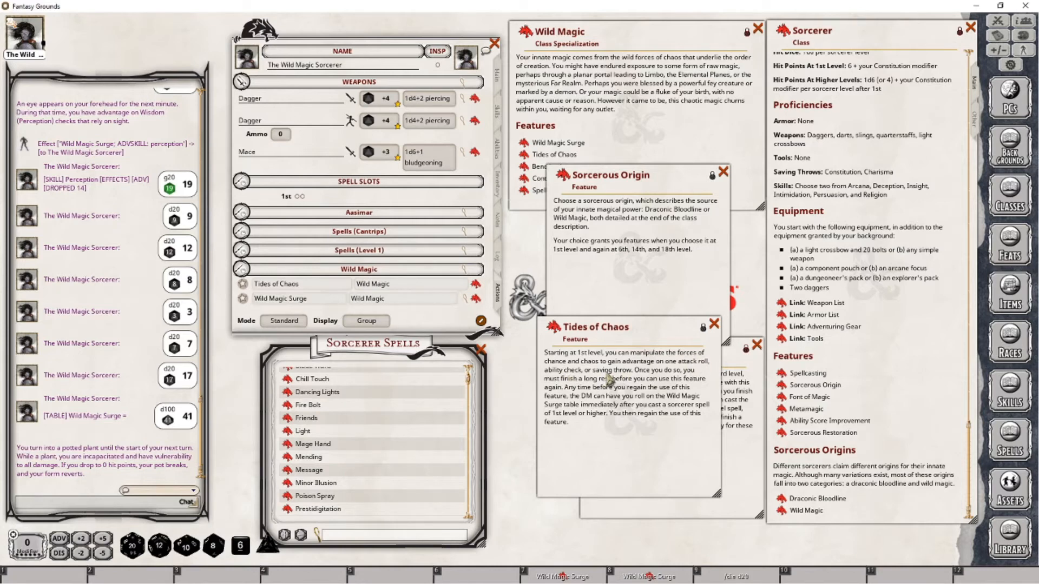
# Step: Add an effect action to Tides of Chaos and open its effect settings
pyautogui.rightClick(444, 286)
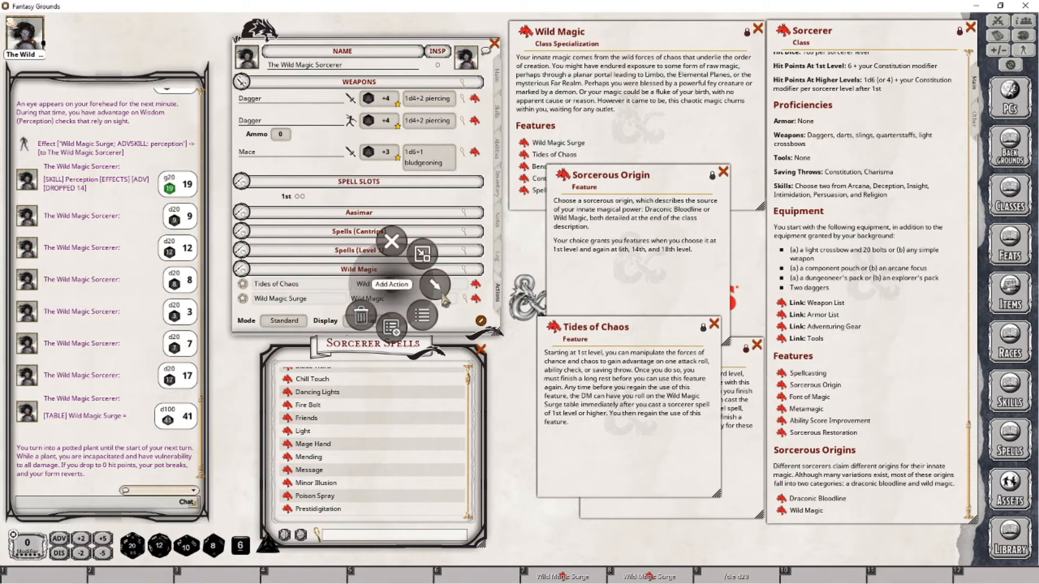
pyautogui.click(442, 330)
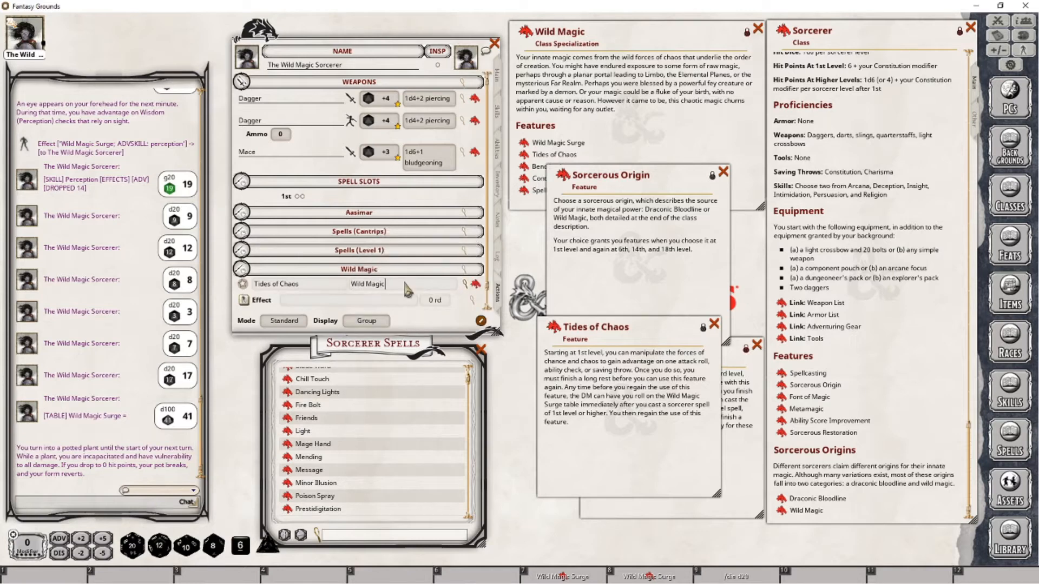
pyautogui.rightClick(389, 301)
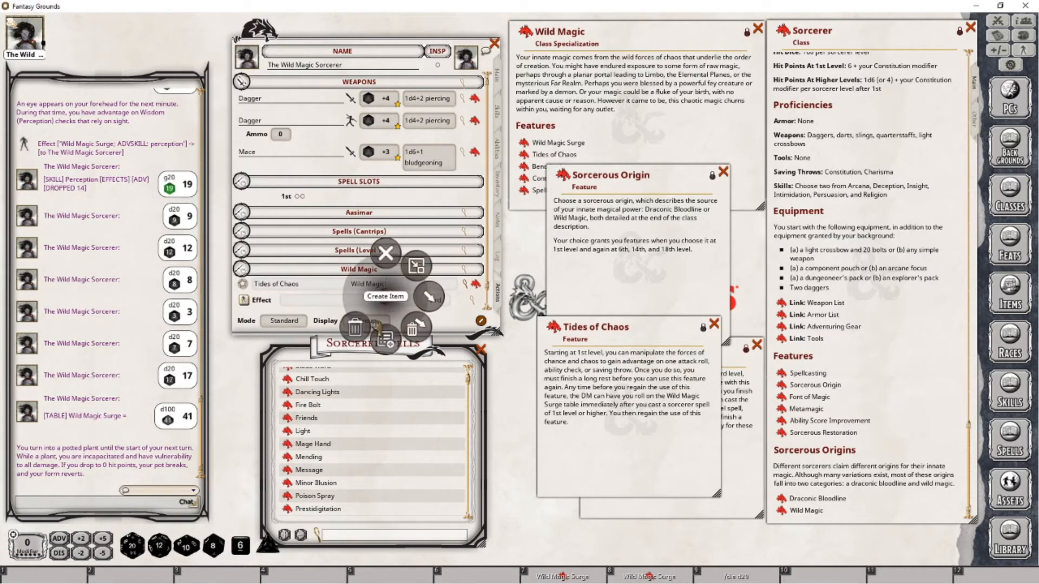
pyautogui.click(288, 304)
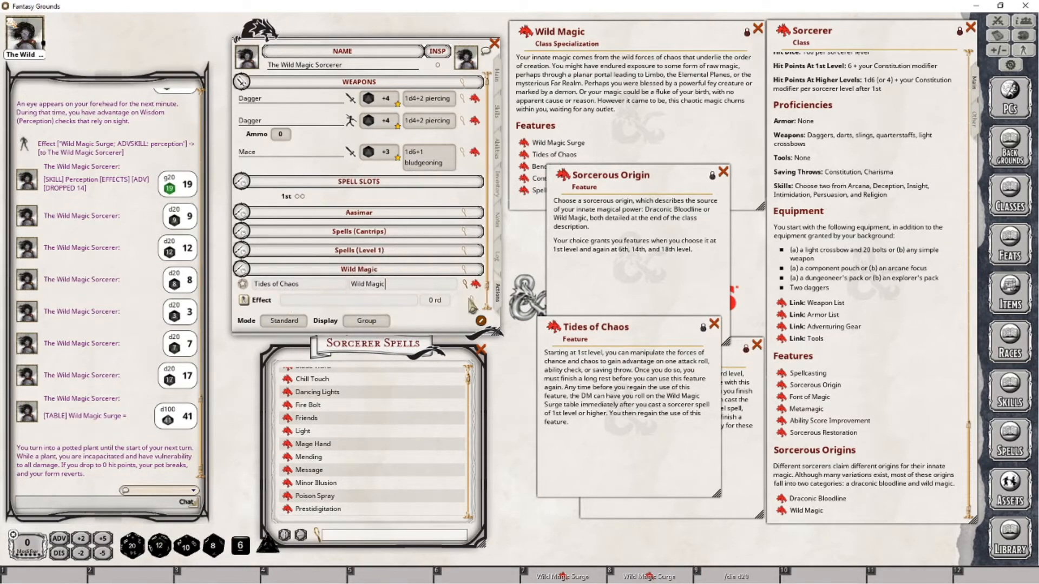
pyautogui.click(475, 306)
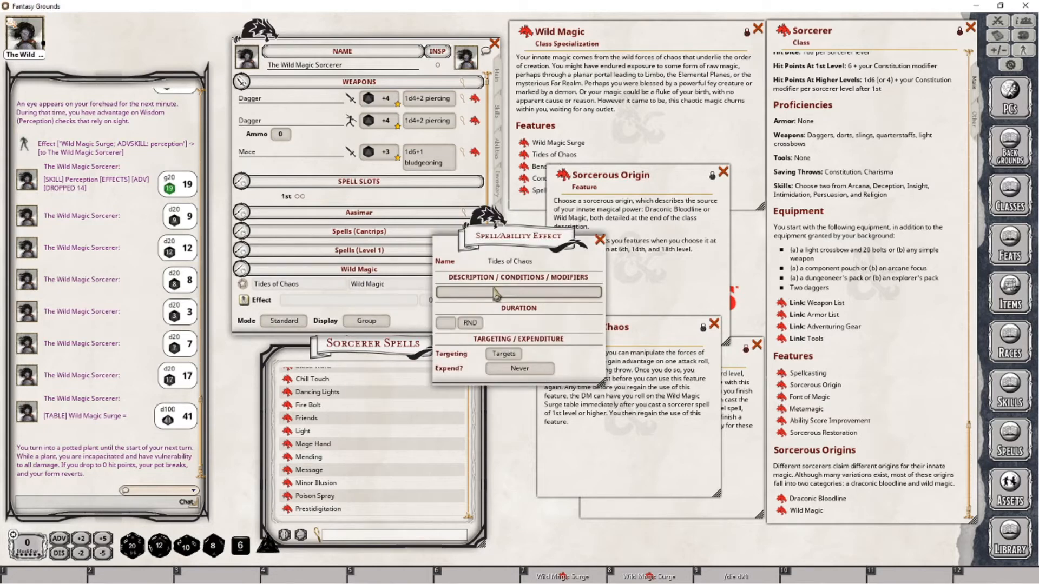
pyautogui.moveTo(509, 246); pyautogui.dragTo(453, 224)
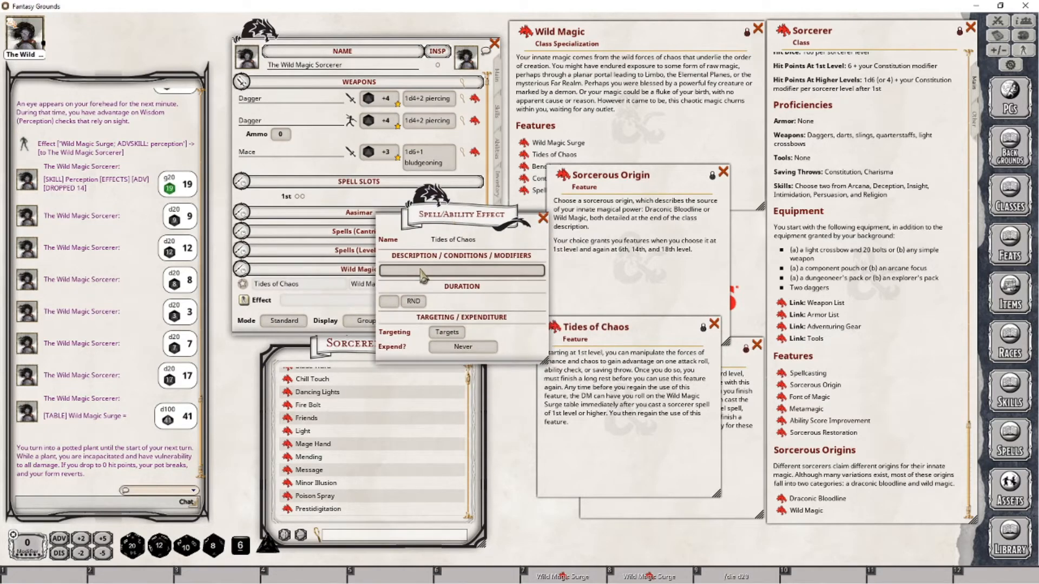
# Step: Enter "Tides of Chaos; ADVATK; ADTSAV; ADVCHK" as the effect's description and modifiers
pyautogui.write('Tides of Chaos; AD')
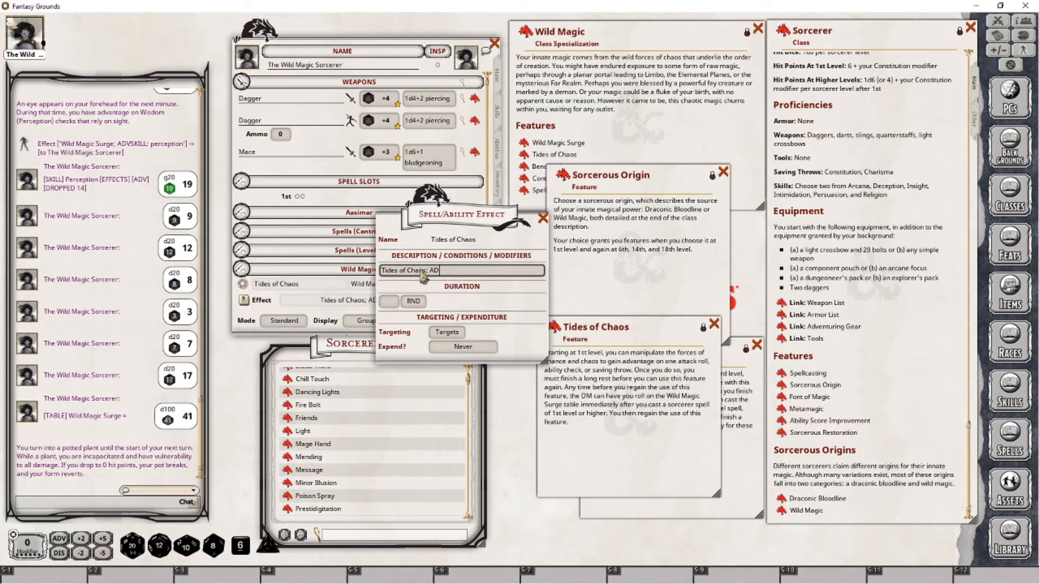
pyautogui.write('VATK')
pyautogui.write(':')
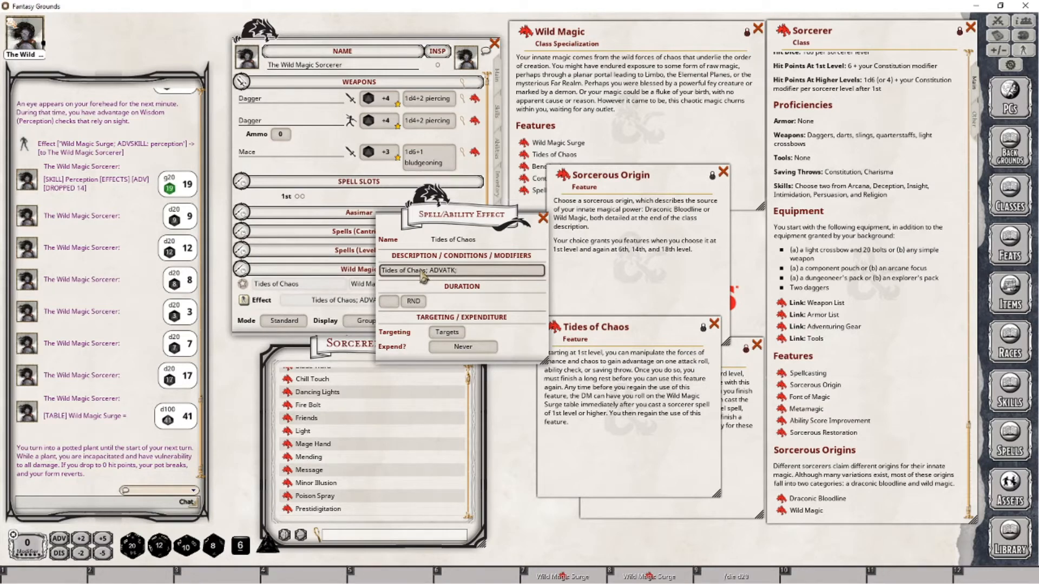
pyautogui.write(' ADTSAV')
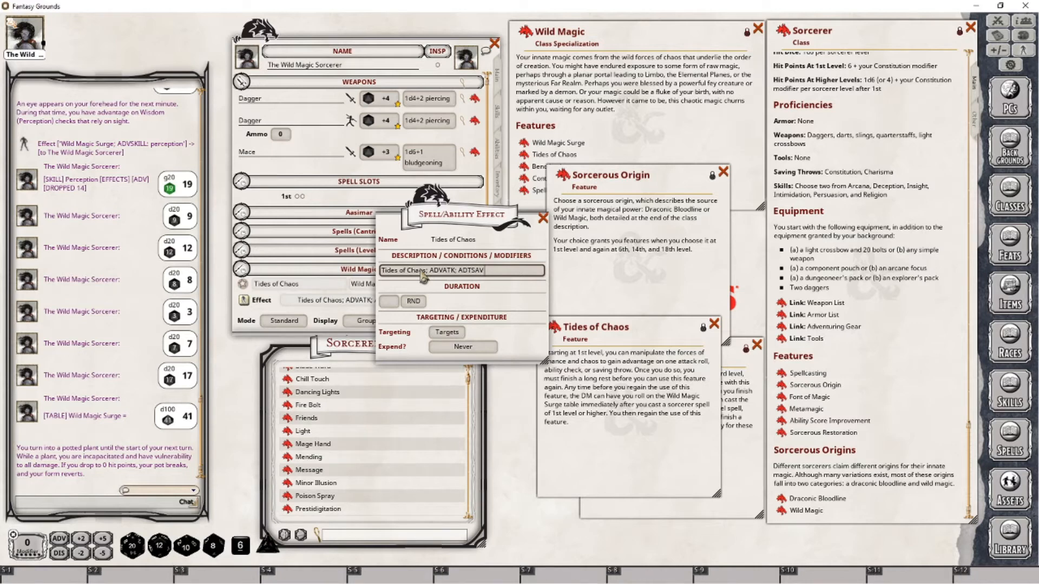
pyautogui.write('; ADVCHK')
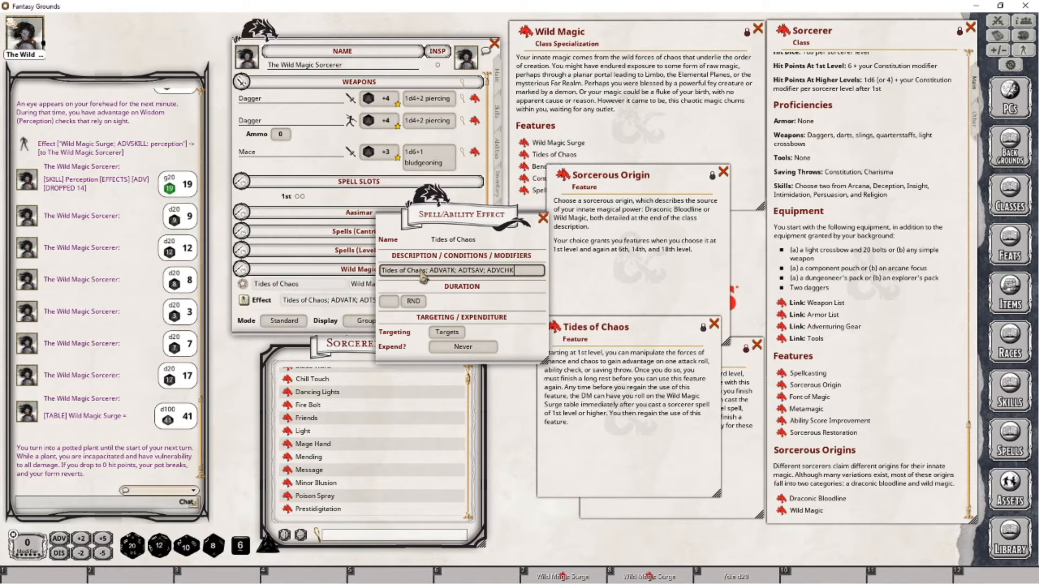
# Step: Set the Tides of Chaos effect's targeting to Self and its expenditure to On next roll, and close the effect window
pyautogui.click(447, 333)
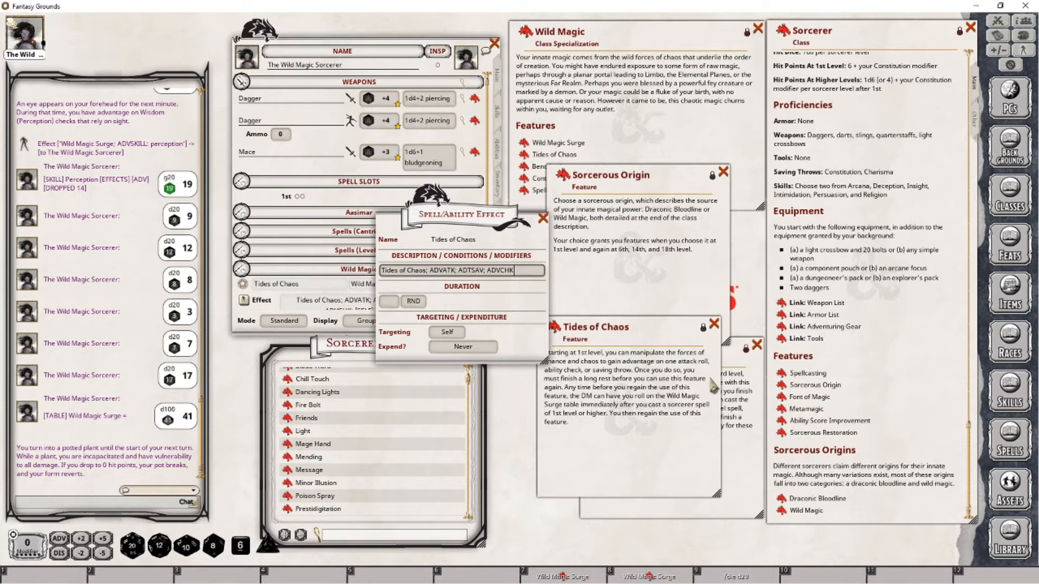
pyautogui.click(474, 348)
pyautogui.click(477, 352)
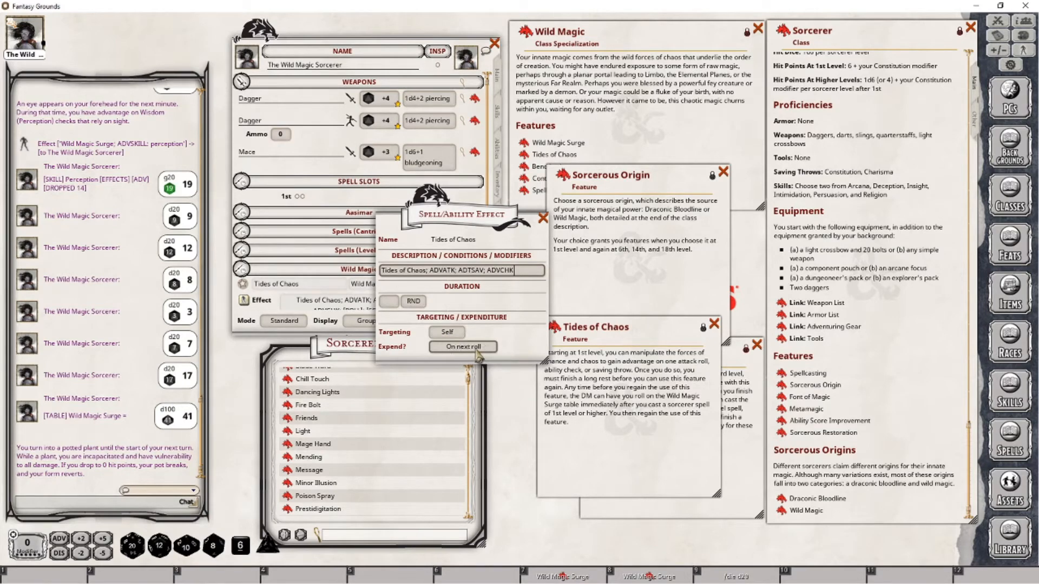
pyautogui.click(543, 218)
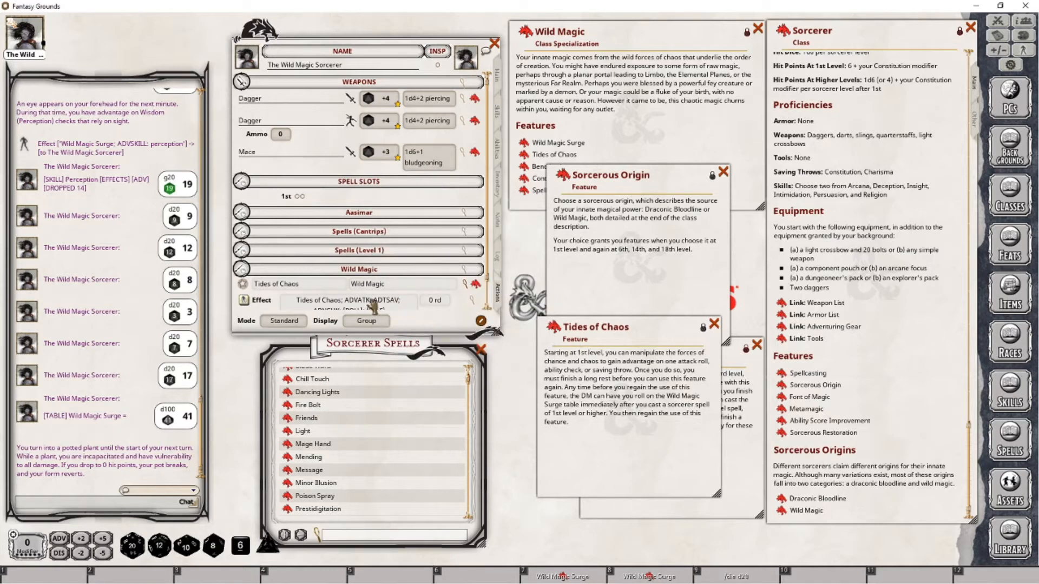
# Step: Give Tides of Chaos one use per day in Preparation mode, and switch the powers to Combat mode
pyautogui.scroll(-1, 405, 271)
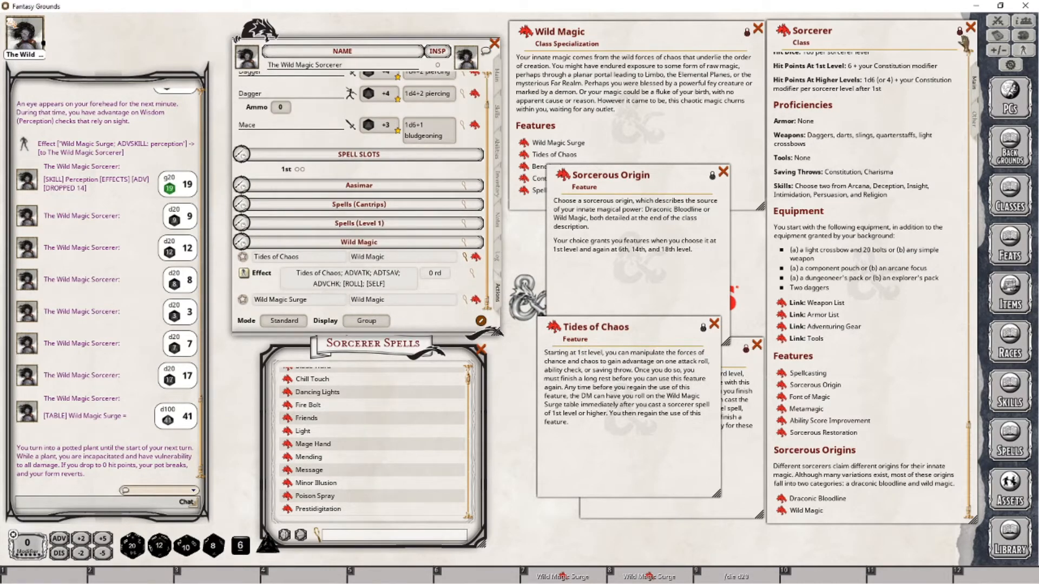
pyautogui.click(304, 323)
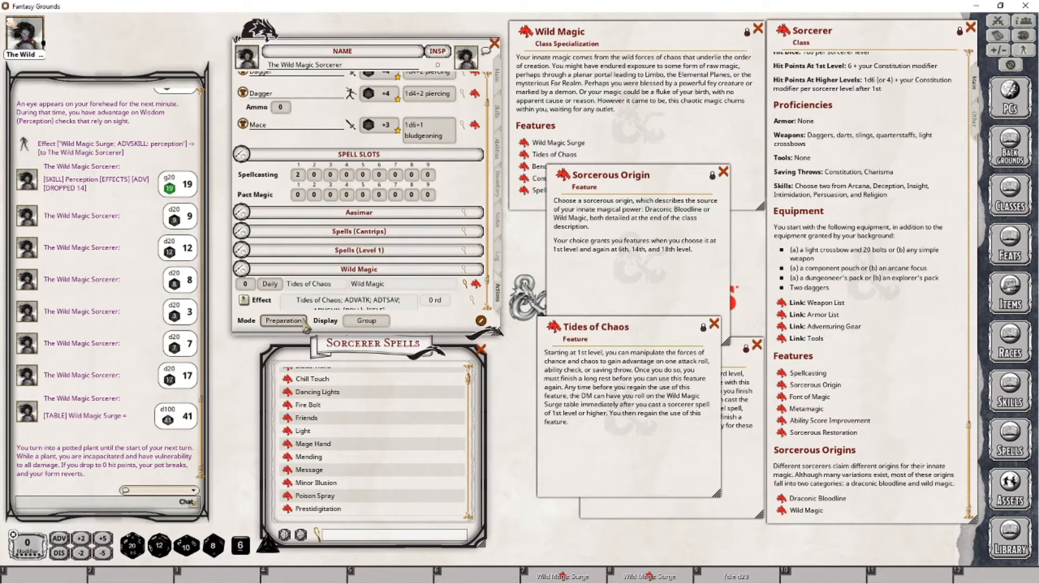
pyautogui.click(245, 284)
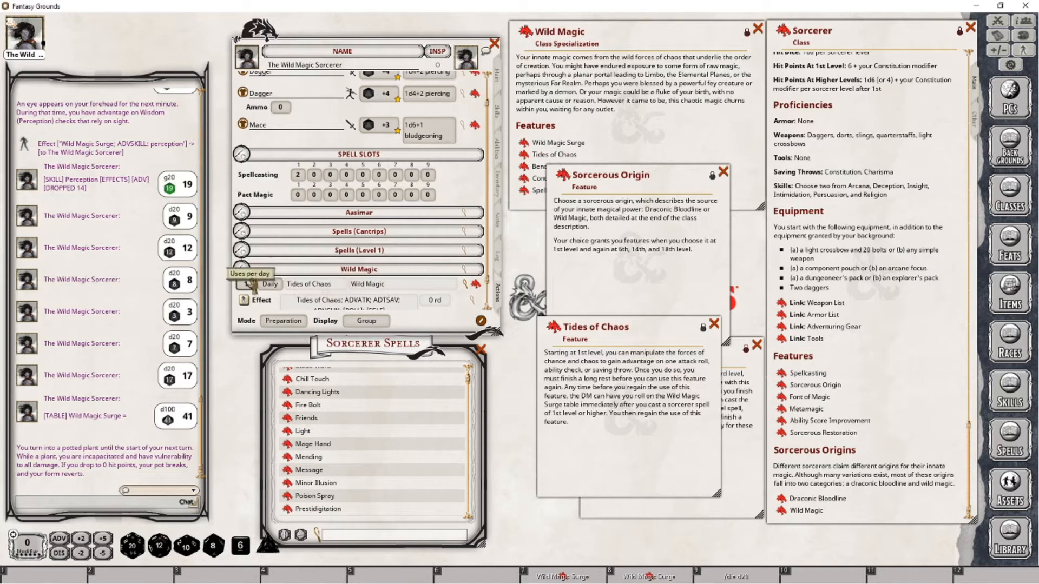
pyautogui.click(302, 323)
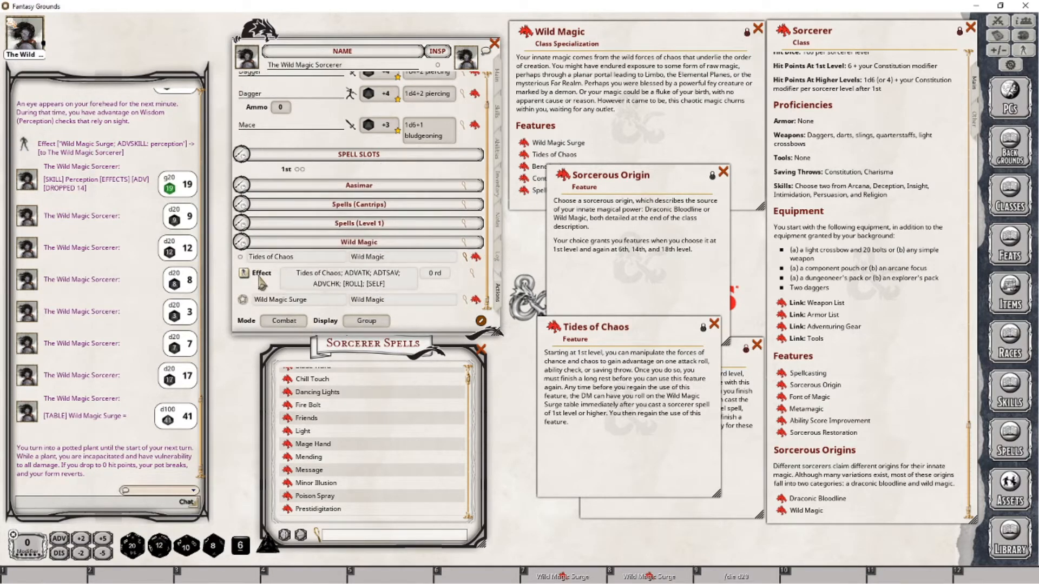
# Step: Switch the powers display to Summary and test spending the daily use of Tides of Chaos
pyautogui.click(367, 321)
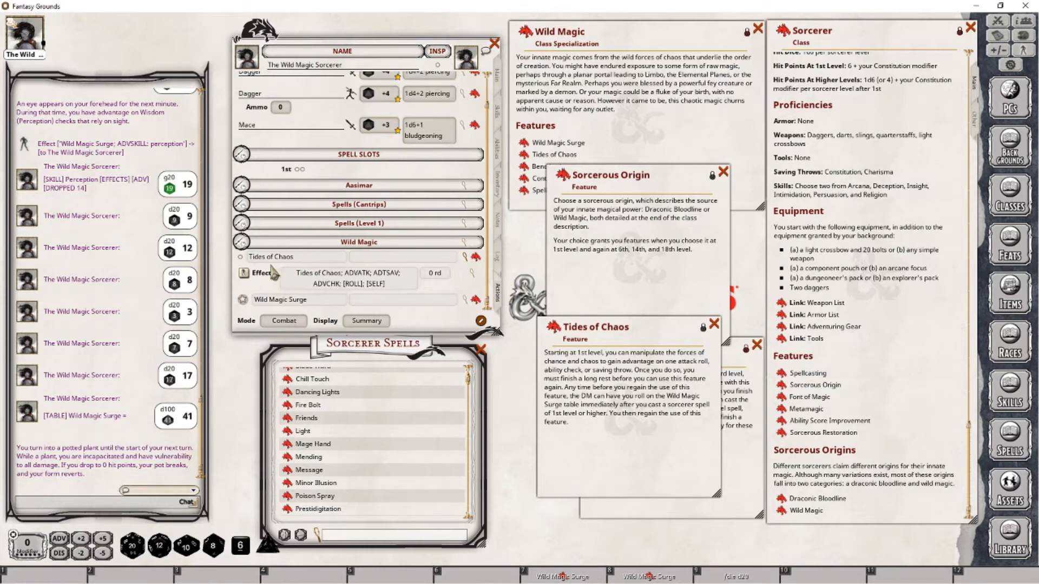
pyautogui.click(240, 258)
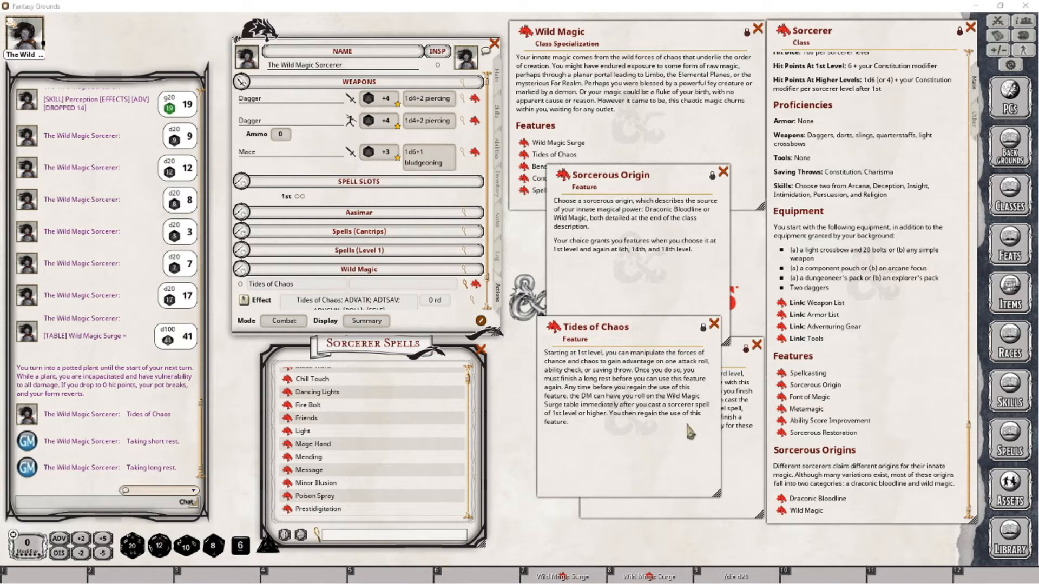
# Step: Check the Tides of Chaos uses per day in Preparation mode, and return to Combat mode with the Summary display
pyautogui.click(299, 323)
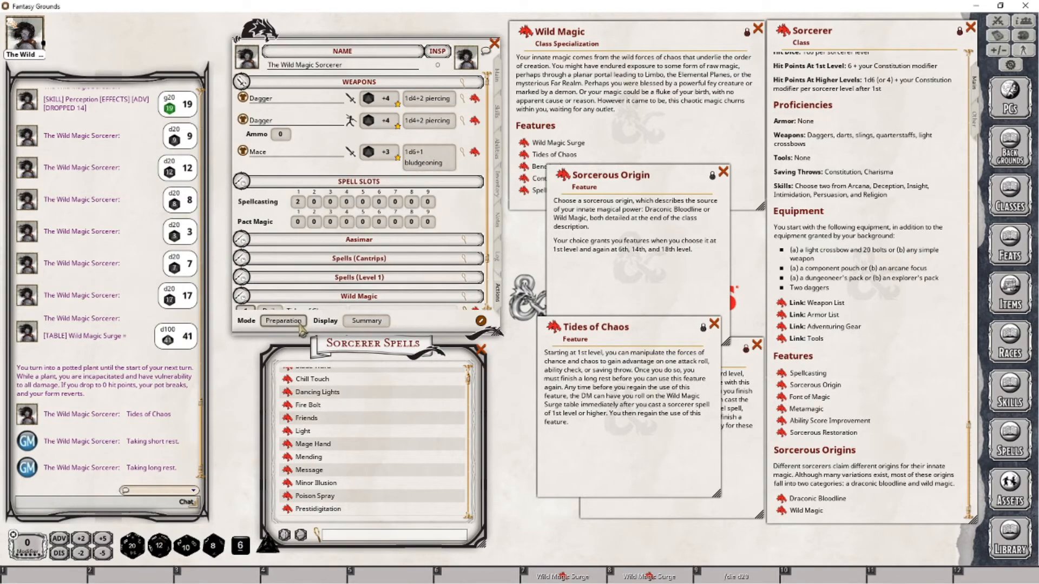
pyautogui.scroll(-3, 303, 285)
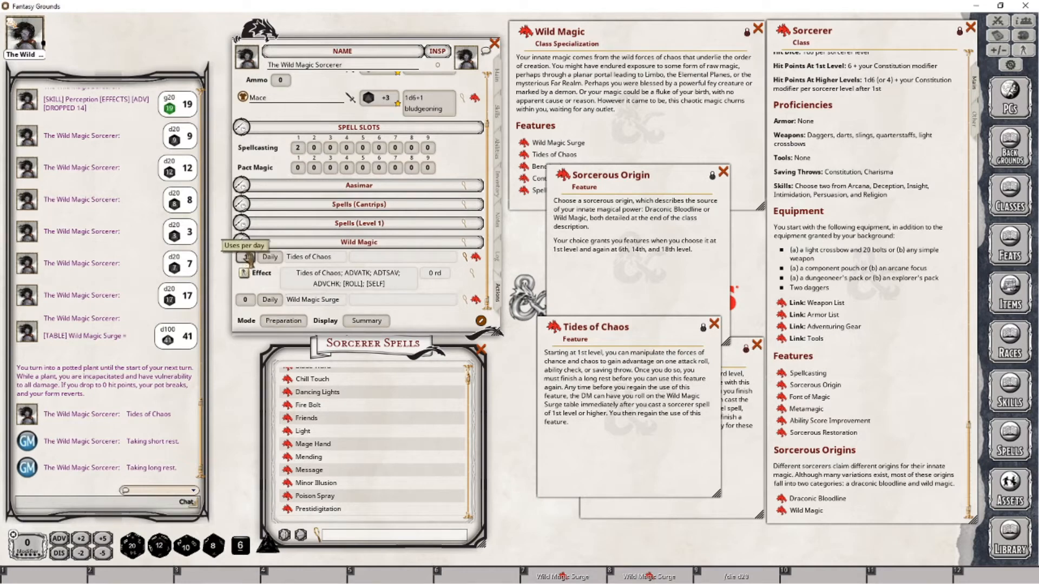
pyautogui.click(284, 321)
pyautogui.click(355, 321)
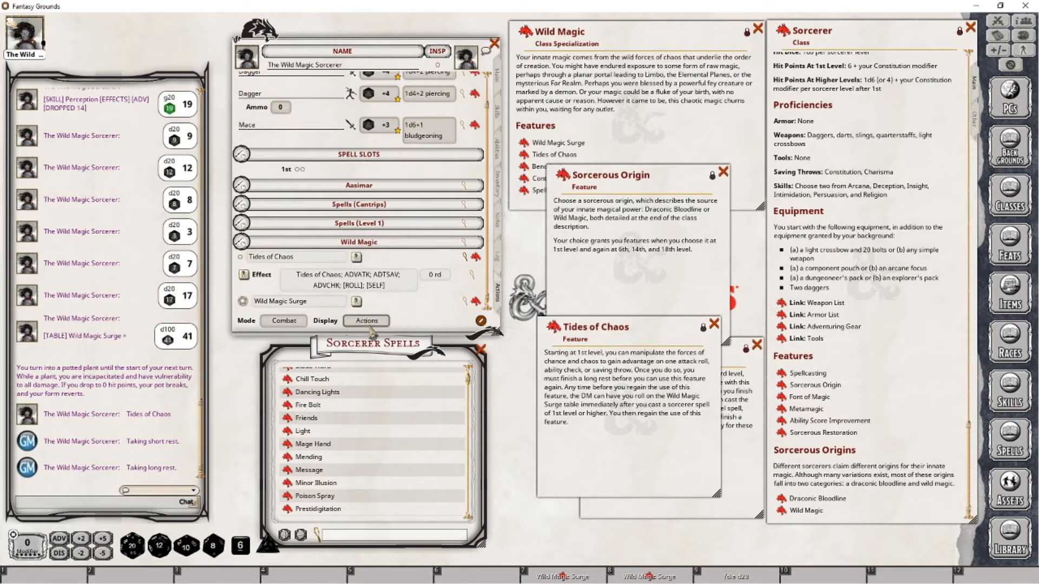
pyautogui.click(367, 321)
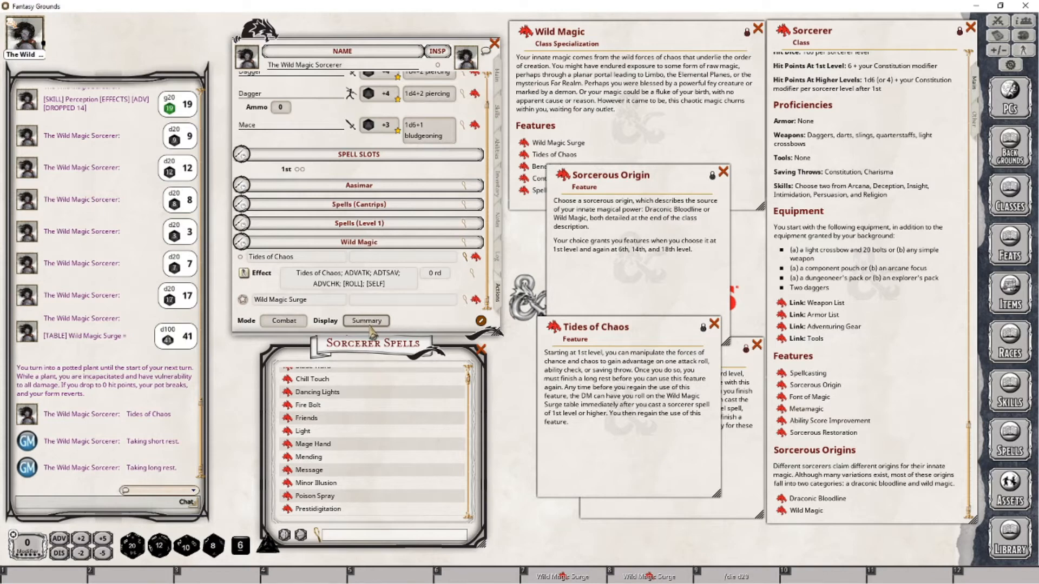
pyautogui.click(367, 321)
# Step: Test the daily use of Tides of Chaos, review its setting in Preparation mode, and return to Combat mode
pyautogui.click(240, 256)
pyautogui.click(284, 321)
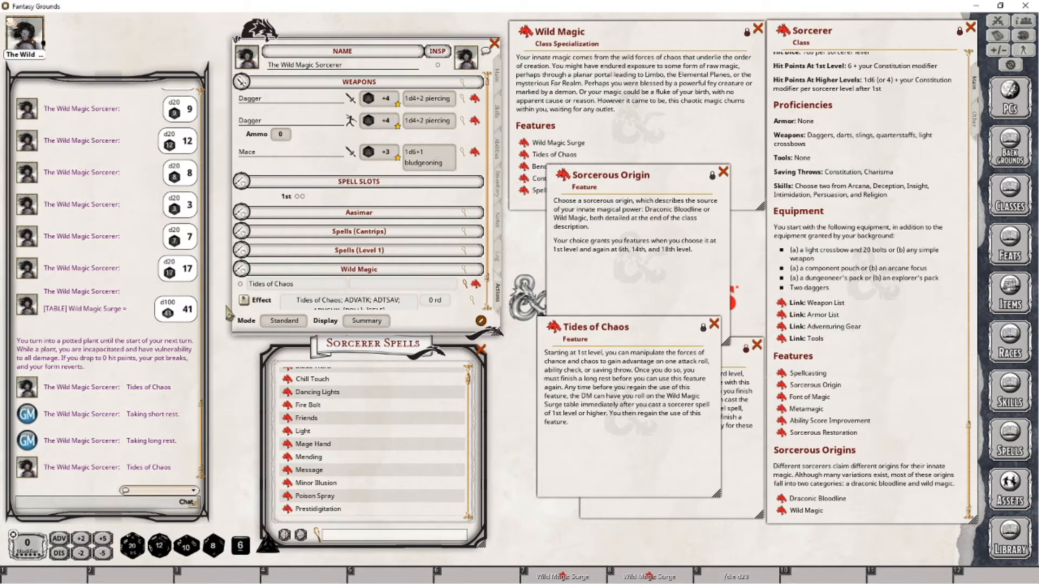
pyautogui.click(284, 321)
pyautogui.scroll(-2, 291, 328)
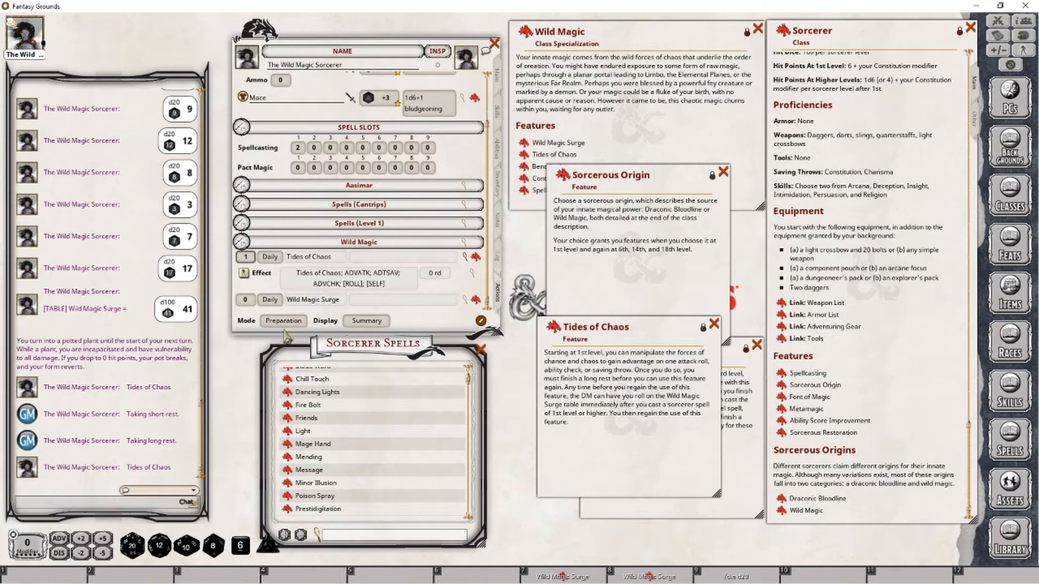
pyautogui.click(284, 321)
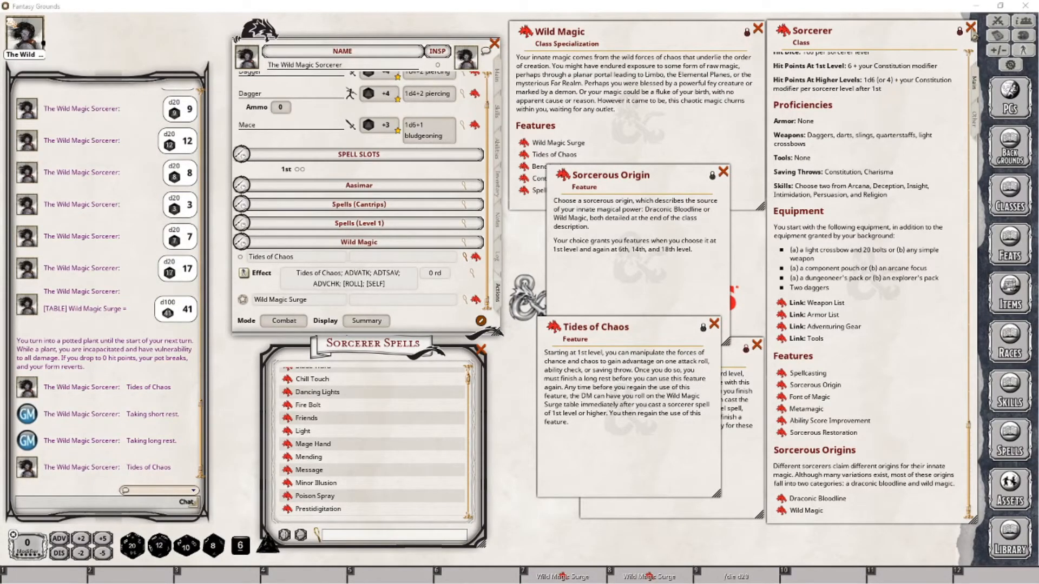
# Step: Open the Combat Tracker and remove the Celestial Resistance and both Wild Magic Surge effects from The Wild Magic Sorcerer
pyautogui.click(996, 23)
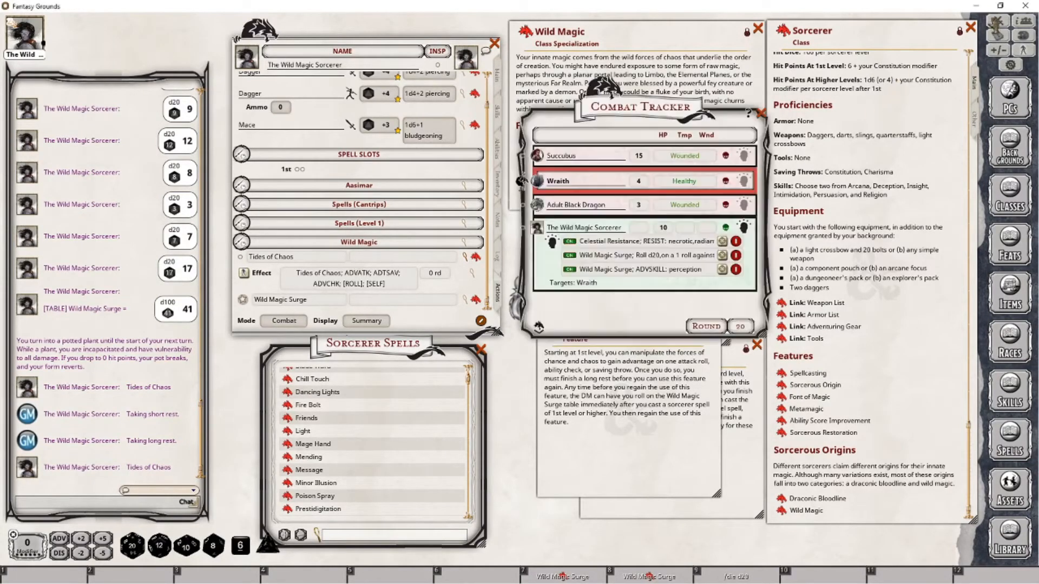
pyautogui.click(736, 243)
pyautogui.click(737, 242)
pyautogui.click(737, 243)
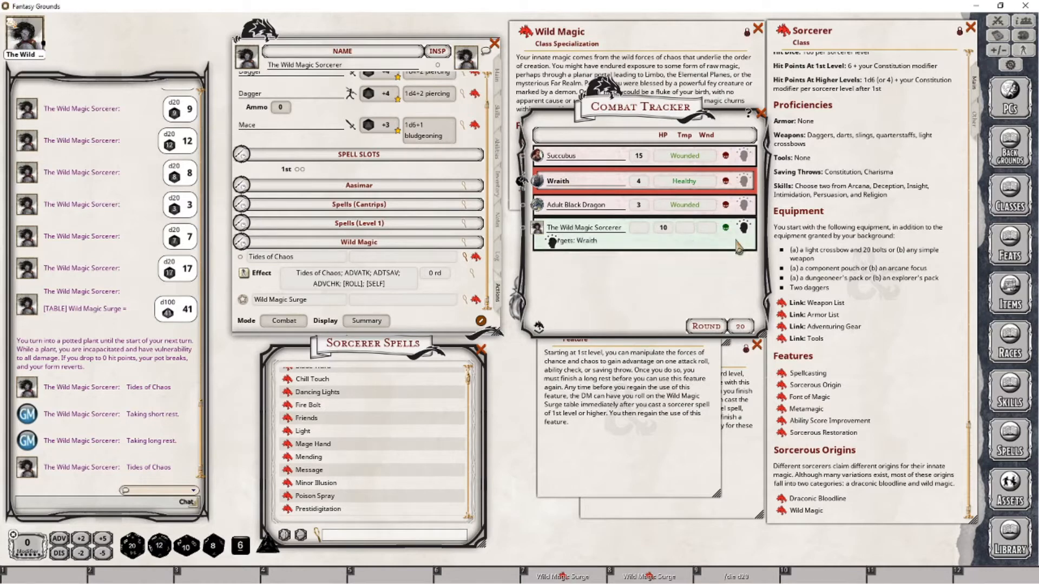
# Step: Test Tides of Chaos by applying it for a Mace attack on the Wraith and again for a Constitution saving throw
pyautogui.click(244, 272)
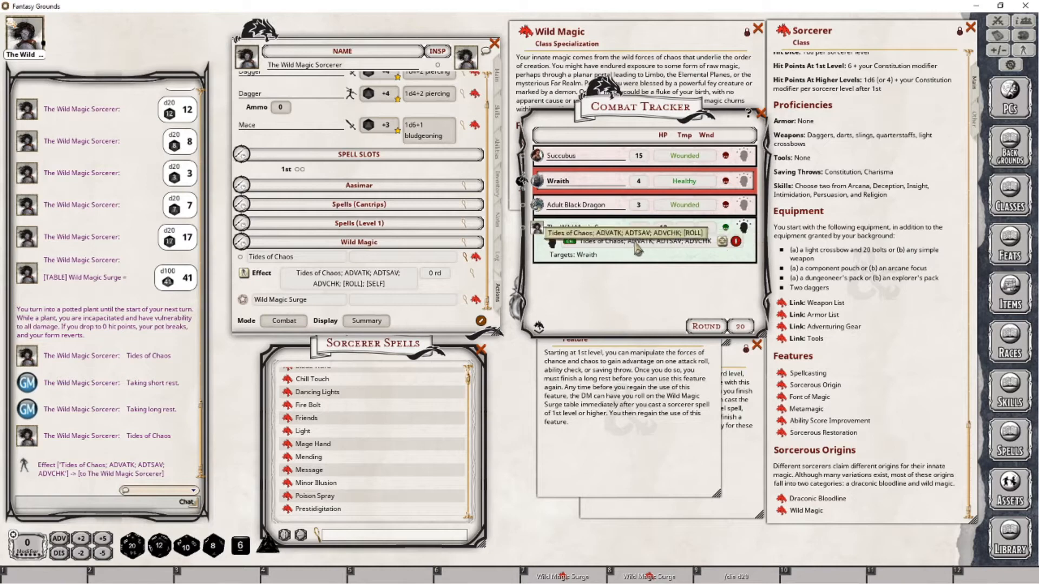
pyautogui.doubleClick(371, 128)
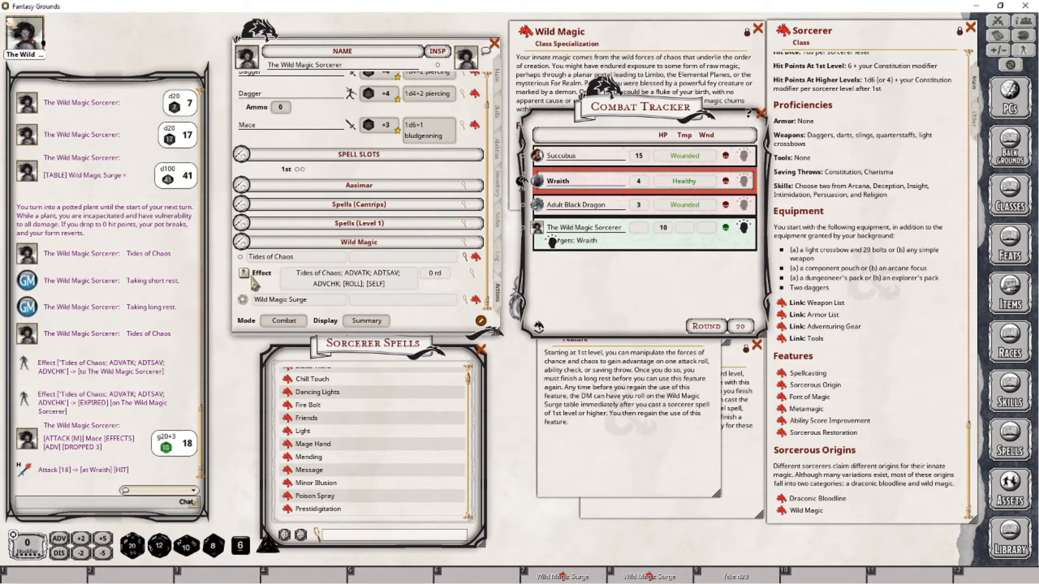
pyautogui.click(269, 278)
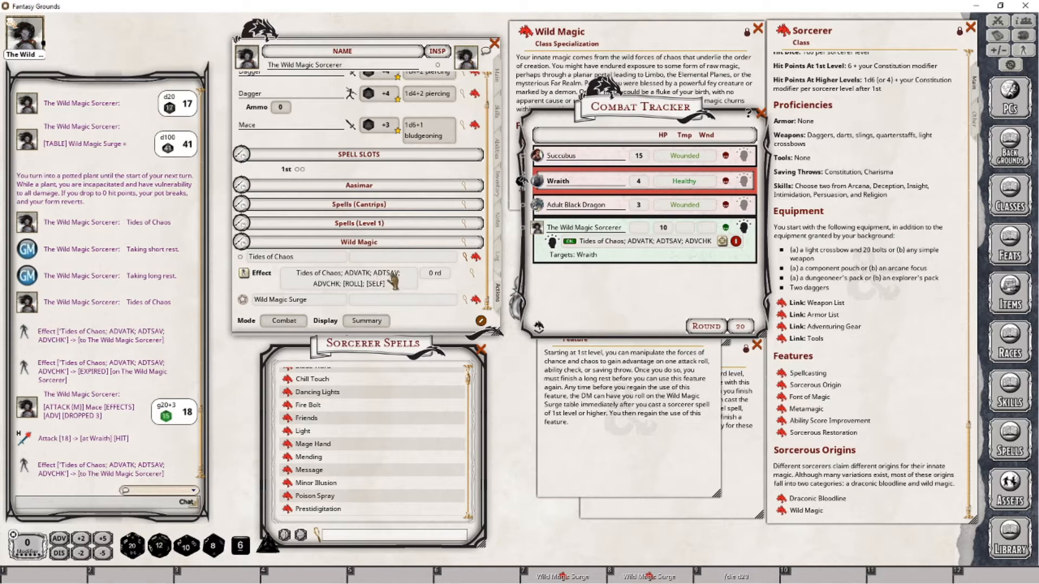
pyautogui.click(498, 76)
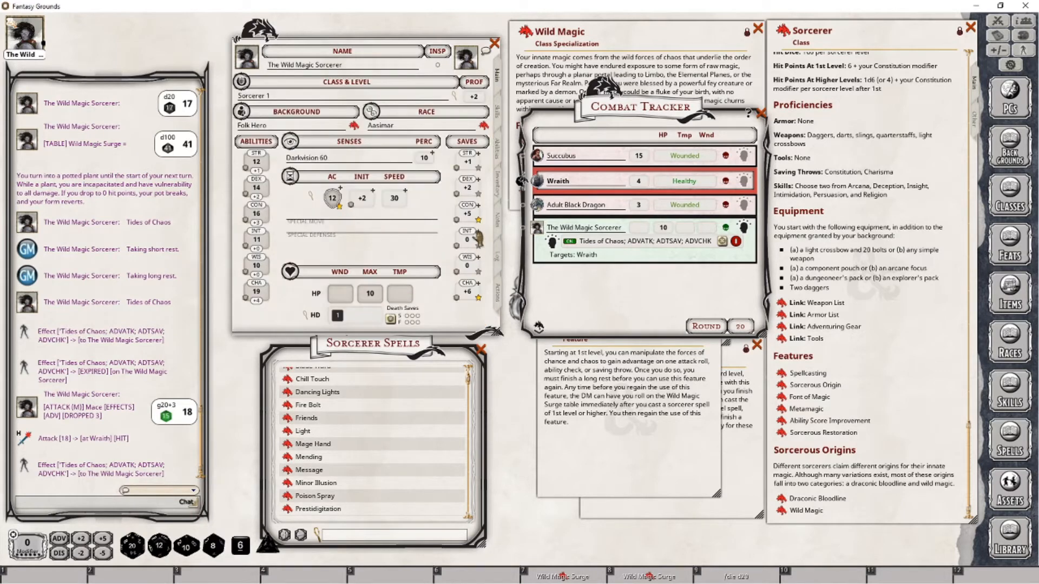
pyautogui.doubleClick(457, 220)
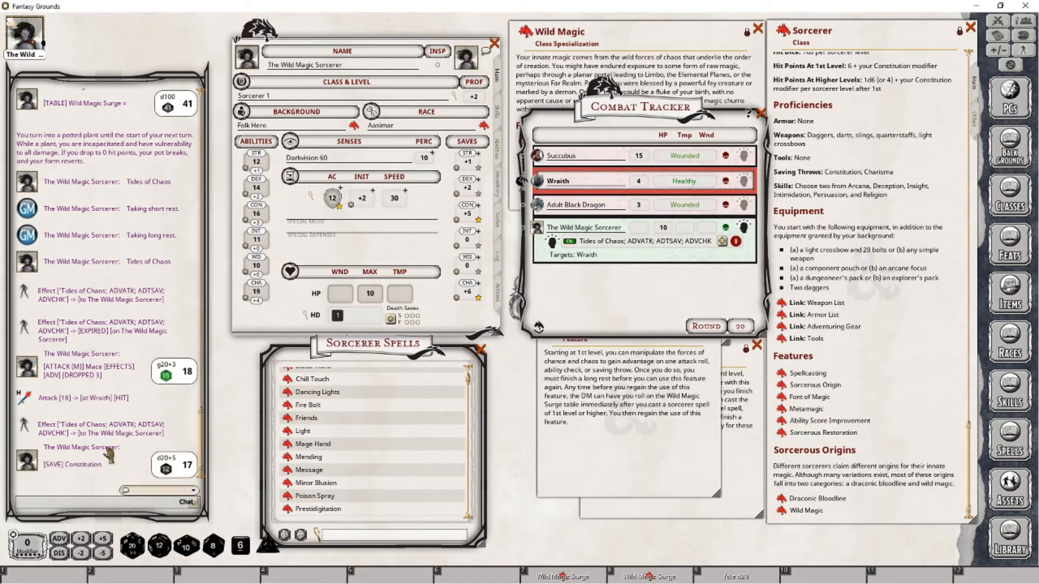
# Step: Roll a Charisma ability check from the main character page with the Tides of Chaos effect active
pyautogui.click(498, 296)
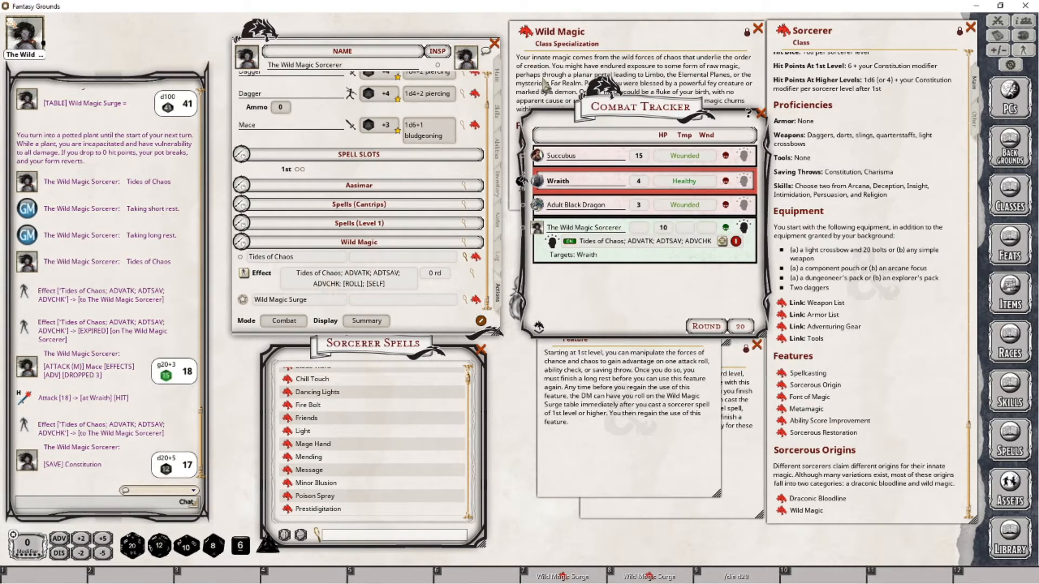
pyautogui.click(497, 76)
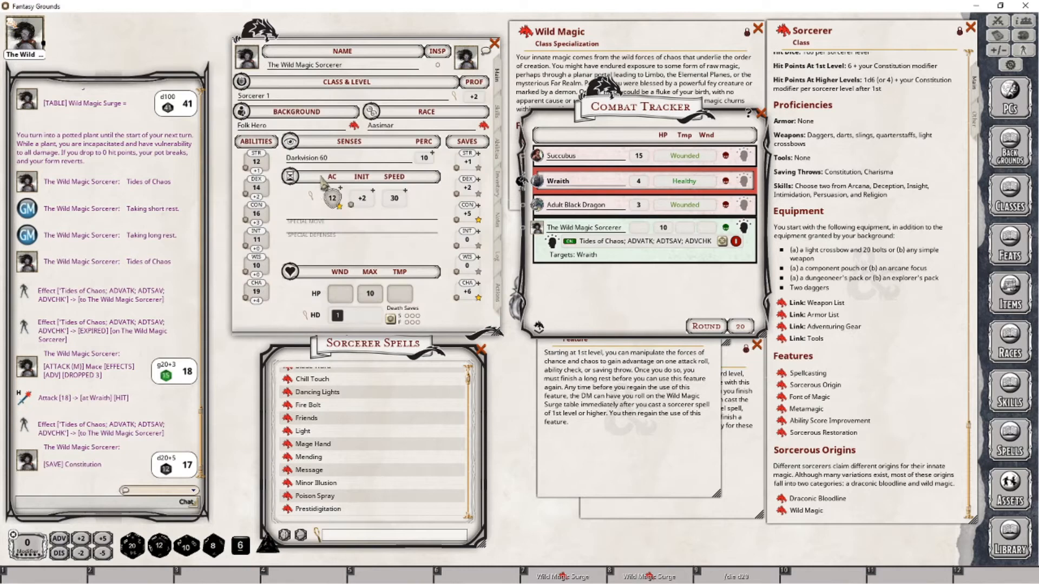
pyautogui.doubleClick(256, 291)
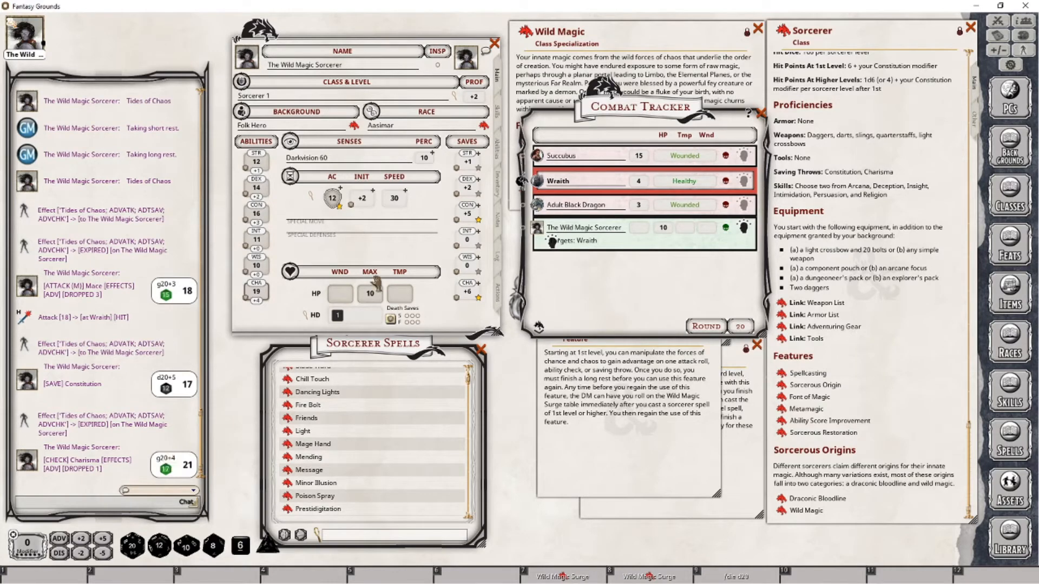
# Step: Correct the saving throw modifier in the Tides of Chaos effect to ADVSAV and close the effect window
pyautogui.click(498, 297)
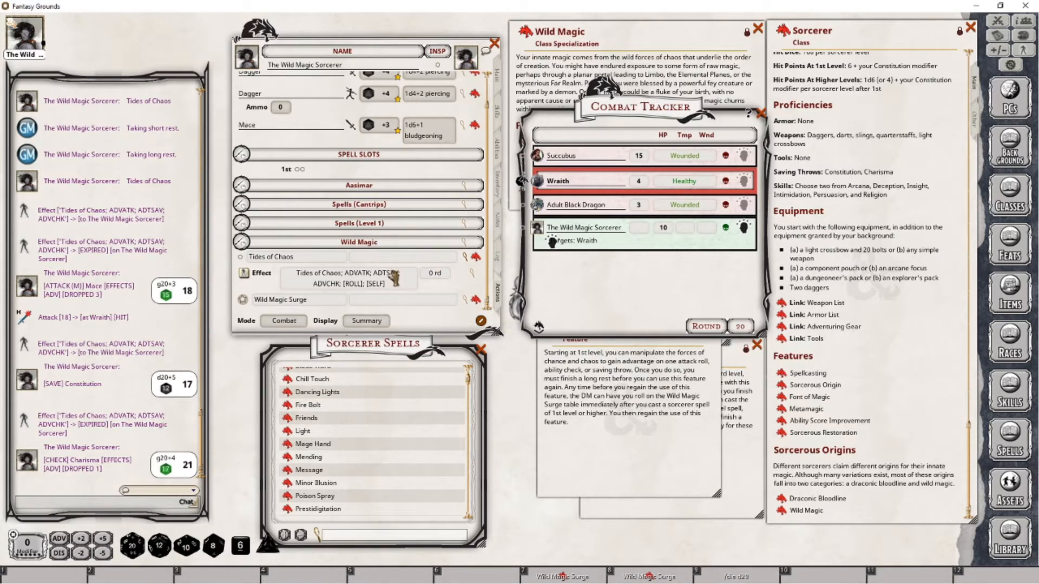
pyautogui.click(471, 273)
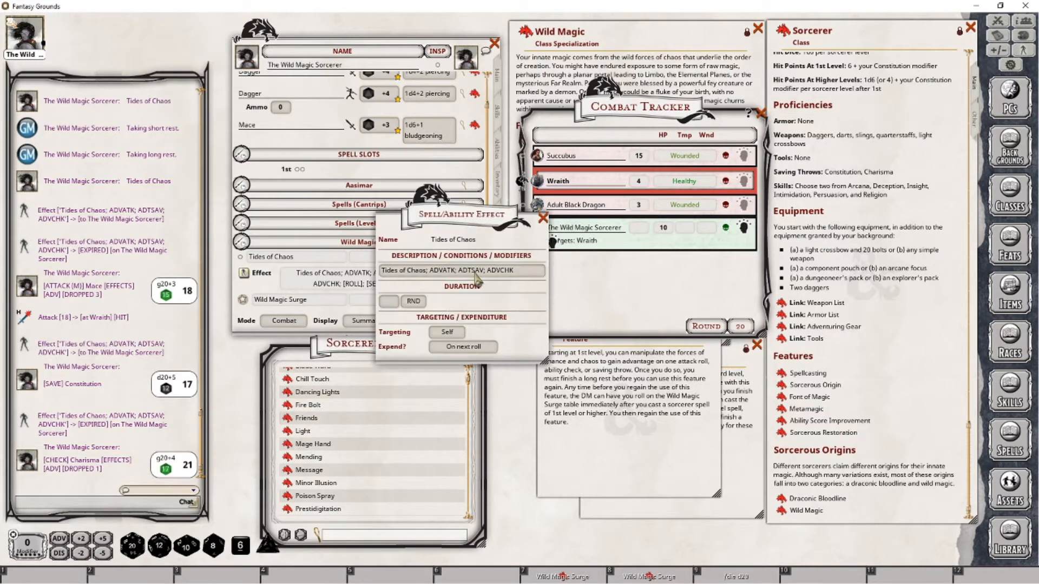
pyautogui.click(475, 273)
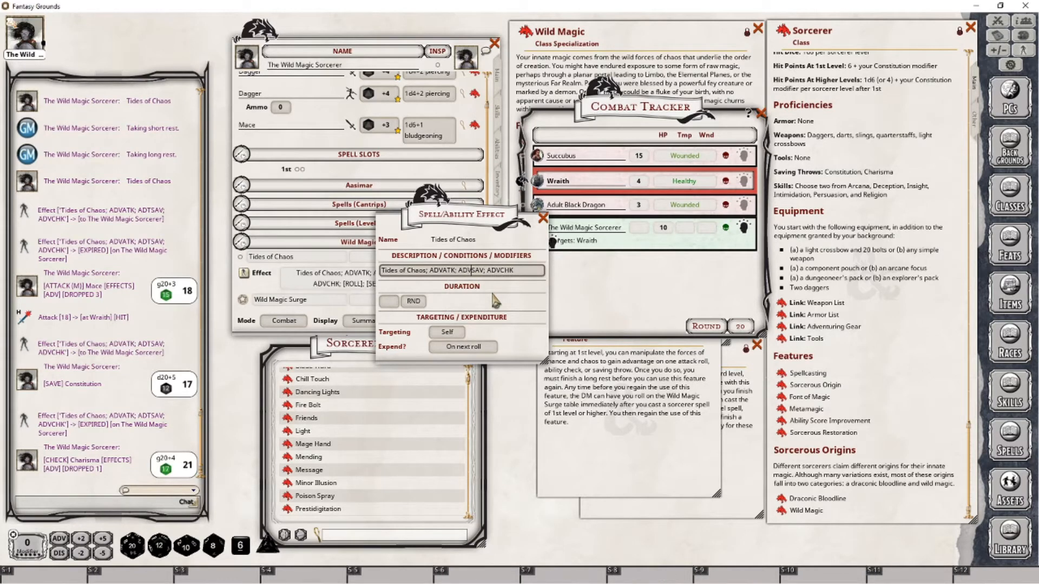
pyautogui.press('BackSpace')
pyautogui.write('V')
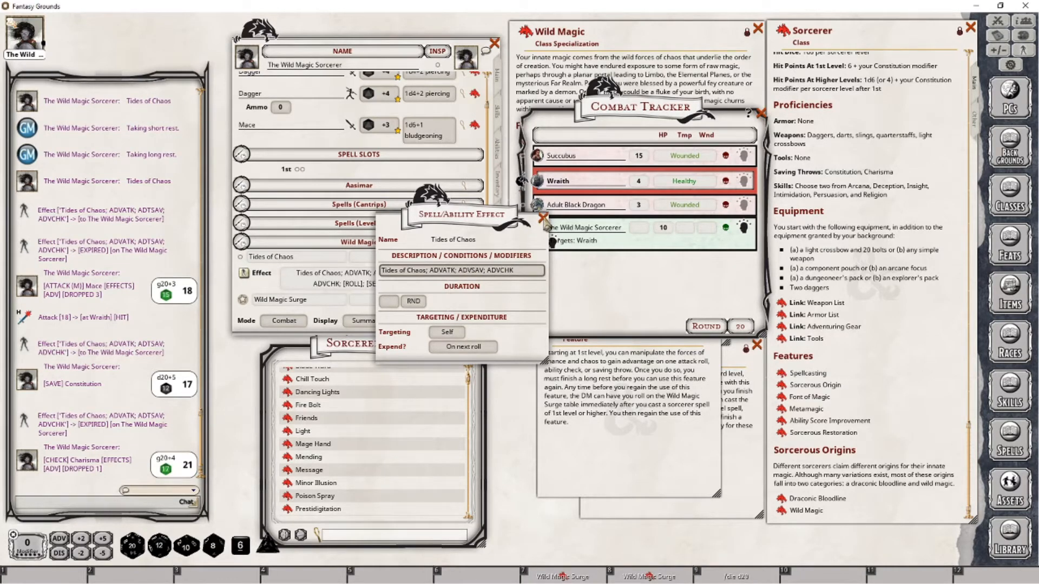
pyautogui.click(543, 218)
# Step: Apply the corrected Tides of Chaos effect to the sorcerer and roll a Constitution saving throw
pyautogui.click(244, 273)
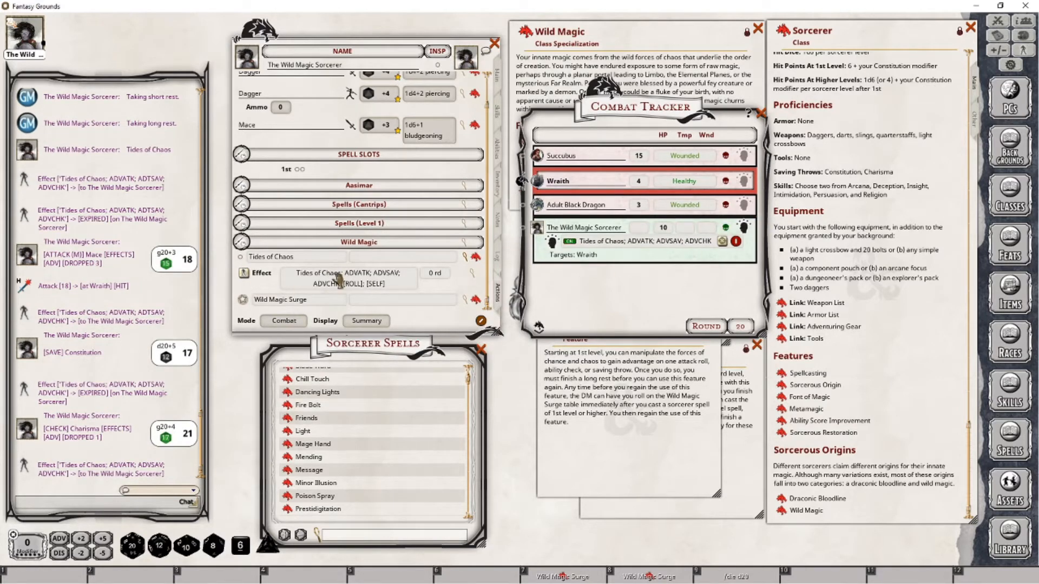
pyautogui.click(498, 80)
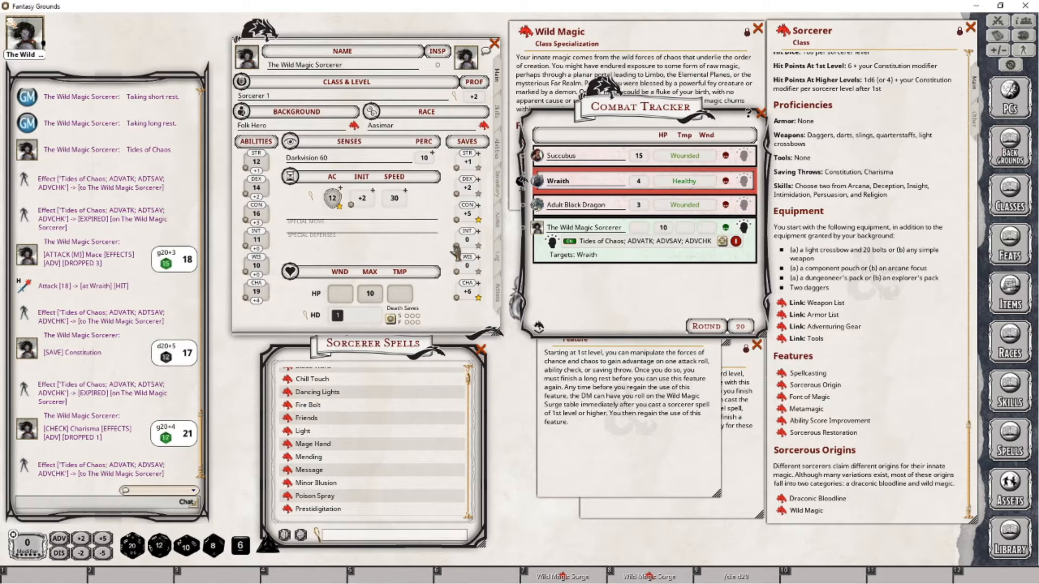
pyautogui.doubleClick(456, 222)
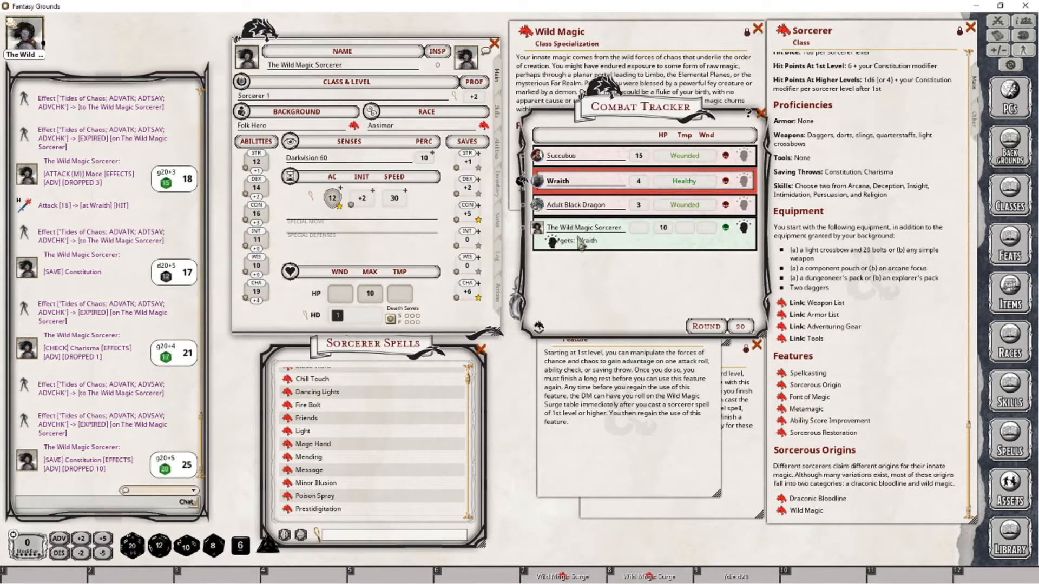
# Step: Test the daily use of Tides of Chaos again and close the Sorcerous Origin feature window
pyautogui.click(501, 296)
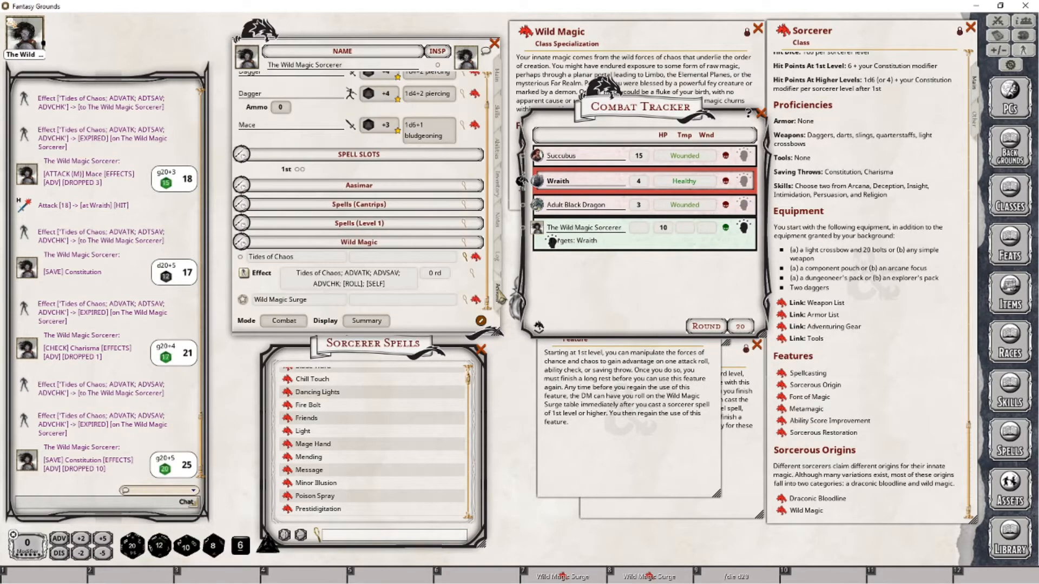
pyautogui.click(247, 266)
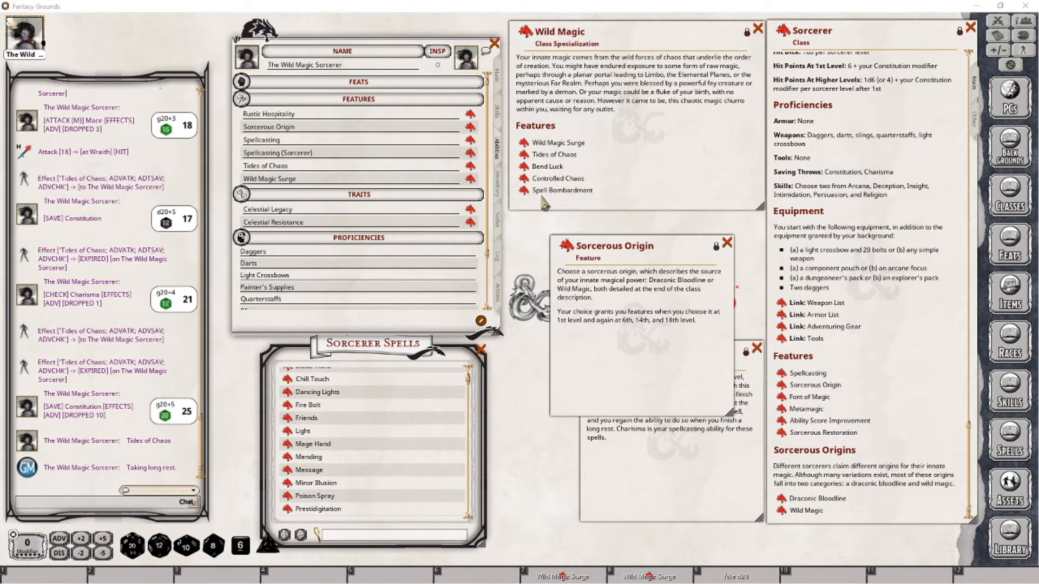
pyautogui.click(727, 243)
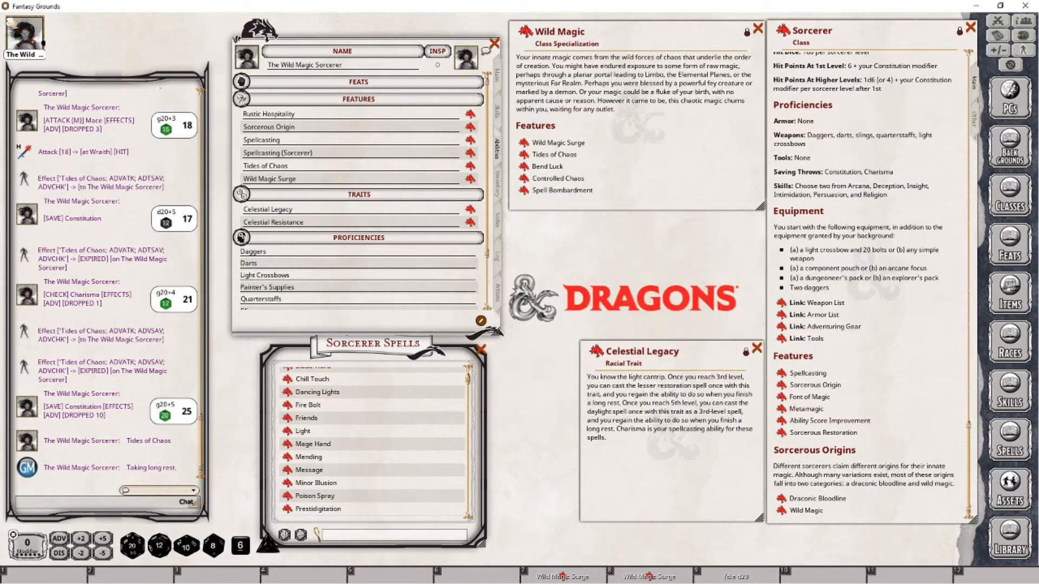
# Step: Review the sorcerer's inventory and rename the Backpack (Empty) item as Backpack
pyautogui.click(498, 293)
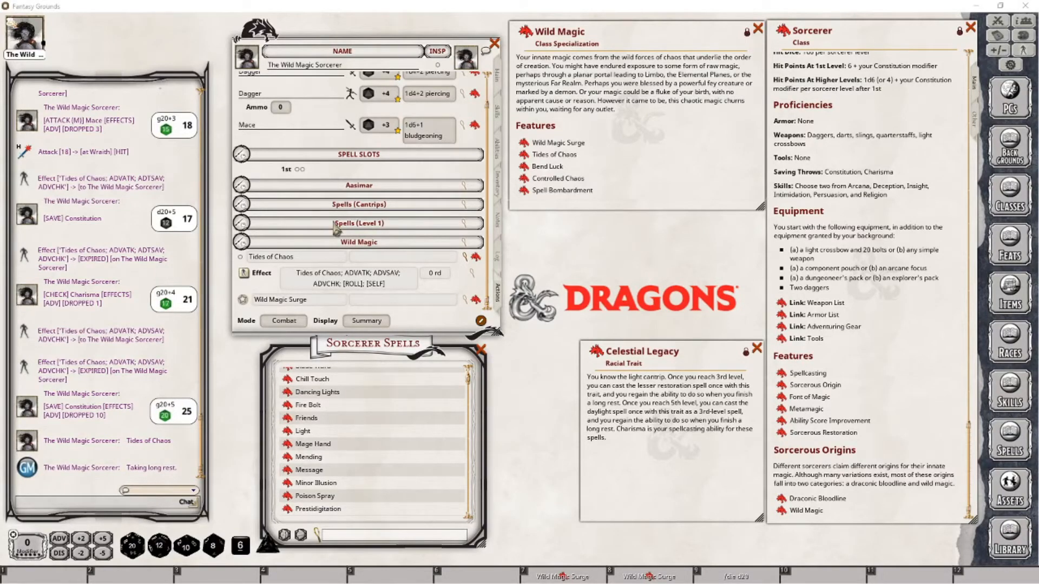
pyautogui.click(498, 186)
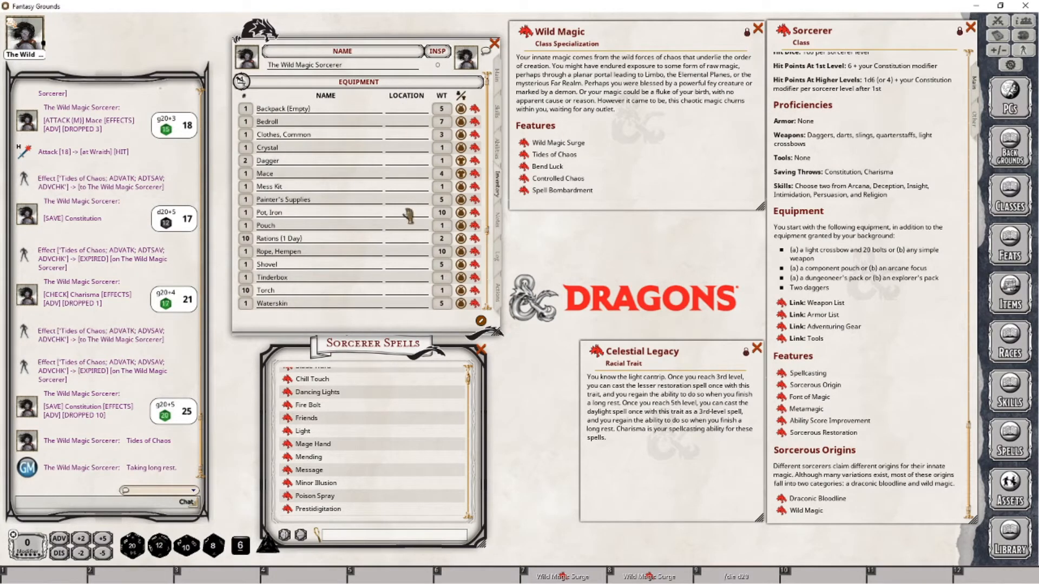
pyautogui.scroll(-5, 409, 214)
pyautogui.scroll(3, 409, 214)
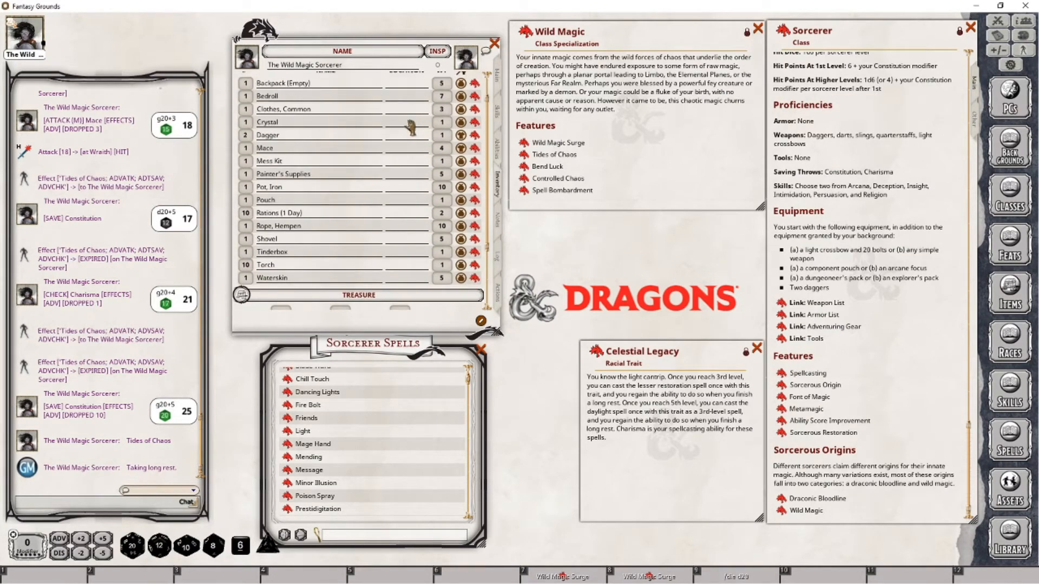
pyautogui.scroll(2, 414, 121)
pyautogui.click(328, 108)
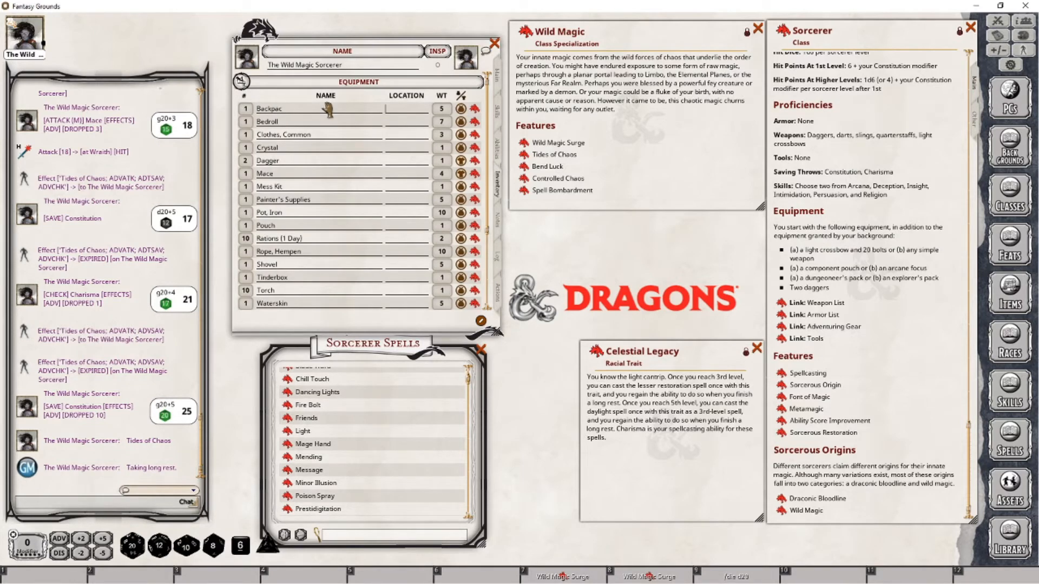
pyautogui.doubleClick(329, 109)
# Step: Set the location of the Bedroll and the Mess Kit to Backpack in the equipment list
pyautogui.click(394, 124)
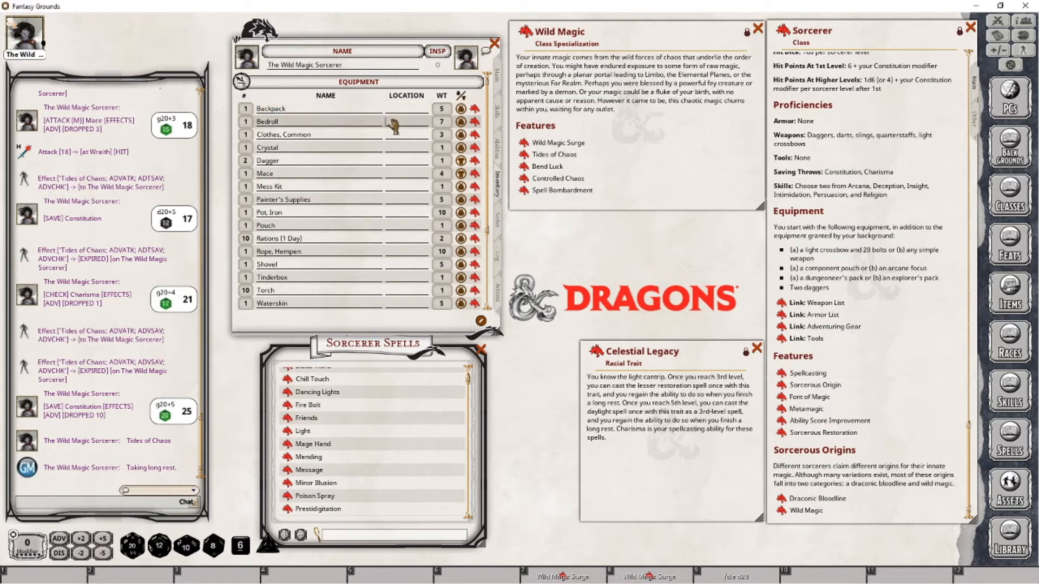
pyautogui.write('Backpack')
pyautogui.press('Down')
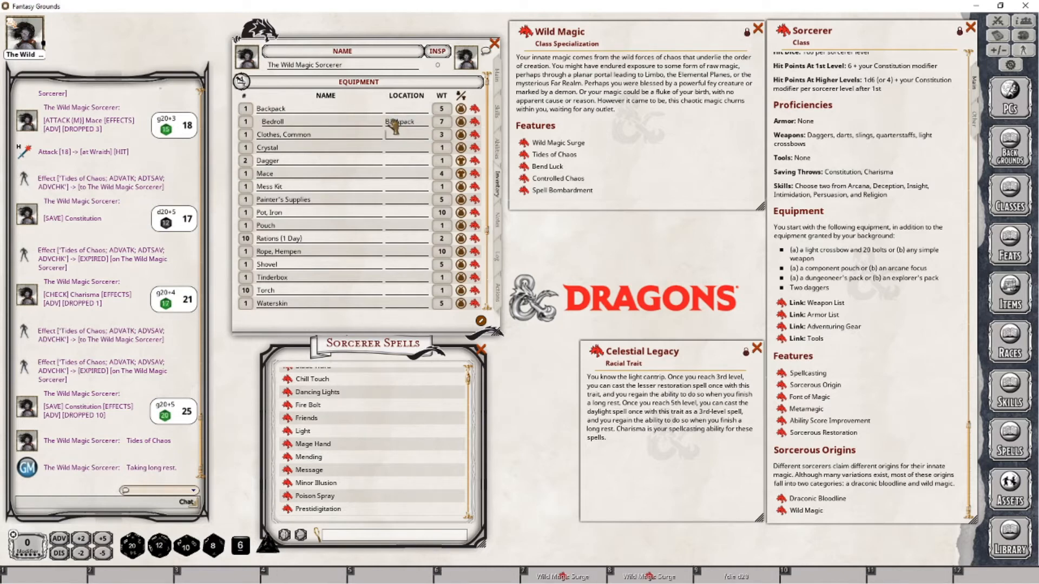
pyautogui.press('Down')
pyautogui.press('Down')
pyautogui.press('Down')
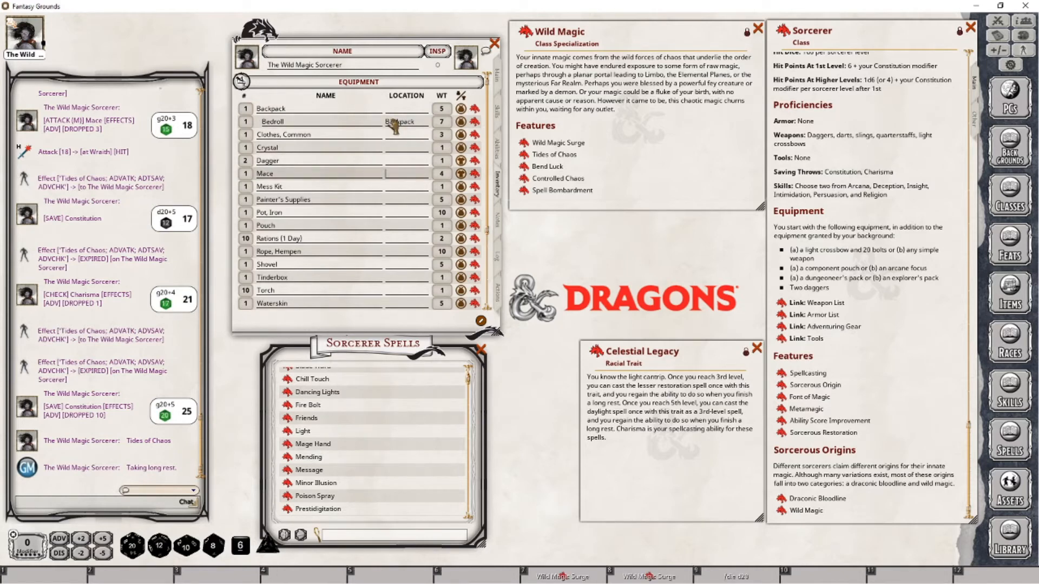
pyautogui.press('Down')
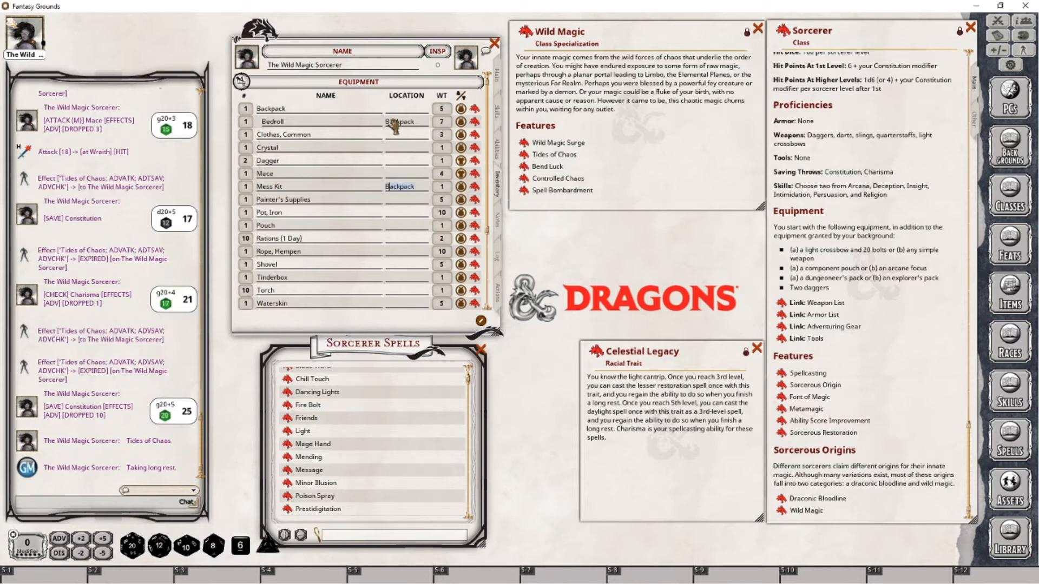
pyautogui.write('Ba')
pyautogui.press('Down')
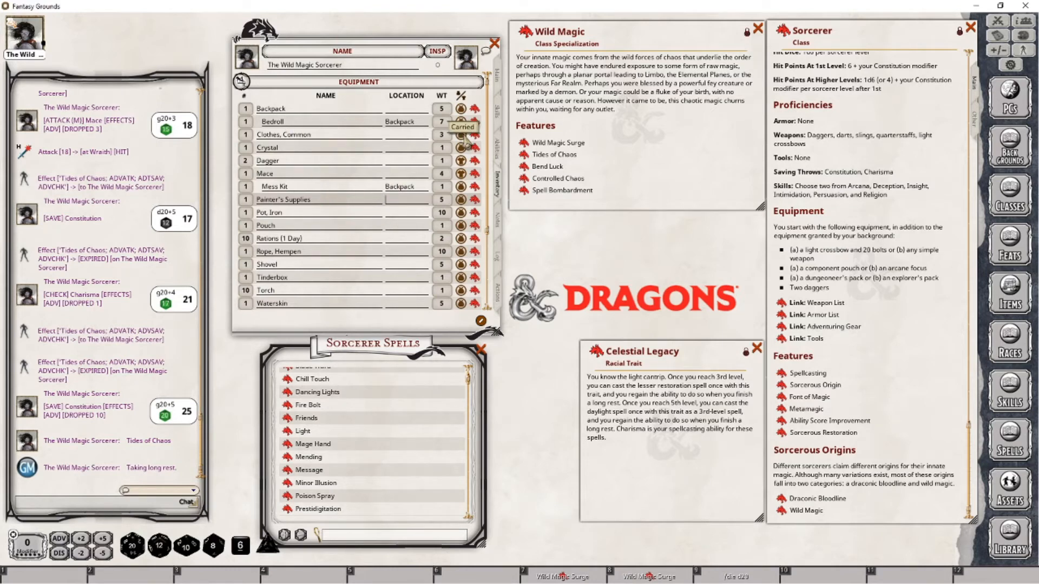
# Step: Mark the common clothes as equipped and cycle the Backpack's carried state through not carried and back to carried
pyautogui.click(460, 135)
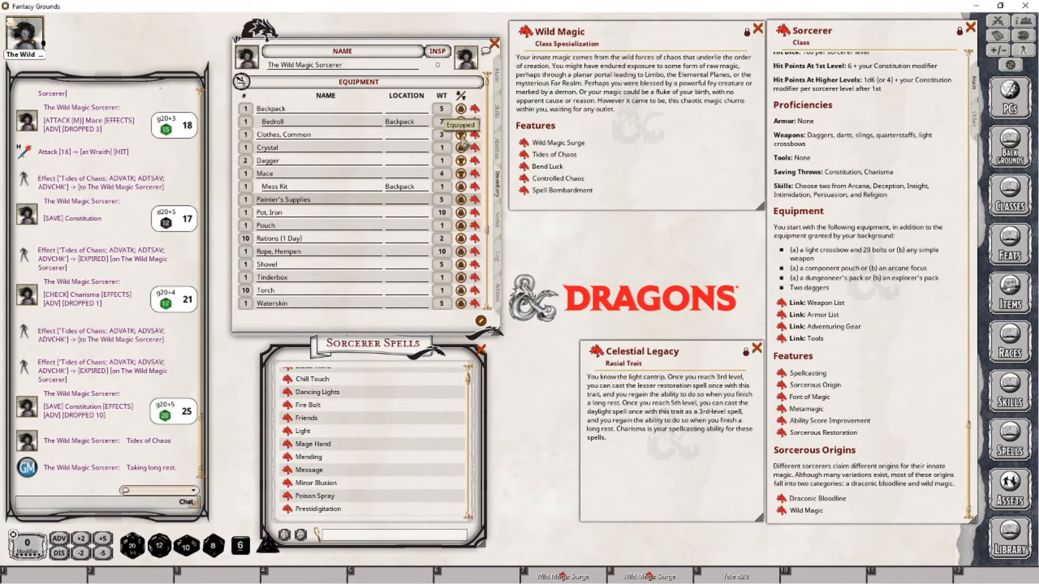
pyautogui.click(462, 110)
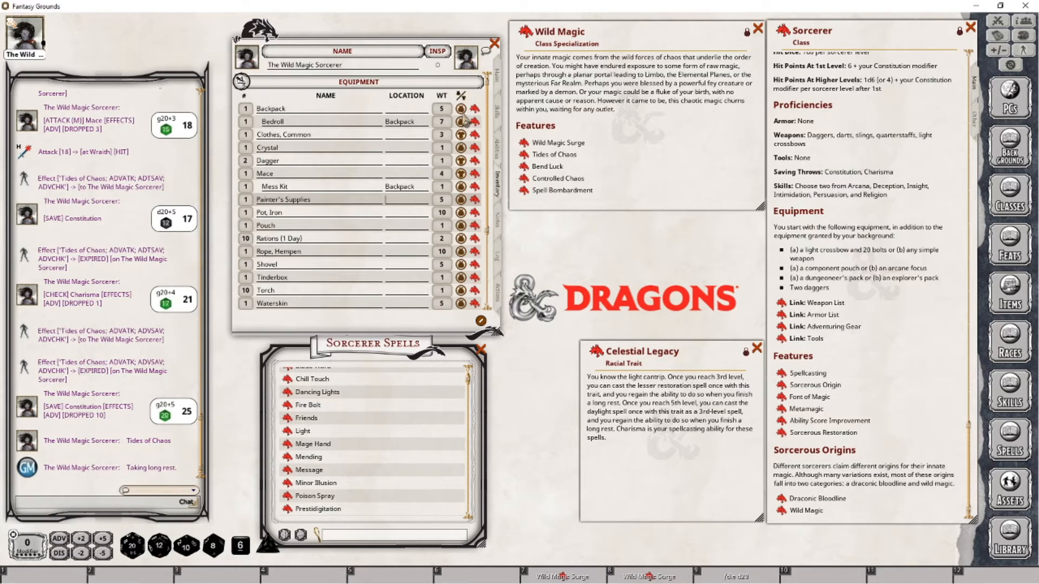
pyautogui.click(465, 109)
pyautogui.click(464, 110)
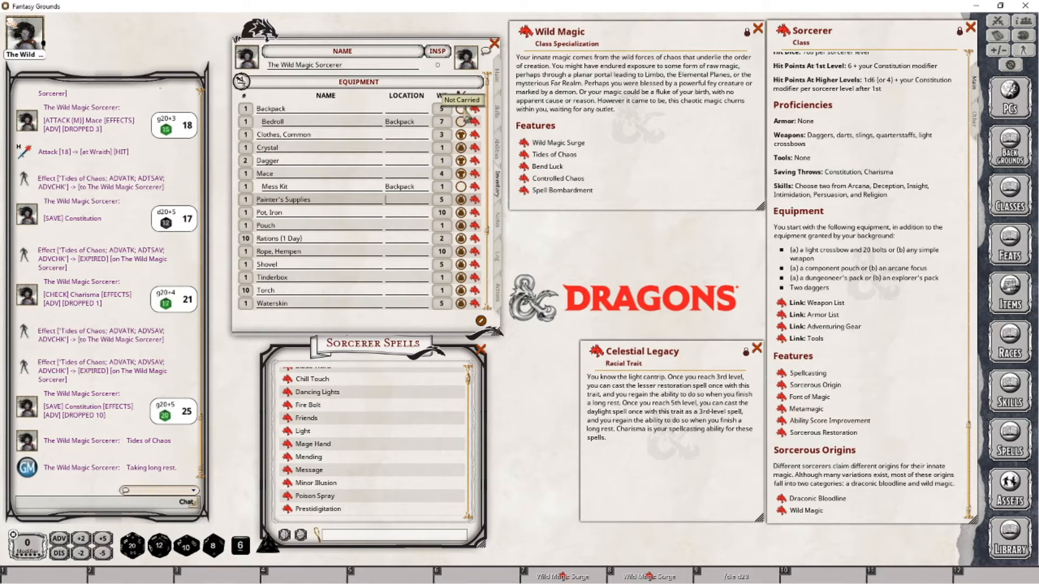
pyautogui.click(464, 110)
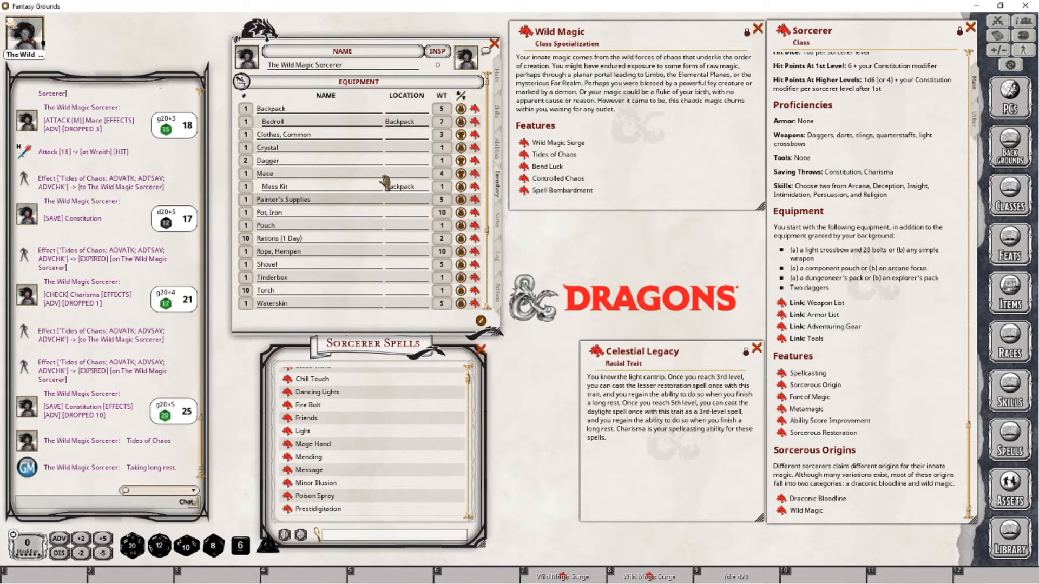
# Step: Label the treasure coin slots PP, GP, EP, SP and CP
pyautogui.scroll(-3, 382, 289)
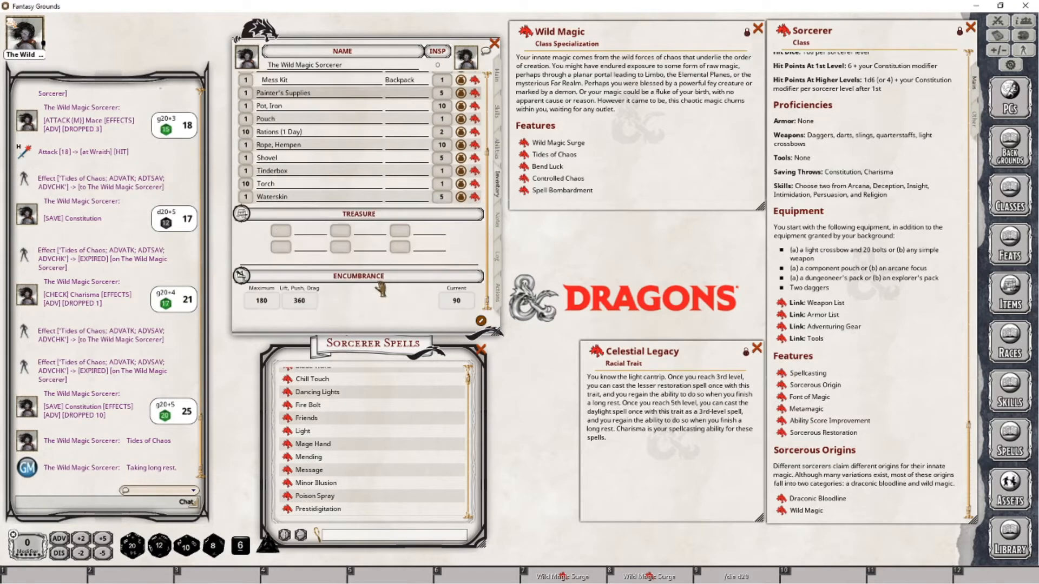
pyautogui.click(307, 232)
pyautogui.write('PP')
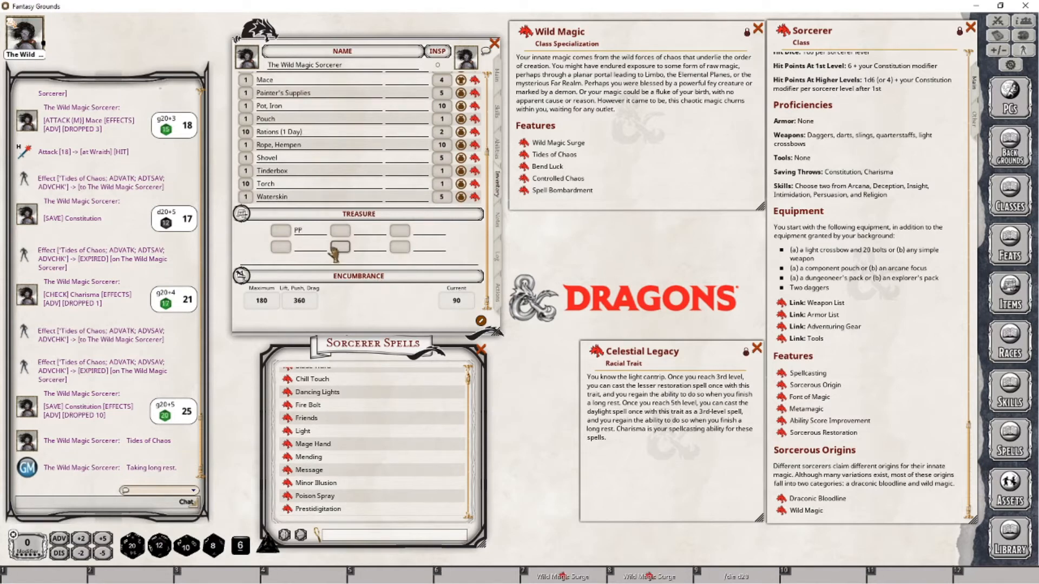
pyautogui.click(321, 249)
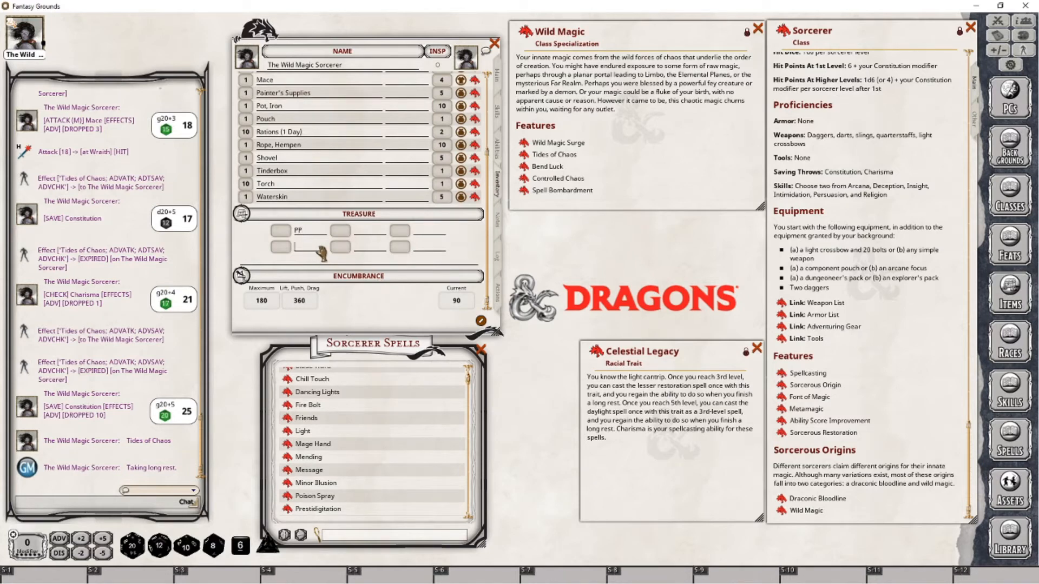
pyautogui.write('GP')
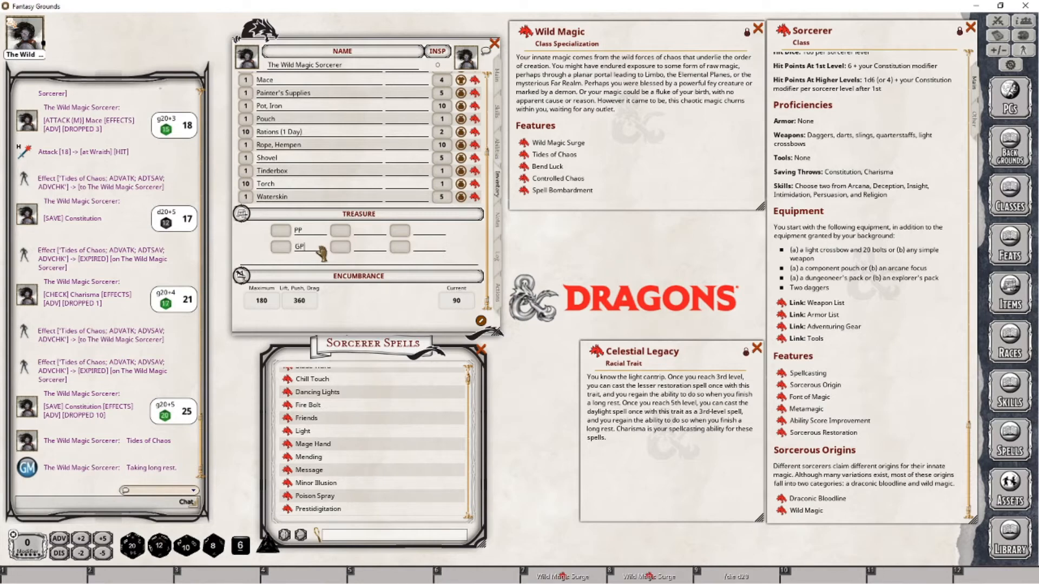
pyautogui.click(370, 247)
pyautogui.click(431, 232)
pyautogui.write('CP')
# Step: Check the starting equipment of the Folk Hero background and enter 10 GP in the sorcerer's treasure
pyautogui.click(497, 76)
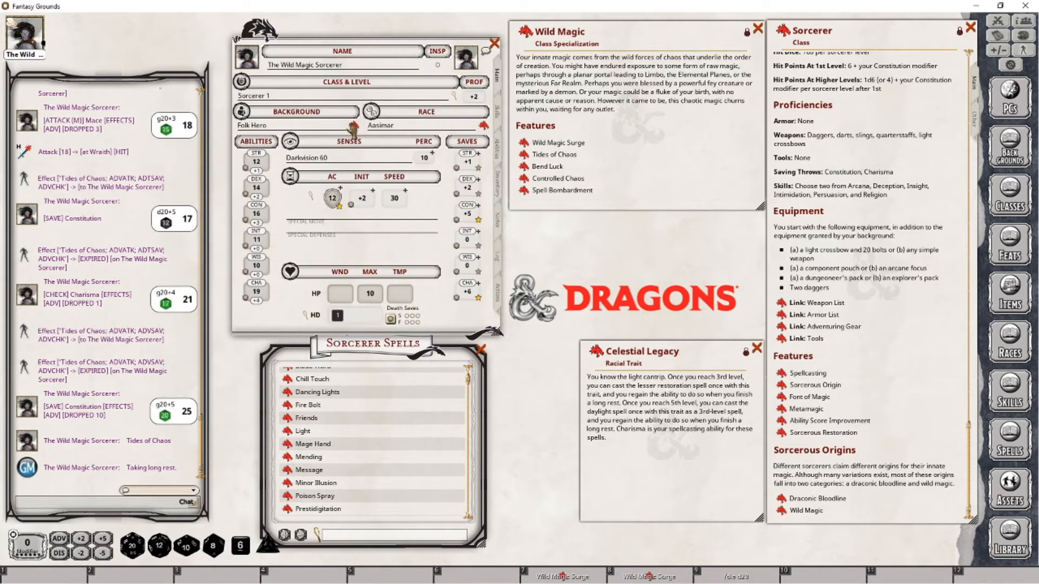
pyautogui.click(354, 126)
pyautogui.scroll(-8, 346, 392)
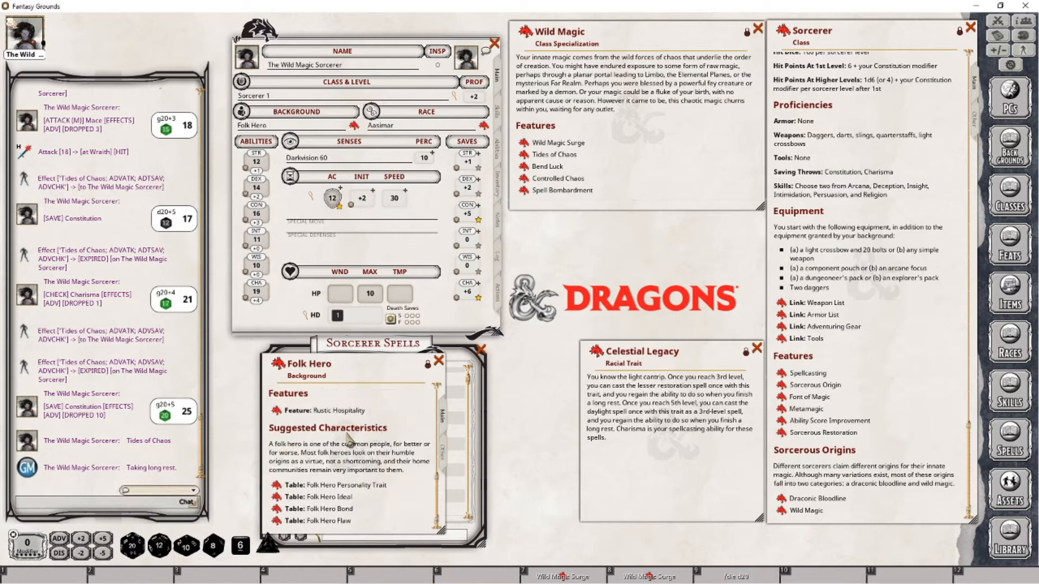
pyautogui.scroll(3, 370, 477)
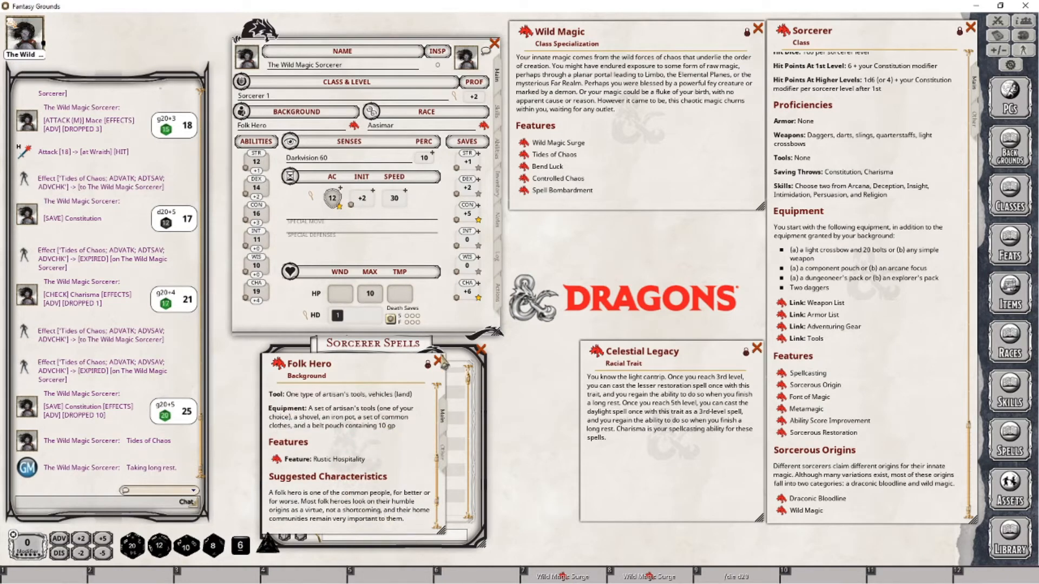
pyautogui.click(439, 361)
pyautogui.click(497, 187)
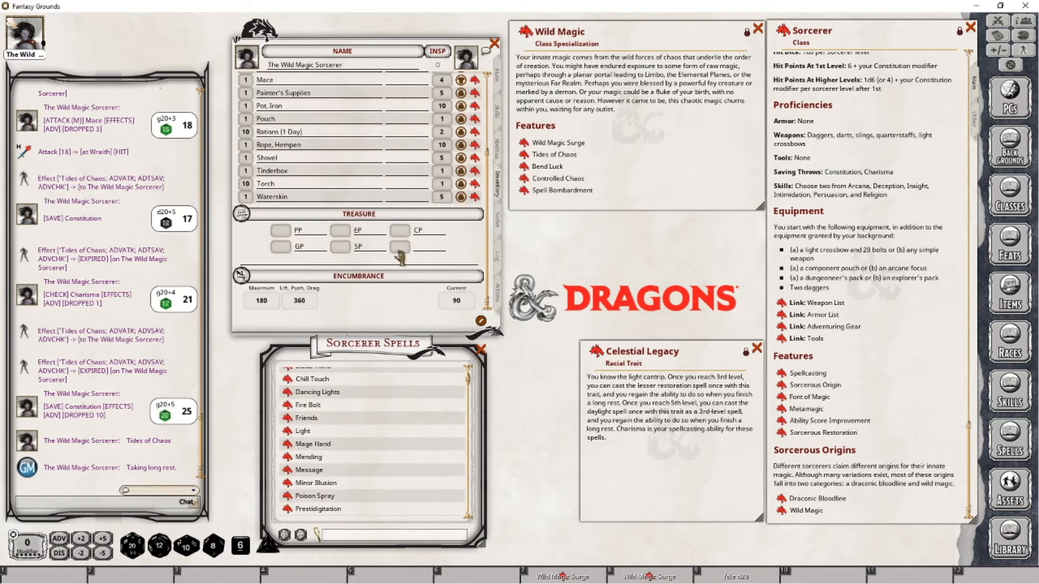
pyautogui.click(280, 247)
pyautogui.write('10')
pyautogui.scroll(5, 491, 247)
# Step: Compare the cantrips known in the Sorcerer class table with the cantrips on the character's spell list
pyautogui.click(498, 76)
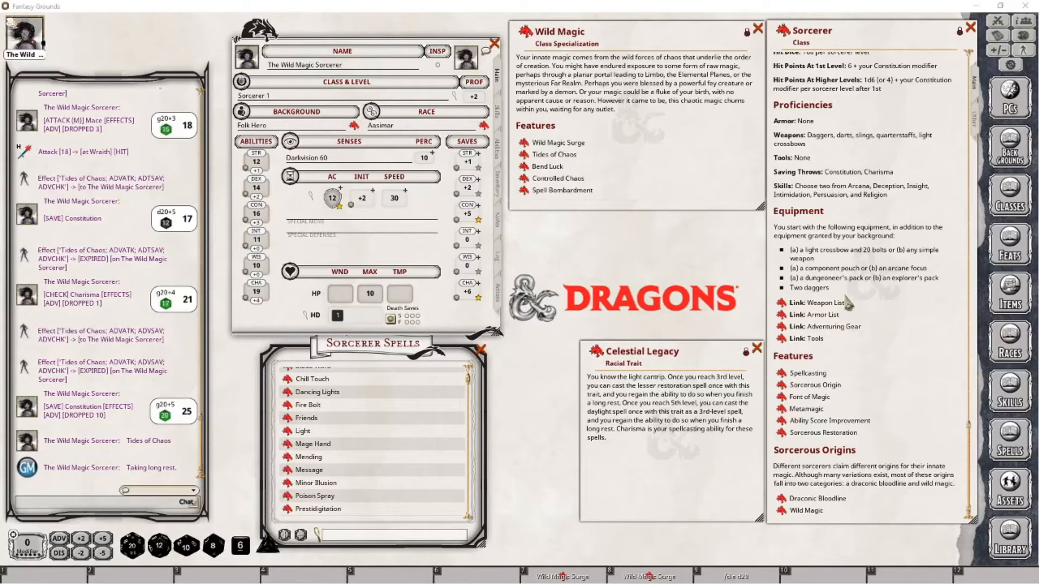
pyautogui.moveTo(972, 440); pyautogui.dragTo(972, 64)
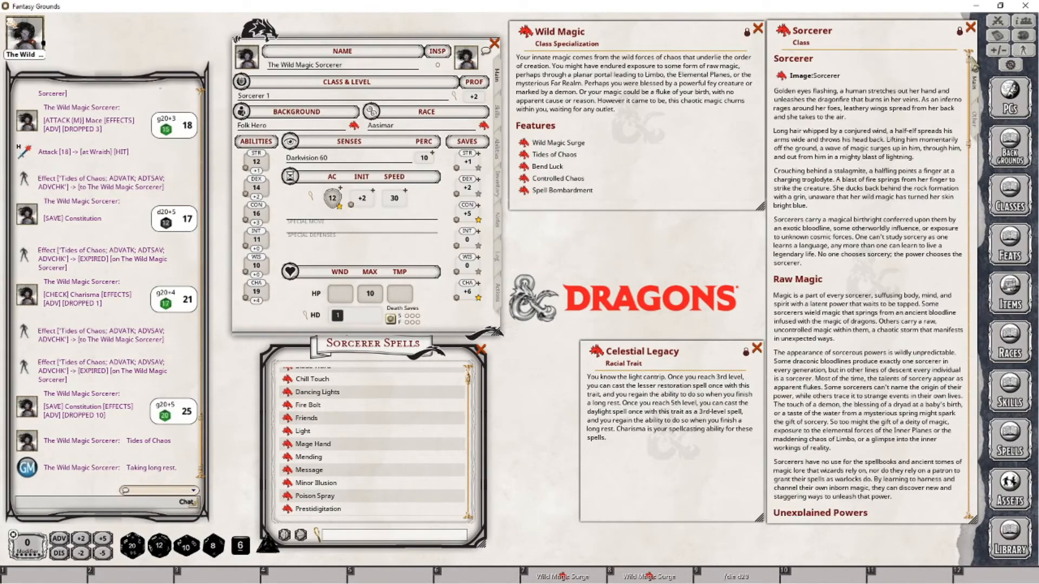
pyautogui.scroll(-10, 957, 248)
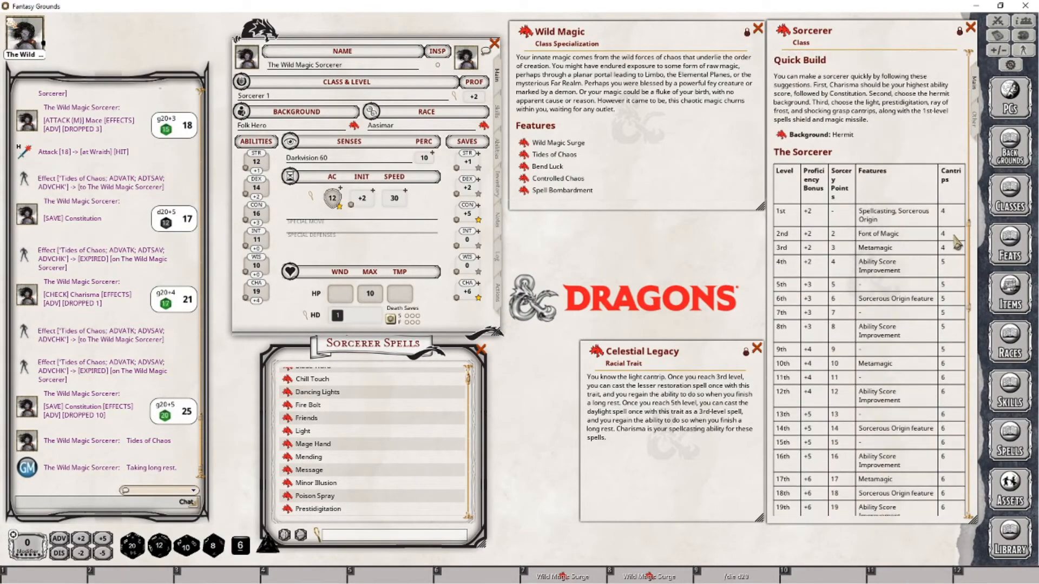
pyautogui.scroll(-3, 956, 247)
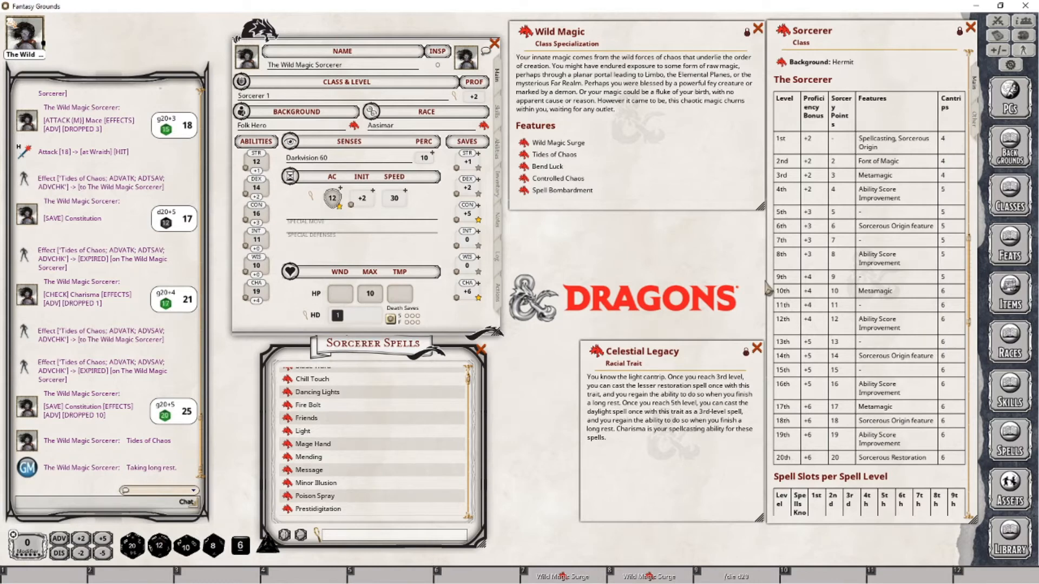
pyautogui.click(498, 294)
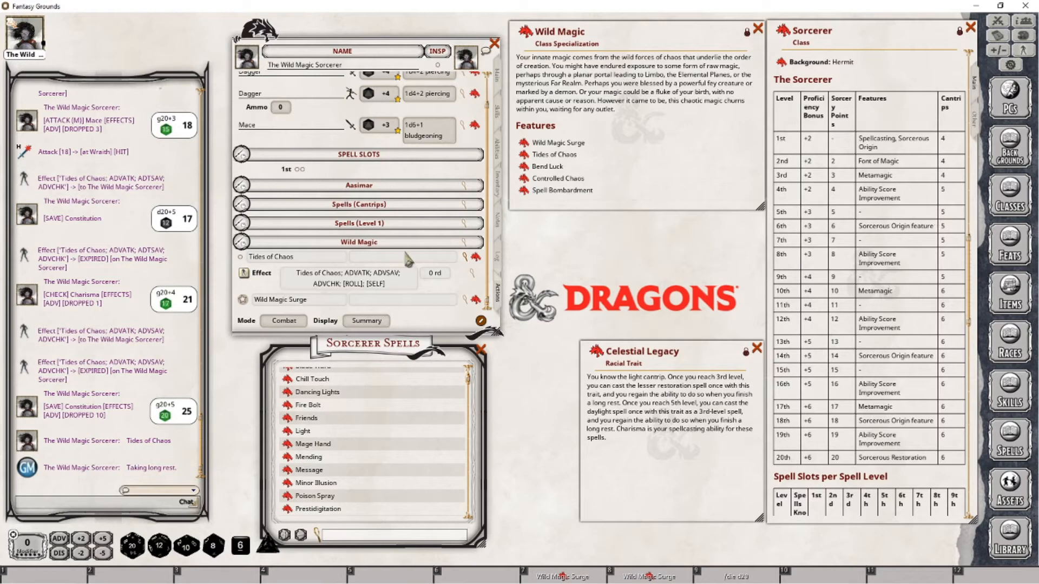
pyautogui.click(243, 206)
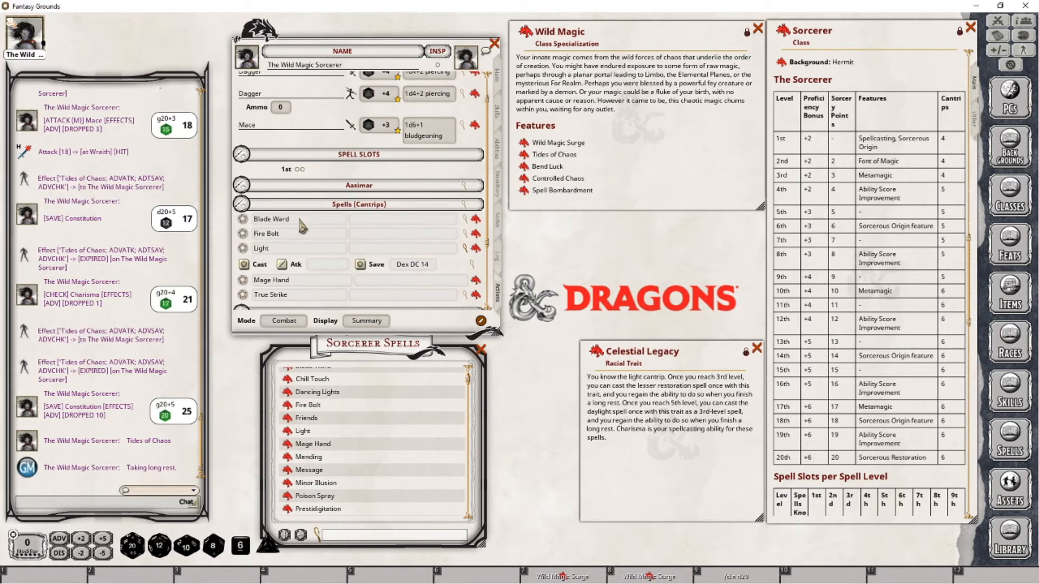
pyautogui.scroll(-2, 319, 247)
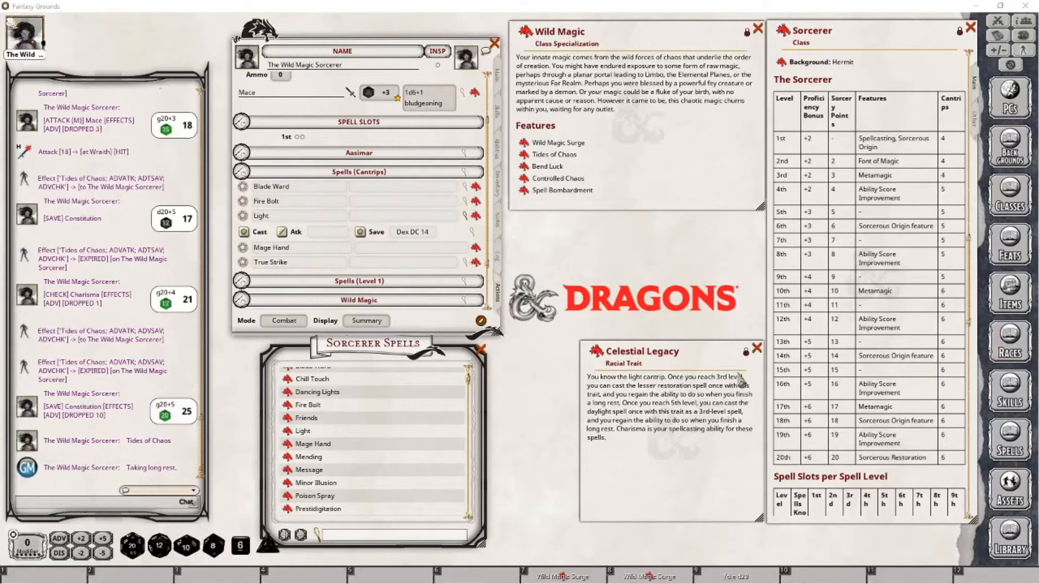
# Step: Examine the Spell Slots per Spell Level table and the list of Level 1 sorcerer spells
pyautogui.scroll(-6, 863, 389)
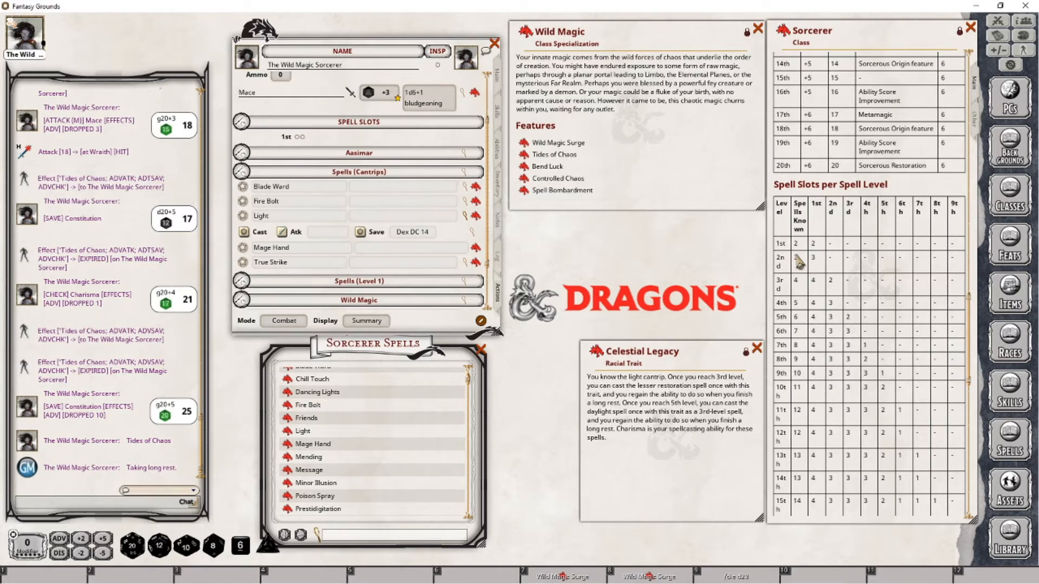
pyautogui.scroll(2, 395, 414)
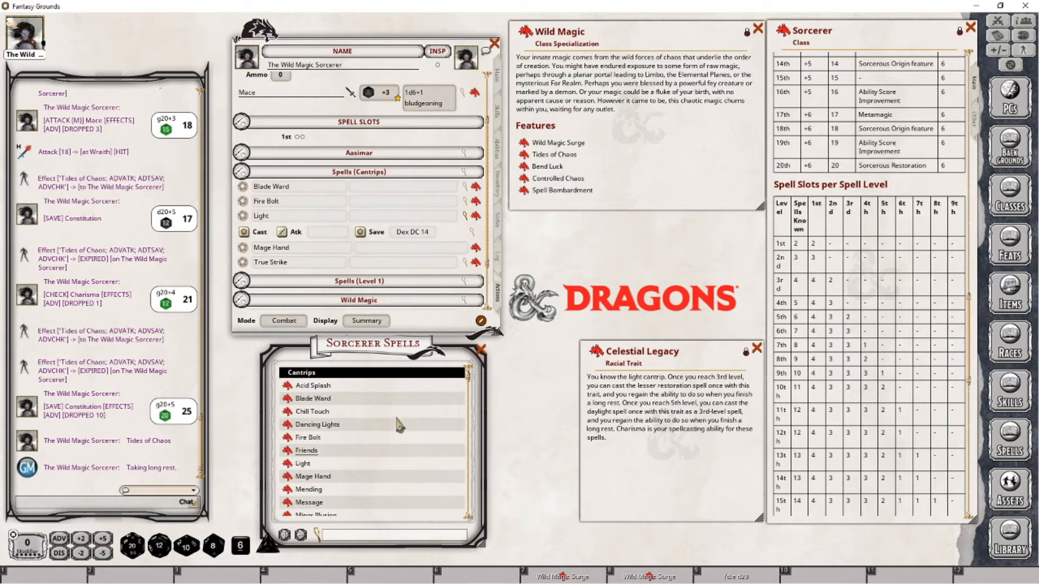
pyautogui.click(307, 374)
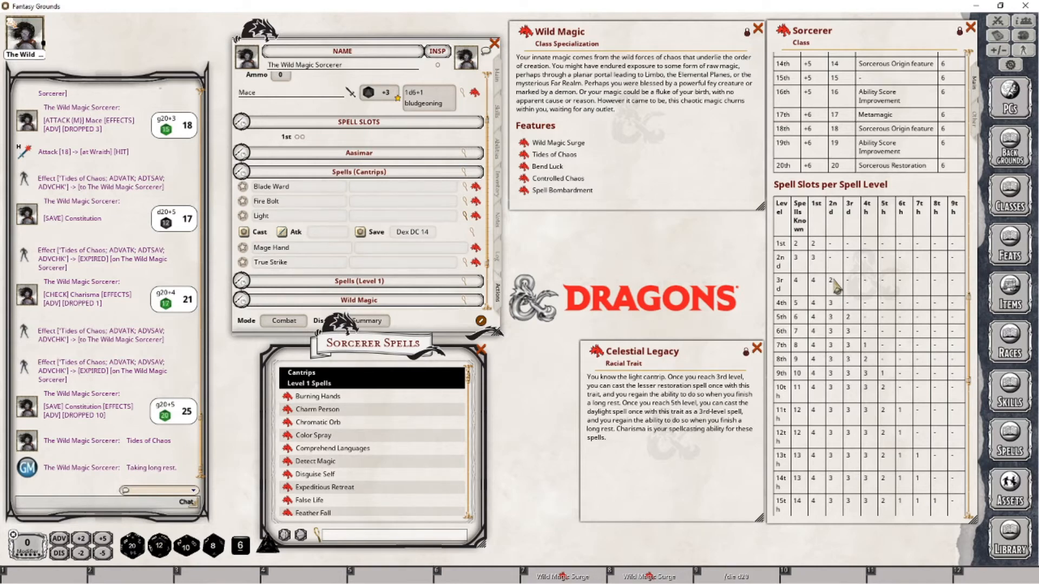
pyautogui.scroll(-8, 836, 292)
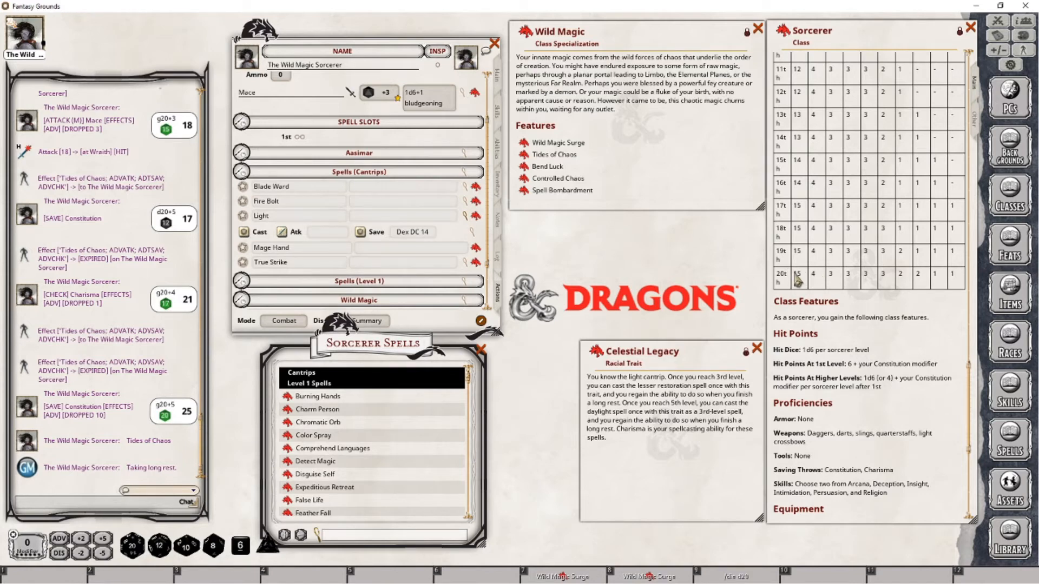
pyautogui.scroll(5, 798, 280)
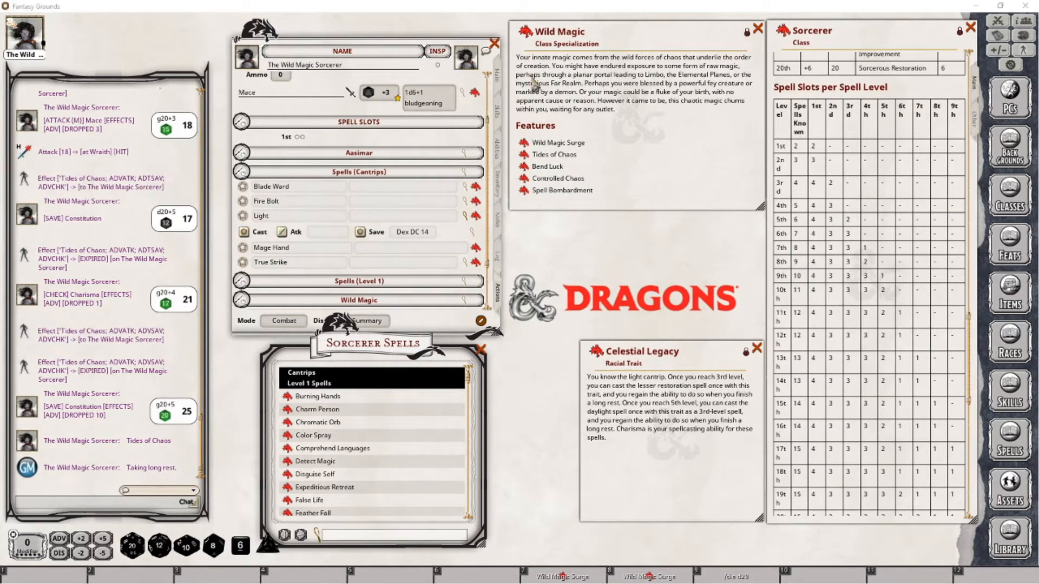
# Step: Add a second Sorcerer level to the character and collapse the cantrip spell group in the character's actions
pyautogui.click(497, 75)
pyautogui.moveTo(792, 33); pyautogui.dragTo(267, 101)
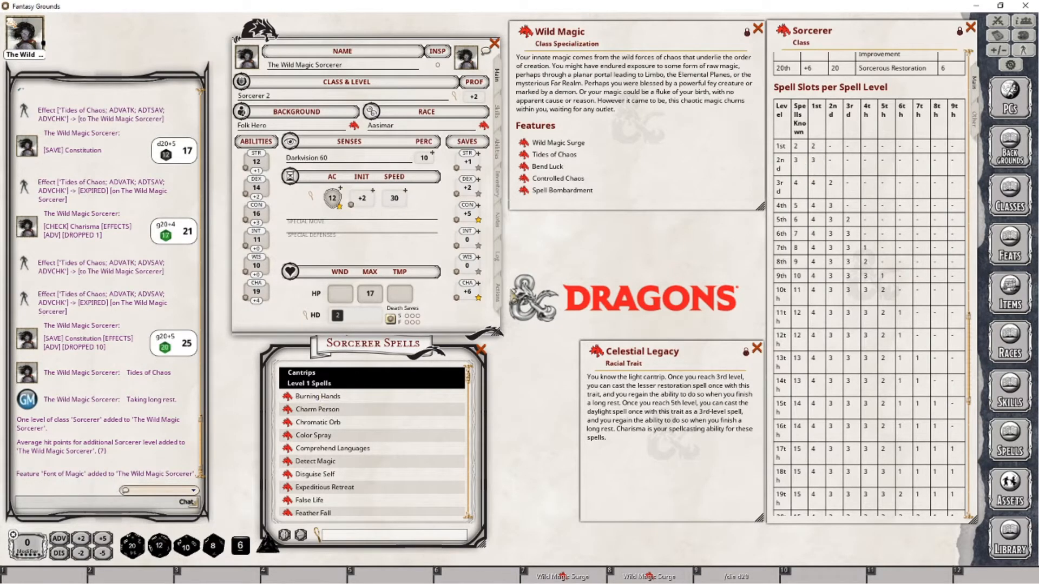
pyautogui.click(498, 294)
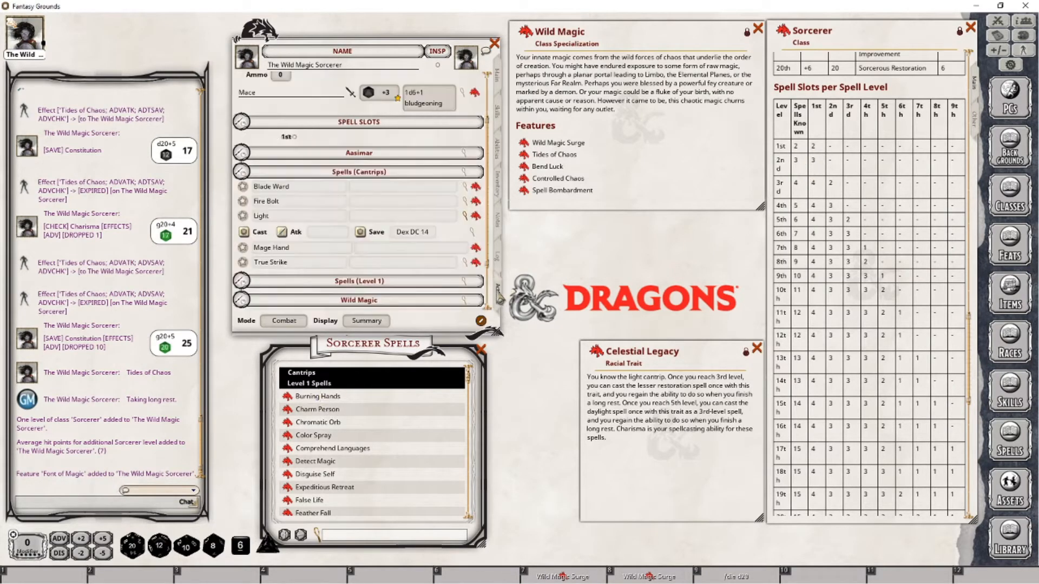
pyautogui.click(241, 171)
pyautogui.click(241, 241)
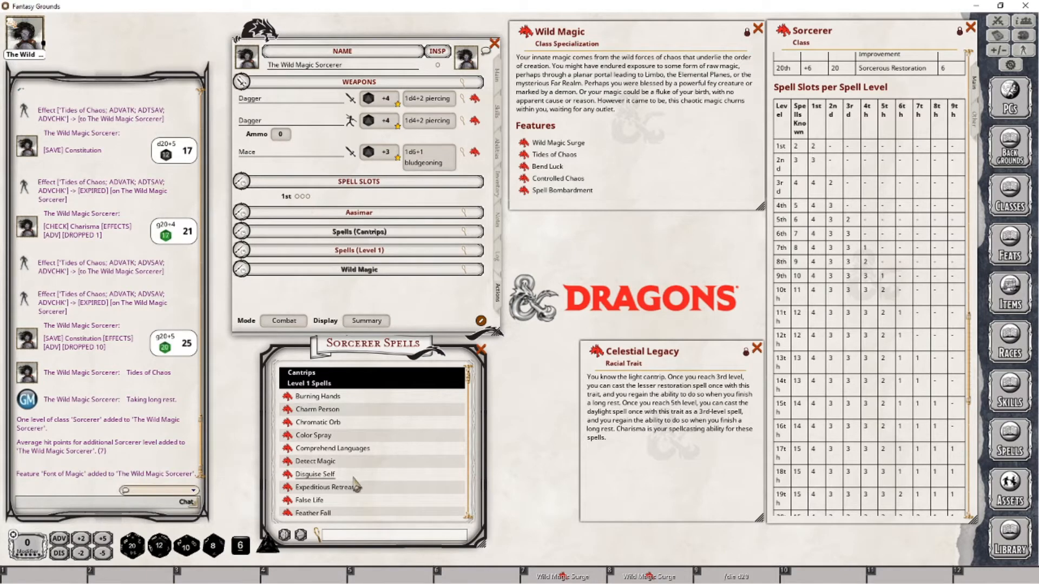
# Step: Add Magic Missile to the character's Level 1 spells and check the Sorcerer class table for level features
pyautogui.scroll(-3, 336, 457)
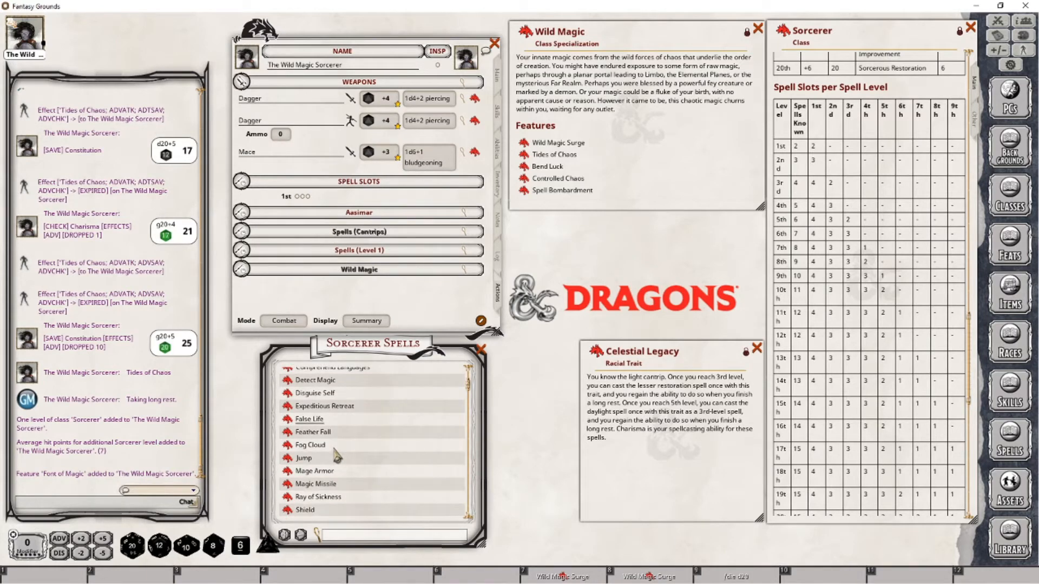
pyautogui.moveTo(289, 485); pyautogui.dragTo(301, 286)
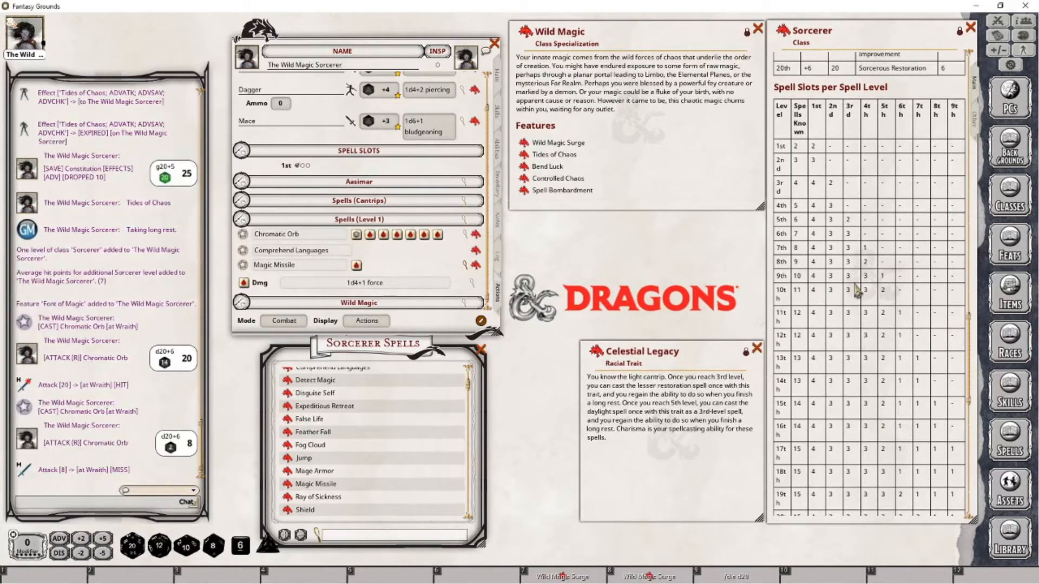
pyautogui.scroll(10, 857, 290)
pyautogui.scroll(4, 857, 290)
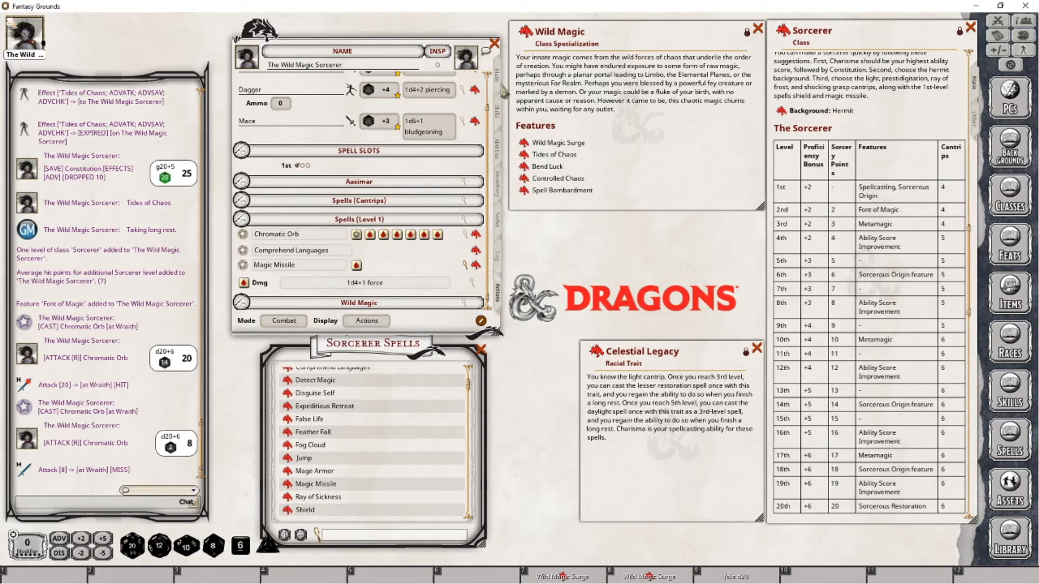
# Step: Open the Font of Magic feature from the character's features and examine its Sorcery Points, Flexible Casting and Creating Spell Slots rules
pyautogui.click(499, 154)
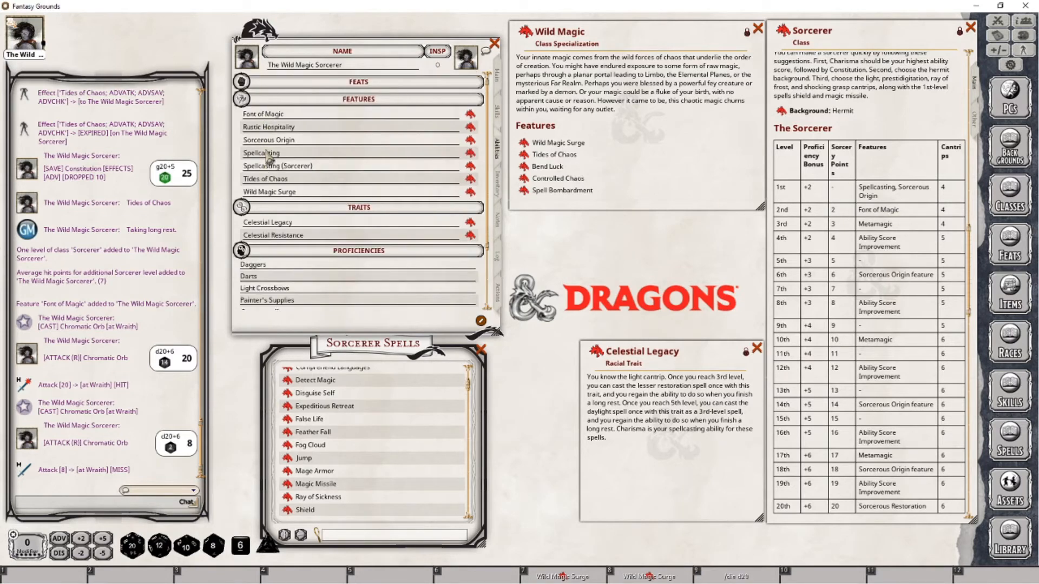
pyautogui.click(469, 114)
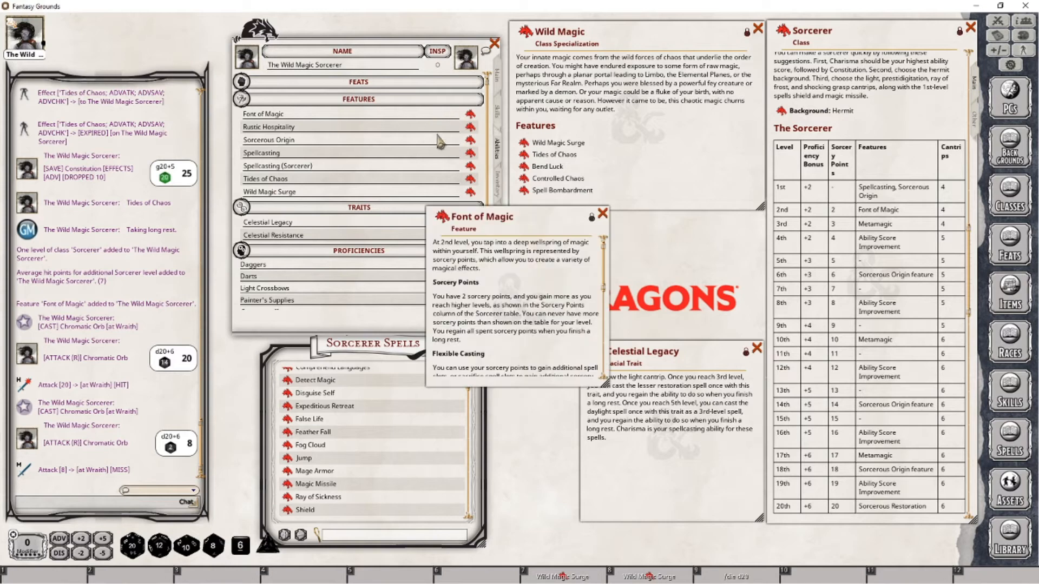
pyautogui.moveTo(530, 210); pyautogui.dragTo(685, 155)
pyautogui.scroll(-4, 683, 227)
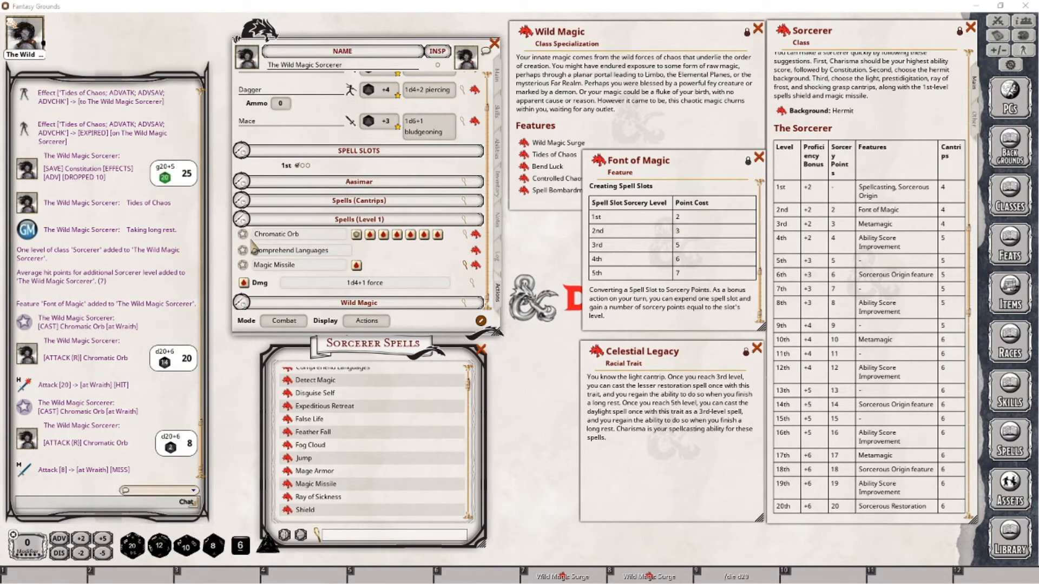
pyautogui.scroll(5, 649, 248)
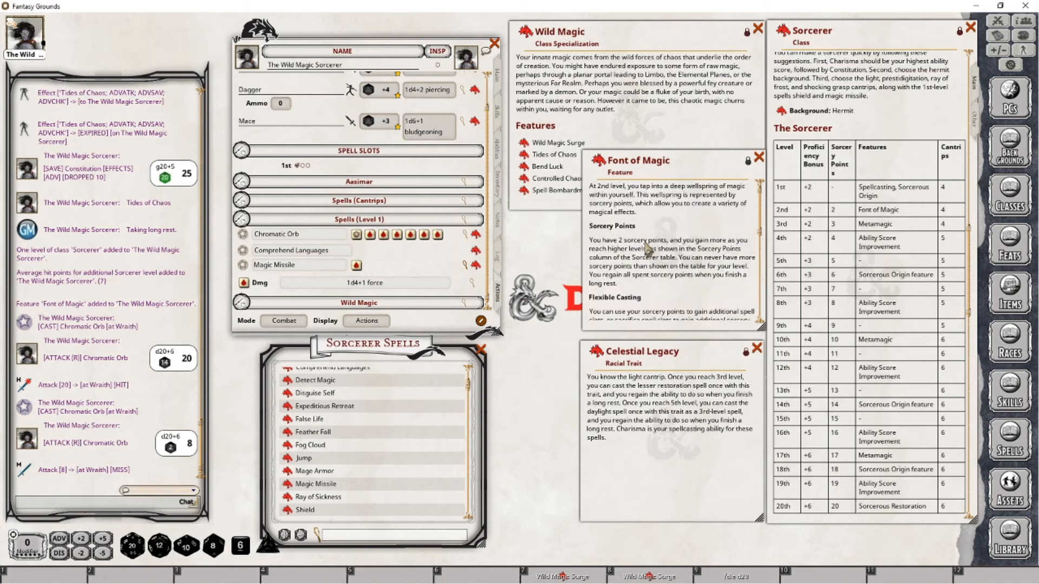
pyautogui.scroll(-3, 648, 248)
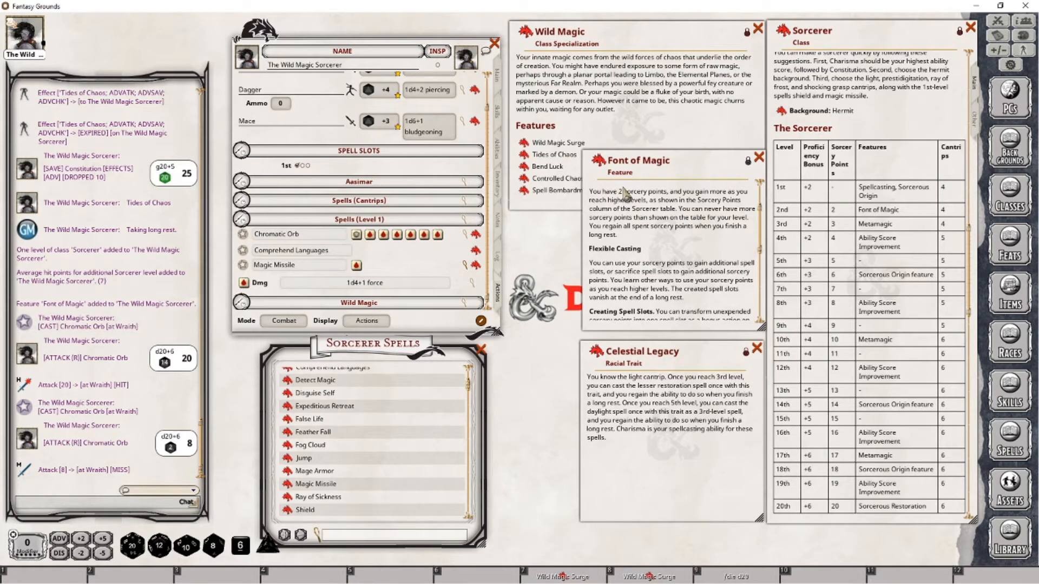
pyautogui.scroll(-5, 631, 215)
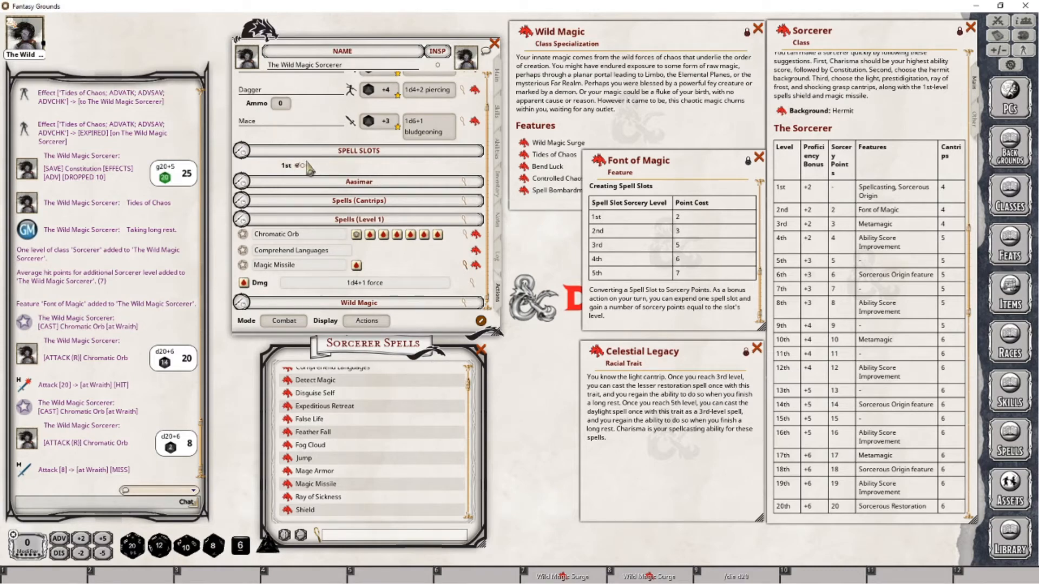
pyautogui.scroll(-5, 673, 244)
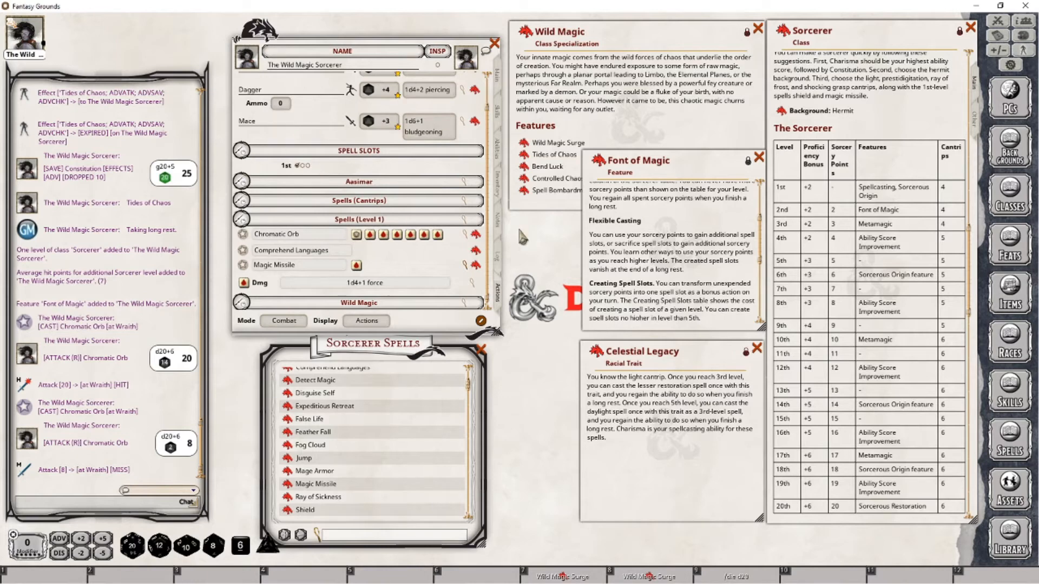
pyautogui.scroll(-3, 629, 282)
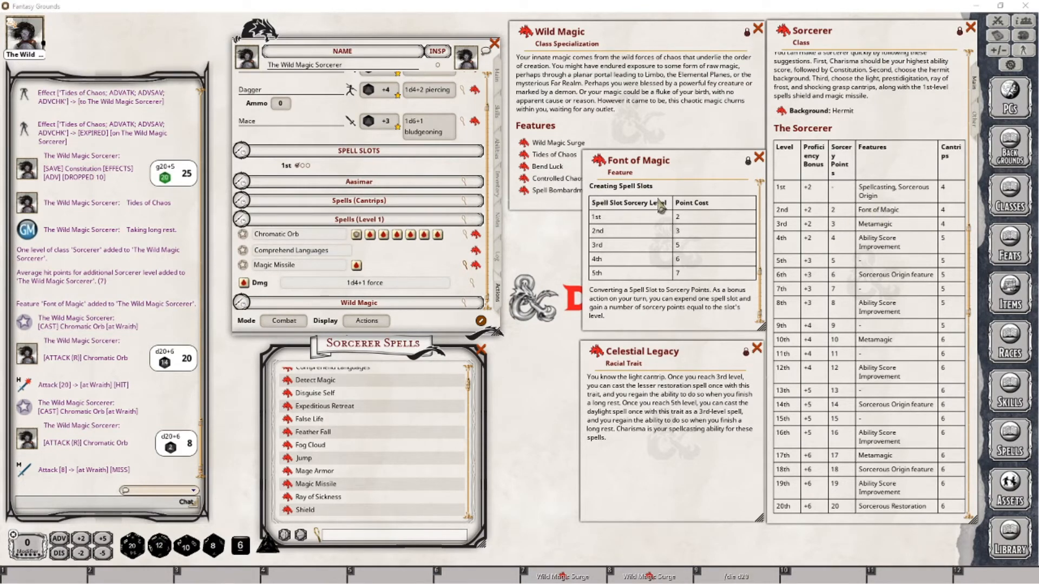
# Step: Collapse the Level 1 spells and add Font of Magic to the character's actions under a group named Sorcerer
pyautogui.click(243, 220)
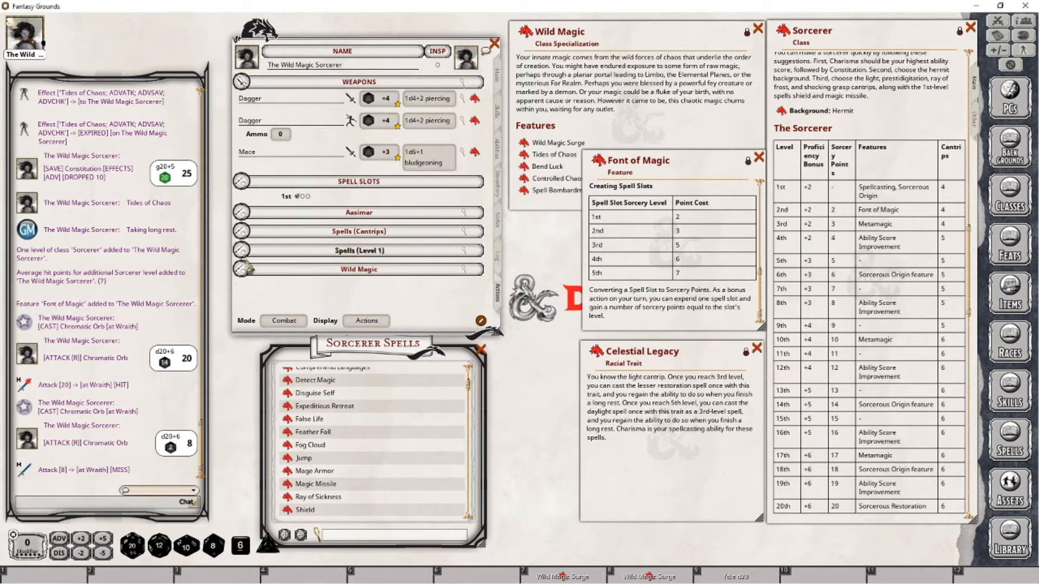
pyautogui.moveTo(598, 161); pyautogui.dragTo(374, 296)
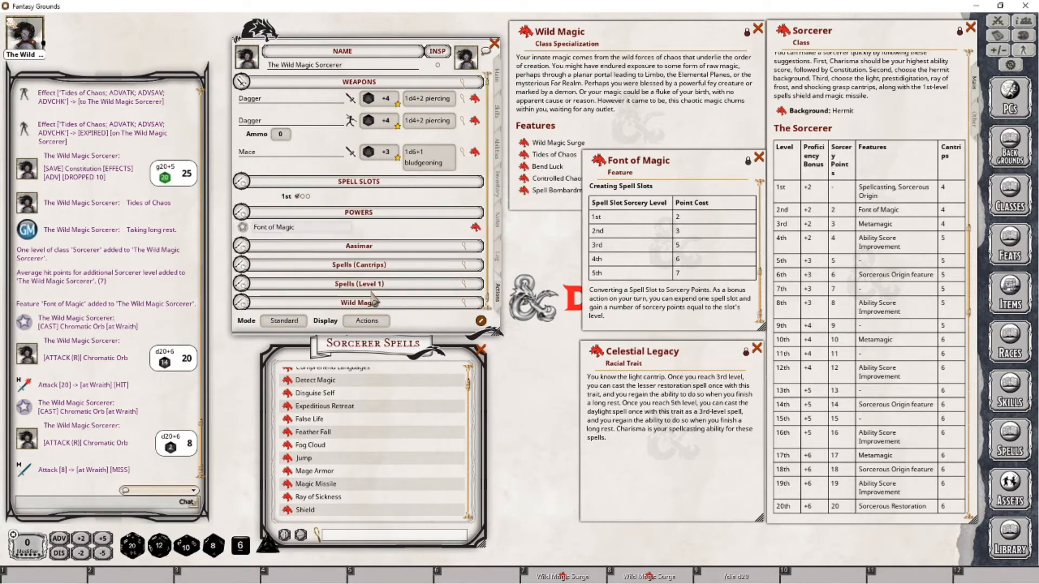
pyautogui.click(366, 321)
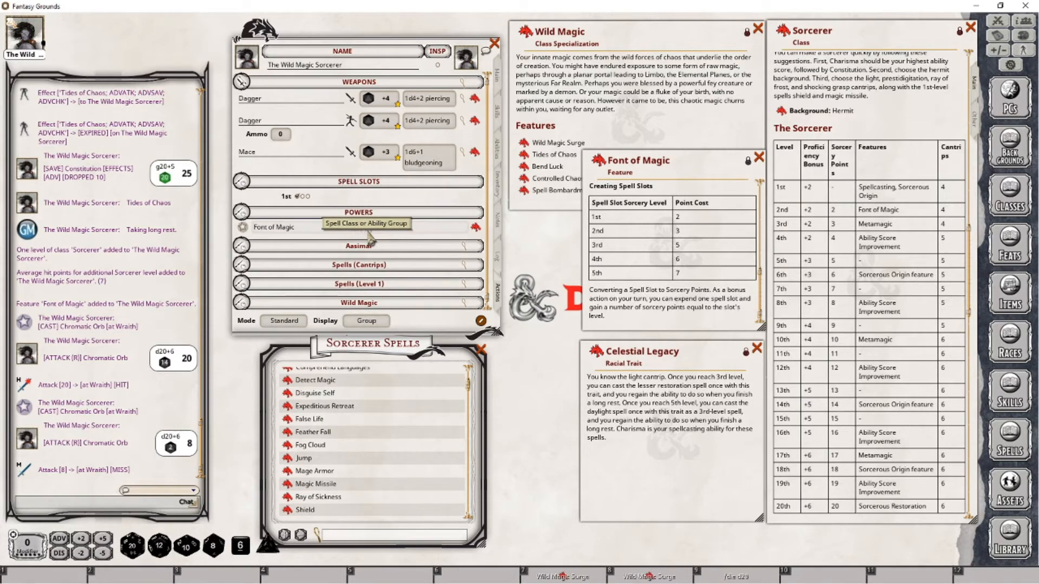
pyautogui.press('Tab')
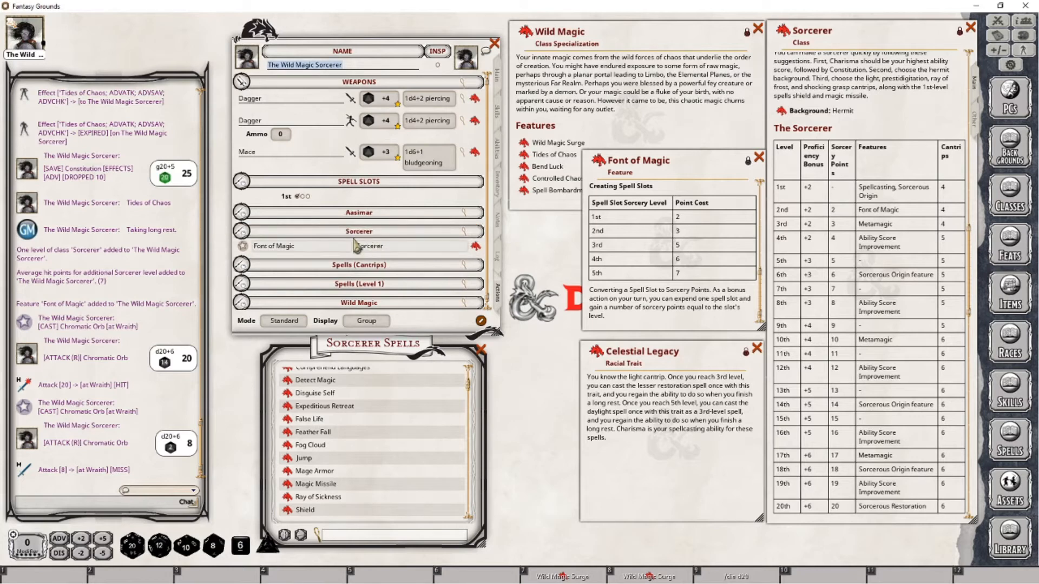
# Step: Give the Font of Magic power 2 daily uses in Preparation mode and review its Sorcery Points and Flexible Casting rules
pyautogui.click(284, 322)
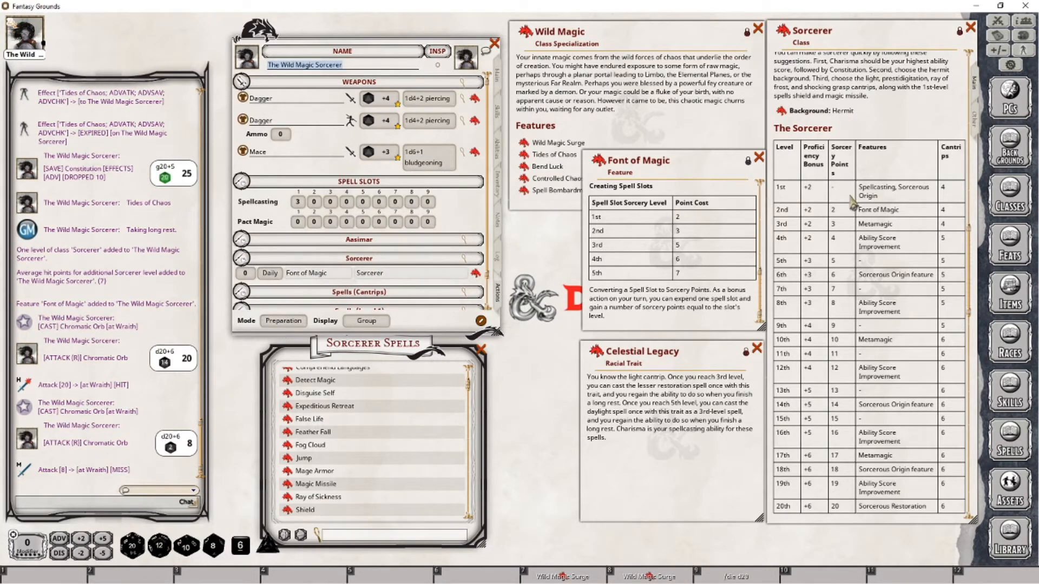
pyautogui.click(257, 275)
pyautogui.write('2')
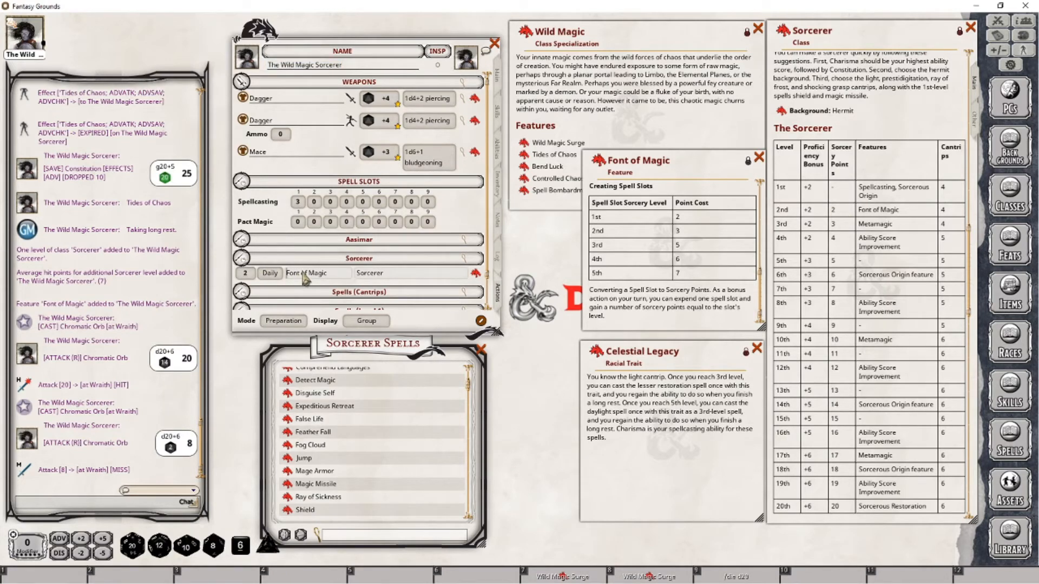
pyautogui.scroll(3, 709, 297)
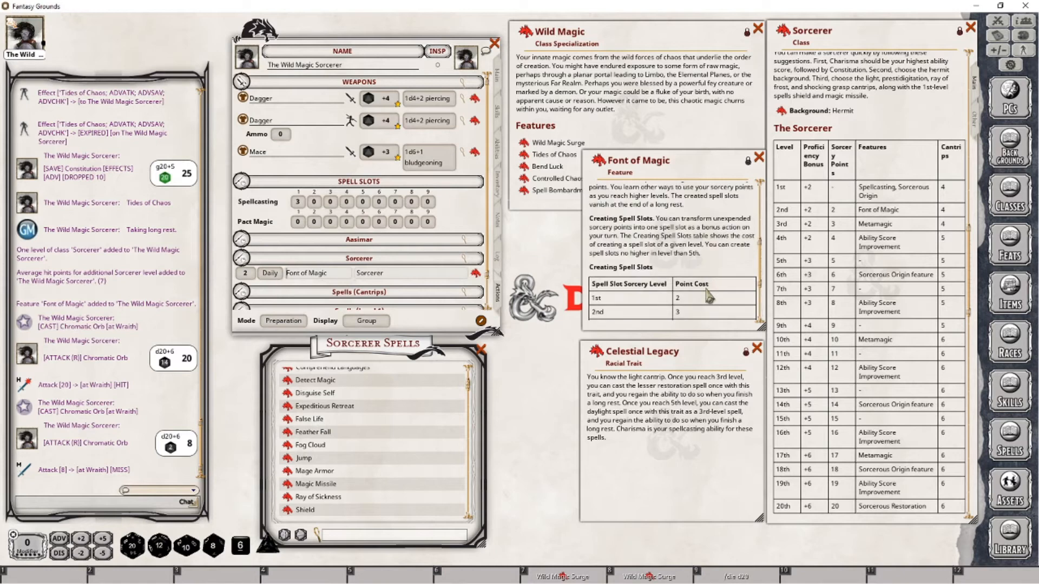
pyautogui.scroll(4, 709, 296)
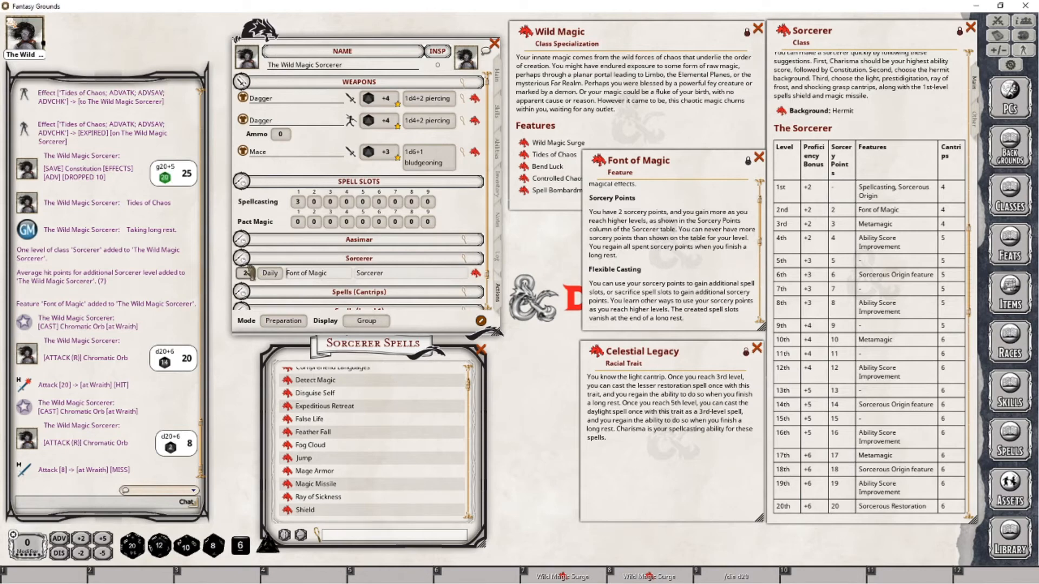
# Step: Spend both Font of Magic uses in Combat mode and restore them with a long rest
pyautogui.click(284, 321)
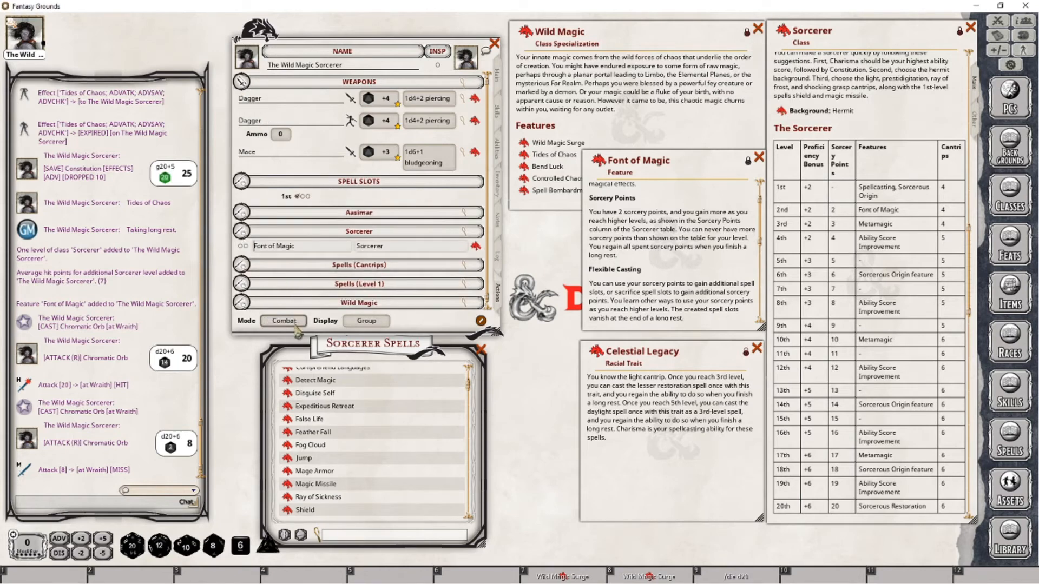
pyautogui.click(240, 246)
pyautogui.click(244, 246)
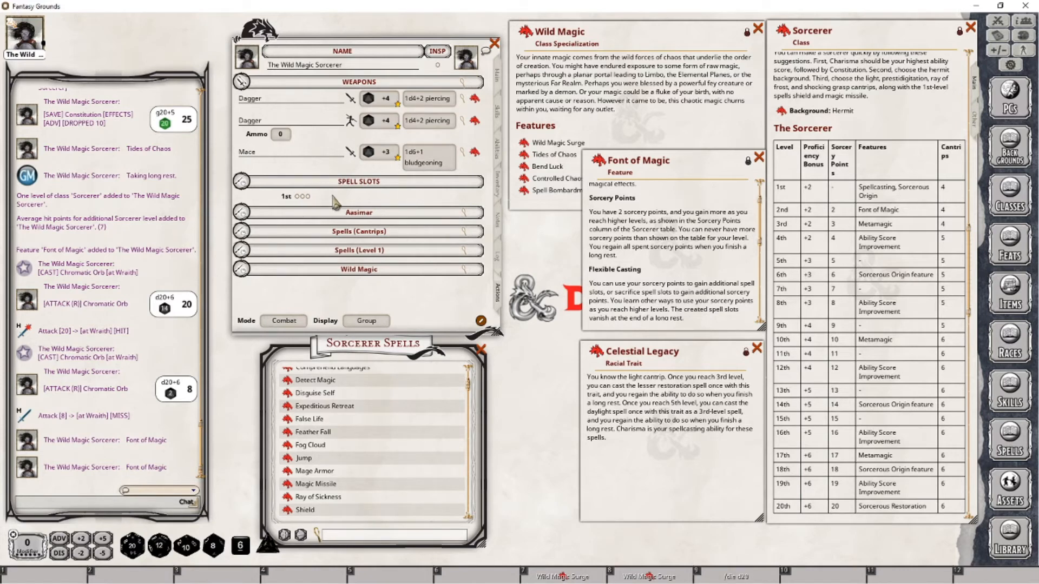
pyautogui.click(296, 322)
pyautogui.click(298, 323)
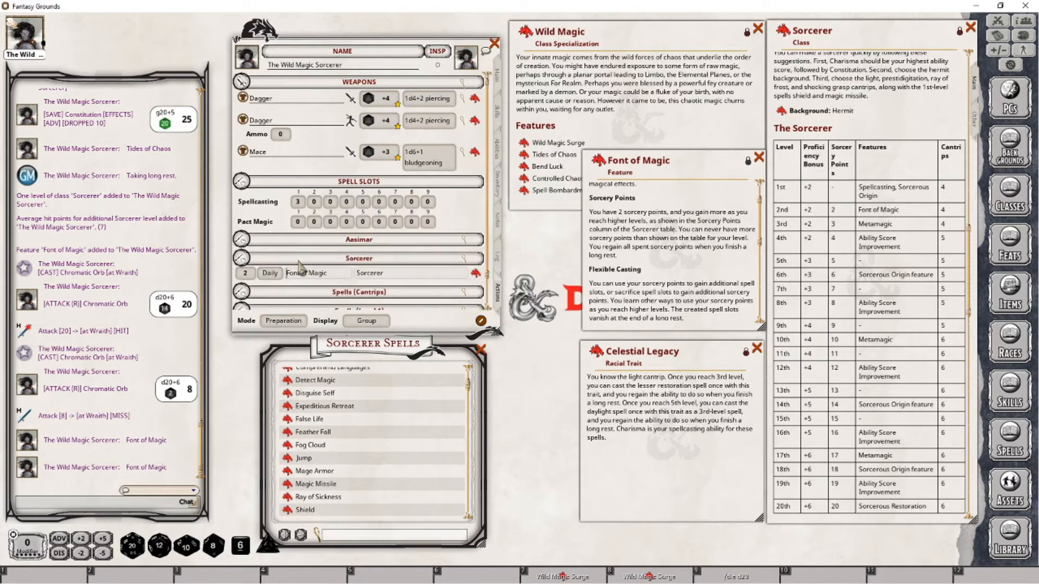
pyautogui.click(300, 321)
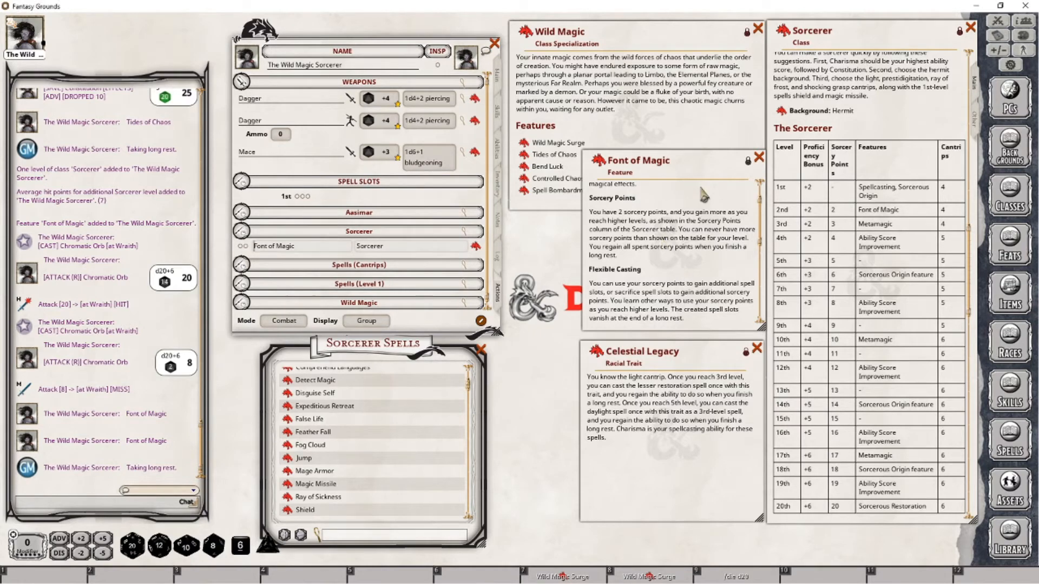
# Step: Close the Font of Magic description and examine the Sorcerer class progression and Spell Slots per Spell Level tables beside the main character sheet
pyautogui.click(759, 158)
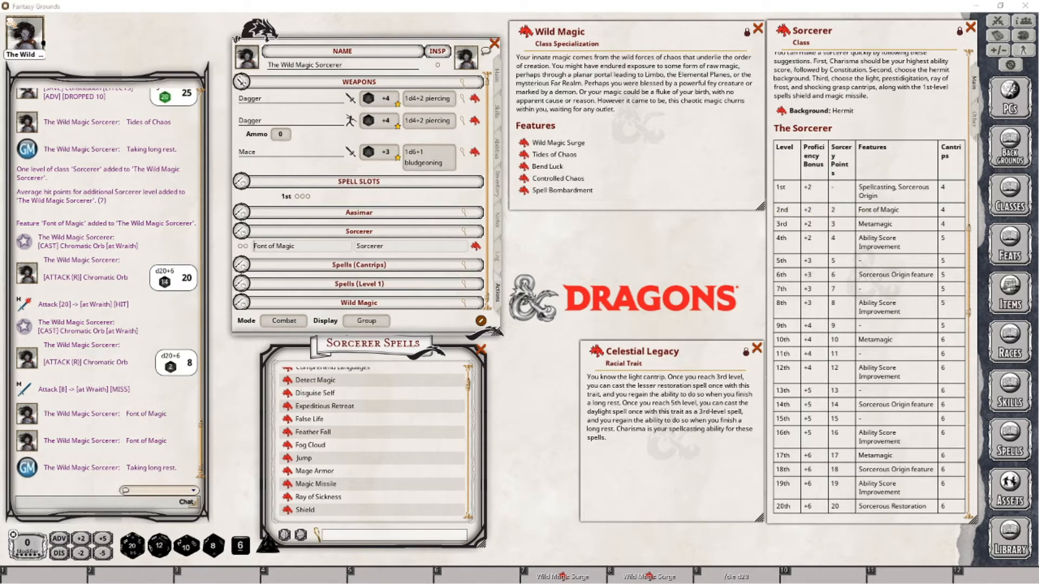
pyautogui.click(498, 78)
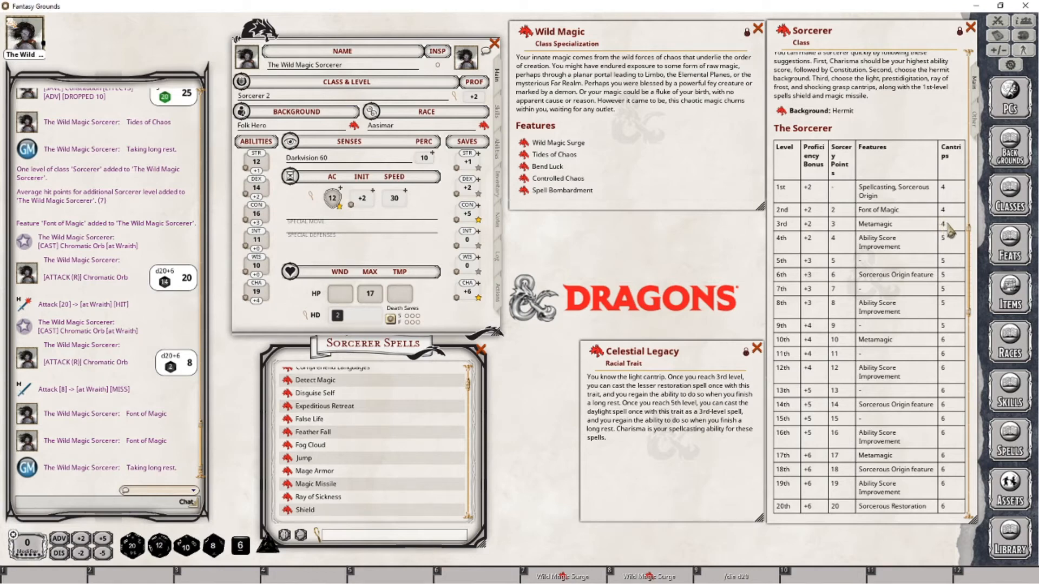
pyautogui.scroll(-10, 886, 413)
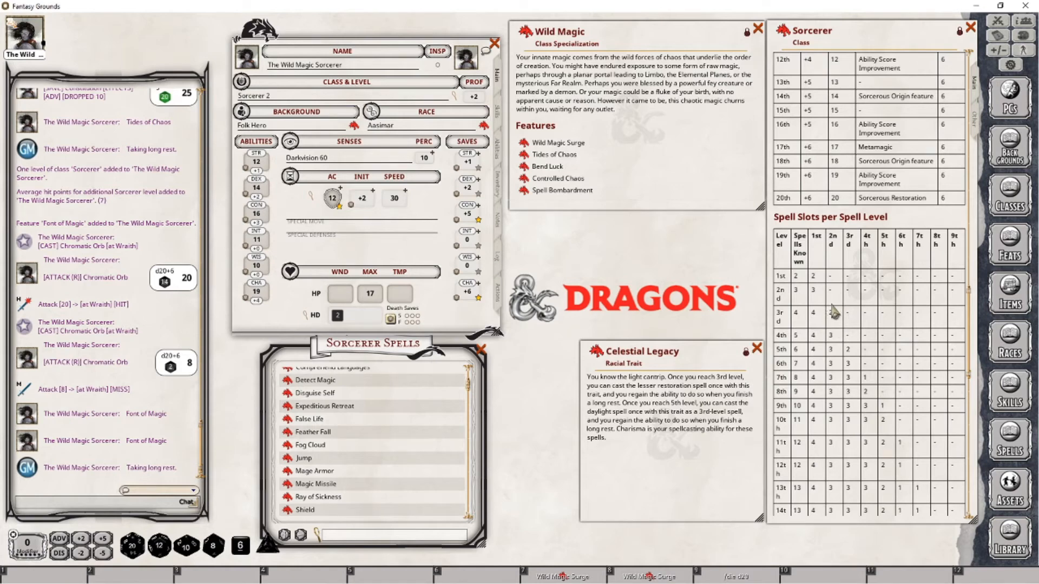
pyautogui.scroll(1, 835, 313)
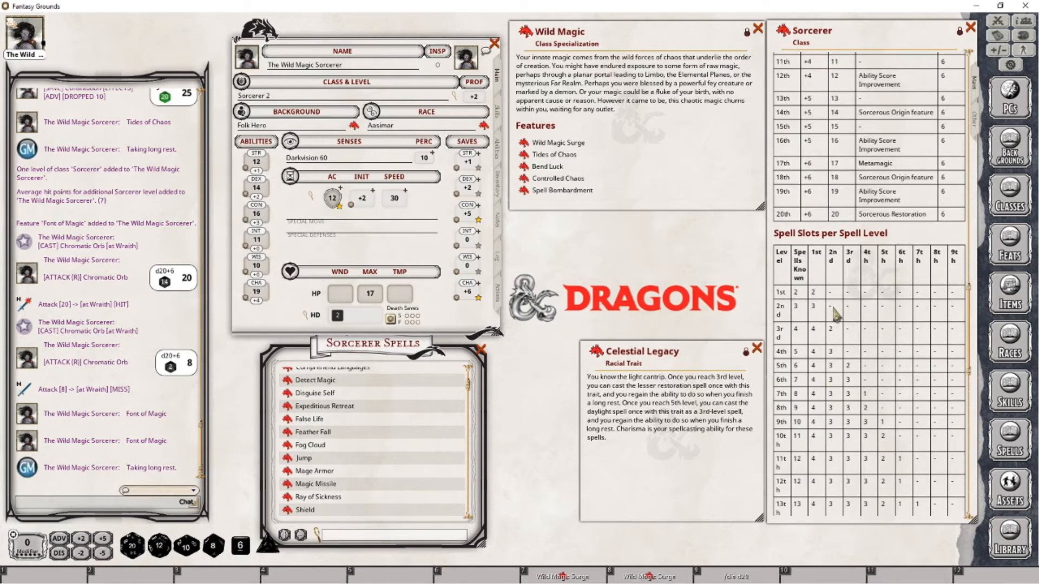
pyautogui.scroll(10, 835, 314)
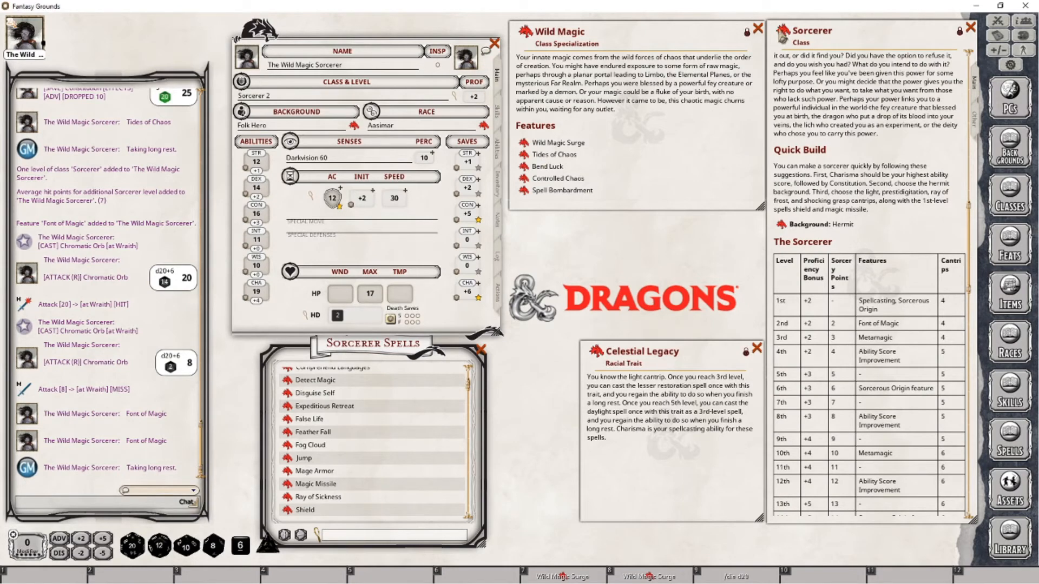
# Step: Advance the character to Sorcerer level 3 and set the Font of Magic daily uses to 3
pyautogui.moveTo(779, 34); pyautogui.dragTo(278, 99)
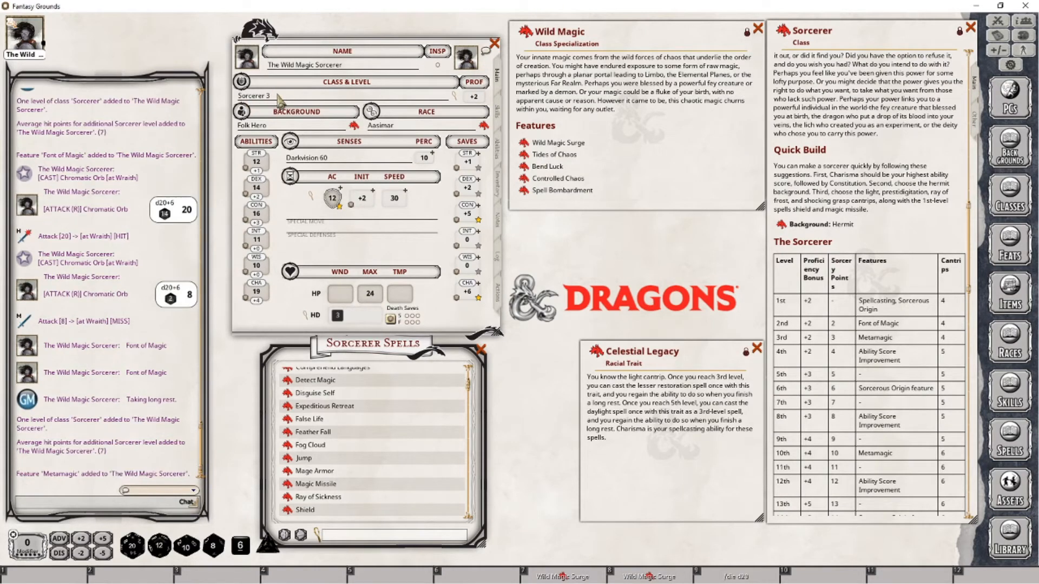
pyautogui.click(498, 294)
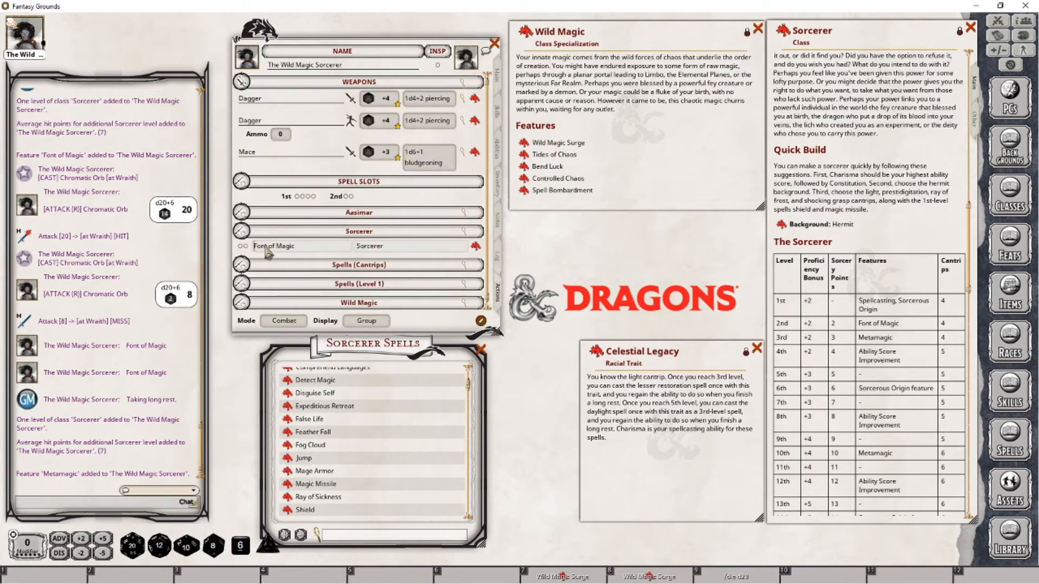
pyautogui.click(284, 321)
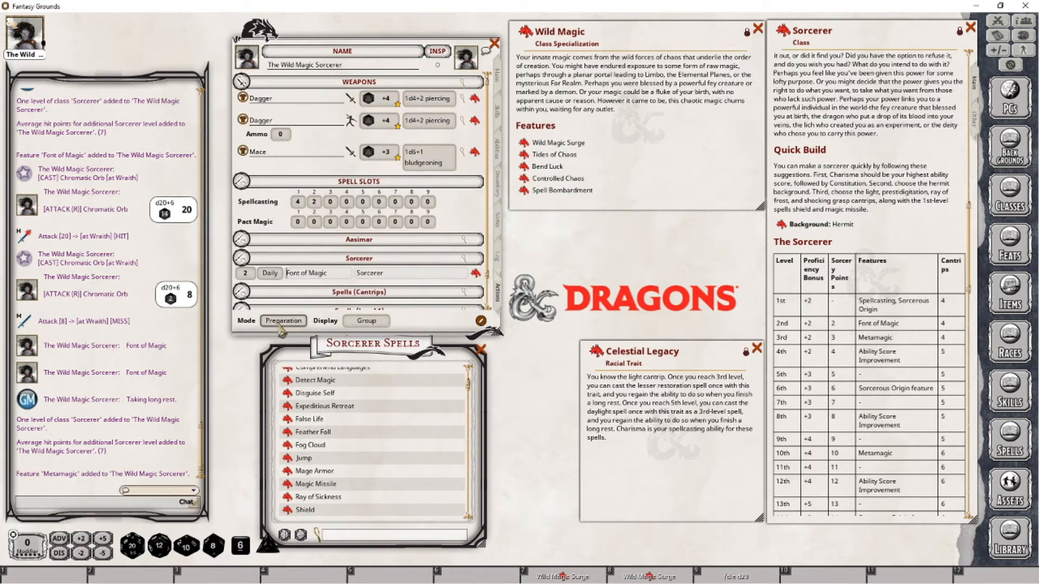
pyautogui.scroll(1, 245, 273)
pyautogui.click(284, 321)
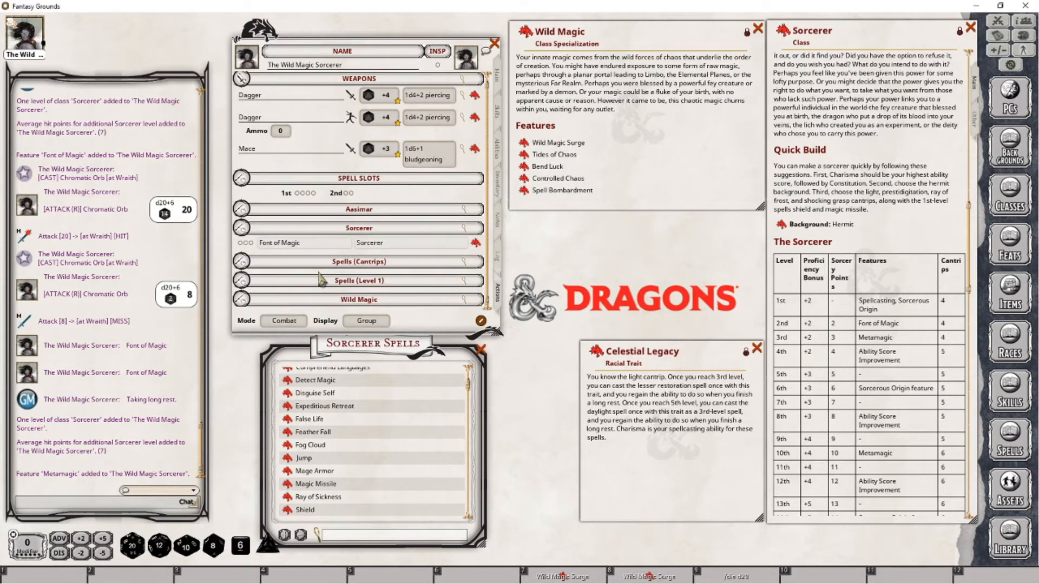
# Step: Collapse the Sorcerer, Spells (Cantrips) and Spells (Level 1) groups in the character's actions
pyautogui.click(243, 229)
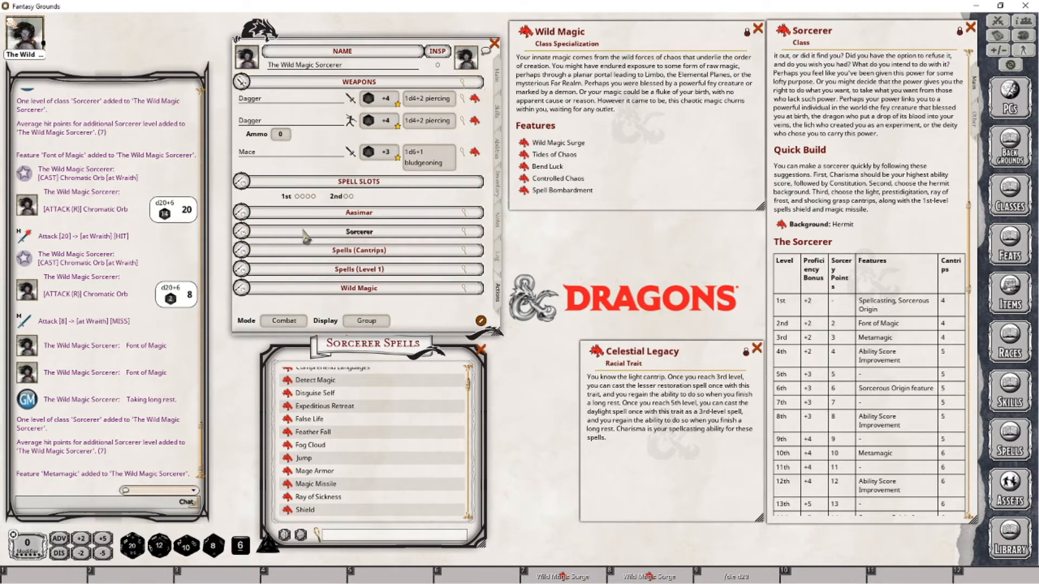
pyautogui.click(242, 267)
pyautogui.click(242, 219)
pyautogui.click(241, 269)
pyautogui.click(242, 200)
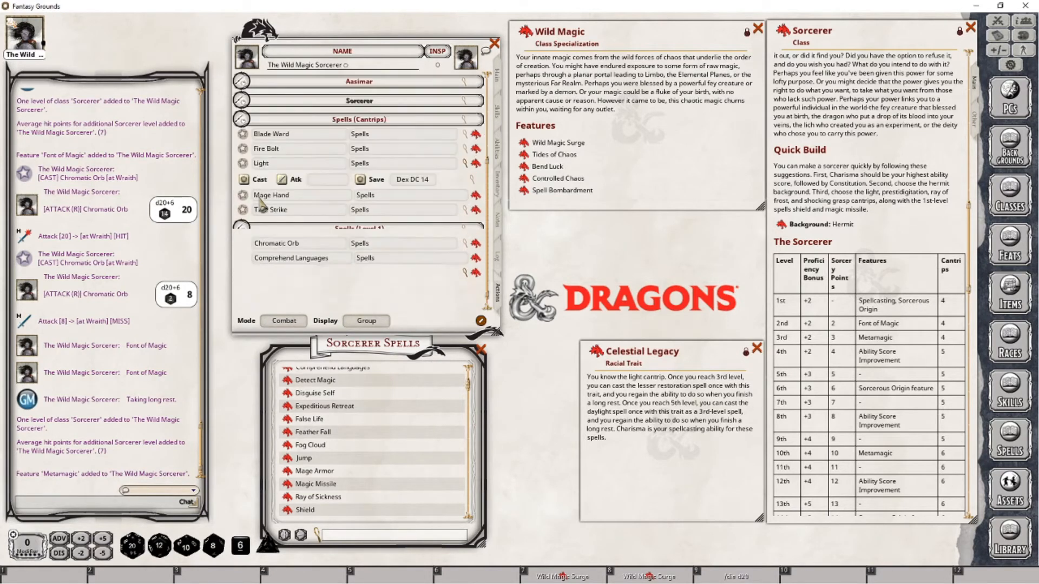
pyautogui.click(244, 244)
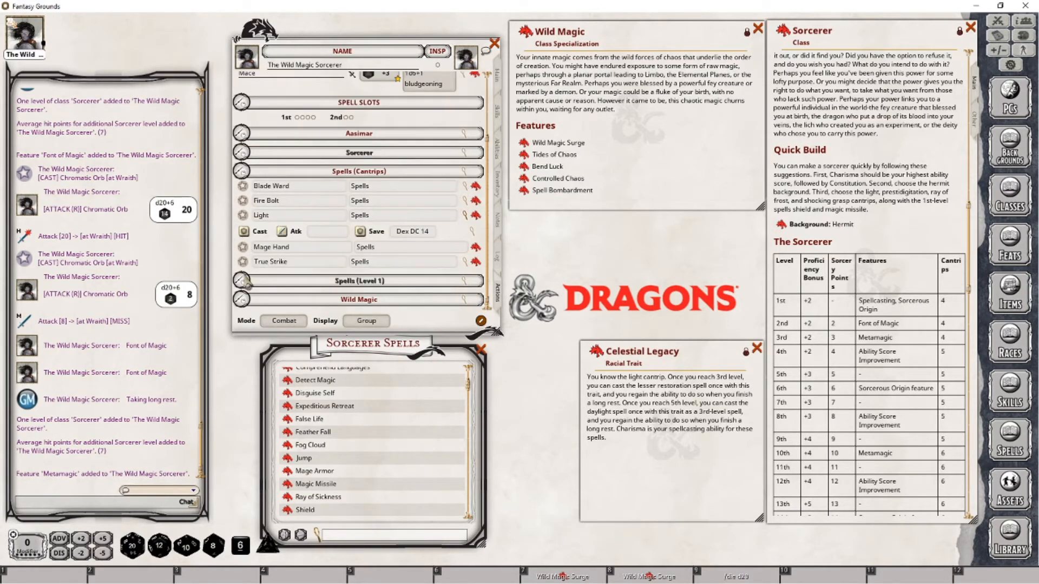
pyautogui.click(242, 173)
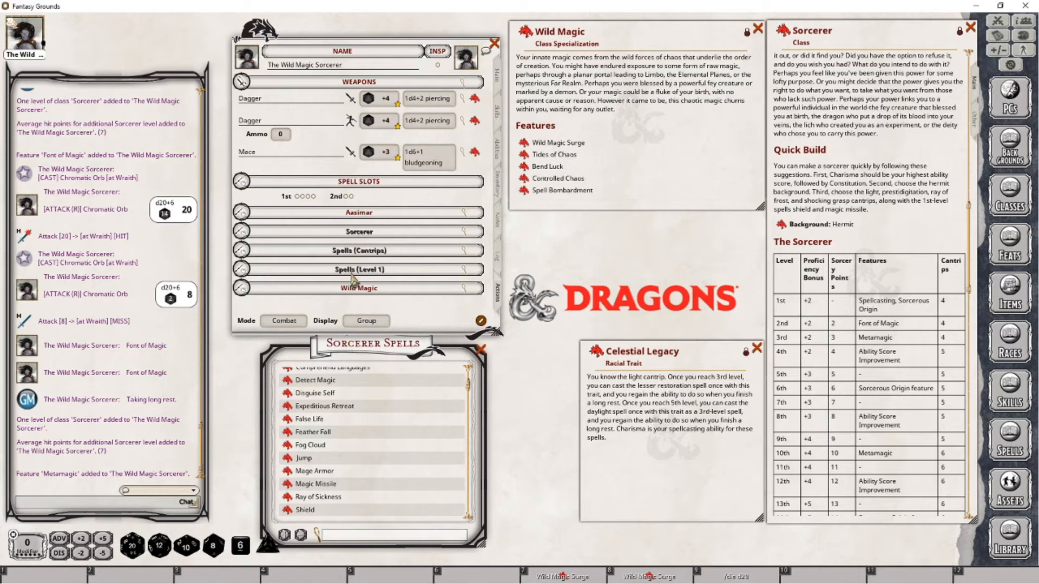
# Step: Add the level 2 spell Hold Person from the Sorcerer spell list to the character's actions
pyautogui.scroll(3, 366, 433)
pyautogui.scroll(1, 300, 373)
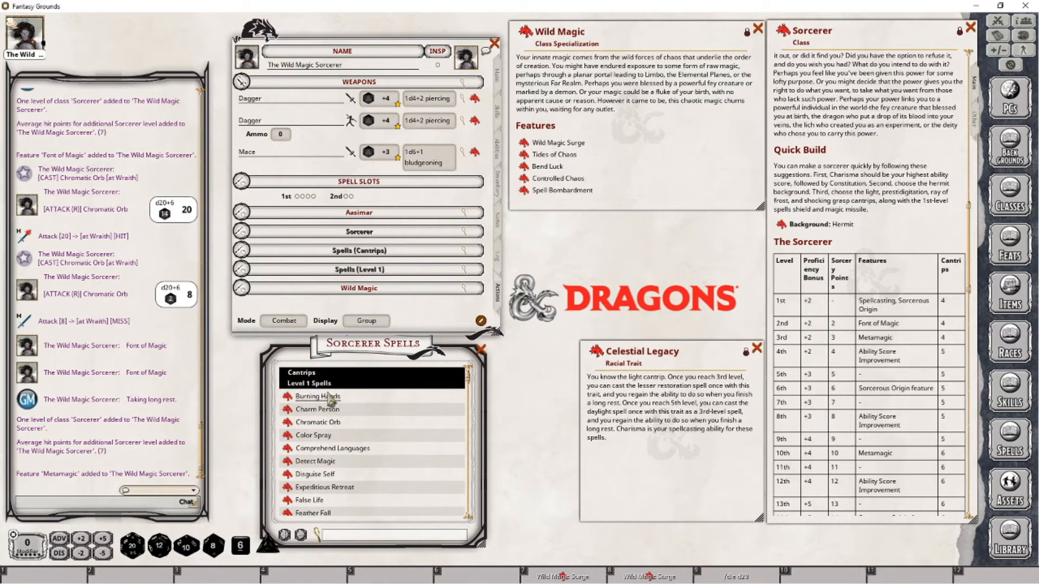
pyautogui.click(309, 384)
pyautogui.scroll(-1, 350, 422)
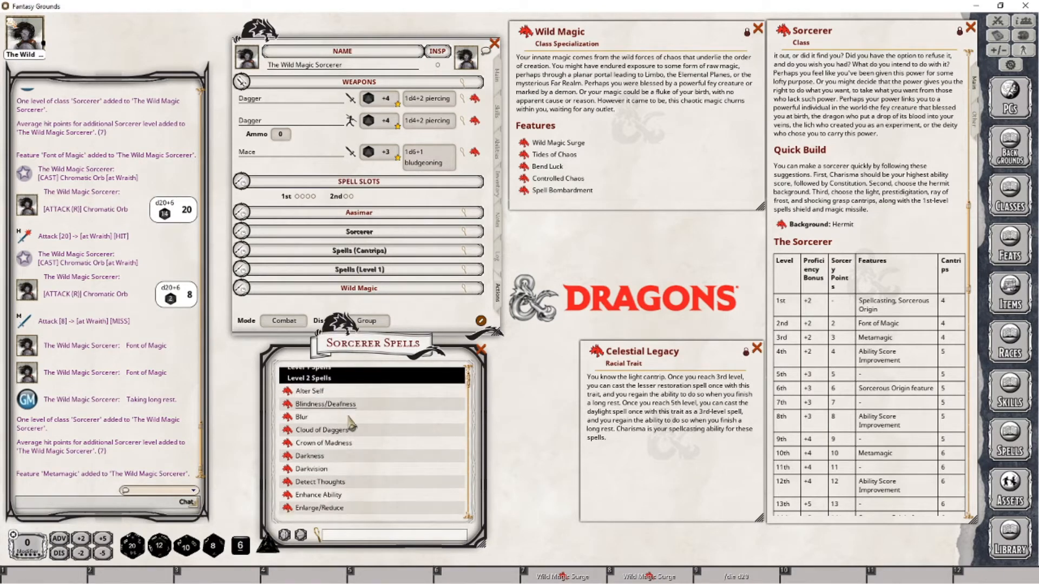
pyautogui.scroll(-5, 351, 422)
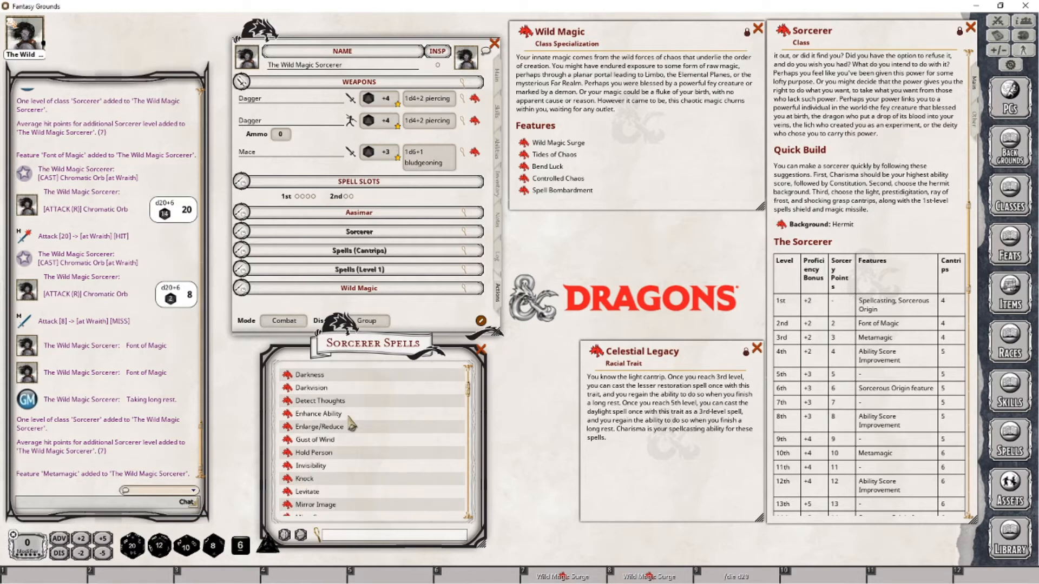
pyautogui.scroll(-1, 351, 425)
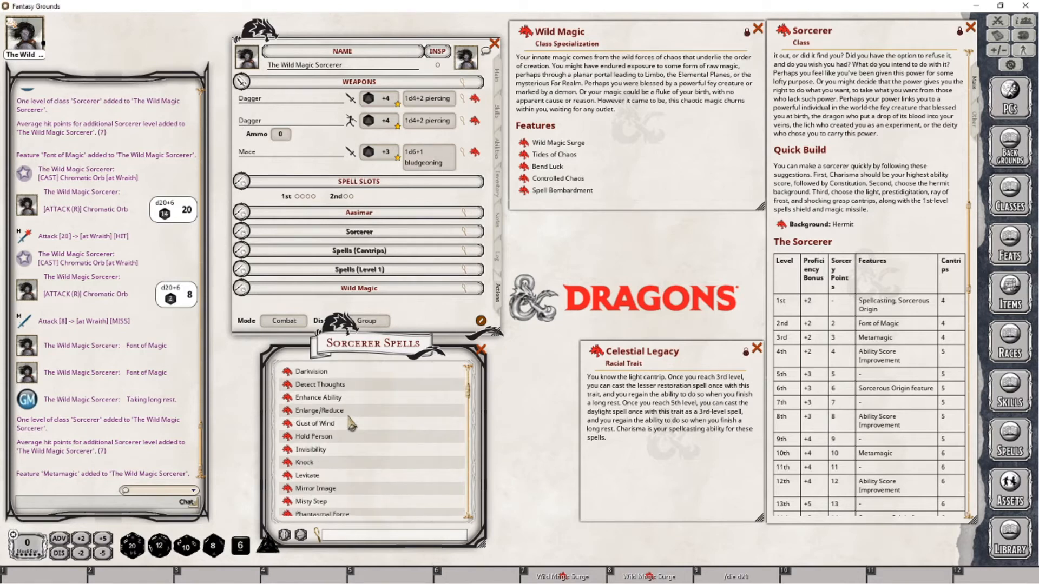
pyautogui.moveTo(359, 316); pyautogui.dragTo(386, 292)
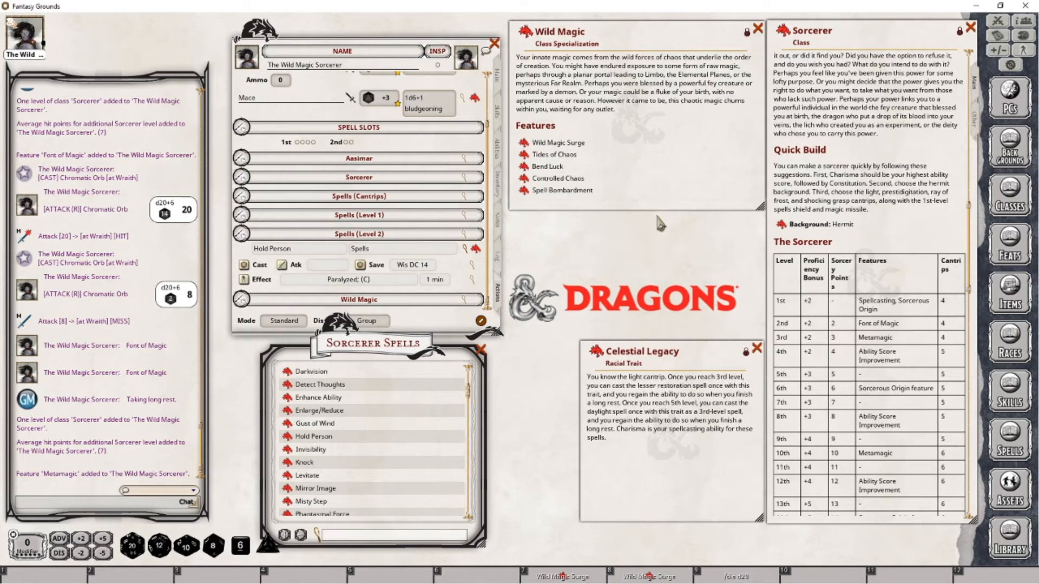
# Step: Open the Metamagic feature from the character's abilities beside the sheet and read its description and options
pyautogui.click(498, 149)
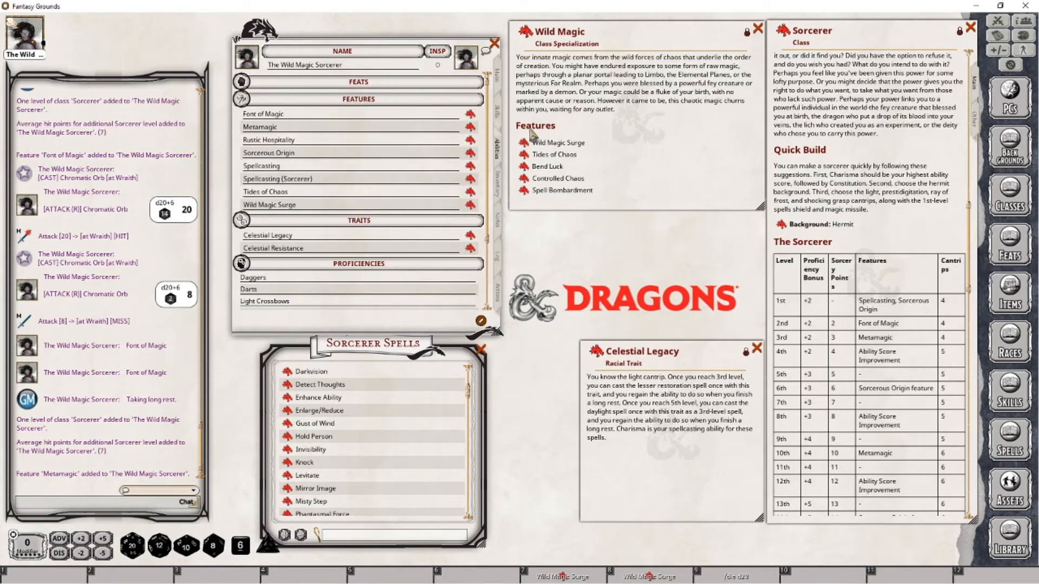
pyautogui.click(468, 128)
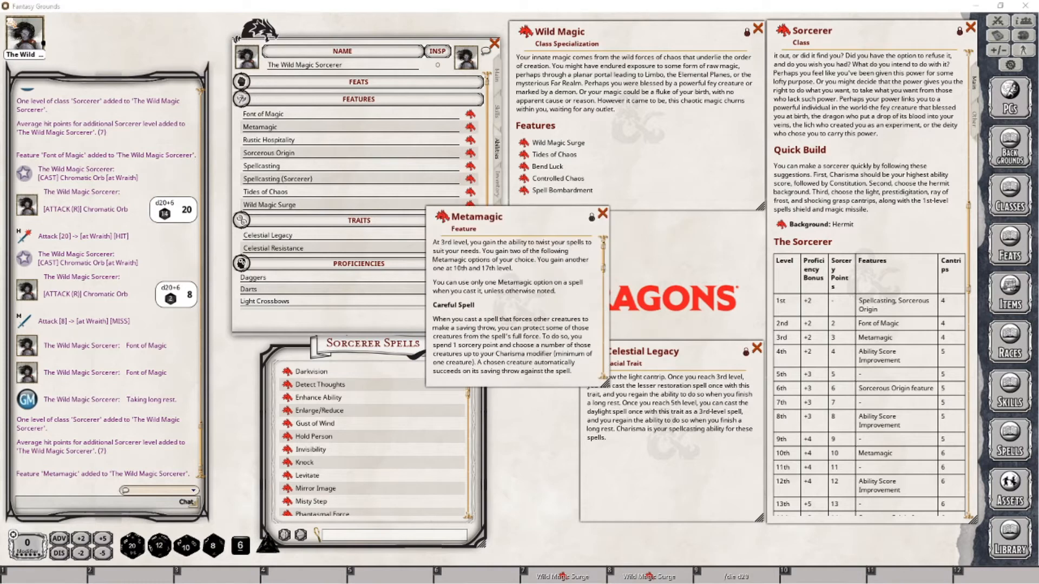
pyautogui.moveTo(532, 214); pyautogui.dragTo(685, 223)
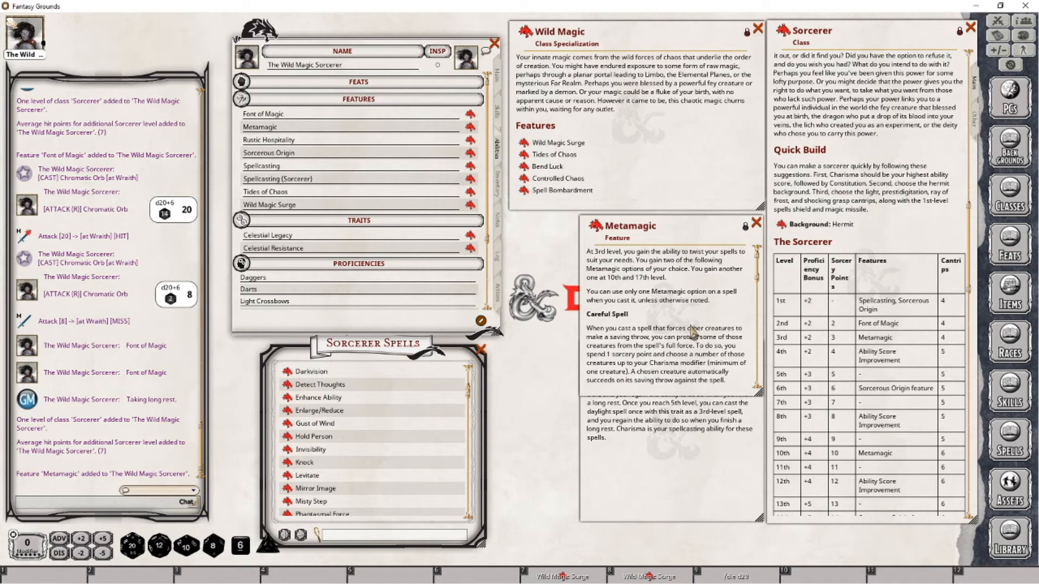
pyautogui.scroll(-5, 693, 331)
pyautogui.scroll(4, 693, 330)
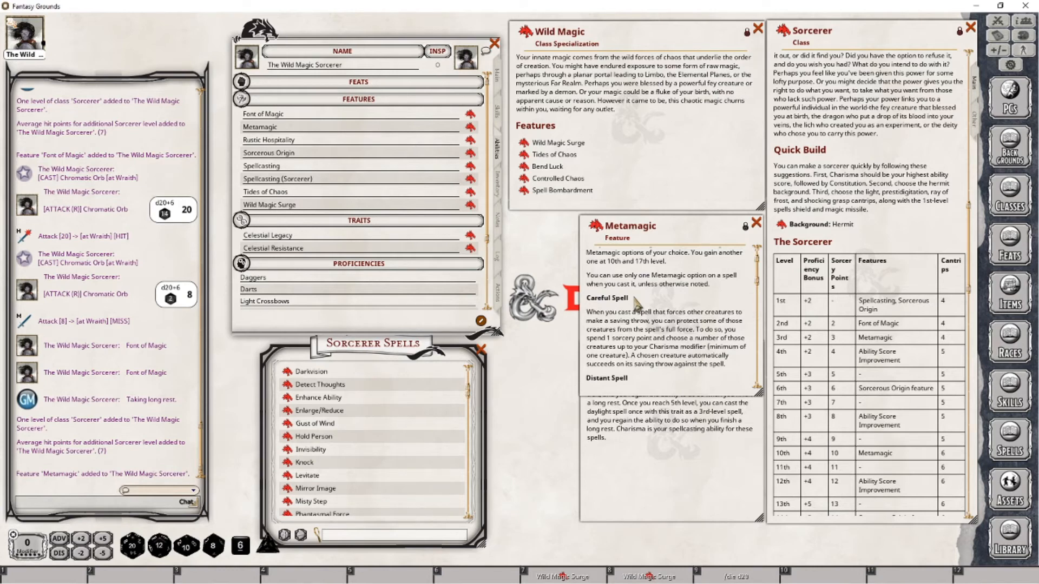
# Step: Add the Metamagic feature to the character's actions as a power and assign it to the Sorcerer group
pyautogui.click(497, 76)
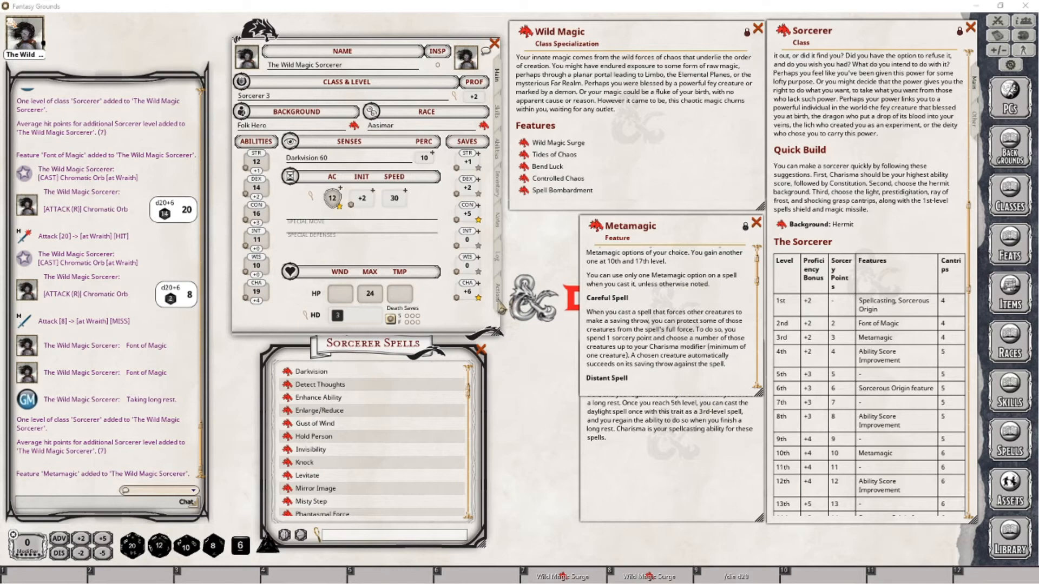
pyautogui.click(497, 297)
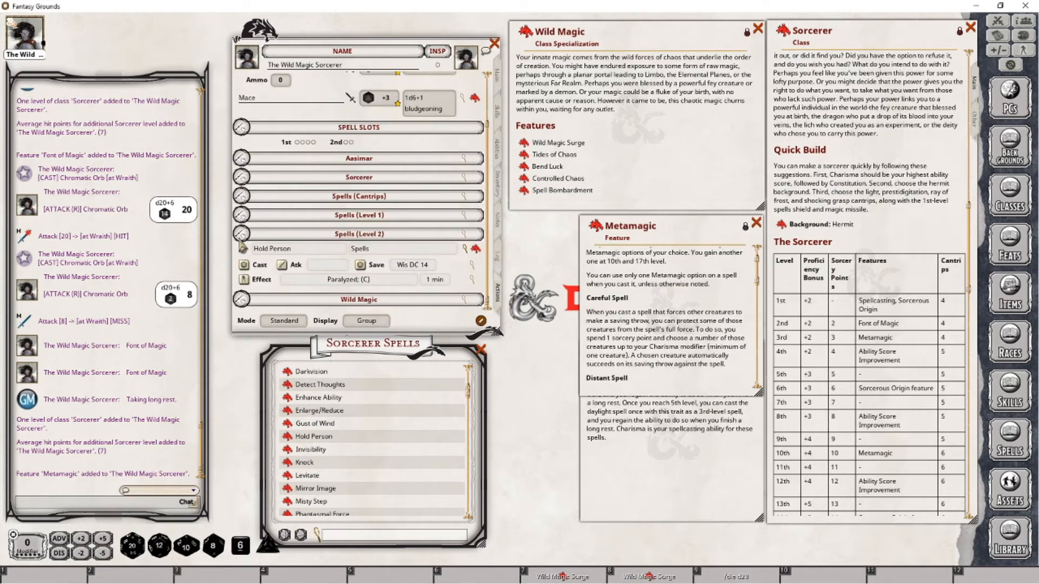
pyautogui.click(241, 237)
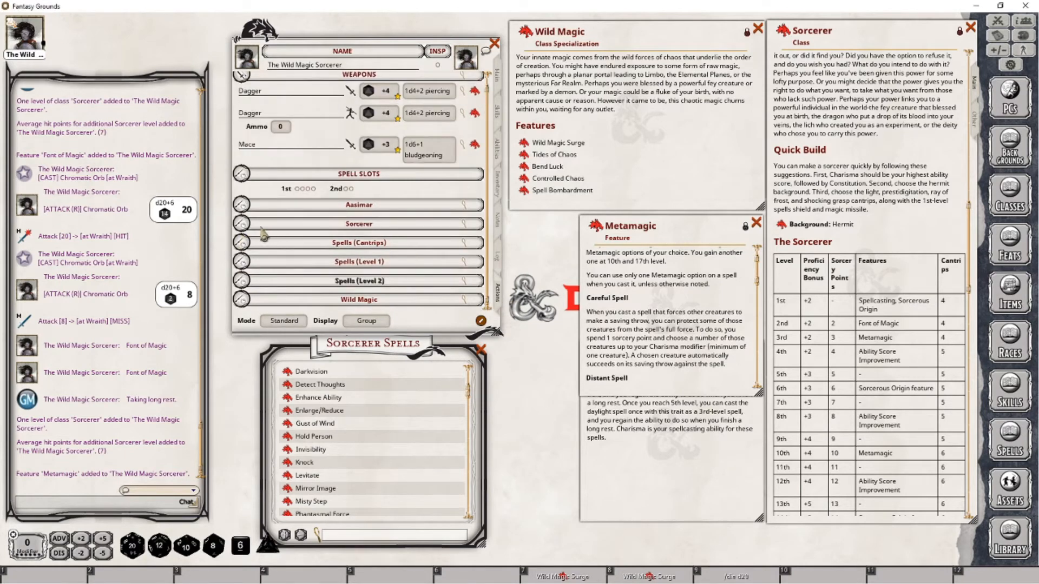
pyautogui.click(244, 228)
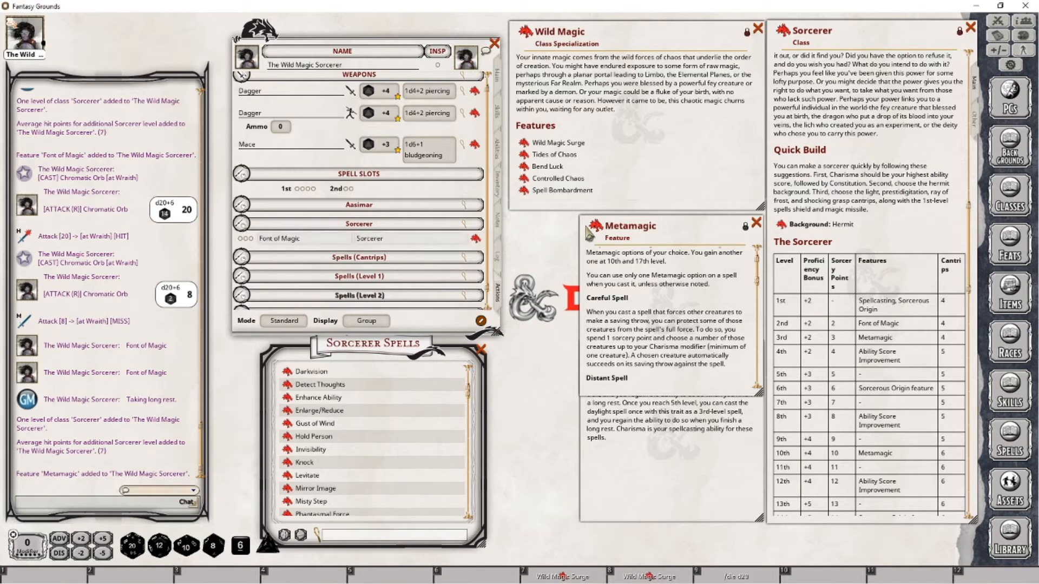
pyautogui.moveTo(410, 241); pyautogui.dragTo(409, 241)
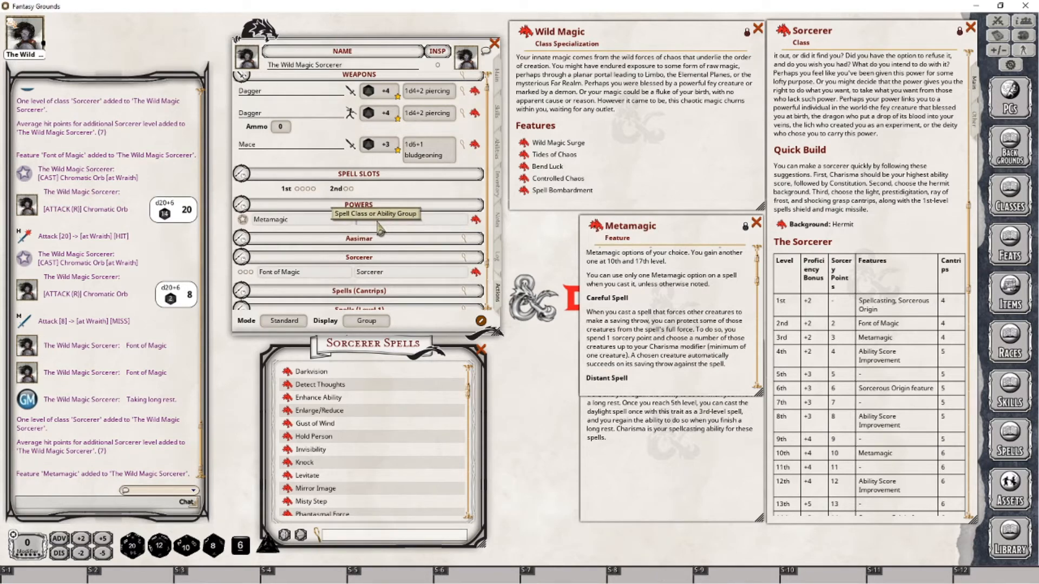
pyautogui.press('Return')
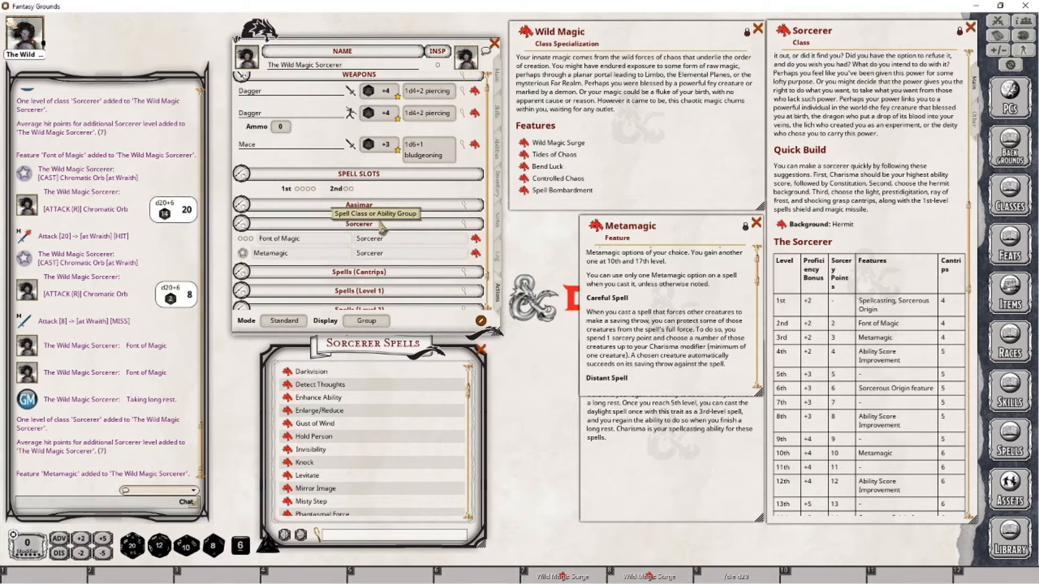
# Step: Review the Metamagic options in the enlarged feature description and rename the Metamagic power as "Metamagic (Twinned Spell)"
pyautogui.click(311, 255)
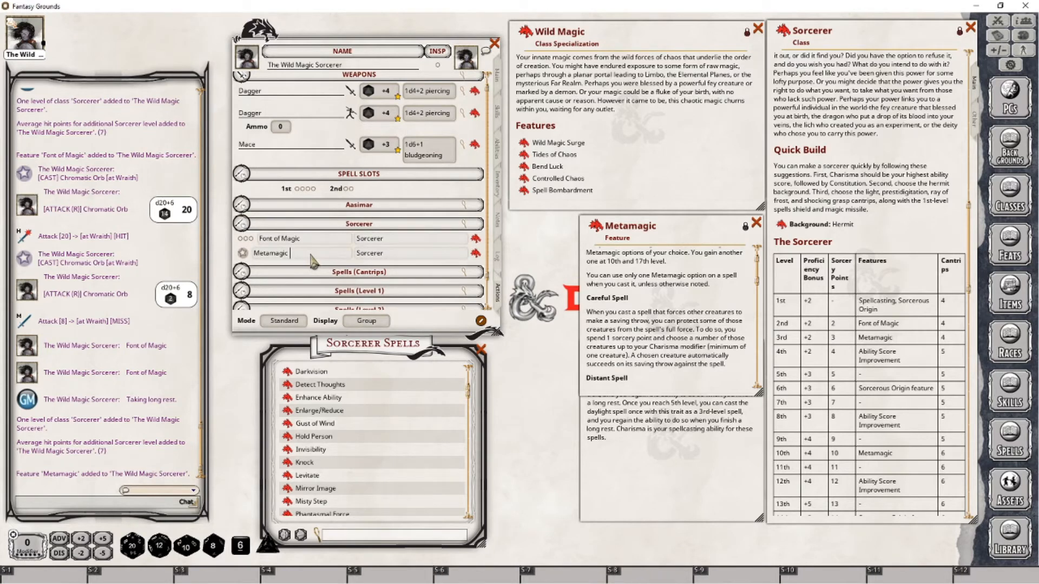
pyautogui.write('()')
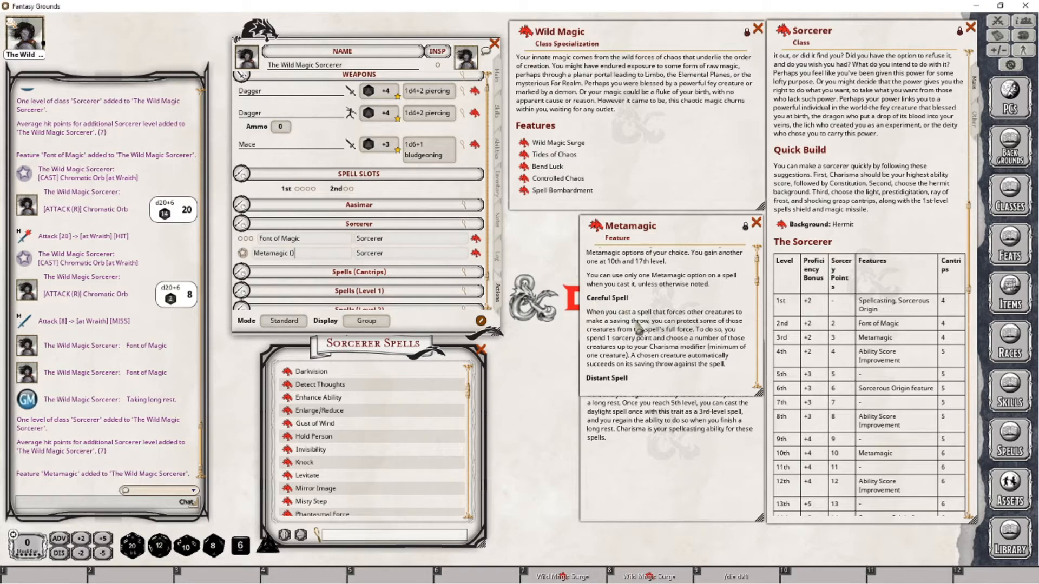
pyautogui.scroll(1, 666, 352)
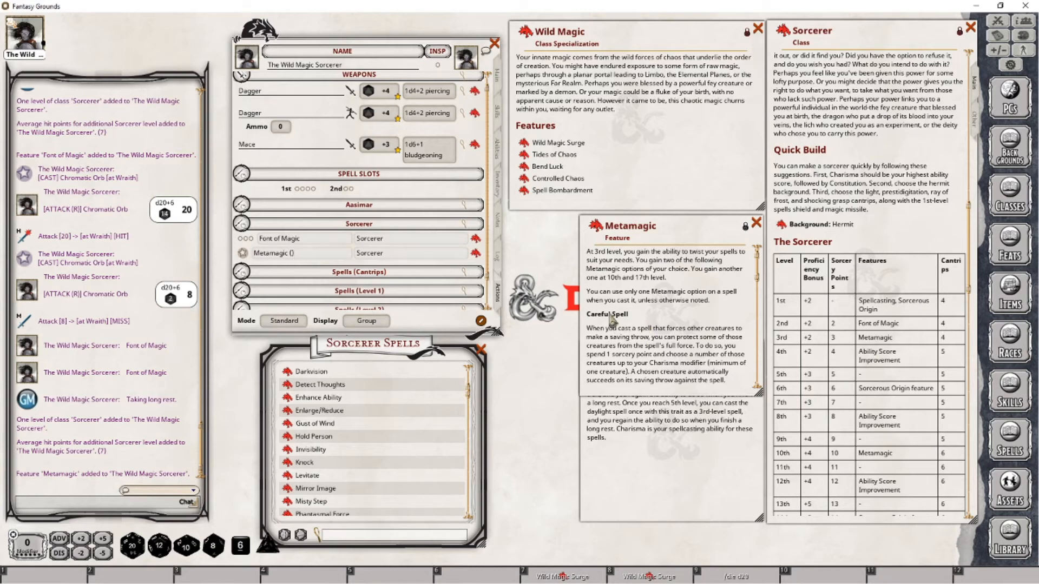
pyautogui.moveTo(638, 394); pyautogui.dragTo(641, 506)
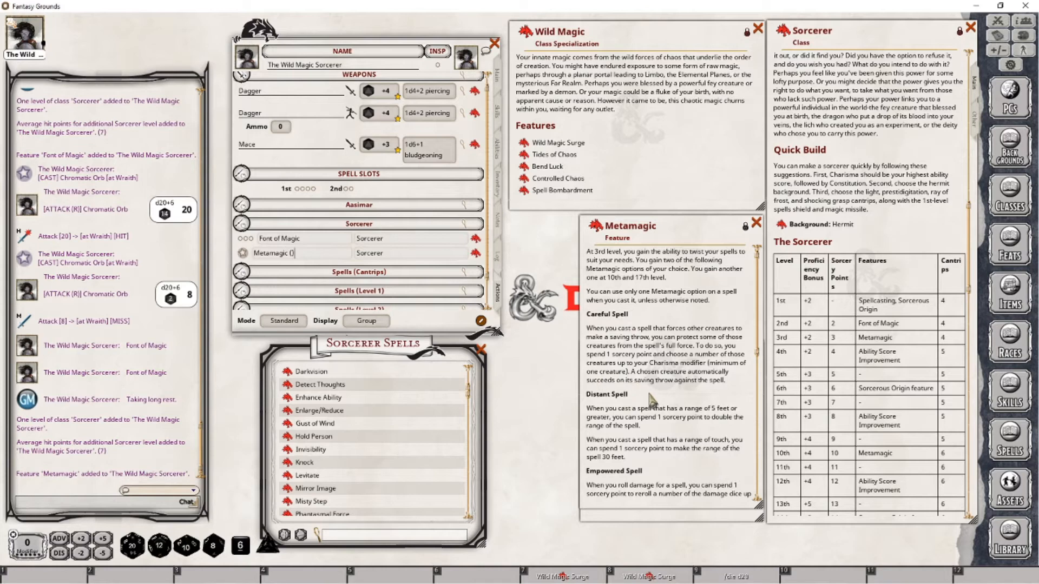
pyautogui.scroll(-4, 652, 397)
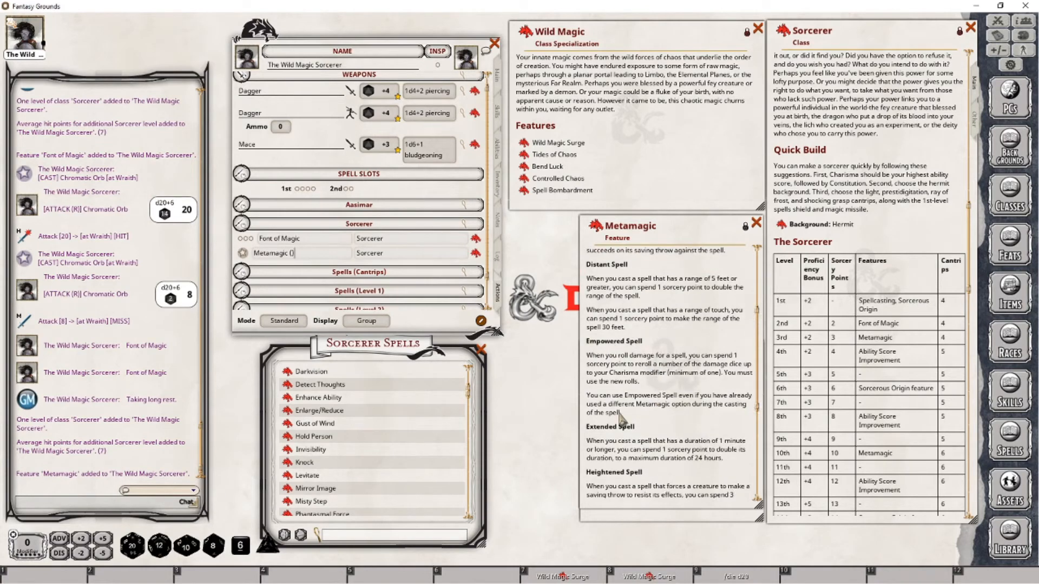
pyautogui.scroll(-4, 634, 428)
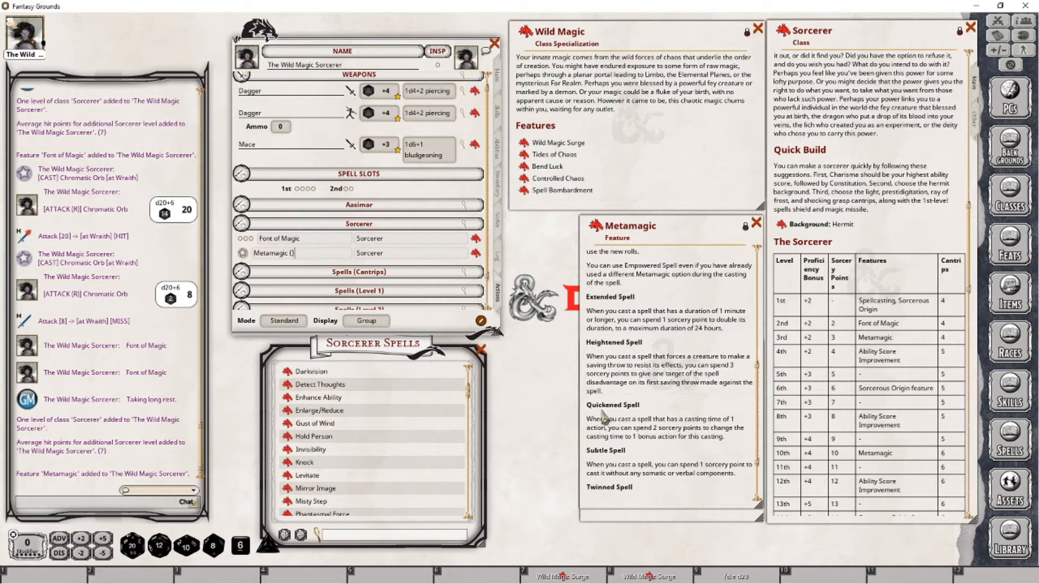
pyautogui.scroll(-2, 648, 450)
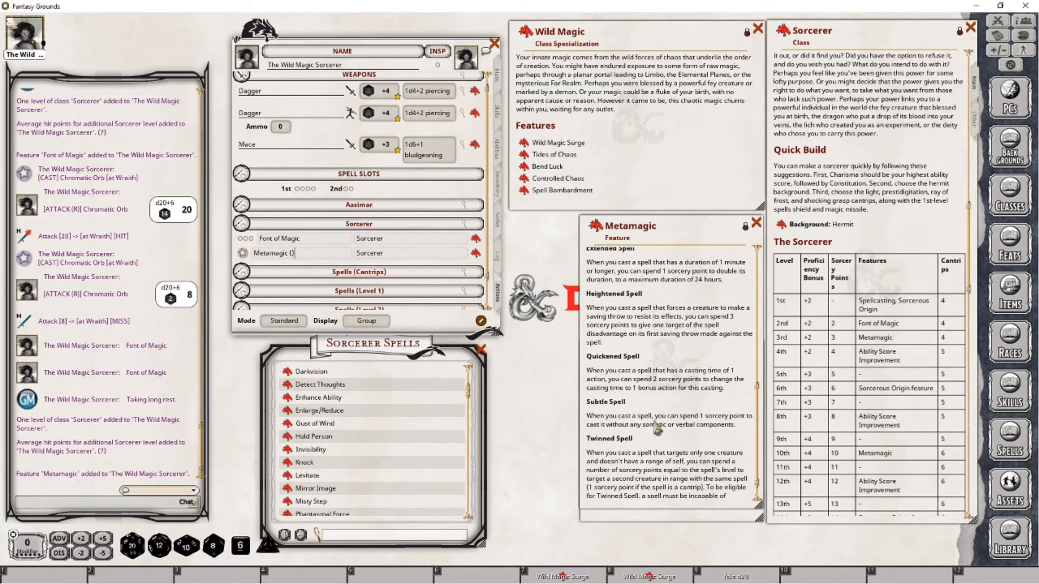
pyautogui.scroll(4, 656, 431)
pyautogui.scroll(3, 658, 430)
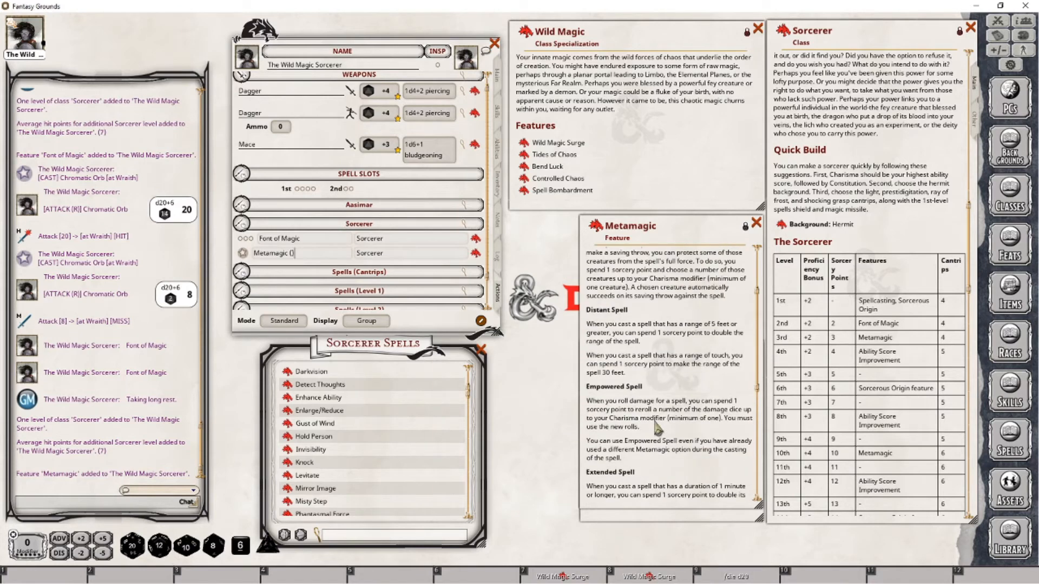
pyautogui.scroll(-7, 657, 429)
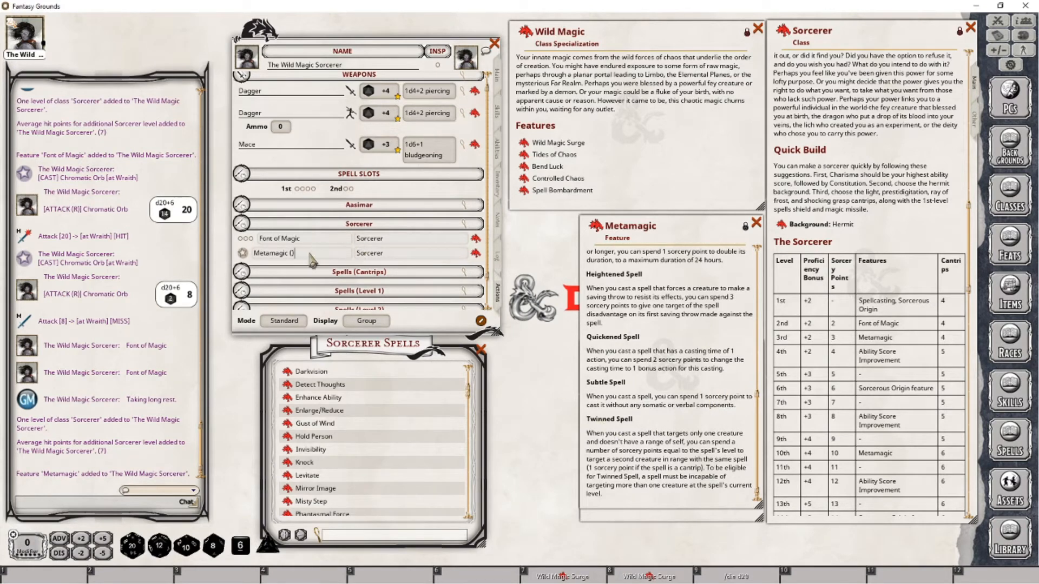
pyautogui.click(292, 254)
pyautogui.write('Twinned Spell')
# Step: Check the linked description of the Metamagic (Twinned Spell) power and close it
pyautogui.click(474, 253)
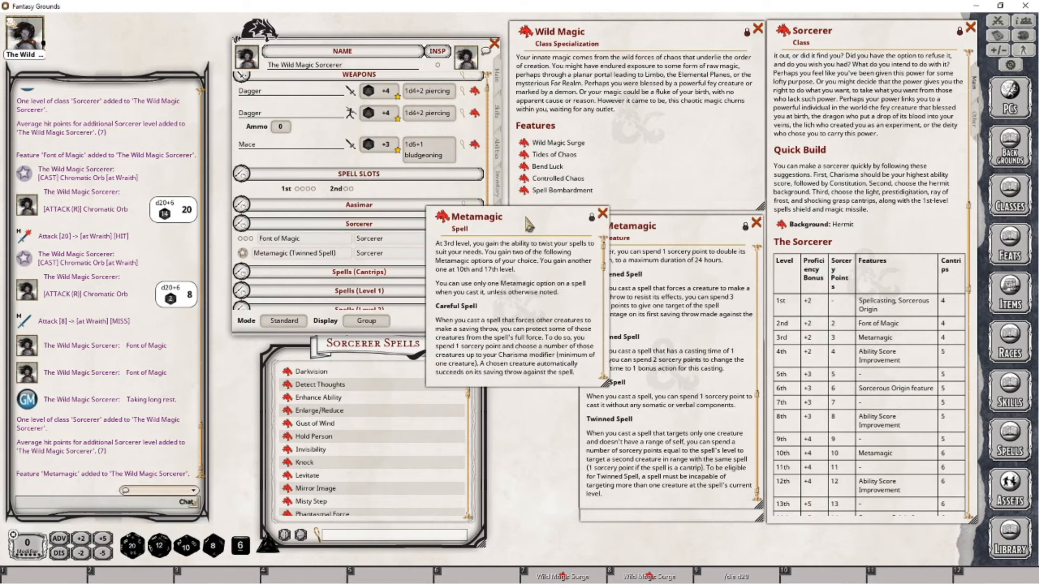
pyautogui.moveTo(529, 223); pyautogui.dragTo(574, 242)
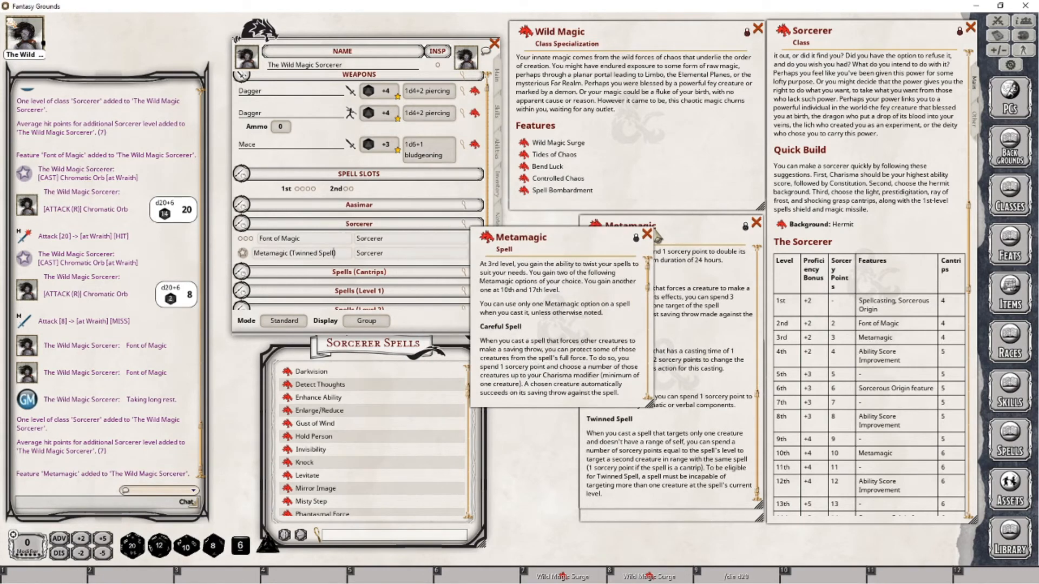
pyautogui.click(649, 232)
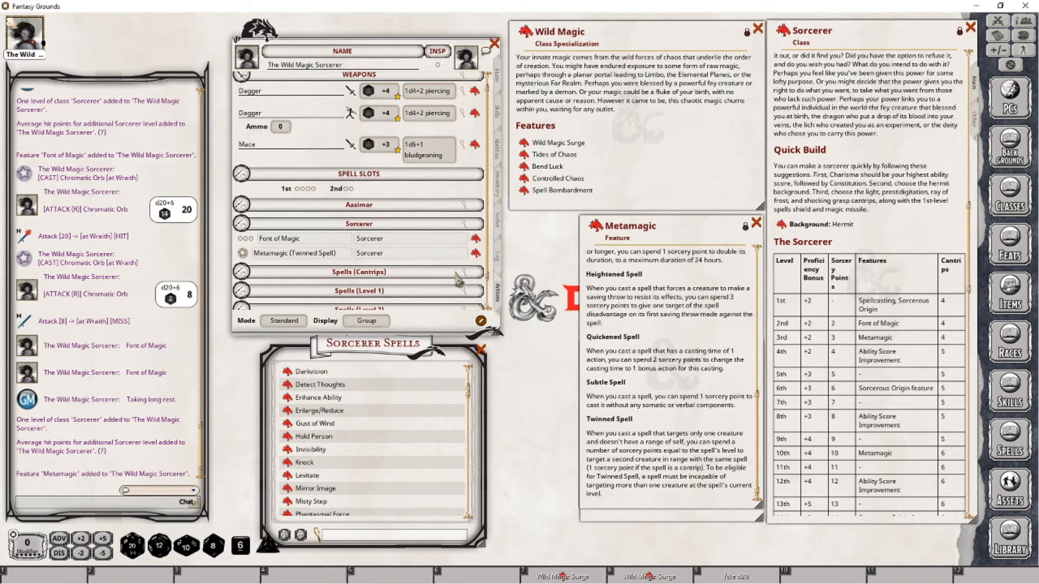
# Step: Duplicate the Metamagic (Twinned Spell) power in the Sorcerer group from its linked description, and close the description
pyautogui.click(476, 253)
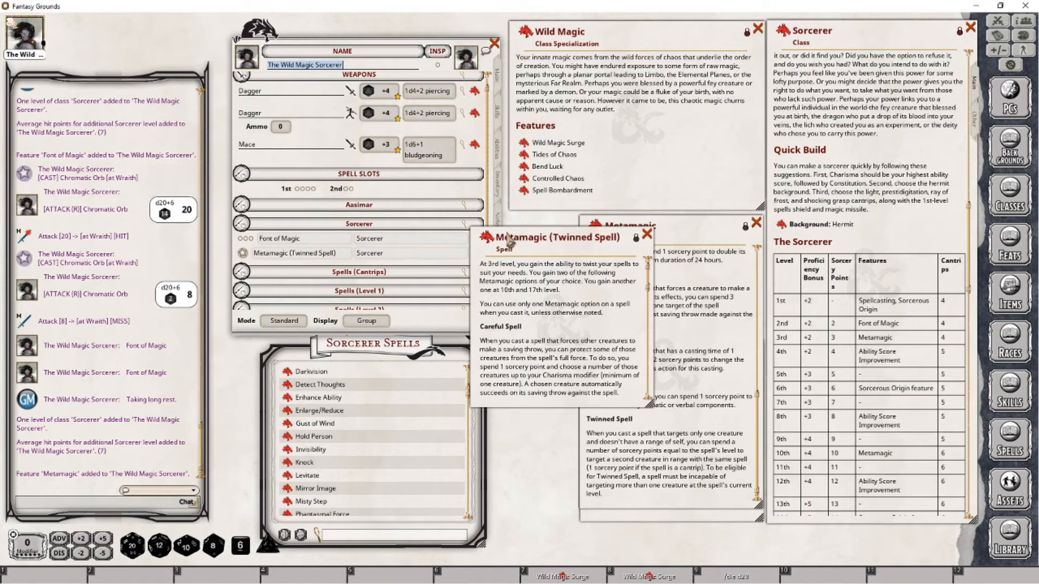
pyautogui.moveTo(509, 242); pyautogui.dragTo(559, 336)
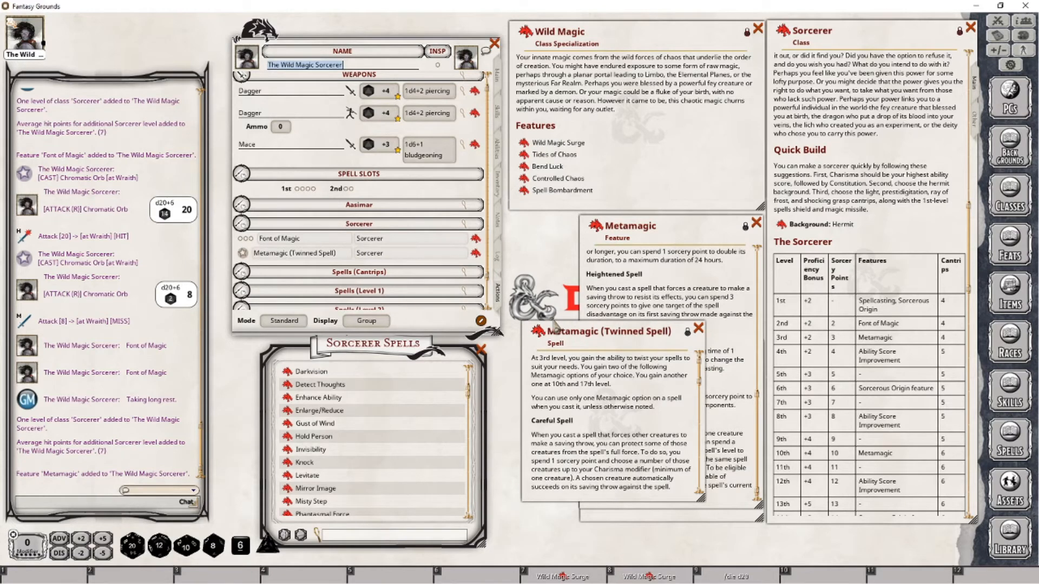
pyautogui.moveTo(361, 254); pyautogui.dragTo(361, 255)
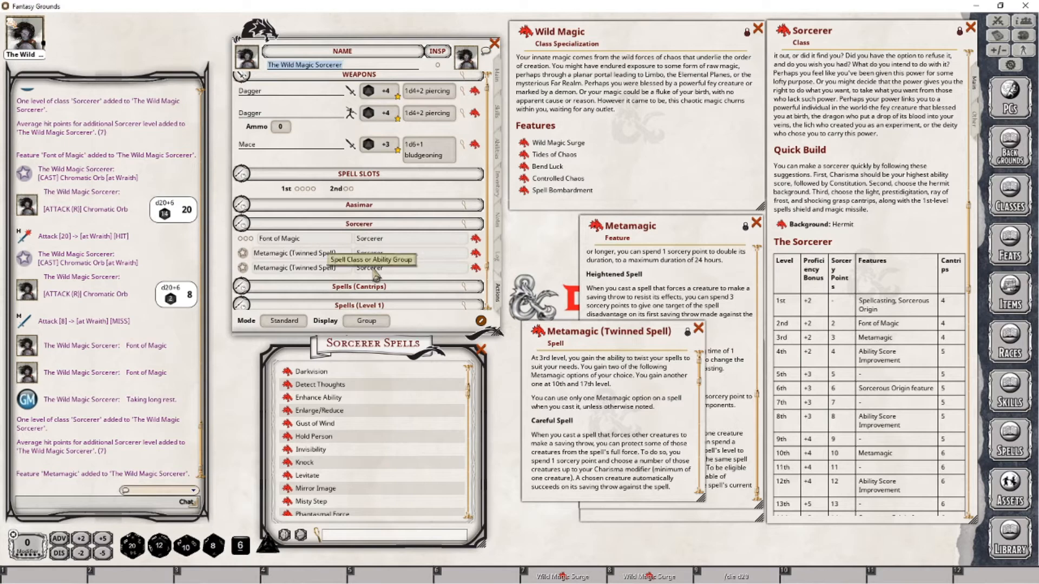
pyautogui.doubleClick(320, 268)
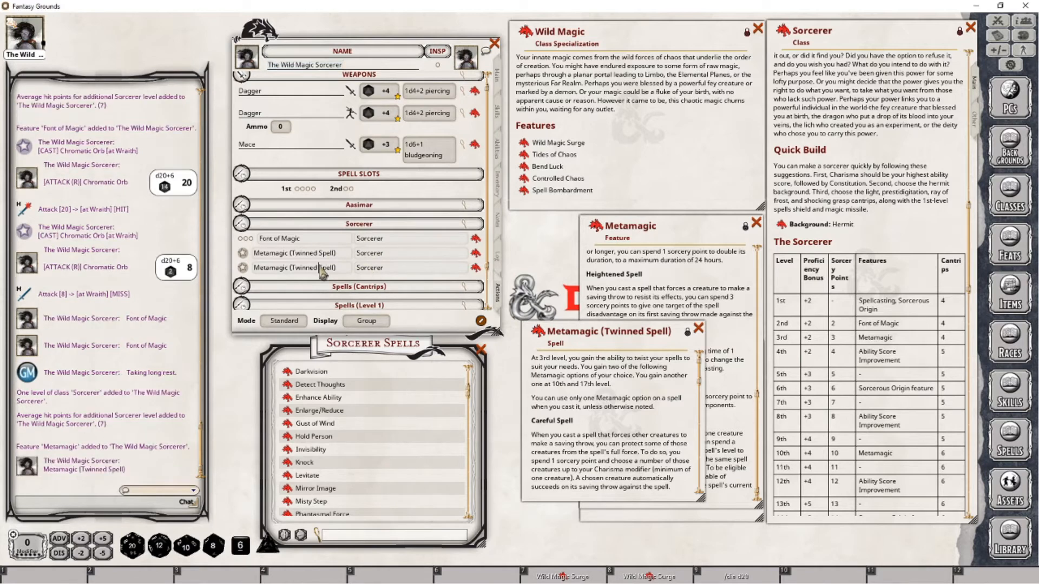
pyautogui.click(698, 329)
# Step: Rename the second Metamagic power as "Metamagic (Quickened Spell)" after reviewing the options, and close the Metamagic feature description
pyautogui.scroll(3, 670, 350)
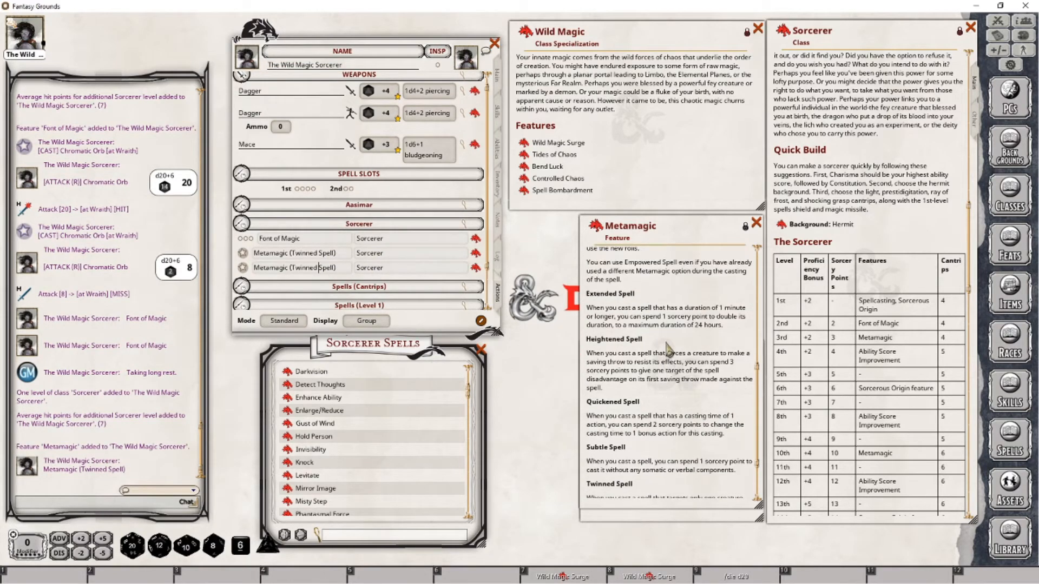
pyautogui.scroll(2, 669, 349)
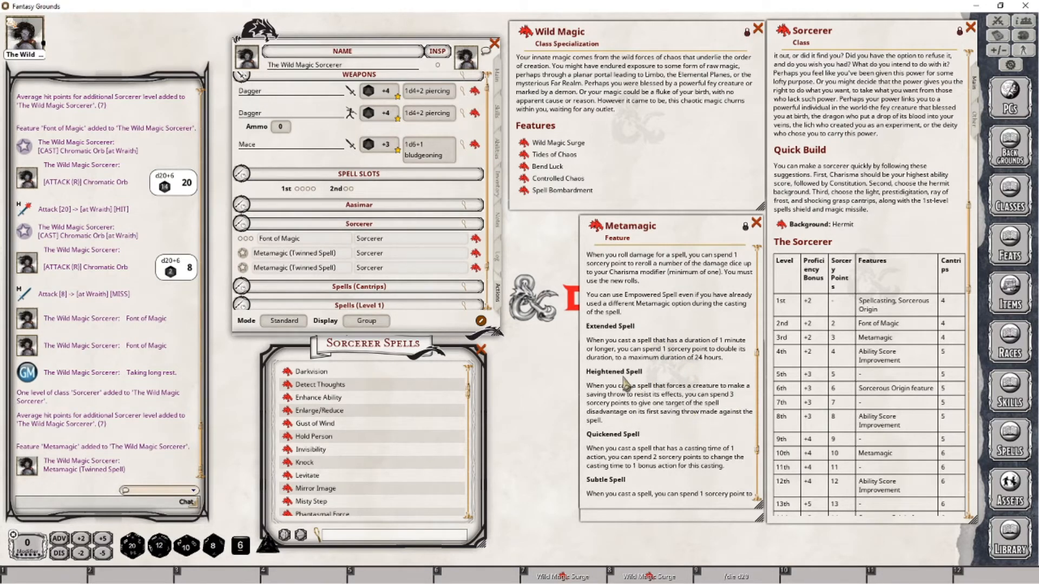
pyautogui.moveTo(293, 270); pyautogui.dragTo(332, 272)
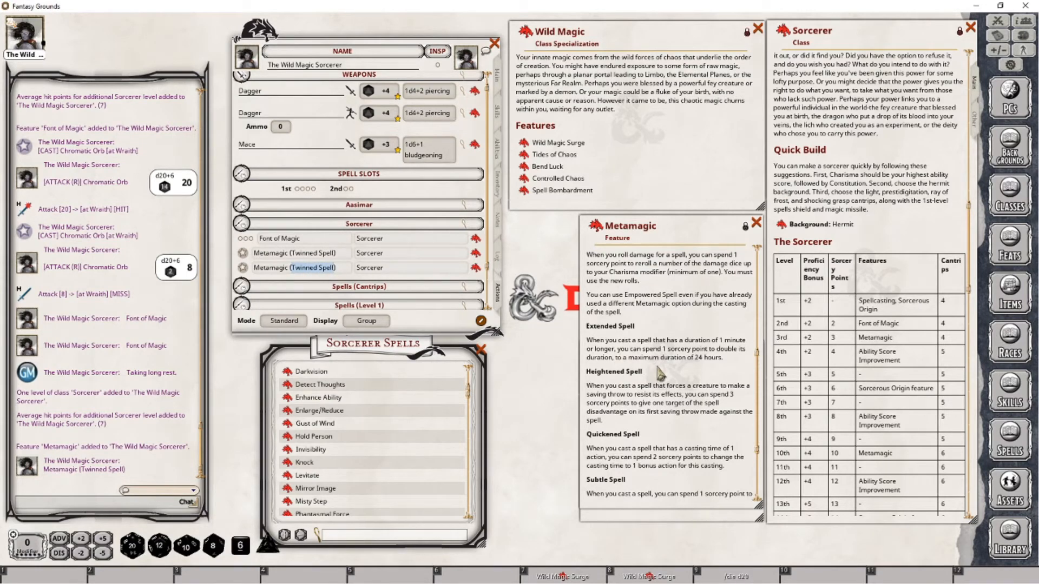
pyautogui.write('Quickened Sp')
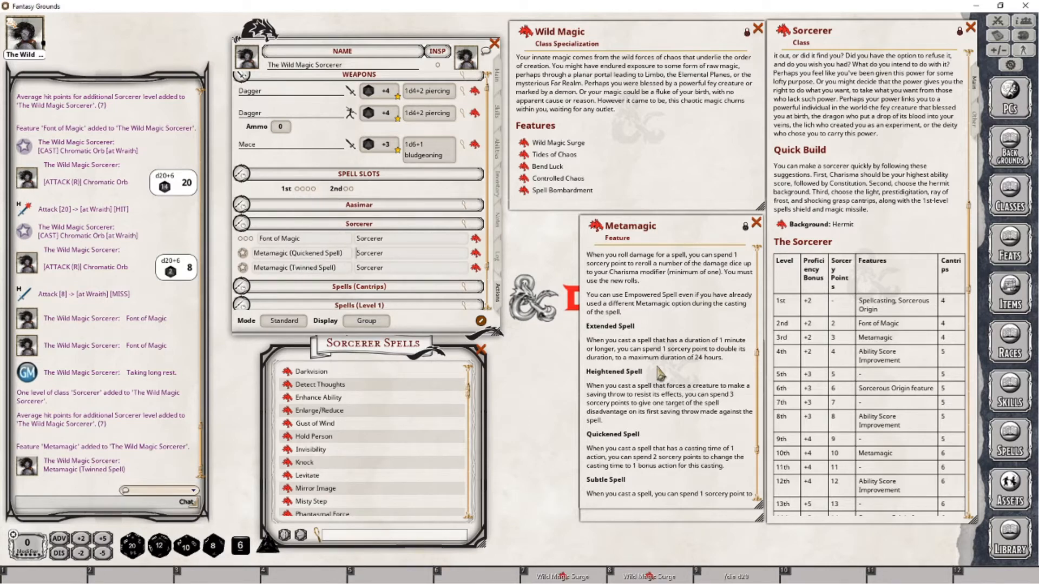
pyautogui.click(756, 223)
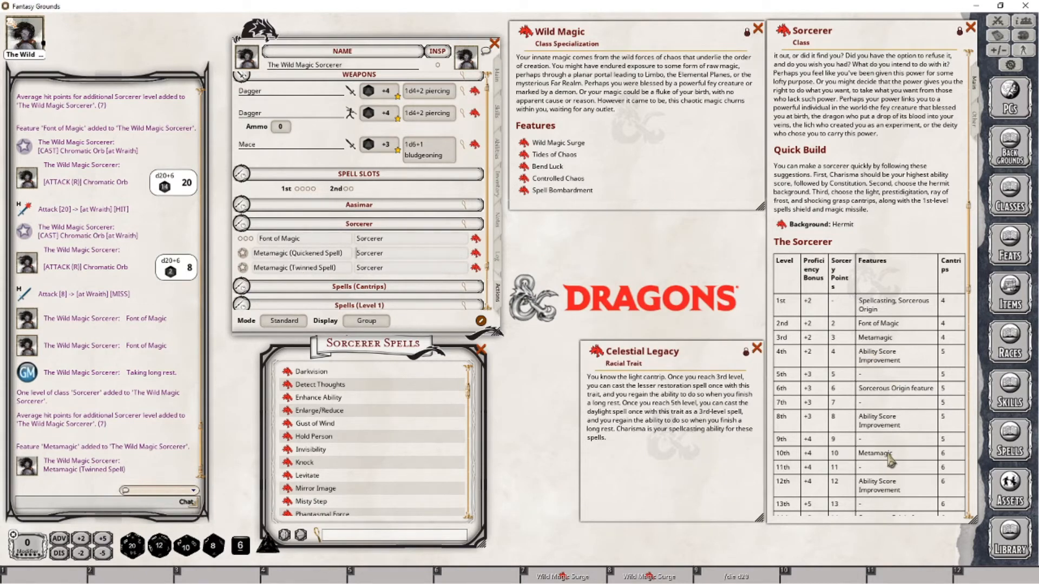
# Step: Review the Sorcerer class table for the levels that grant further Metamagic and Sorcerous Origin features
pyautogui.scroll(-3, 890, 456)
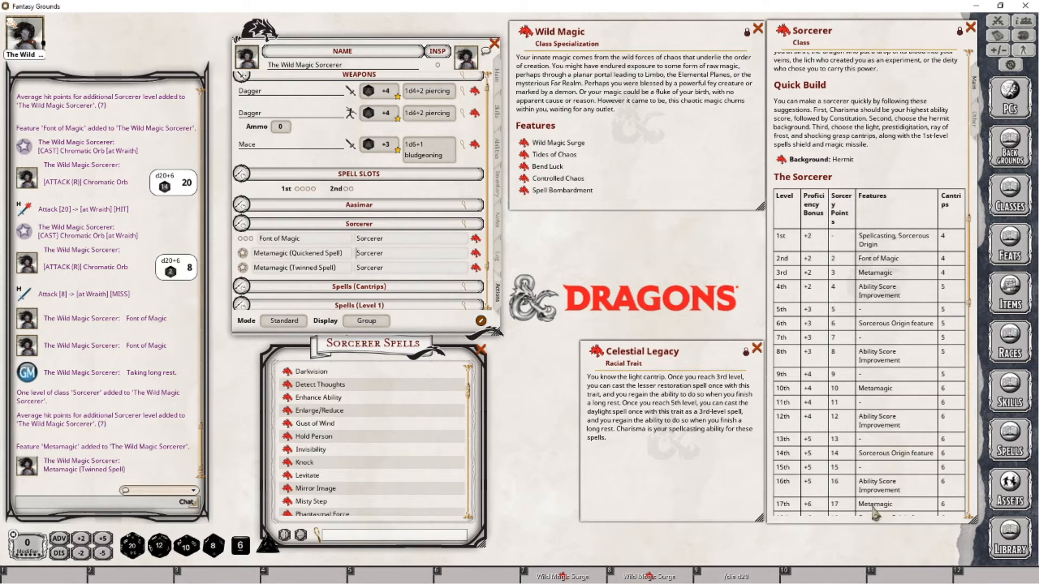
pyautogui.scroll(-2, 899, 497)
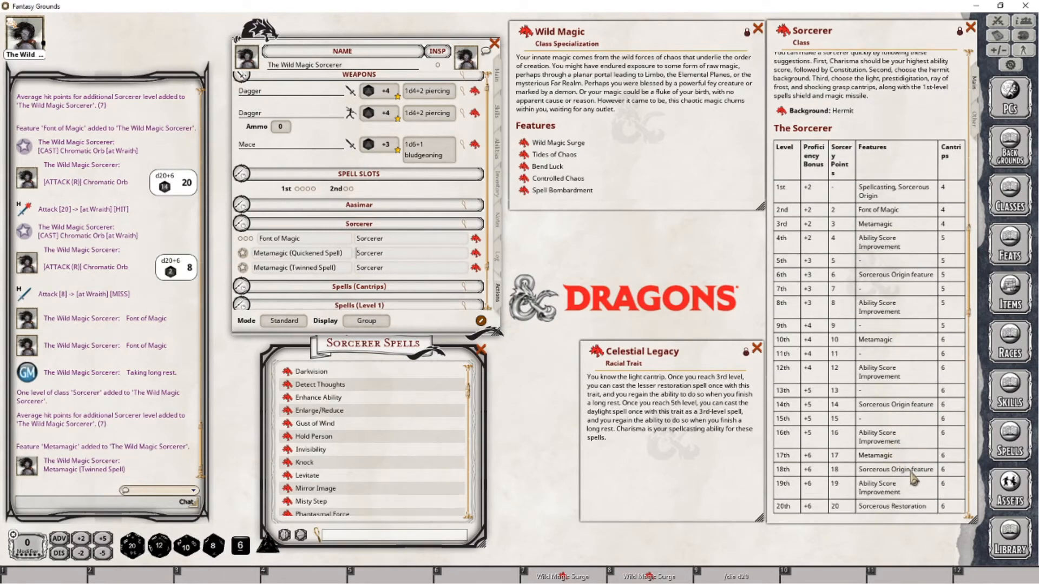
pyautogui.scroll(-2, 914, 481)
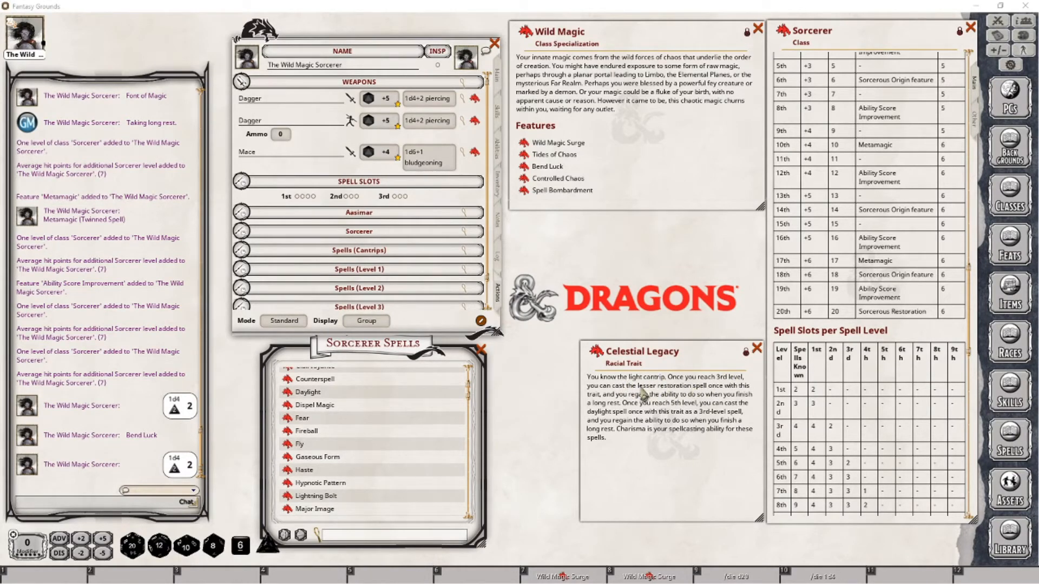
# Step: Search the Sorcerer Spells list for "lesser" and clear the search
pyautogui.click(350, 536)
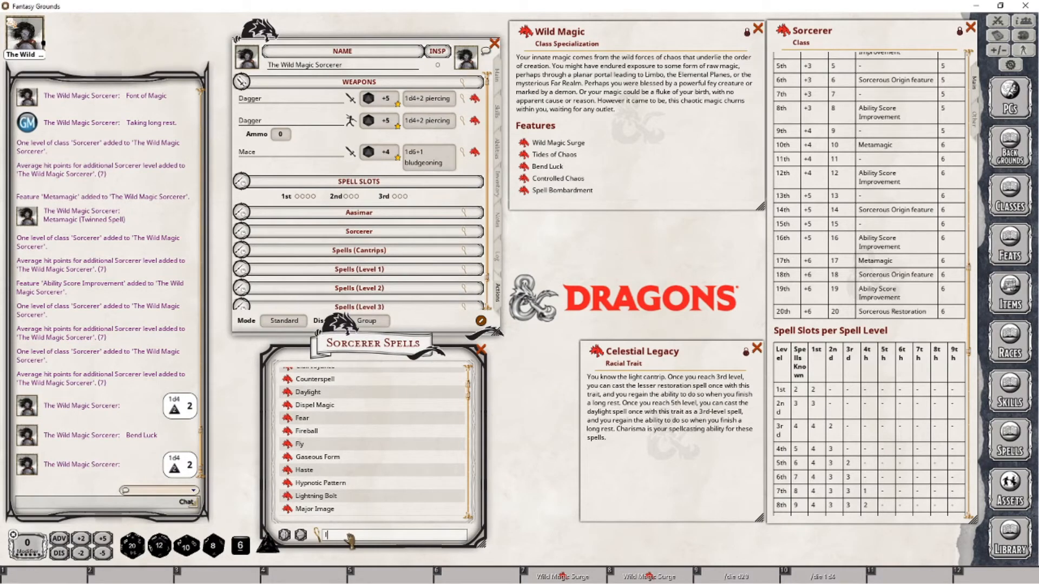
pyautogui.write('lesser')
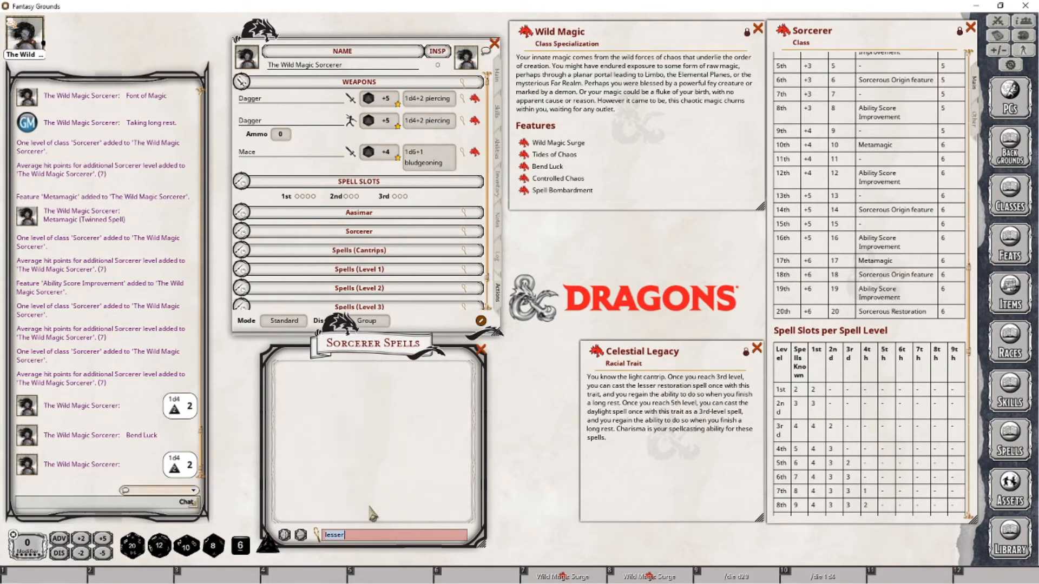
pyautogui.press('BackSpace')
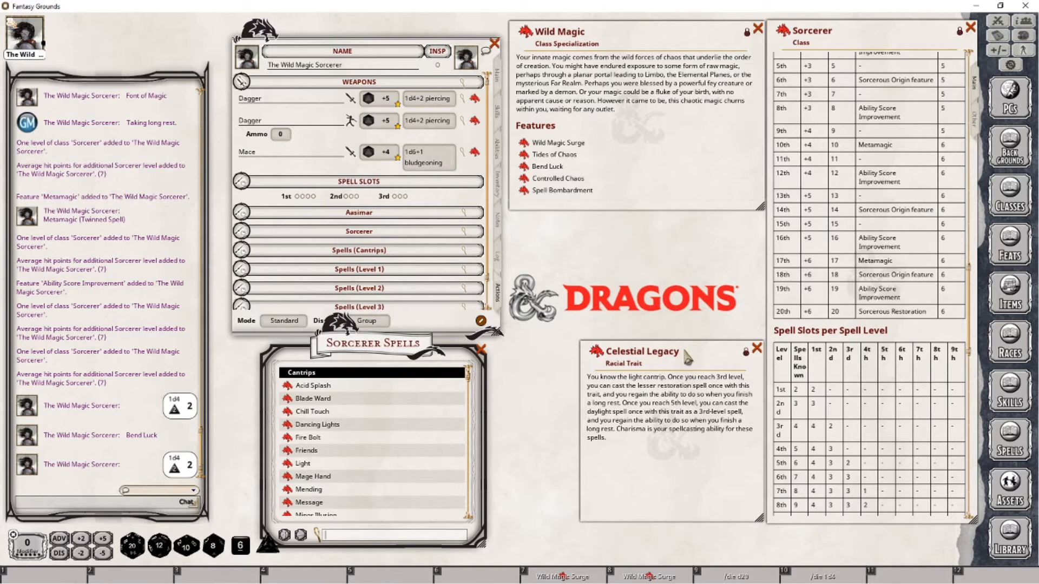
# Step: Search the full spell library for "lesser", read the Lesser Restoration description and place it beside the character sheet
pyautogui.click(1023, 442)
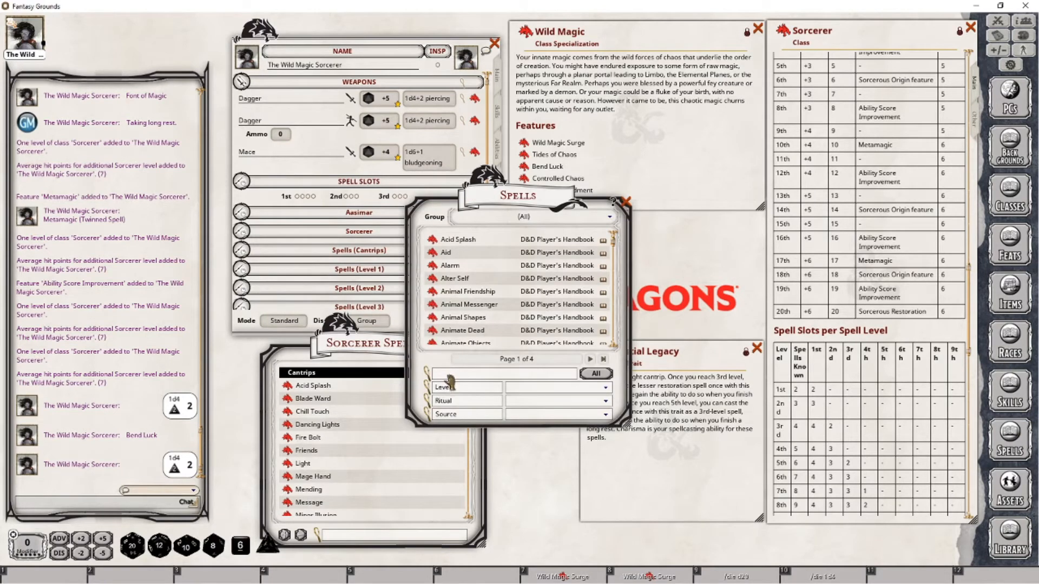
pyautogui.click(448, 374)
pyautogui.write('lesser')
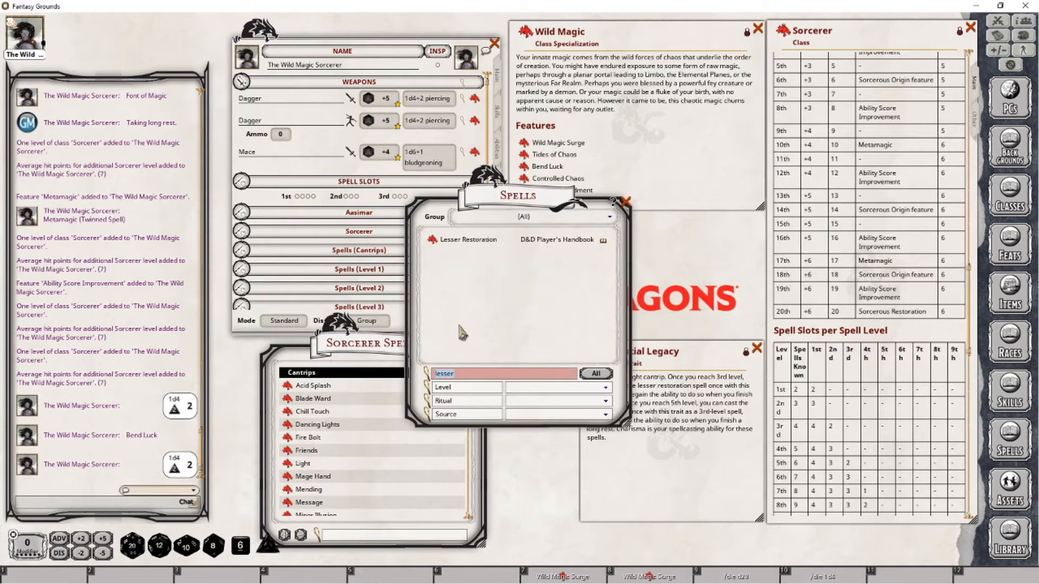
pyautogui.moveTo(515, 205); pyautogui.dragTo(776, 134)
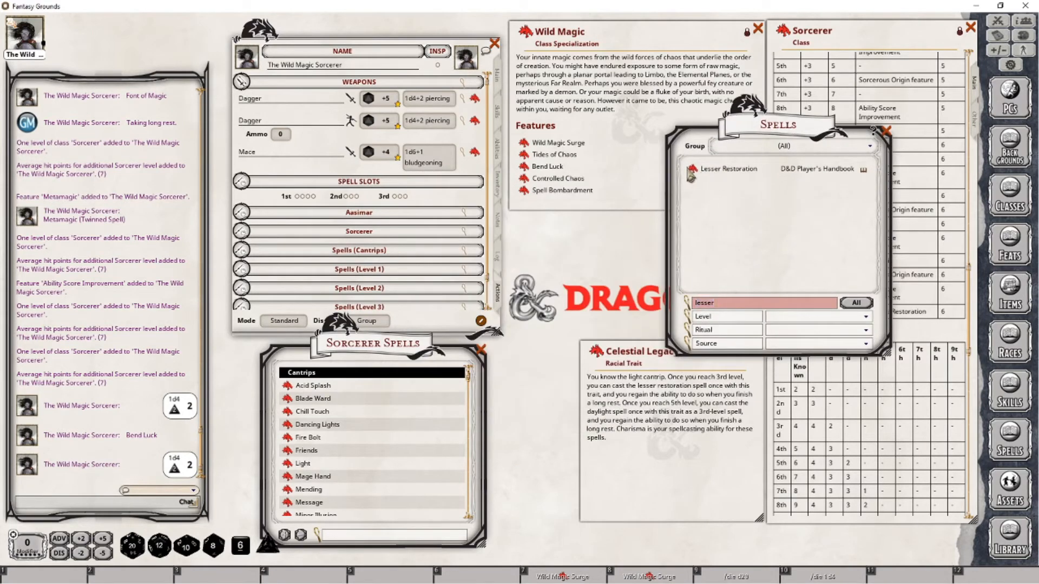
pyautogui.click(693, 172)
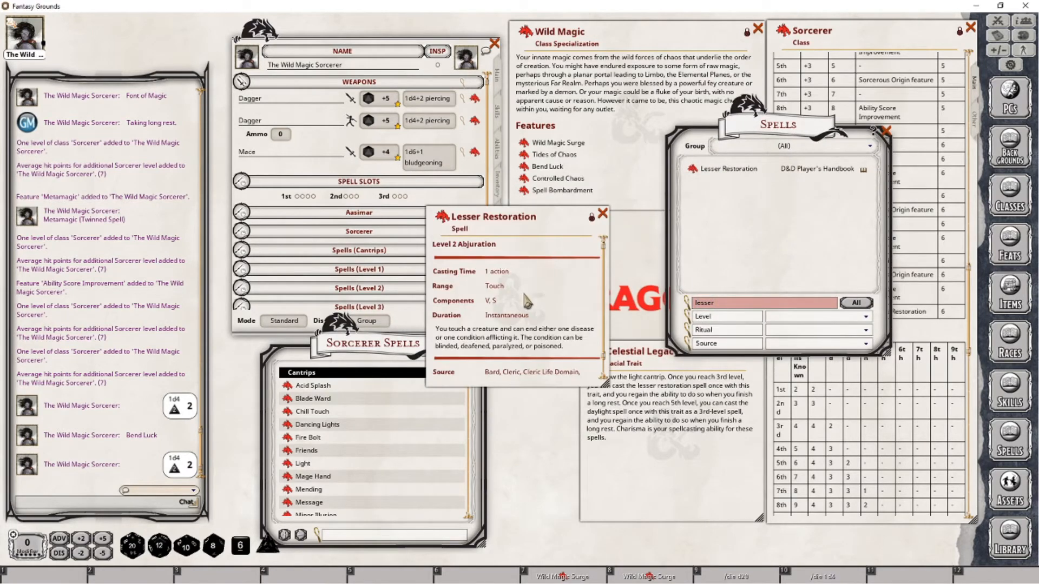
pyautogui.scroll(-1, 529, 310)
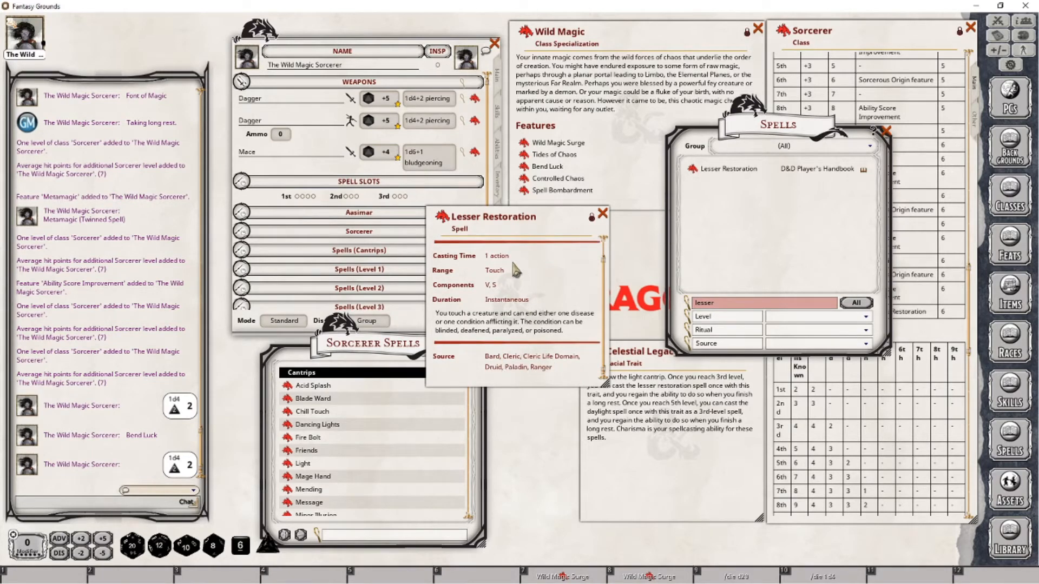
pyautogui.moveTo(523, 219); pyautogui.dragTo(619, 382)
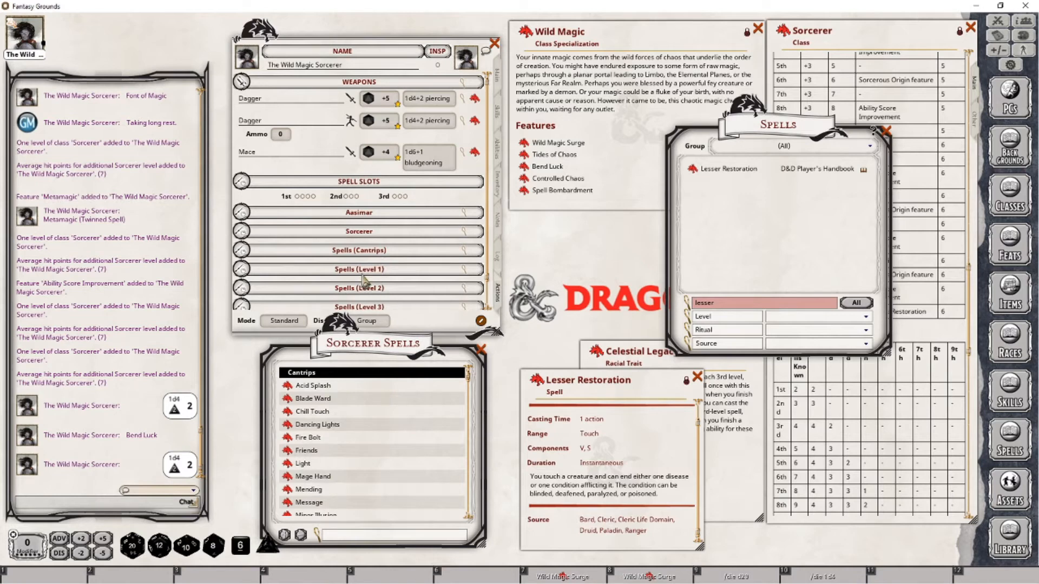
# Step: Check the contents of the character's Spells (Level 1) and Spells (Level 2) groups
pyautogui.scroll(-1, 365, 282)
pyautogui.click(363, 243)
pyautogui.scroll(-2, 357, 255)
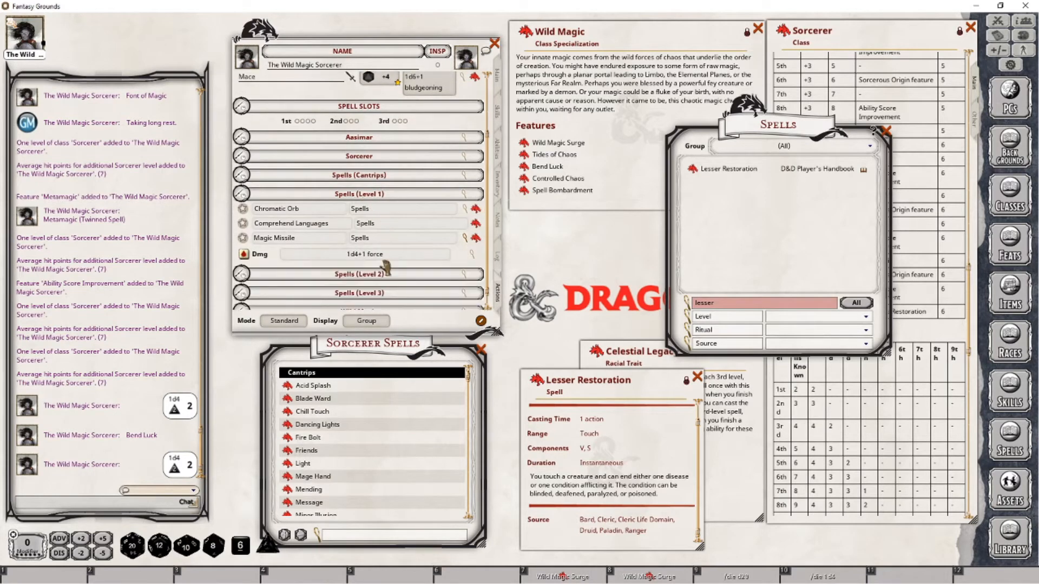
pyautogui.click(251, 196)
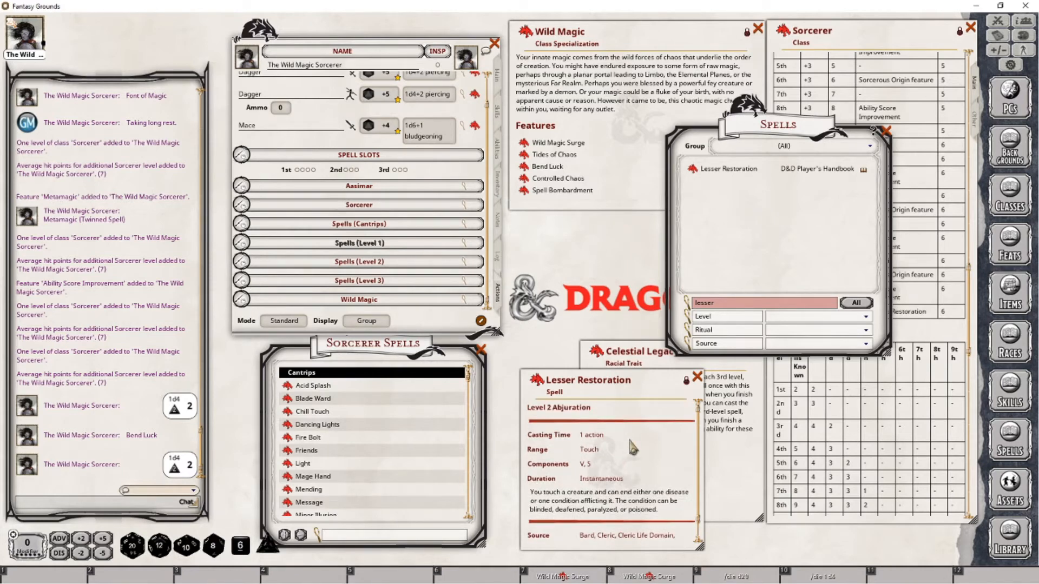
pyautogui.click(243, 266)
pyautogui.scroll(-3, 329, 269)
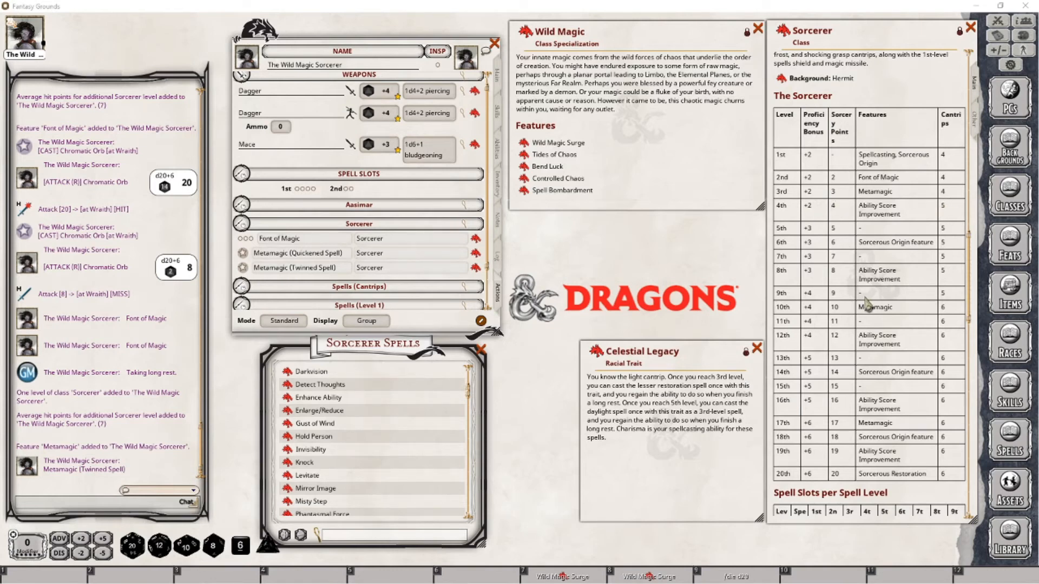
# Step: Check the spell slots table and add another Sorcerer class level to the character to reach Sorcerer 4
pyautogui.scroll(-5, 866, 305)
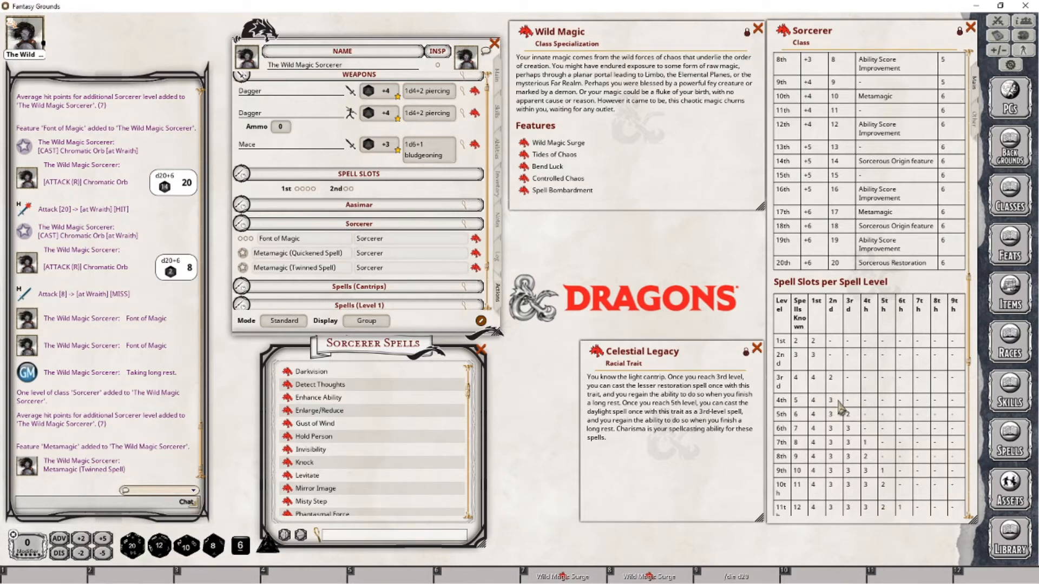
pyautogui.click(498, 78)
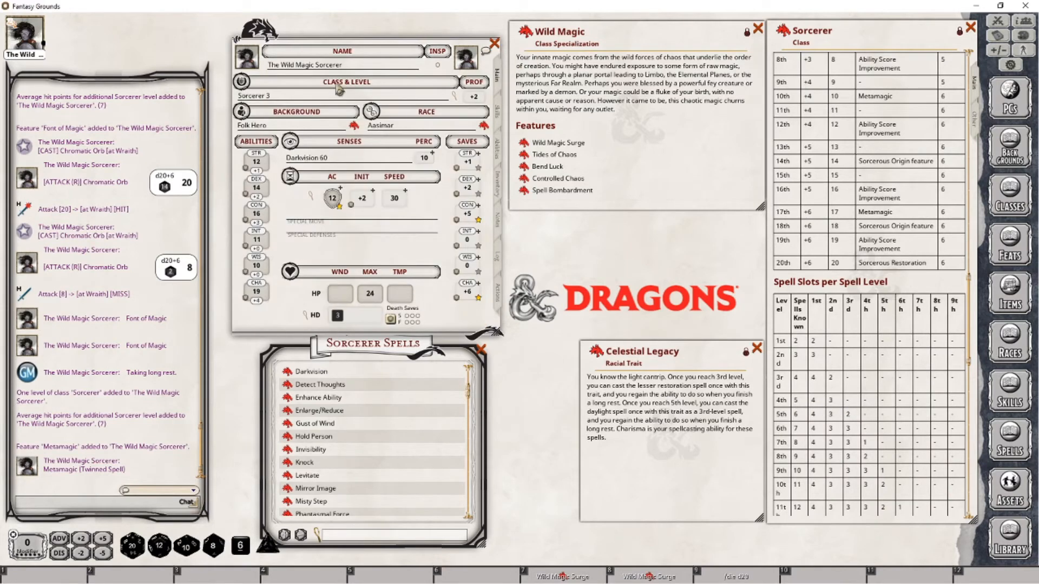
pyautogui.moveTo(783, 30); pyautogui.dragTo(265, 97)
# Step: Show the character's actions in Preparation mode and set Font of Magic to 4 daily uses
pyautogui.click(497, 293)
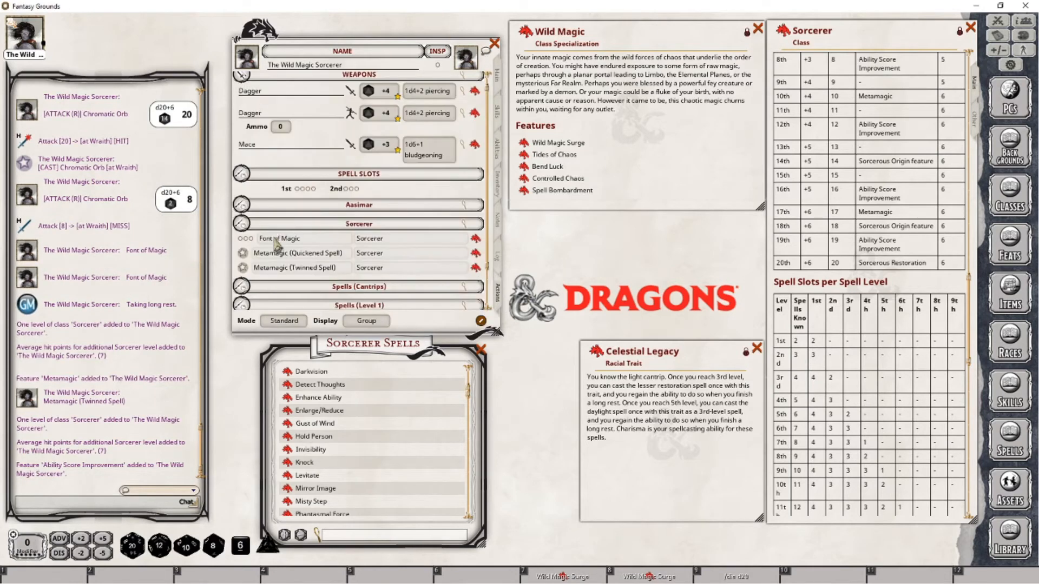
pyautogui.click(279, 322)
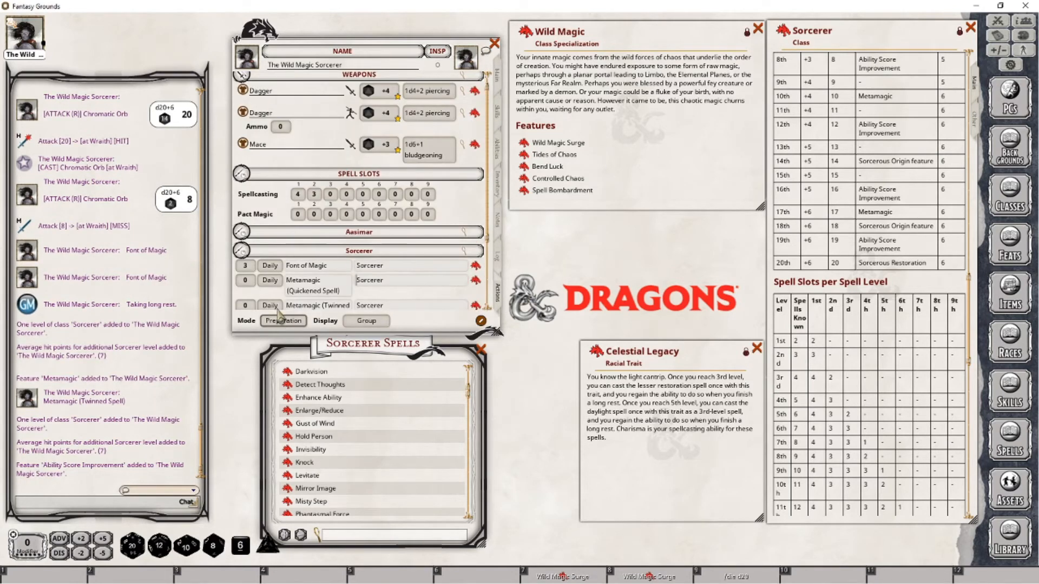
pyautogui.write('4')
# Step: Add Misty Step from the Sorcerer spell list to the Spells (Level 2) group and check the group's contents in Standard mode
pyautogui.scroll(-3, 353, 273)
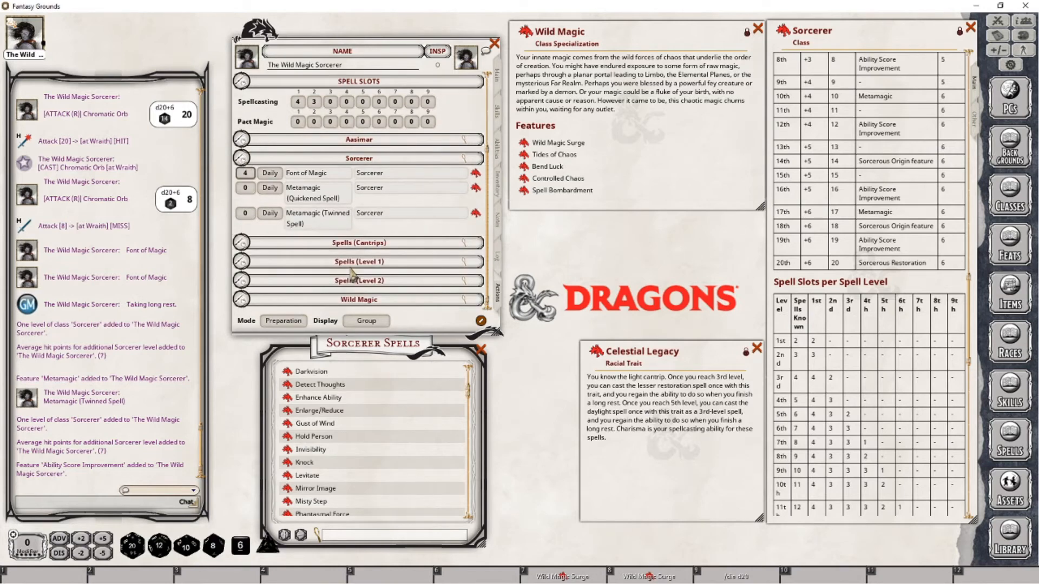
pyautogui.scroll(-1, 331, 428)
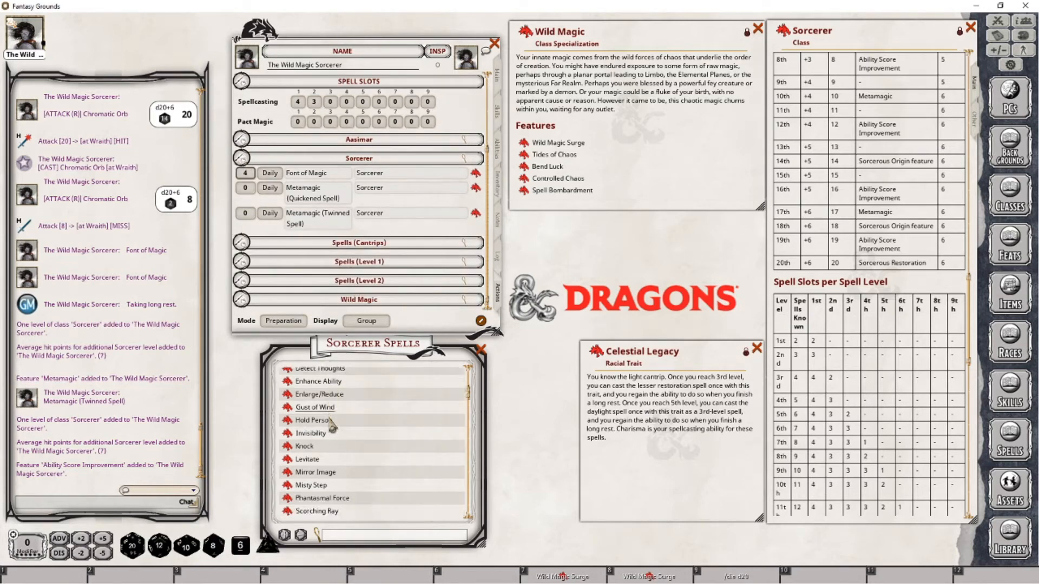
pyautogui.scroll(-1, 341, 487)
pyautogui.moveTo(288, 470); pyautogui.dragTo(347, 279)
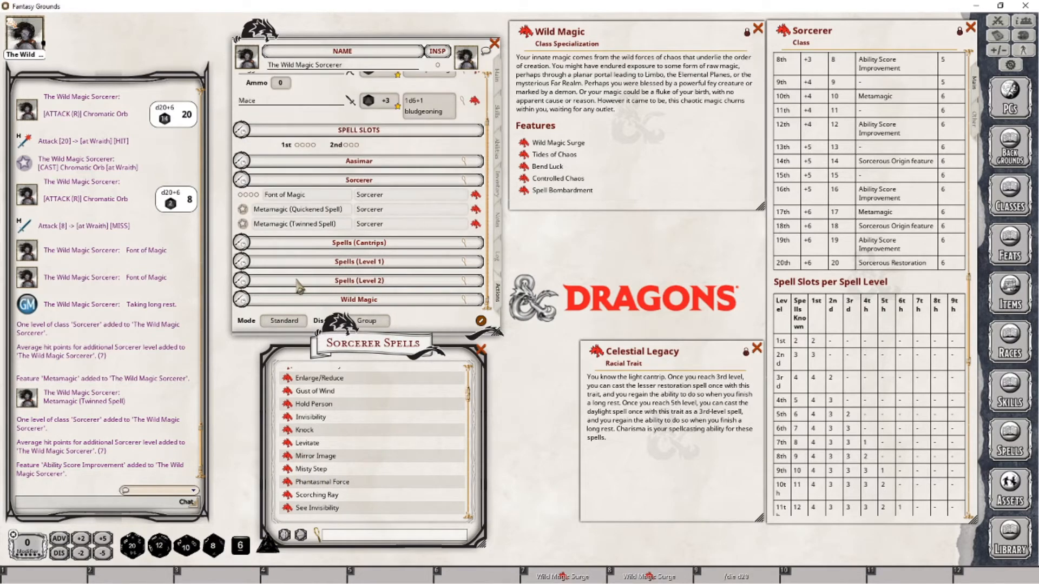
pyautogui.click(242, 280)
pyautogui.scroll(-4, 344, 277)
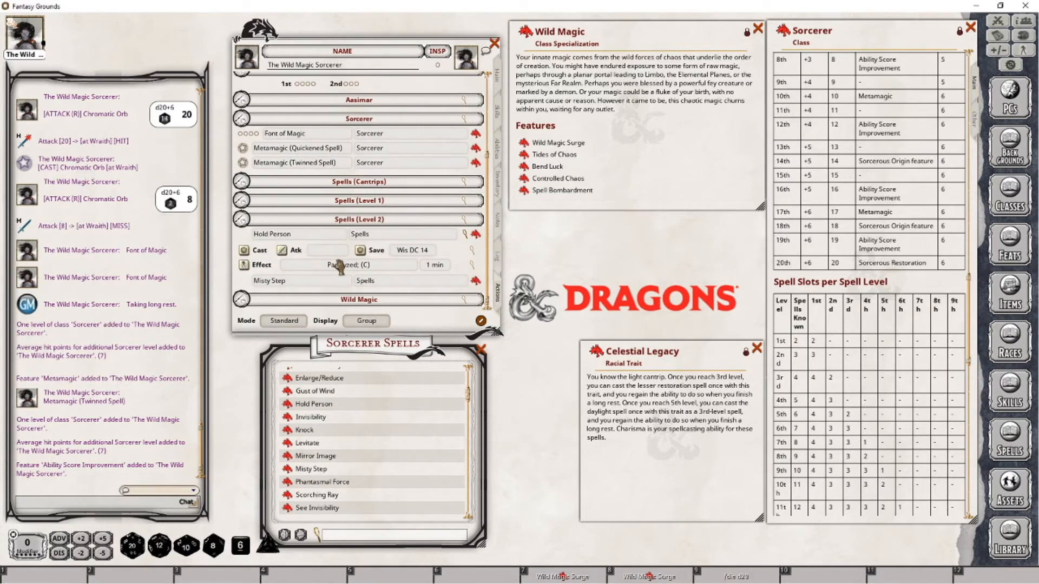
pyautogui.click(242, 219)
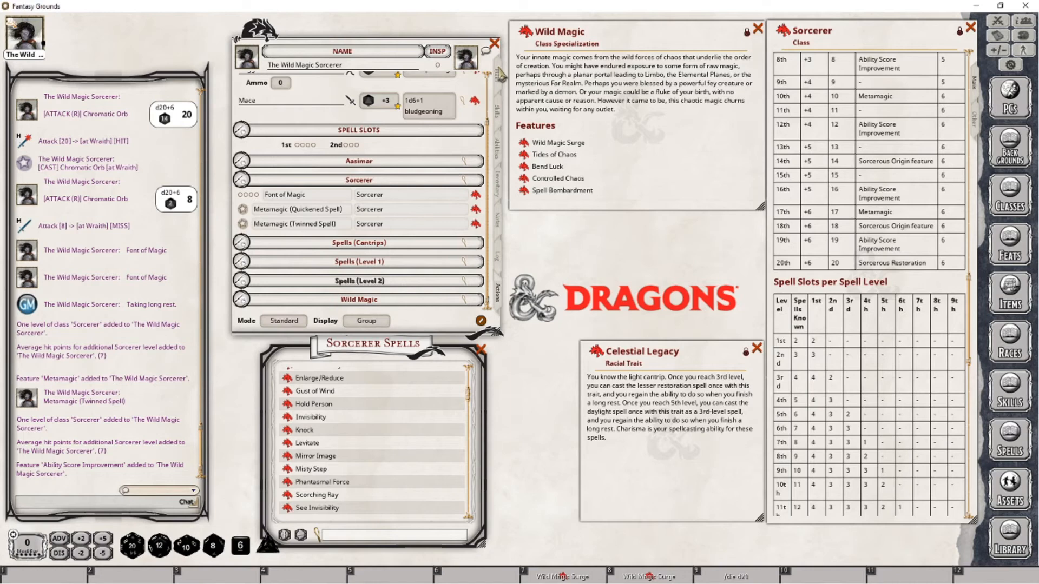
# Step: Review the character's main details and the level features in the Sorcerer class table
pyautogui.click(498, 75)
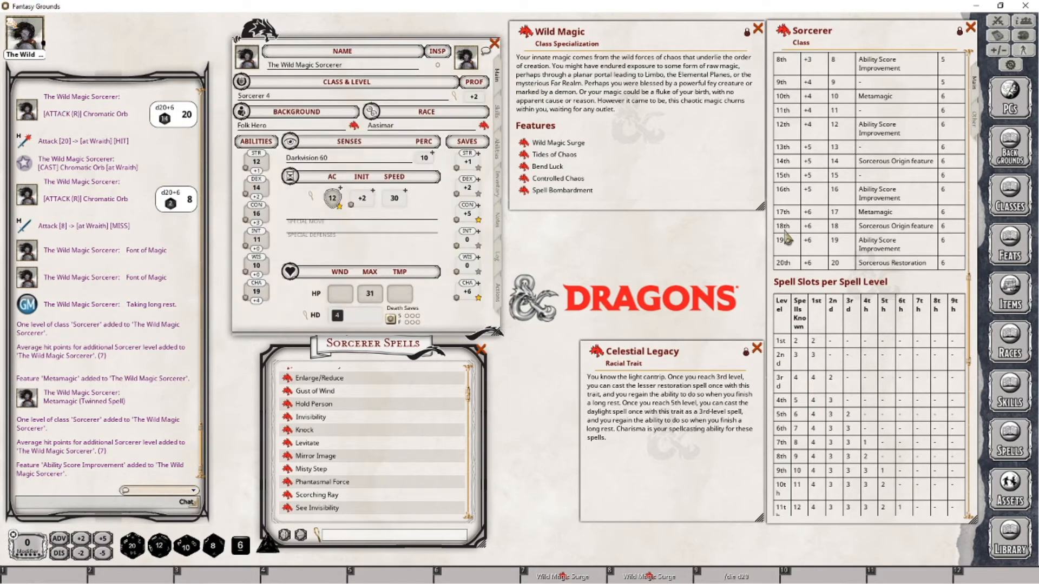
pyautogui.scroll(6, 823, 273)
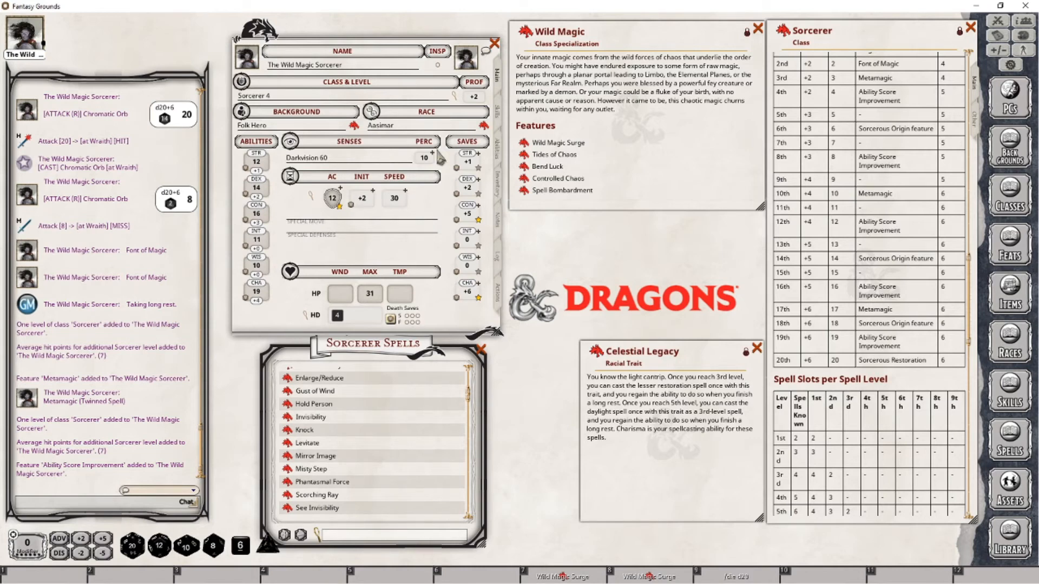
# Step: Look through the feats list and read the Lucky feat's description, closing both windows when done
pyautogui.click(1010, 247)
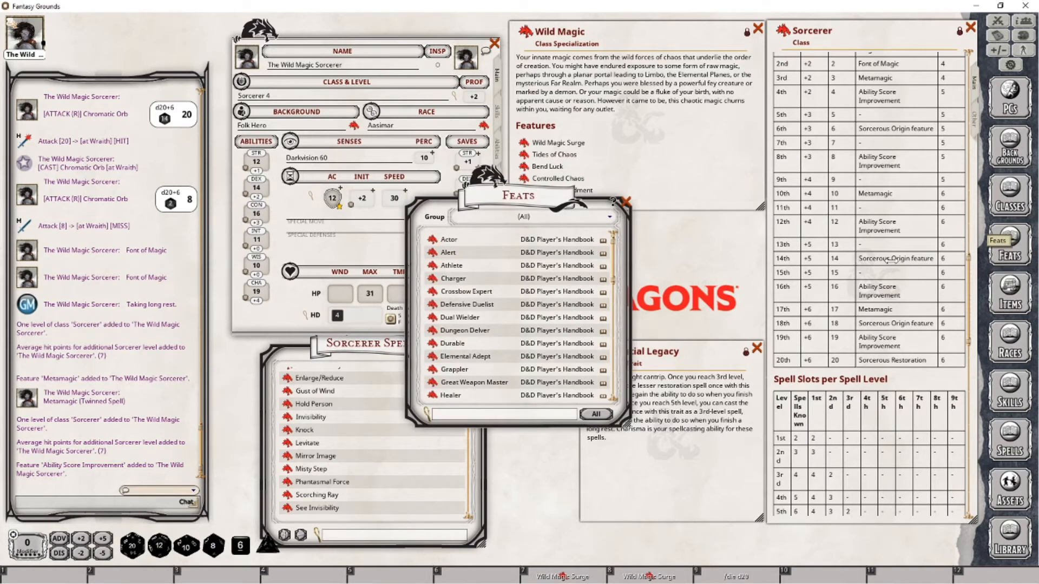
pyautogui.scroll(-5, 501, 262)
pyautogui.scroll(-6, 501, 265)
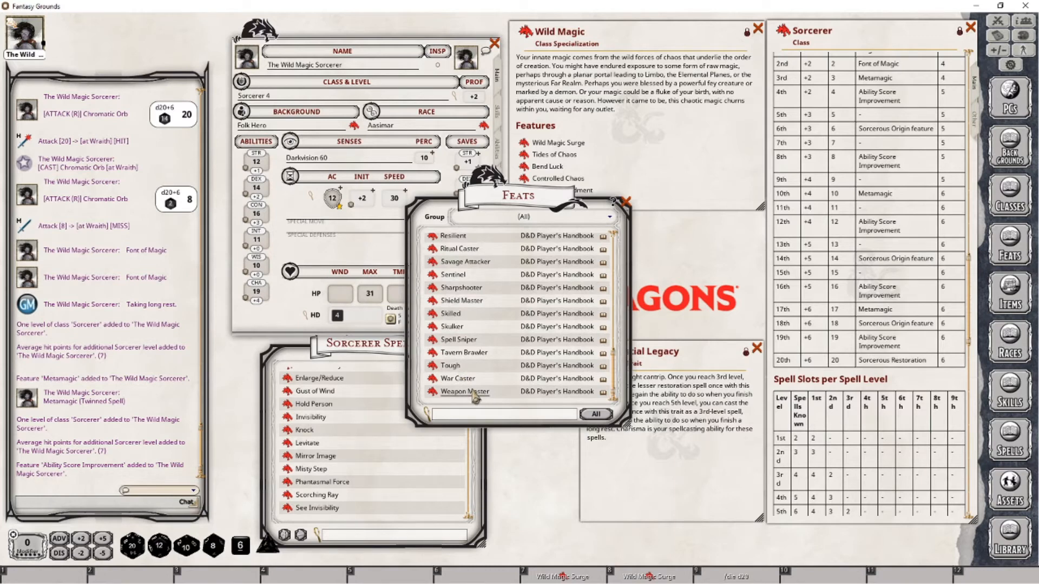
pyautogui.scroll(5, 474, 372)
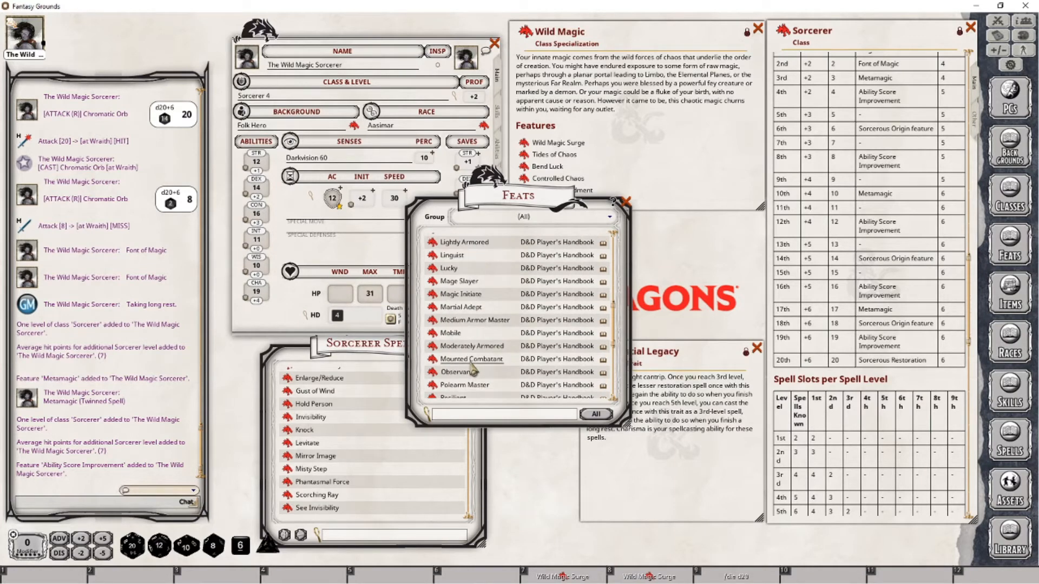
pyautogui.click(448, 268)
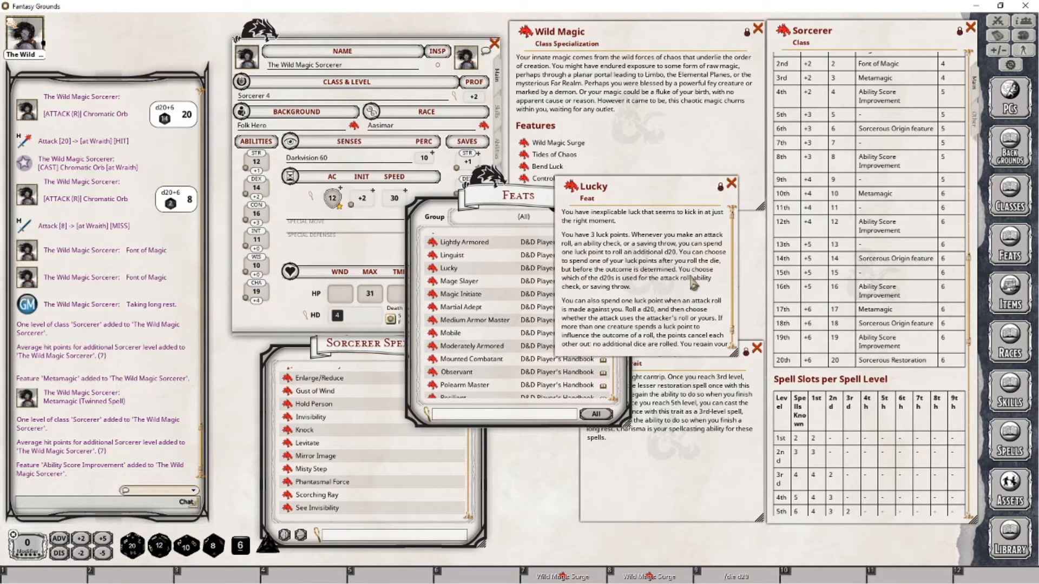
pyautogui.scroll(-1, 695, 319)
pyautogui.click(731, 183)
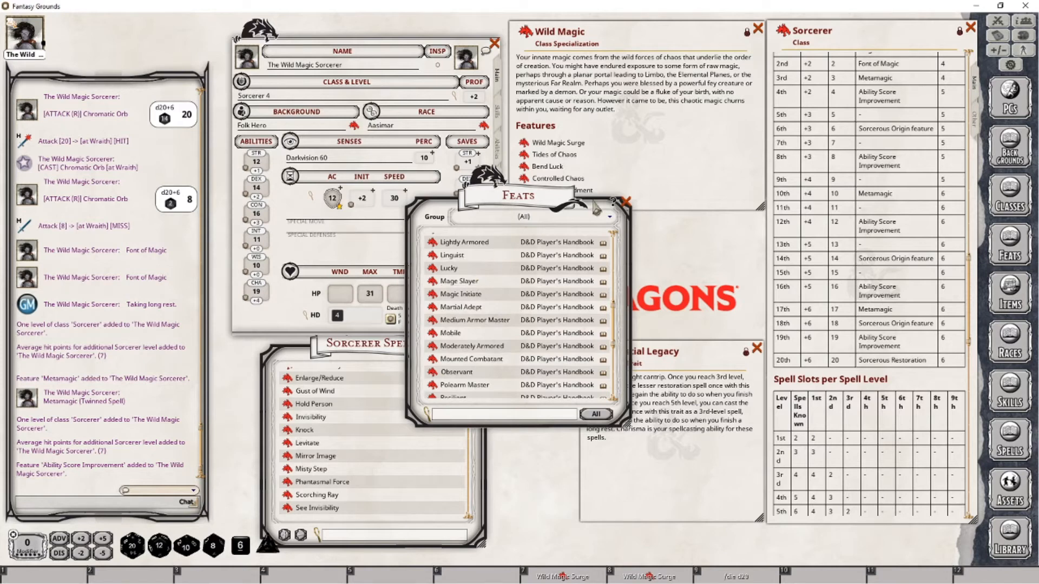
pyautogui.click(627, 201)
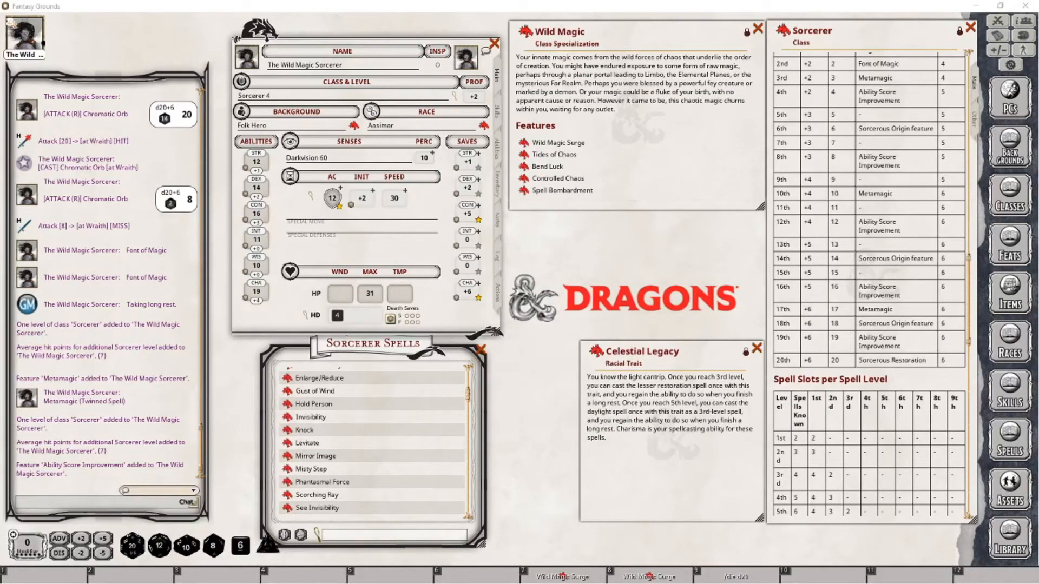
# Step: Raise the character's Charisma score to 20 and Constitution score to 17 for the Ability Score Improvement
pyautogui.click(260, 301)
pyautogui.write('20')
# Step: Add the Minor Illusion cantrip from the Sorcerer spell list to the character's Spells (Cantrips) group
pyautogui.scroll(10, 475, 400)
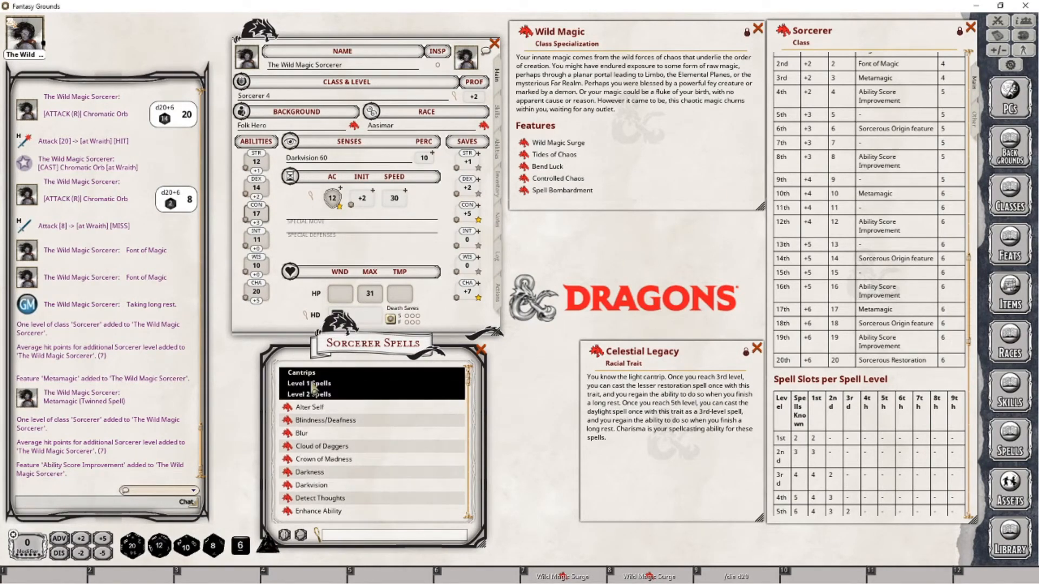
pyautogui.click(498, 295)
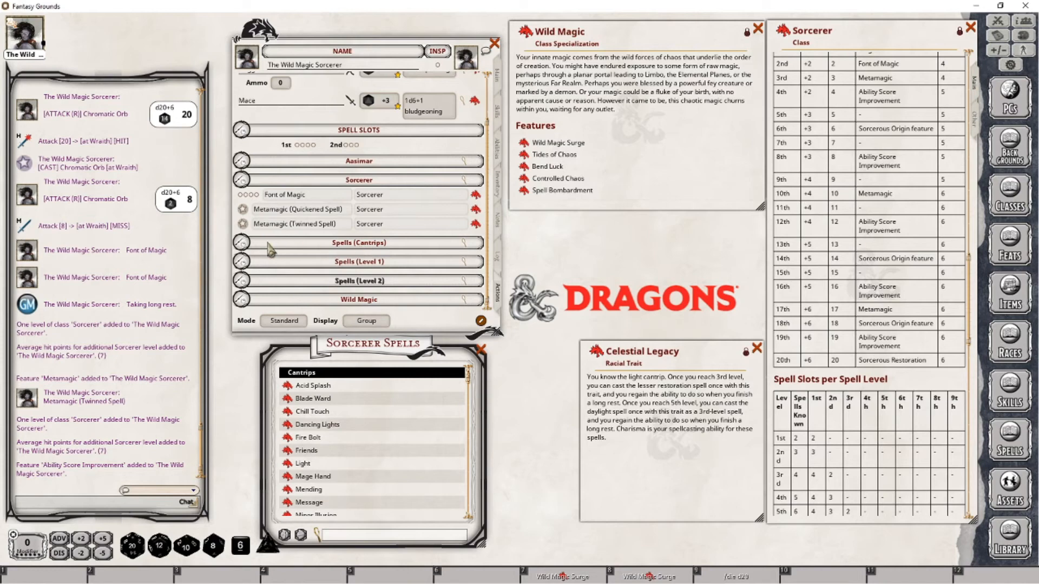
pyautogui.click(242, 243)
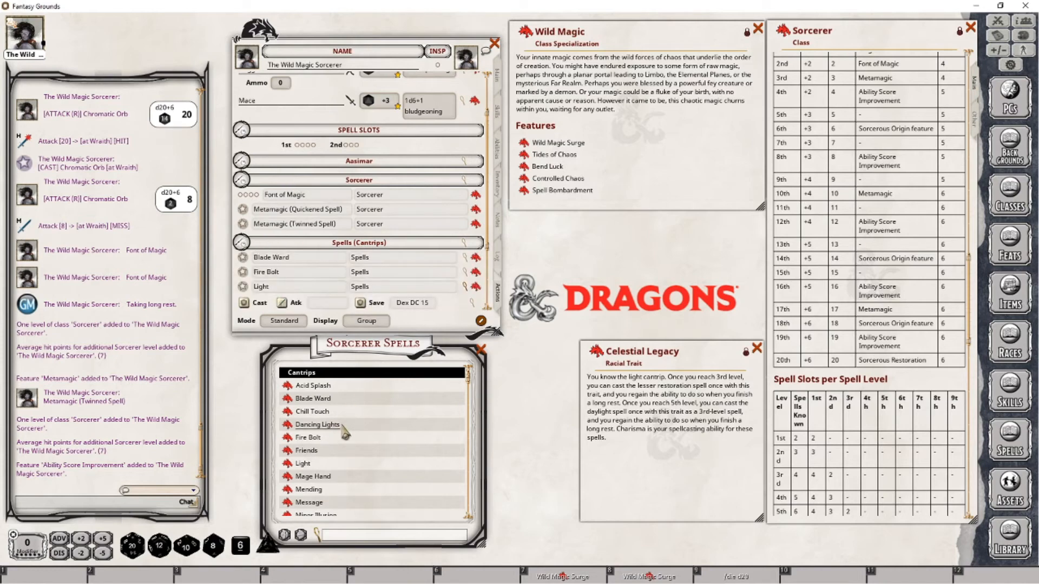
pyautogui.scroll(-2, 333, 273)
pyautogui.scroll(-2, 276, 239)
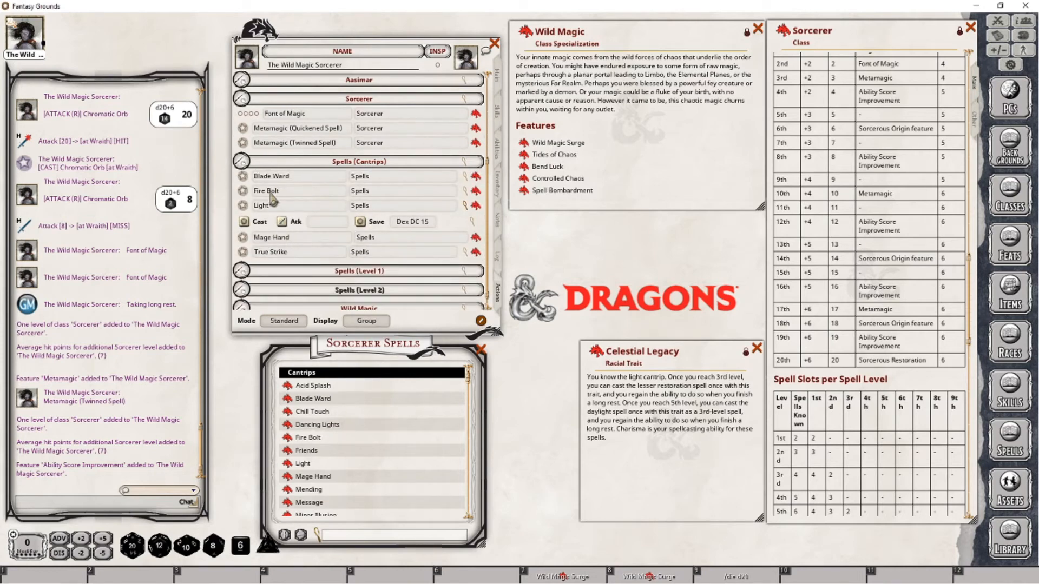
pyautogui.scroll(-6, 343, 412)
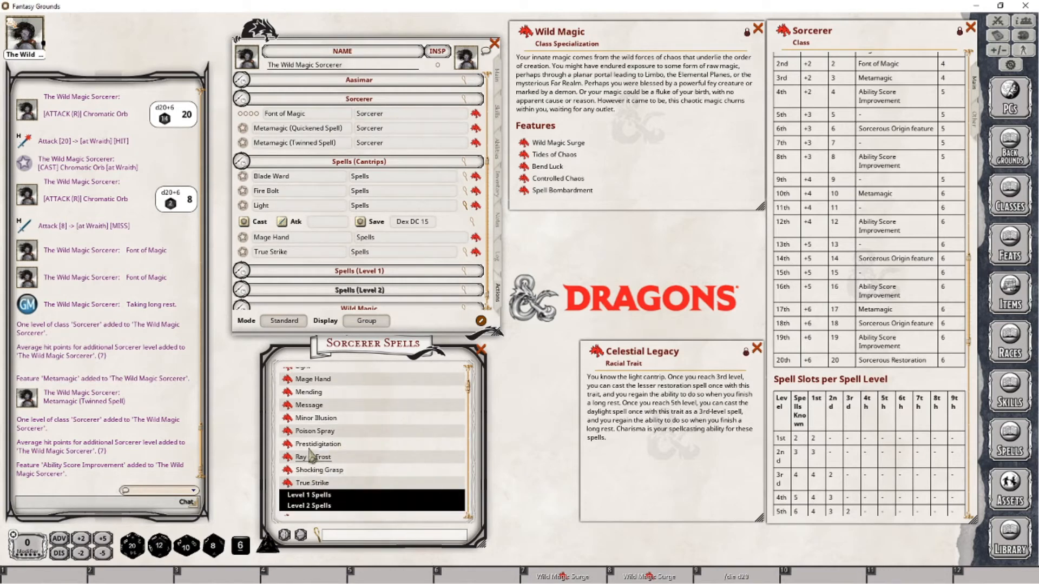
pyautogui.moveTo(295, 419); pyautogui.dragTo(312, 214)
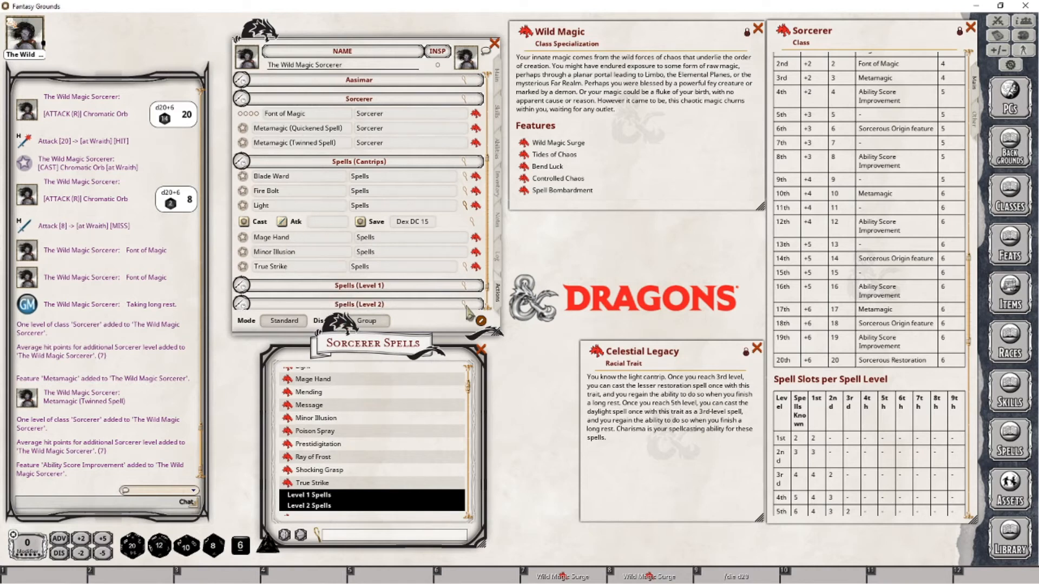
# Step: Collapse the cantrips in the Sorcerer spell list and browse its level 2 spells
pyautogui.scroll(6, 406, 418)
pyautogui.click(318, 373)
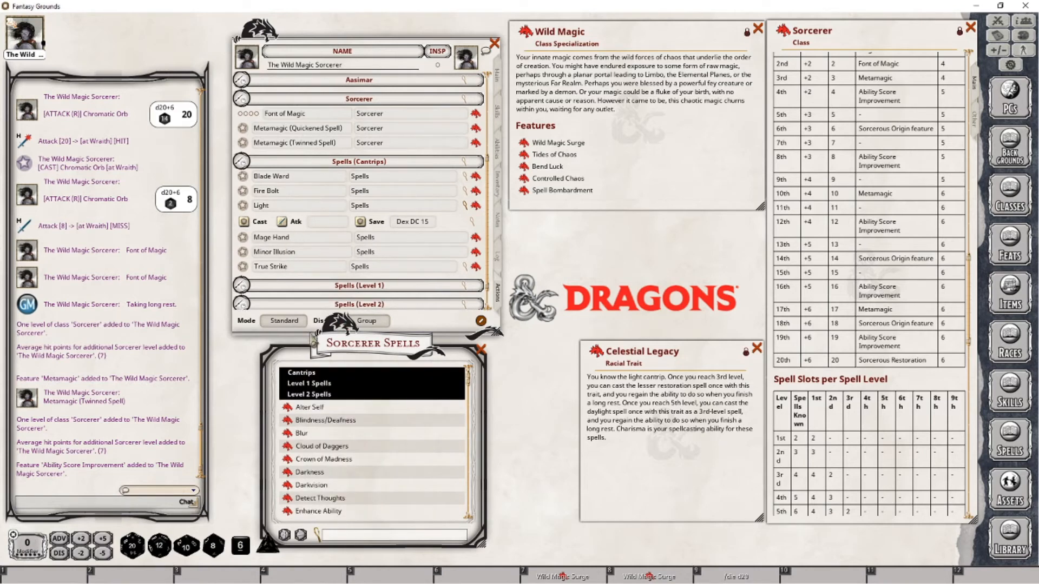
pyautogui.scroll(-3, 327, 400)
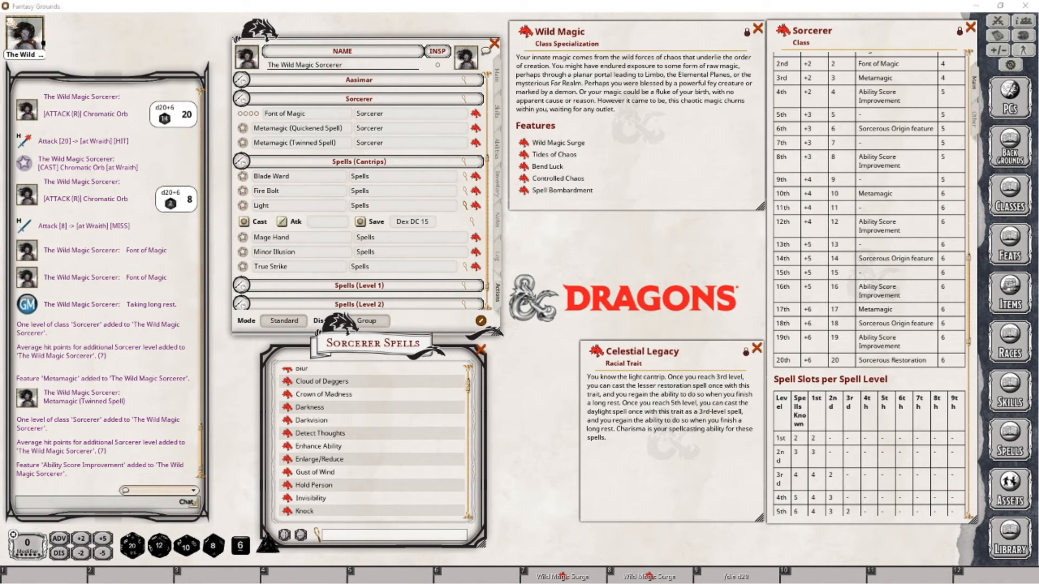
# Step: Check the class's spell slots table and add another Sorcerer class level to the character to reach Sorcerer 5
pyautogui.click(497, 76)
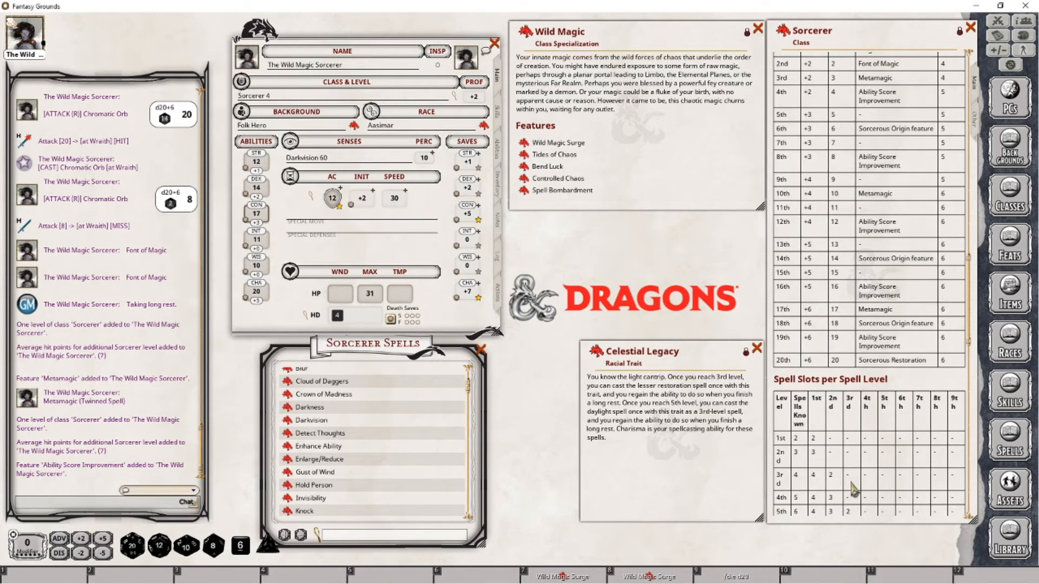
pyautogui.scroll(-2, 853, 490)
pyautogui.scroll(-1, 853, 489)
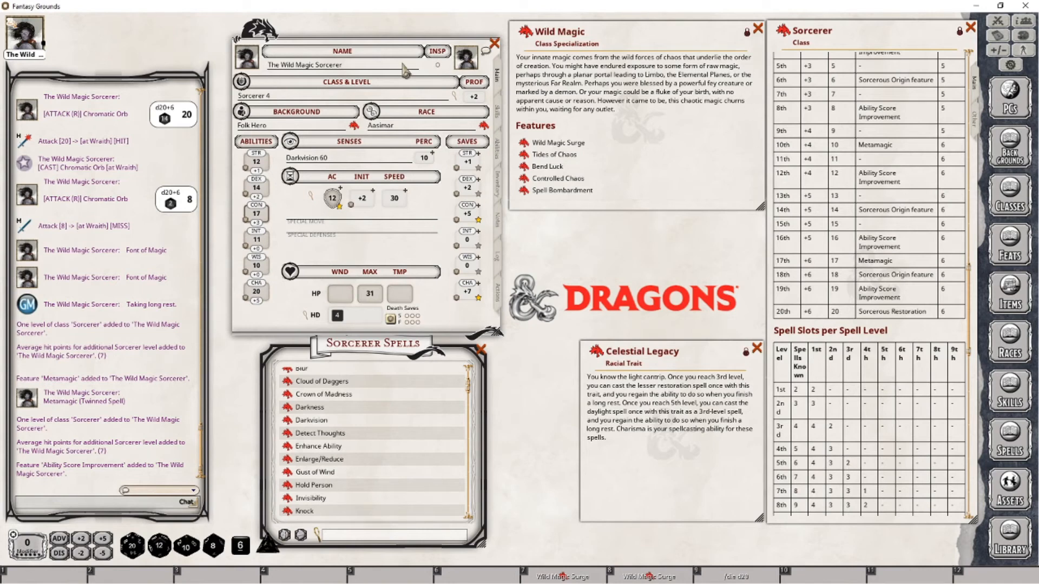
pyautogui.moveTo(783, 31); pyautogui.dragTo(275, 97)
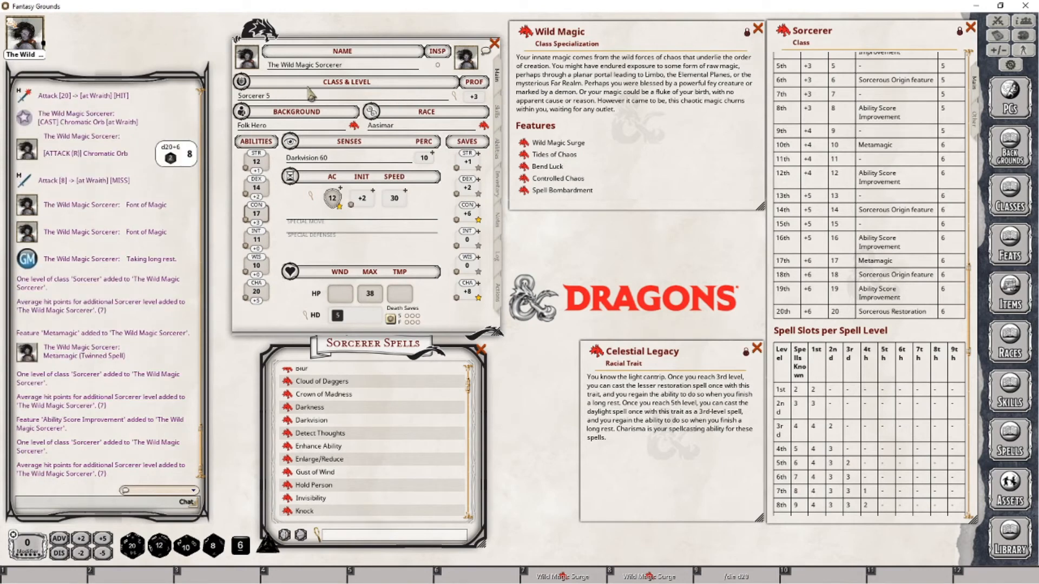
# Step: Show the character's actions in Preparation mode and set Font of Magic to 5 daily uses
pyautogui.click(501, 295)
pyautogui.click(283, 322)
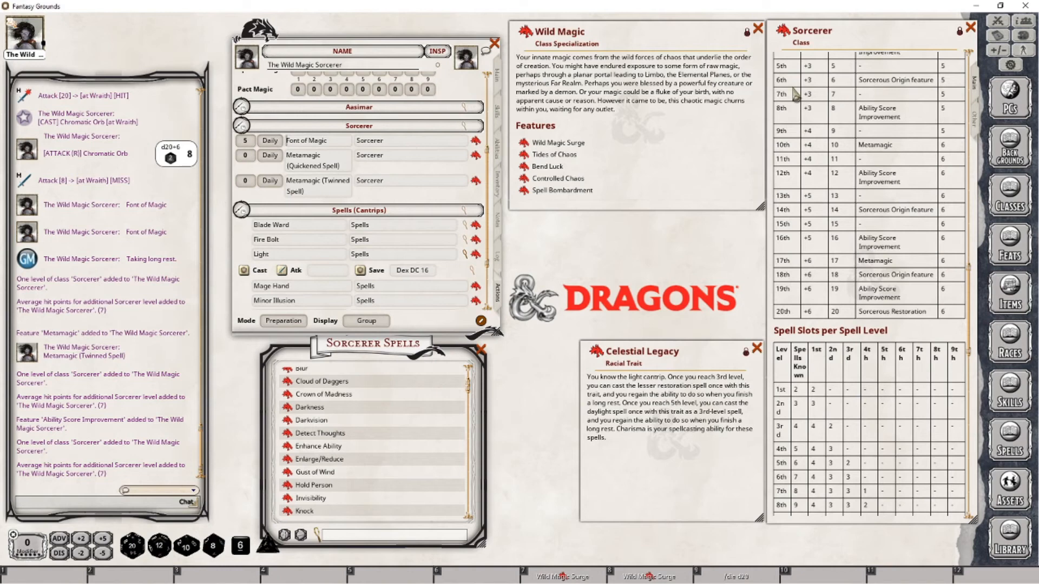
# Step: Review the character's proficiency bonus, saves and skill totals for the new level
pyautogui.click(498, 75)
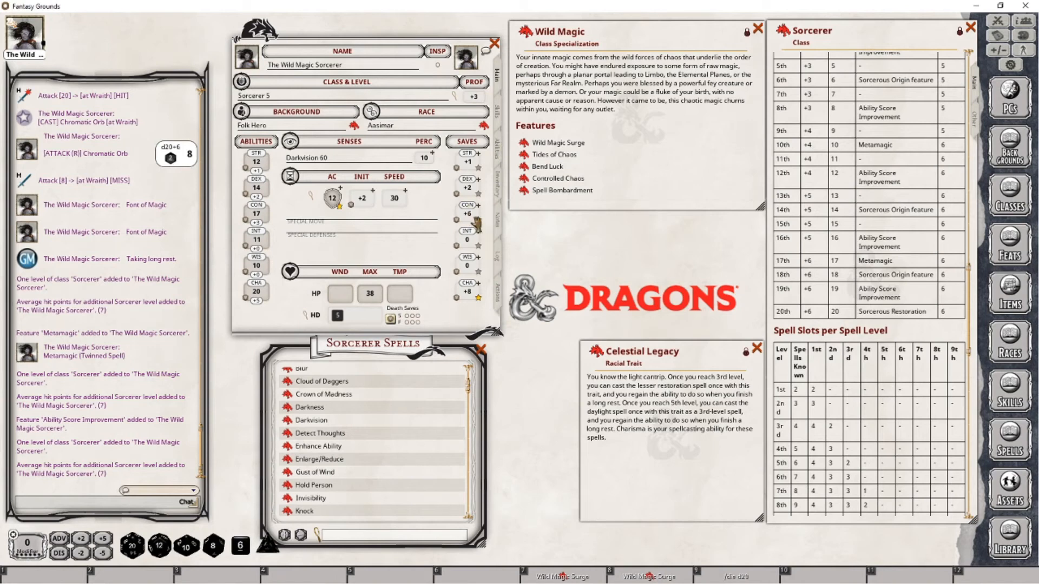
pyautogui.click(498, 119)
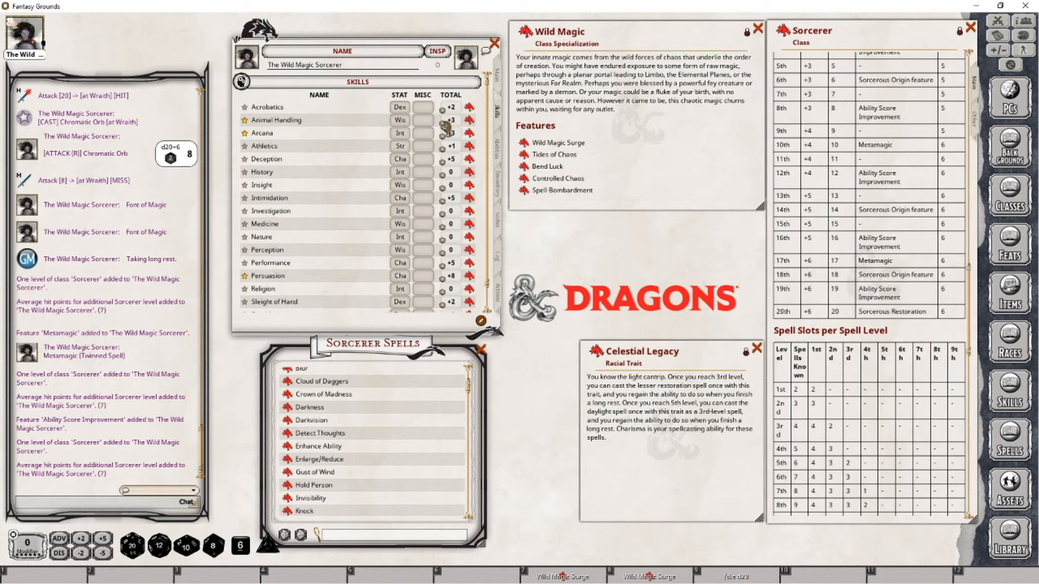
pyautogui.click(498, 76)
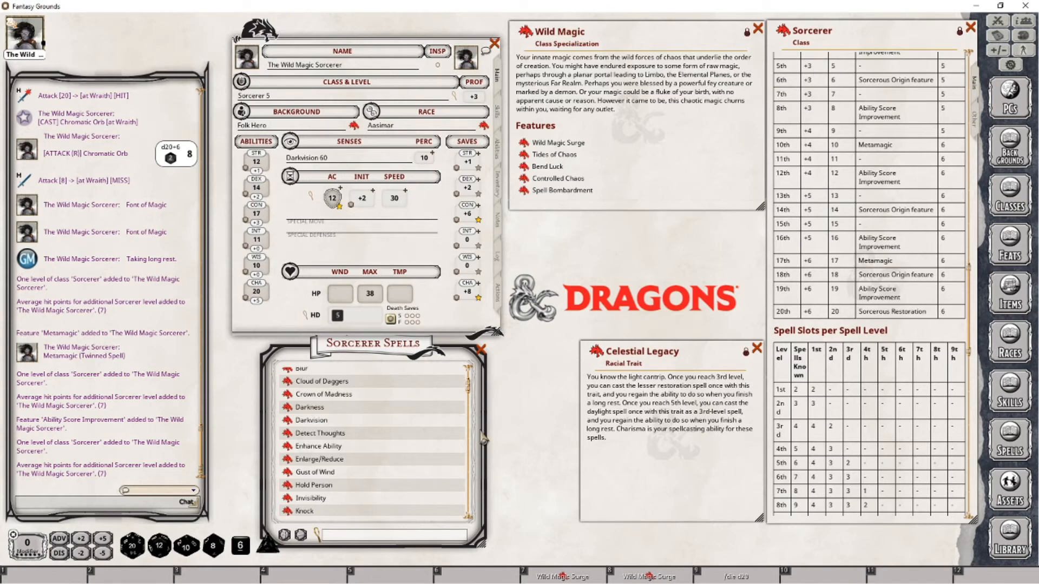
# Step: Expand the level 3 spells in the Sorcerer spell list and add Fireball to the character's actions as a Spells (Level 3) entry
pyautogui.scroll(2, 368, 406)
pyautogui.click(300, 379)
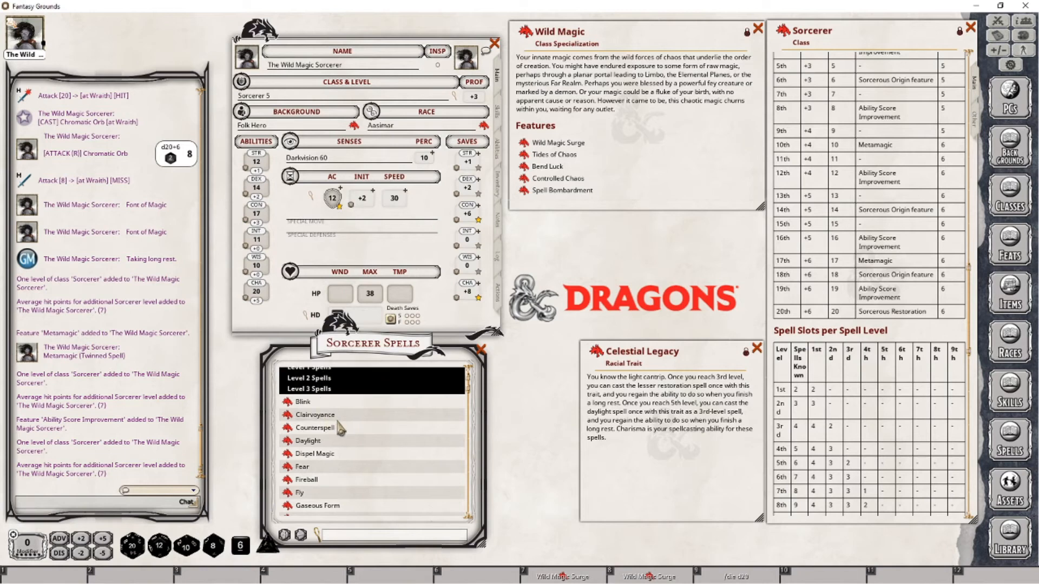
pyautogui.scroll(-2, 336, 425)
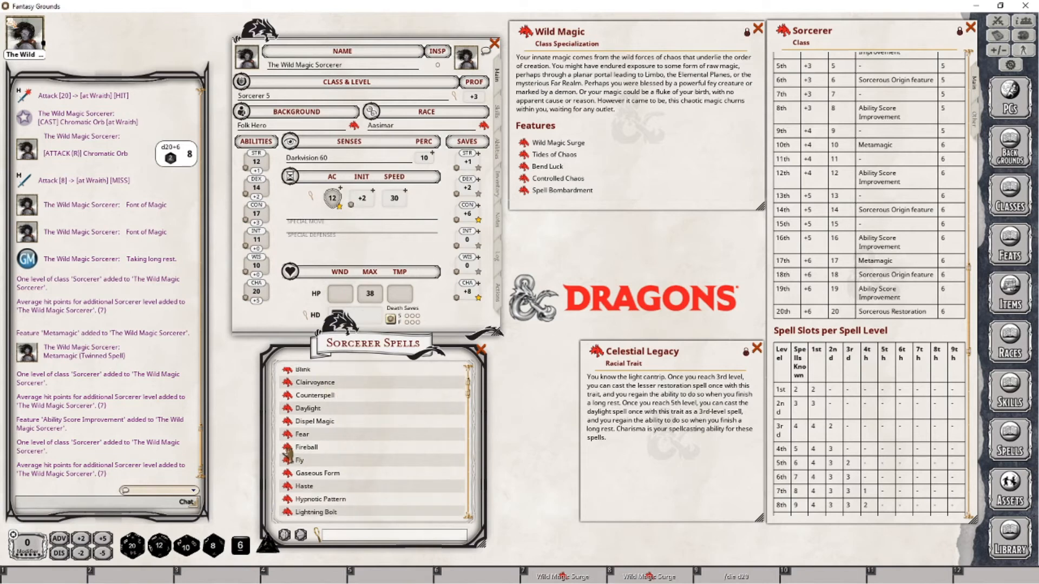
pyautogui.click(502, 288)
pyautogui.click(504, 292)
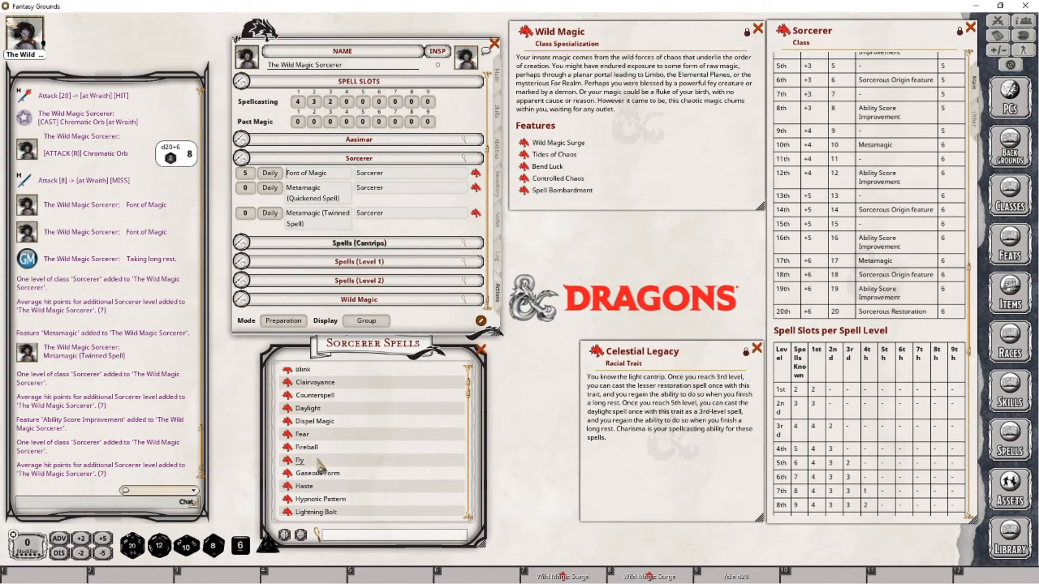
pyautogui.click(242, 159)
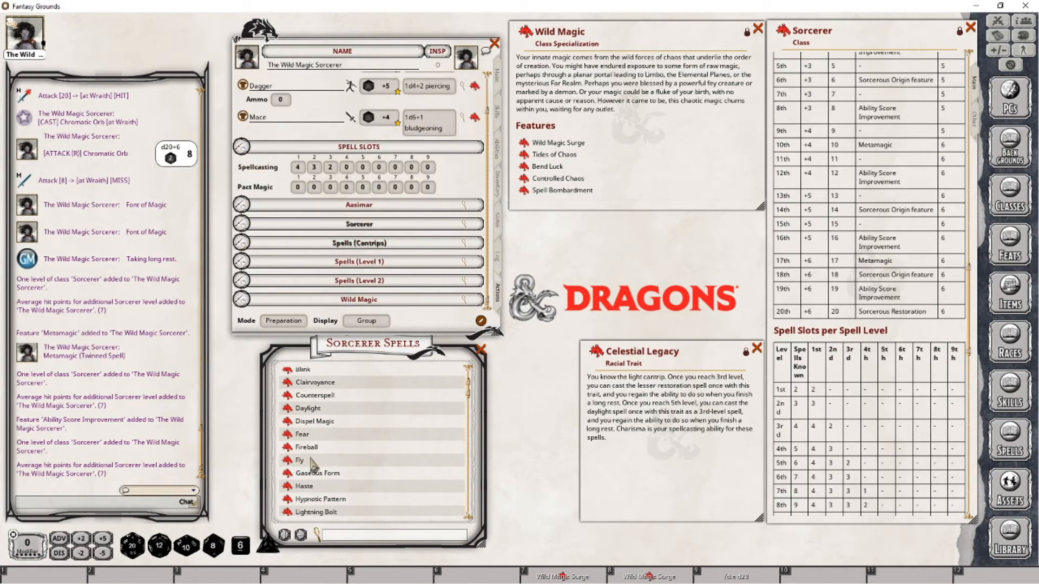
pyautogui.moveTo(311, 439); pyautogui.dragTo(398, 310)
pyautogui.scroll(-3, 394, 290)
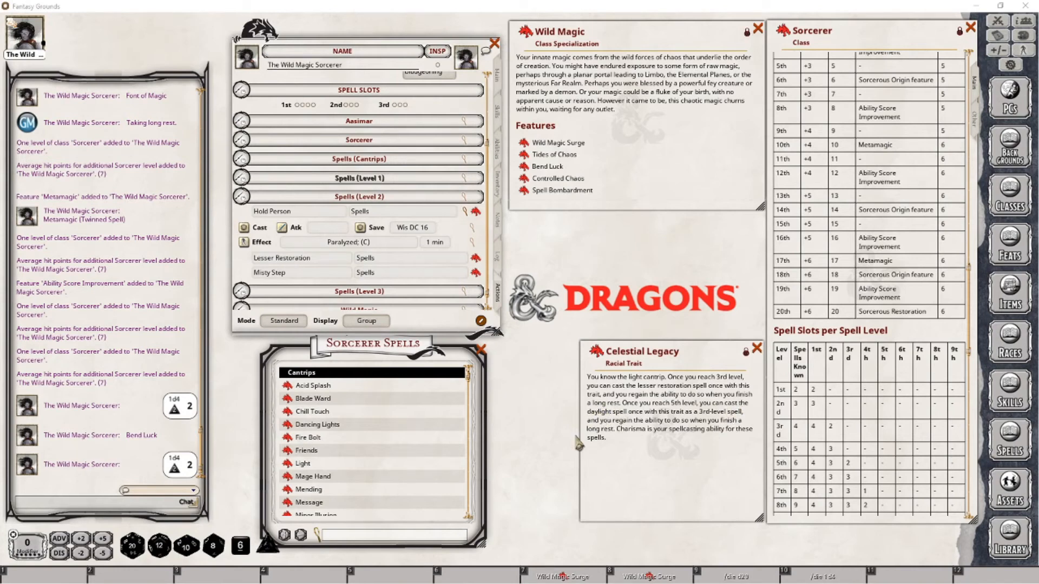
# Step: Search the Sorcerer spell list for "day", view Daylight and add it to the character's Spells (Level 3) group
pyautogui.click(363, 537)
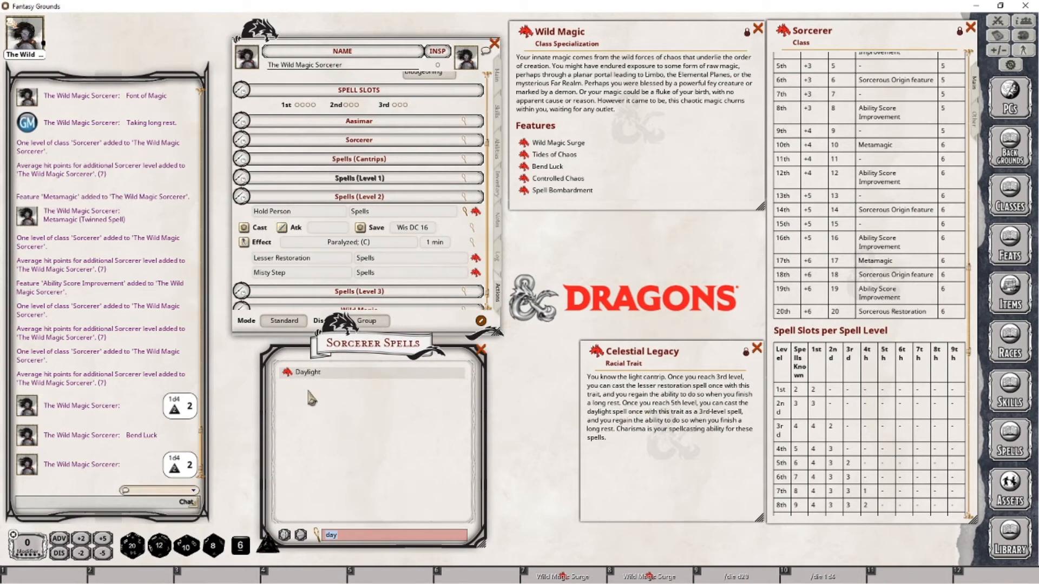
pyautogui.click(242, 203)
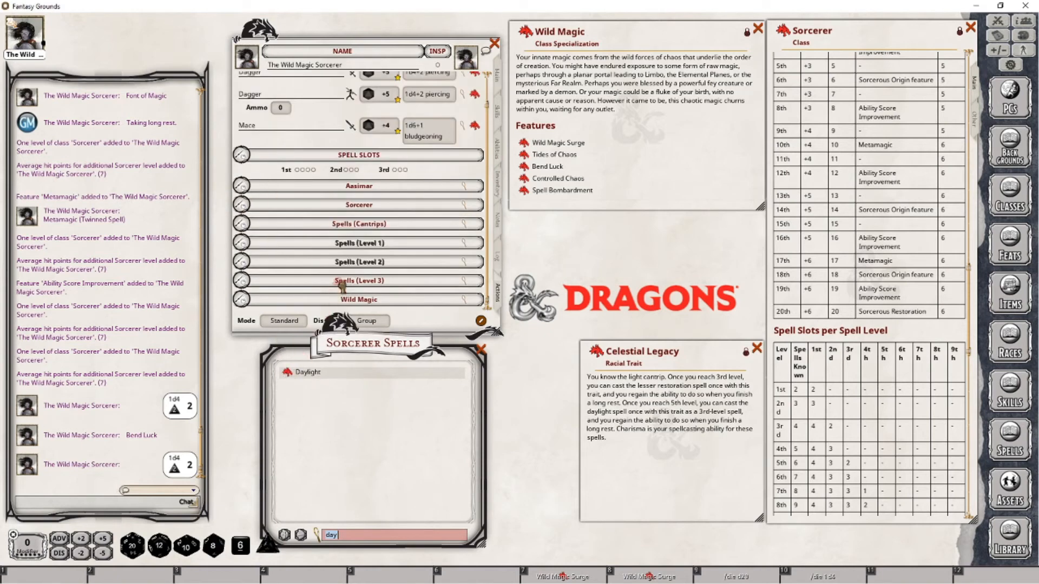
pyautogui.click(289, 375)
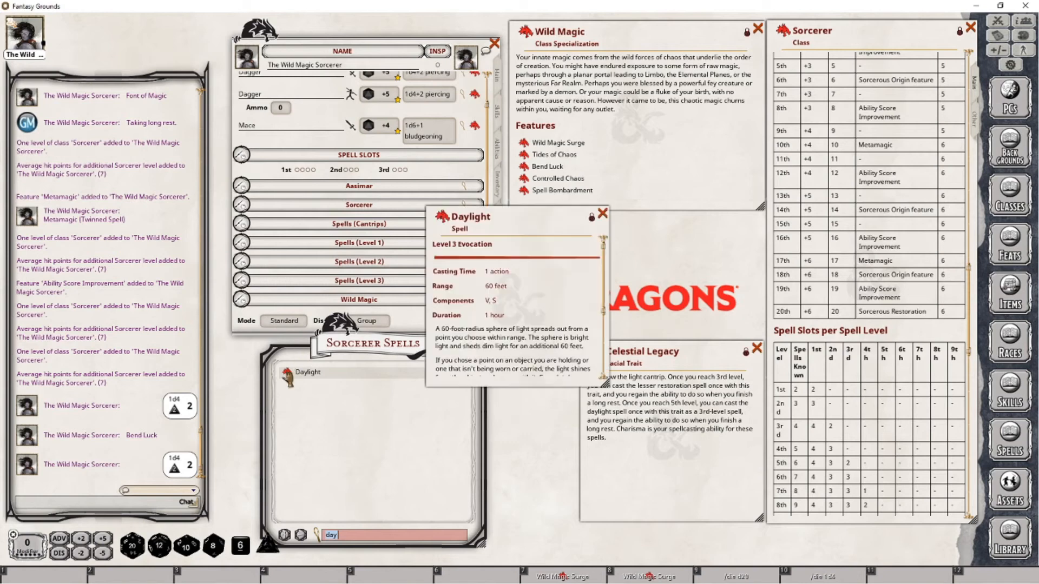
pyautogui.click(602, 214)
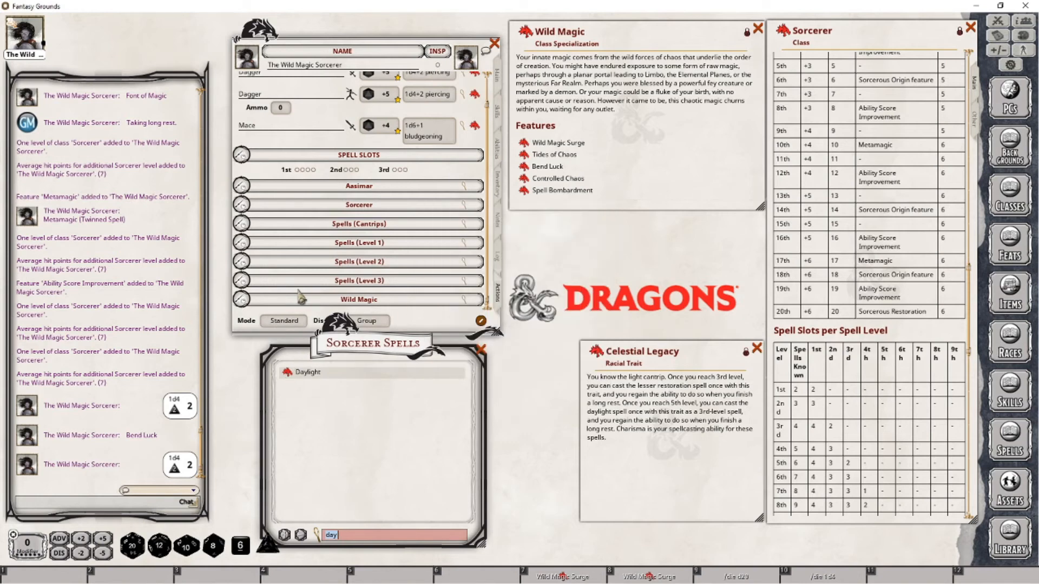
pyautogui.click(242, 281)
pyautogui.scroll(-3, 297, 230)
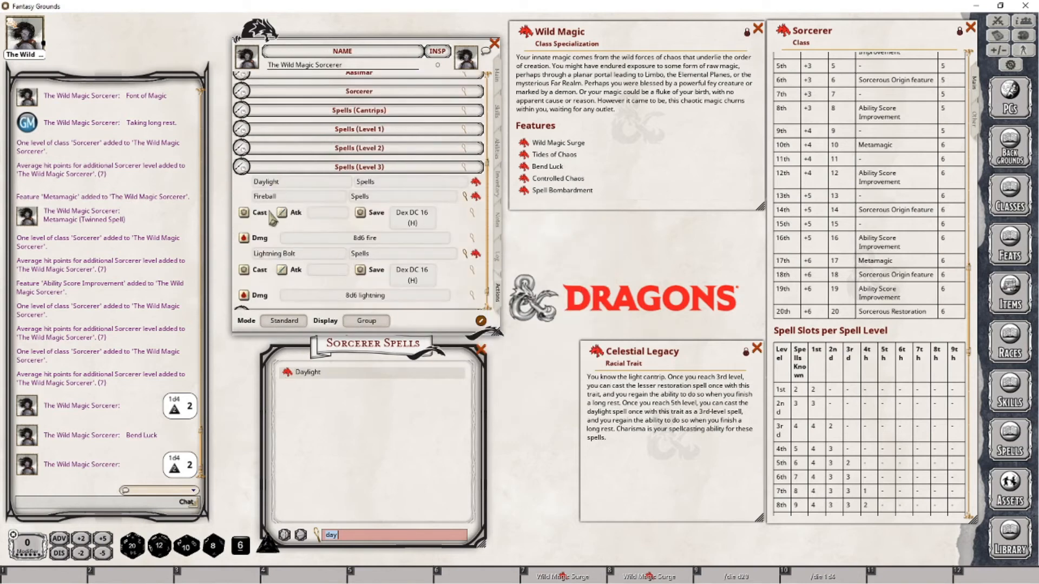
pyautogui.click(241, 166)
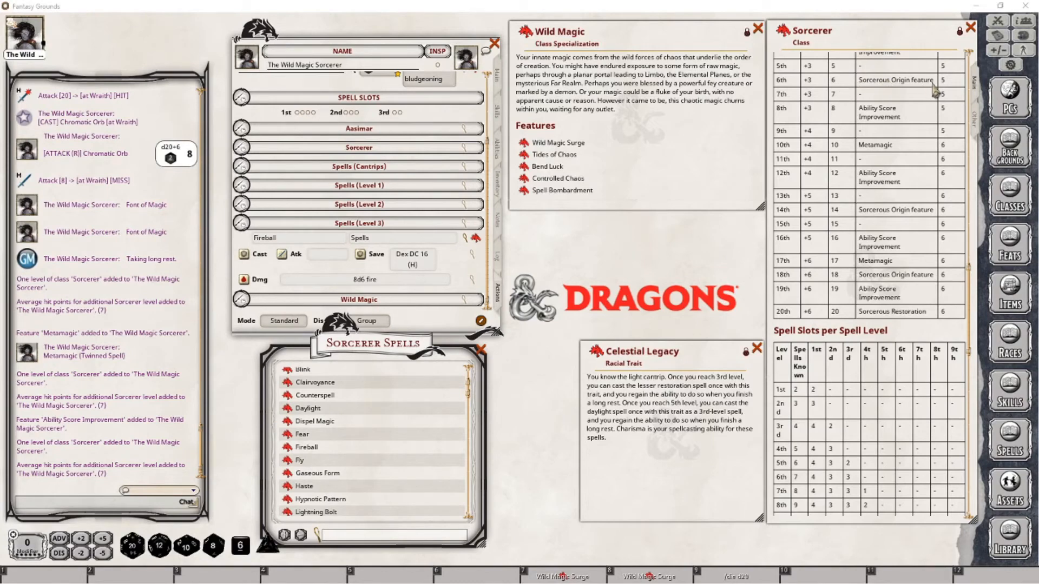
# Step: Open the Bend Luck feature from the Wild Magic specialization, place its window below that record and read its description
pyautogui.click(524, 166)
pyautogui.moveTo(357, 200); pyautogui.dragTo(653, 221)
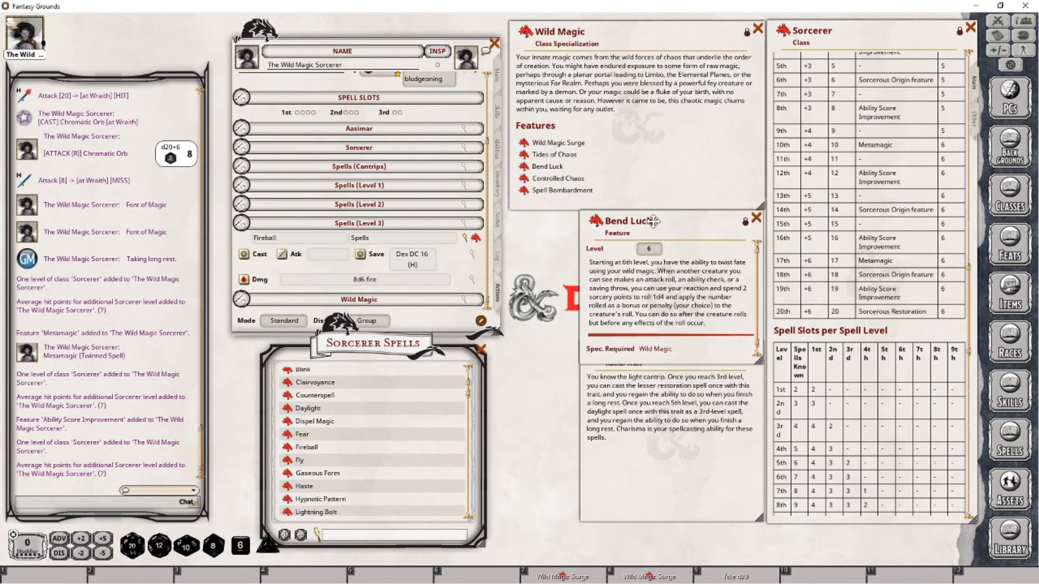
pyautogui.click(655, 378)
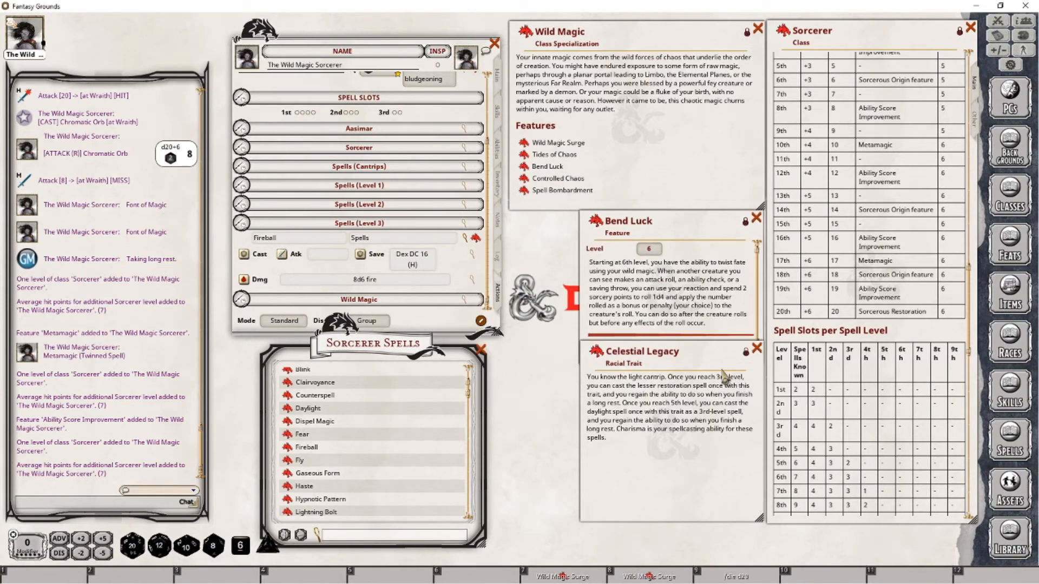
pyautogui.click(715, 250)
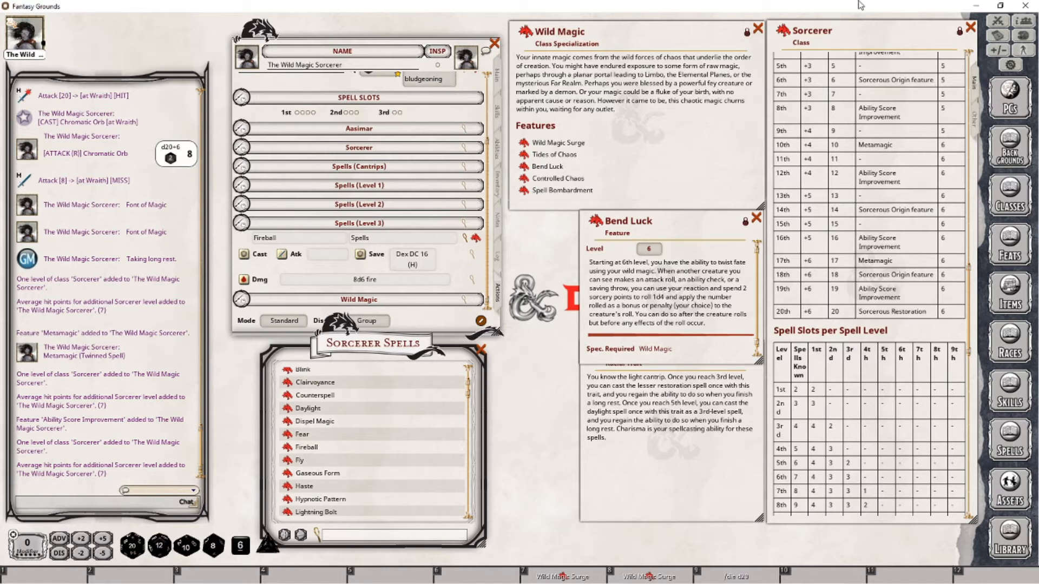
# Step: Level the character up to Sorcerer 6 and set the Font of Magic feature to 6 daily uses
pyautogui.click(498, 81)
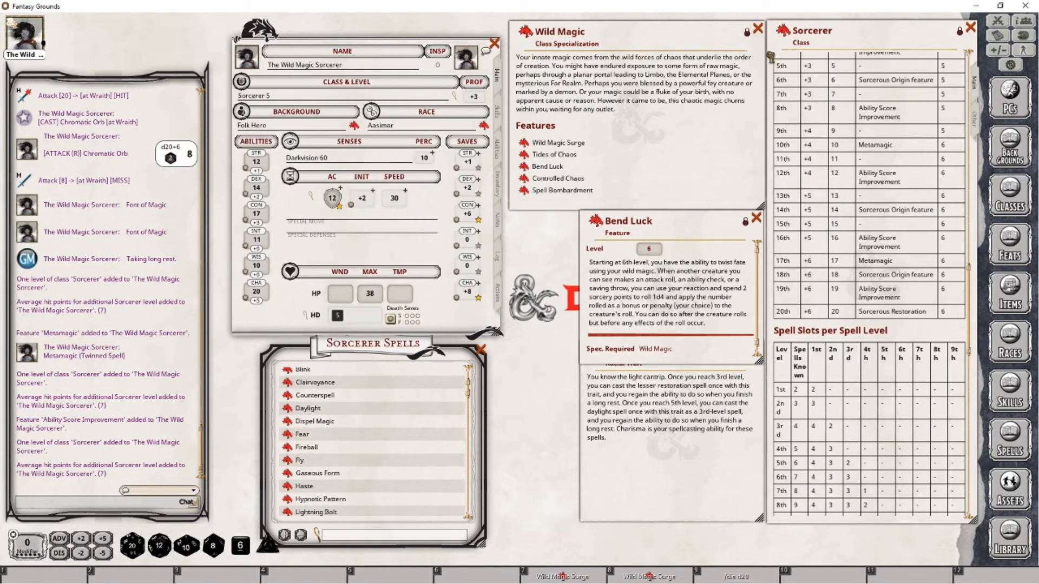
pyautogui.moveTo(282, 101); pyautogui.dragTo(282, 101)
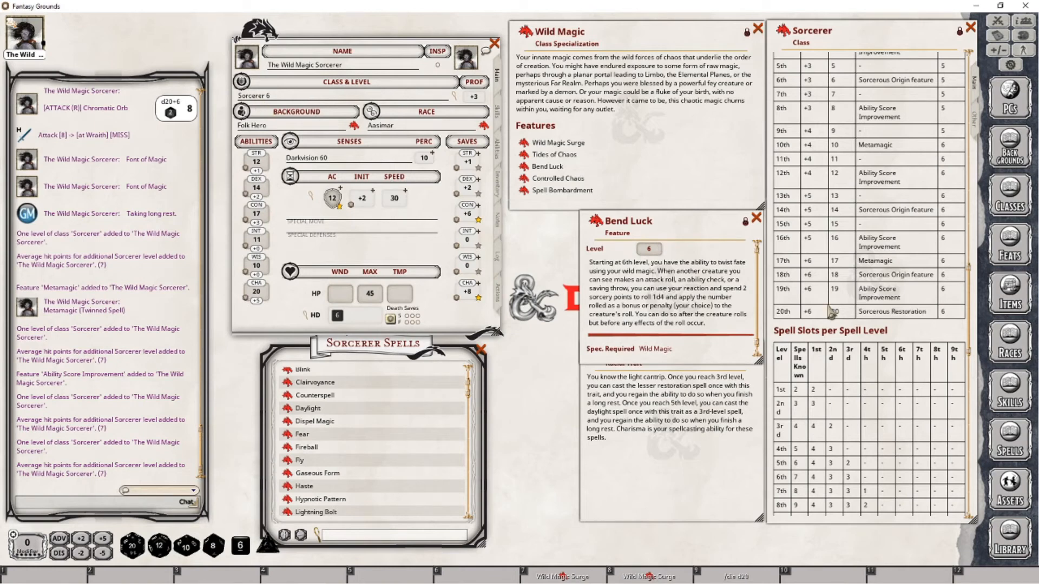
pyautogui.click(498, 295)
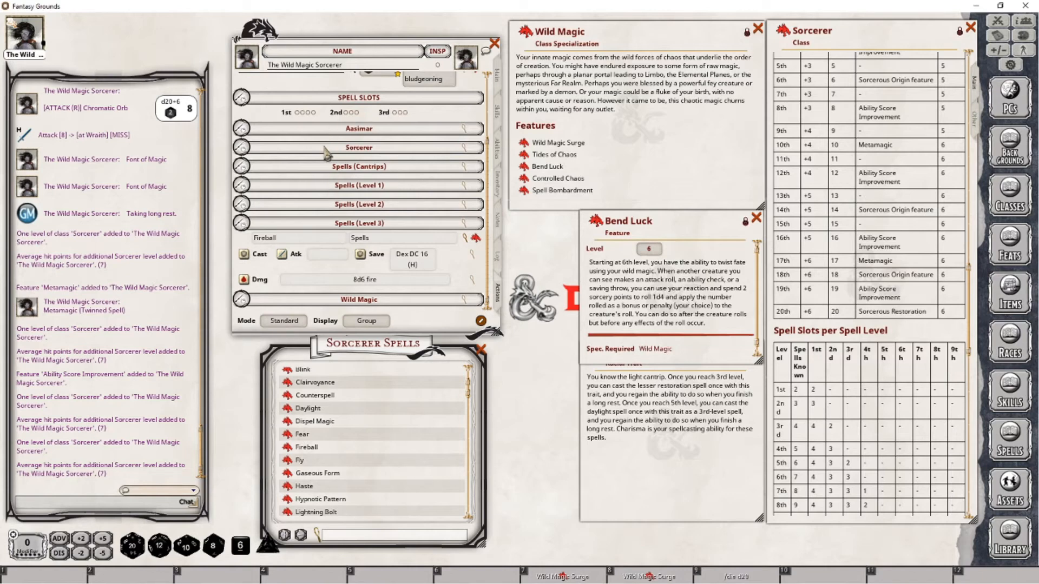
pyautogui.click(327, 148)
pyautogui.click(284, 321)
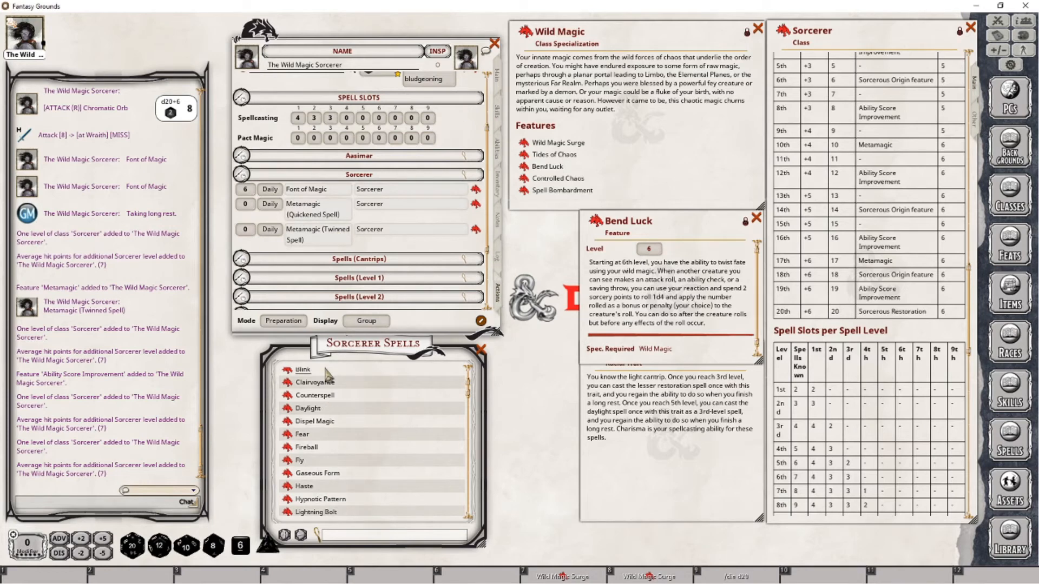
pyautogui.click(244, 175)
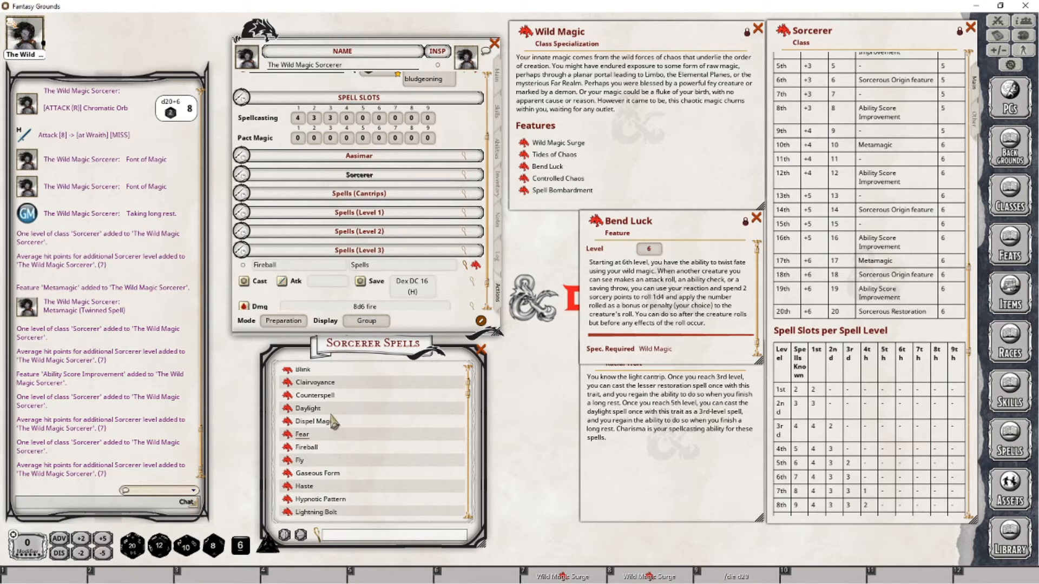
# Step: Add Lightning Bolt from the Sorcerer spell list to the character's Spells (Level 3) group and collapse that group
pyautogui.scroll(-1, 328, 465)
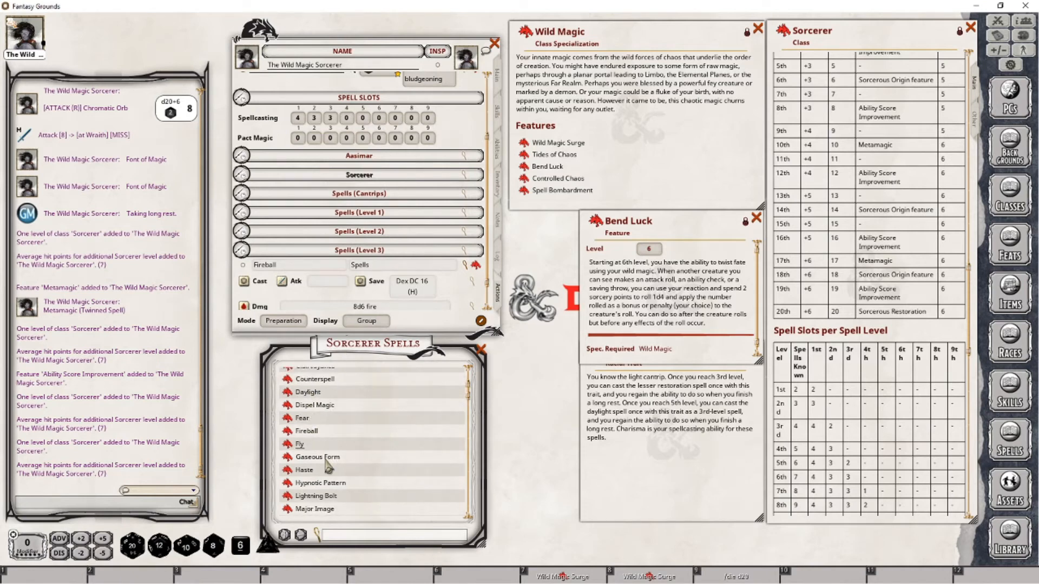
pyautogui.moveTo(287, 496); pyautogui.dragTo(322, 261)
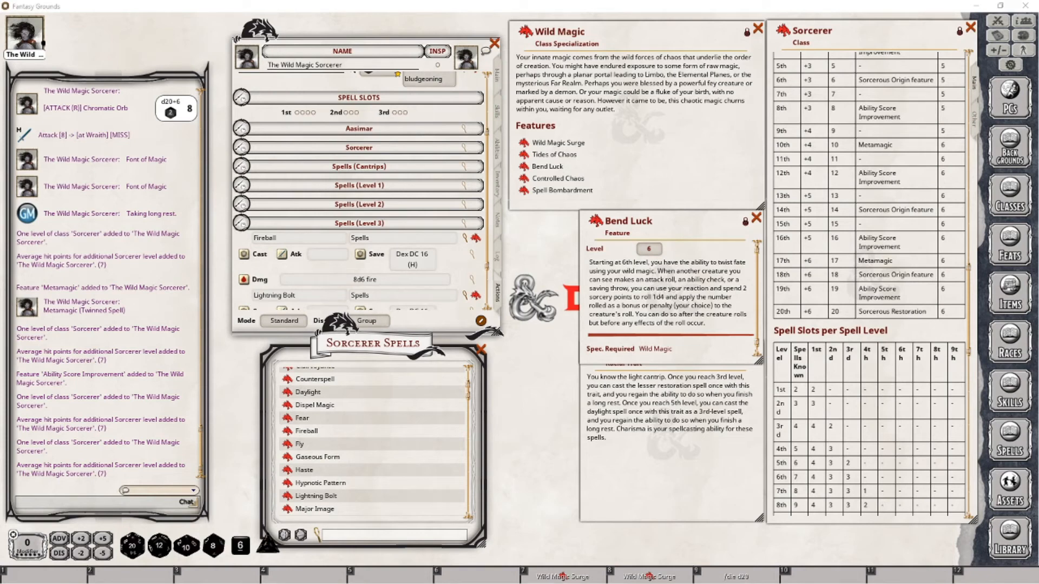
pyautogui.click(245, 225)
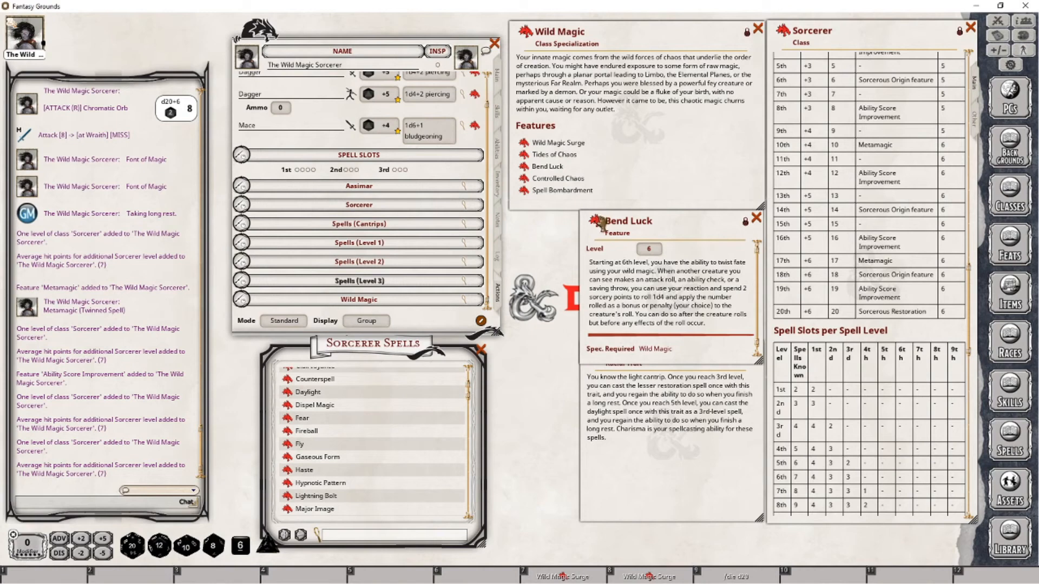
# Step: Add the Bend Luck feature to the character's actions, assign it to the Wild Magic group and expand that group
pyautogui.moveTo(595, 222); pyautogui.dragTo(409, 319)
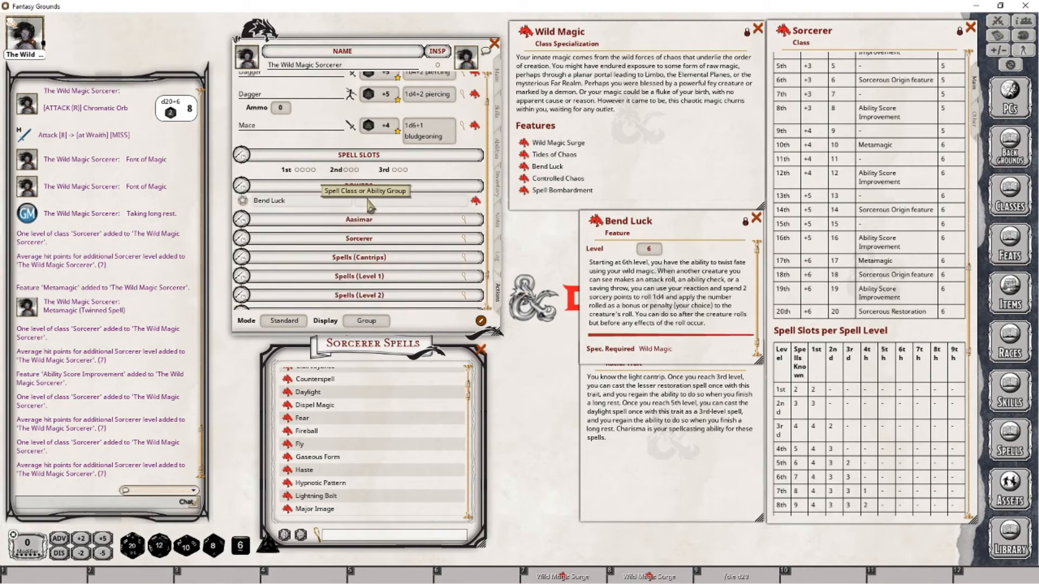
pyautogui.scroll(-1, 375, 308)
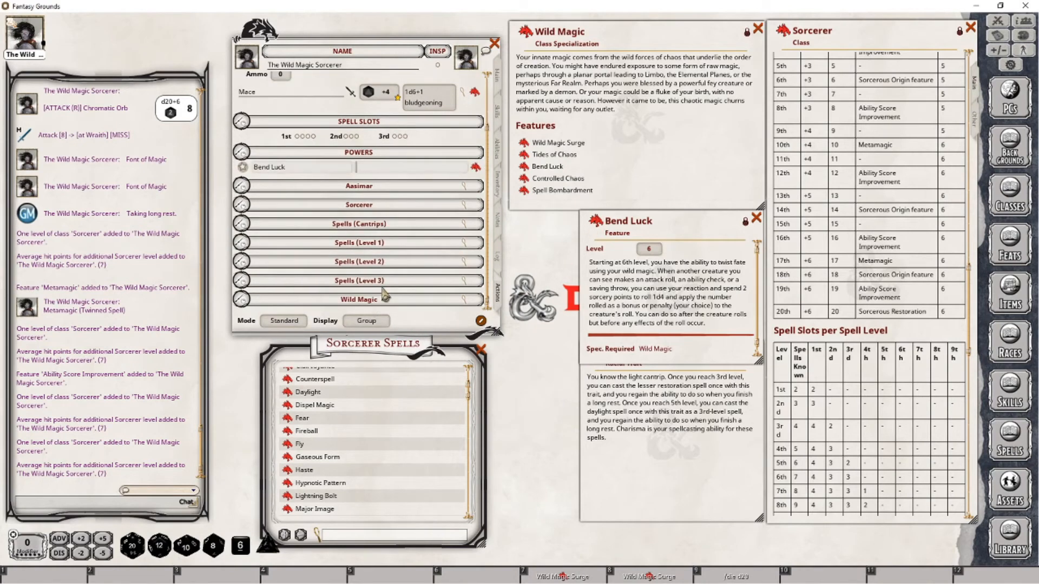
pyautogui.press('shift')
pyautogui.write('Wild')
pyautogui.press('shift')
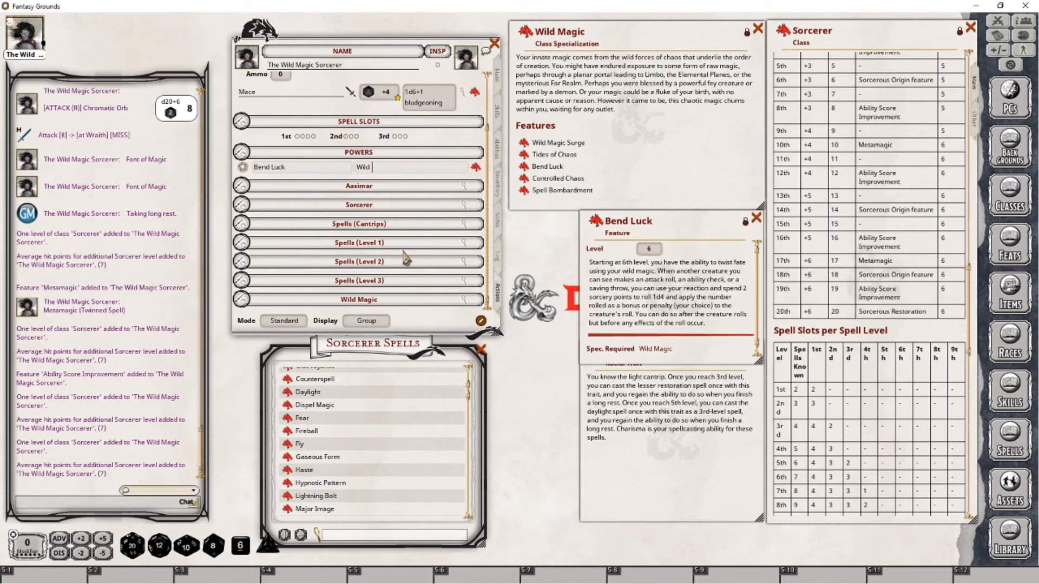
pyautogui.write('Magic')
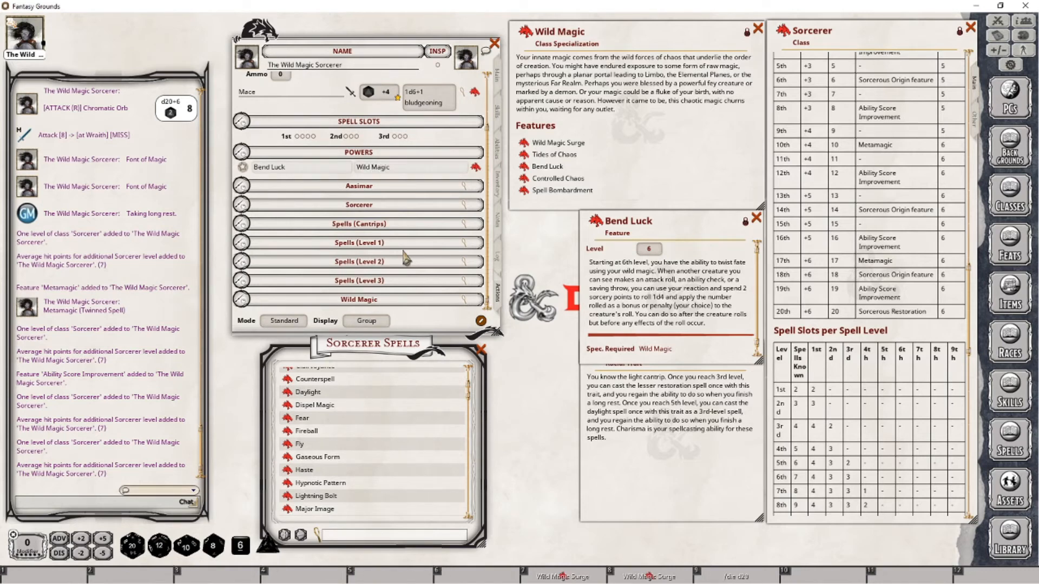
pyautogui.press('Tab')
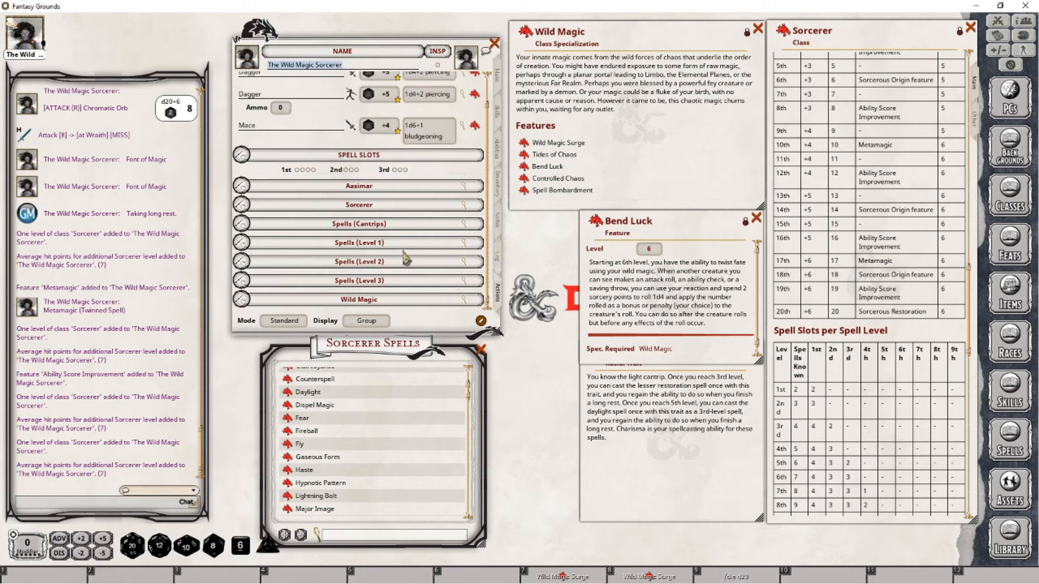
pyautogui.click(243, 301)
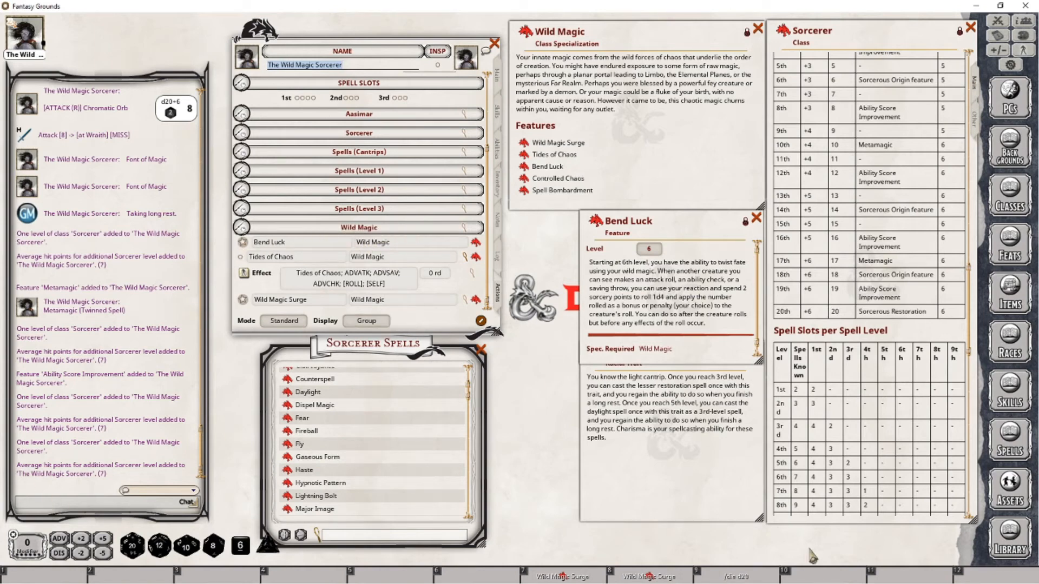
# Step: Store the chat command /die 1d4 in a free hotkey slot, roll it and use the Bend Luck power
pyautogui.click(65, 505)
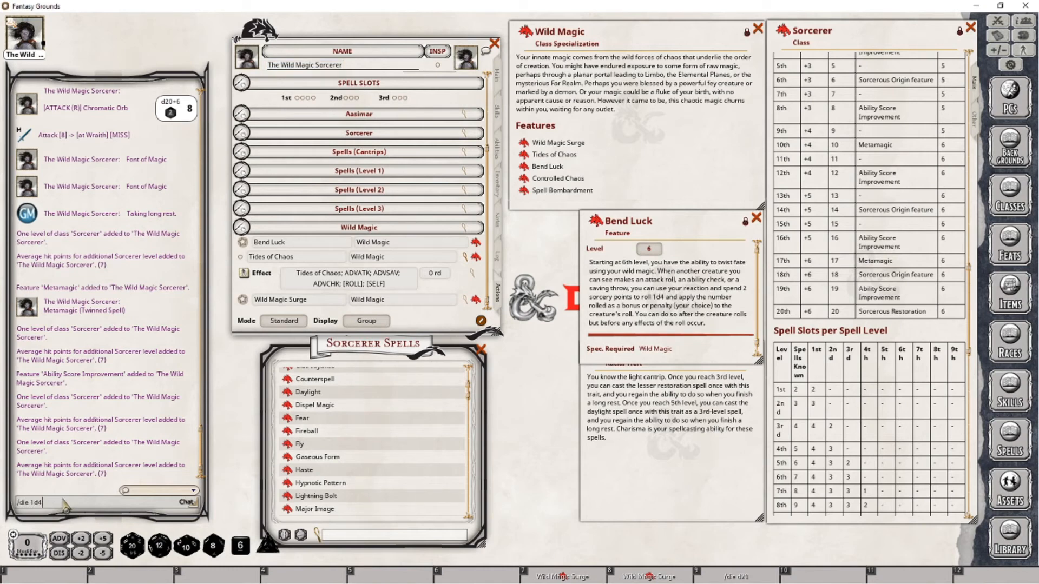
pyautogui.moveTo(64, 505); pyautogui.dragTo(812, 577)
pyautogui.click(806, 577)
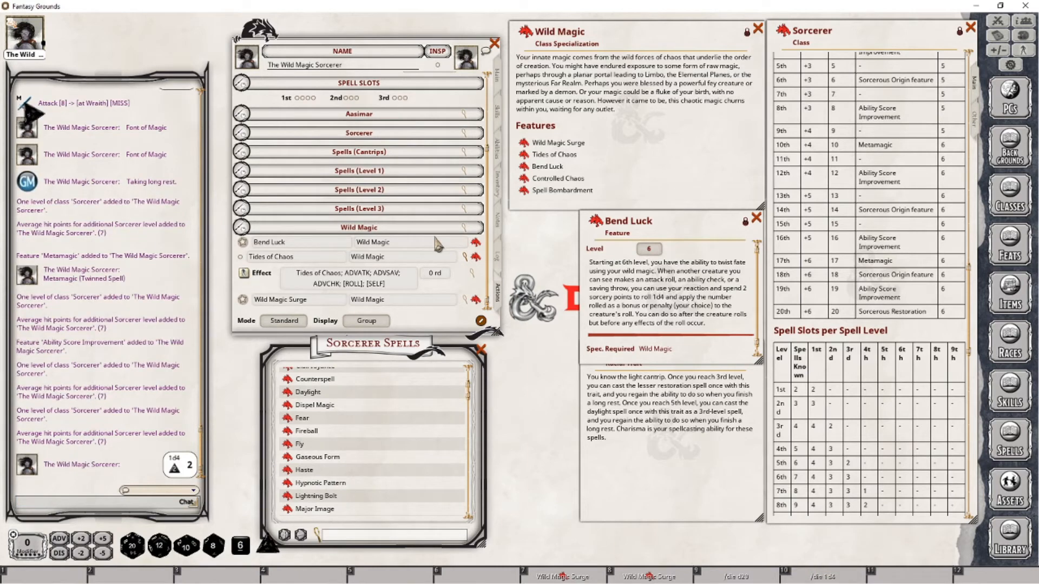
pyautogui.click(244, 243)
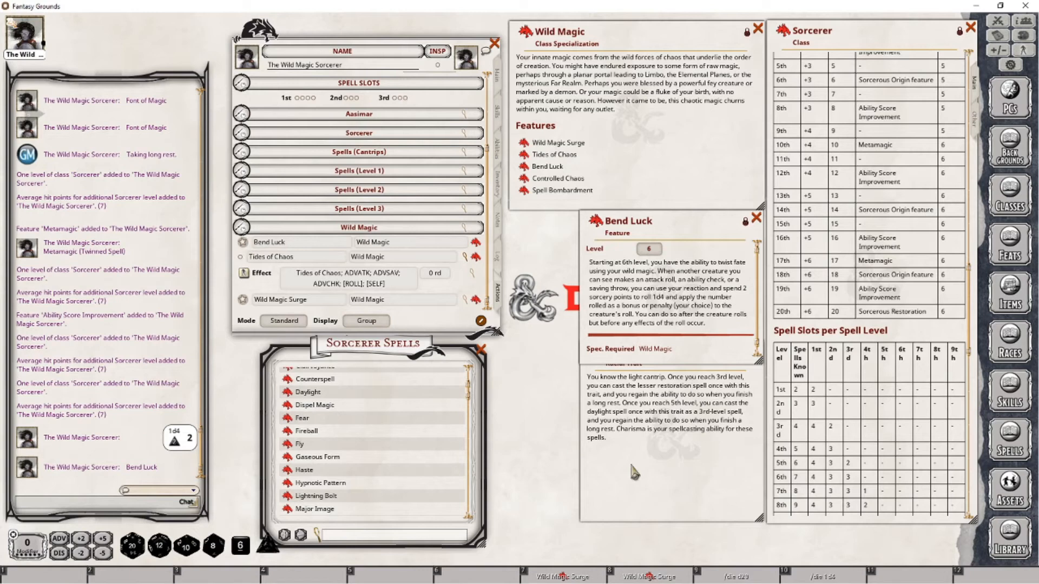
pyautogui.click(834, 578)
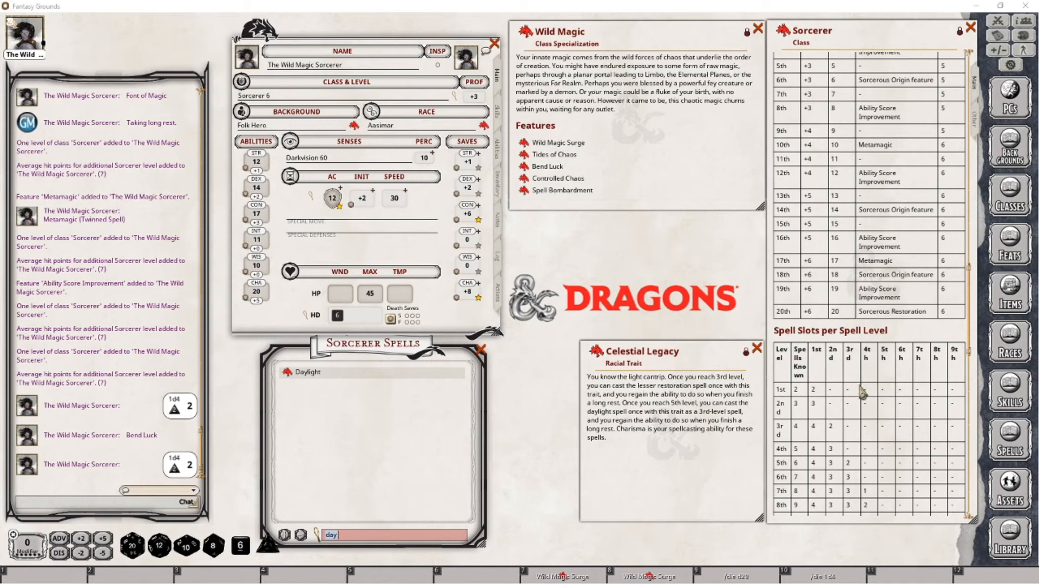
# Step: Close the Celestial Legacy record, clear the spell search and collapse cantrips through level 3 to list the level 4 spells
pyautogui.click(757, 349)
pyautogui.press('BackSpace')
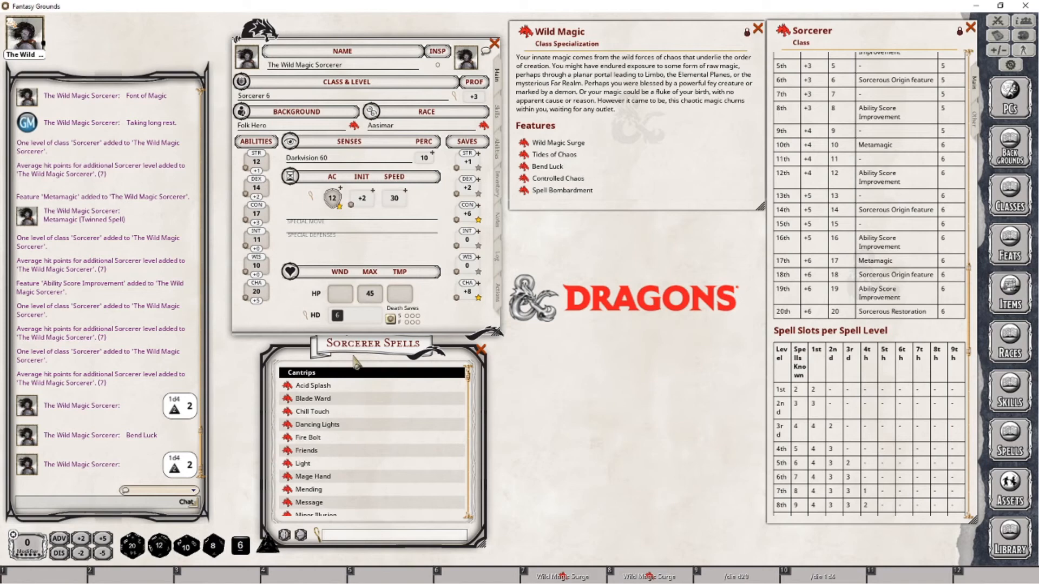
pyautogui.click(302, 373)
pyautogui.click(303, 384)
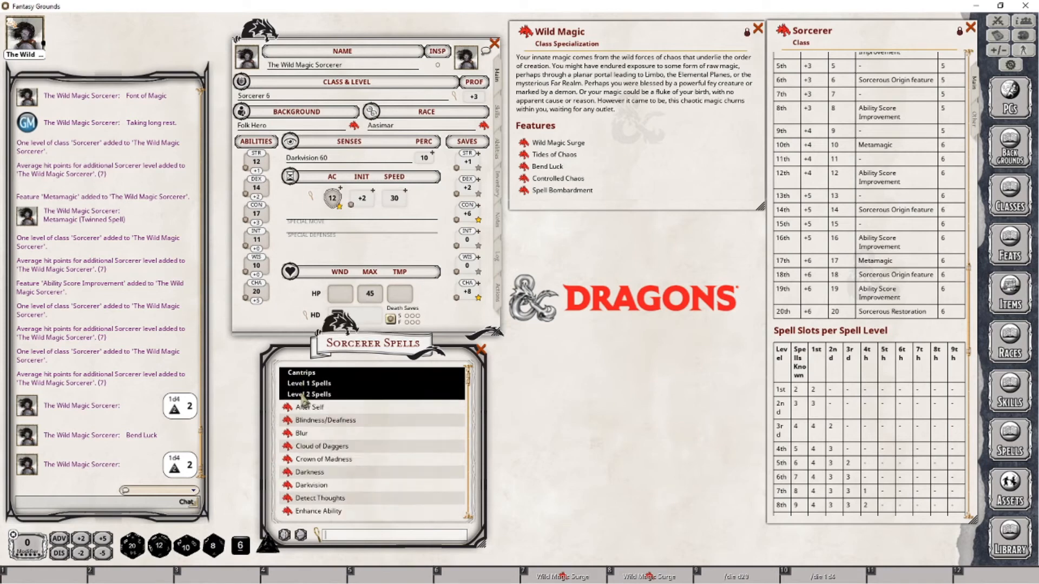
pyautogui.click(304, 395)
pyautogui.click(306, 405)
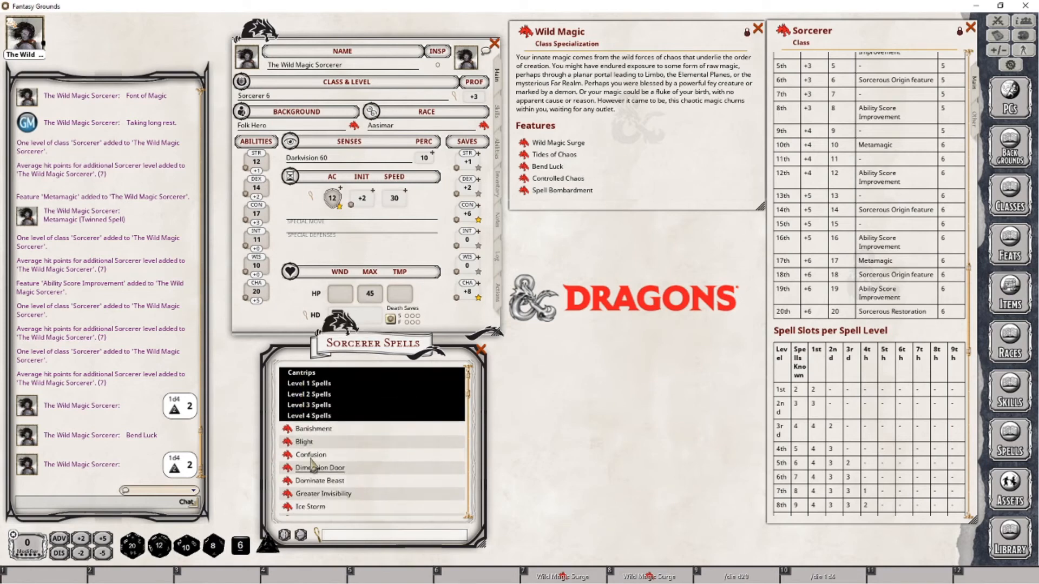
pyautogui.scroll(-3, 332, 431)
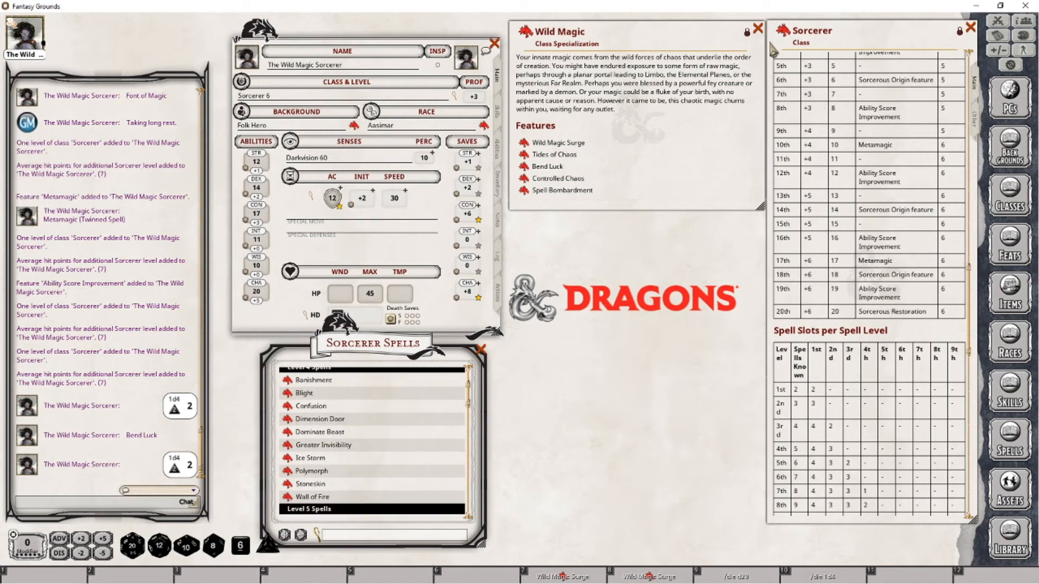
# Step: Level the character up to Sorcerer 7 and set the Font of Magic feature to 7 daily uses
pyautogui.click(292, 96)
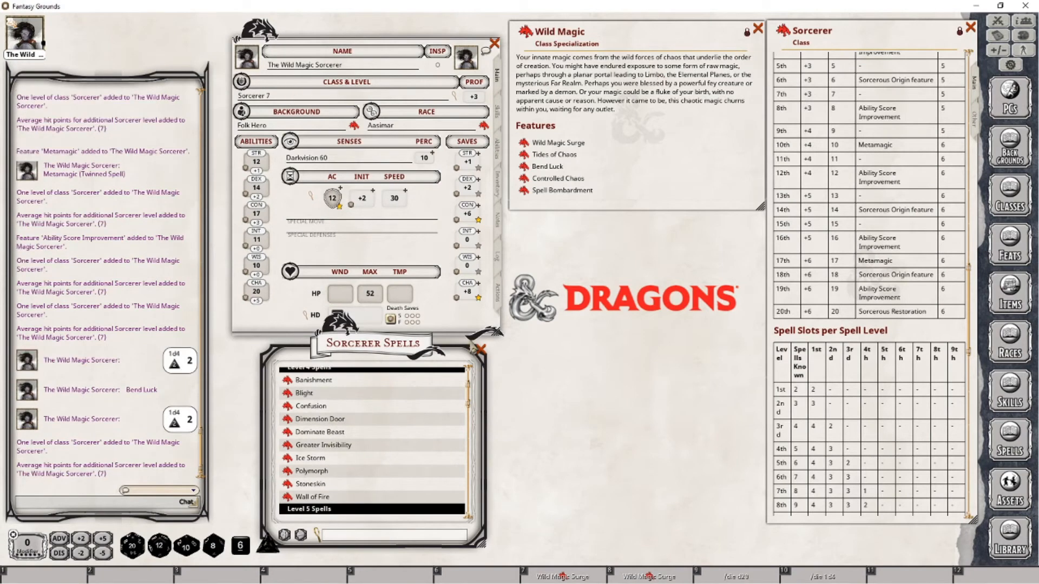
pyautogui.click(501, 305)
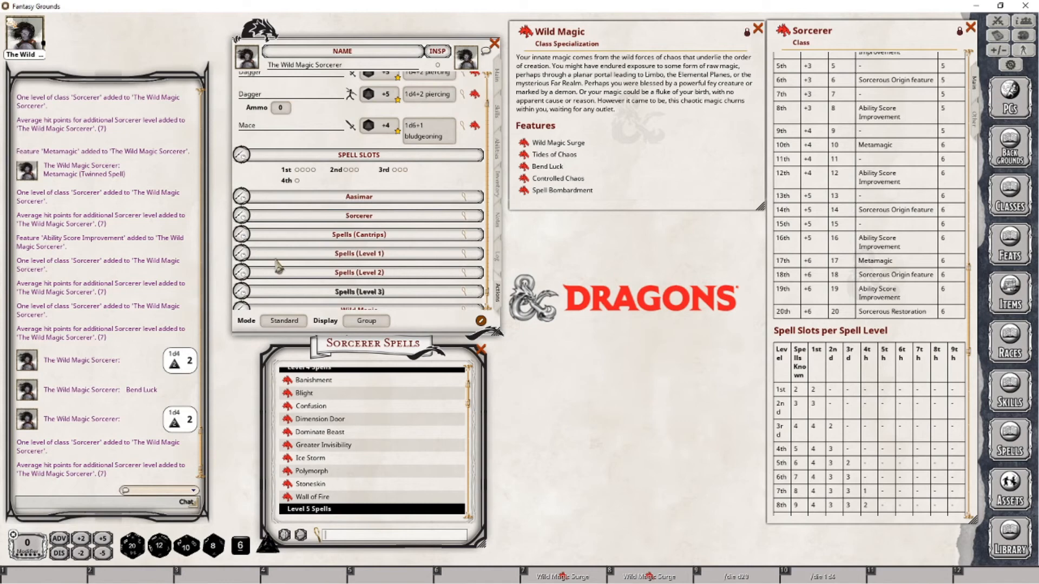
pyautogui.click(292, 321)
pyautogui.click(311, 232)
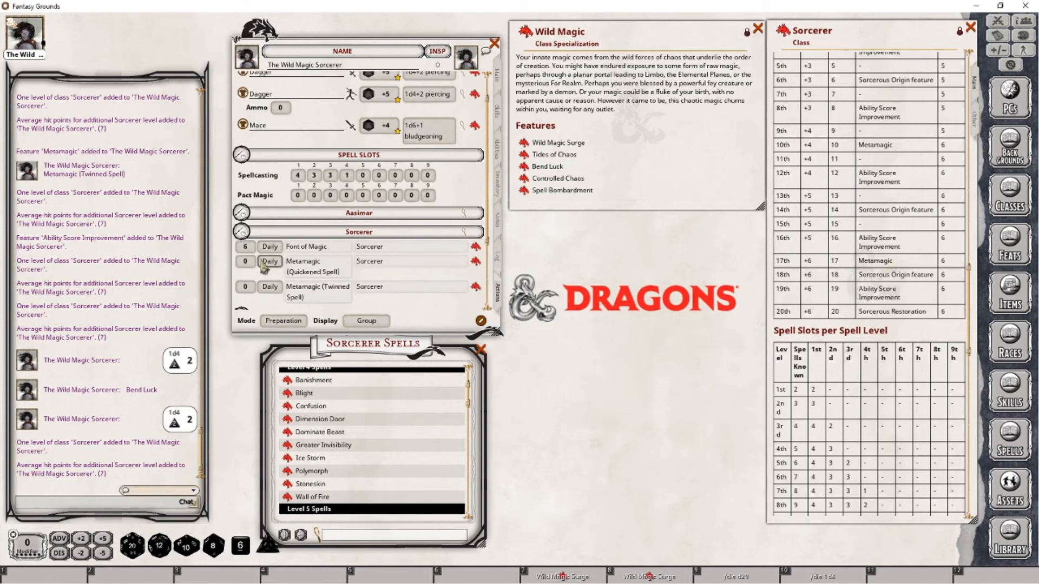
pyautogui.click(245, 247)
pyautogui.write('7')
# Step: Try adding Dimension Door within the Sorcerer group of the actions, and delete that misplaced entry
pyautogui.click(286, 420)
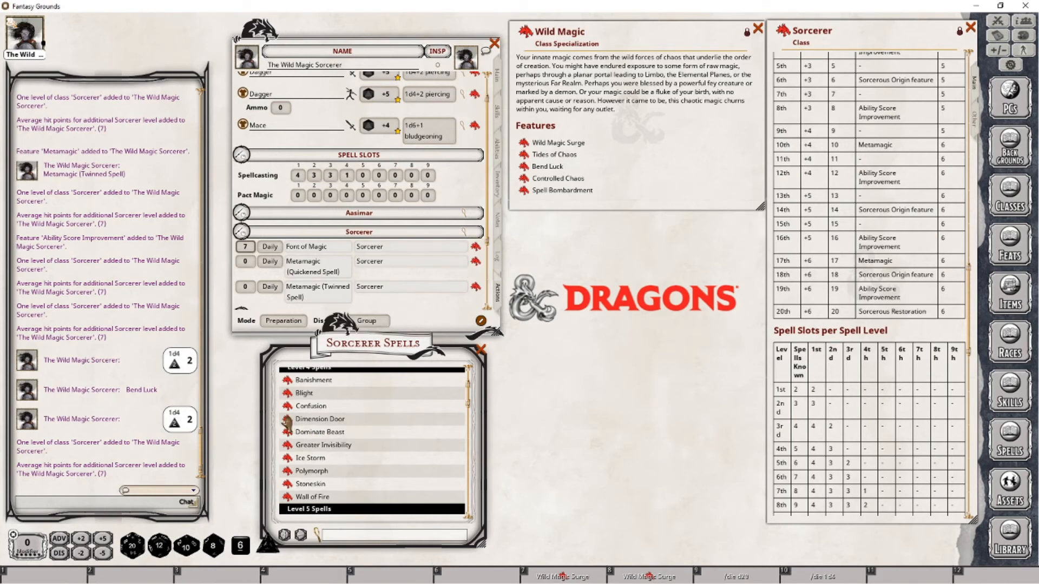
pyautogui.moveTo(287, 420); pyautogui.dragTo(422, 270)
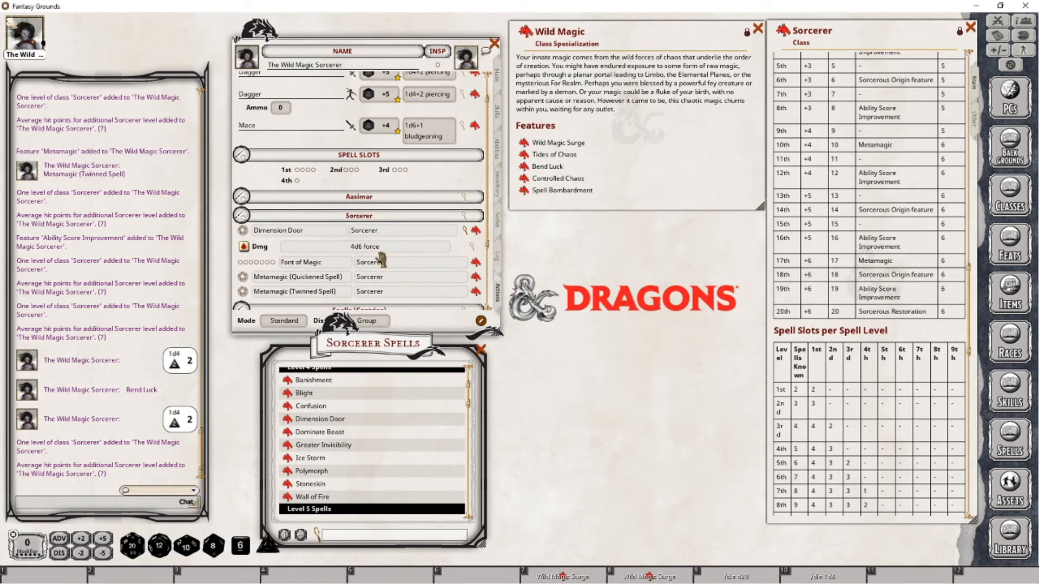
pyautogui.scroll(-3, 382, 260)
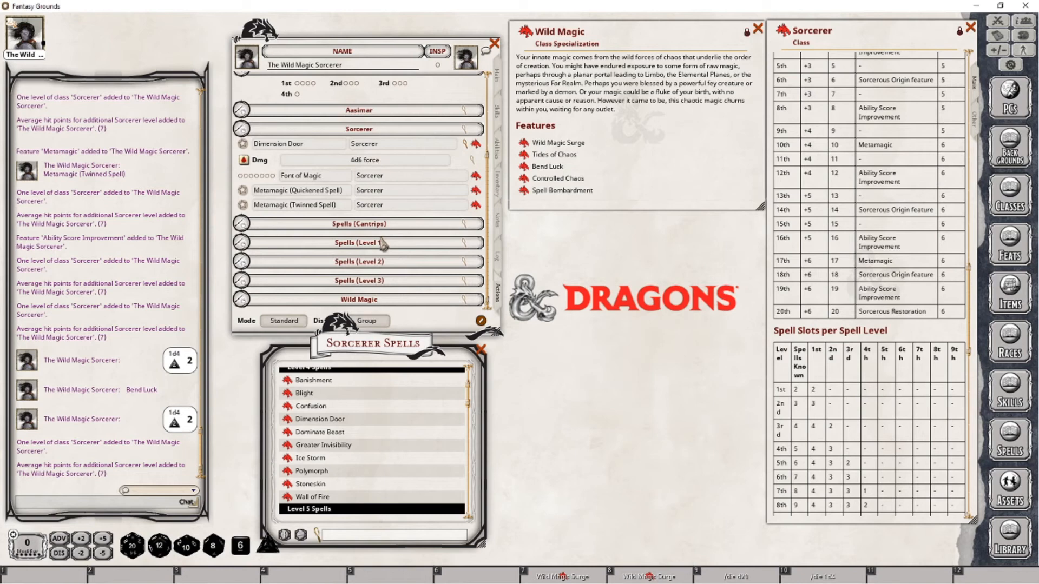
pyautogui.rightClick(404, 158)
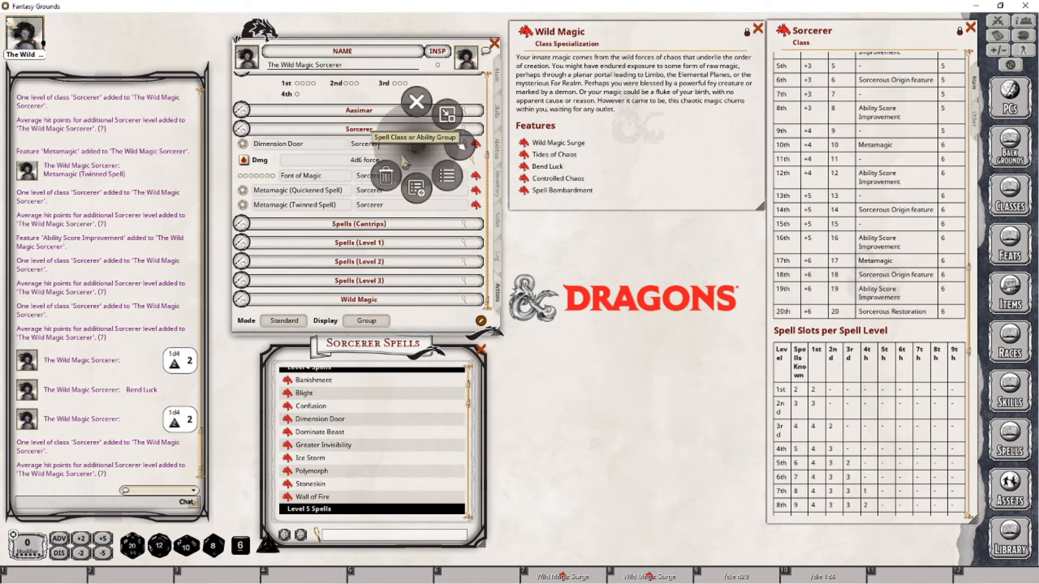
pyautogui.click(386, 175)
pyautogui.click(356, 178)
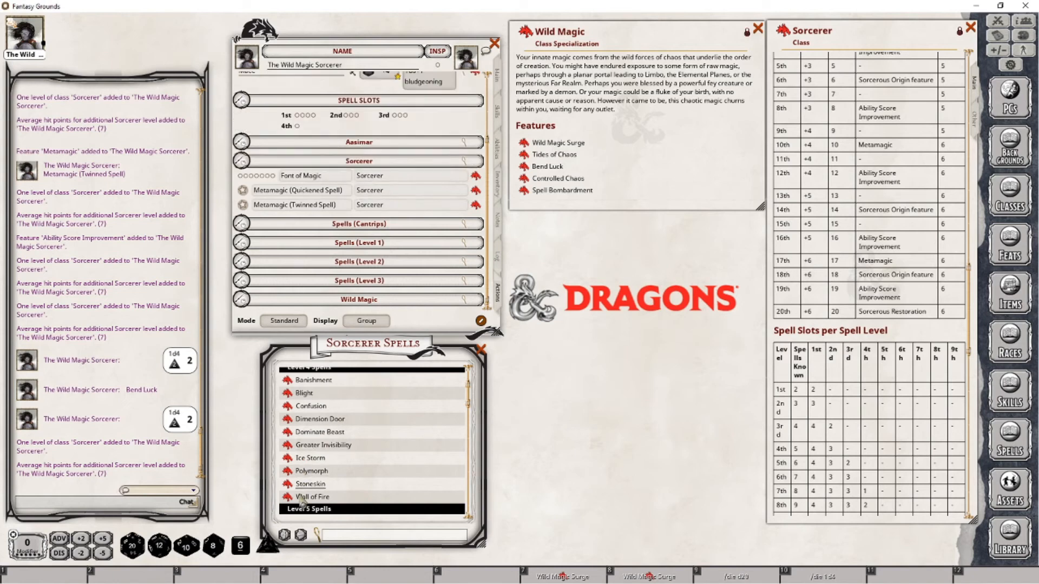
# Step: Add Dimension Door from the level 4 spells to the character's actions as a Spells (Level 4) entry
pyautogui.moveTo(289, 420); pyautogui.dragTo(358, 279)
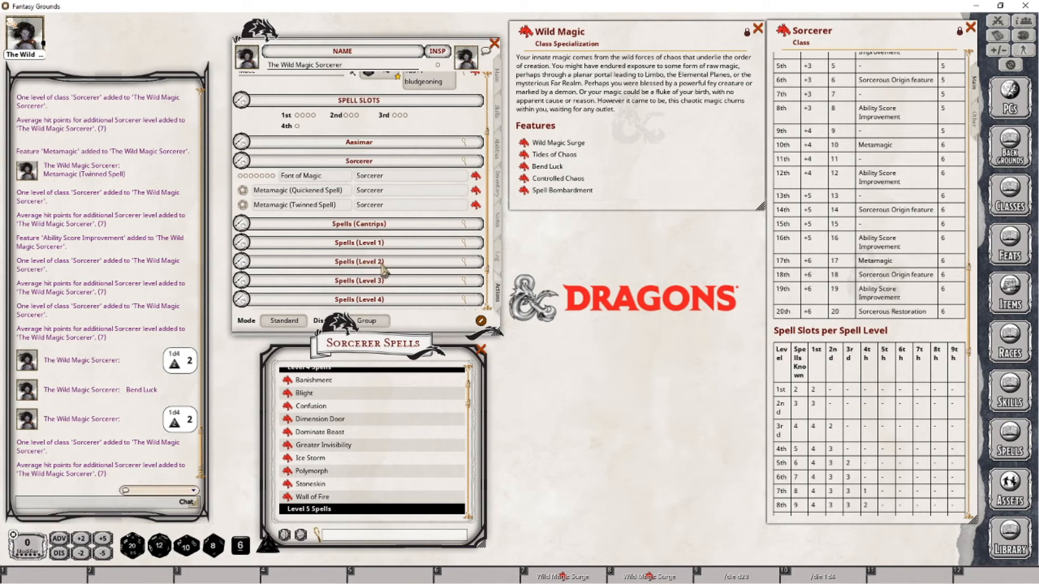
pyautogui.scroll(-2, 382, 269)
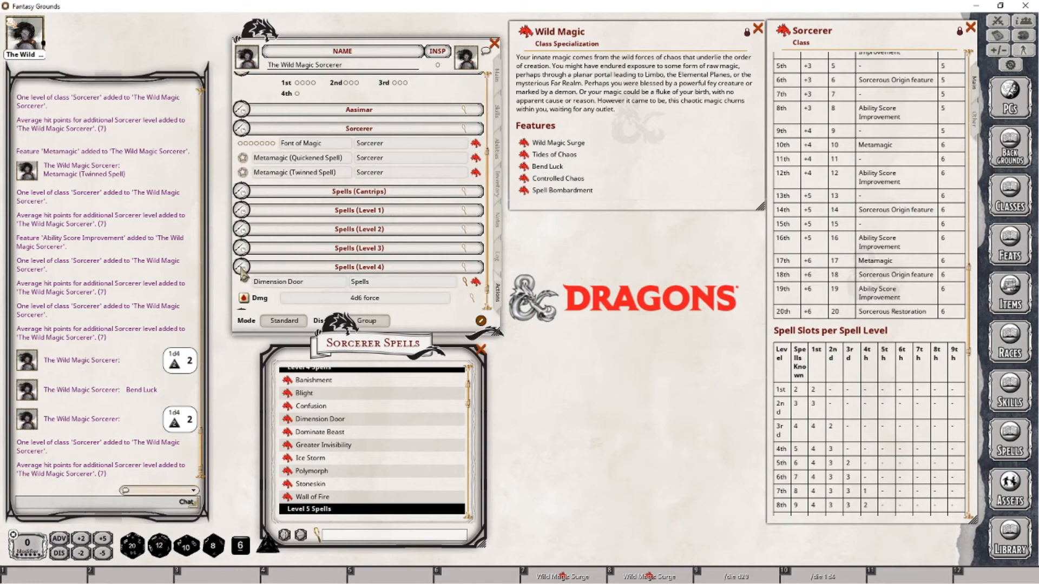
pyautogui.scroll(2, 241, 272)
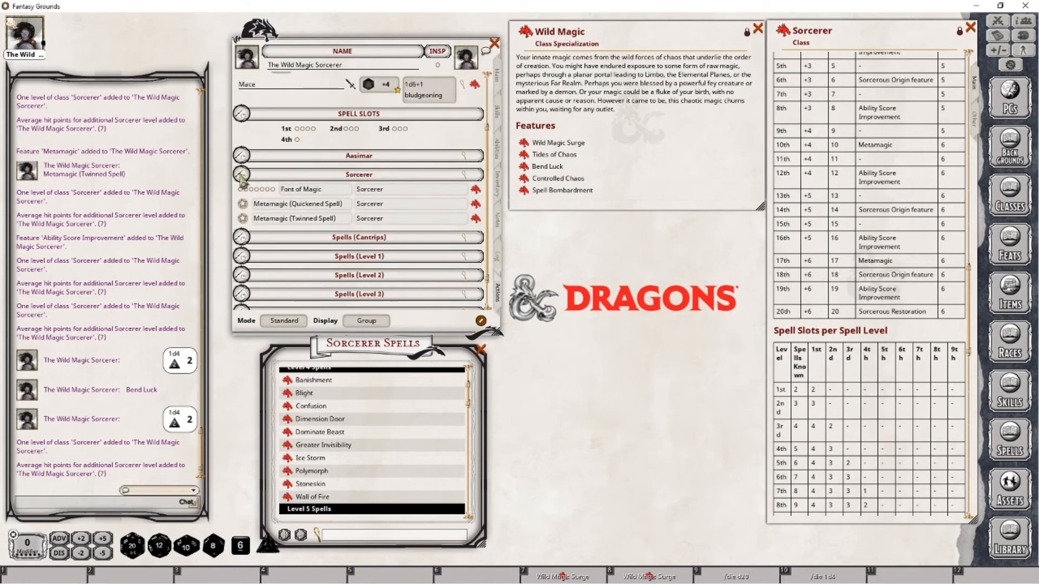
pyautogui.click(241, 175)
pyautogui.click(242, 186)
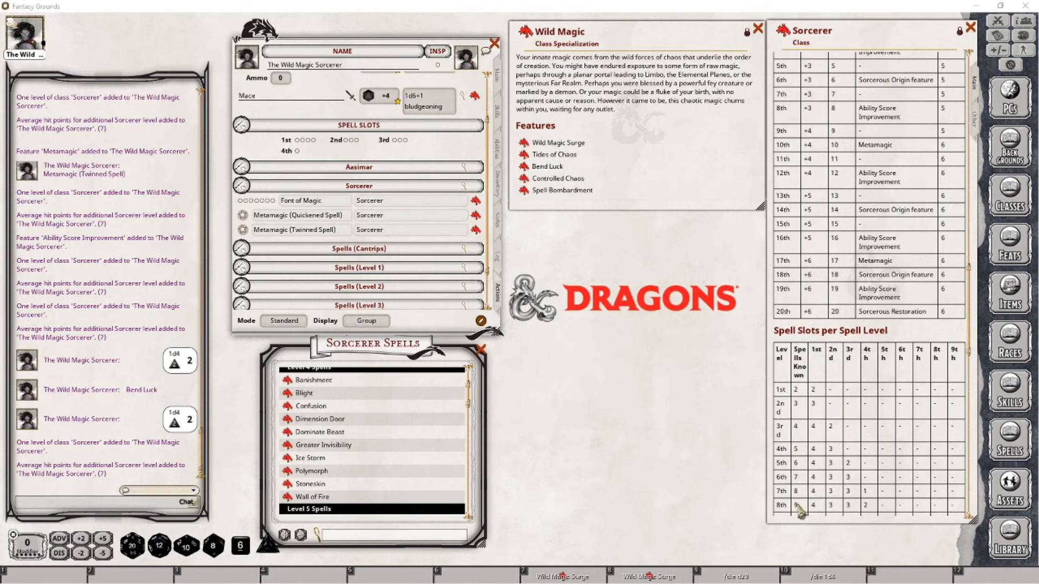
# Step: Level the character up to Sorcerer 8 by adding another Sorcerer class level
pyautogui.click(497, 76)
pyautogui.moveTo(431, 99); pyautogui.dragTo(279, 98)
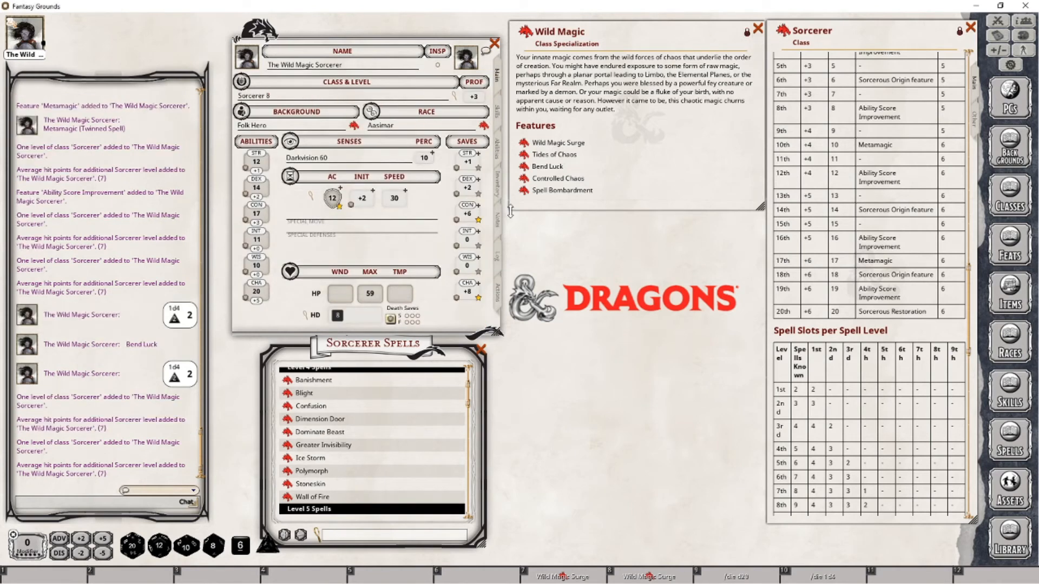
# Step: Set the Font of Magic feature to 8 daily uses and add Ice Storm to the Spells (Level 4) group
pyautogui.click(499, 300)
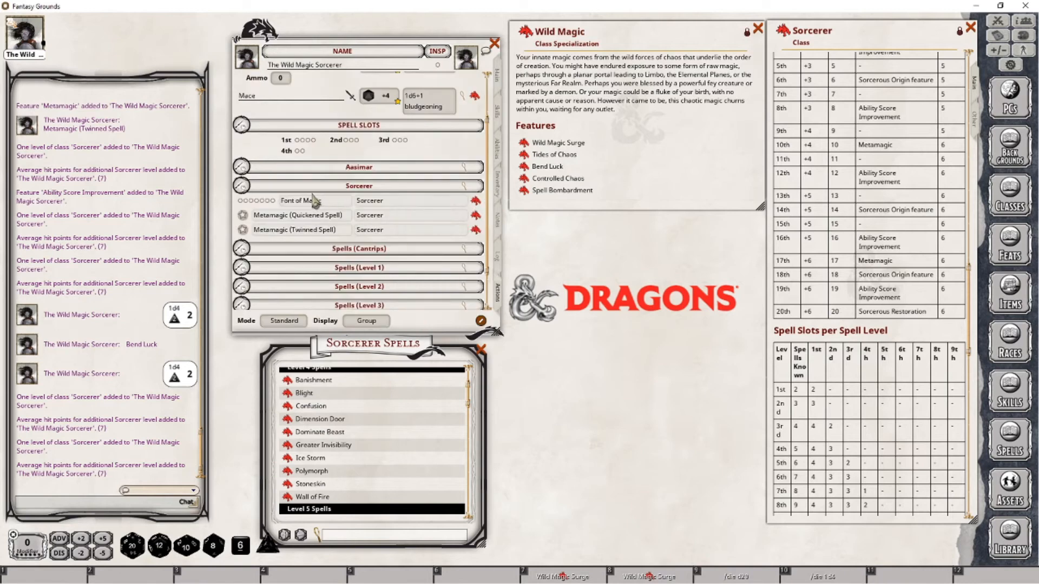
pyautogui.click(284, 320)
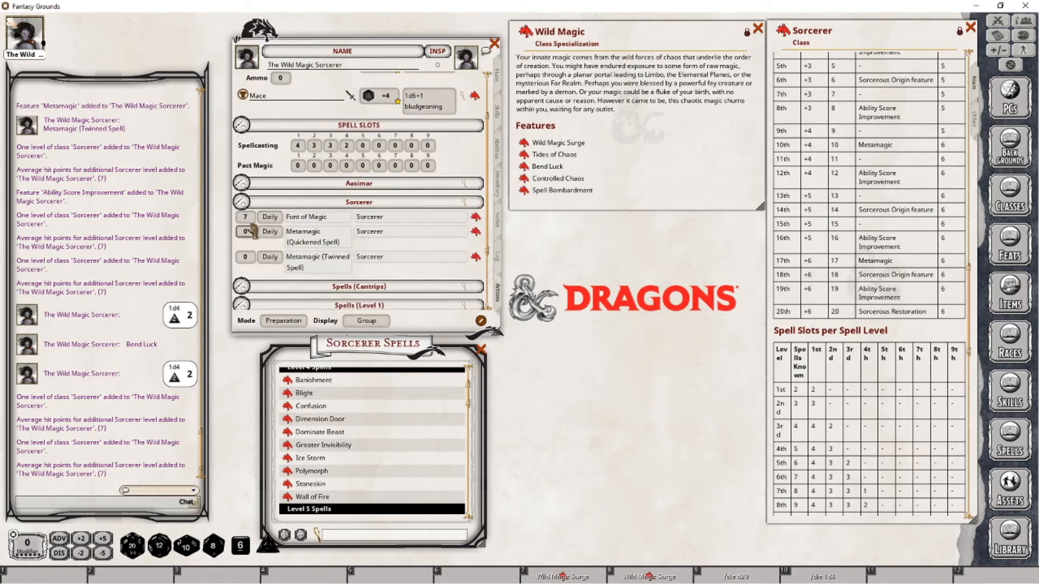
pyautogui.write('8')
pyautogui.scroll(-3, 292, 216)
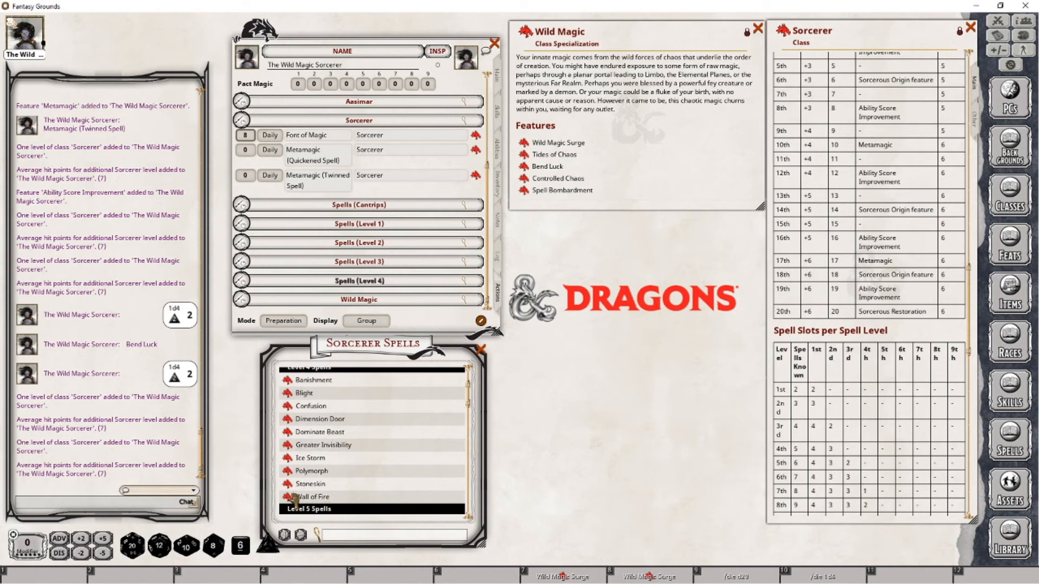
pyautogui.moveTo(288, 459); pyautogui.dragTo(358, 278)
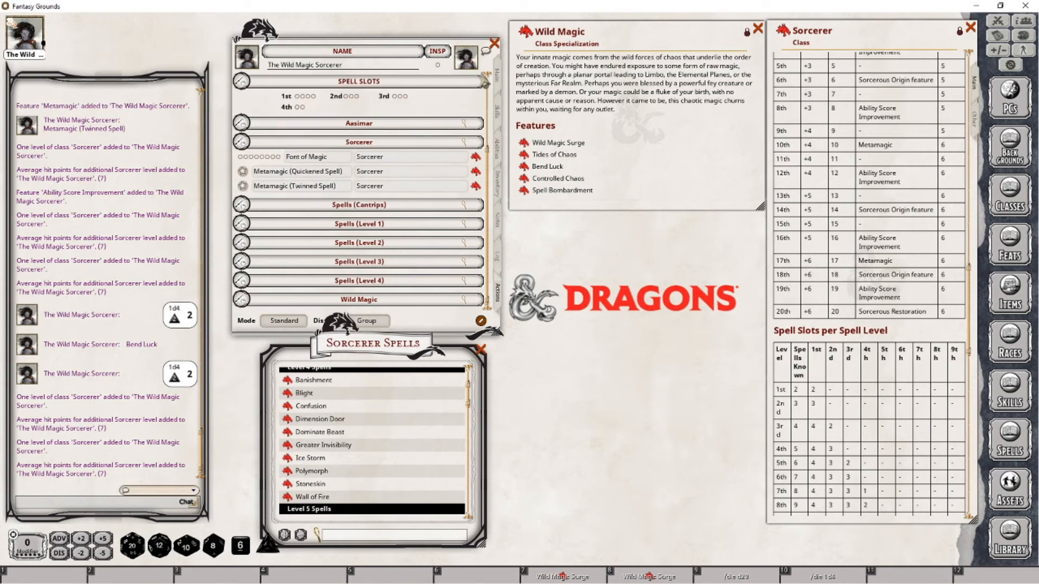
# Step: Raise the character's Constitution to 19 and the maximum hit points to 67
pyautogui.click(496, 74)
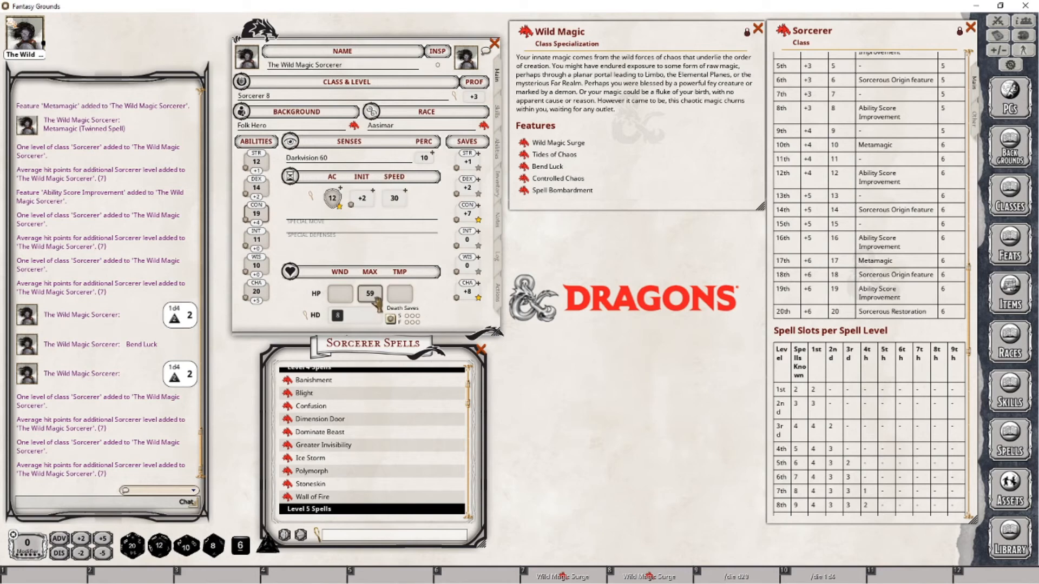
pyautogui.scroll(8, 377, 301)
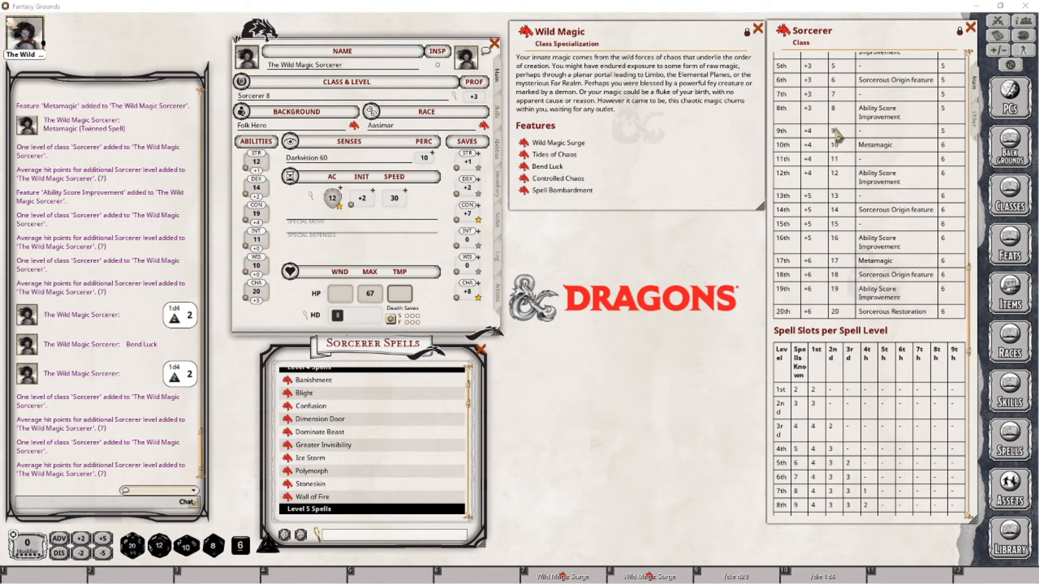
# Step: Level the character up to Sorcerer 9 and set the Font of Magic feature to 9 daily uses
pyautogui.scroll(-2, 864, 442)
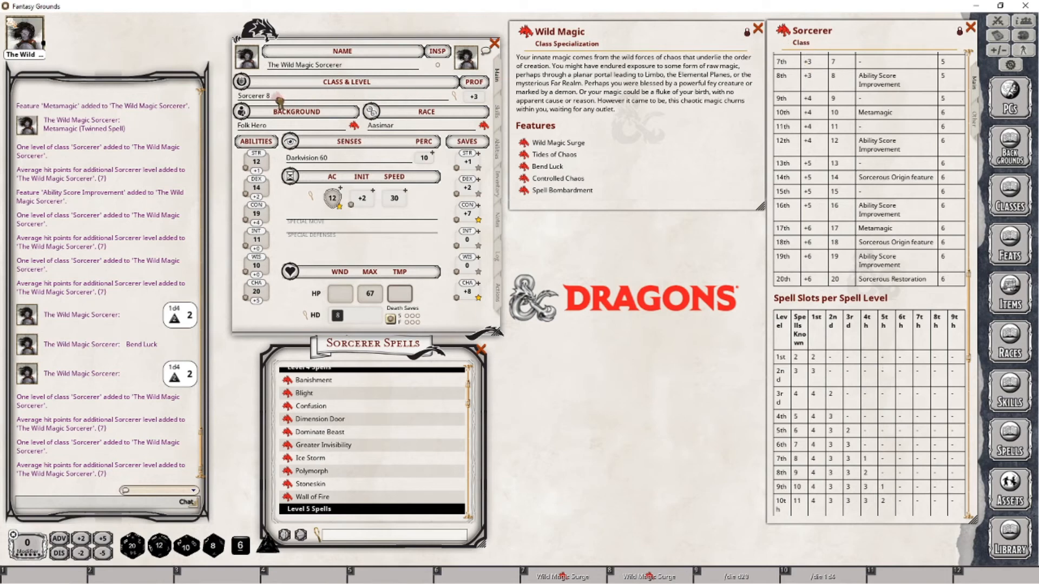
pyautogui.moveTo(279, 101); pyautogui.dragTo(278, 100)
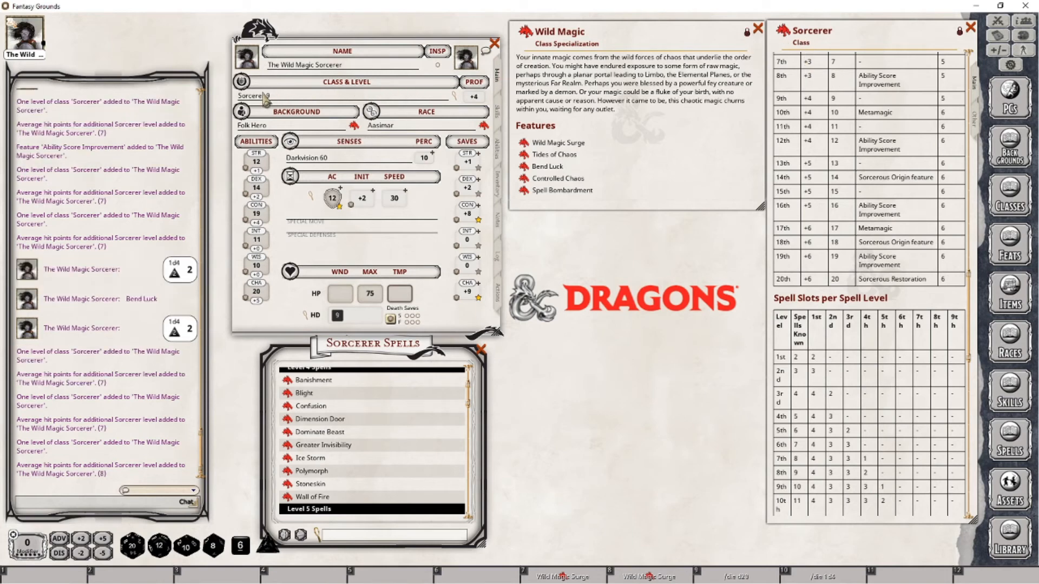
pyautogui.click(499, 295)
pyautogui.click(282, 321)
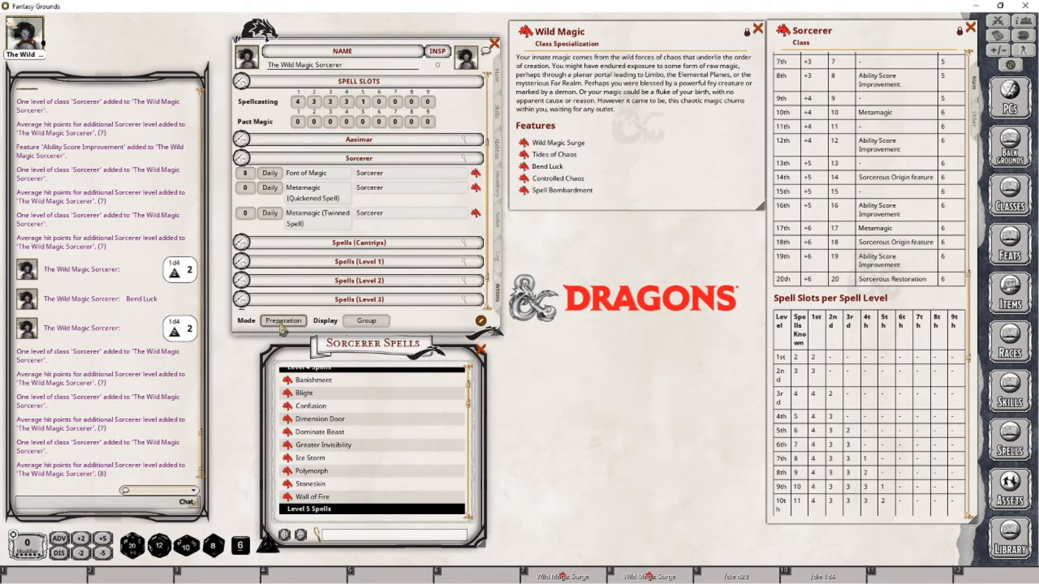
pyautogui.click(247, 173)
pyautogui.write('9')
pyautogui.click(283, 321)
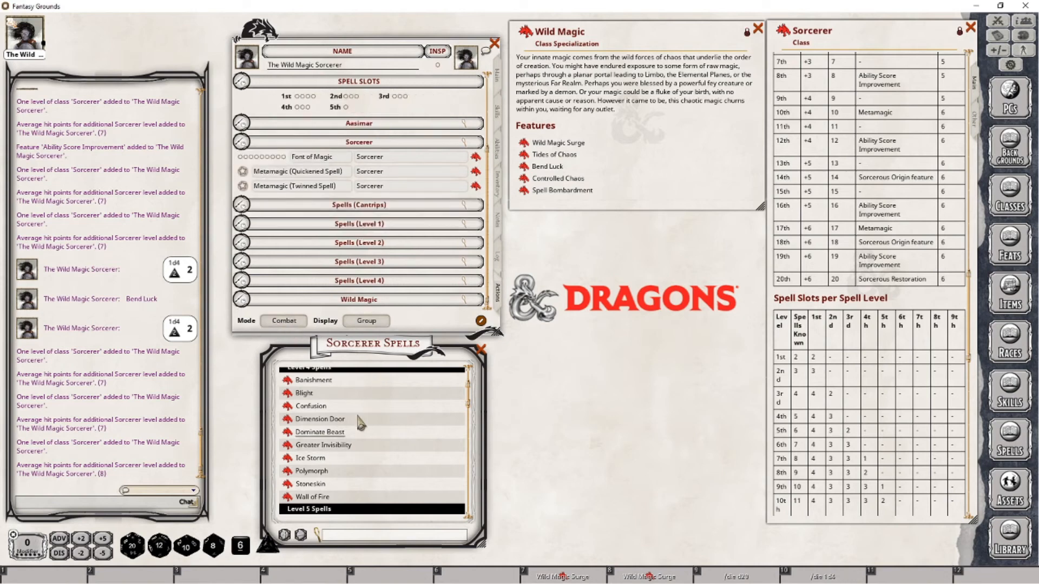
# Step: Add Hold Monster from the level 5 Sorcerer spells to the character's actions
pyautogui.scroll(-5, 346, 409)
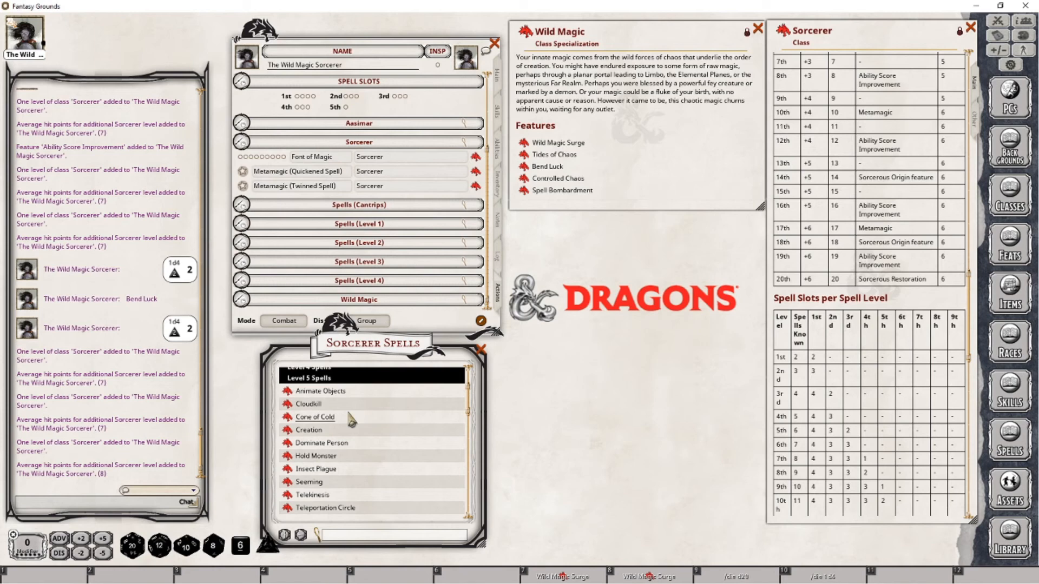
pyautogui.scroll(-1, 351, 419)
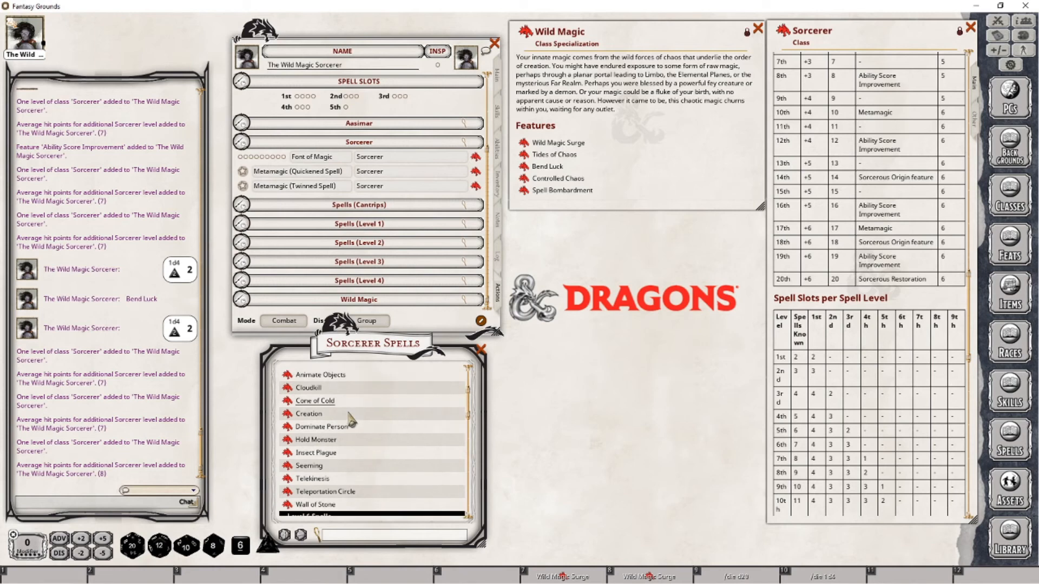
pyautogui.moveTo(351, 363); pyautogui.dragTo(387, 294)
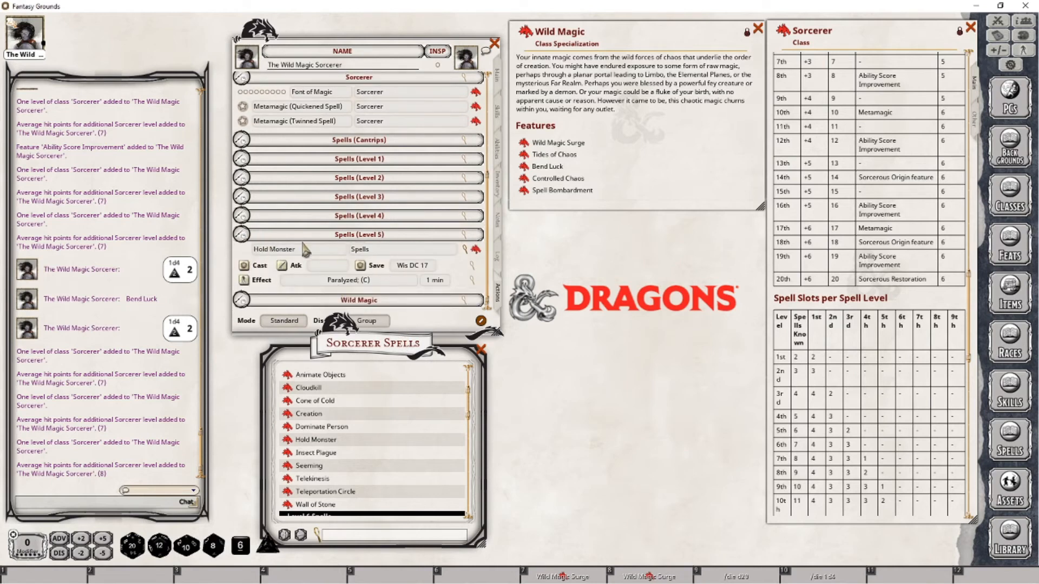
# Step: Mark Hold Monster and all level 4 and level 3 spells as prepared in Preparation mode
pyautogui.click(278, 322)
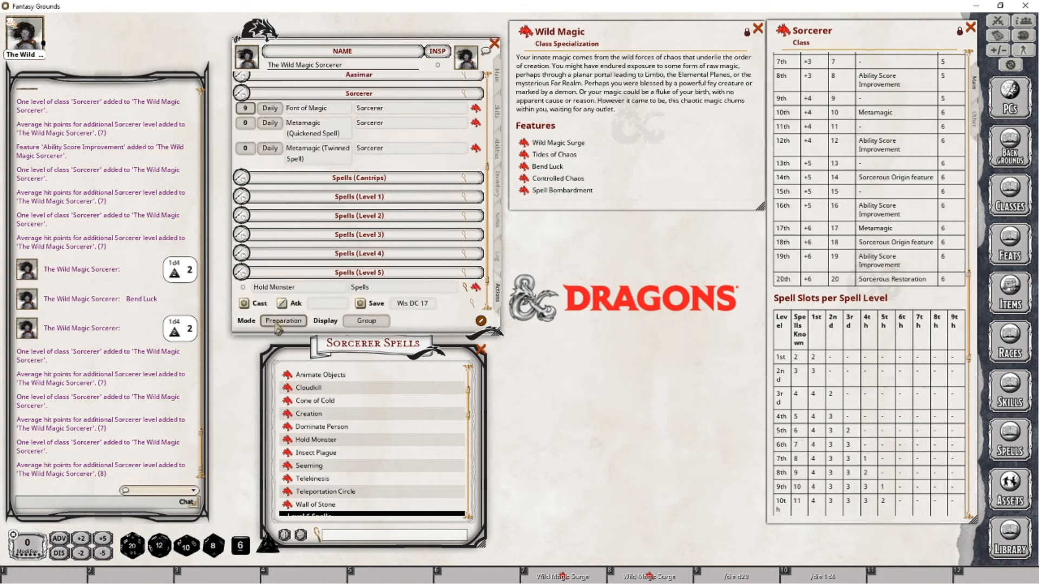
pyautogui.click(242, 254)
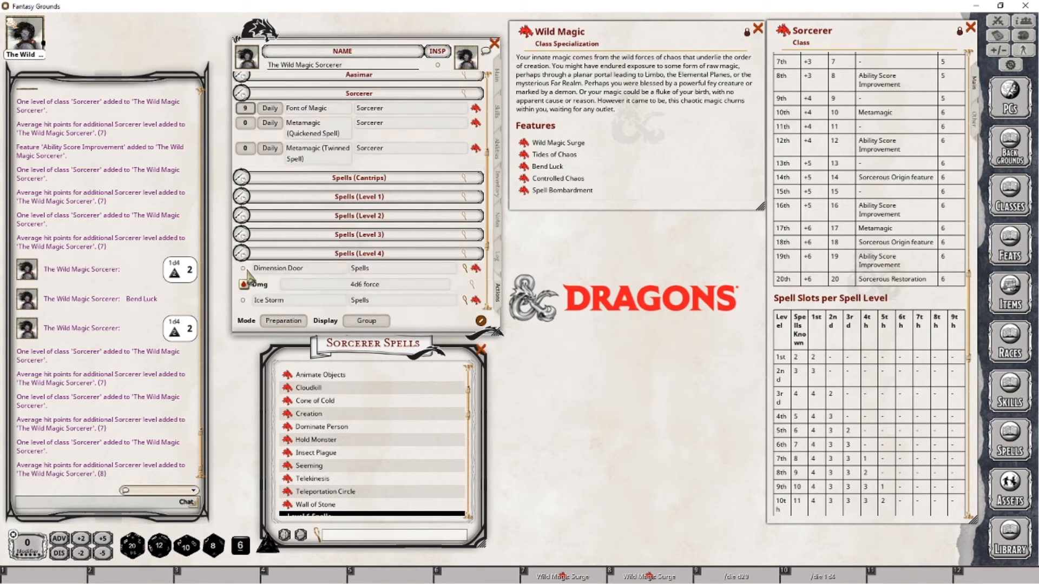
pyautogui.click(242, 253)
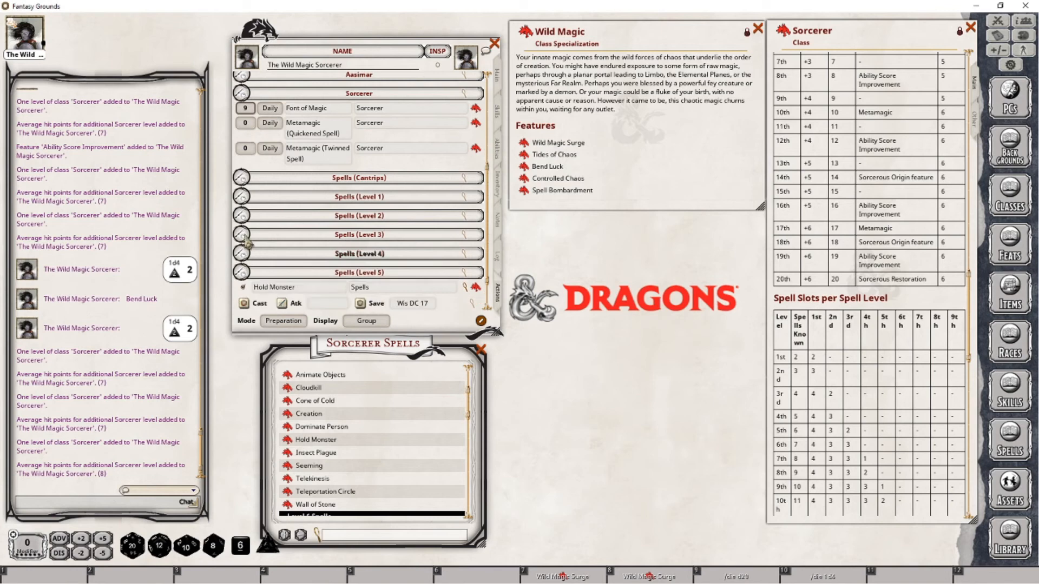
pyautogui.click(243, 235)
pyautogui.scroll(-2, 246, 276)
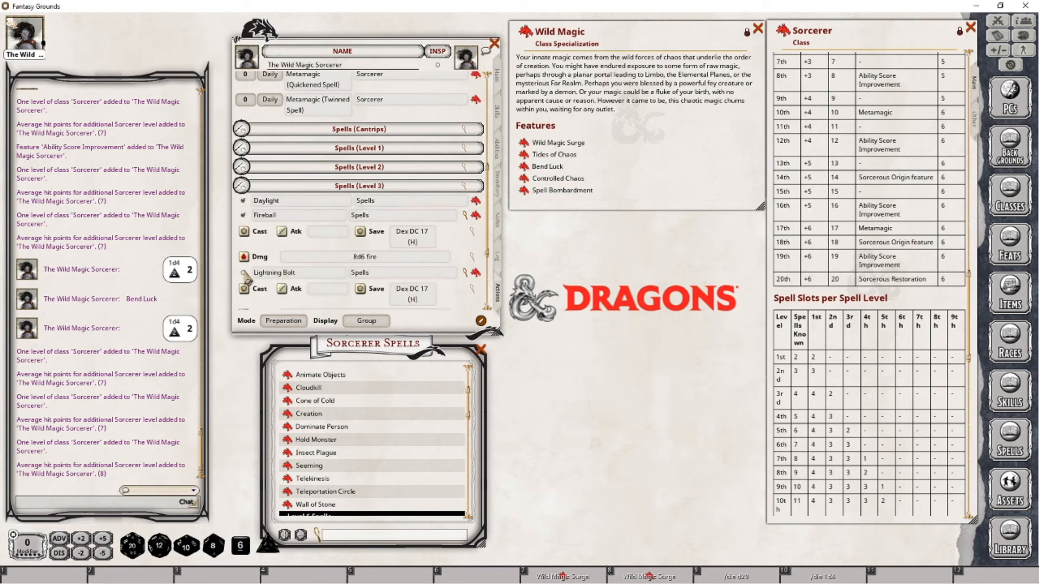
pyautogui.scroll(-2, 246, 276)
pyautogui.click(246, 142)
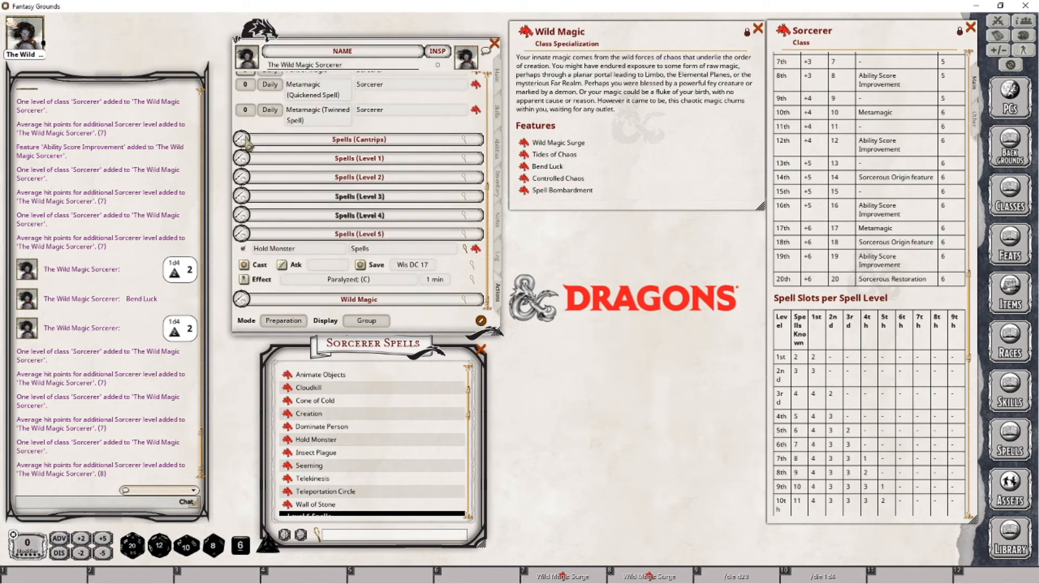
# Step: Mark Hold Person, Lesser Restoration, Misty Step and the level 1 spells Chromatic Orb, Comprehend Languages and Magic Missile as prepared
pyautogui.click(241, 178)
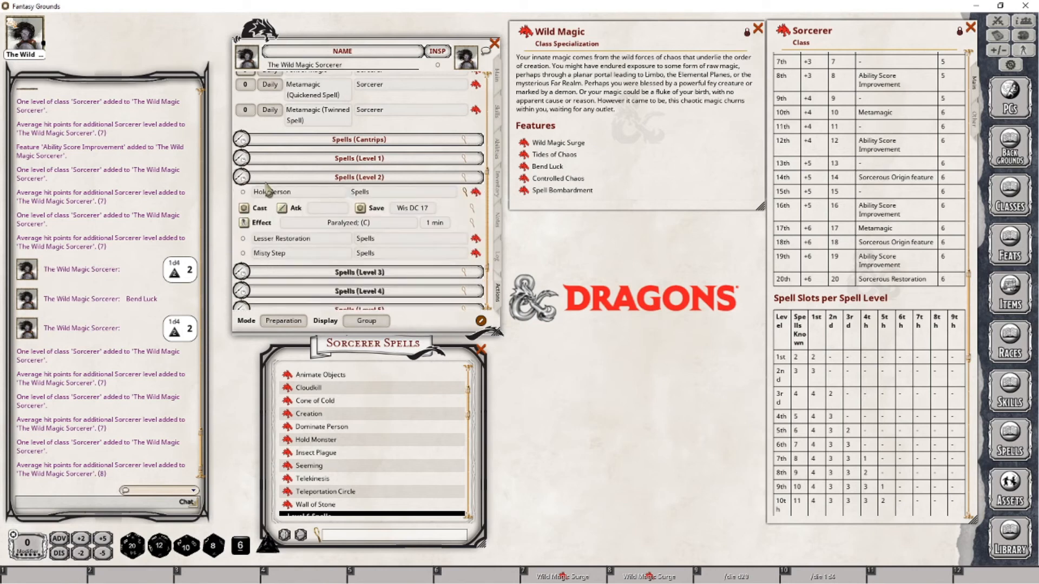
pyautogui.click(243, 191)
pyautogui.click(243, 238)
pyautogui.click(241, 158)
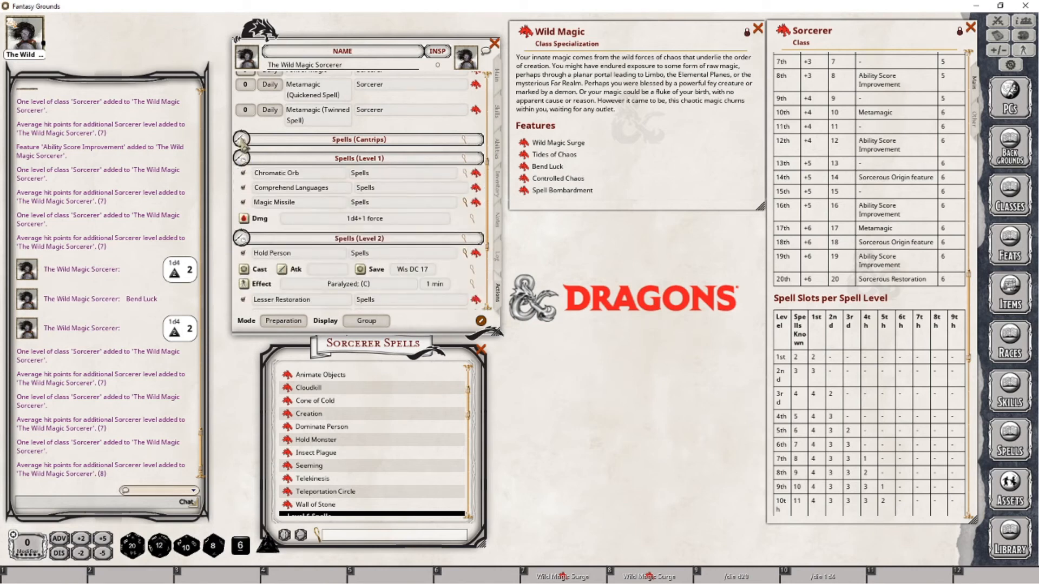
# Step: Expand the spell groups and examine the prepared spells from the cantrips through level 5
pyautogui.click(242, 142)
pyautogui.click(251, 145)
pyautogui.scroll(-5, 246, 207)
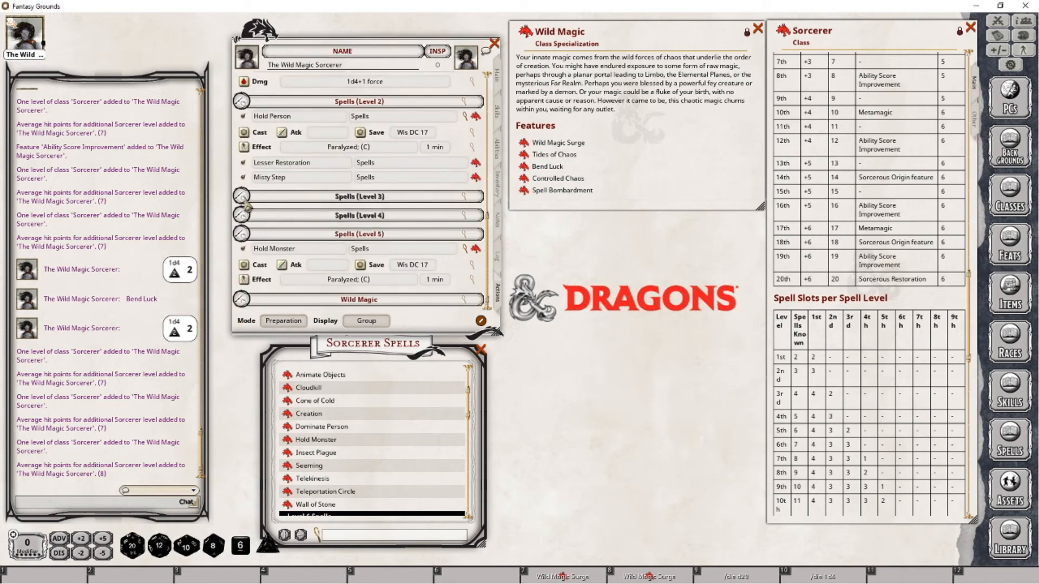
pyautogui.click(245, 202)
pyautogui.scroll(-6, 249, 224)
pyautogui.click(247, 218)
pyautogui.scroll(-3, 254, 225)
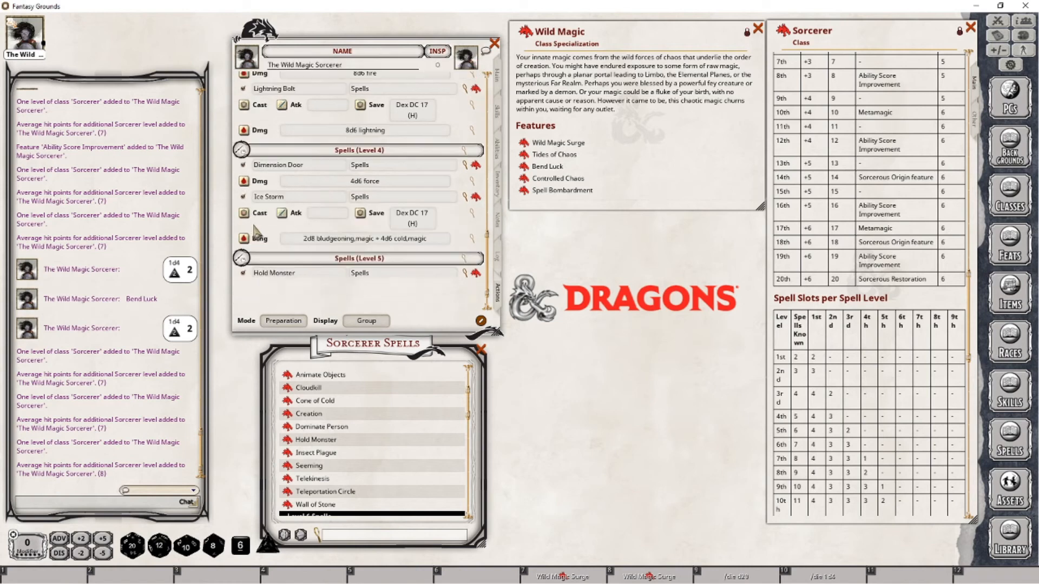
pyautogui.scroll(-1, 262, 299)
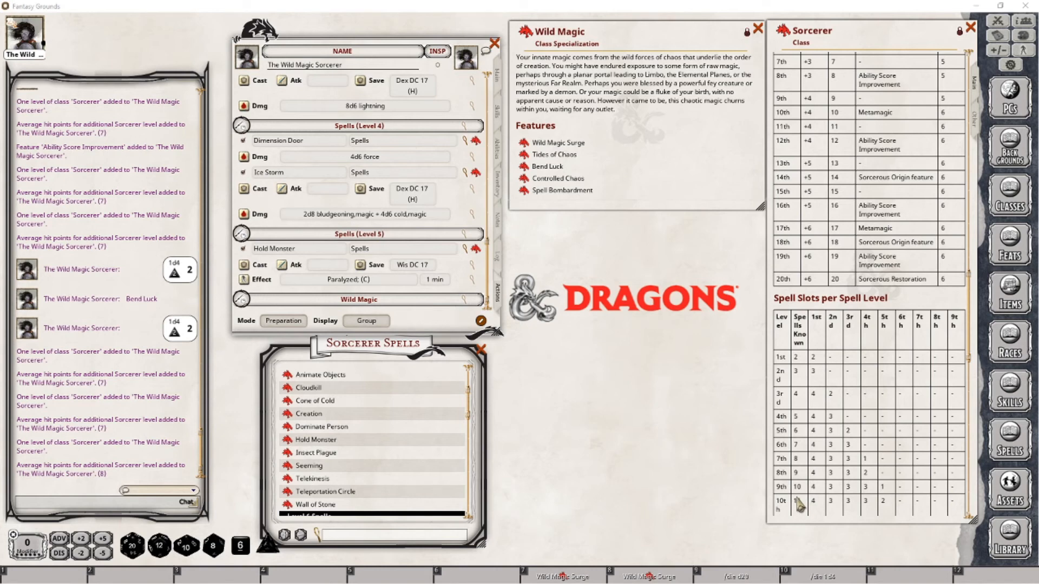
# Step: Level the character up to Sorcerer 10 by adding another Sorcerer class level, and return to the actions
pyautogui.click(498, 75)
pyautogui.moveTo(782, 31); pyautogui.dragTo(280, 99)
pyautogui.click(496, 295)
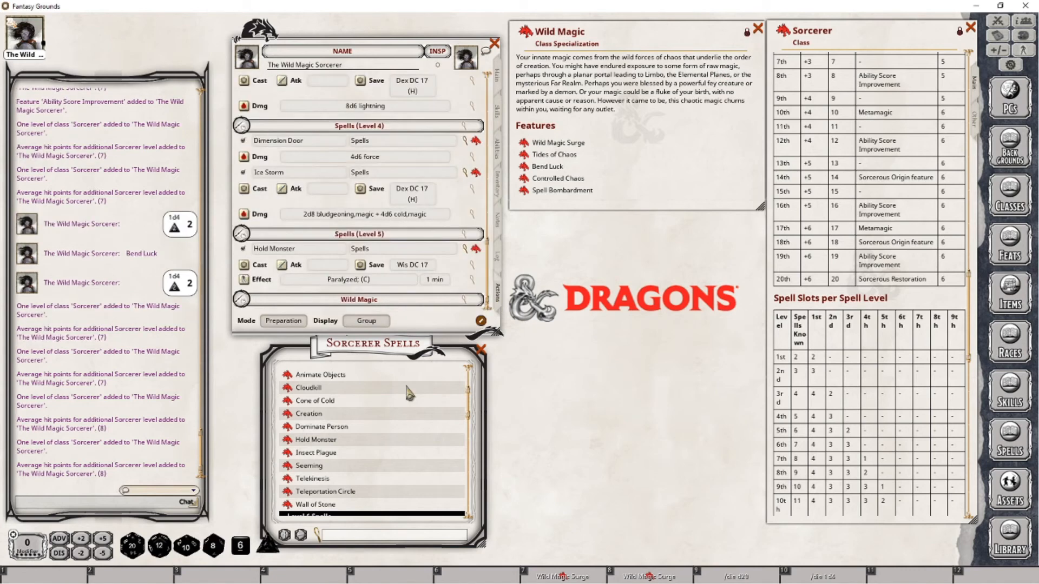
# Step: Return the Sorcerer spell list to the cantrips and collapse the level 1 to level 5 groups in the actions
pyautogui.scroll(2, 378, 422)
pyautogui.click(304, 372)
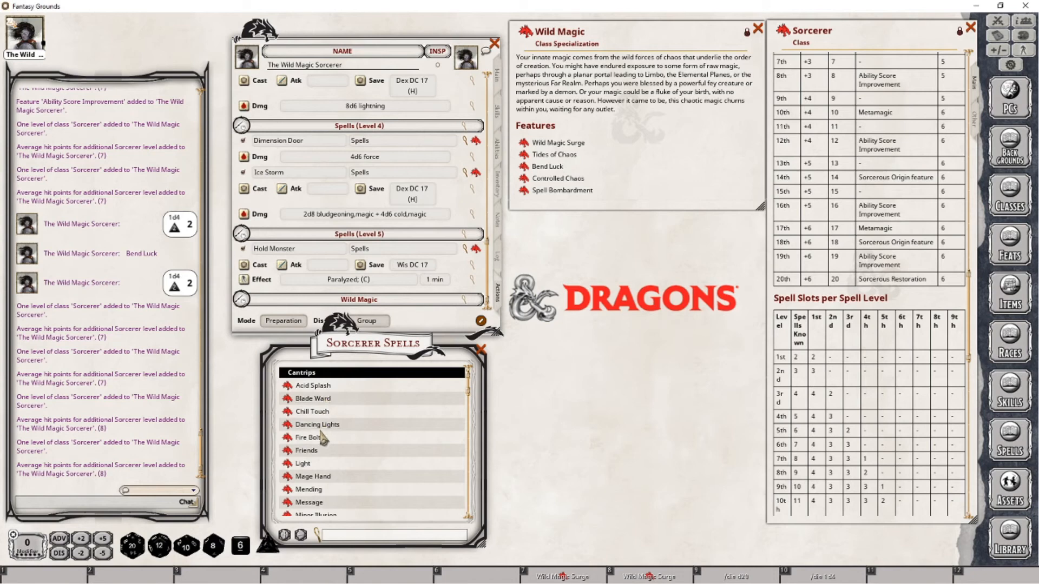
pyautogui.click(241, 127)
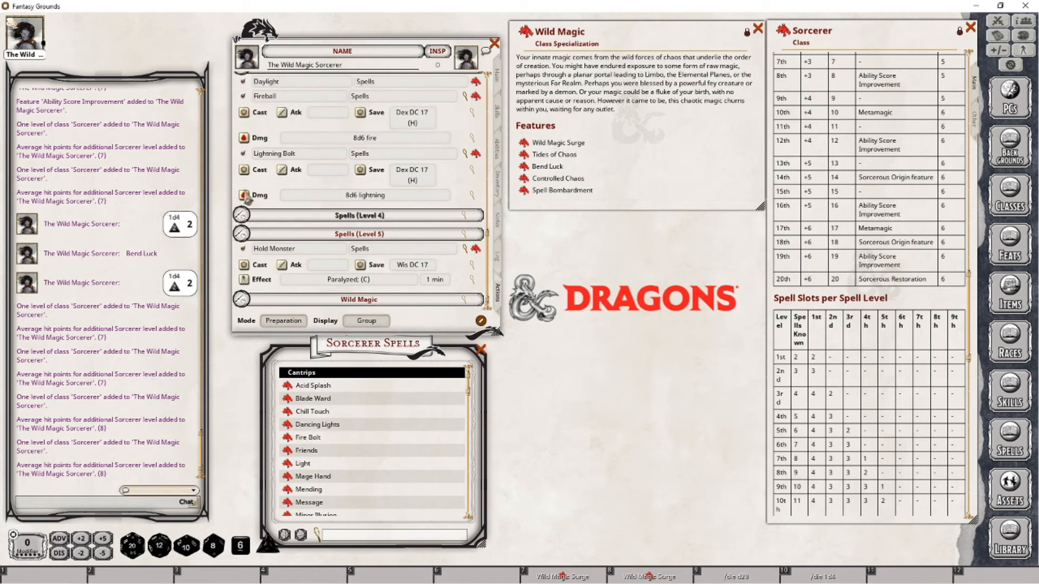
pyautogui.click(242, 233)
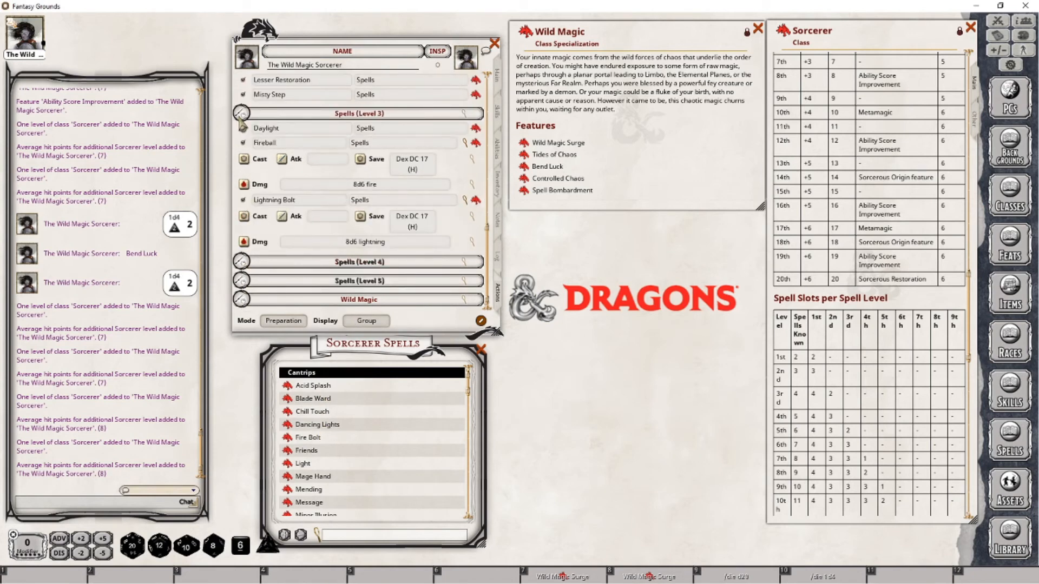
pyautogui.click(241, 119)
pyautogui.click(242, 150)
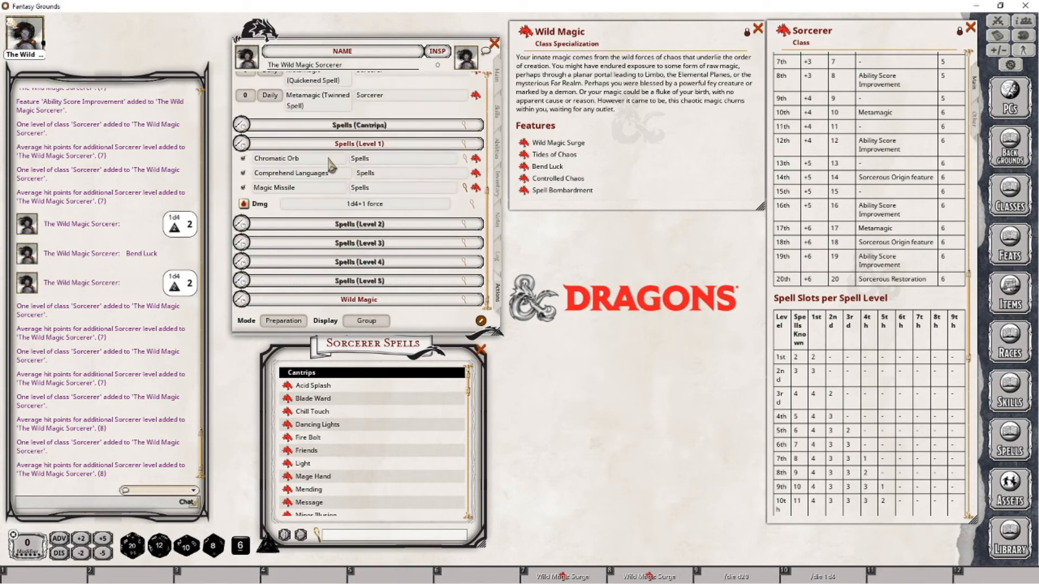
pyautogui.click(242, 144)
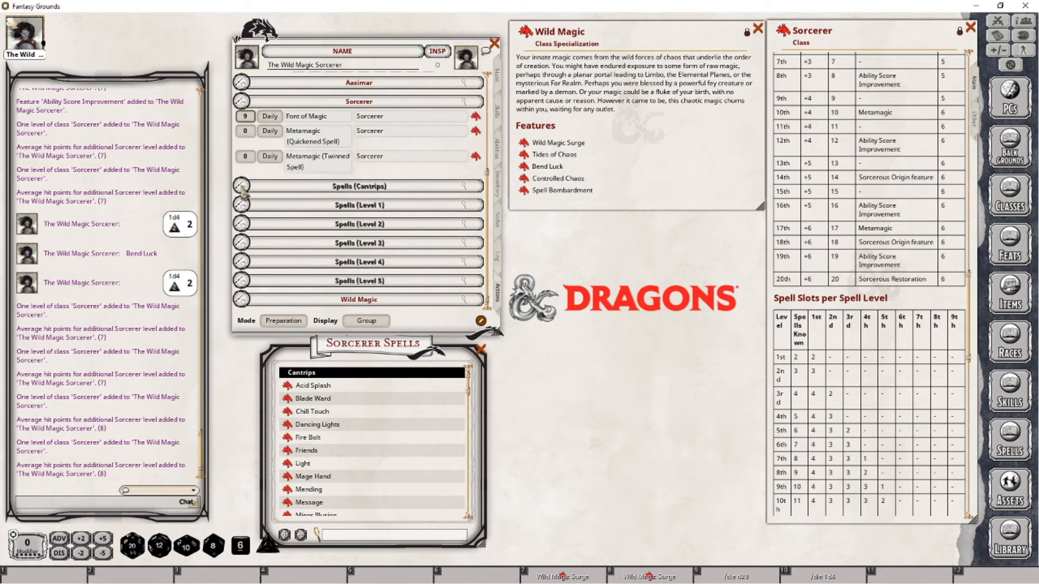
# Step: Add the Acid Splash cantrip to the Spells (Cantrips) group and collapse that group
pyautogui.click(242, 153)
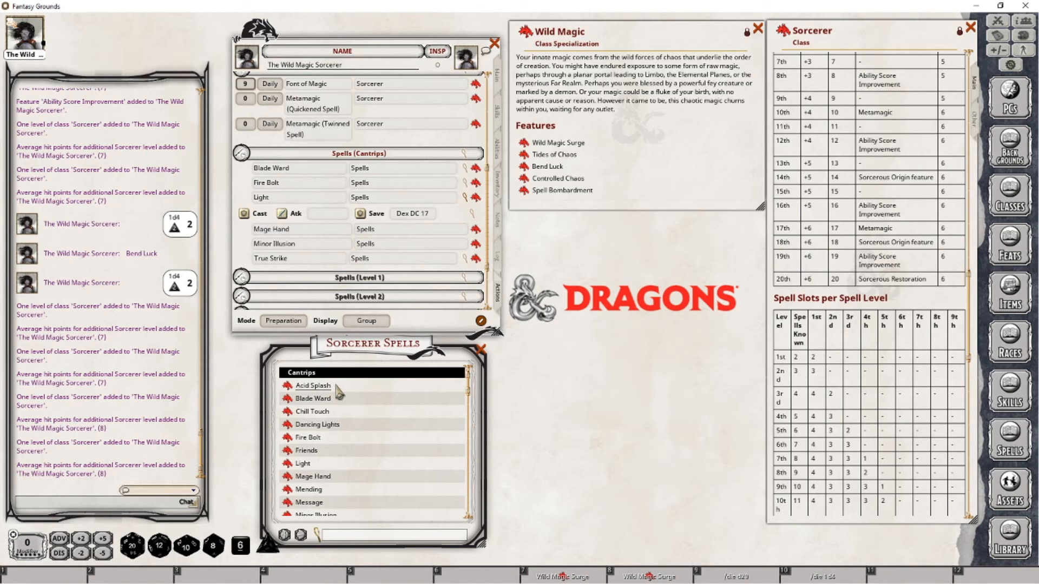
pyautogui.moveTo(313, 385); pyautogui.dragTo(304, 212)
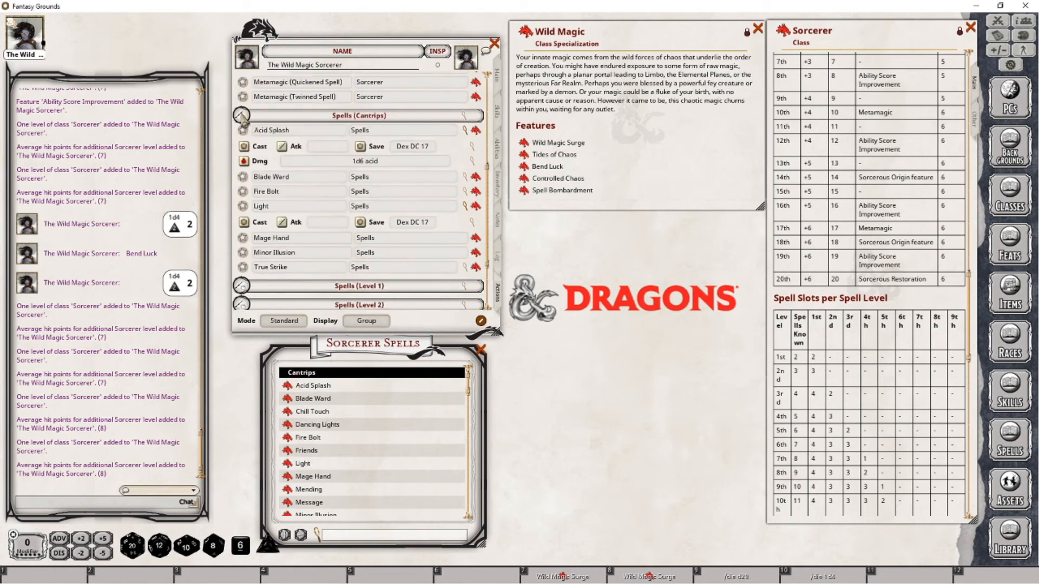
pyautogui.click(242, 115)
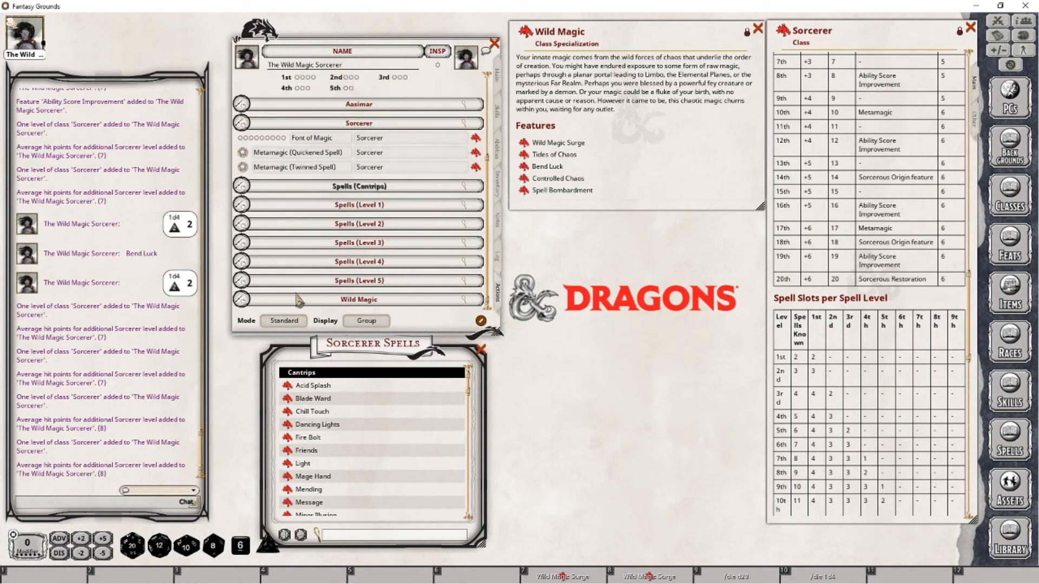
# Step: Set the Font of Magic feature to 10 daily uses in Preparation mode
pyautogui.click(284, 321)
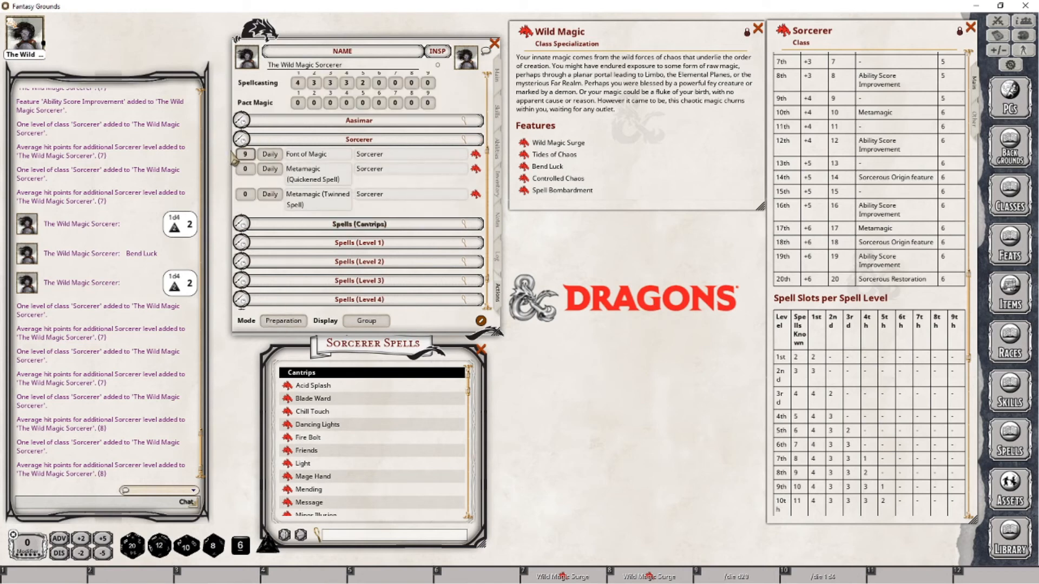
pyautogui.click(249, 155)
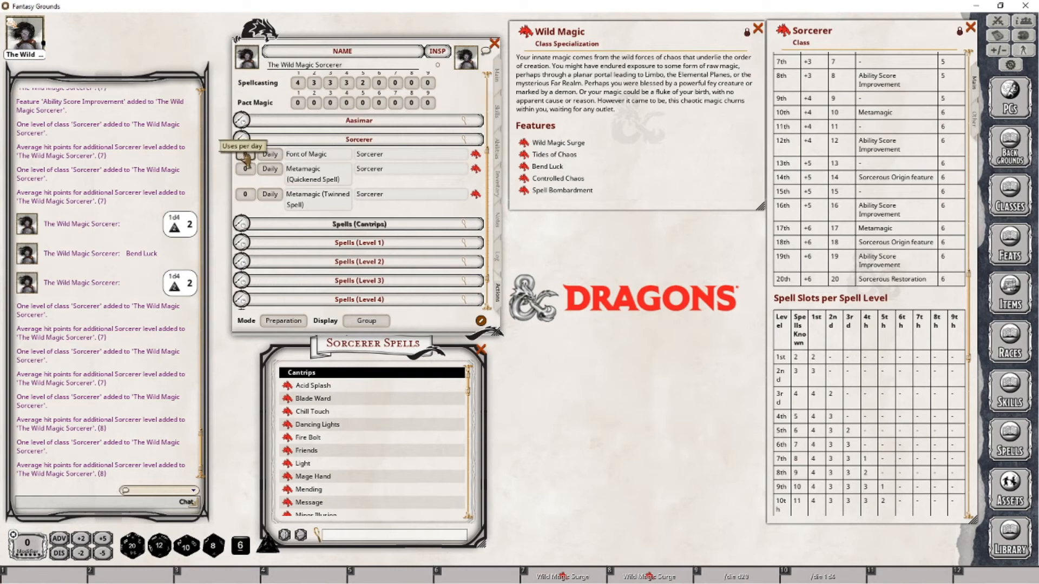
pyautogui.write('10')
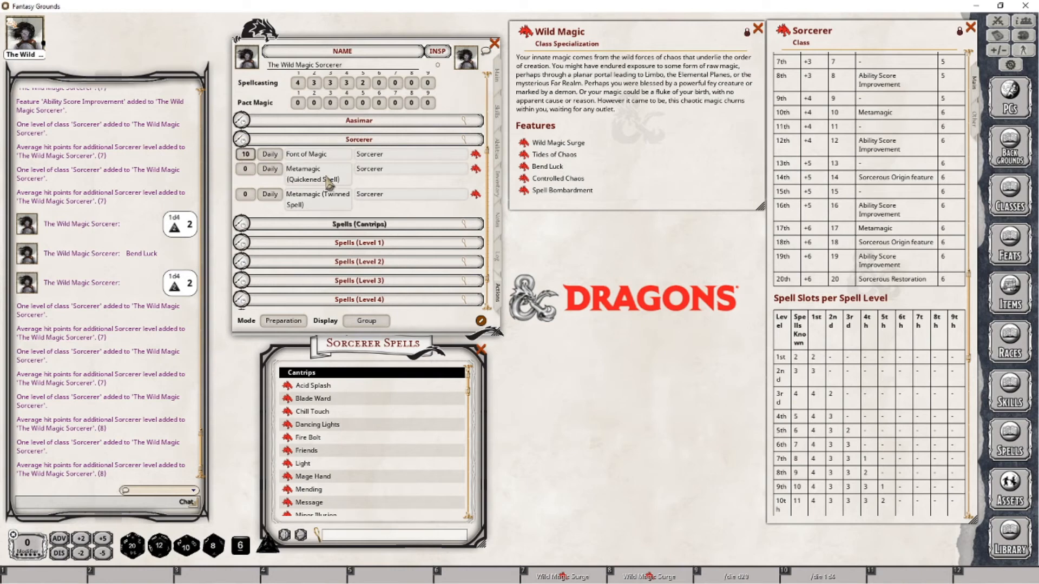
# Step: Switch the actions to Combat mode and add a level 5 spell from the Sorcerer spell list to Spells (Level 5)
pyautogui.click(298, 321)
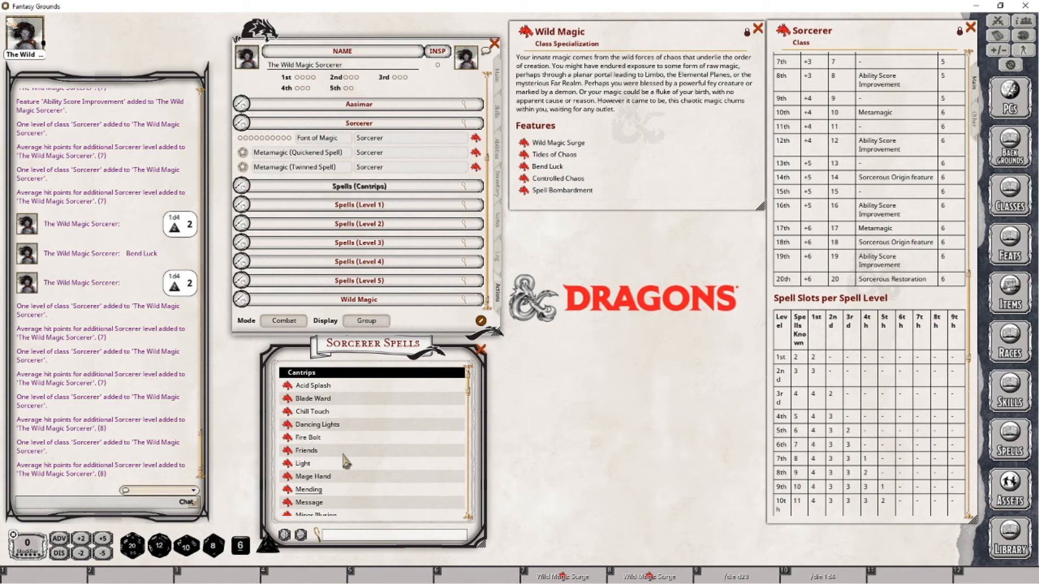
pyautogui.click(309, 369)
pyautogui.click(344, 453)
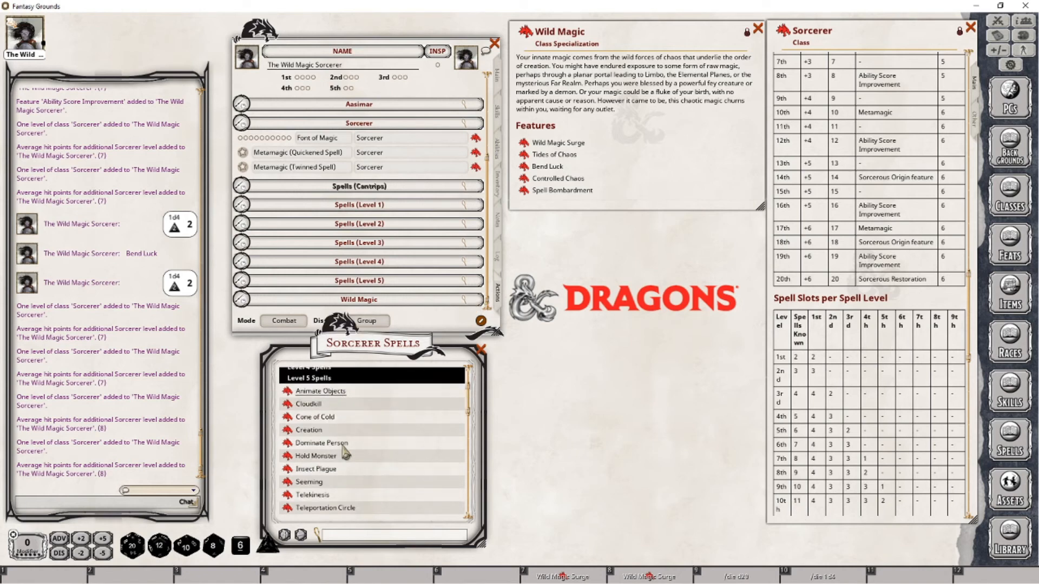
pyautogui.scroll(-1, 345, 453)
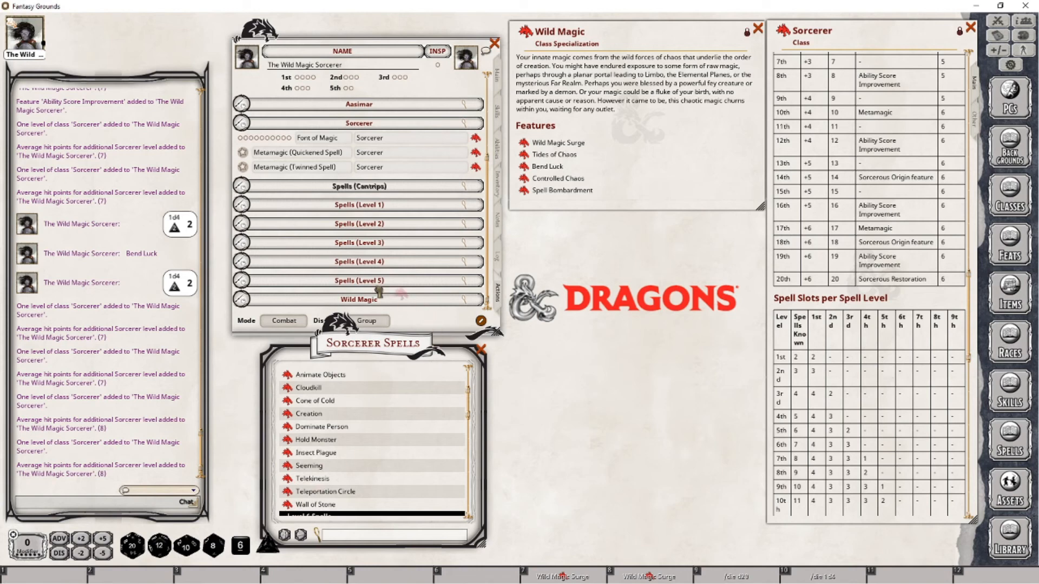
# Step: Switch the actions to Standard mode and read through the Metamagic options in the Metamagic (Quickened Spell) description
pyautogui.click(290, 321)
pyautogui.click(476, 157)
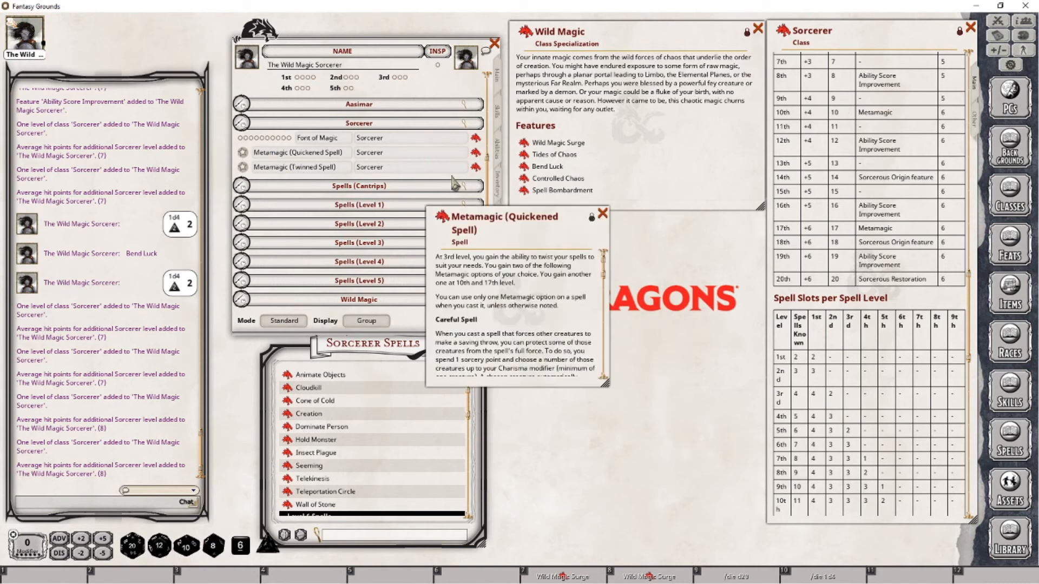
pyautogui.moveTo(463, 219); pyautogui.dragTo(613, 219)
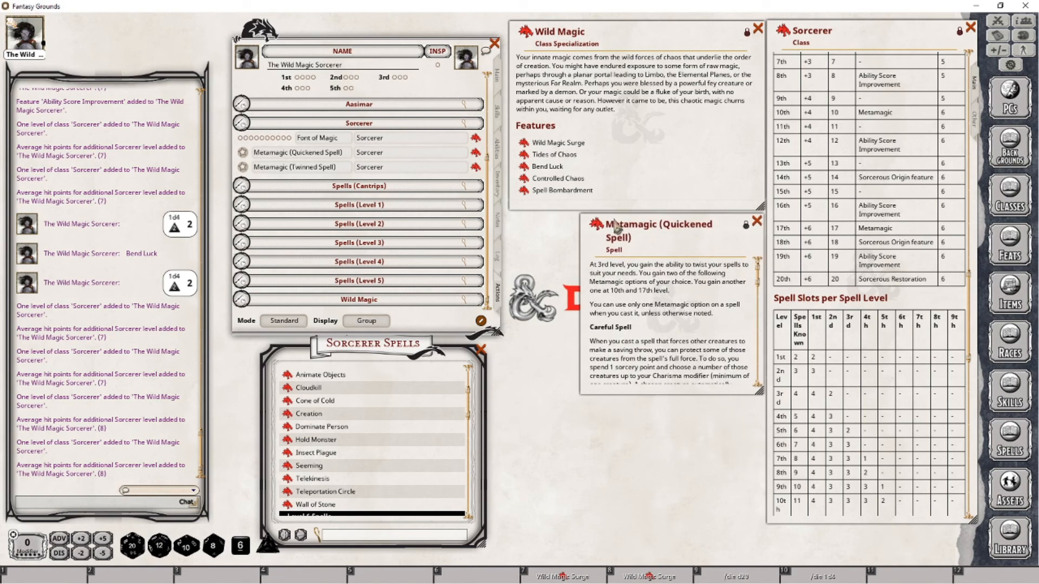
pyautogui.scroll(-3, 633, 335)
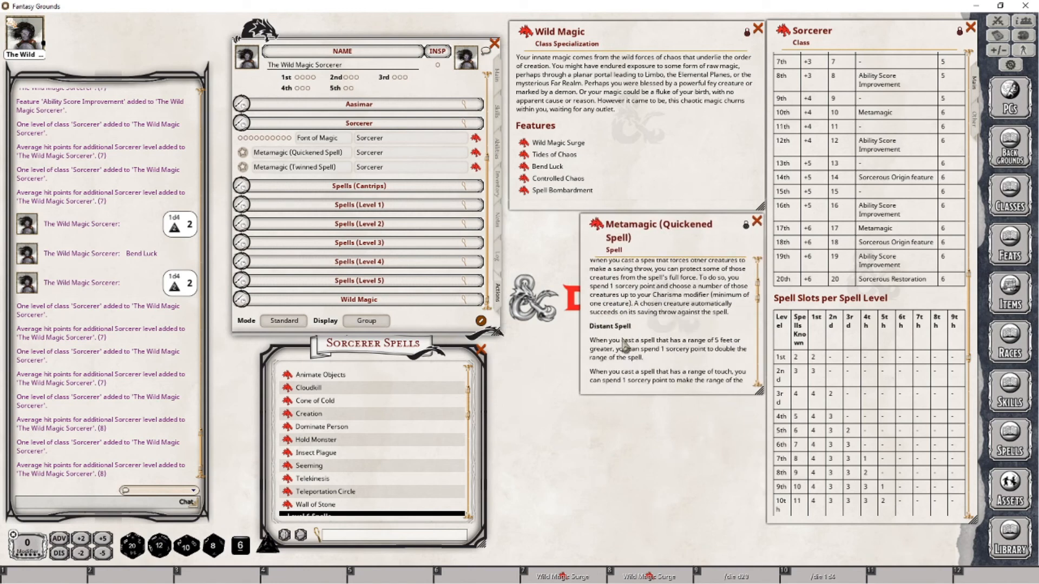
pyautogui.scroll(-1, 621, 350)
pyautogui.scroll(-3, 620, 349)
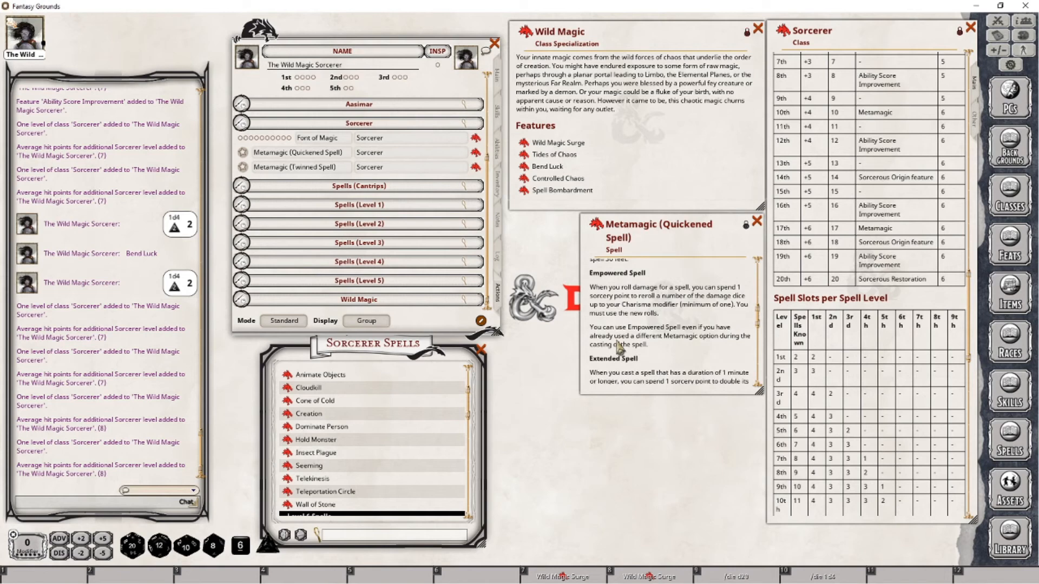
pyautogui.scroll(-3, 618, 346)
pyautogui.scroll(4, 618, 347)
pyautogui.scroll(-5, 641, 321)
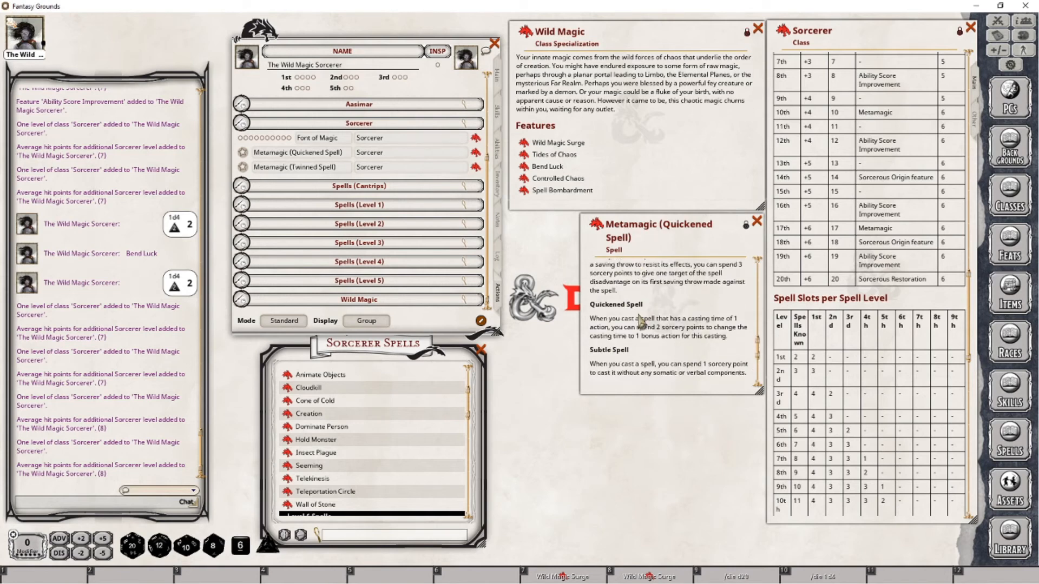
pyautogui.scroll(6, 641, 320)
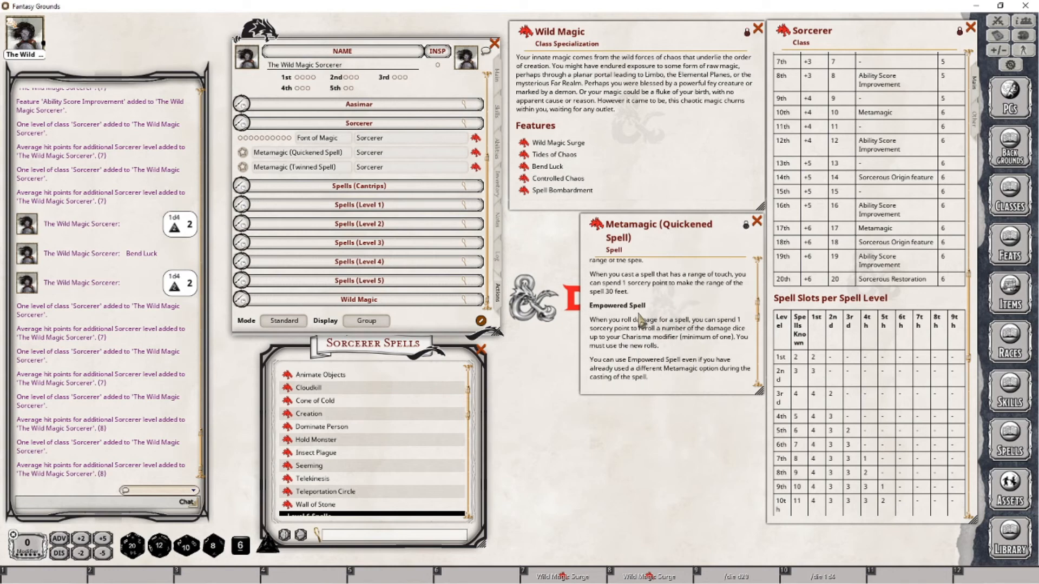
# Step: Add a second copy of Metamagic (Quickened Spell) to the Sorcerer group and rename it Metamagic (Empowered Spell)
pyautogui.moveTo(598, 227); pyautogui.dragTo(384, 160)
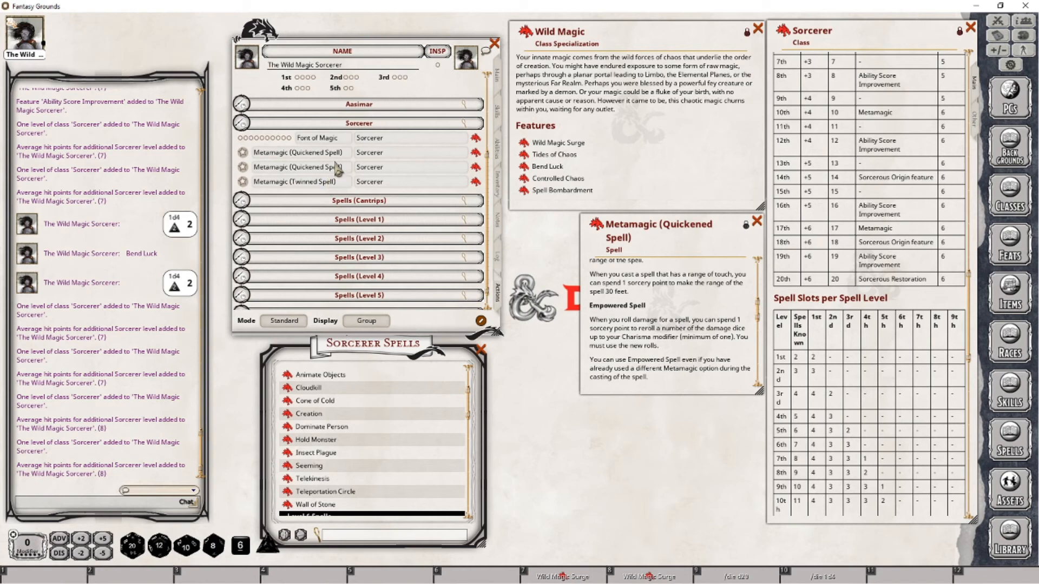
pyautogui.hotkey('ctrl', 'shift', 'Left')
pyautogui.hotkey('ctrl', 'shift', 'Left')
pyautogui.press('shift')
pyautogui.write('(Empowered Spell)')
pyautogui.press('Return')
# Step: Post the Metamagic (Empowered Spell) action and links to its description in the chat, closing the opened description
pyautogui.moveTo(247, 155); pyautogui.dragTo(157, 273)
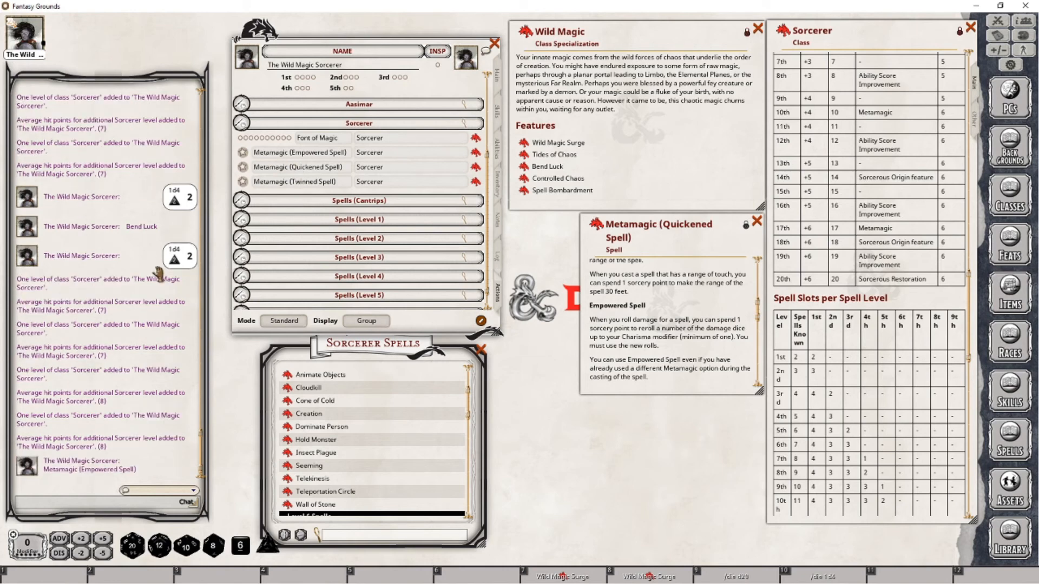
pyautogui.click(476, 152)
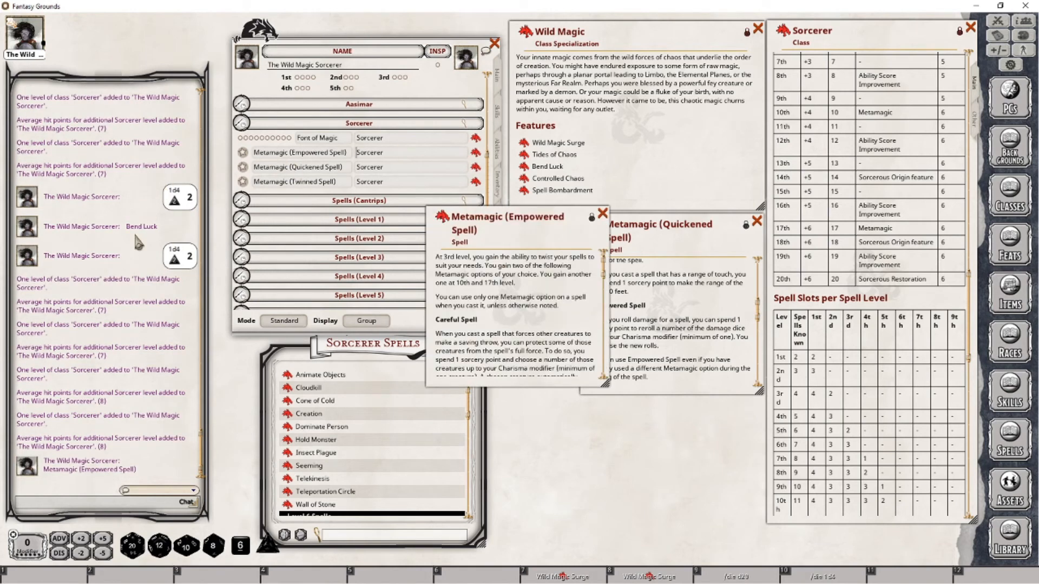
pyautogui.moveTo(443, 217); pyautogui.dragTo(72, 440)
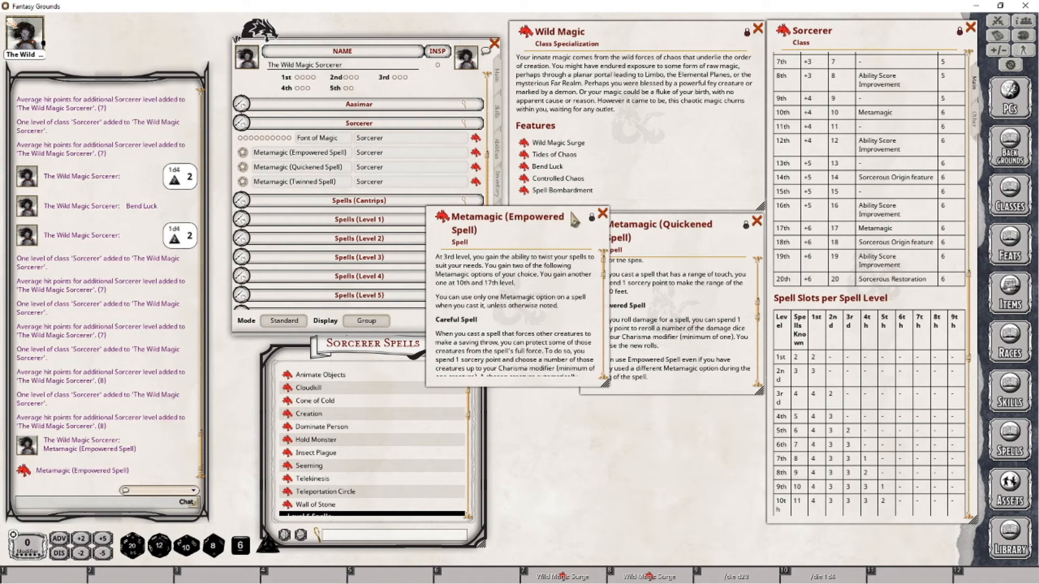
pyautogui.click(602, 213)
pyautogui.moveTo(476, 152); pyautogui.dragTo(86, 413)
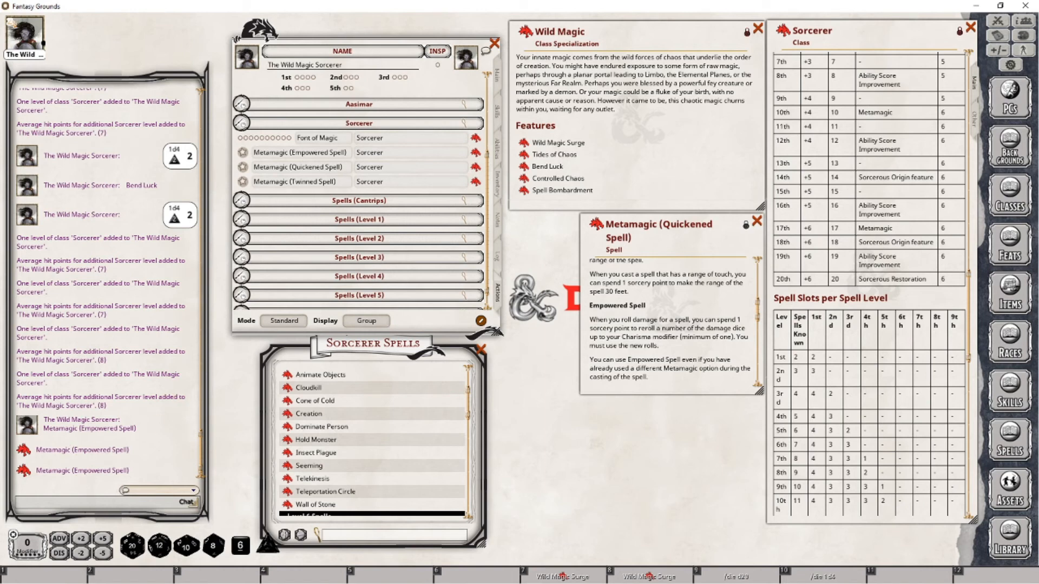
# Step: Close the Metamagic (Quickened Spell) description, check the Sorcerer class tables and level the character up to Sorcerer 11
pyautogui.click(496, 76)
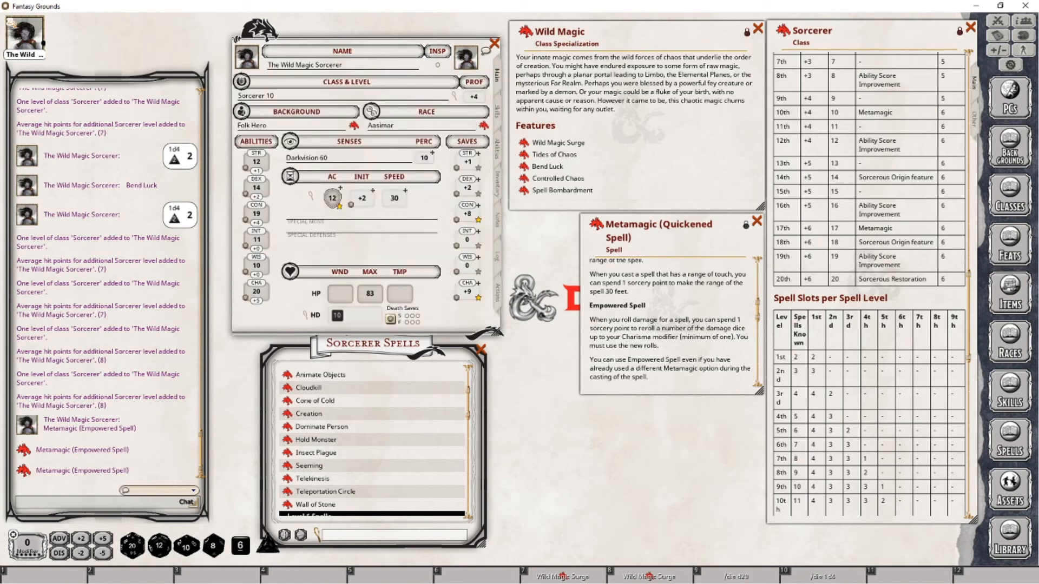
pyautogui.click(757, 221)
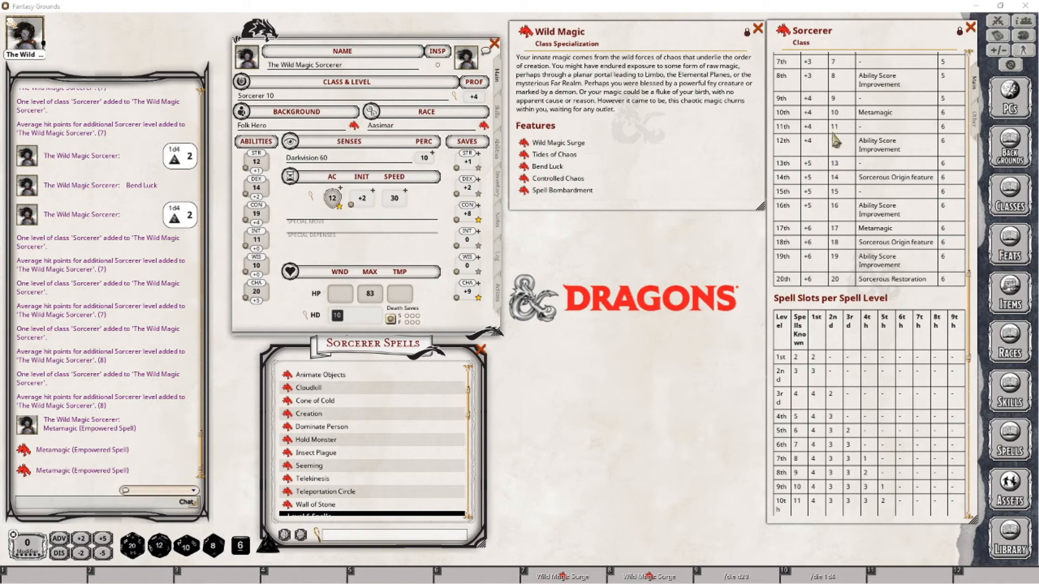
pyautogui.scroll(-3, 852, 361)
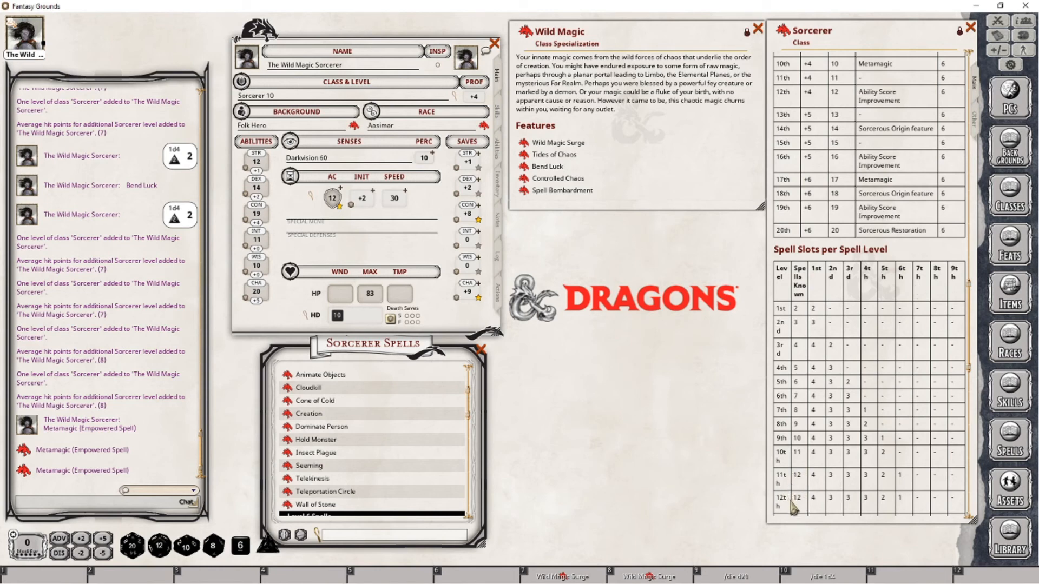
pyautogui.scroll(-1, 806, 506)
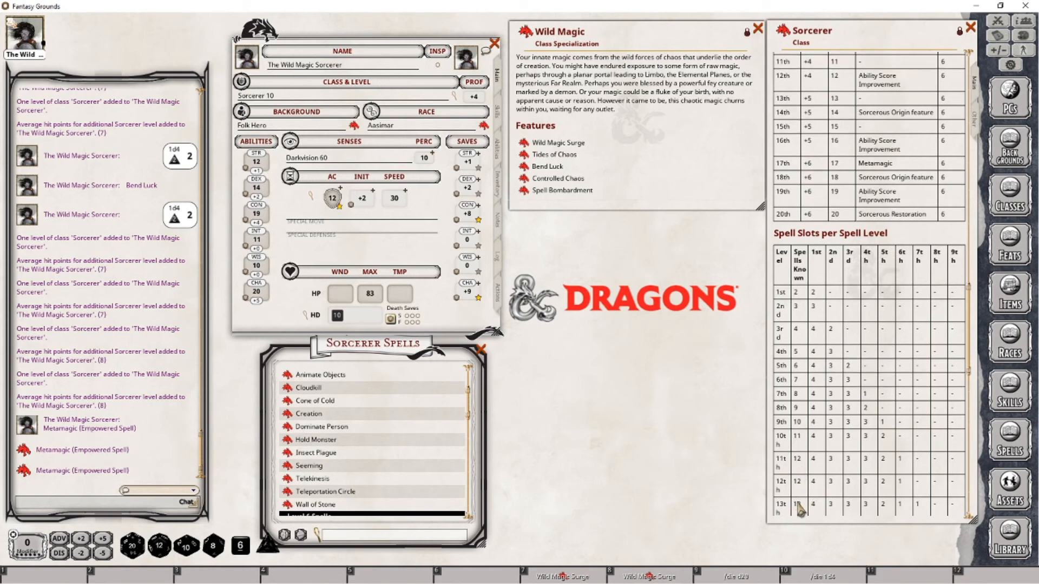
pyautogui.scroll(2, 805, 465)
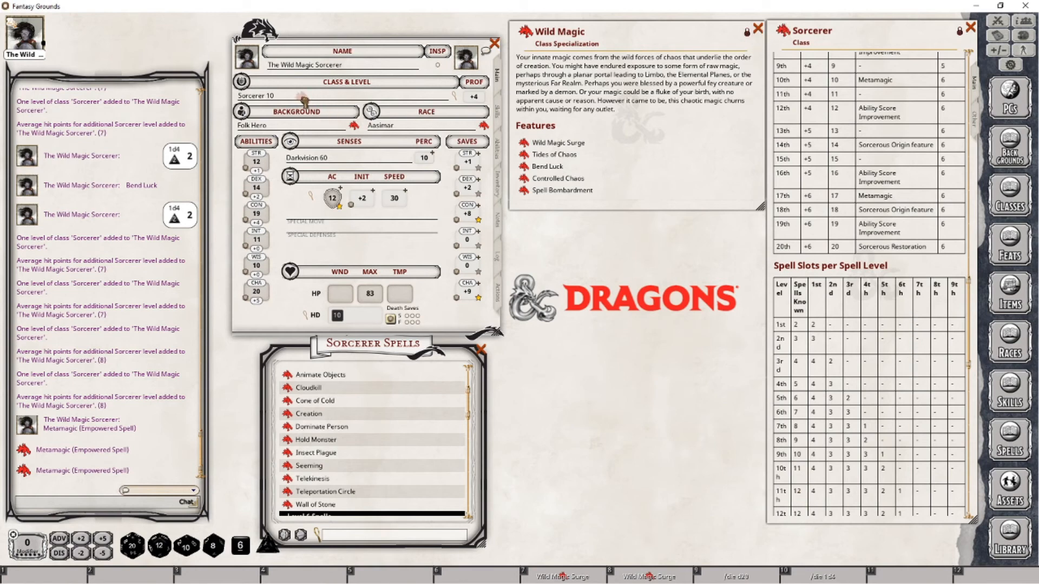
# Step: Set the Font of Magic feature to 11 daily uses in Preparation mode of the actions
pyautogui.click(497, 293)
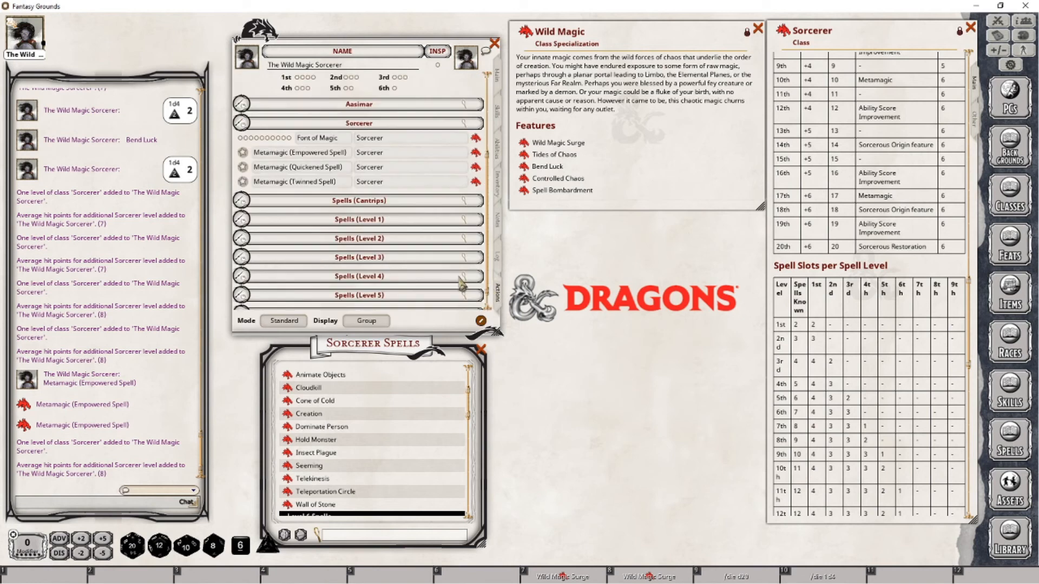
pyautogui.click(283, 321)
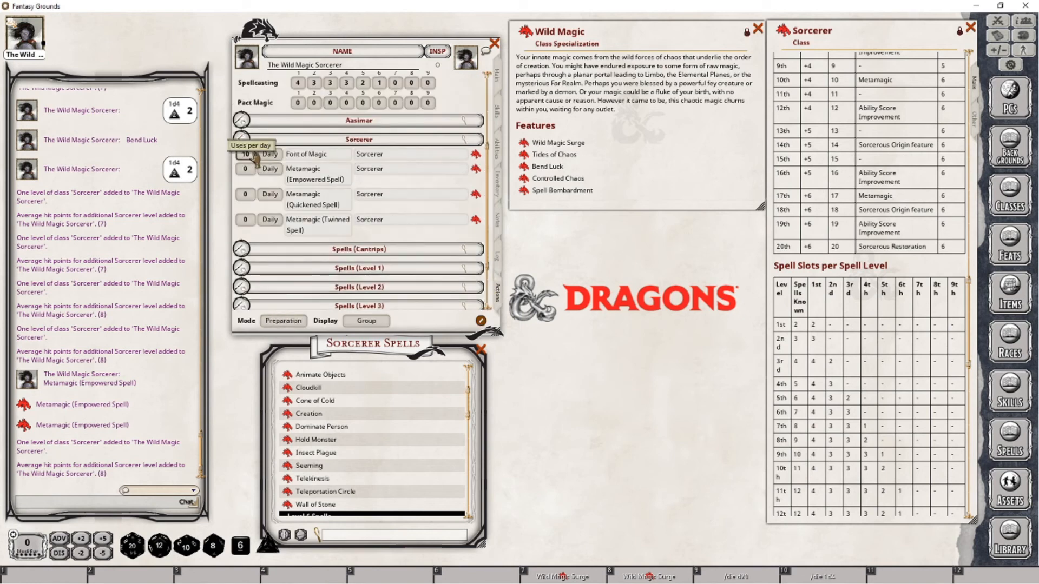
pyautogui.scroll(1, 253, 157)
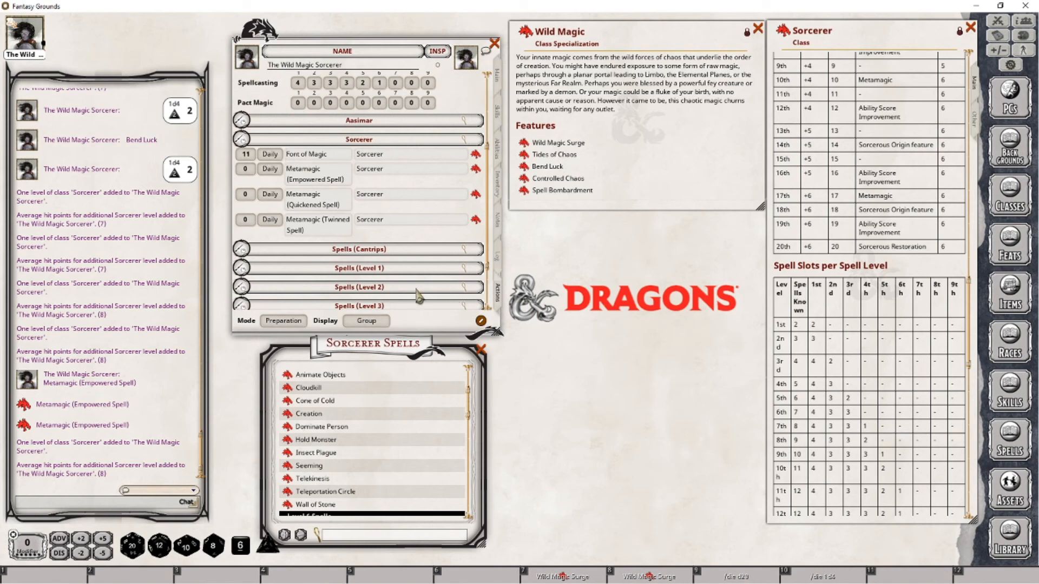
# Step: Add the level 6 spell Disintegrate from the Sorcerer spell list to the actions and collapse the Spells (Level 6) group
pyautogui.scroll(-3, 418, 260)
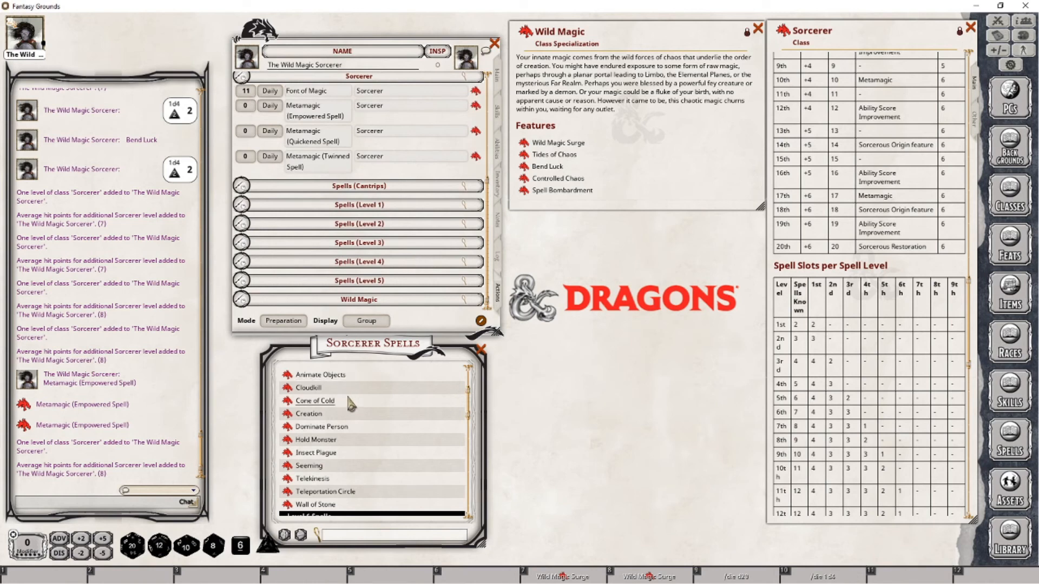
pyautogui.scroll(3, 348, 399)
pyautogui.scroll(-2, 374, 403)
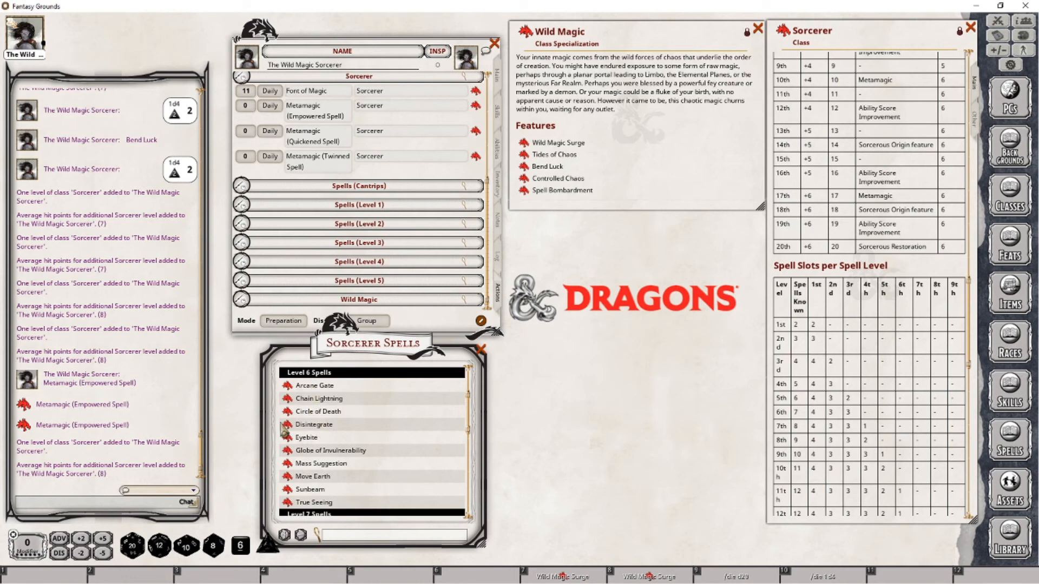
pyautogui.moveTo(285, 425); pyautogui.dragTo(344, 277)
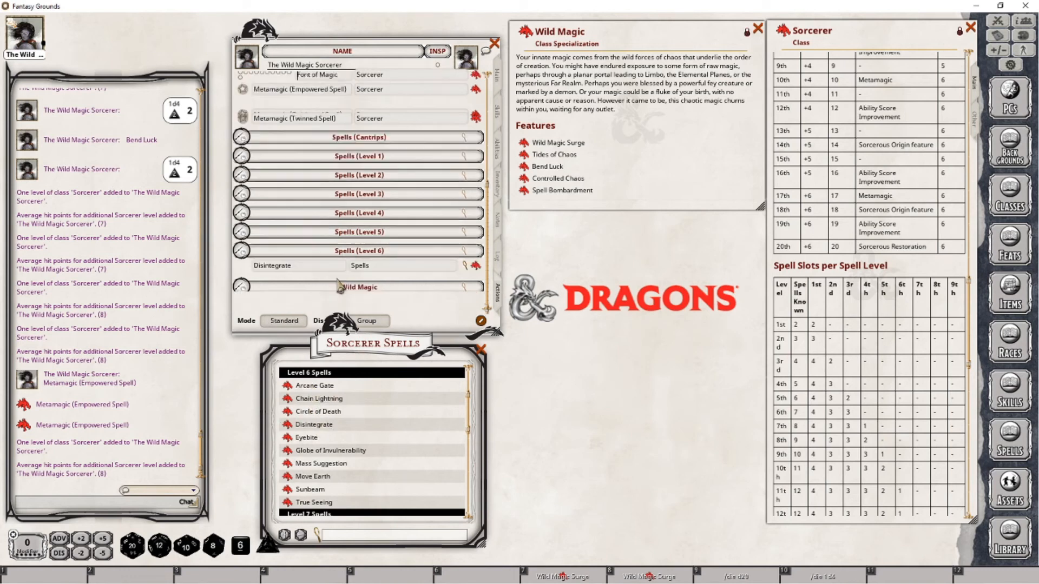
pyautogui.click(241, 267)
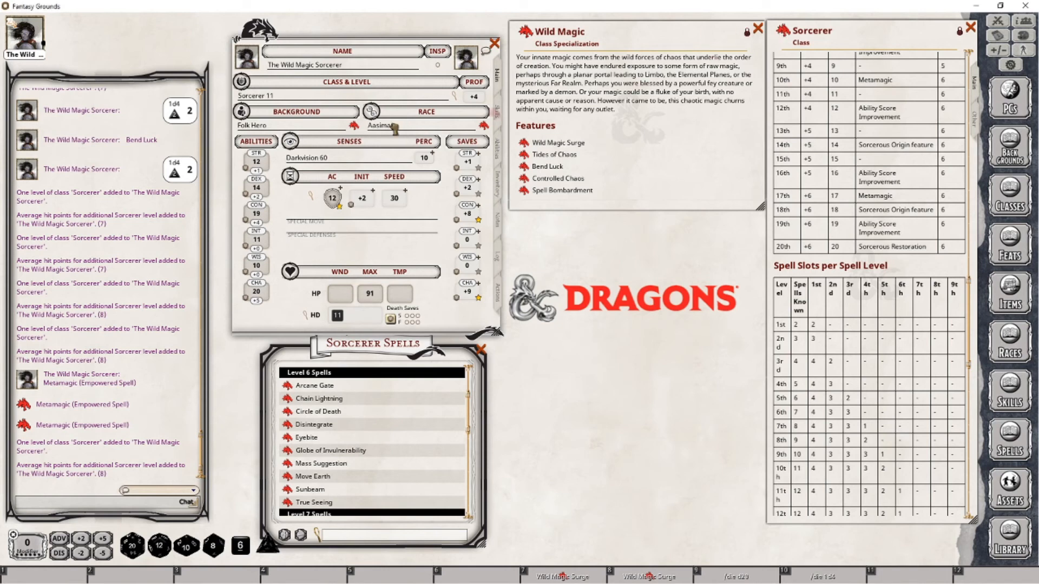
# Step: Level the character up to Sorcerer 12 and raise the Font of Magic feature to 12 daily uses
pyautogui.moveTo(395, 128); pyautogui.dragTo(265, 97)
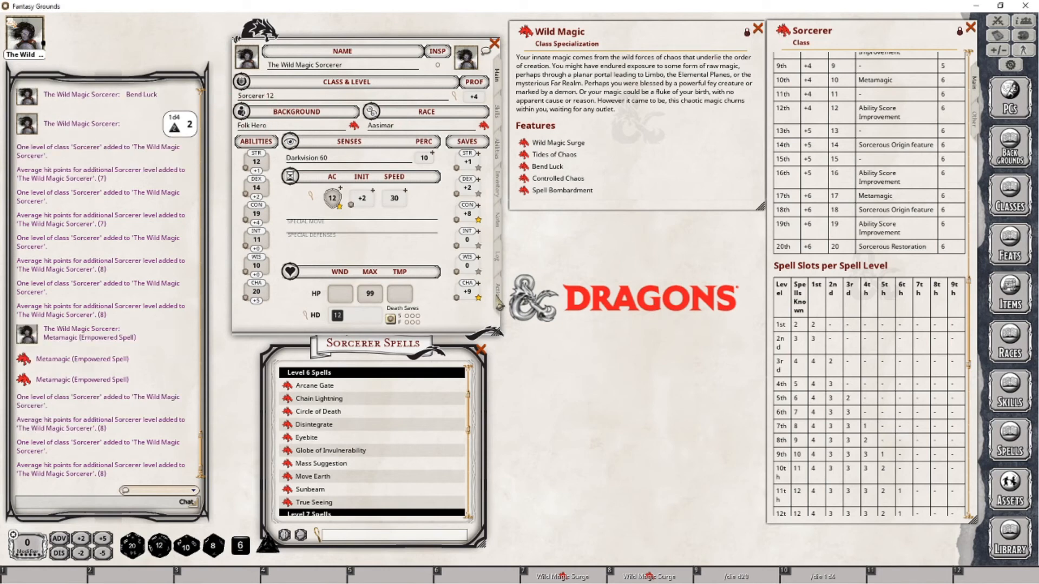
pyautogui.click(497, 303)
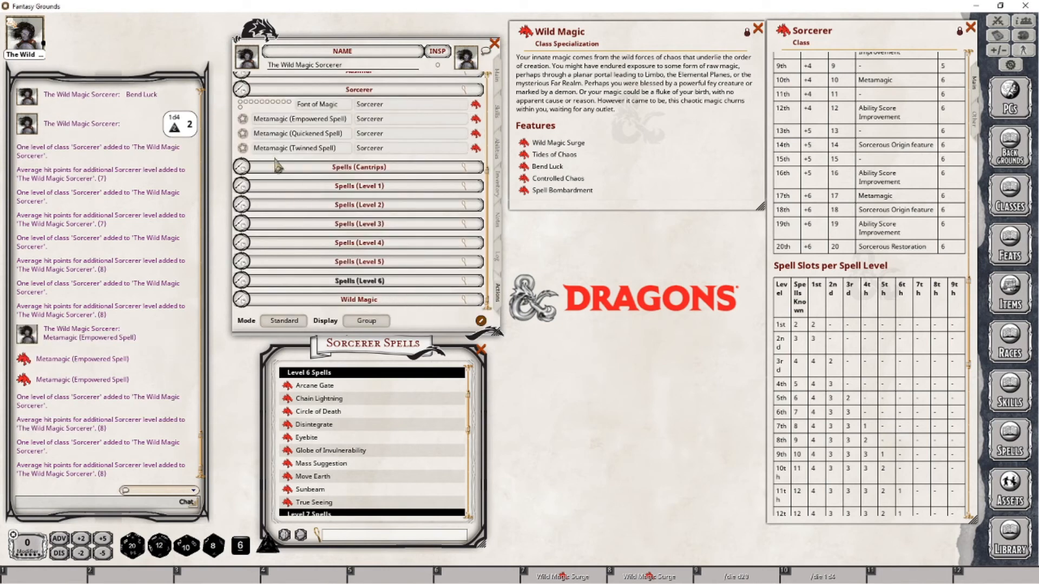
pyautogui.click(282, 320)
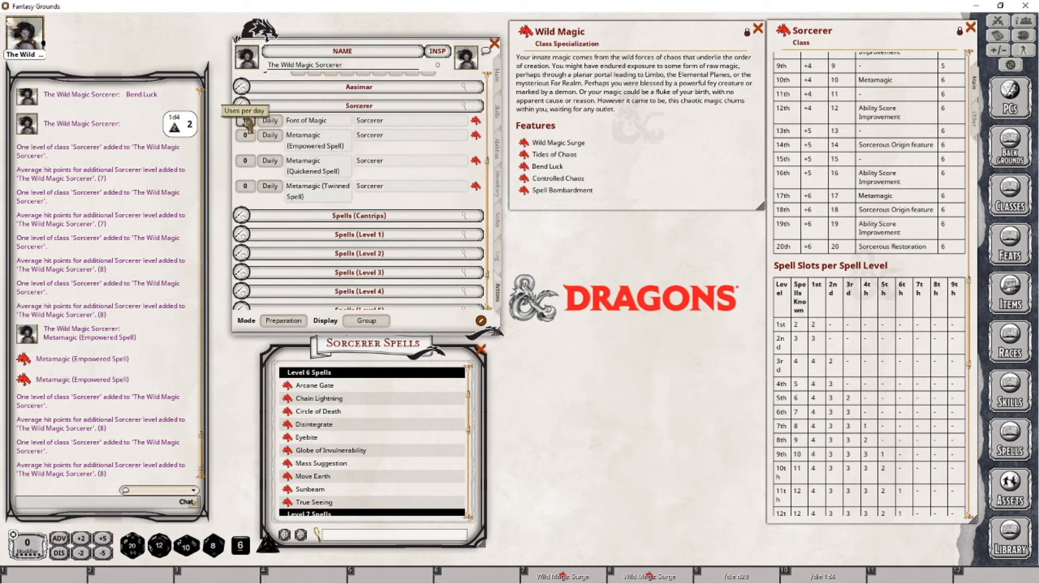
pyautogui.click(283, 320)
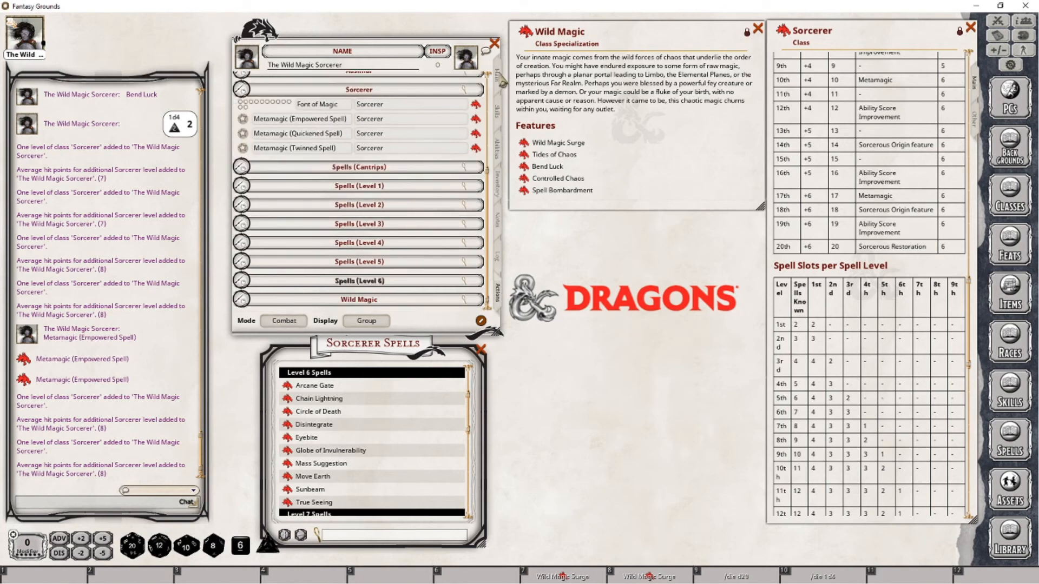
# Step: Show the character's feats and features, open the Lucky feat from the Feats list beside them, and close the list
pyautogui.click(498, 147)
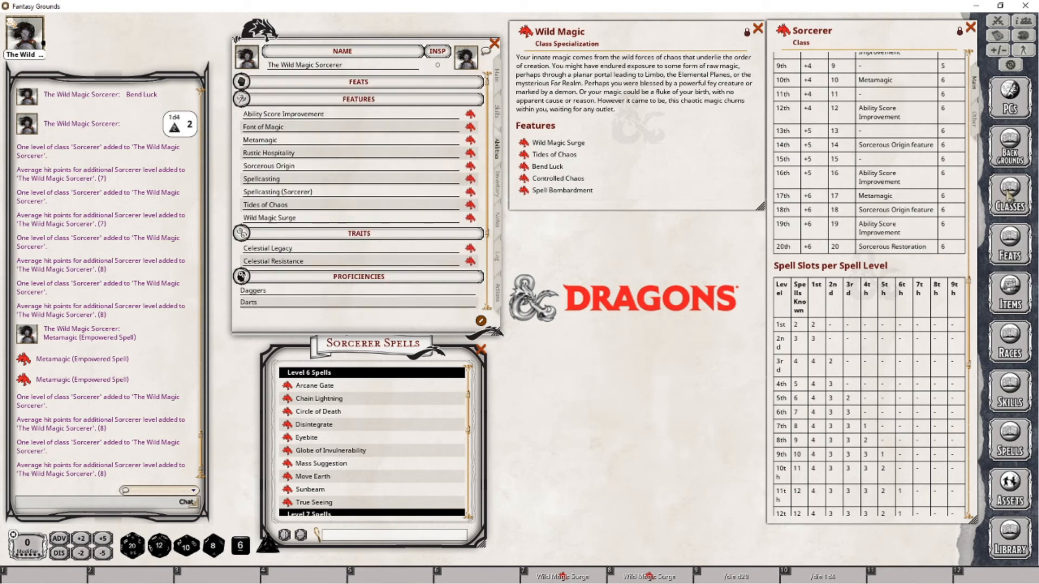
pyautogui.click(1011, 254)
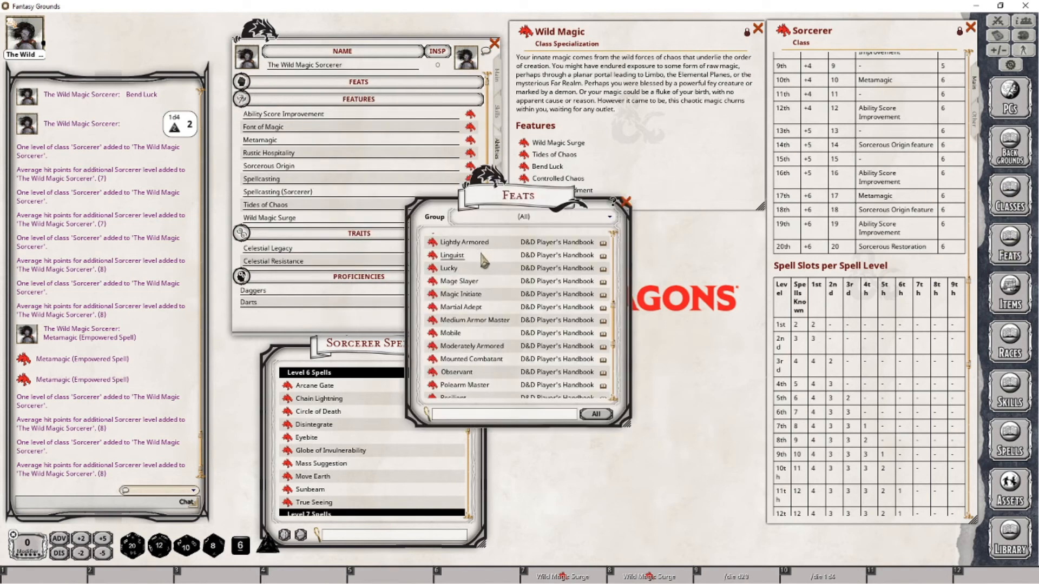
pyautogui.click(457, 281)
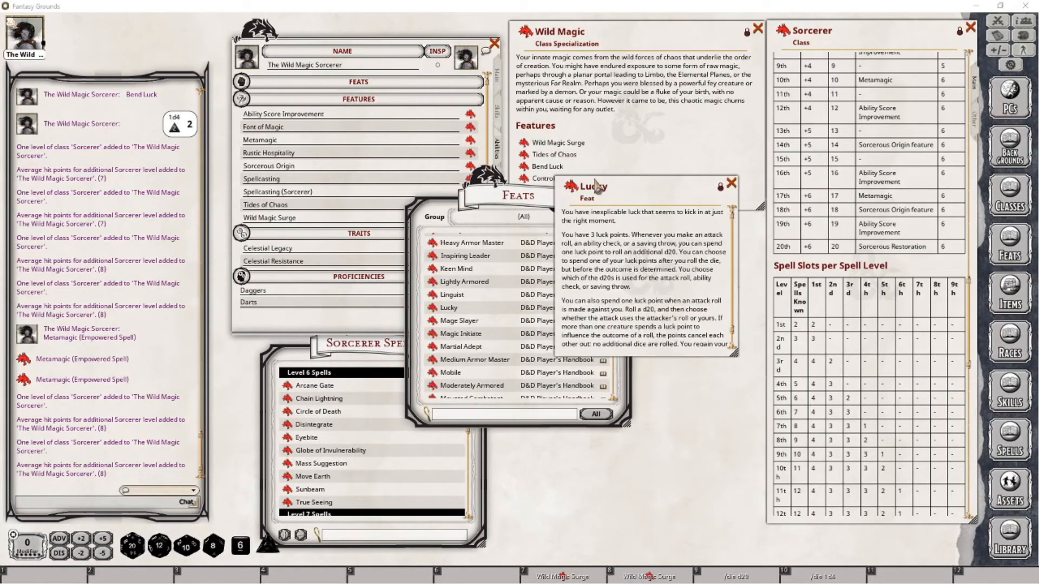
pyautogui.click(565, 201)
pyautogui.click(626, 201)
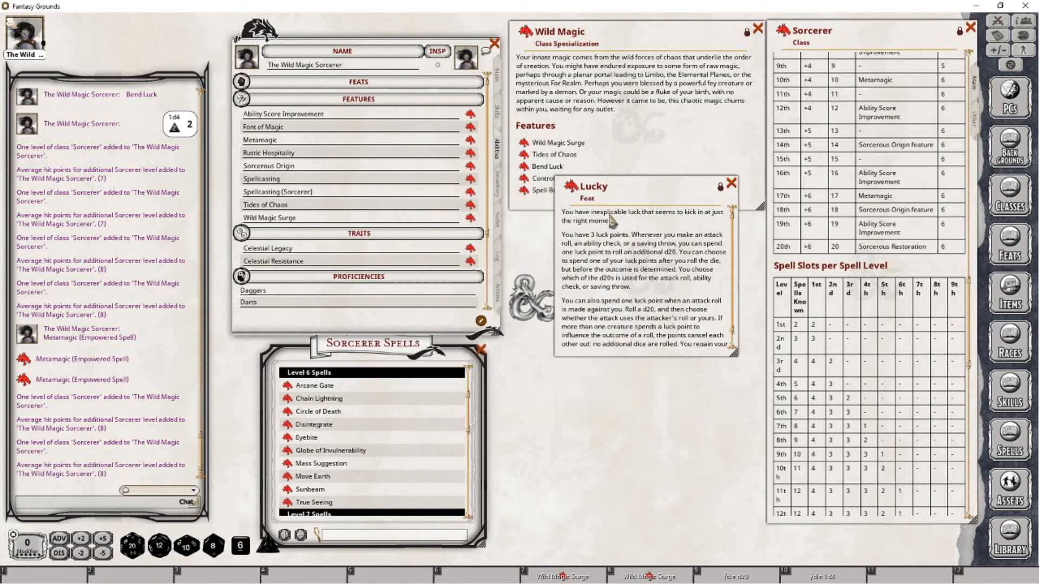
pyautogui.moveTo(624, 181); pyautogui.dragTo(650, 219)
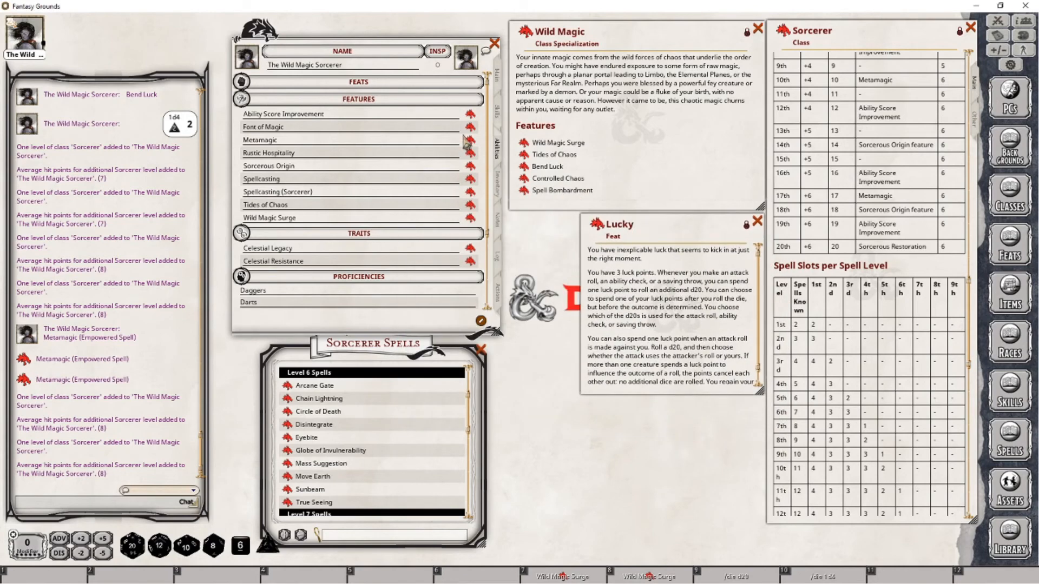
# Step: Add the Lucky feat to the character's feats and to the actions, assigning it to a group named Feats
pyautogui.moveTo(316, 97); pyautogui.dragTo(317, 99)
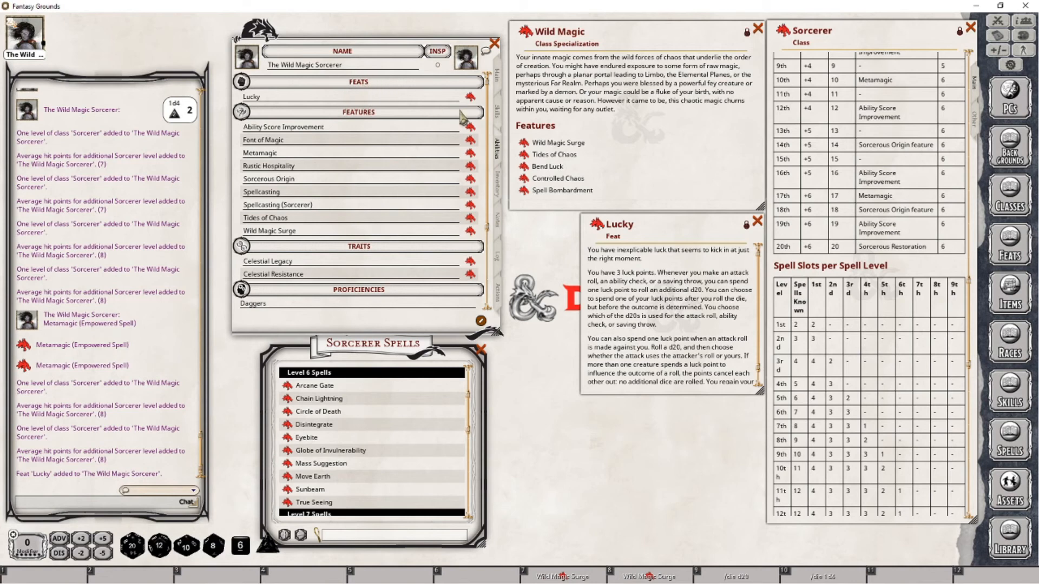
pyautogui.click(499, 303)
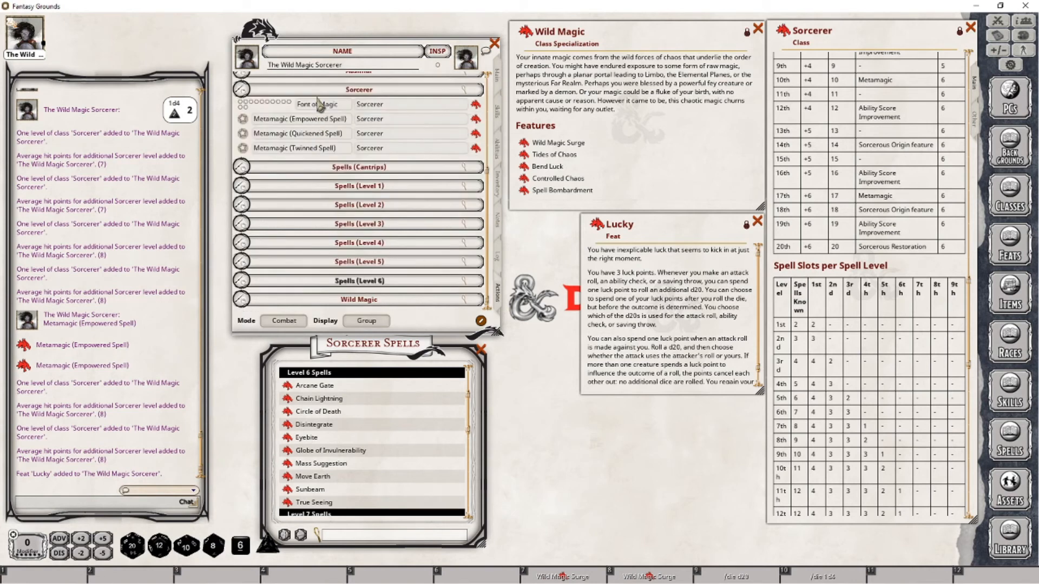
pyautogui.scroll(3, 319, 276)
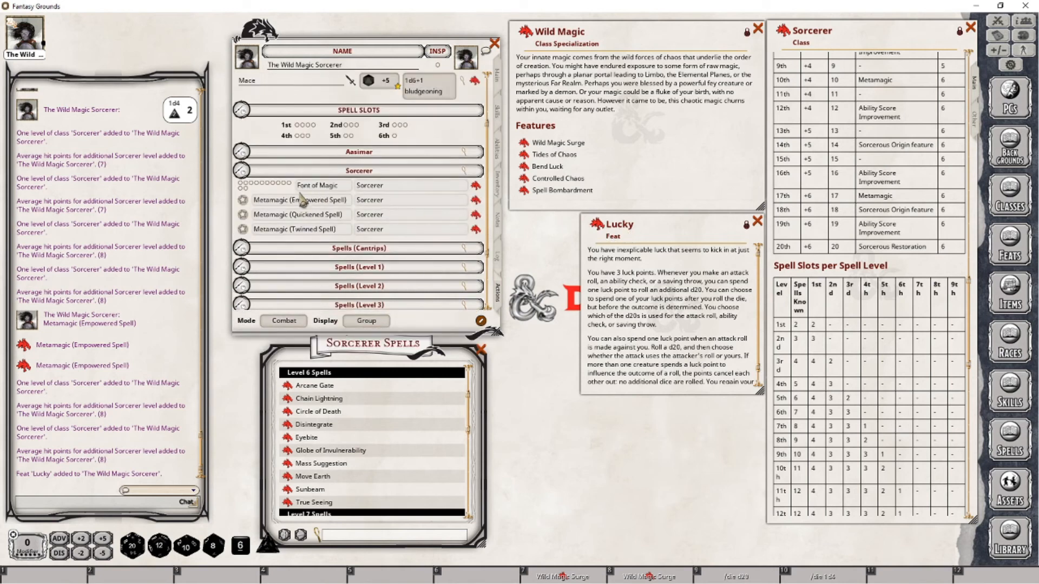
pyautogui.moveTo(582, 199); pyautogui.dragTo(417, 193)
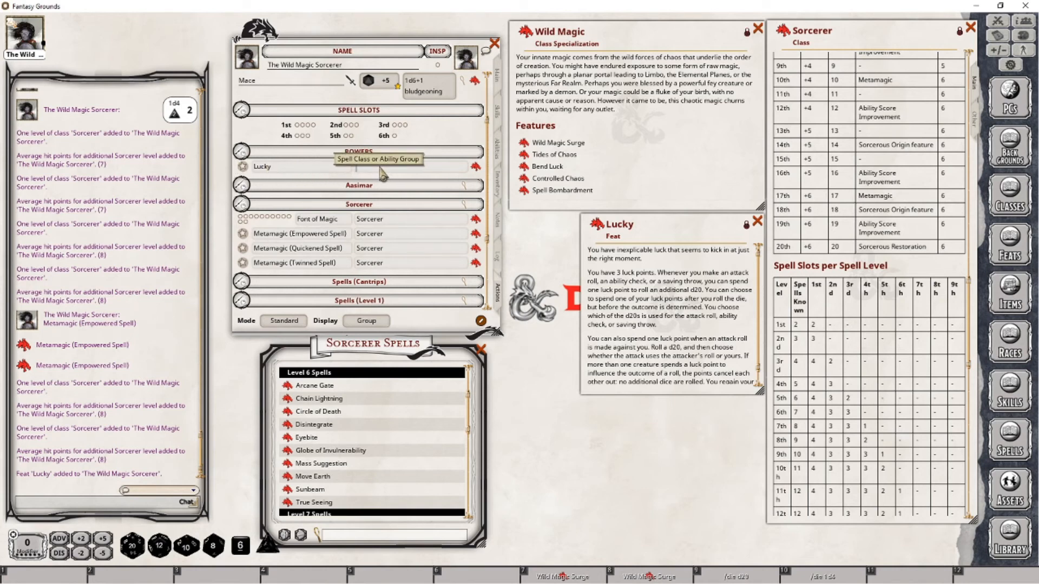
pyautogui.click(379, 168)
pyautogui.write('re')
pyautogui.press('Tab')
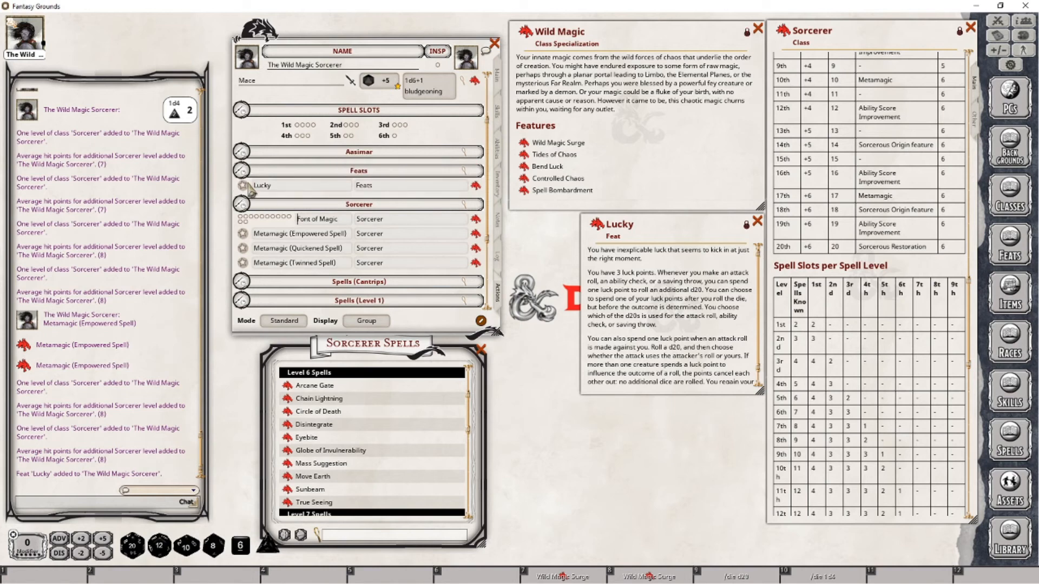
# Step: Set the Lucky feat to 3 daily uses in Preparation mode and return the actions to Combat mode
pyautogui.click(295, 322)
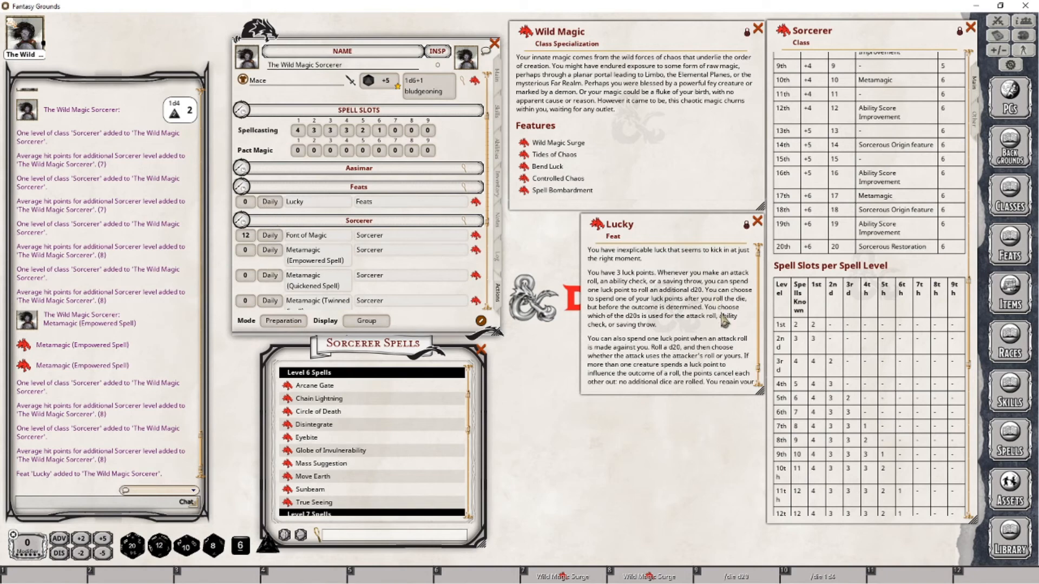
pyautogui.click(247, 202)
pyautogui.write('3')
pyautogui.click(300, 321)
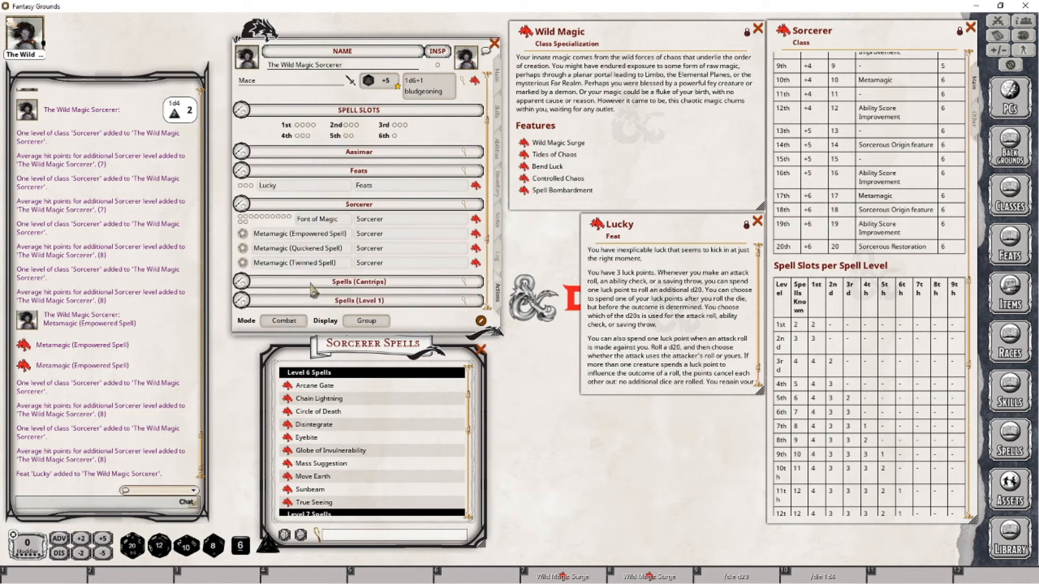
# Step: Mark one use of the Lucky feat as spent, read its description and close the description window
pyautogui.click(253, 186)
pyautogui.click(250, 186)
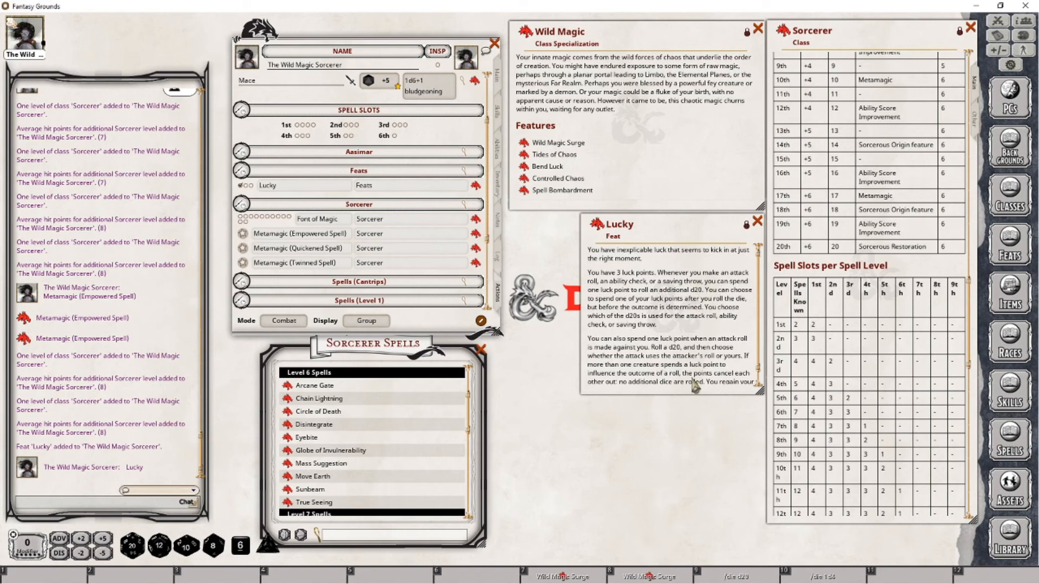
pyautogui.scroll(-1, 694, 386)
pyautogui.scroll(1, 694, 385)
pyautogui.click(760, 223)
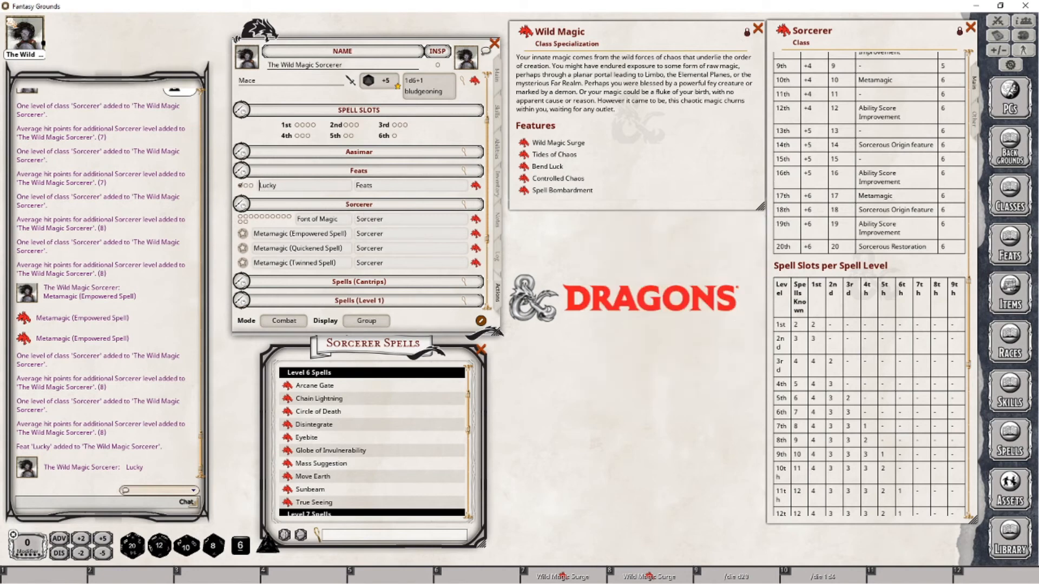
# Step: Level the character up to Sorcerer 13 and raise the Font of Magic feature to 13 daily uses
pyautogui.click(497, 78)
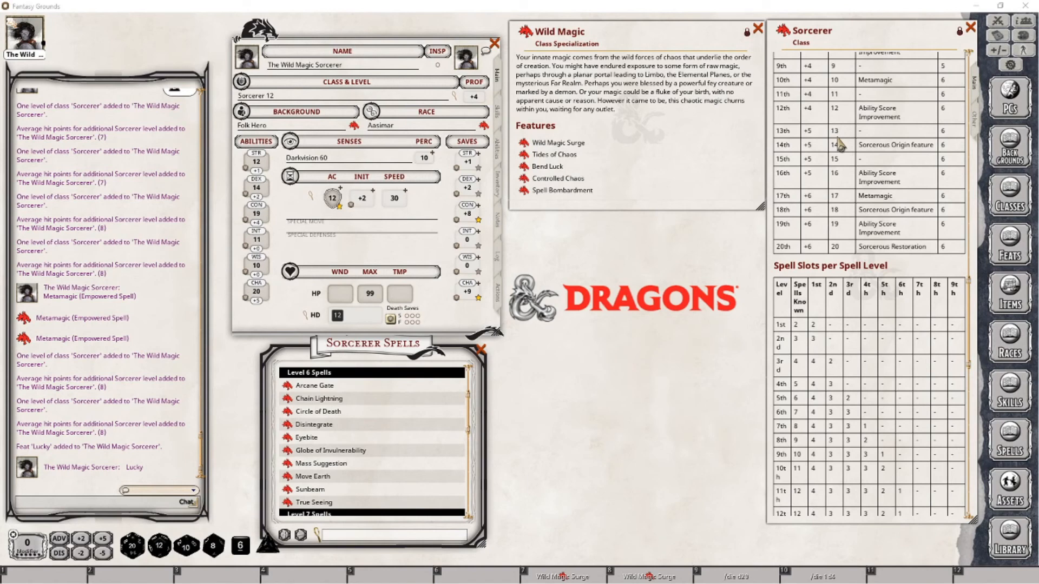
pyautogui.scroll(-3, 870, 414)
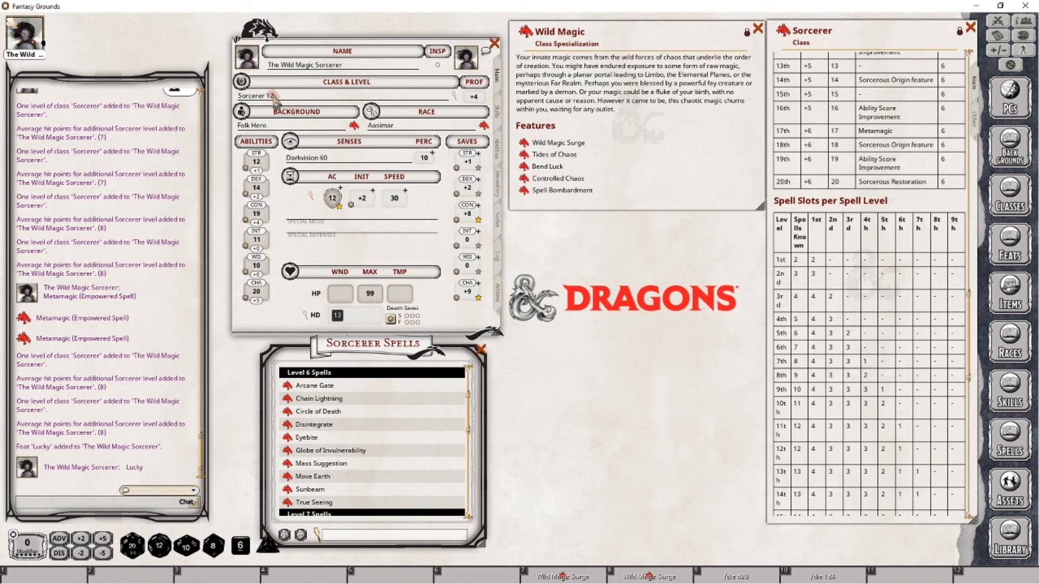
pyautogui.click(498, 293)
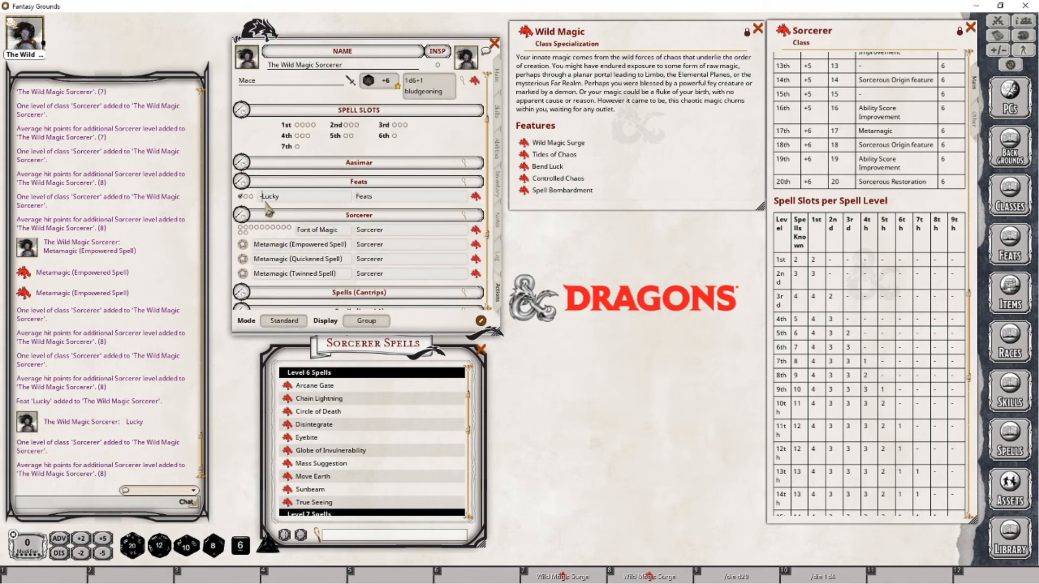
pyautogui.click(285, 320)
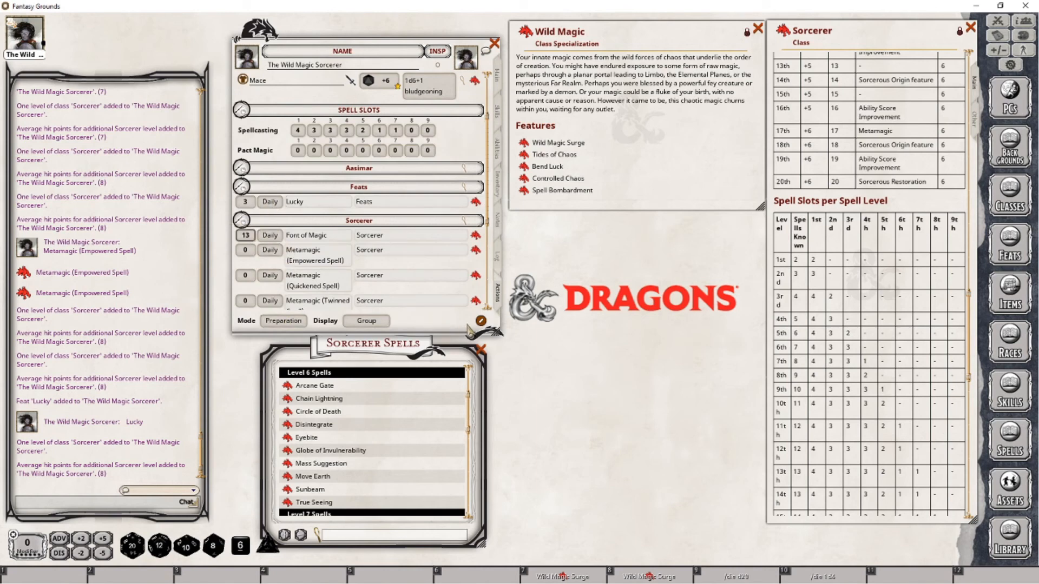
# Step: Add the level 7 spell Delayed Blast Fireball from the Sorcerer spell list to the actions and collapse the Spells (Level 7) group
pyautogui.click(321, 374)
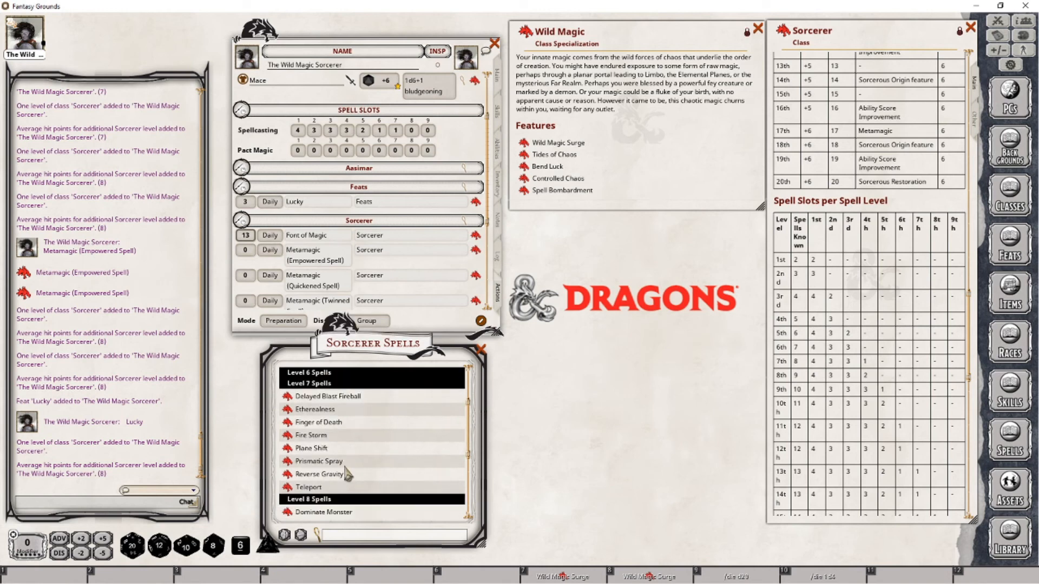
pyautogui.click(304, 221)
pyautogui.click(277, 189)
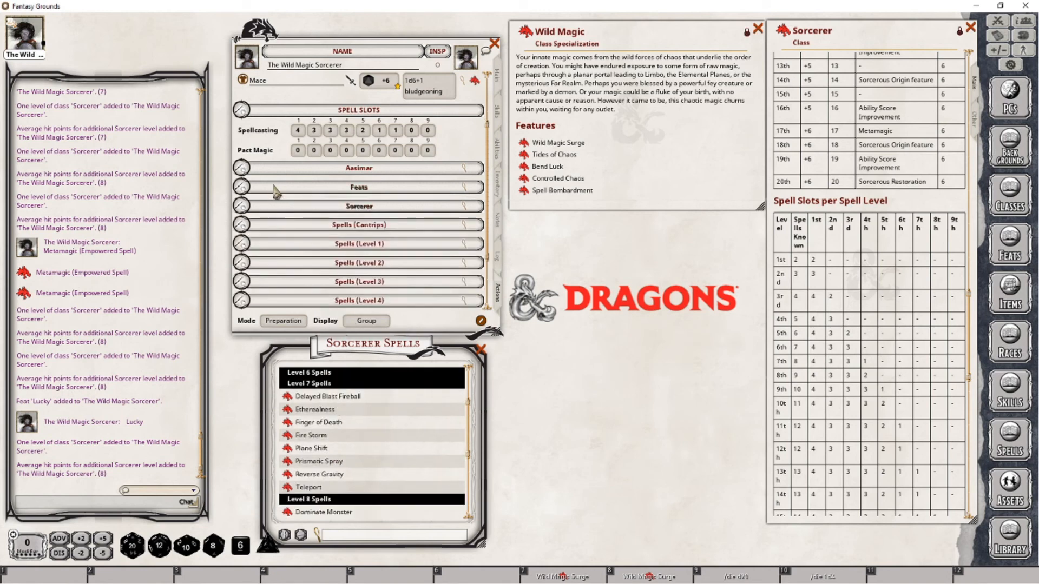
pyautogui.scroll(-3, 331, 222)
pyautogui.scroll(-1, 332, 222)
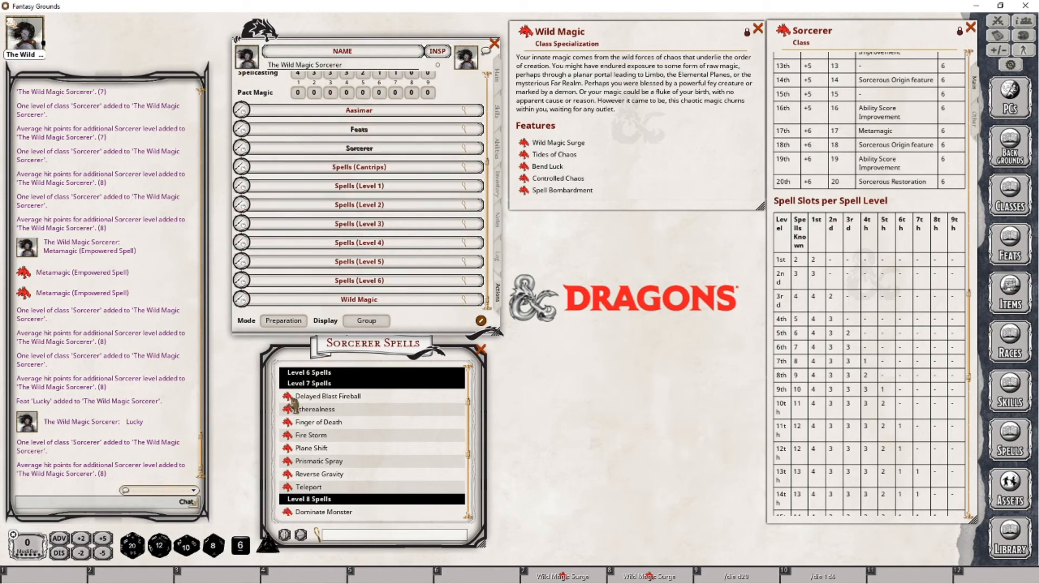
pyautogui.moveTo(286, 396); pyautogui.dragTo(348, 248)
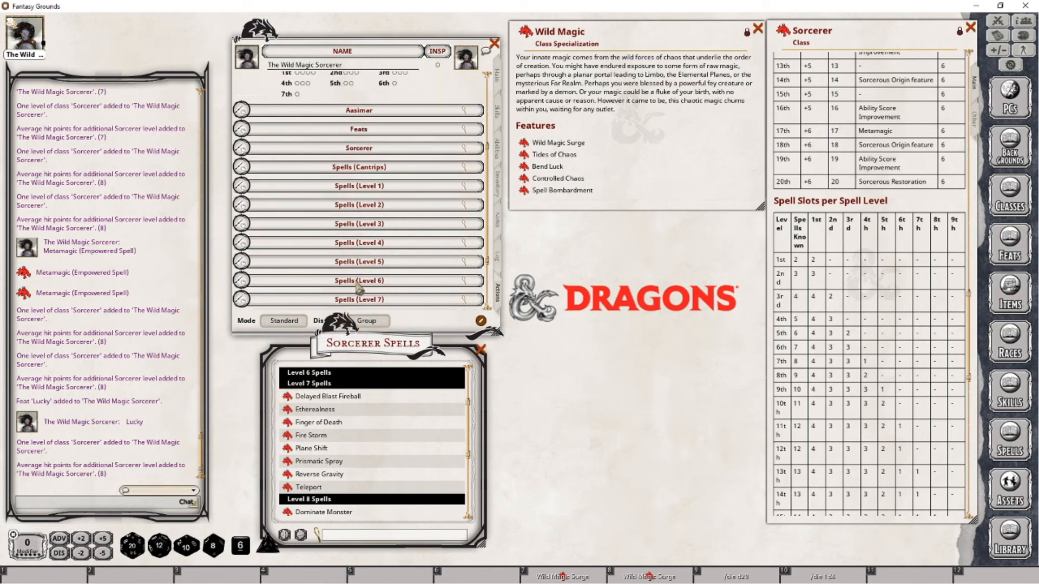
pyautogui.scroll(-3, 357, 286)
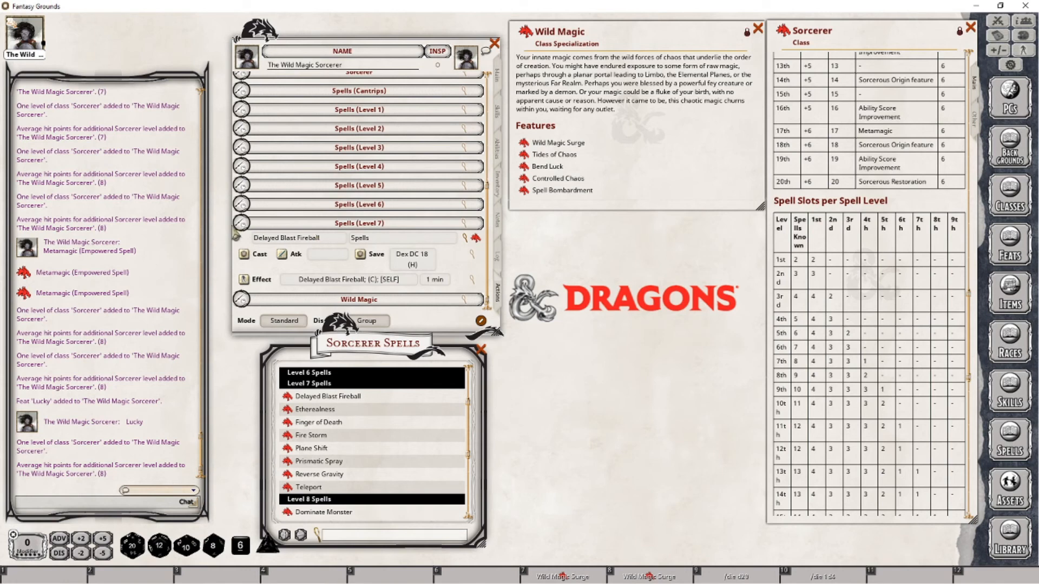
pyautogui.click(241, 223)
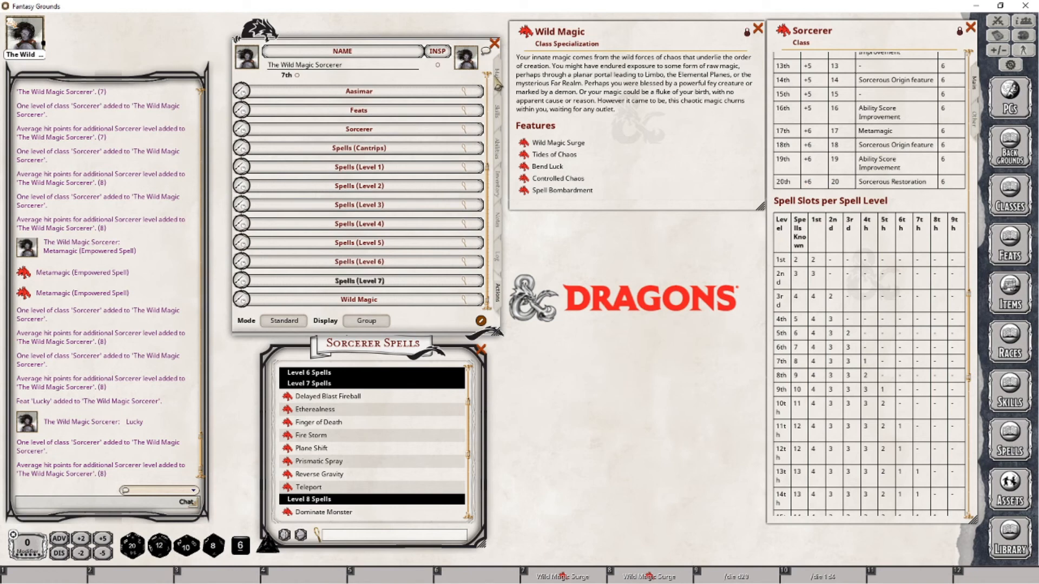
# Step: Check the Sorcerer class table and level the character up to Sorcerer 14
pyautogui.click(496, 77)
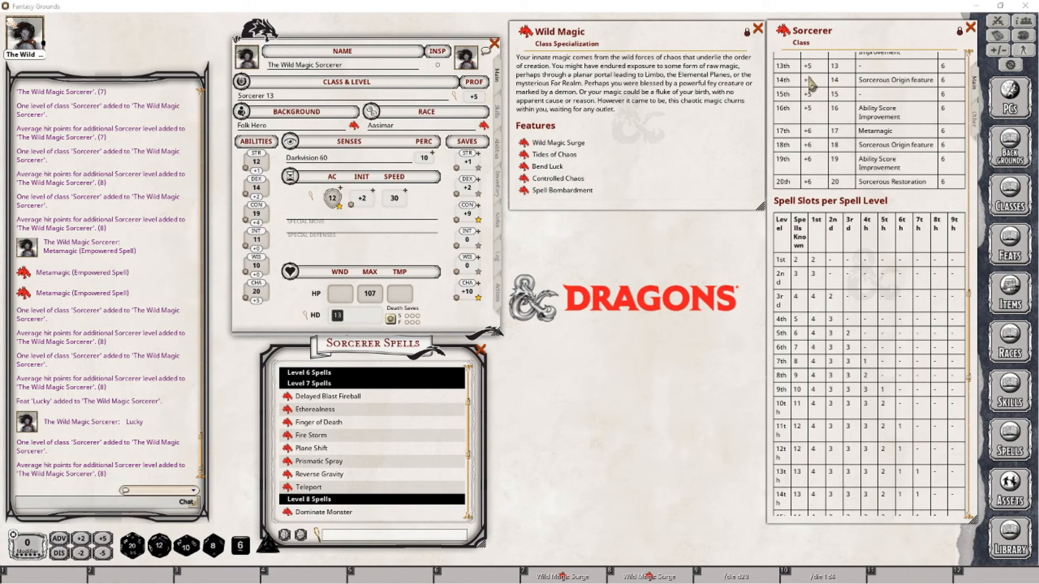
pyautogui.scroll(2, 812, 89)
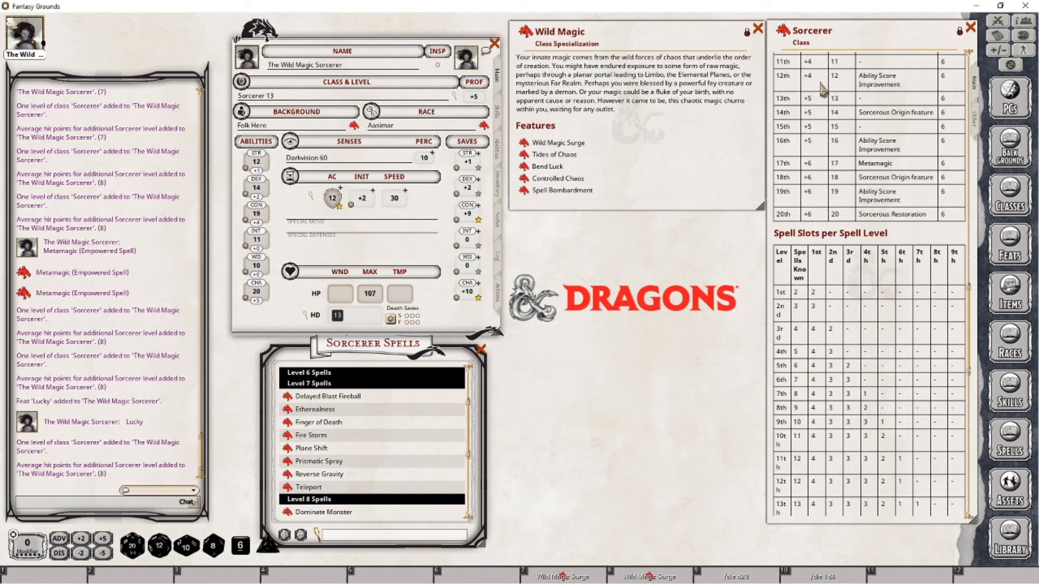
pyautogui.scroll(-2, 817, 119)
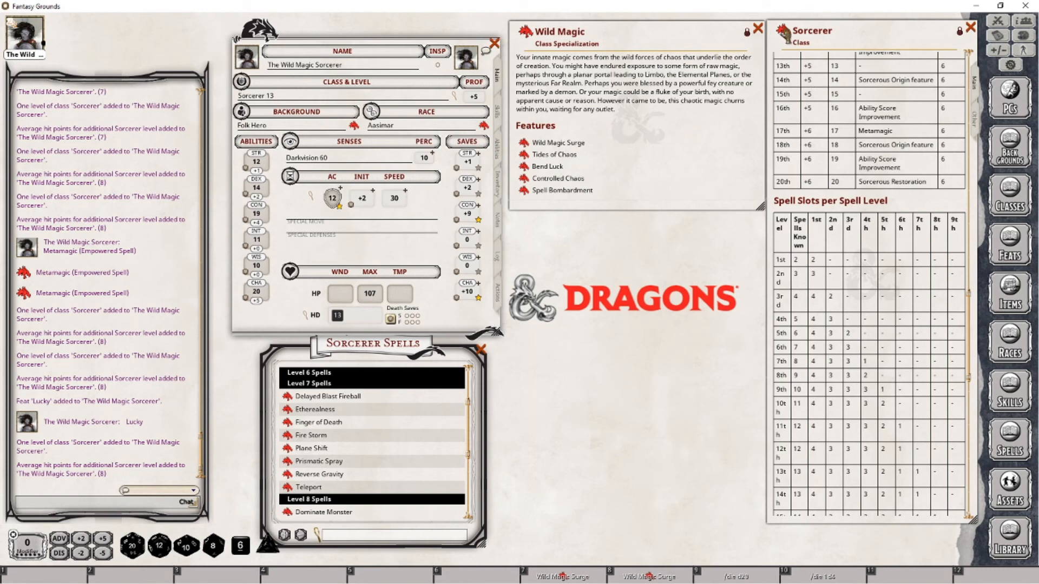
pyautogui.moveTo(783, 34); pyautogui.dragTo(305, 95)
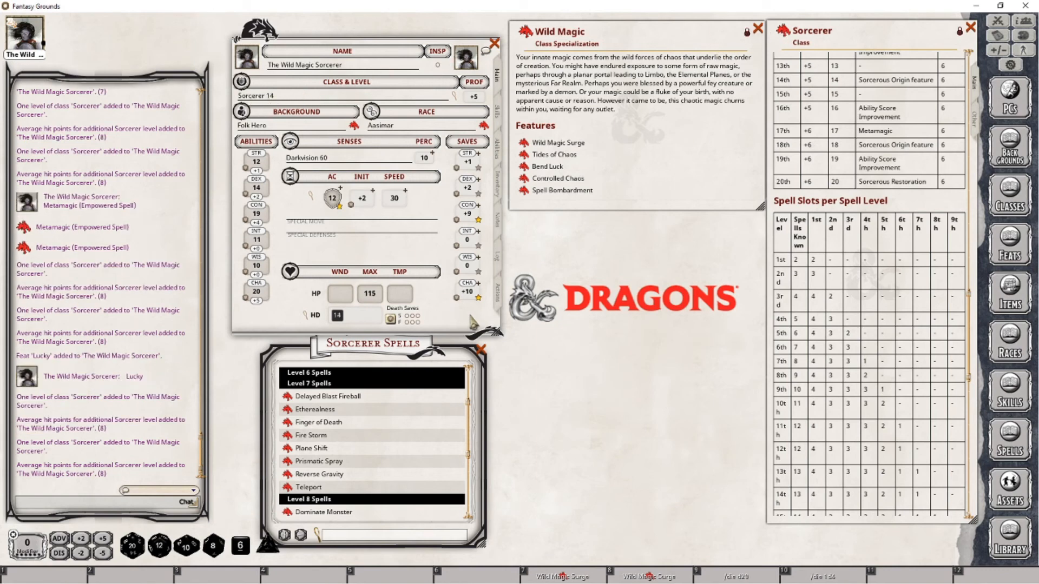
# Step: Expand the Sorcerer group in the actions and set the Font of Magic feature to 14 daily uses
pyautogui.click(498, 293)
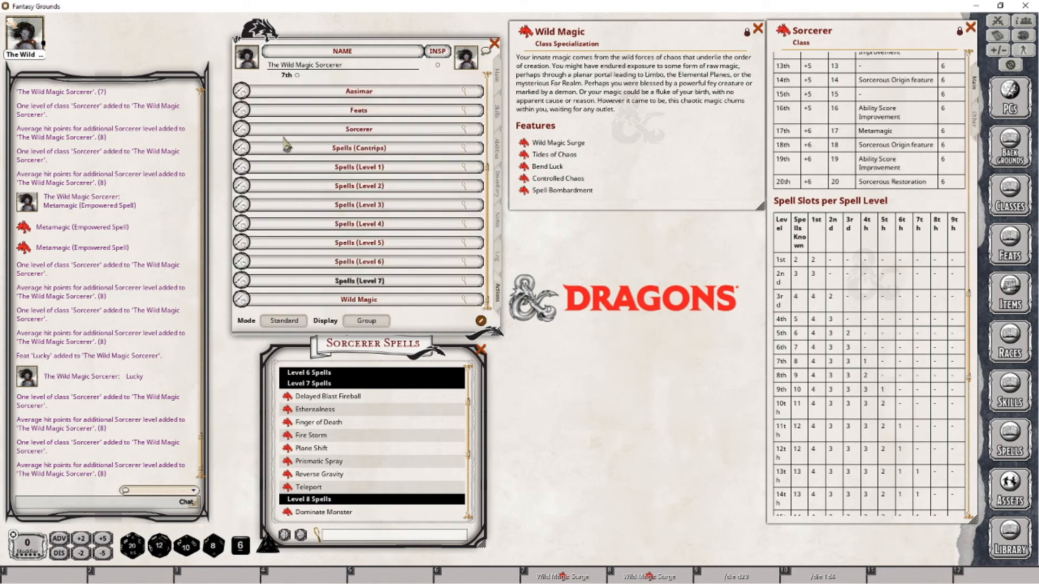
pyautogui.click(289, 135)
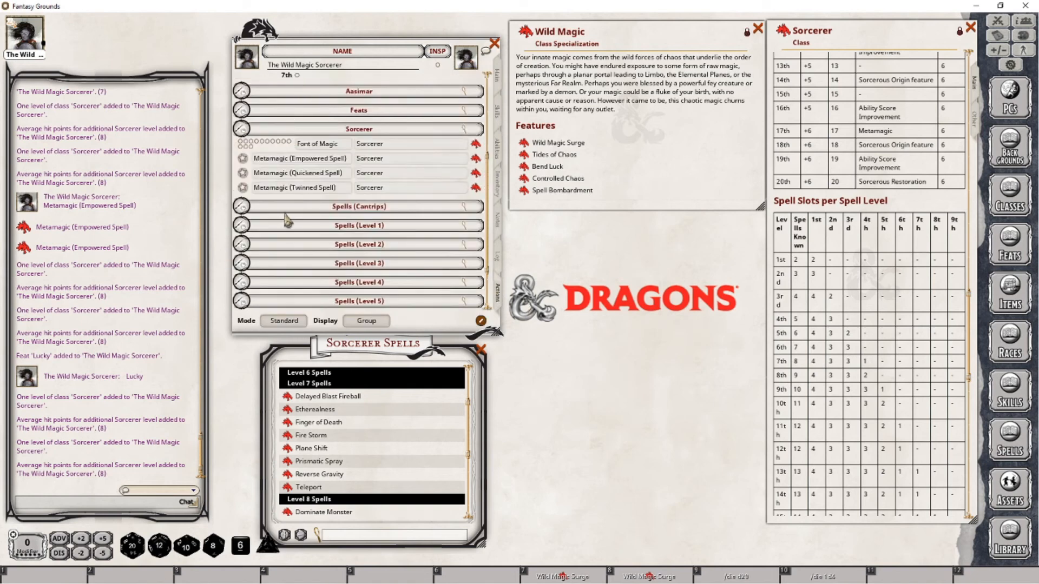
pyautogui.click(297, 320)
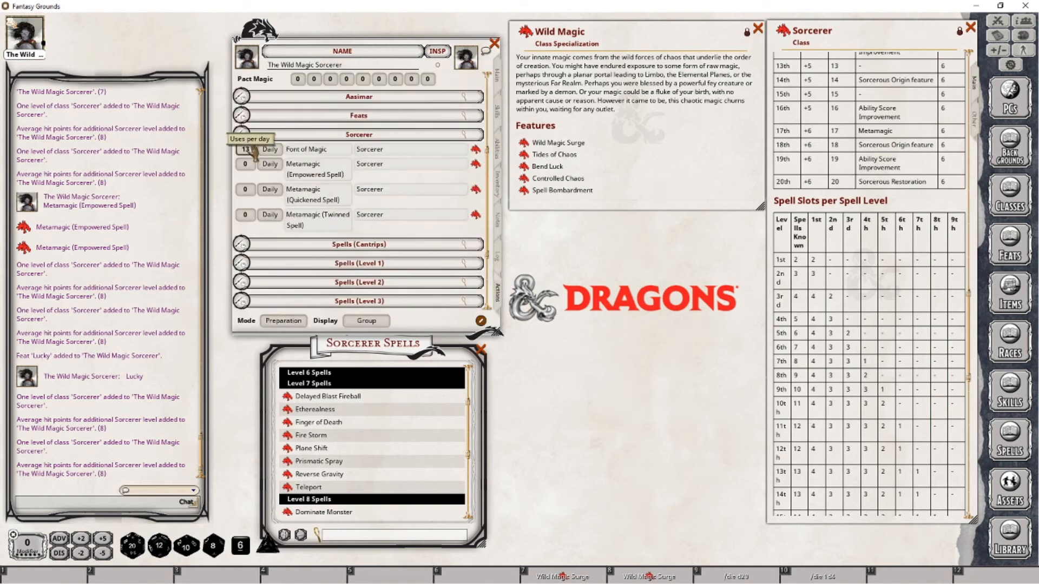
pyautogui.click(294, 322)
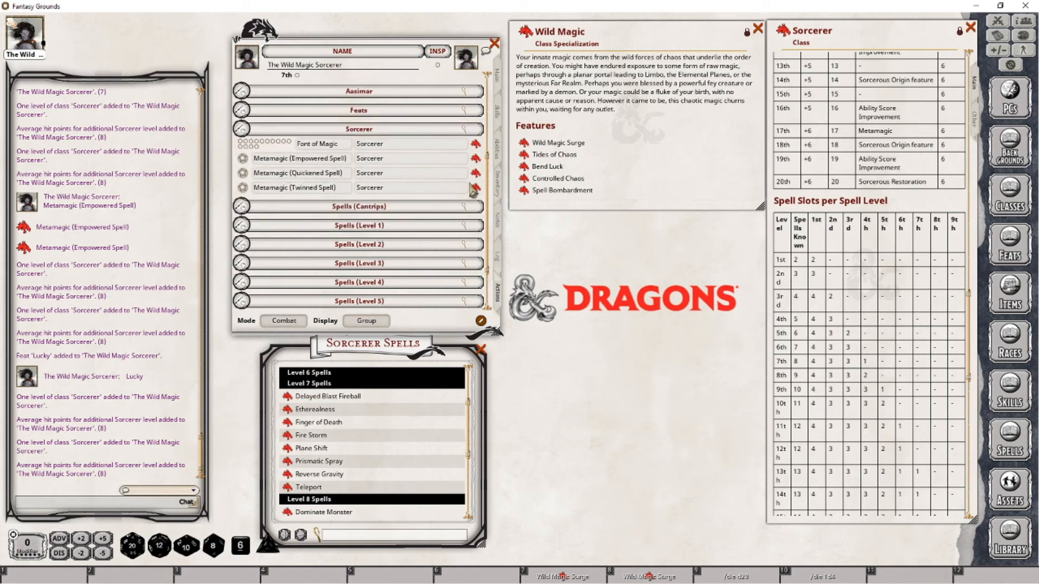
# Step: Open the Controlled Chaos feature and demonstrate it with a d20 roll and two rolls on the Wild Magic Surge table
pyautogui.click(524, 179)
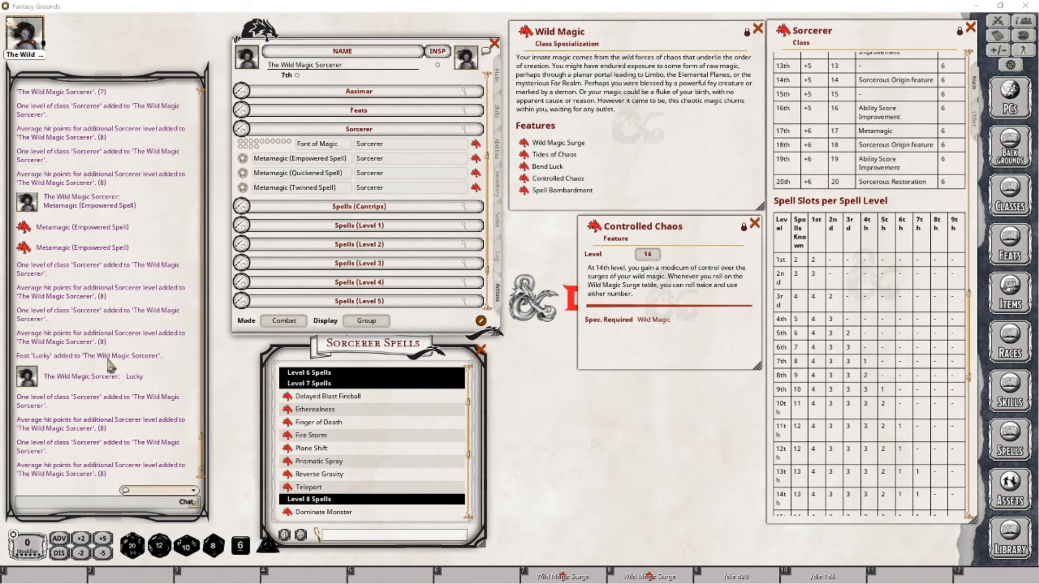
pyautogui.click(708, 572)
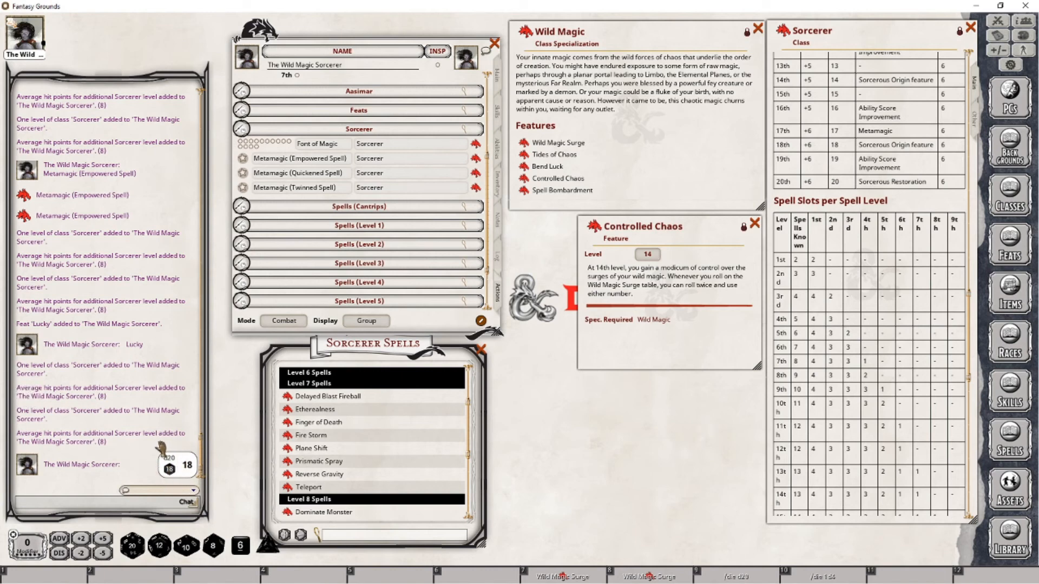
pyautogui.click(655, 575)
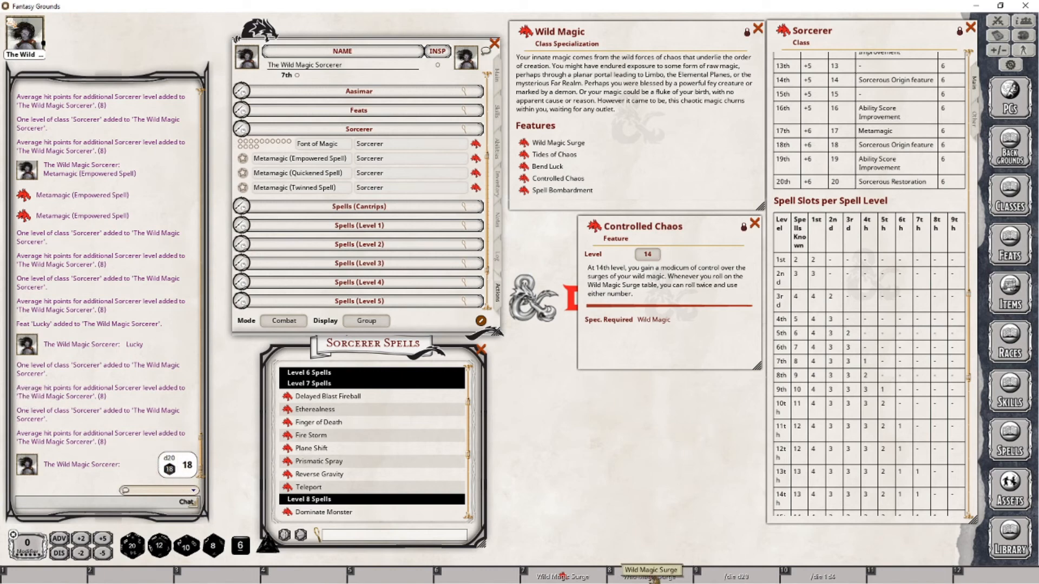
pyautogui.moveTo(733, 230); pyautogui.dragTo(780, 322)
pyautogui.click(718, 376)
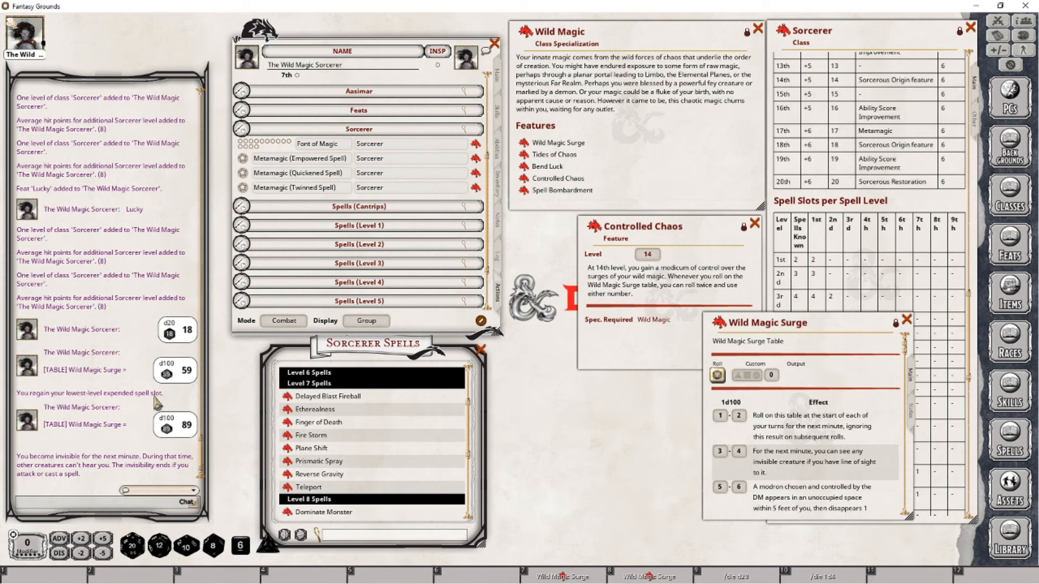
# Step: Mark two 1st-level spell slots as used and close the Wild Magic Surge table
pyautogui.scroll(3, 358, 149)
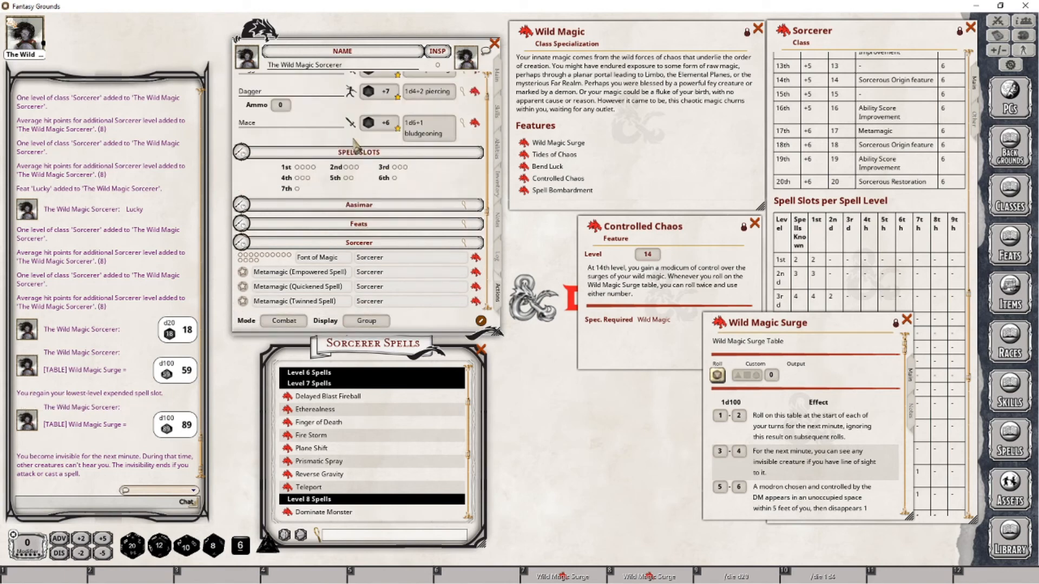
pyautogui.click(306, 168)
pyautogui.click(308, 168)
pyautogui.click(907, 321)
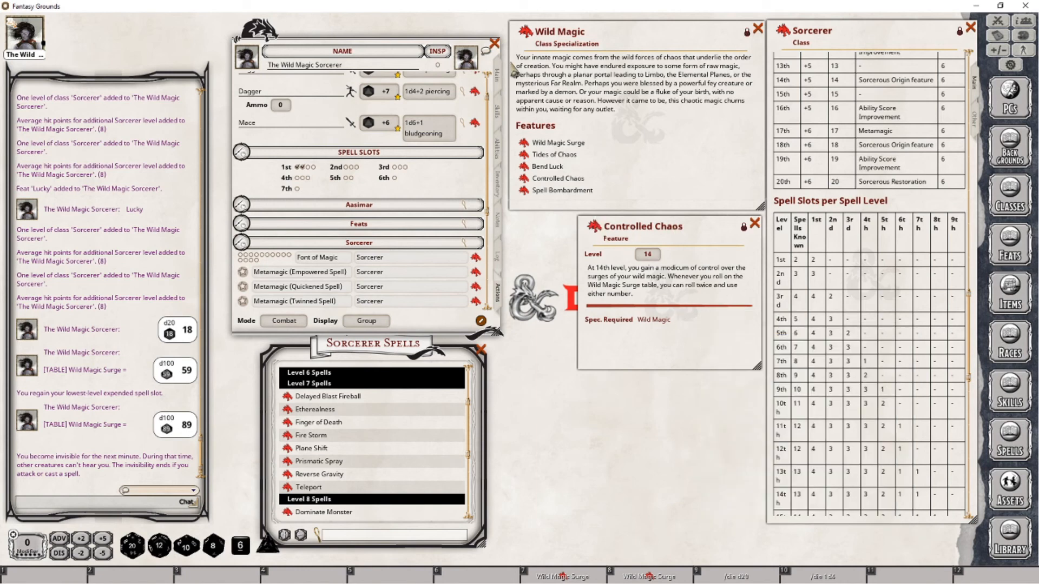
# Step: Add the Controlled Chaos and Bend Luck features to the character's features list
pyautogui.click(498, 148)
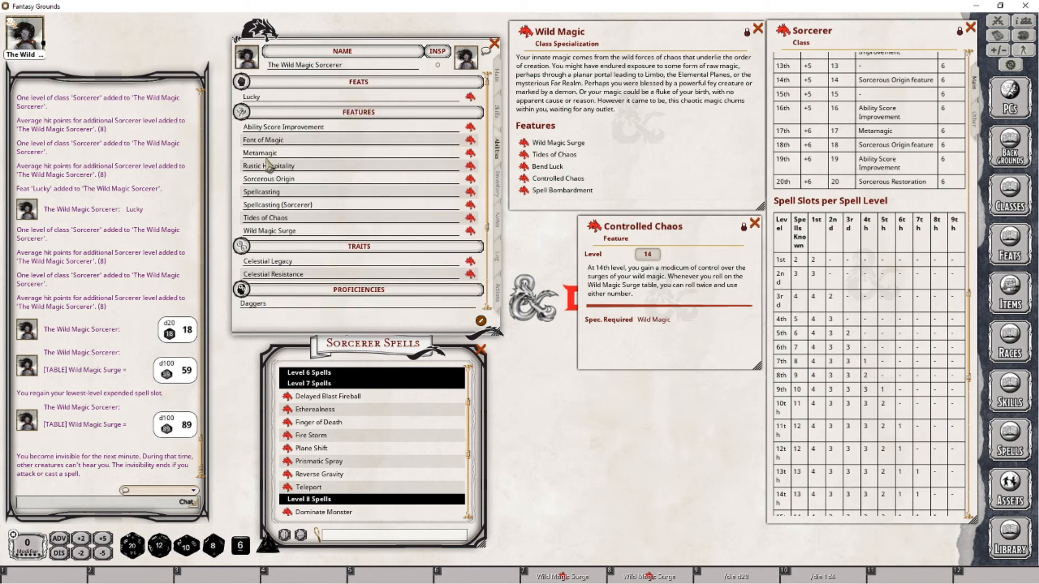
pyautogui.moveTo(594, 229); pyautogui.dragTo(326, 201)
pyautogui.moveTo(524, 166); pyautogui.dragTo(311, 190)
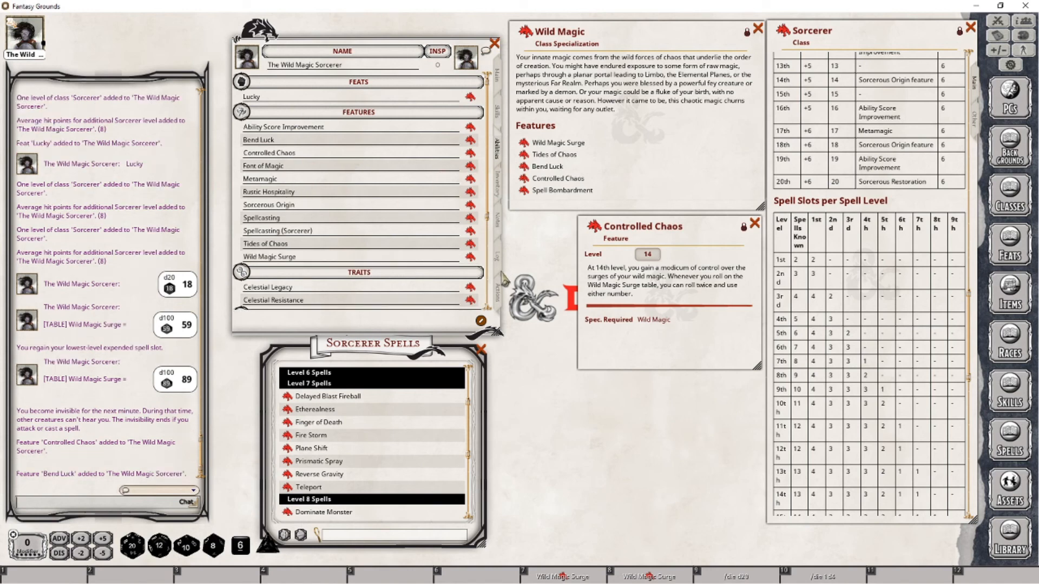
# Step: Add Controlled Chaos to the actions as a power and assign it to the Wild Magic group
pyautogui.click(498, 295)
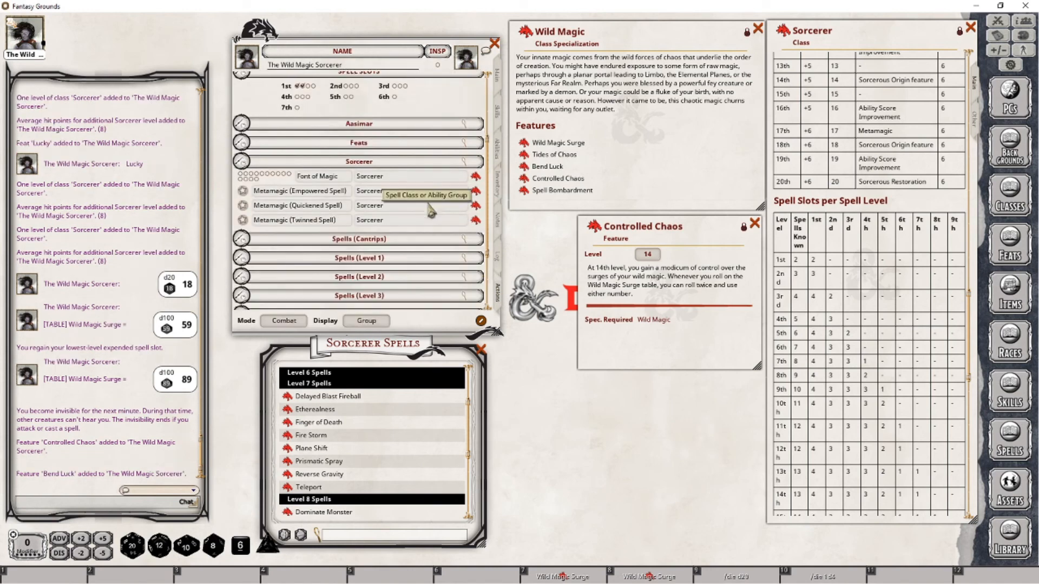
pyautogui.scroll(-3, 423, 232)
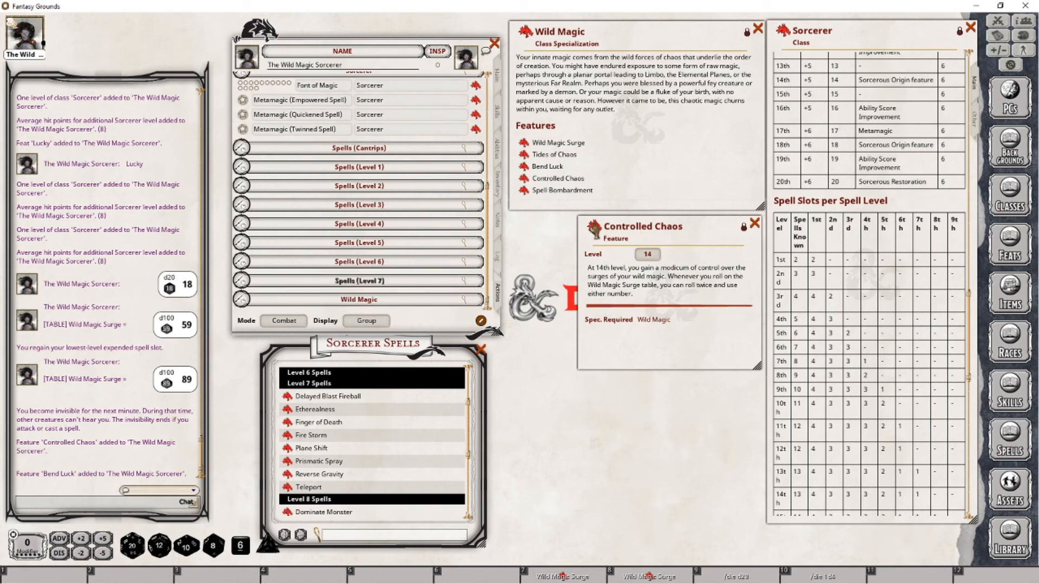
pyautogui.moveTo(381, 277); pyautogui.dragTo(376, 308)
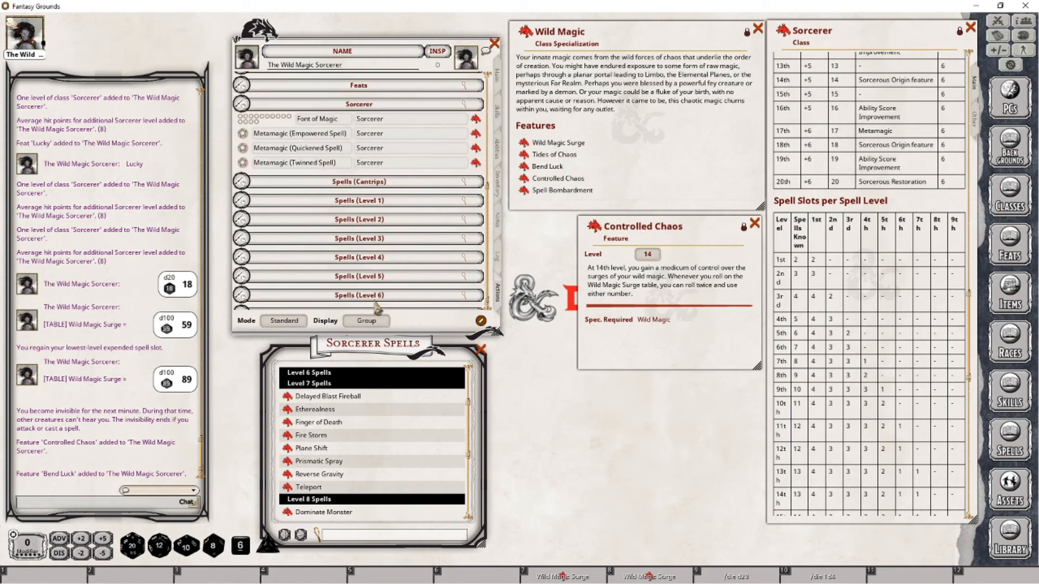
pyautogui.scroll(2, 380, 166)
pyautogui.scroll(1, 379, 167)
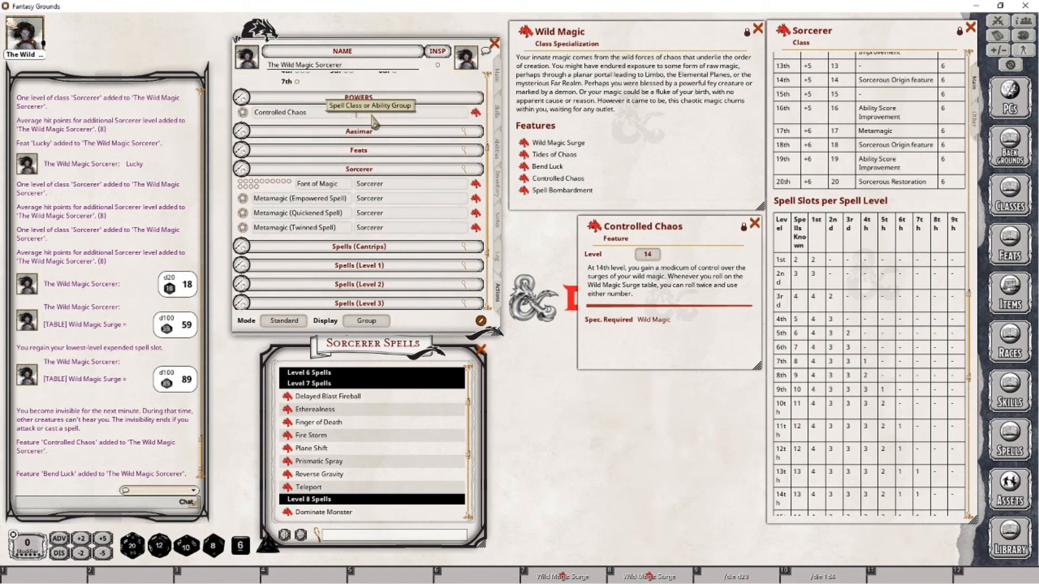
pyautogui.write('Wild')
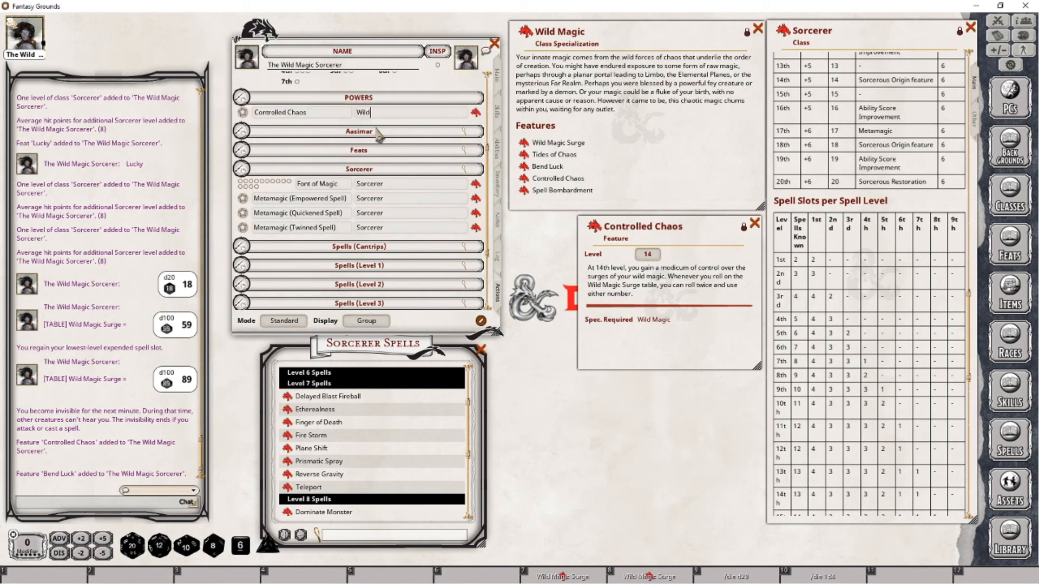
pyautogui.write(' Magic')
pyautogui.press('Return')
pyautogui.scroll(-3, 378, 135)
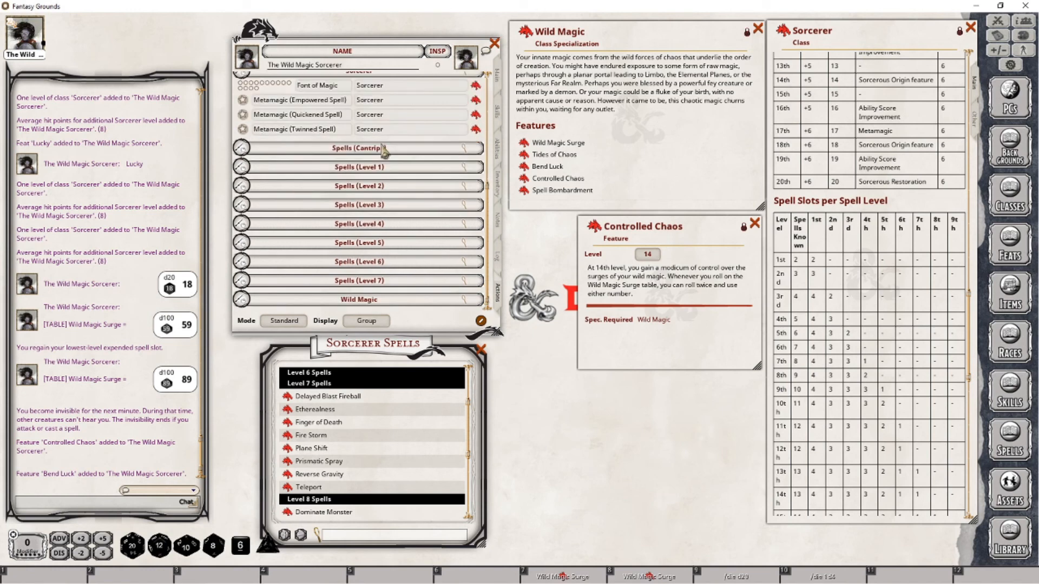
pyautogui.scroll(-4, 347, 291)
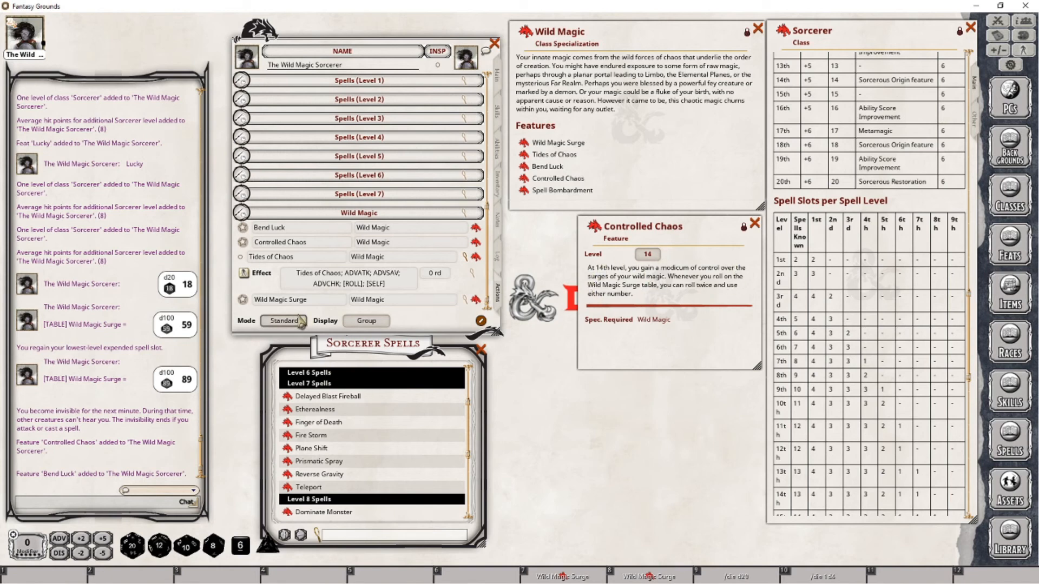
# Step: Post Wild Magic Surge and Controlled Chaos to chat, checking the surge description and sharing a link to Controlled Chaos
pyautogui.click(244, 307)
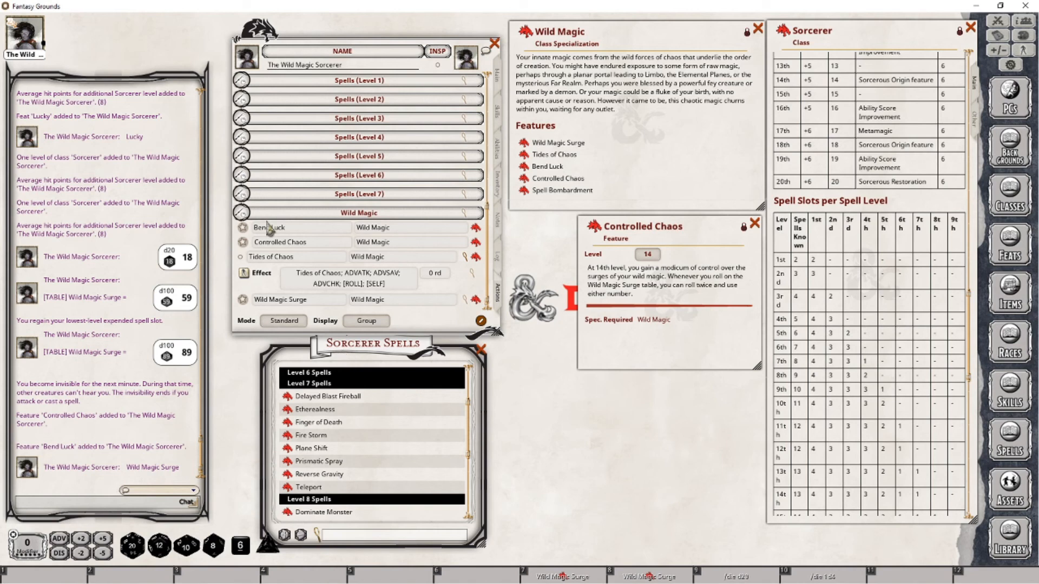
pyautogui.click(465, 299)
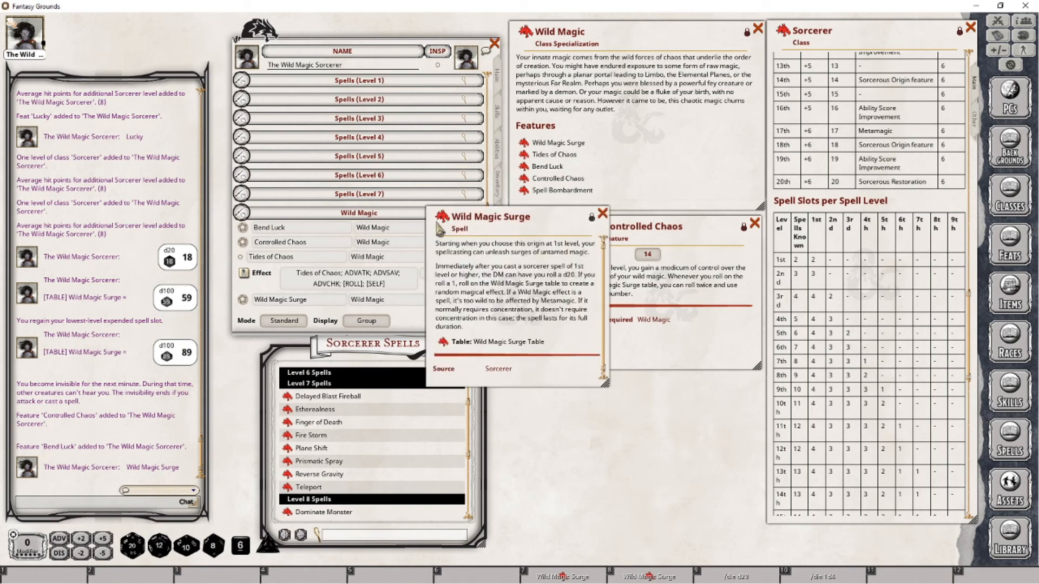
pyautogui.click(603, 213)
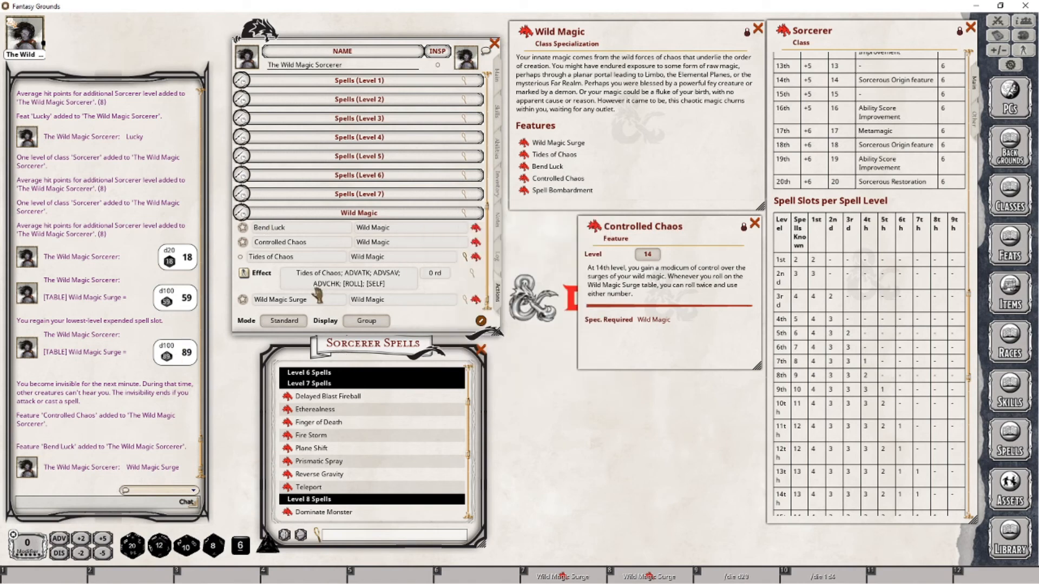
pyautogui.click(243, 243)
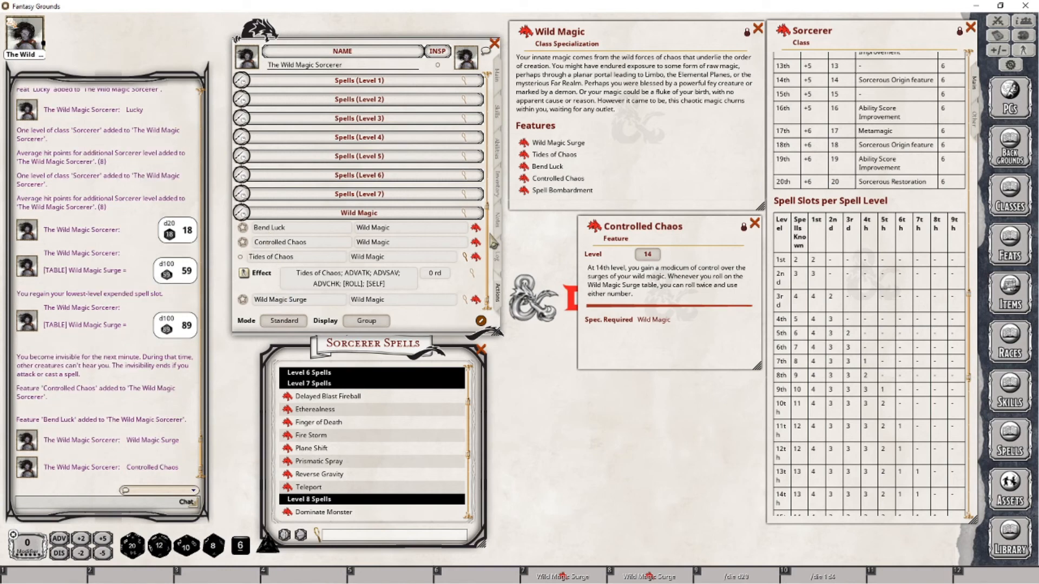
pyautogui.moveTo(475, 242); pyautogui.dragTo(146, 419)
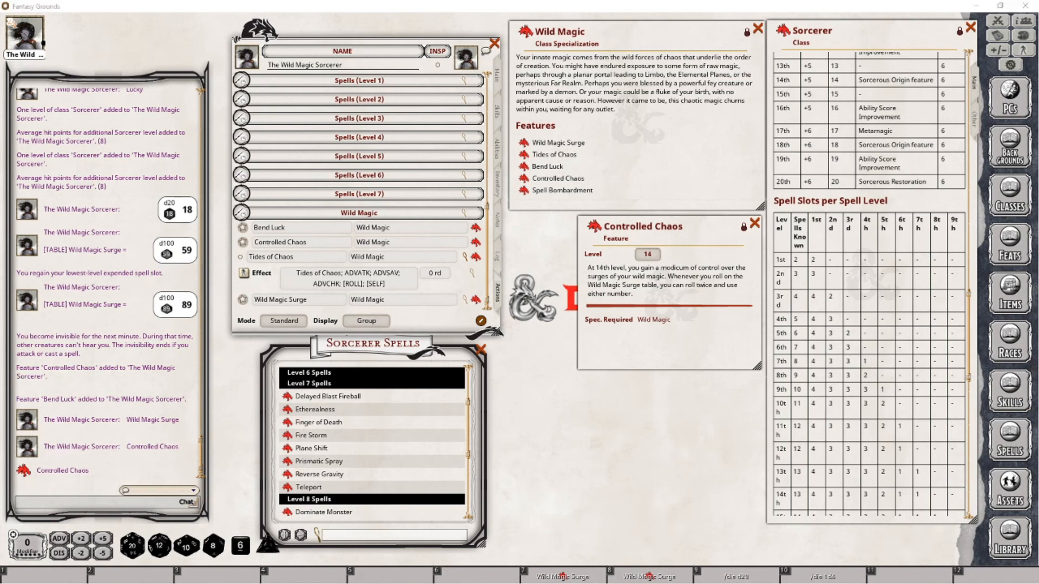
# Step: Advance the character to Sorcerer 15 and set Font of Magic to 15 daily uses
pyautogui.click(497, 77)
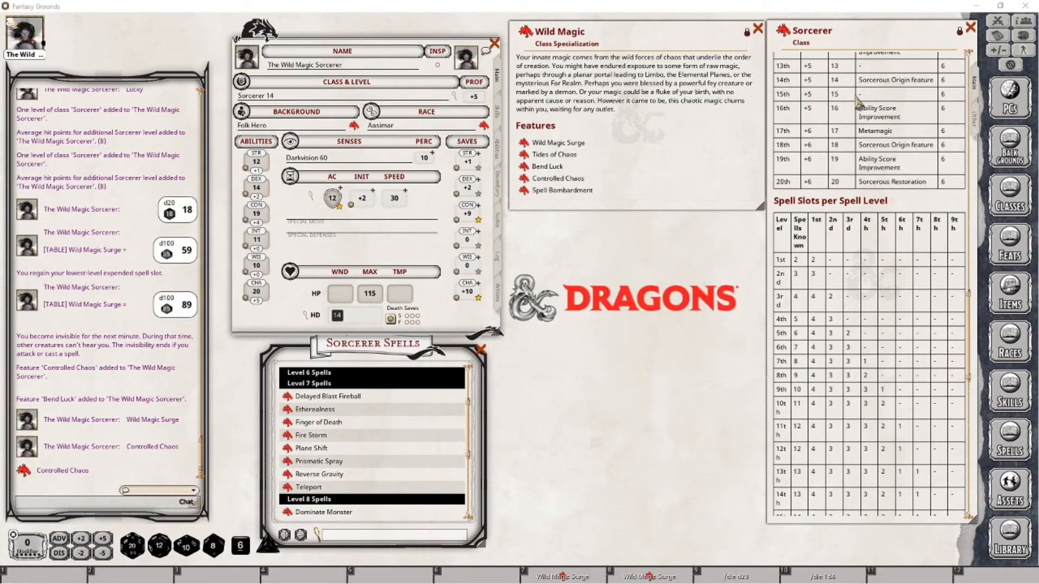
pyautogui.scroll(-1, 846, 490)
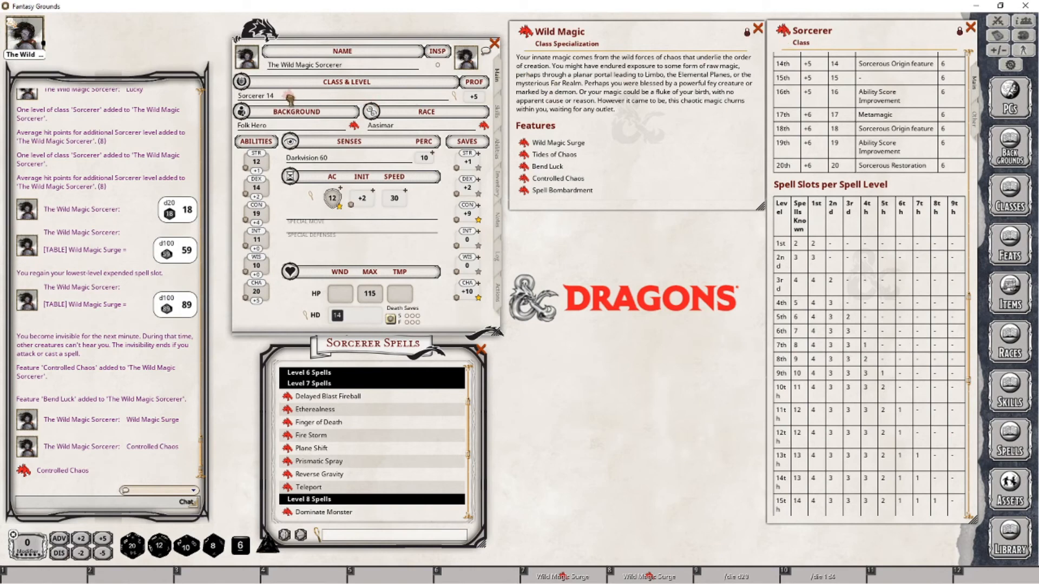
pyautogui.moveTo(290, 98); pyautogui.dragTo(288, 95)
pyautogui.click(499, 297)
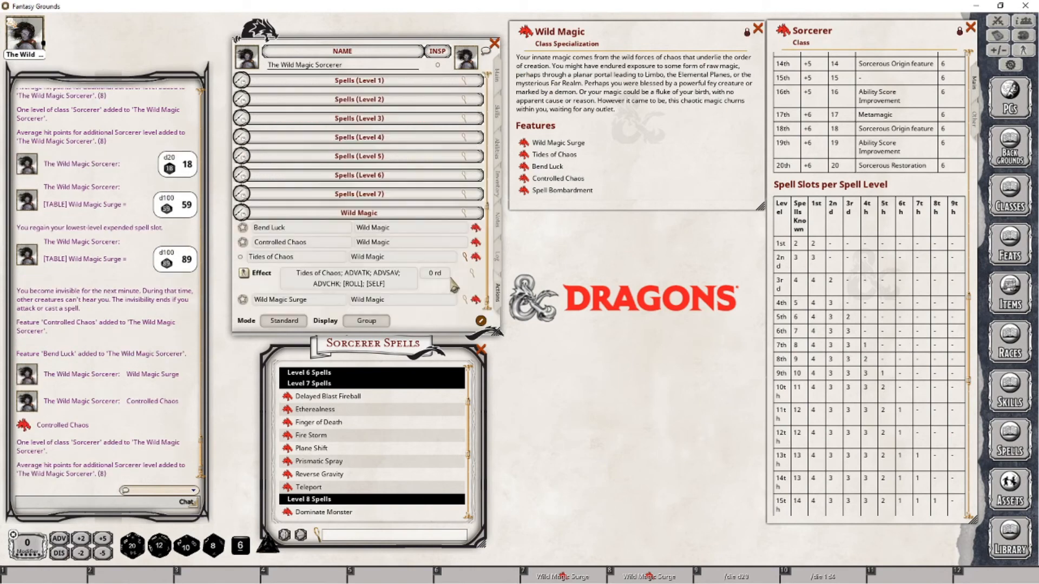
pyautogui.scroll(5, 300, 219)
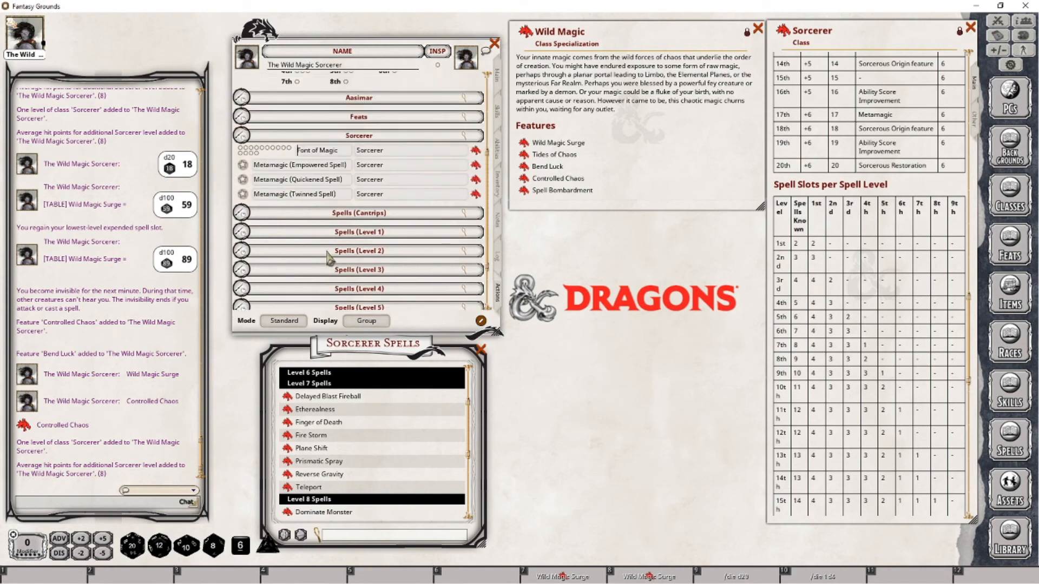
pyautogui.click(282, 323)
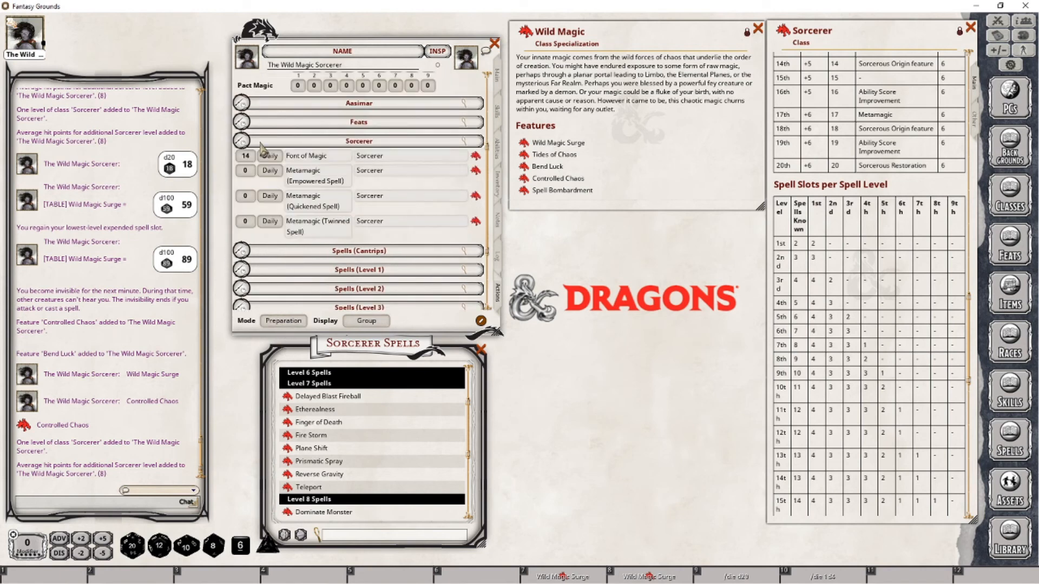
pyautogui.write('15')
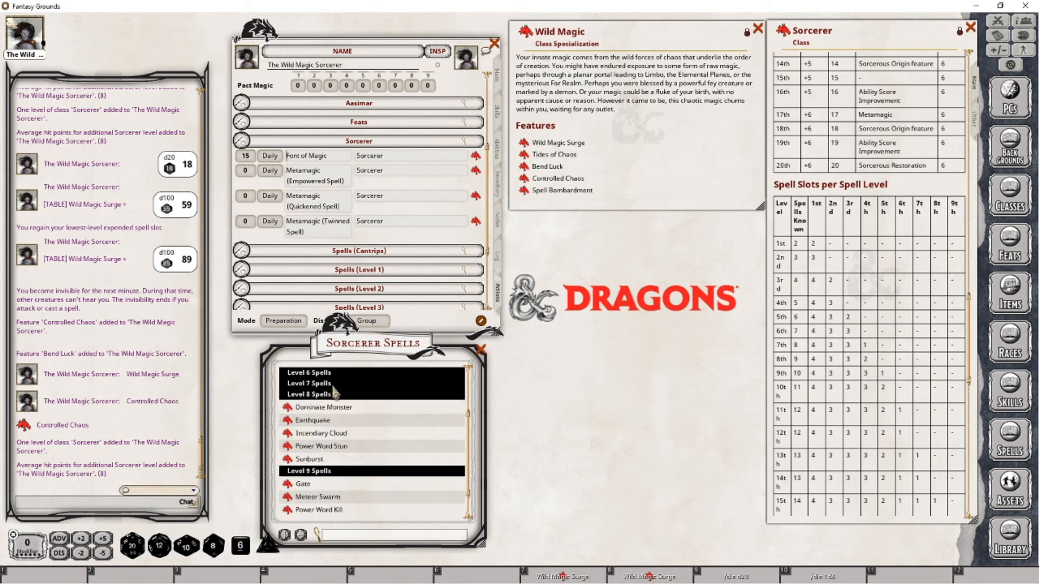
# Step: Add Incendiary Cloud from the Sorcerer spell list to the character's level 8 spells
pyautogui.scroll(-5, 328, 397)
pyautogui.scroll(-5, 339, 271)
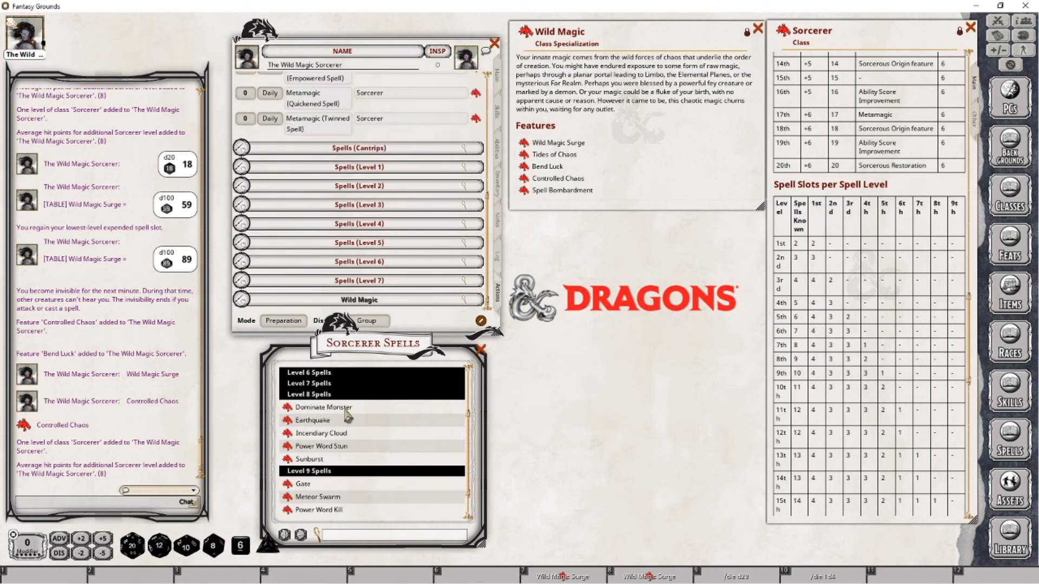
pyautogui.moveTo(338, 437); pyautogui.dragTo(365, 250)
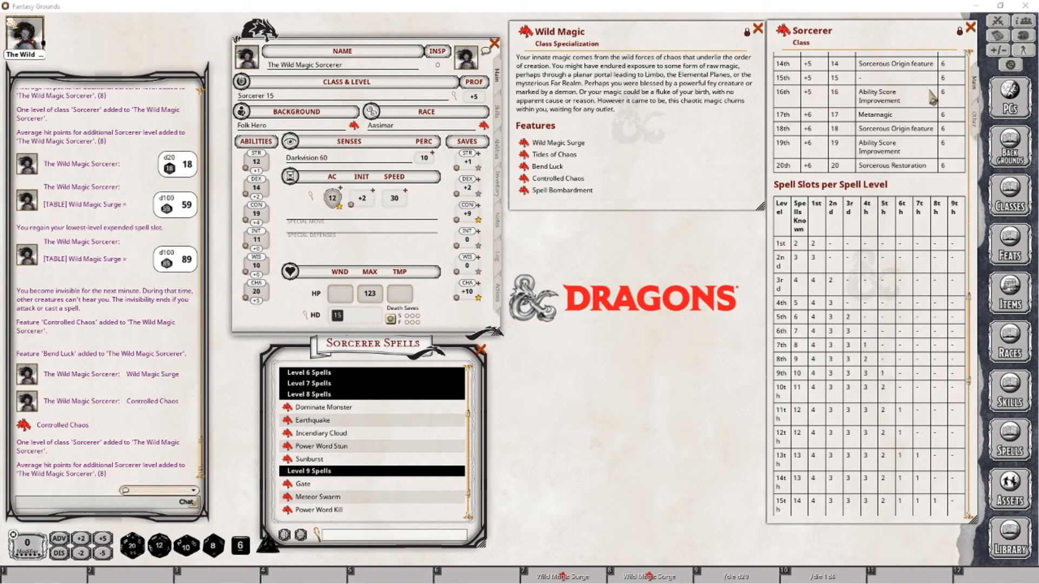
# Step: Advance the character to Sorcerer 16 and set Font of Magic to 16 daily uses
pyautogui.scroll(-2, 827, 459)
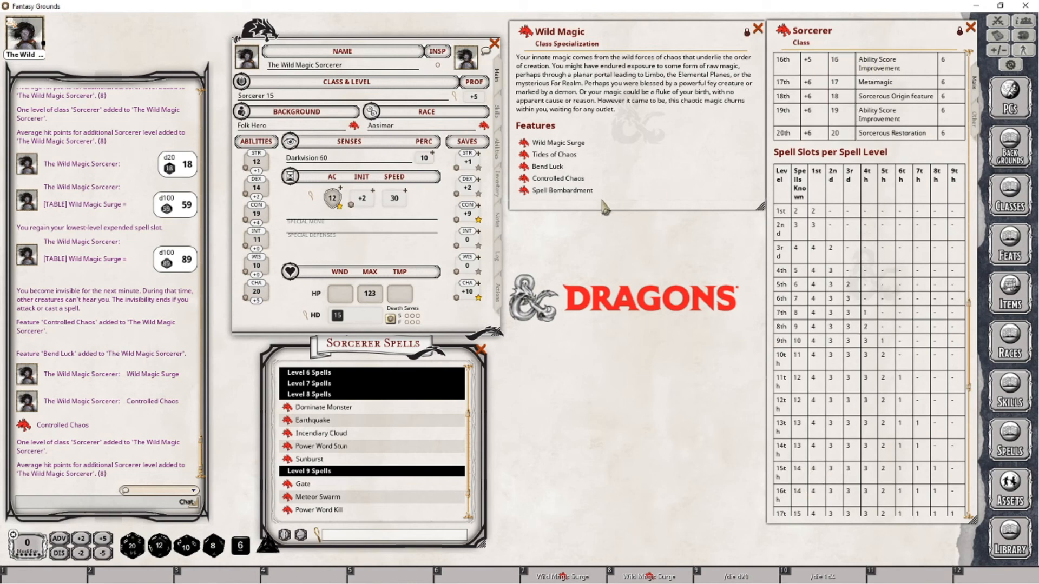
pyautogui.moveTo(782, 35); pyautogui.dragTo(286, 99)
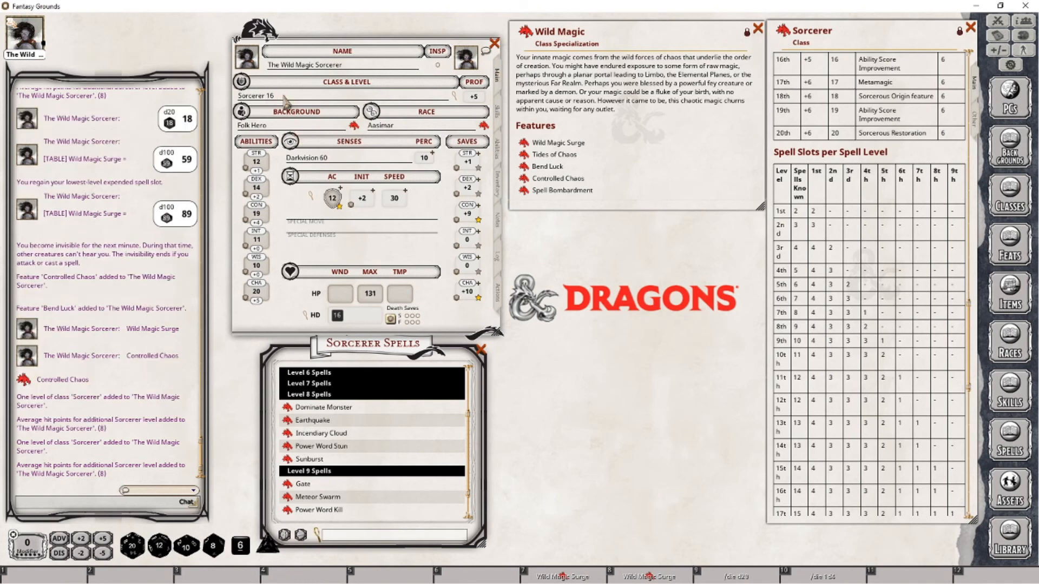
pyautogui.click(497, 293)
pyautogui.click(284, 320)
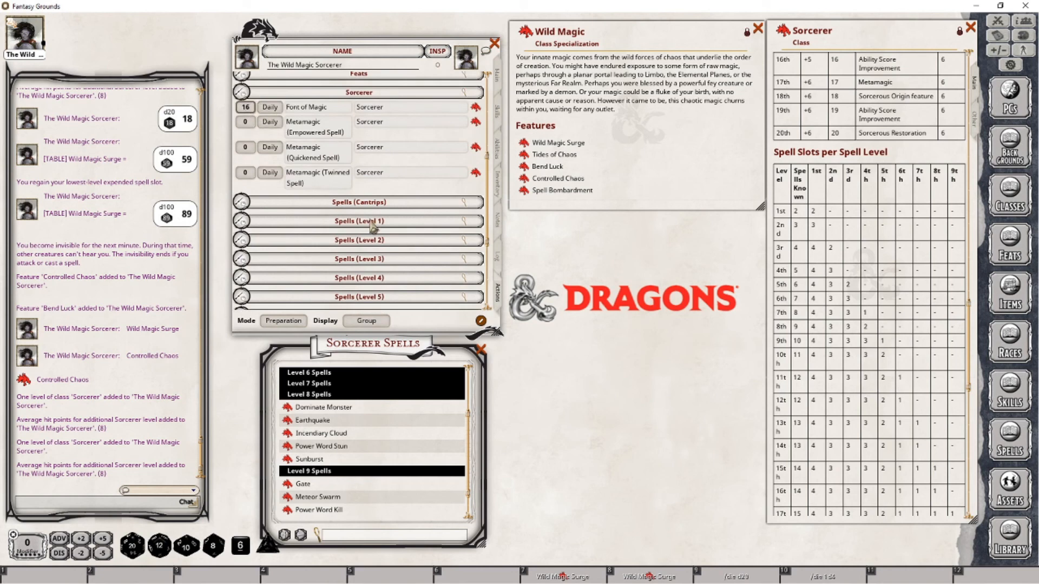
pyautogui.scroll(-3, 374, 227)
pyautogui.click(284, 321)
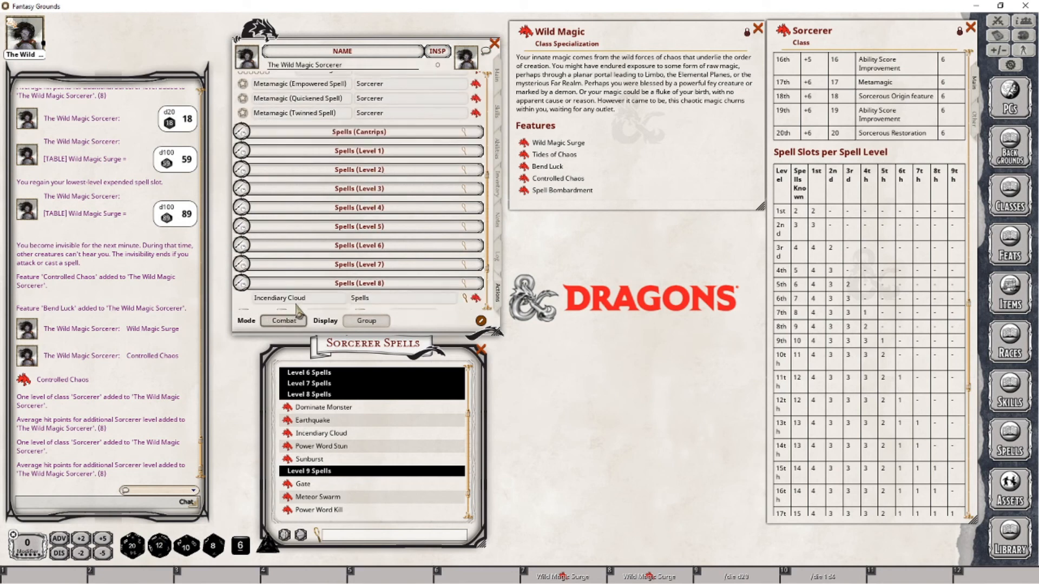
# Step: Raise the Wisdom score to 12 and advance the character to Sorcerer 17
pyautogui.click(498, 75)
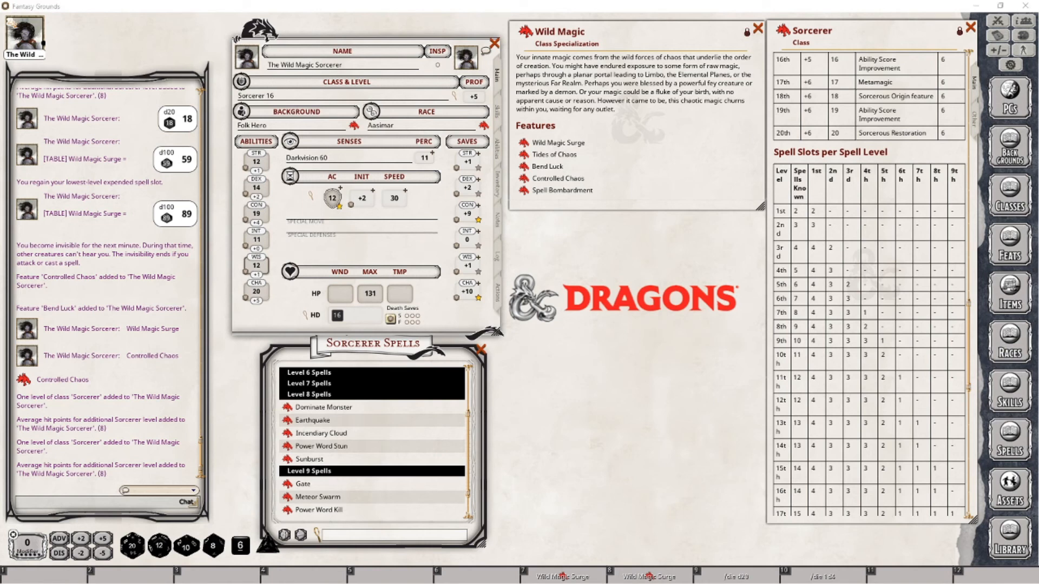
pyautogui.click(669, 318)
pyautogui.scroll(-1, 896, 325)
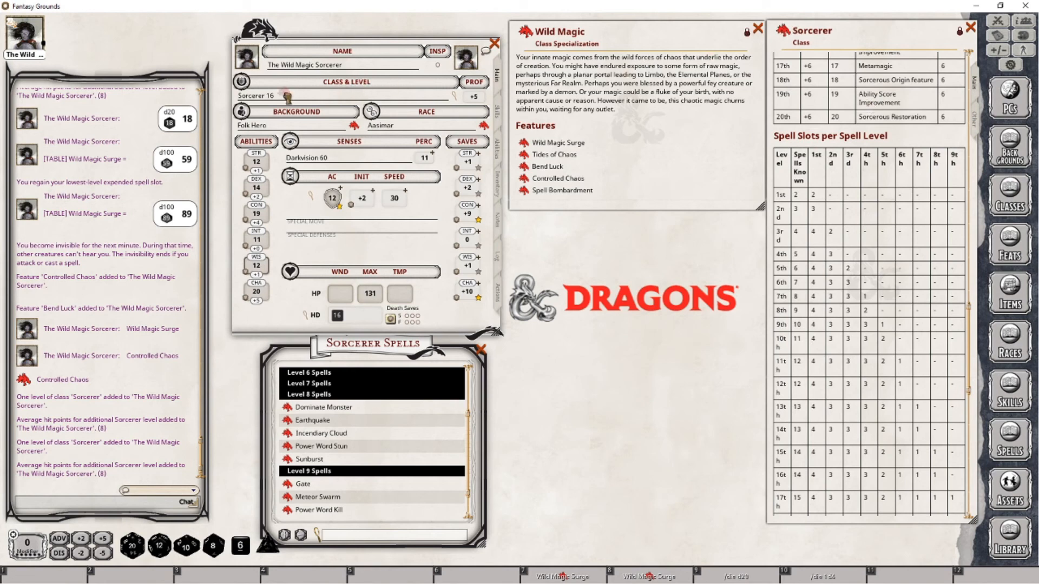
pyautogui.moveTo(287, 97); pyautogui.dragTo(288, 97)
# Step: Set Font of Magic to 17 daily uses and switch the actions to Combat mode
pyautogui.click(498, 295)
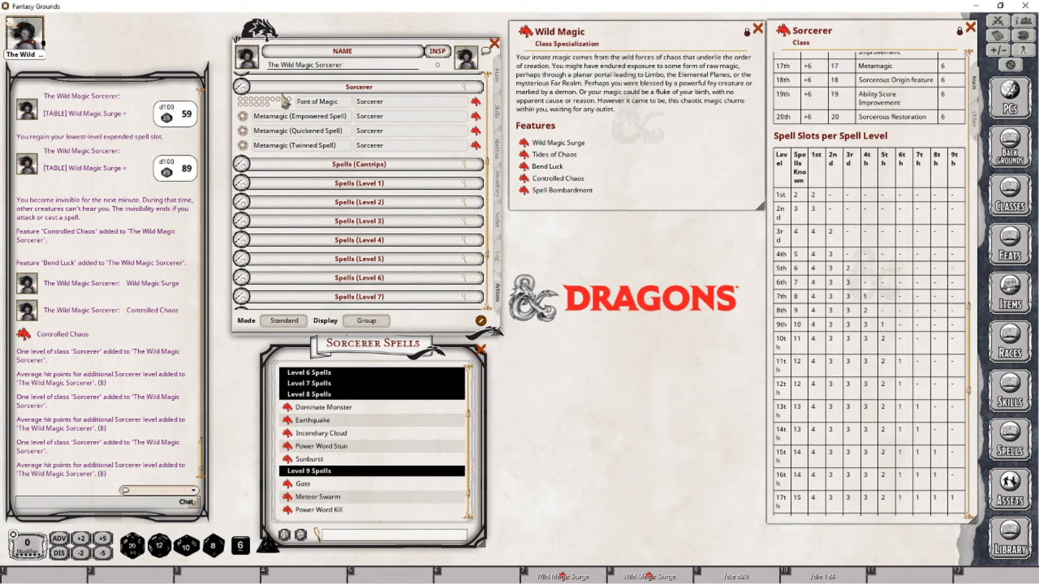
pyautogui.click(284, 320)
pyautogui.click(246, 108)
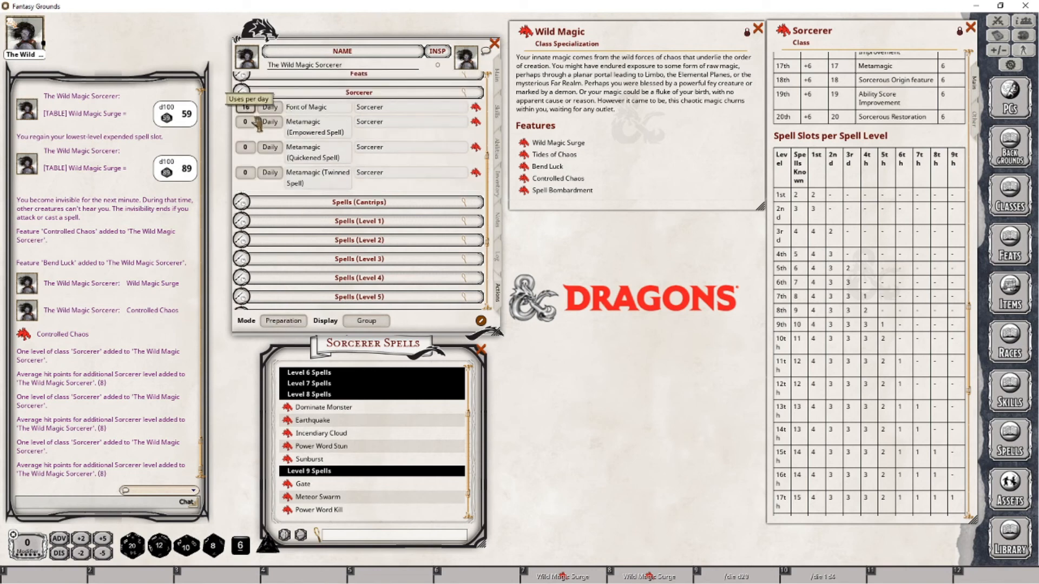
pyautogui.write('17')
pyautogui.press('Tab')
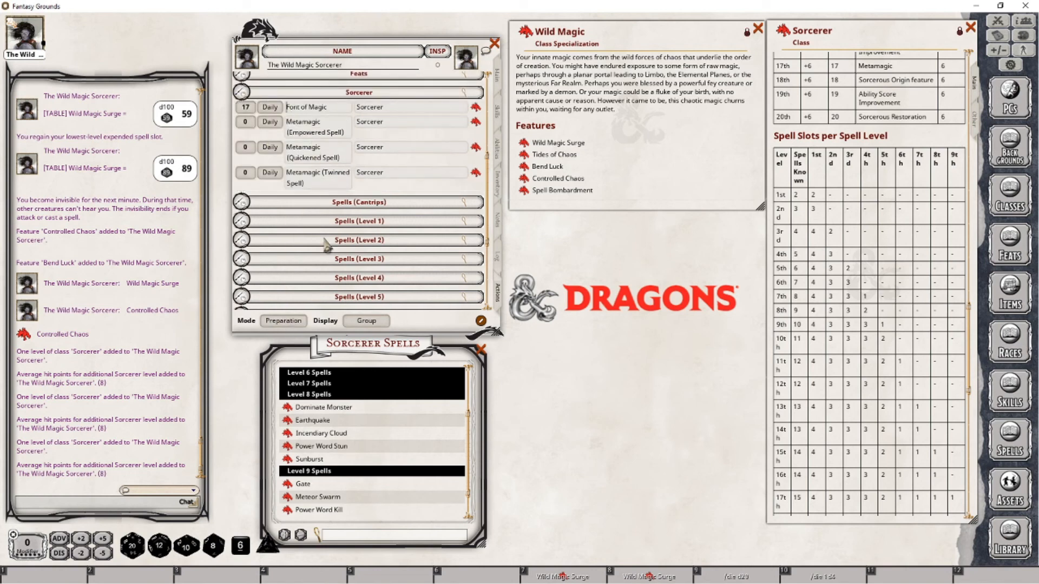
pyautogui.click(283, 321)
# Step: Add Wish from the Sorcerer spell list to the character's level 9 spells and collapse that spell group
pyautogui.scroll(-5, 336, 217)
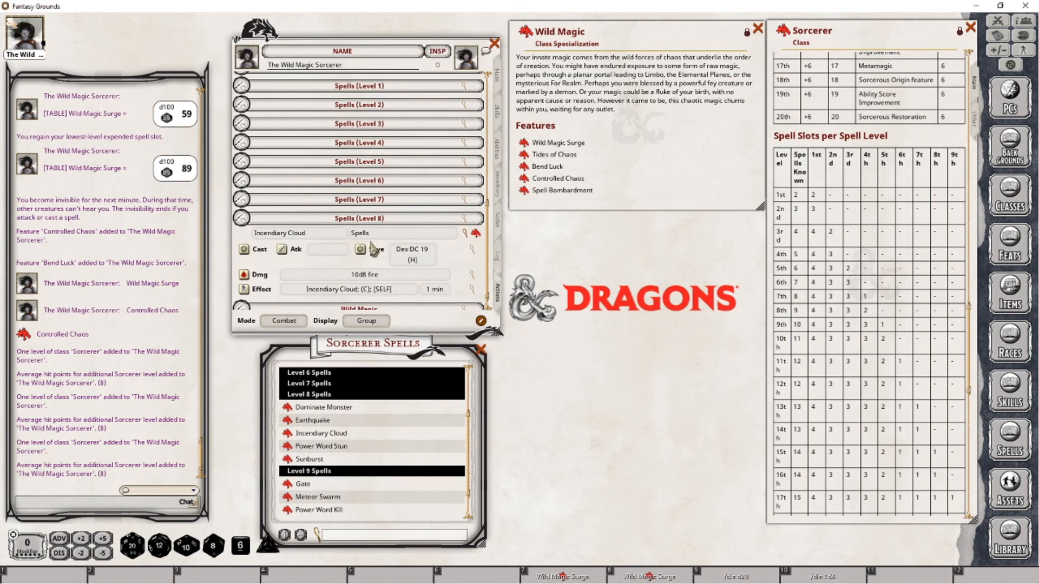
pyautogui.click(314, 394)
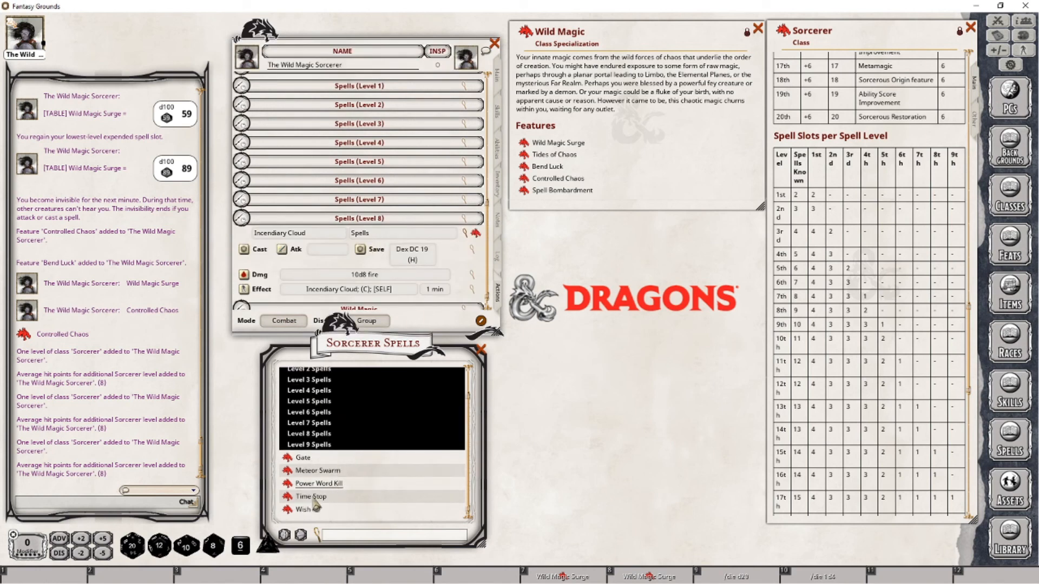
pyautogui.moveTo(287, 513); pyautogui.dragTo(246, 224)
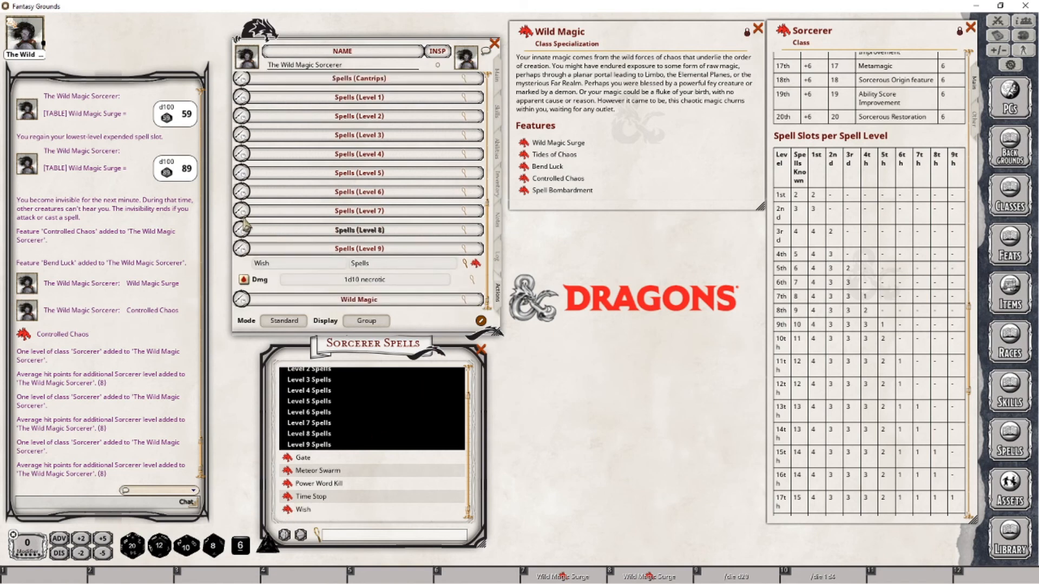
pyautogui.click(243, 250)
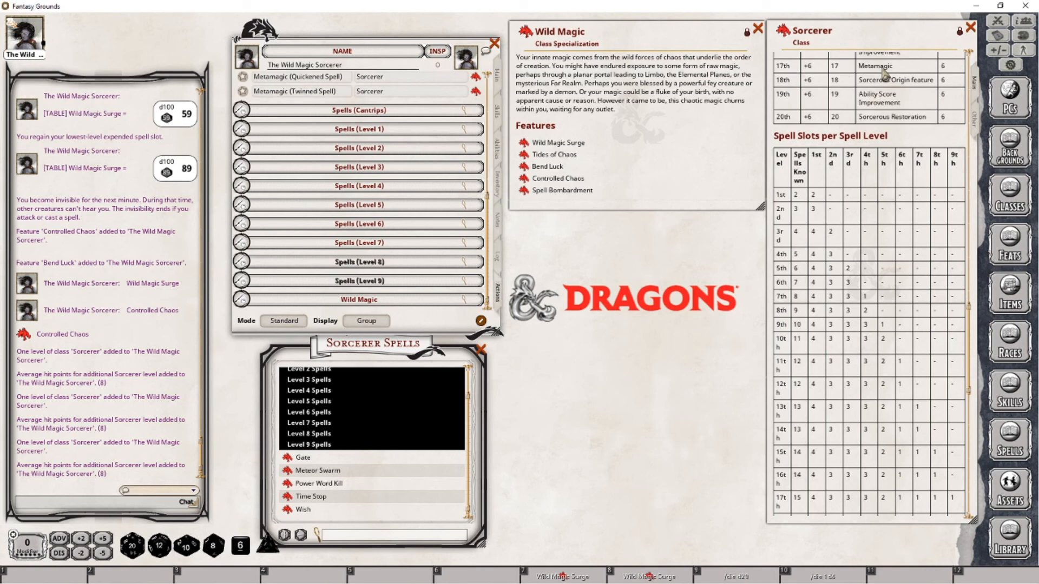
# Step: Open the Metamagic (Empowered Spell) description to review the available Metamagic options
pyautogui.scroll(3, 405, 235)
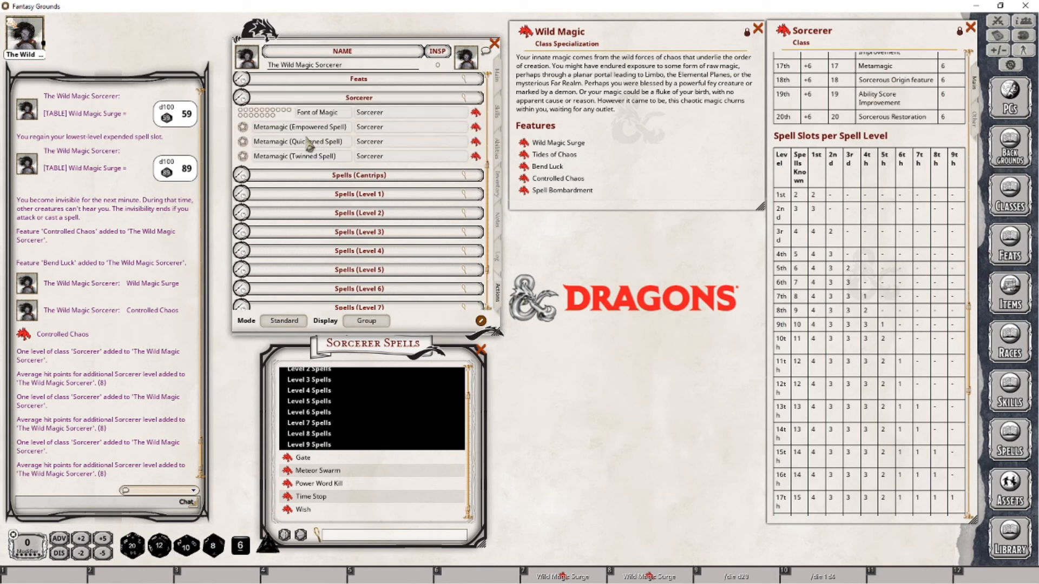
pyautogui.scroll(1, 344, 168)
pyautogui.click(476, 160)
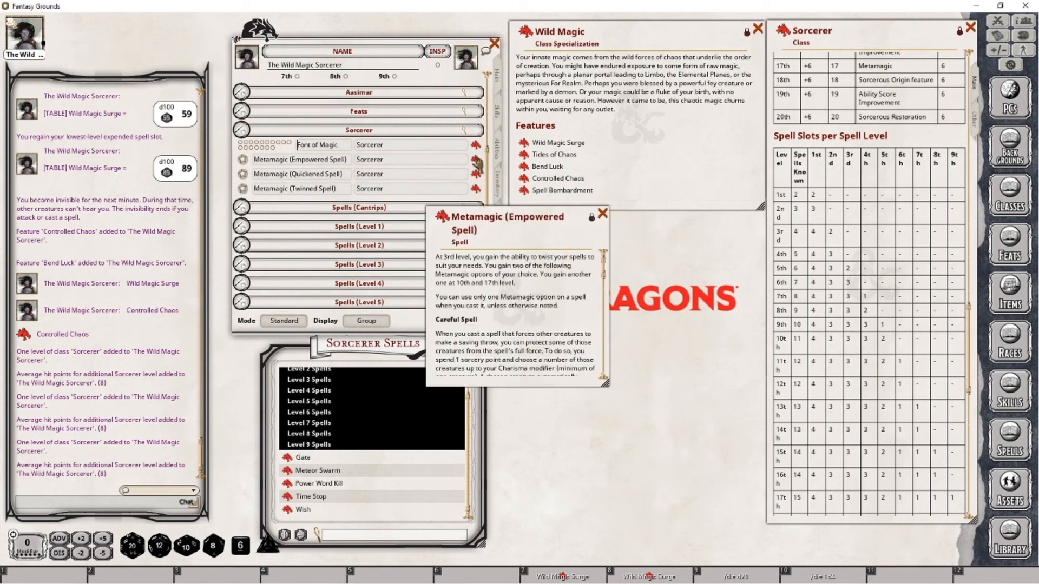
# Step: Add another Metamagic entry to the Sorcerer actions, rename it Metamagic (Careful Spell) and close its description
pyautogui.moveTo(348, 195); pyautogui.dragTo(346, 198)
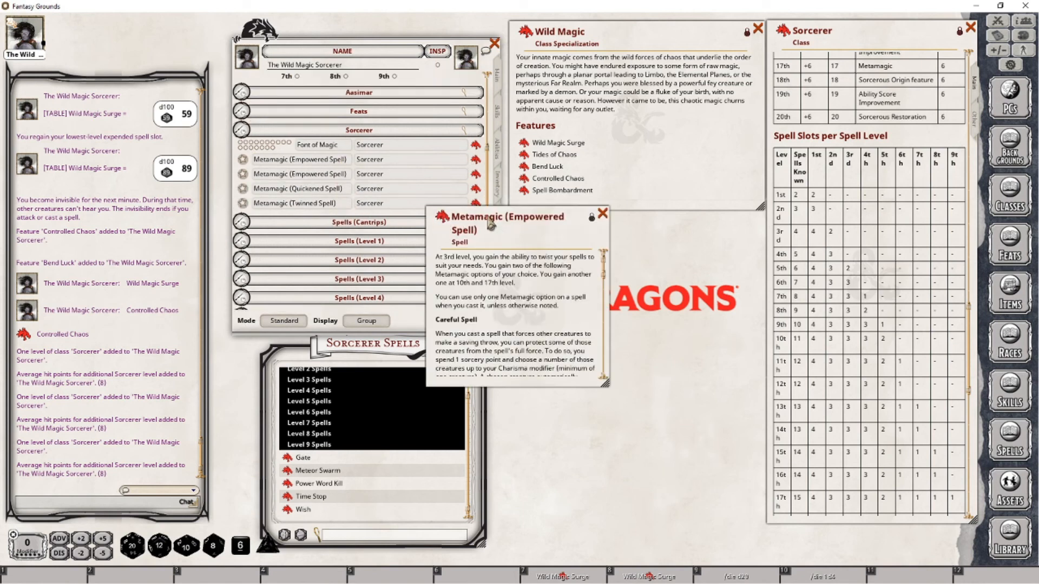
pyautogui.moveTo(490, 223); pyautogui.dragTo(646, 226)
pyautogui.scroll(-3, 640, 334)
pyautogui.scroll(1, 641, 334)
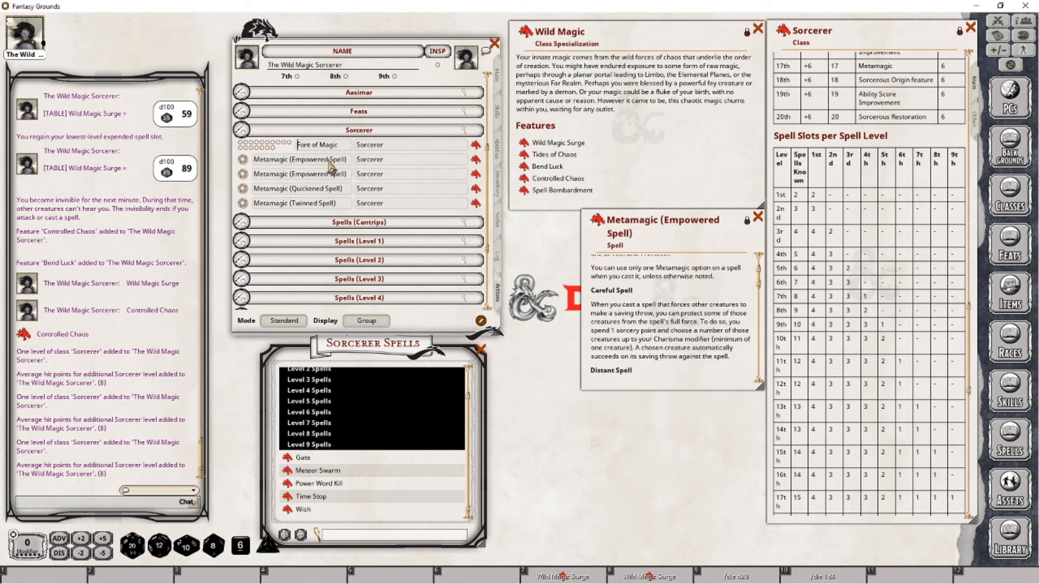
pyautogui.press('shift')
pyautogui.hotkey('ctrl', 'shift', 'Left')
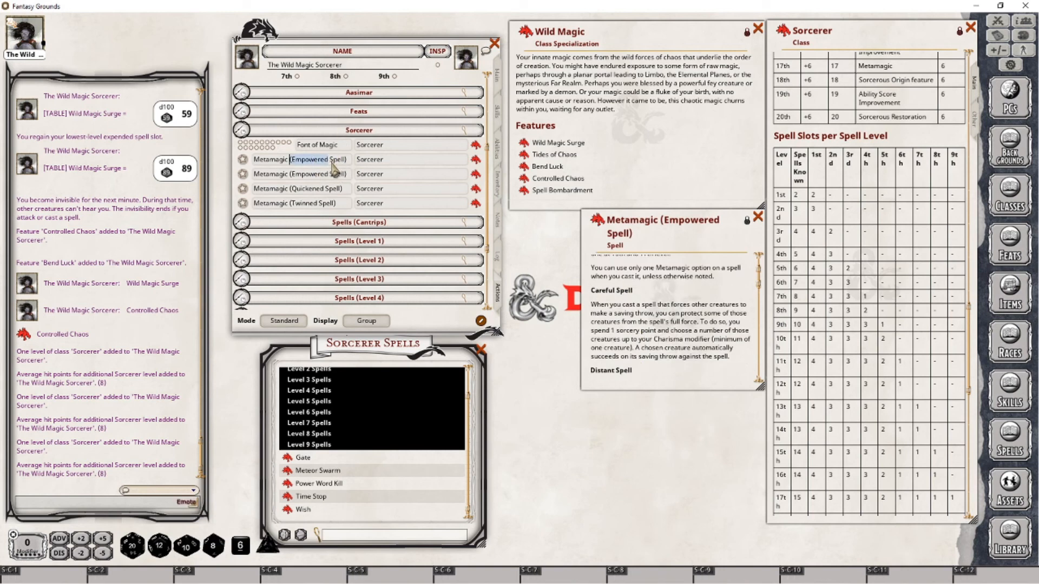
pyautogui.write('Careful')
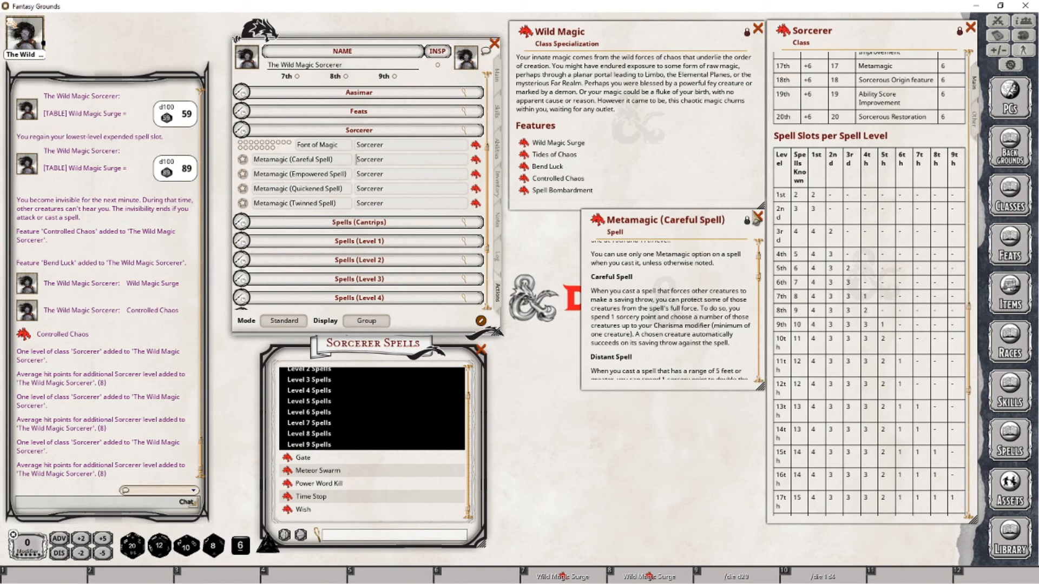
pyautogui.click(759, 219)
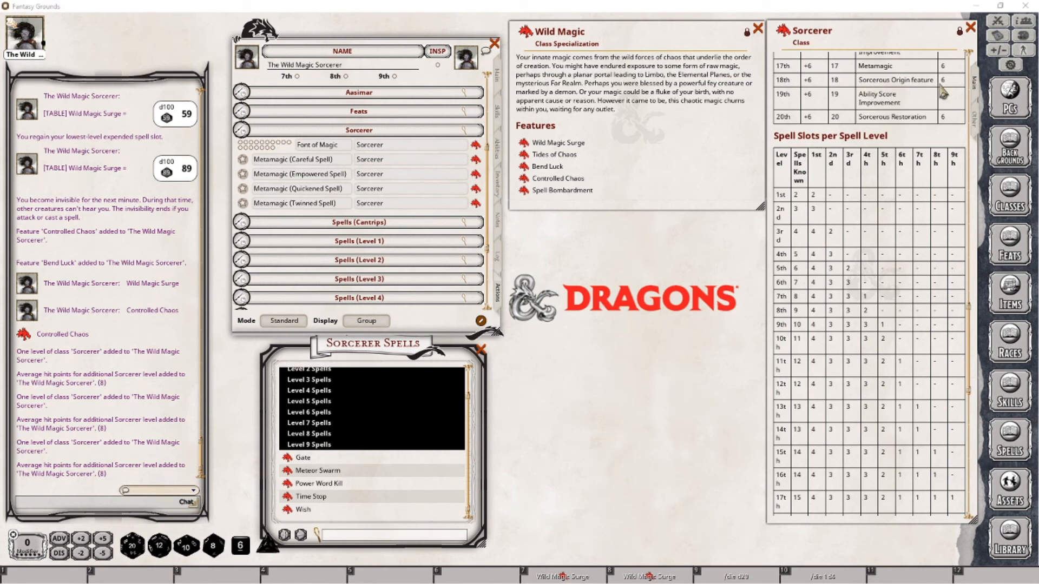
# Step: Open the Spell Bombardment feature, check the level 18 row of the Sorcerer spell slot table and close the Sorcerer spell list
pyautogui.click(524, 190)
pyautogui.moveTo(306, 352); pyautogui.dragTo(623, 223)
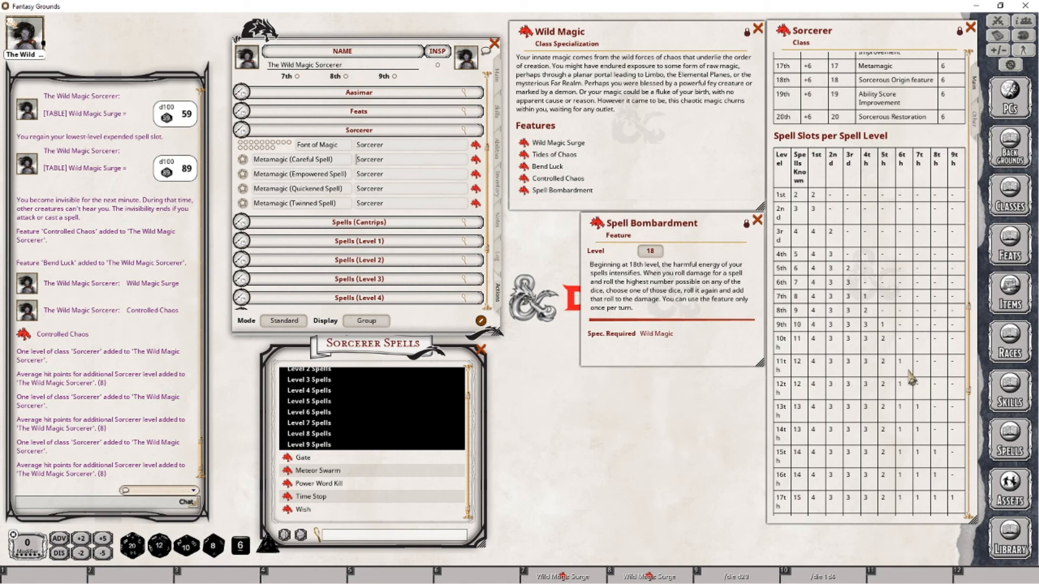
pyautogui.scroll(-1, 913, 379)
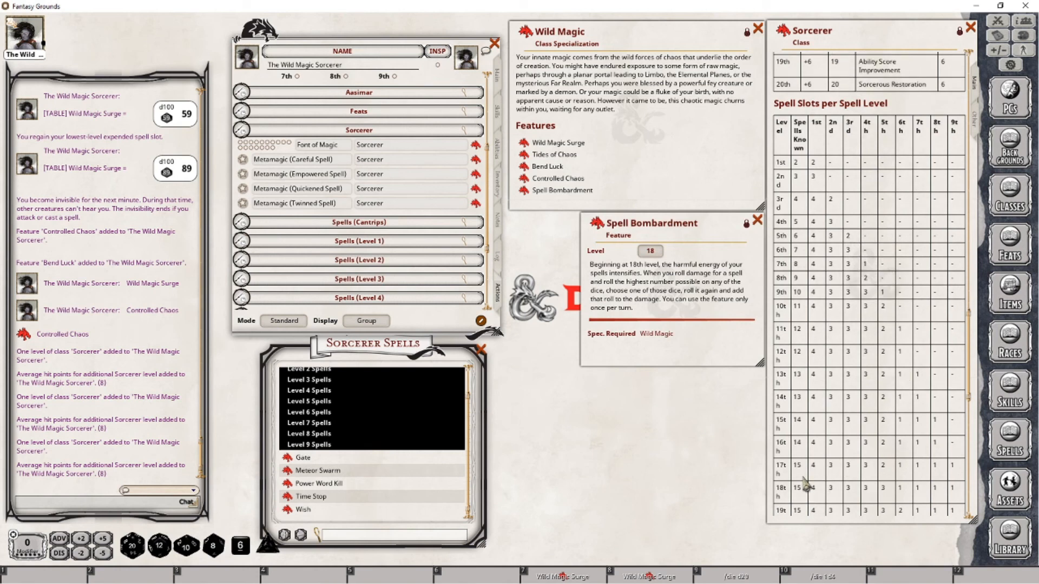
pyautogui.scroll(-2, 806, 483)
pyautogui.scroll(-2, 803, 479)
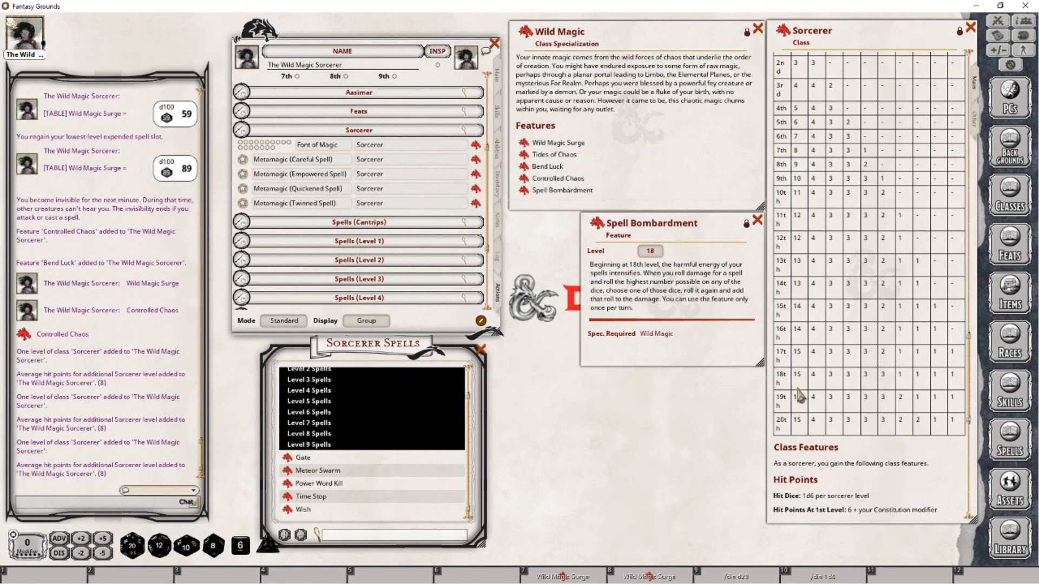
pyautogui.scroll(5, 804, 439)
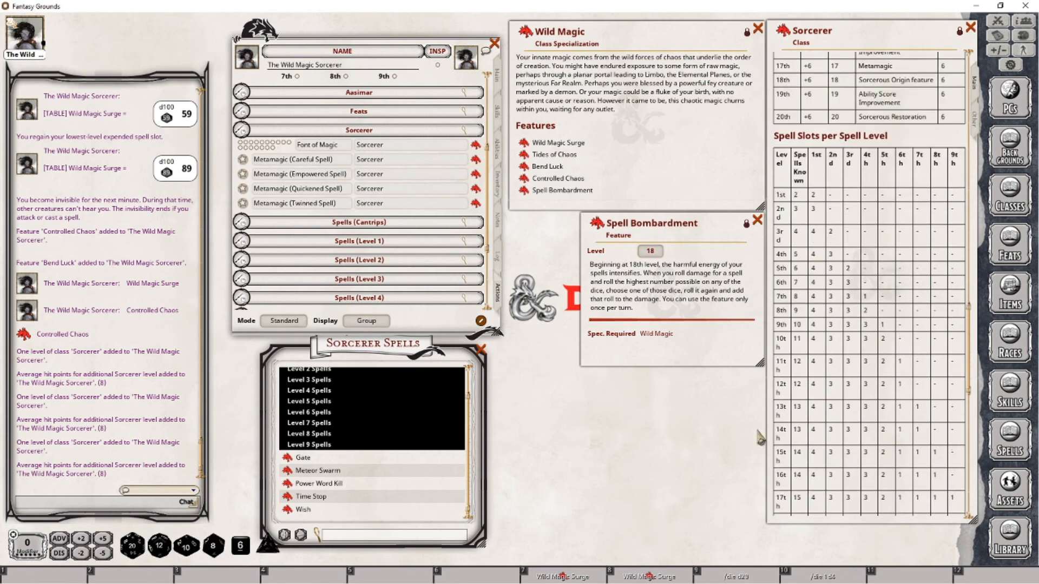
pyautogui.click(482, 351)
pyautogui.scroll(4, 911, 377)
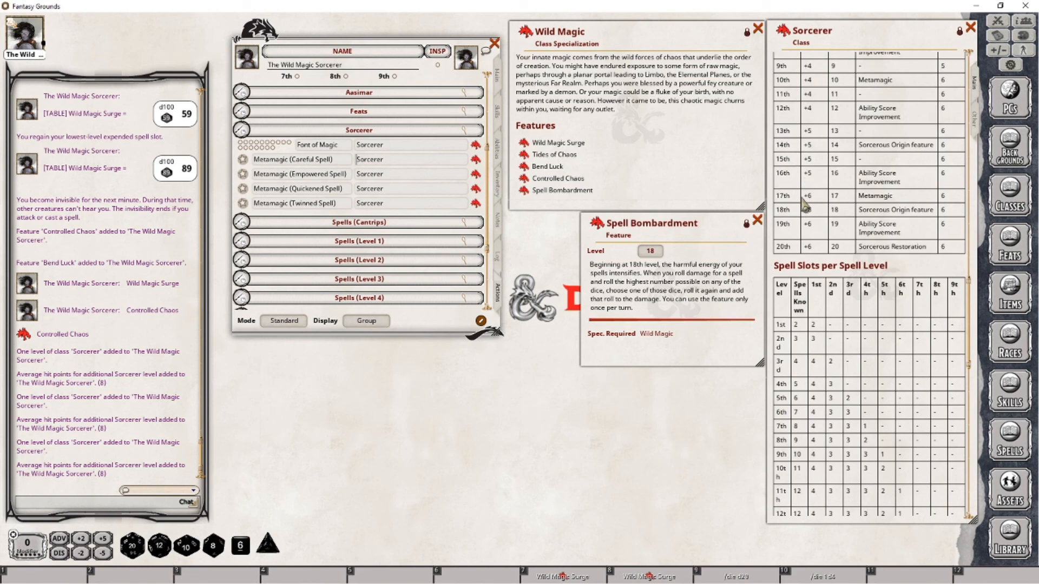
# Step: Advance the character to Sorcerer 18, set Font of Magic to 18 daily uses and collapse the Sorcerer group
pyautogui.click(496, 81)
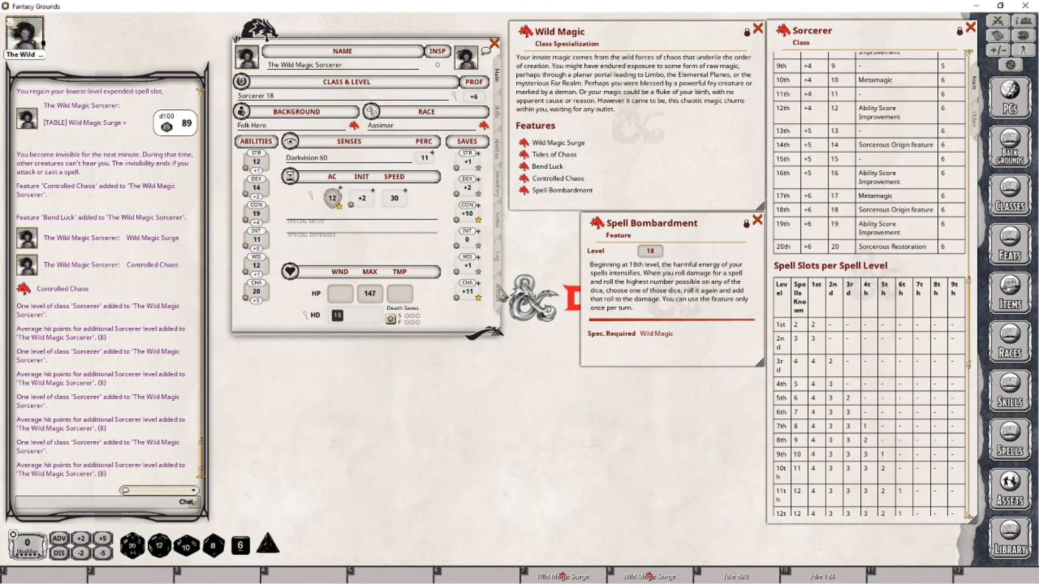
pyautogui.click(498, 293)
pyautogui.click(279, 321)
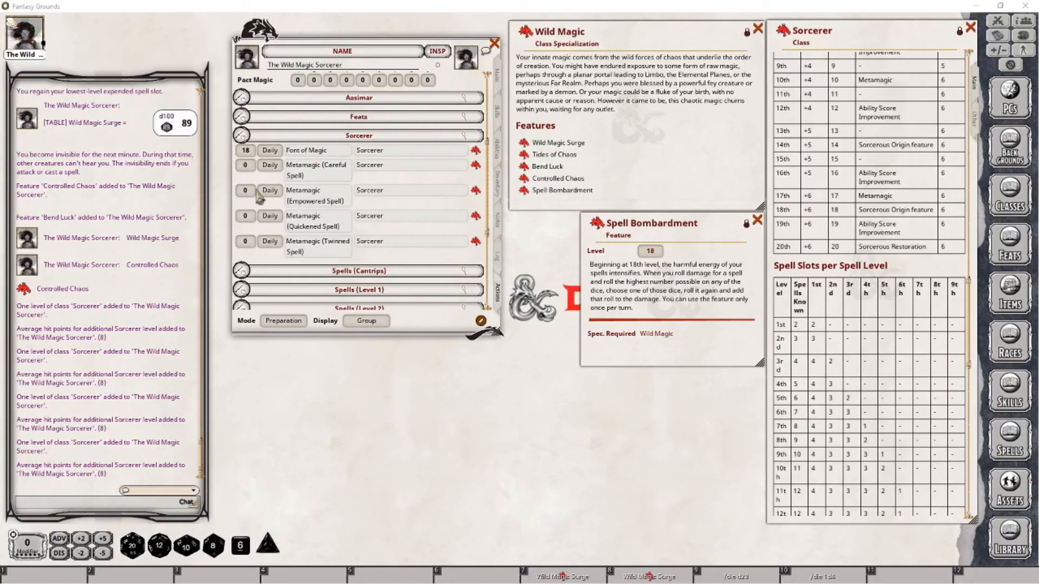
pyautogui.click(242, 135)
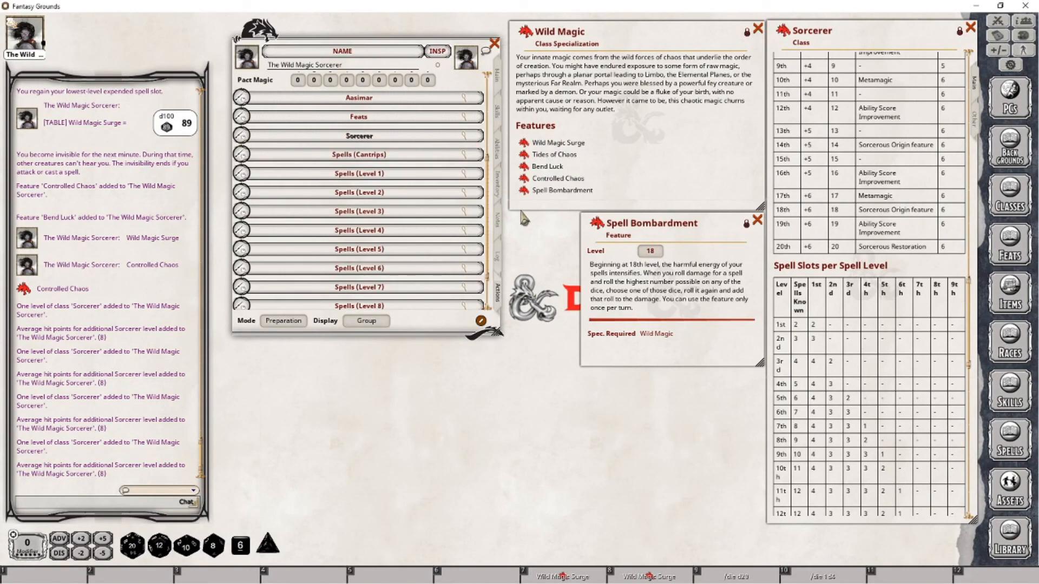
# Step: Add the Spell Bombardment feature to the character's actions and assign it to the Wild Magic group
pyautogui.moveTo(597, 227); pyautogui.dragTo(417, 133)
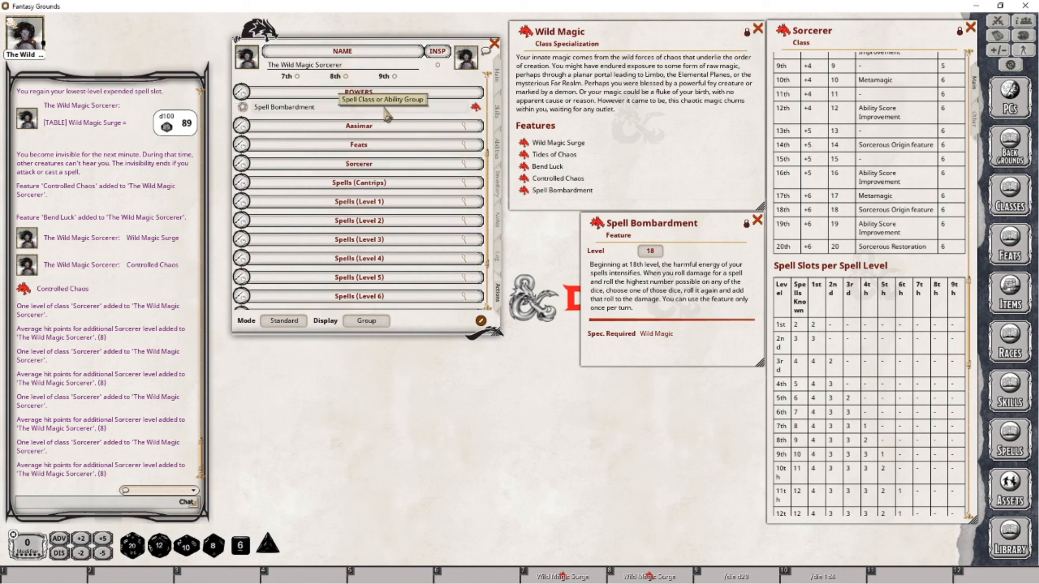
pyautogui.write('Wild Mag')
pyautogui.press('Tab')
# Step: Roll the fire damage of Incendiary Cloud from the level 8 spells, plus one extra d8 for Spell Bombardment
pyautogui.scroll(-2, 386, 115)
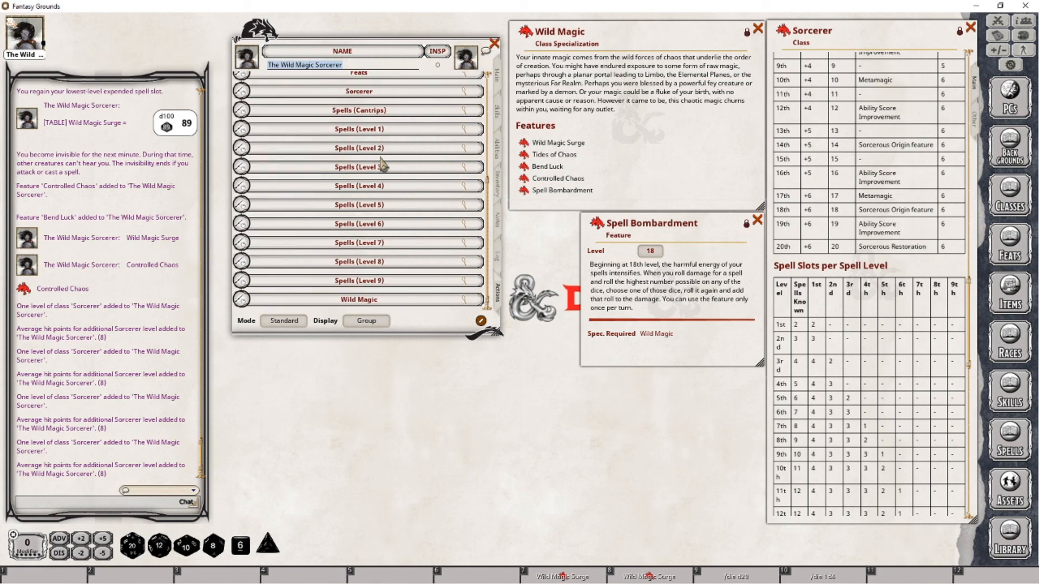
pyautogui.click(247, 265)
pyautogui.scroll(-1, 330, 252)
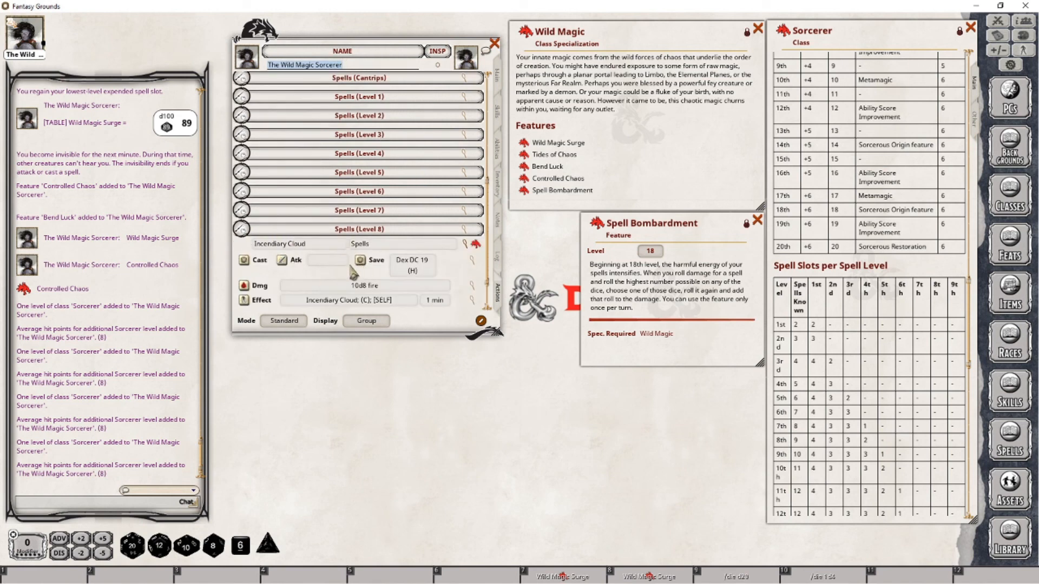
pyautogui.scroll(-1, 242, 268)
pyautogui.click(245, 253)
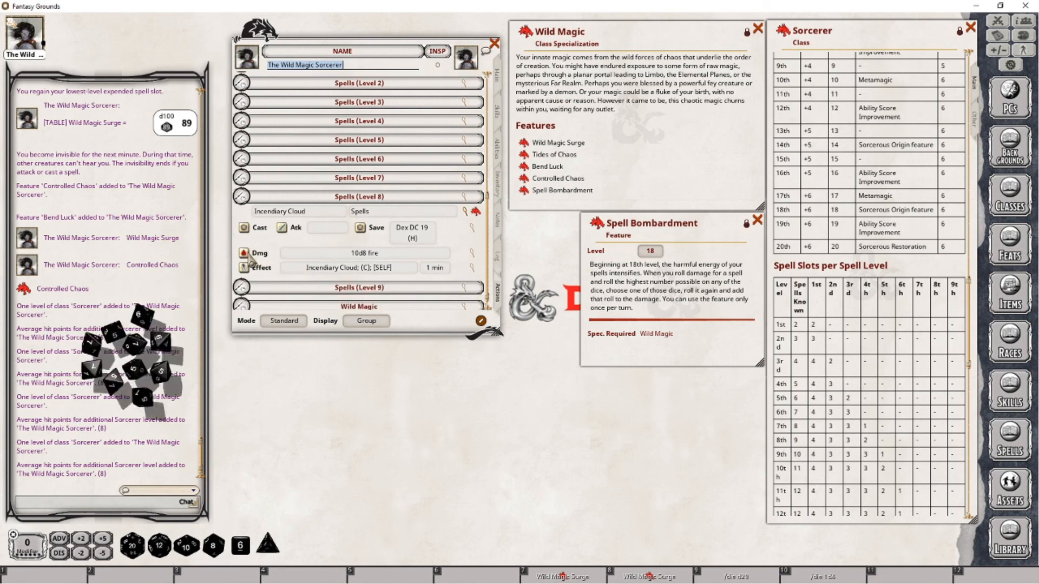
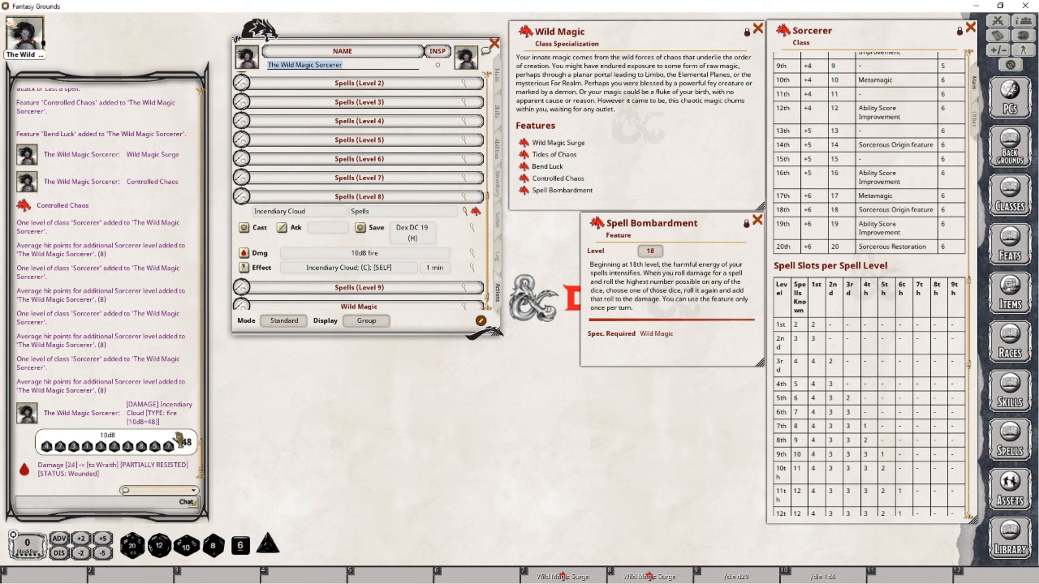
pyautogui.moveTo(212, 548); pyautogui.dragTo(140, 482)
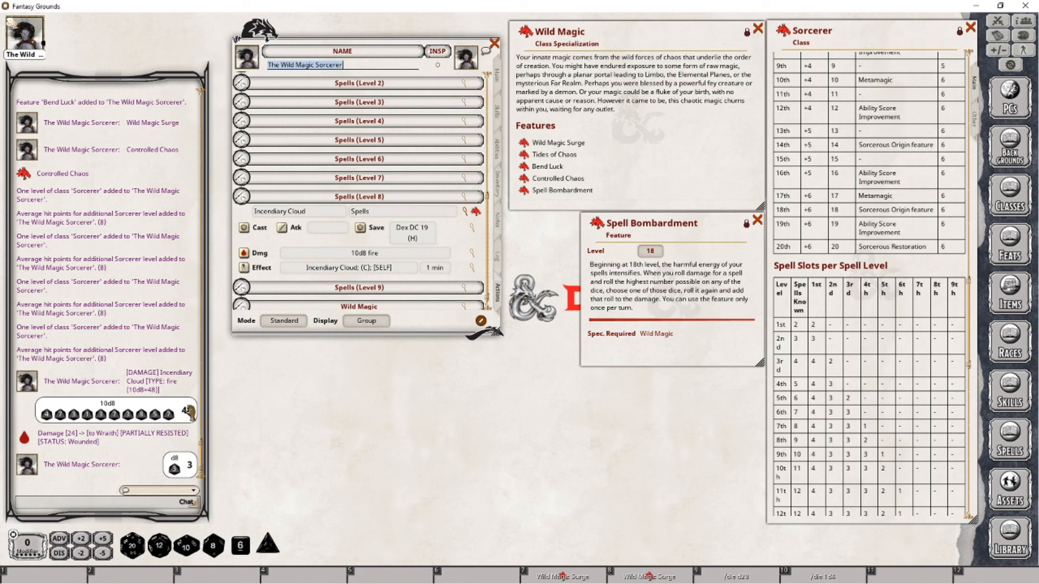
# Step: Apply the extra d8 roll as damage to the Wraith in the Combat Tracker and close the tracker
pyautogui.click(996, 22)
pyautogui.moveTo(589, 108); pyautogui.dragTo(429, 286)
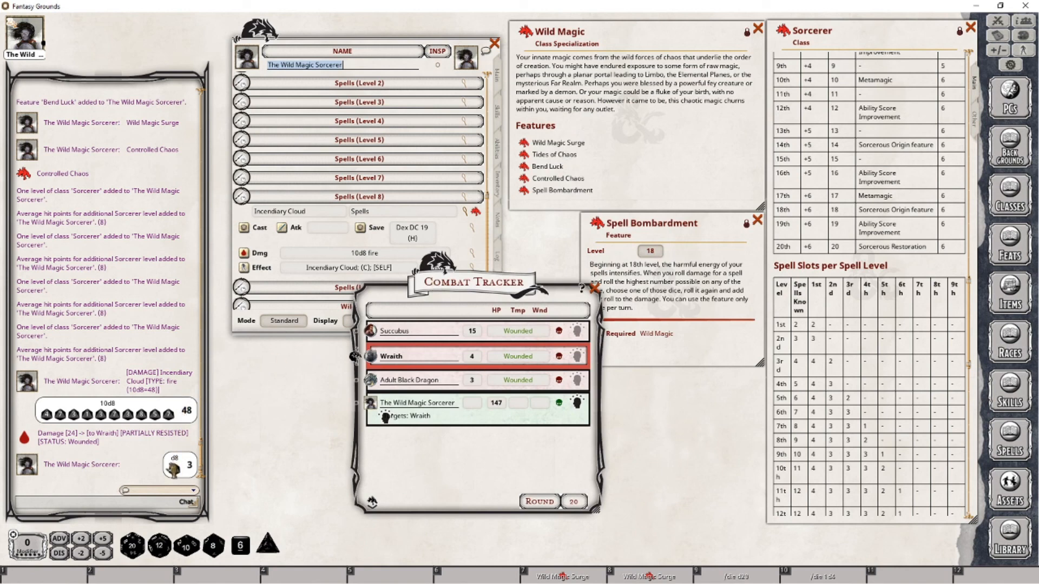
pyautogui.moveTo(173, 469); pyautogui.dragTo(386, 358)
pyautogui.moveTo(178, 470); pyautogui.dragTo(375, 362)
pyautogui.moveTo(355, 356); pyautogui.dragTo(354, 357)
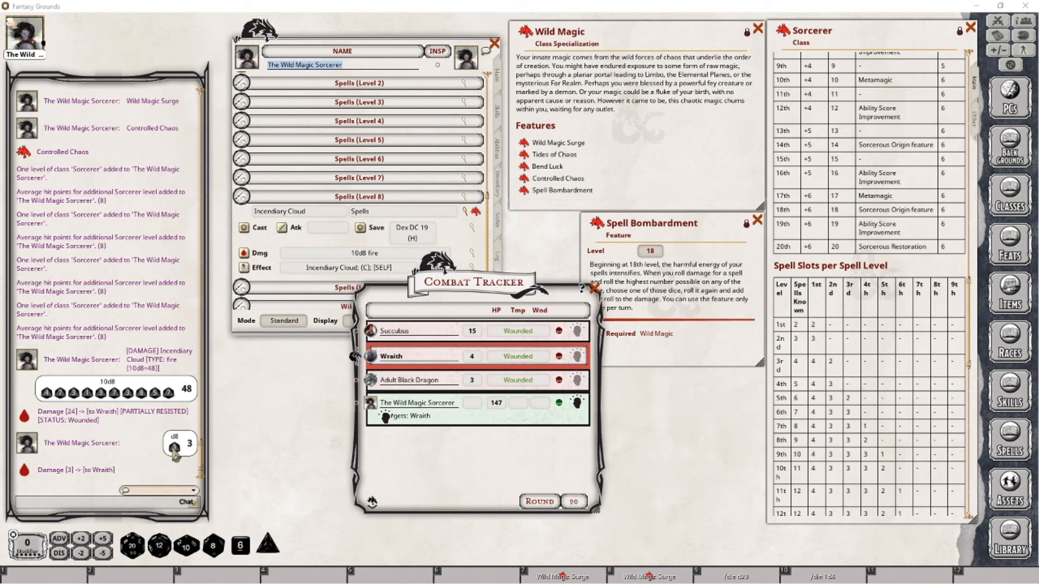
pyautogui.moveTo(556, 373); pyautogui.dragTo(524, 358)
pyautogui.click(595, 290)
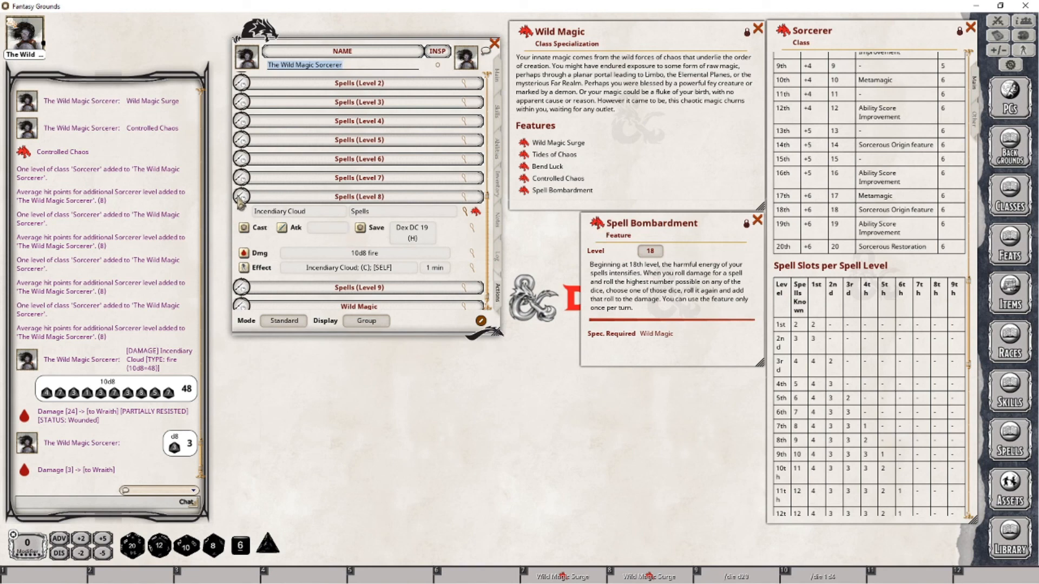
# Step: Announce Spell Bombardment in the chat from the Wild Magic group and close the feature and Wild Magic specialization descriptions
pyautogui.scroll(5, 242, 204)
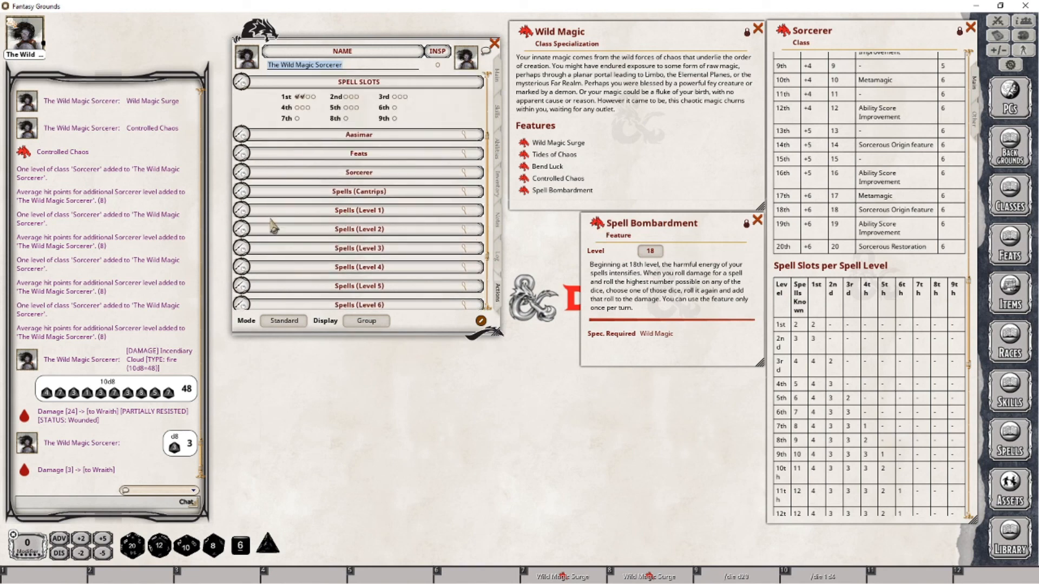
pyautogui.scroll(-3, 322, 286)
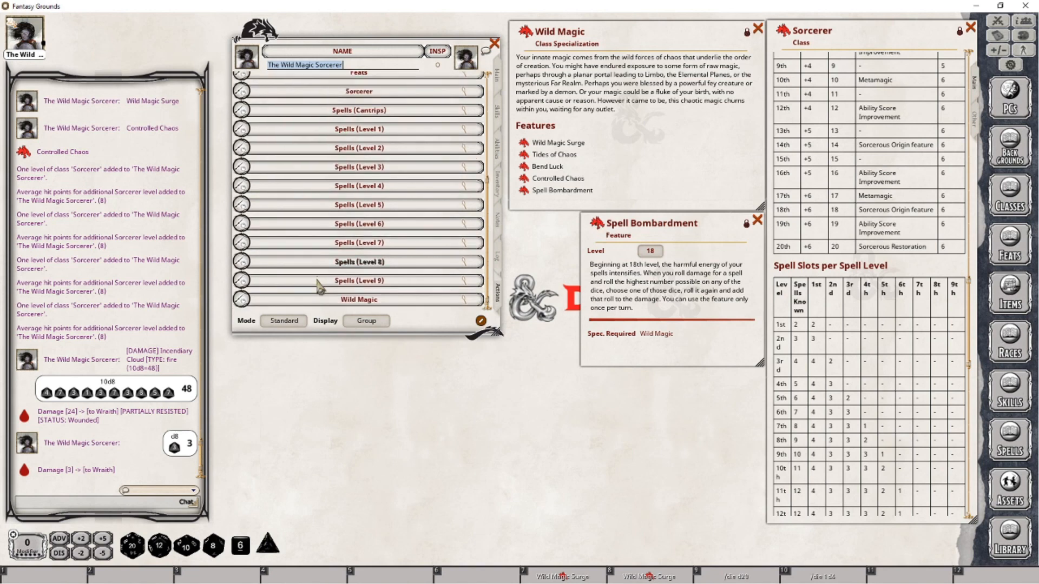
pyautogui.click(241, 300)
pyautogui.scroll(-3, 261, 232)
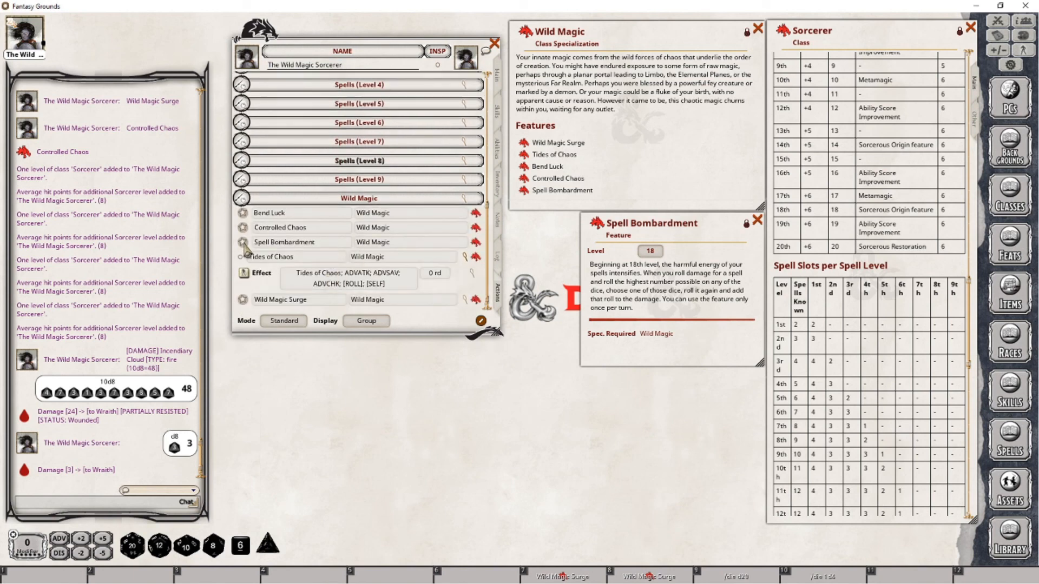
pyautogui.click(243, 245)
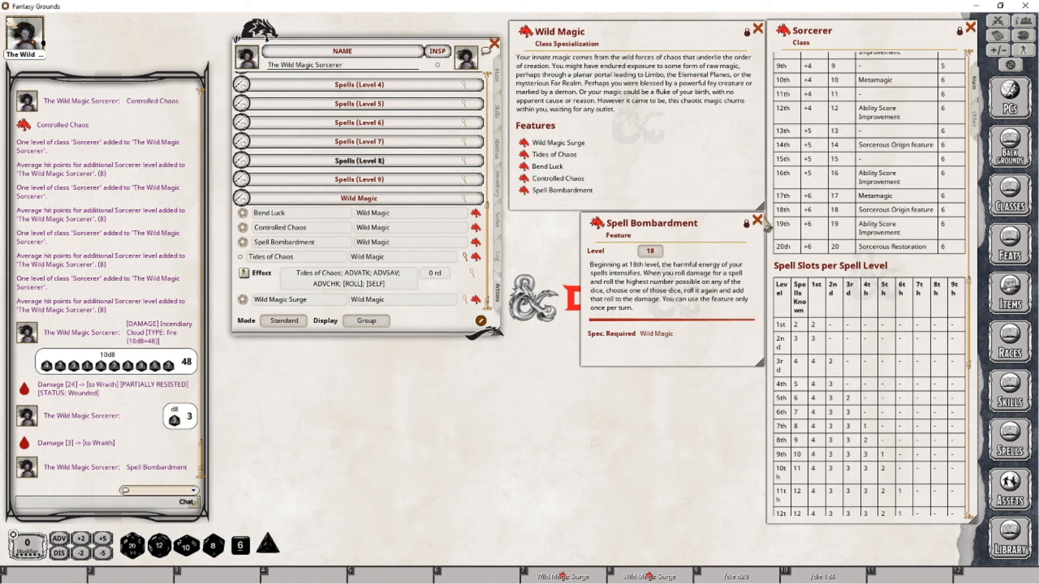
pyautogui.click(758, 221)
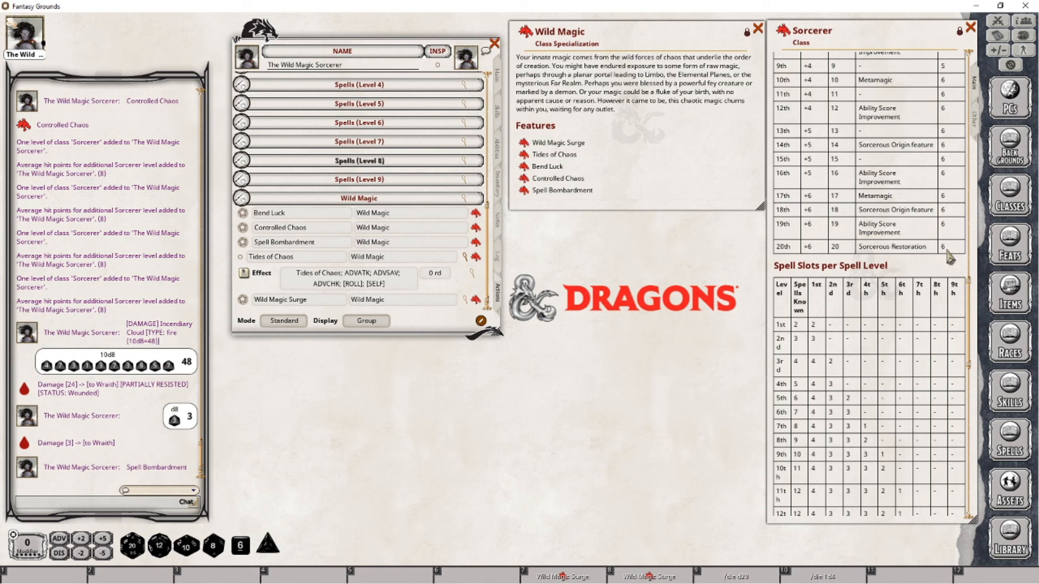
pyautogui.click(759, 30)
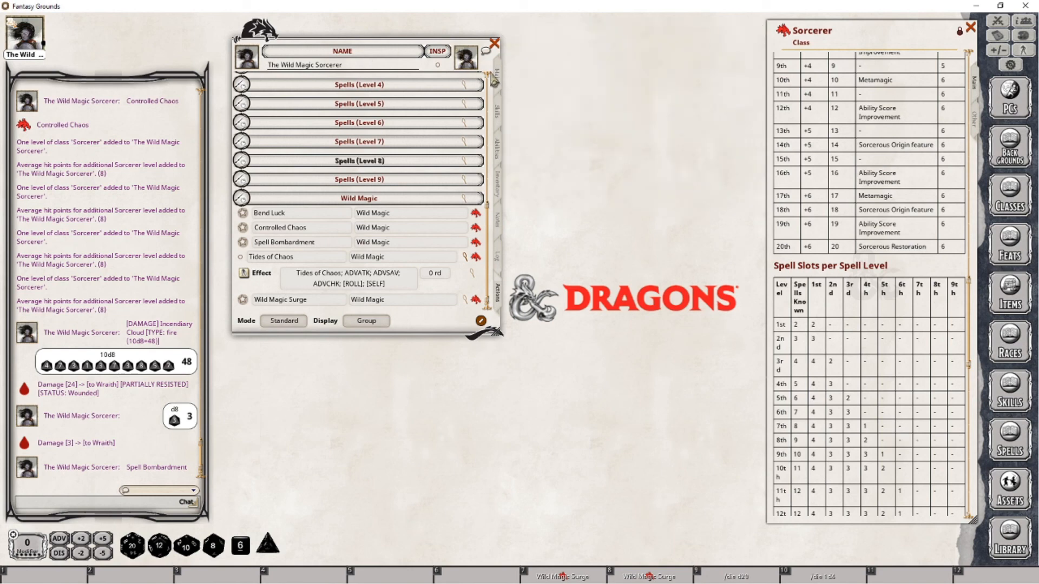
# Step: Advance the character to Sorcerer 19 and update the daily uses of Font of Magic to match the new level
pyautogui.click(499, 80)
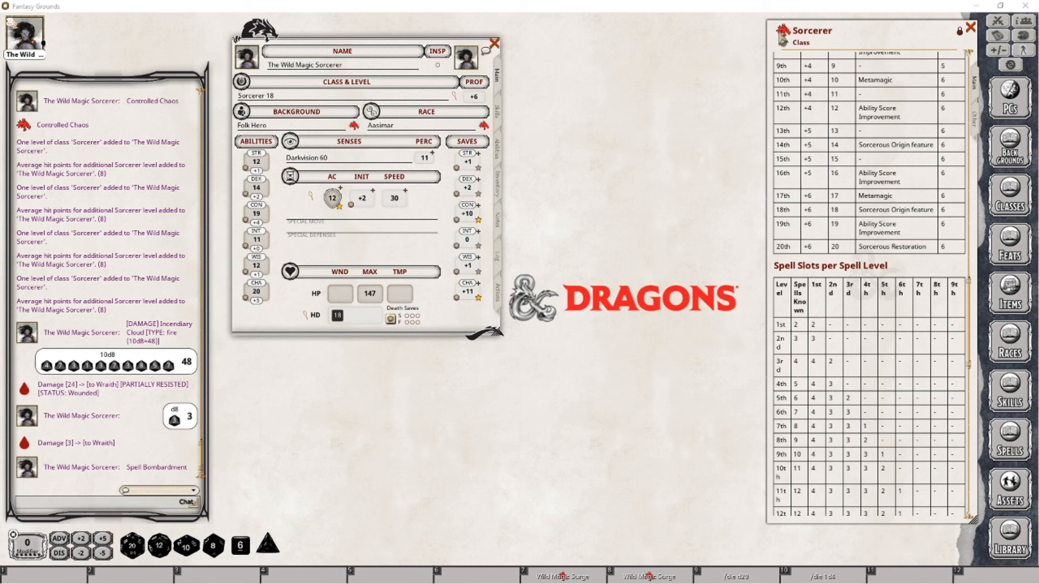
pyautogui.moveTo(784, 34); pyautogui.dragTo(250, 97)
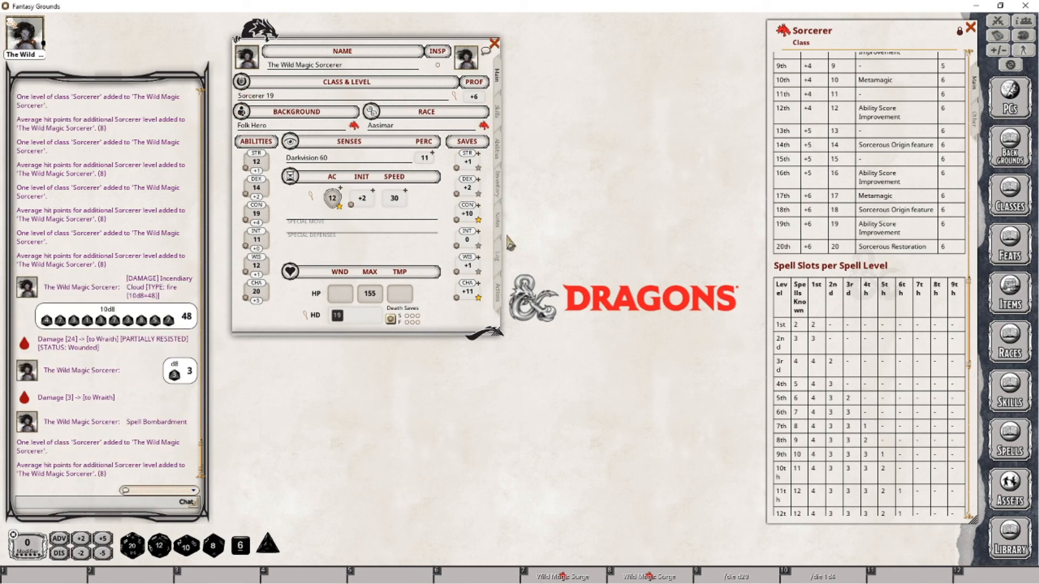
pyautogui.click(499, 292)
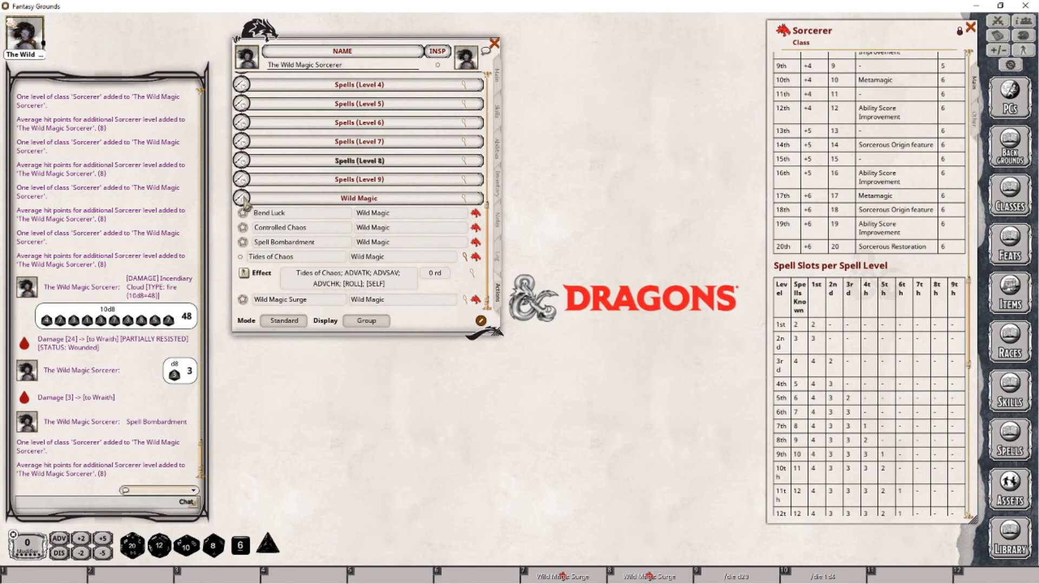
pyautogui.scroll(10, 248, 204)
pyautogui.click(248, 174)
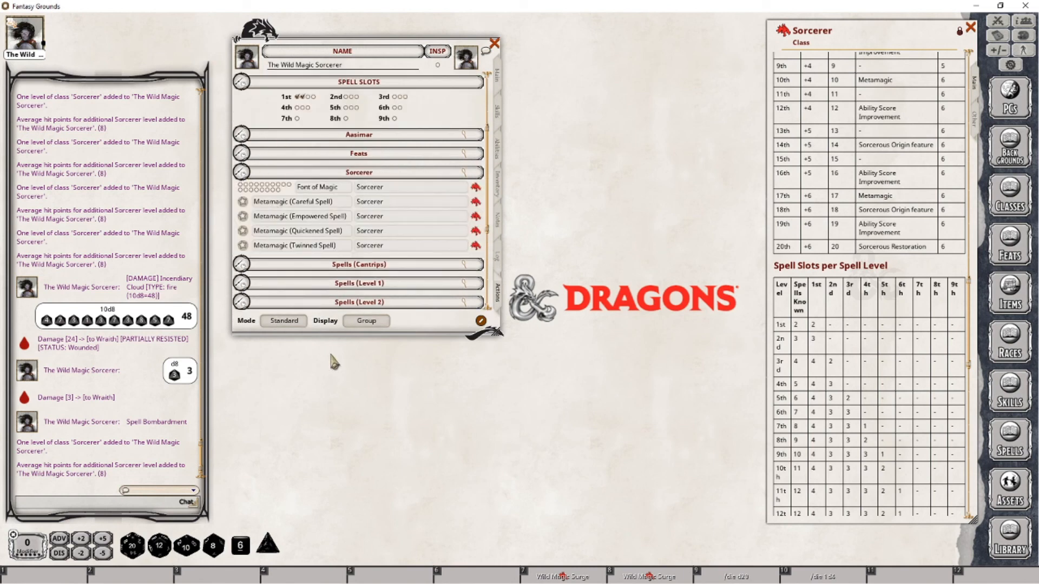
pyautogui.click(282, 320)
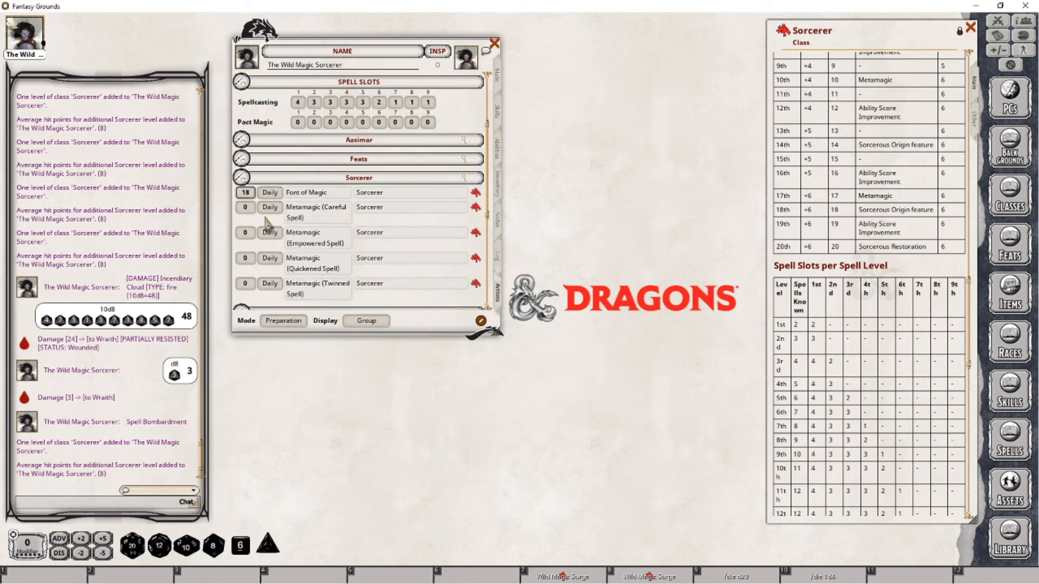
pyautogui.press('Tab')
# Step: Review the character's ability scores and skill totals for the level 19 Ability Score Improvement
pyautogui.click(497, 78)
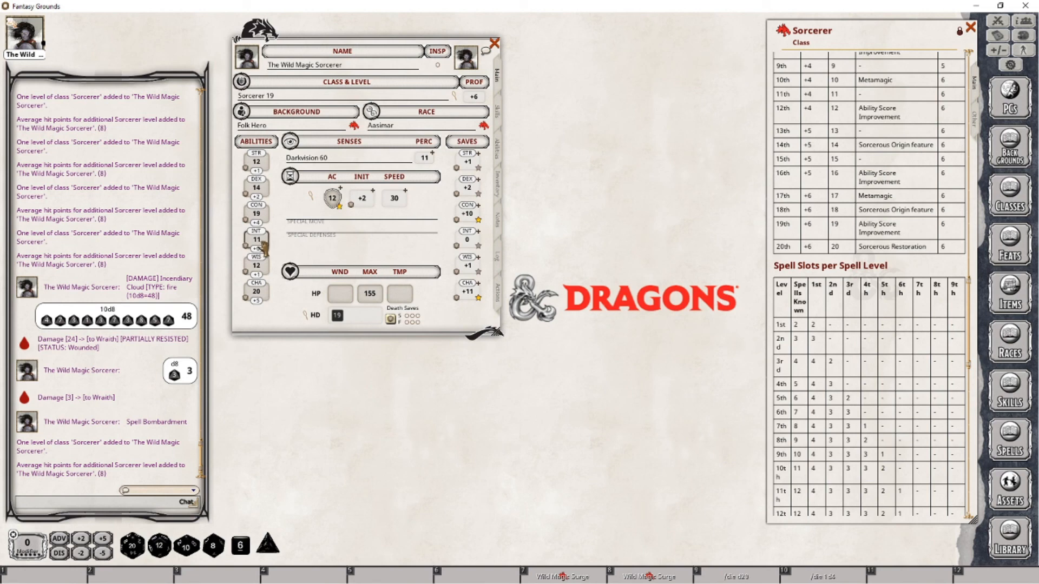
pyautogui.scroll(2, 264, 247)
pyautogui.click(498, 115)
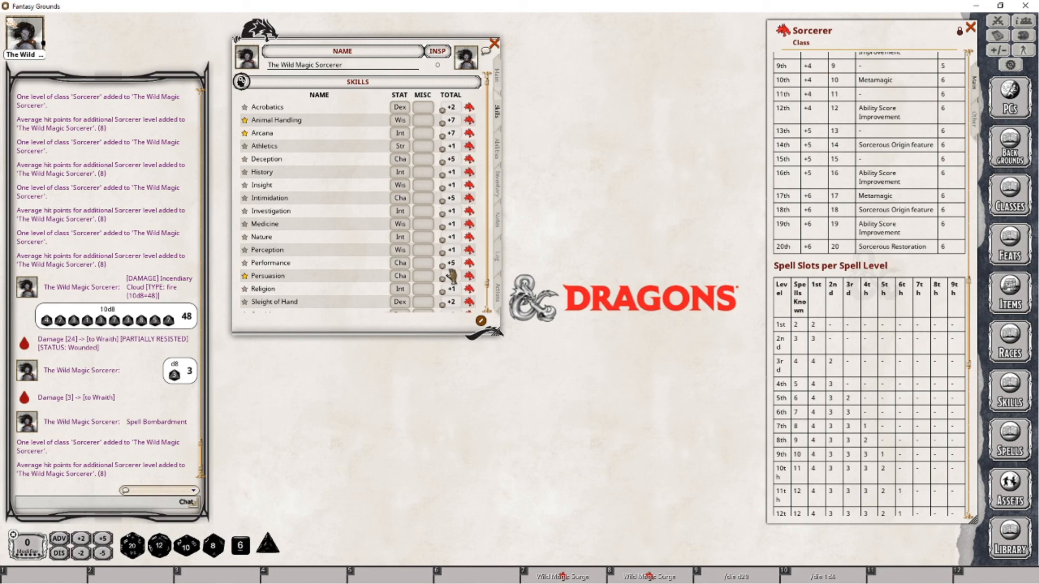
# Step: Advance the character to Sorcerer 20 and set Font of Magic to 20 daily uses, returning the actions to combat mode
pyautogui.click(497, 77)
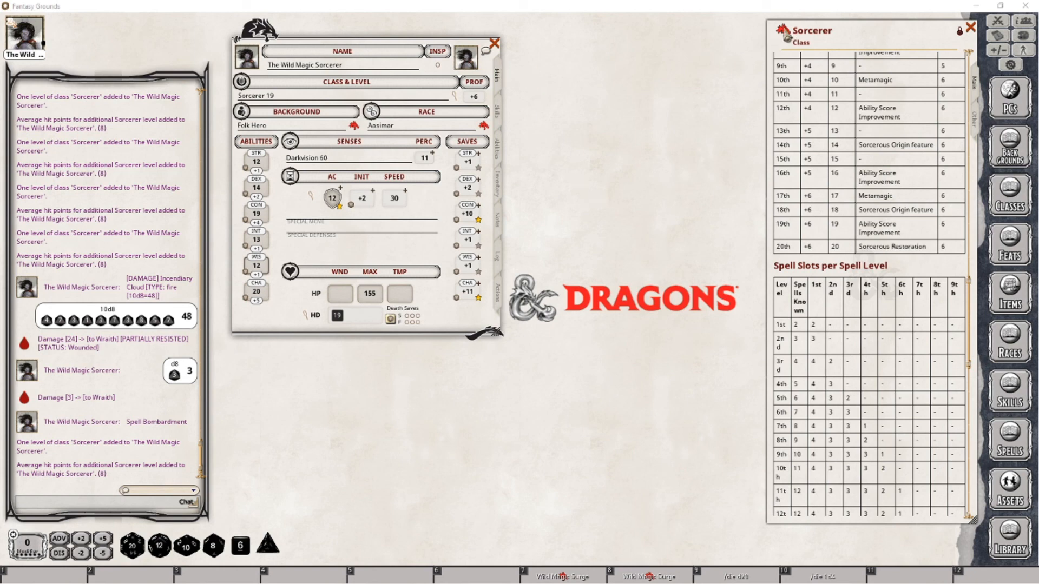
pyautogui.moveTo(289, 102); pyautogui.dragTo(290, 104)
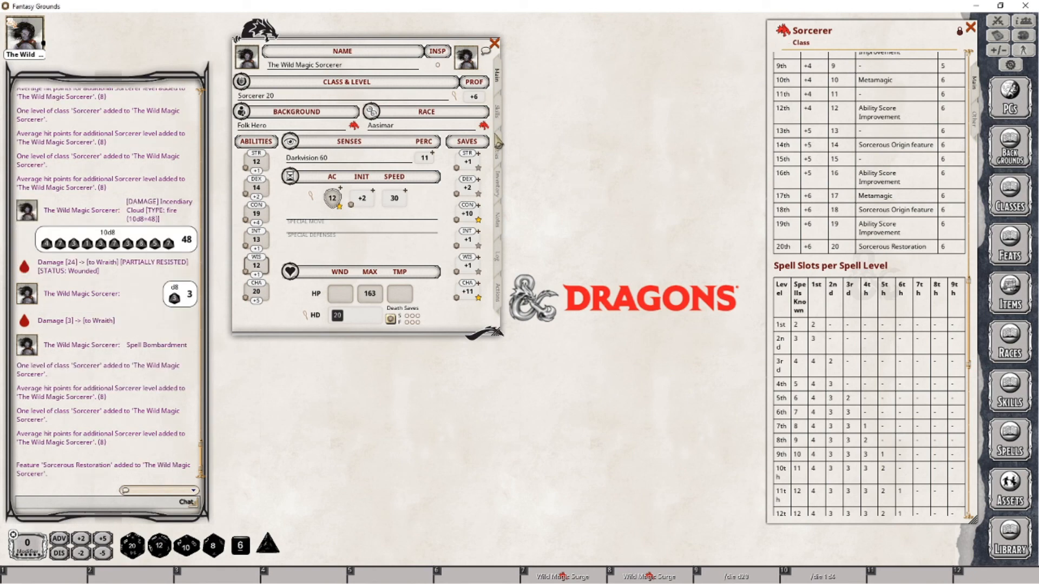
pyautogui.click(498, 294)
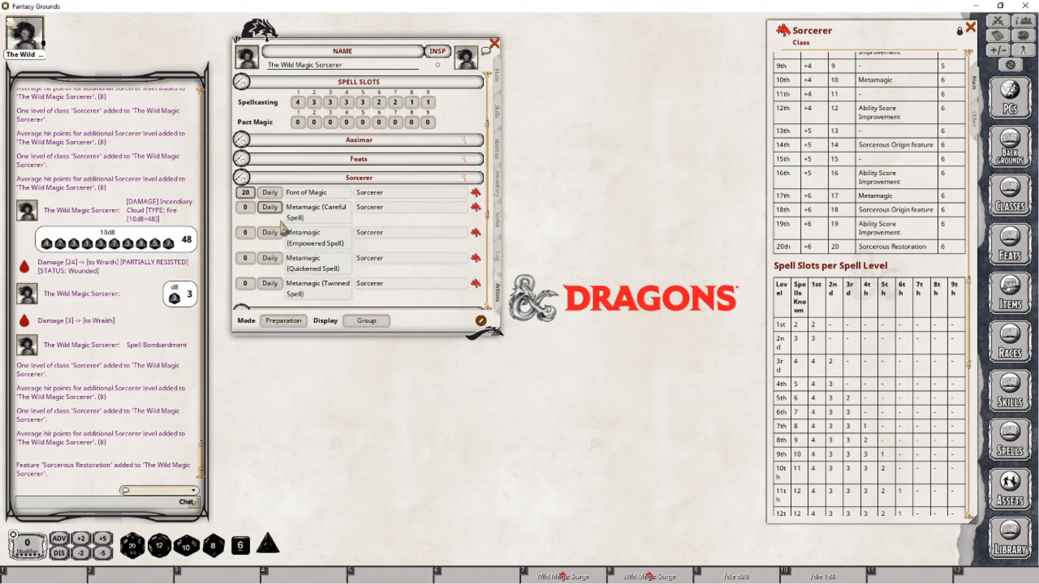
pyautogui.click(283, 321)
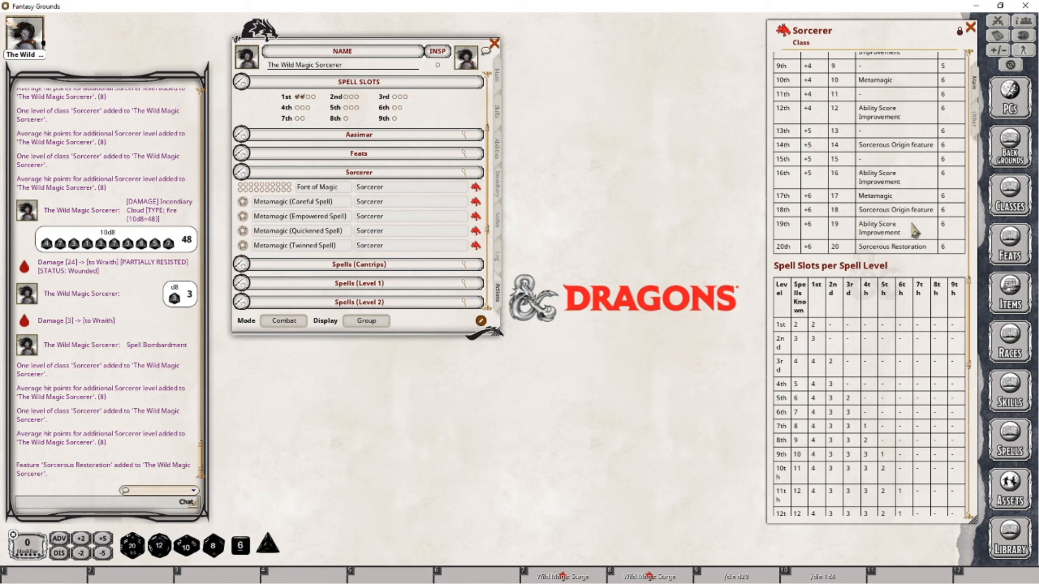
# Step: Open the Sorcerous Restoration description beside the character sheet and check how Font of Magic's daily uses are set up
pyautogui.click(499, 146)
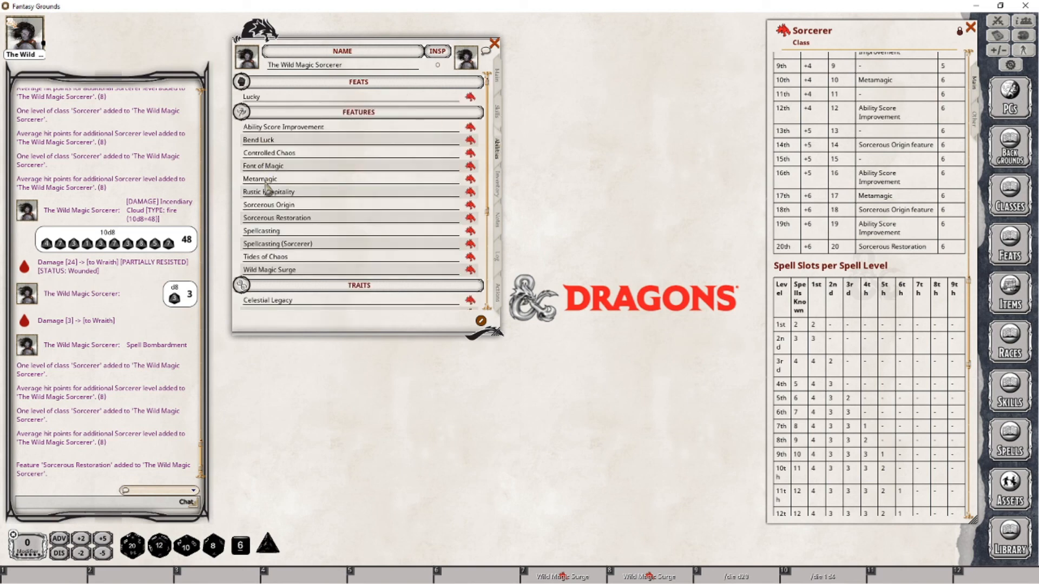
pyautogui.click(469, 218)
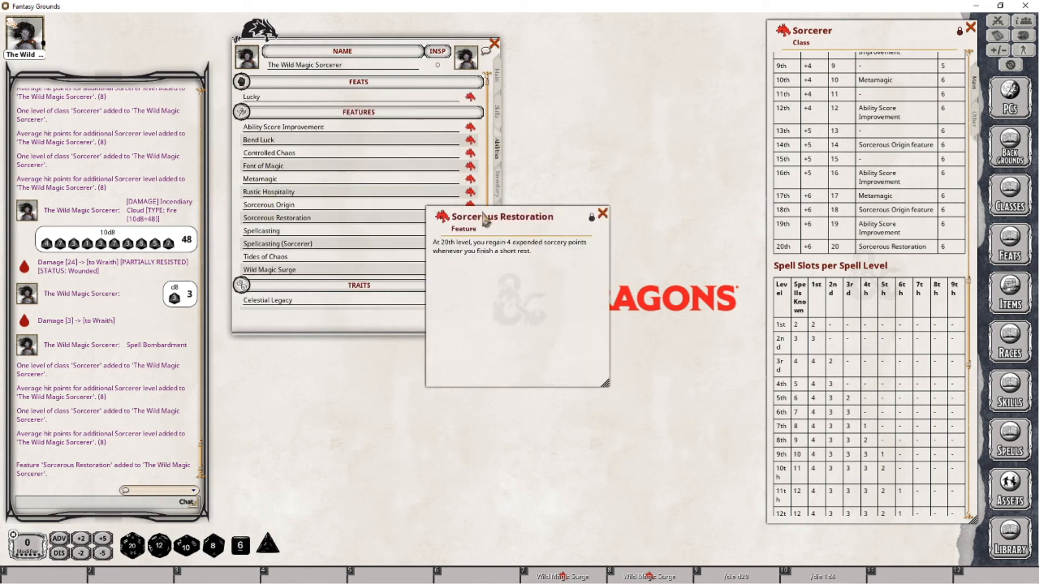
pyautogui.moveTo(482, 218); pyautogui.dragTo(626, 179)
pyautogui.click(497, 295)
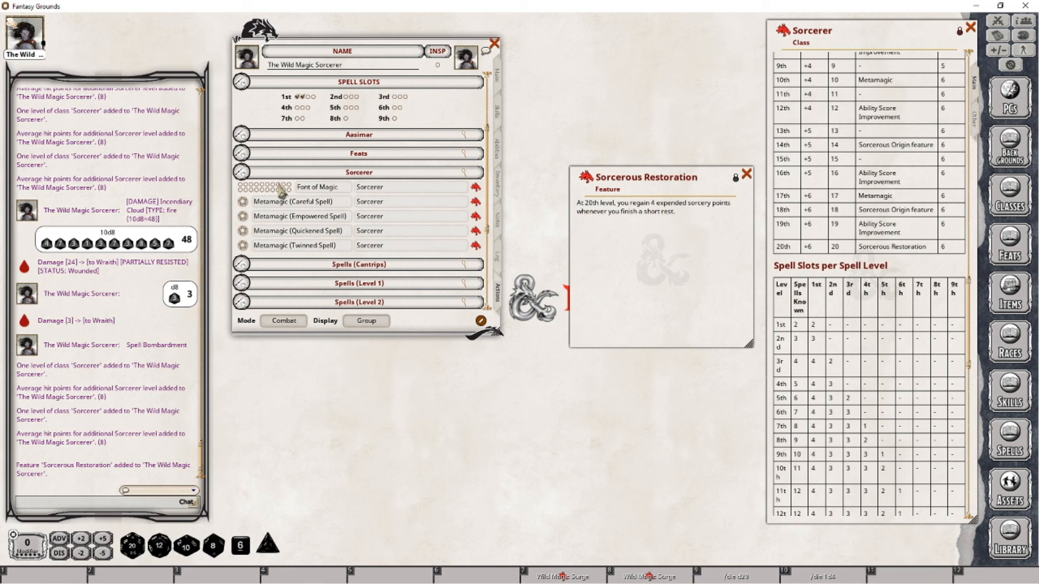
pyautogui.click(283, 321)
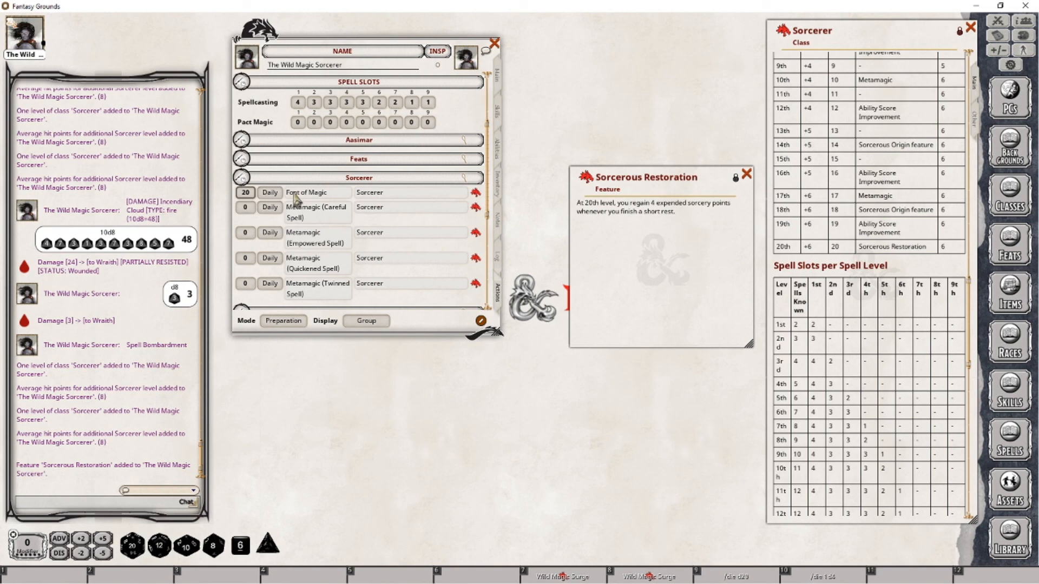
pyautogui.click(283, 321)
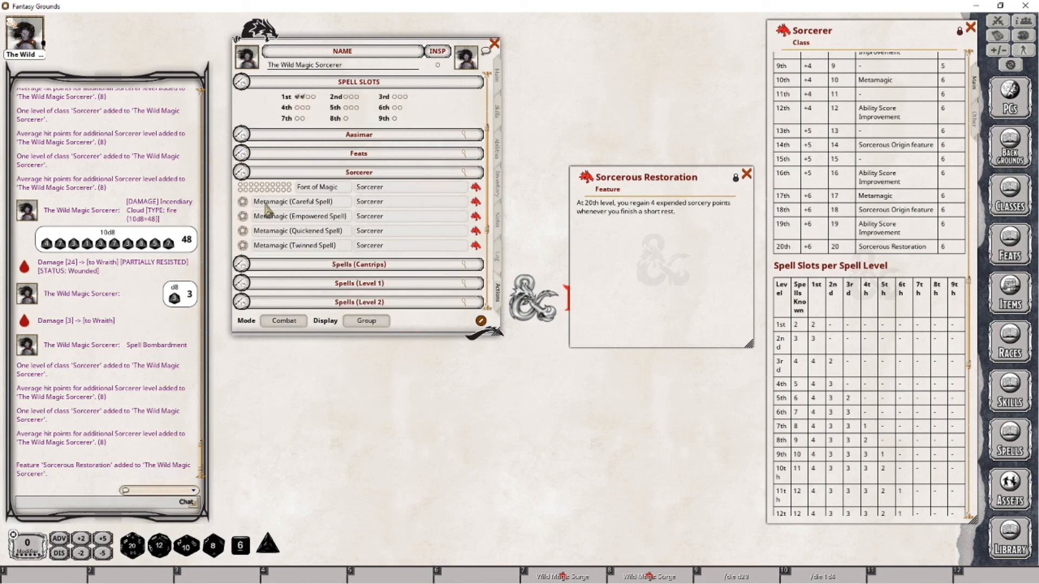
# Step: Expend eight Font of Magic points and restore four of them, following Sorcerous Restoration
pyautogui.click(263, 188)
pyautogui.click(264, 188)
pyautogui.click(264, 189)
pyautogui.click(263, 188)
pyautogui.click(264, 189)
pyautogui.click(263, 189)
pyautogui.click(264, 189)
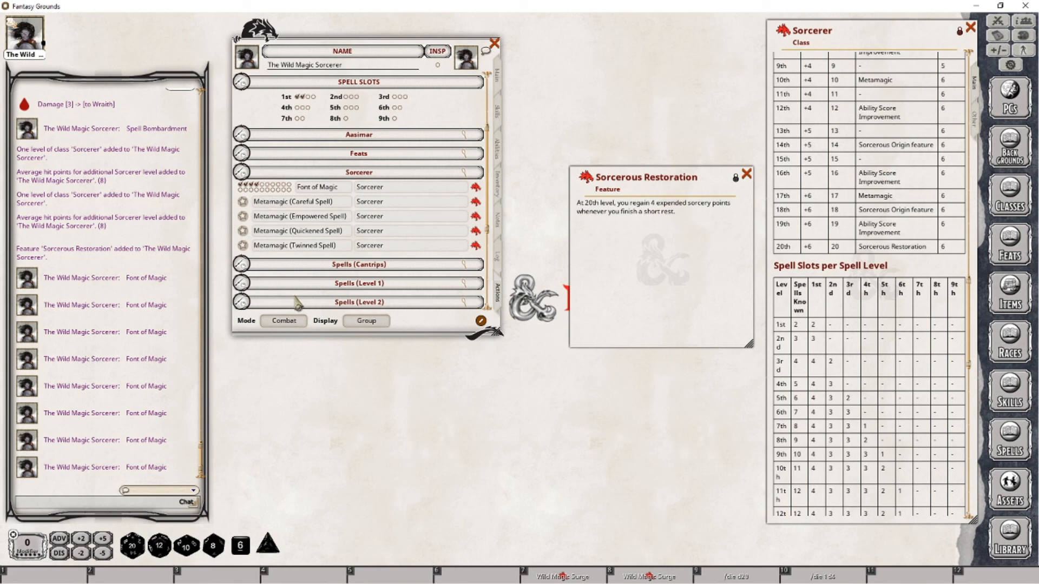
# Step: Expend more Font of Magic points and have the character take a long rest
pyautogui.click(289, 186)
pyautogui.click(289, 187)
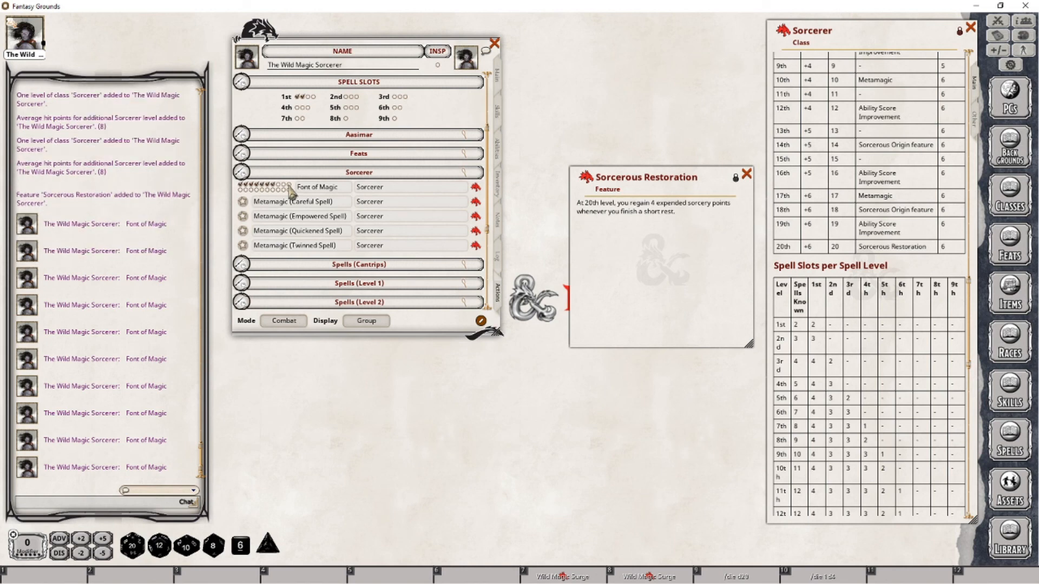
pyautogui.click(289, 187)
pyautogui.click(289, 187)
pyautogui.click(289, 189)
pyautogui.click(290, 191)
pyautogui.click(289, 190)
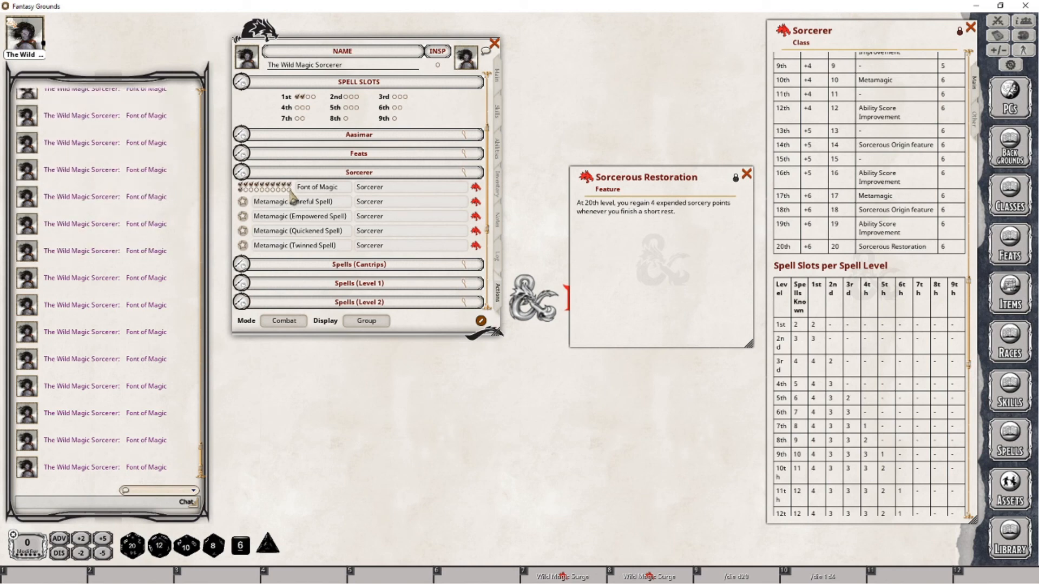
pyautogui.click(289, 191)
pyautogui.click(290, 191)
pyautogui.click(290, 190)
pyautogui.click(290, 190)
pyautogui.click(290, 190)
pyautogui.click(290, 190)
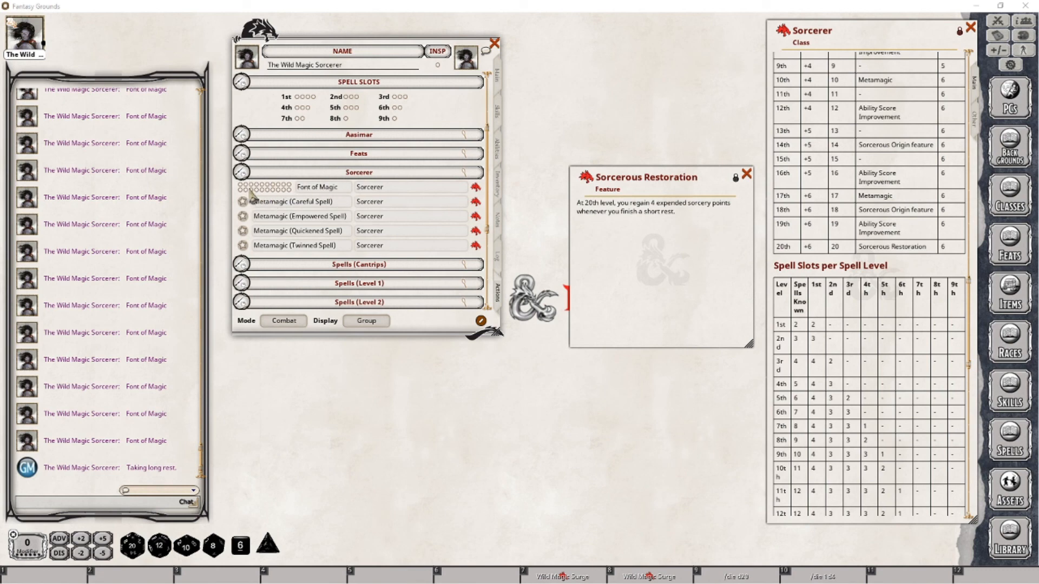
# Step: Expend more than half of the refreshed Font of Magic points, one at a time
pyautogui.click(288, 187)
pyautogui.click(288, 187)
pyautogui.click(288, 188)
pyautogui.click(288, 187)
pyautogui.click(288, 187)
pyautogui.click(288, 187)
pyautogui.click(289, 187)
pyautogui.click(289, 188)
pyautogui.click(289, 187)
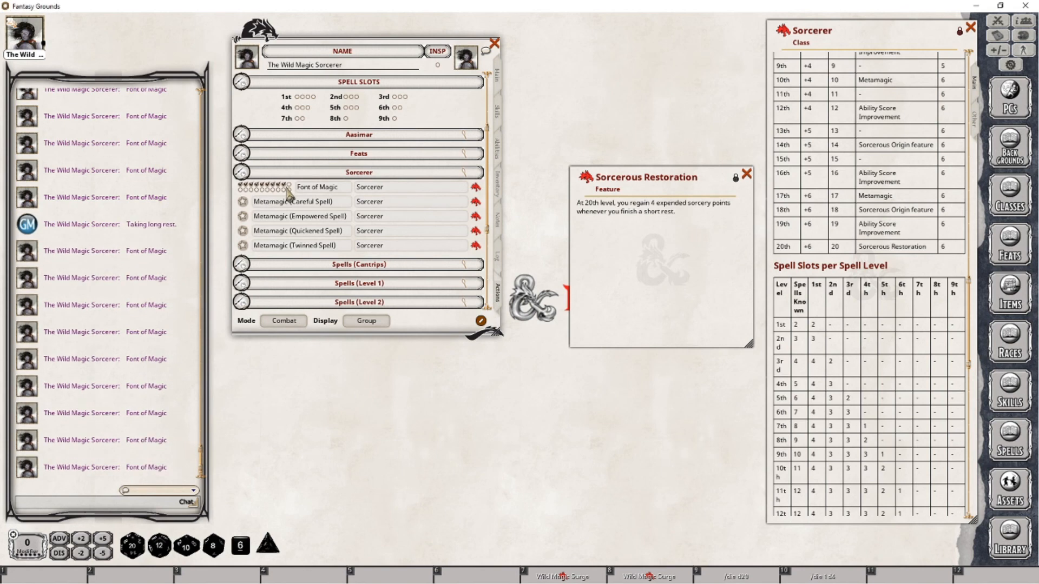
pyautogui.click(280, 190)
pyautogui.click(280, 191)
pyautogui.click(281, 190)
pyautogui.click(280, 191)
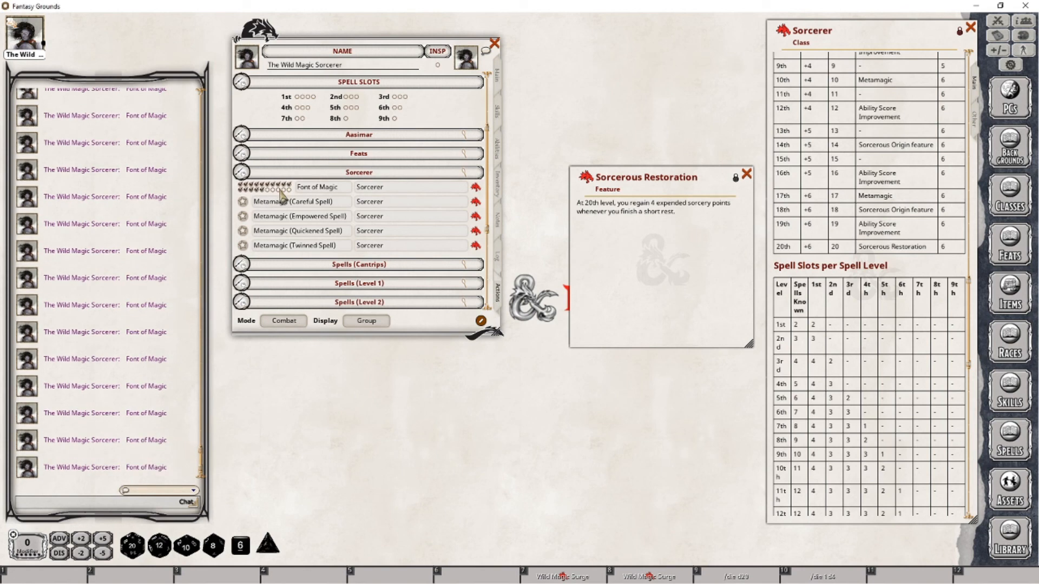